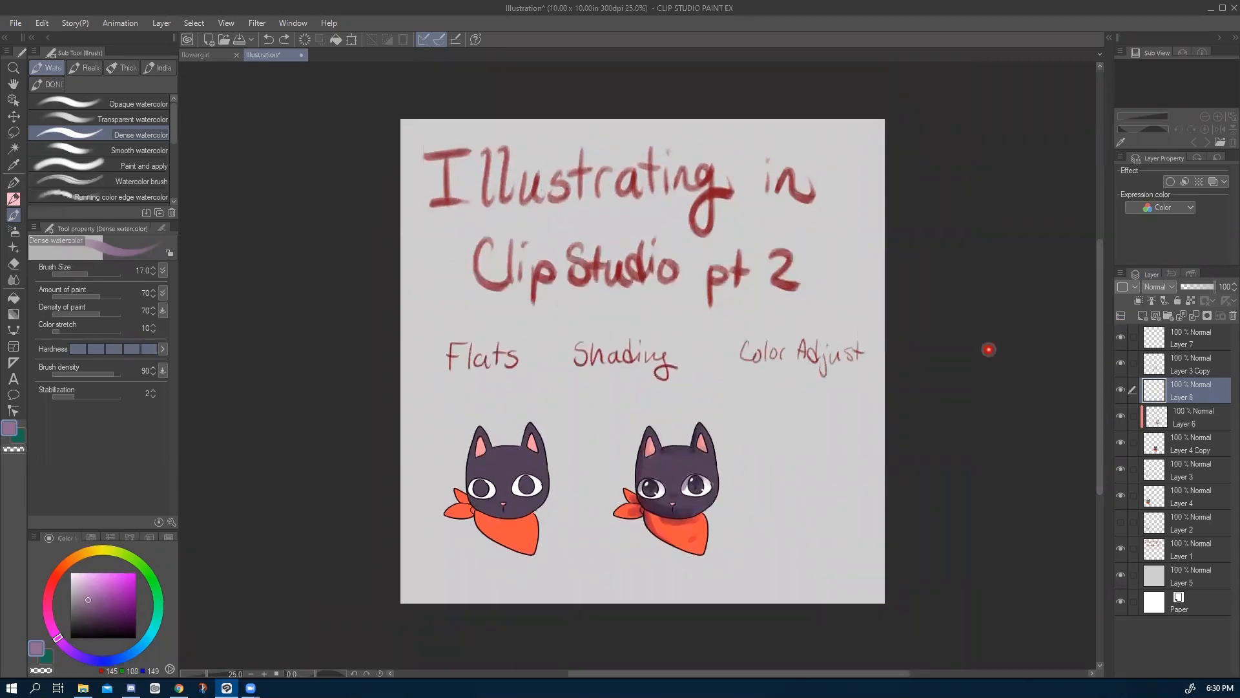
# Switch to the flowergirl illustration and toggle the visibility of Layer 7 to check what it contains.
pyautogui.scroll(1, 988, 349)
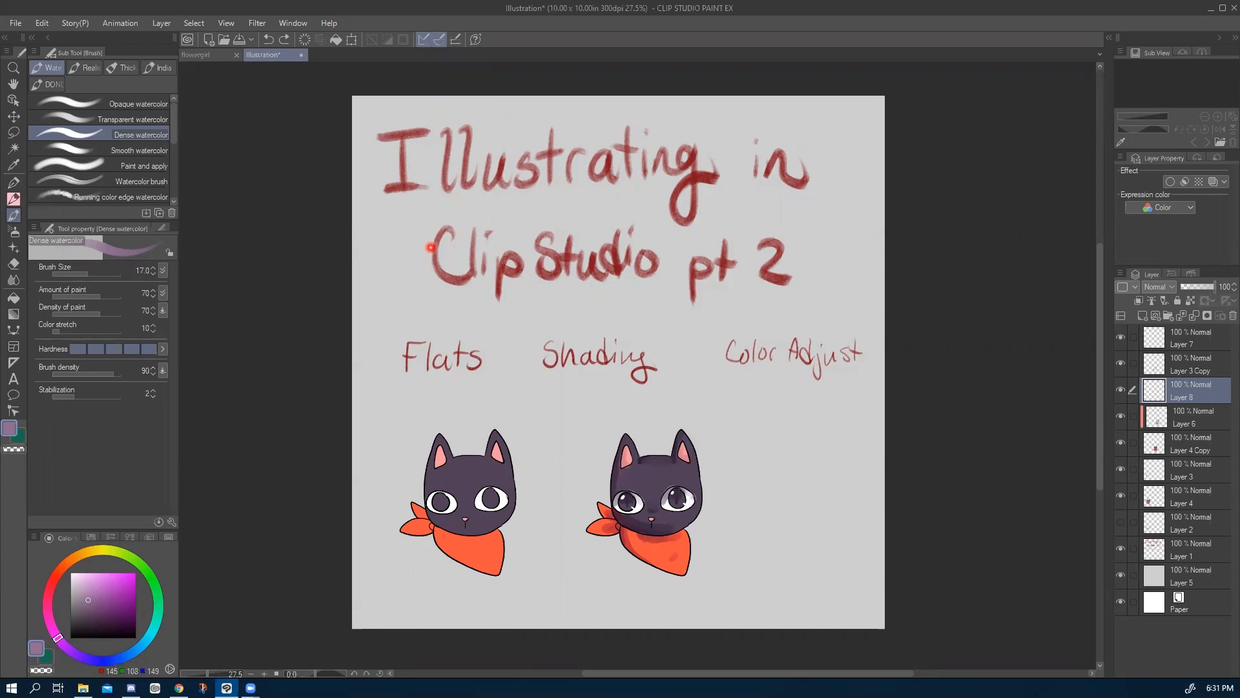
pyautogui.click(200, 56)
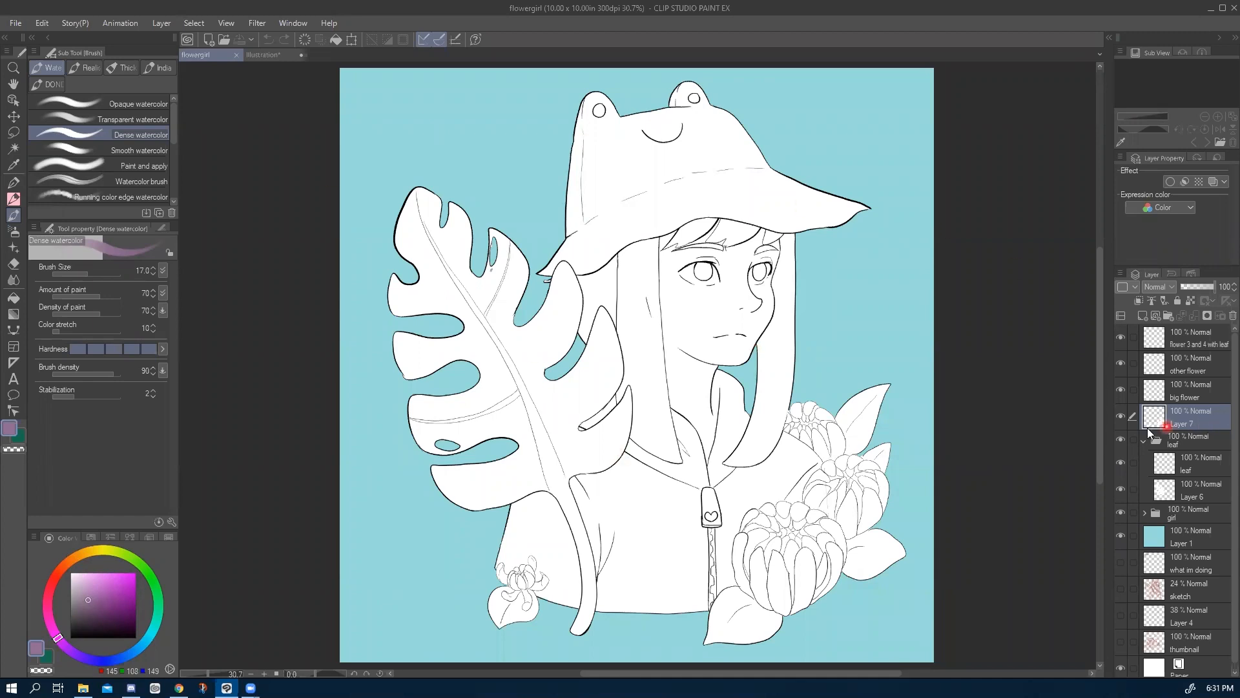
pyautogui.click(1122, 420)
pyautogui.click(1122, 420)
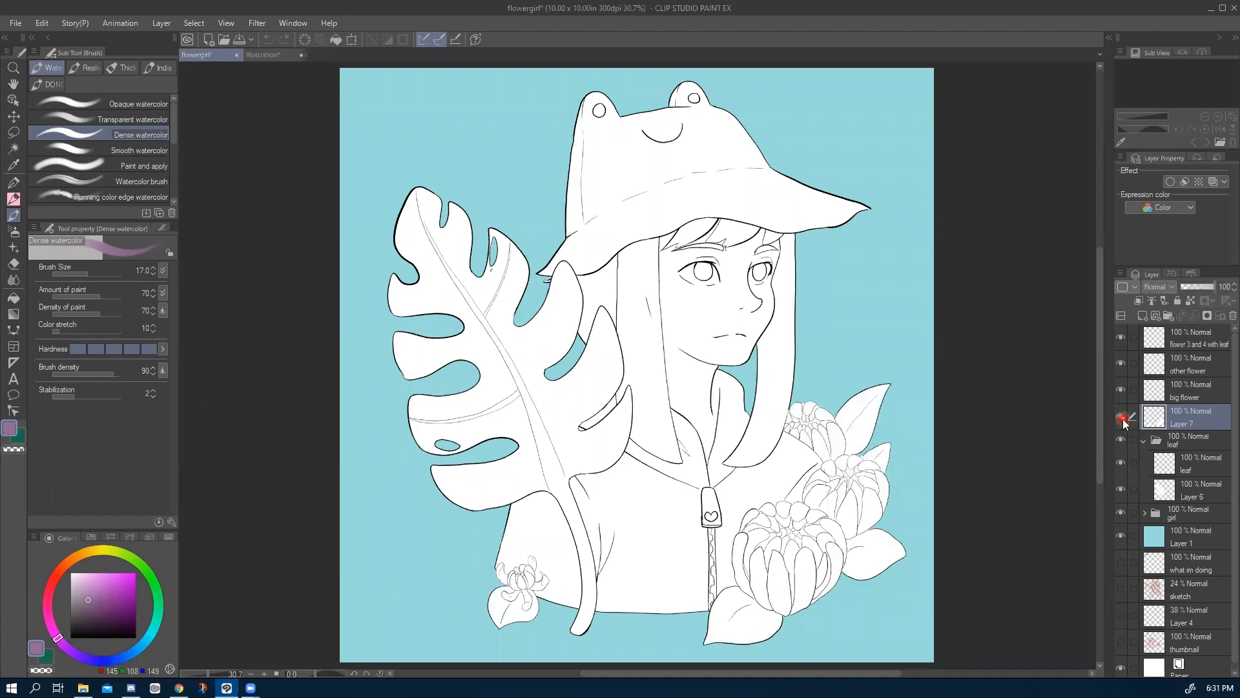
# Create a layer folder above the top layer and move the three flower layers and Layer 7 into it.
pyautogui.click(1200, 338)
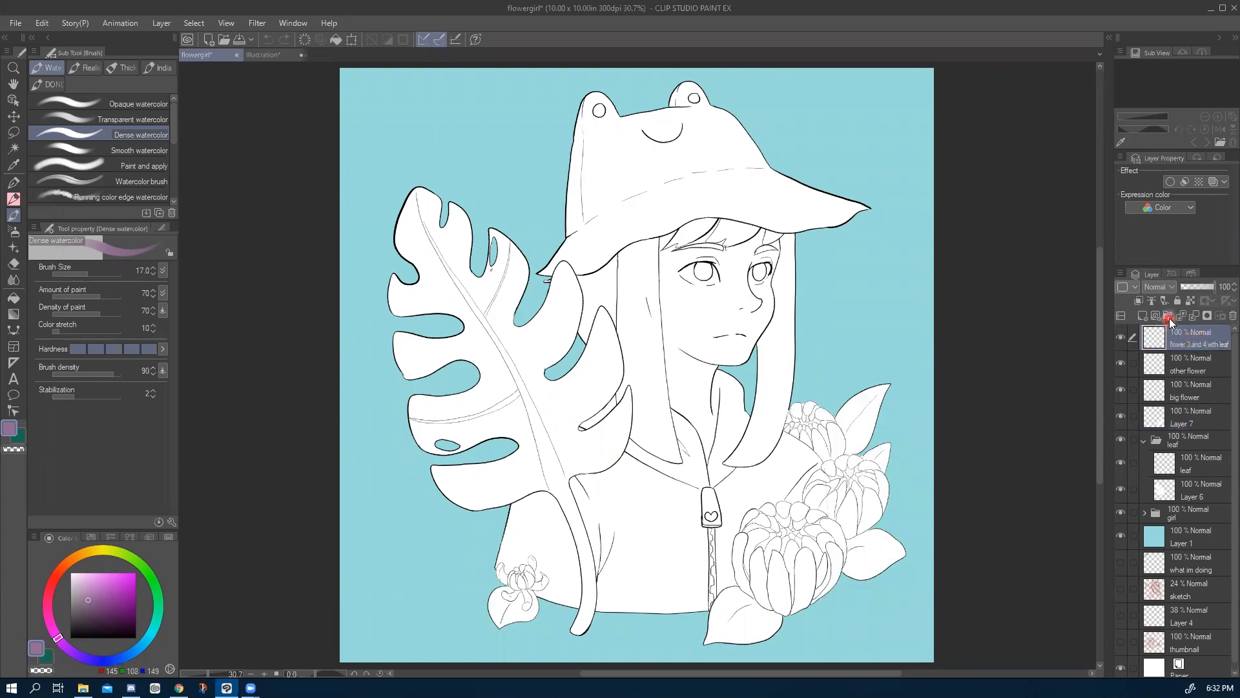
pyautogui.click(1167, 317)
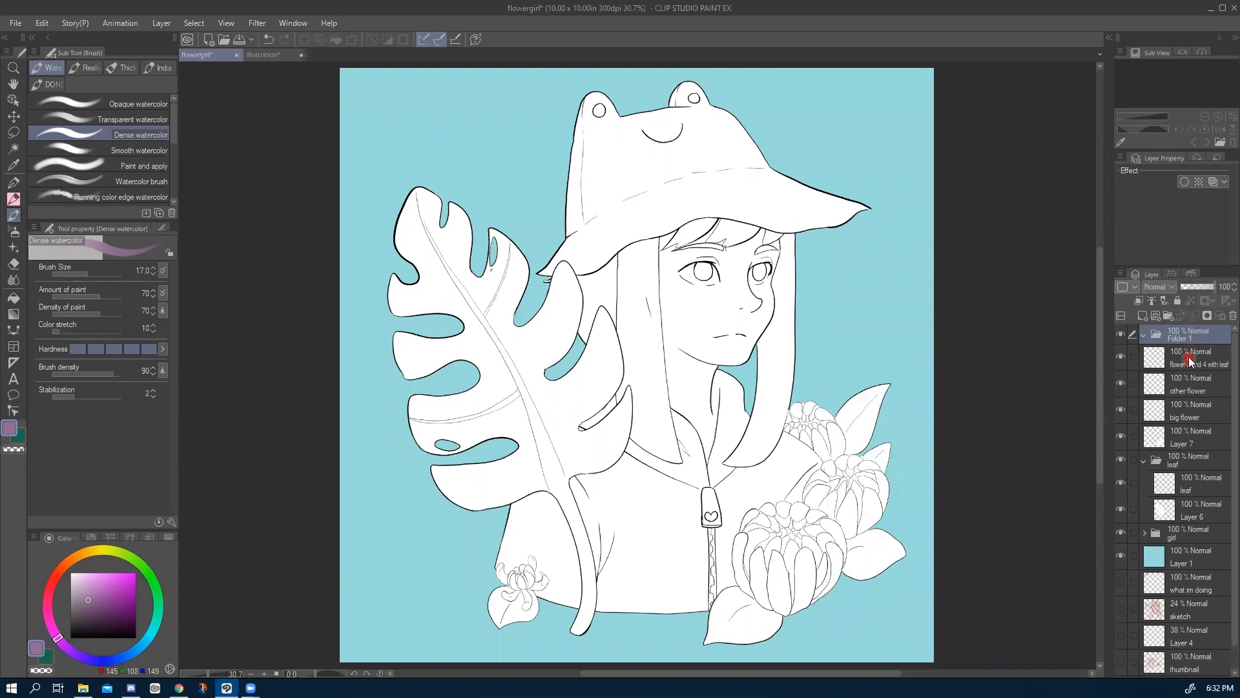
pyautogui.click(1188, 357)
pyautogui.click(1191, 438)
pyautogui.click(1121, 437)
pyautogui.click(1121, 438)
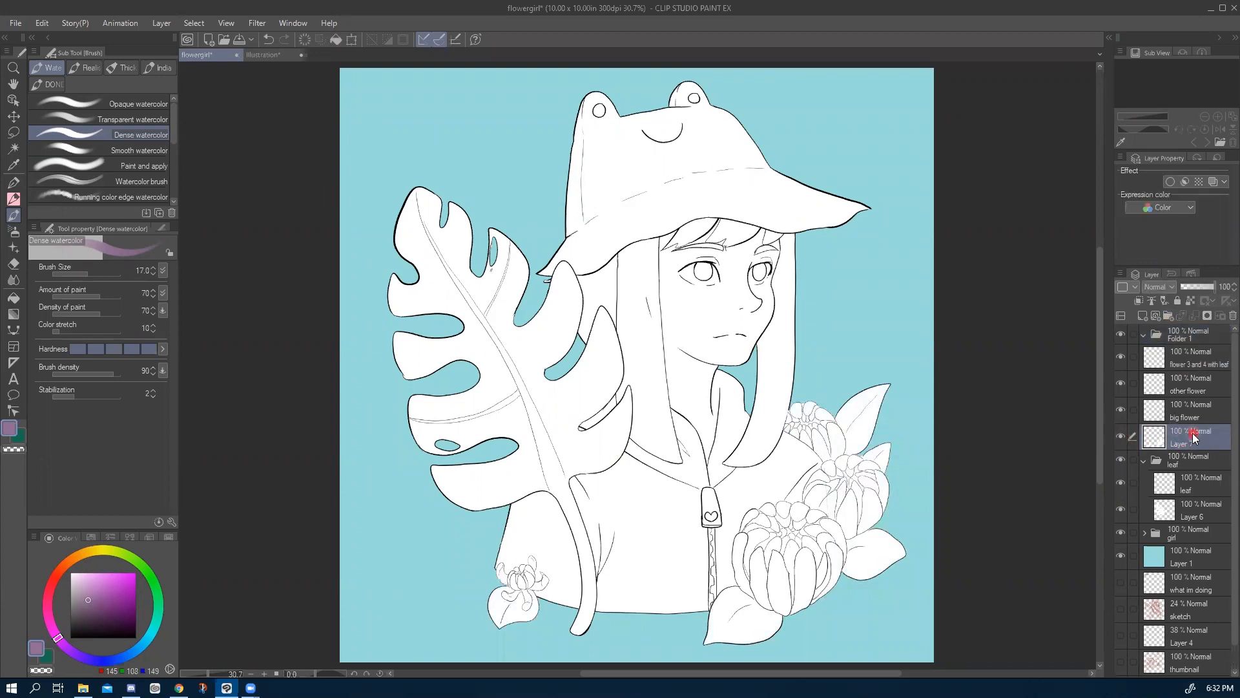
pyautogui.keyDown('shift'); pyautogui.click(1195, 365); pyautogui.keyUp('shift')
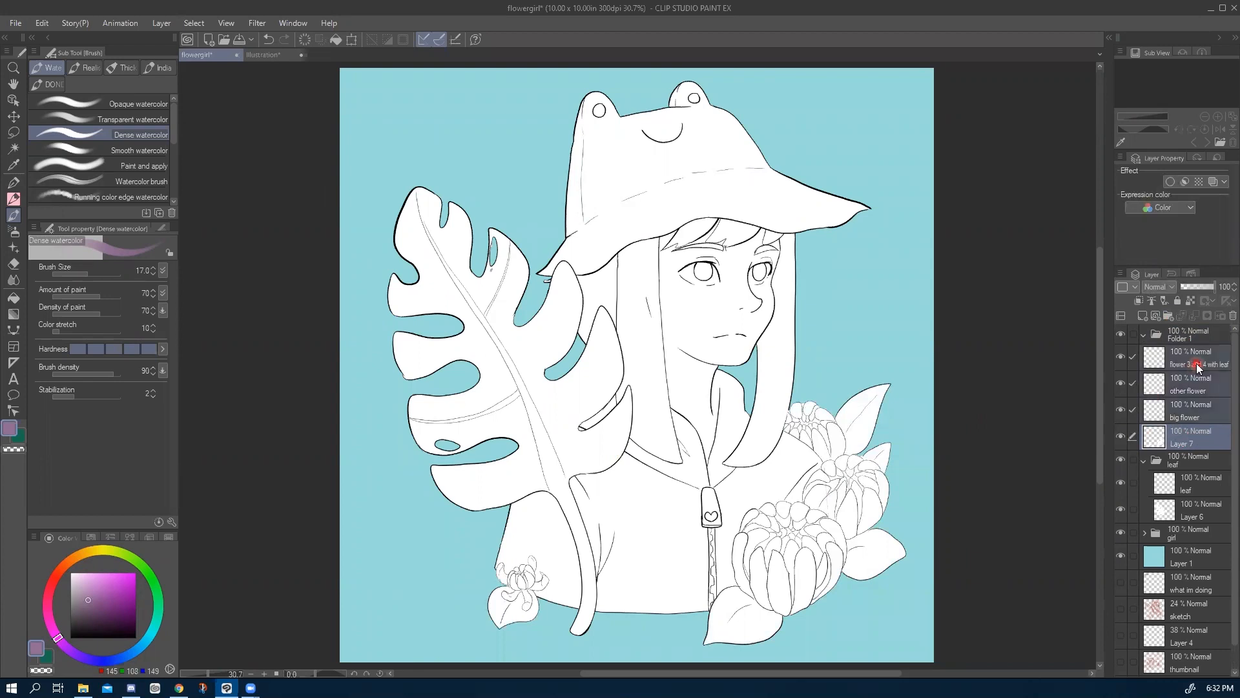
pyautogui.moveTo(1195, 378); pyautogui.dragTo(1196, 338)
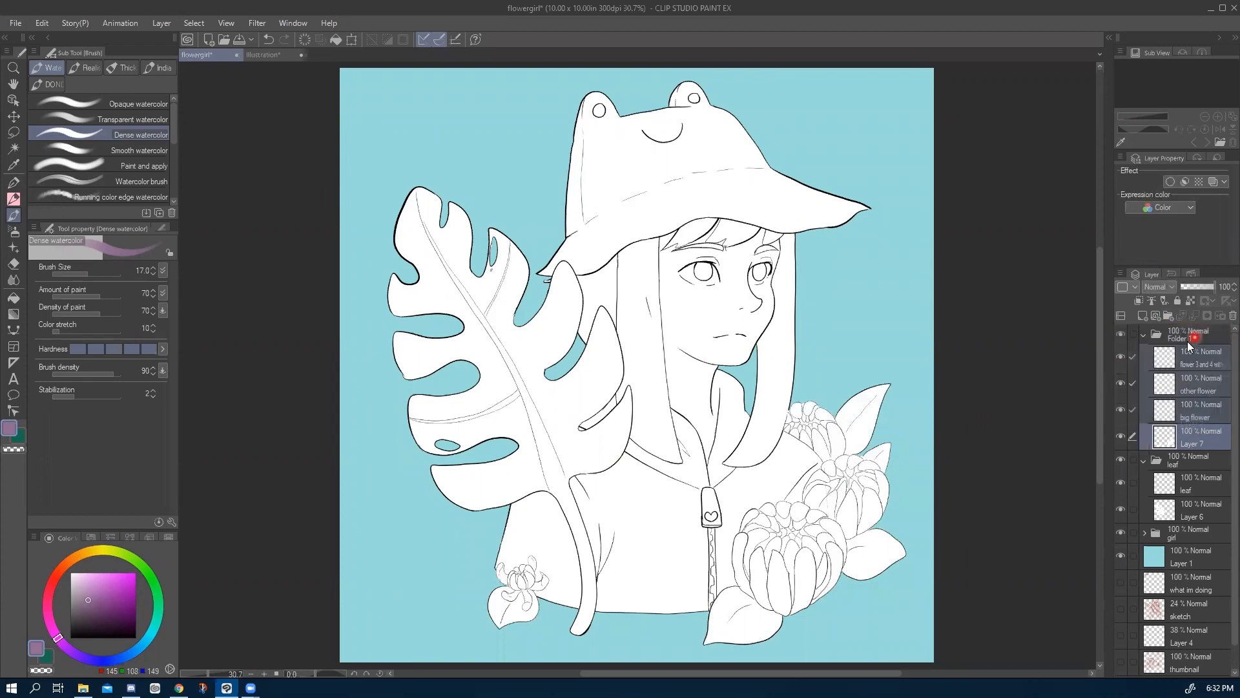
# Rename the new layer folder as flowers and collapse it.
pyautogui.click(1185, 339)
pyautogui.doubleClick(1185, 338)
pyautogui.write('flowers')
pyautogui.press('Return')
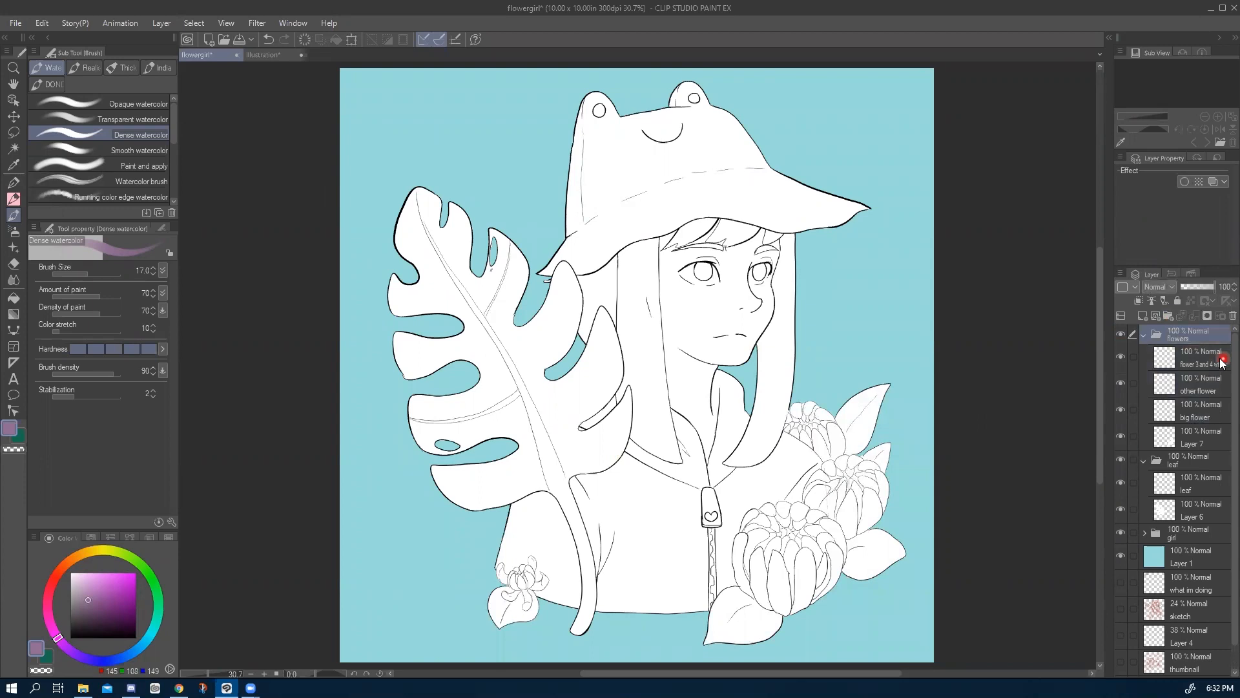
pyautogui.click(1144, 334)
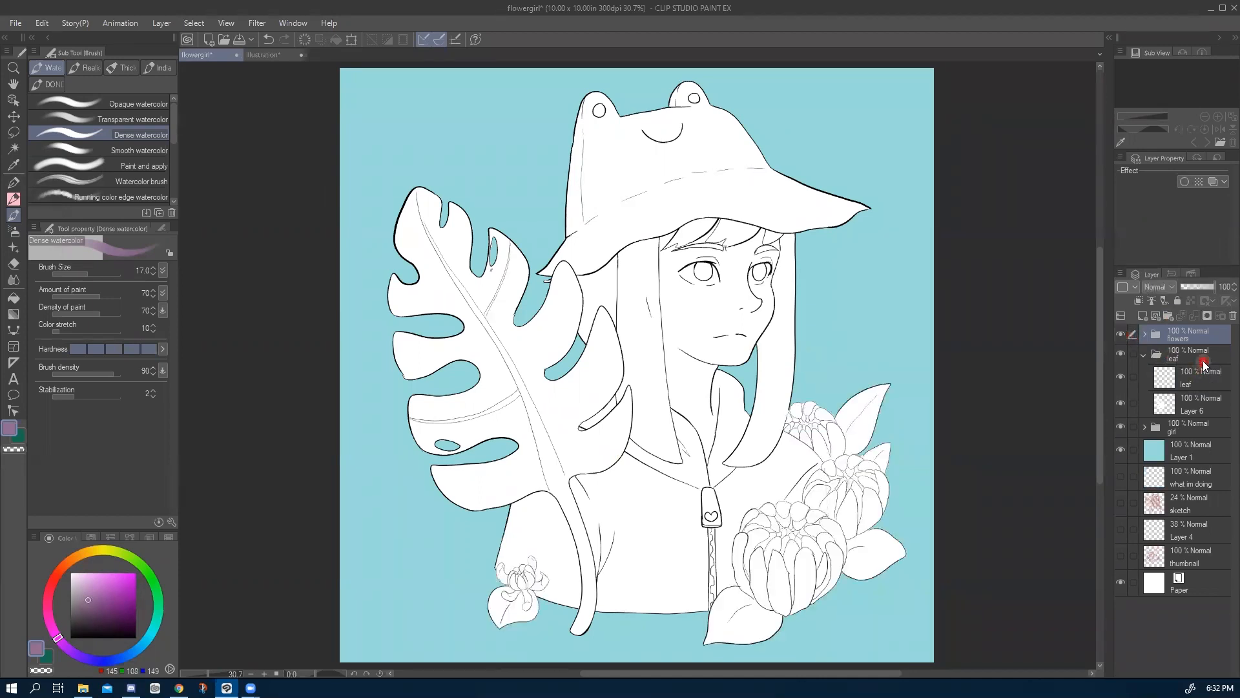
# Check what the leaf and girl folders contain by toggling their visibility, and collapse both folders.
pyautogui.click(1200, 362)
pyautogui.click(1123, 356)
pyautogui.click(1123, 356)
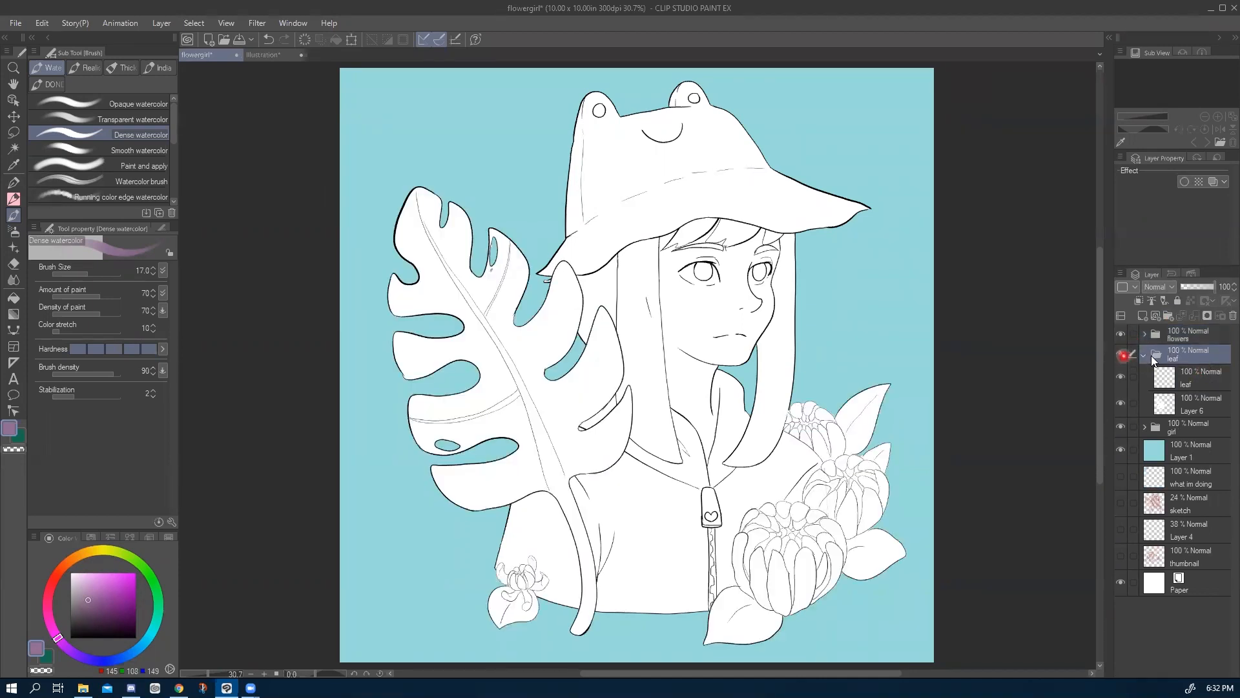
pyautogui.click(1142, 354)
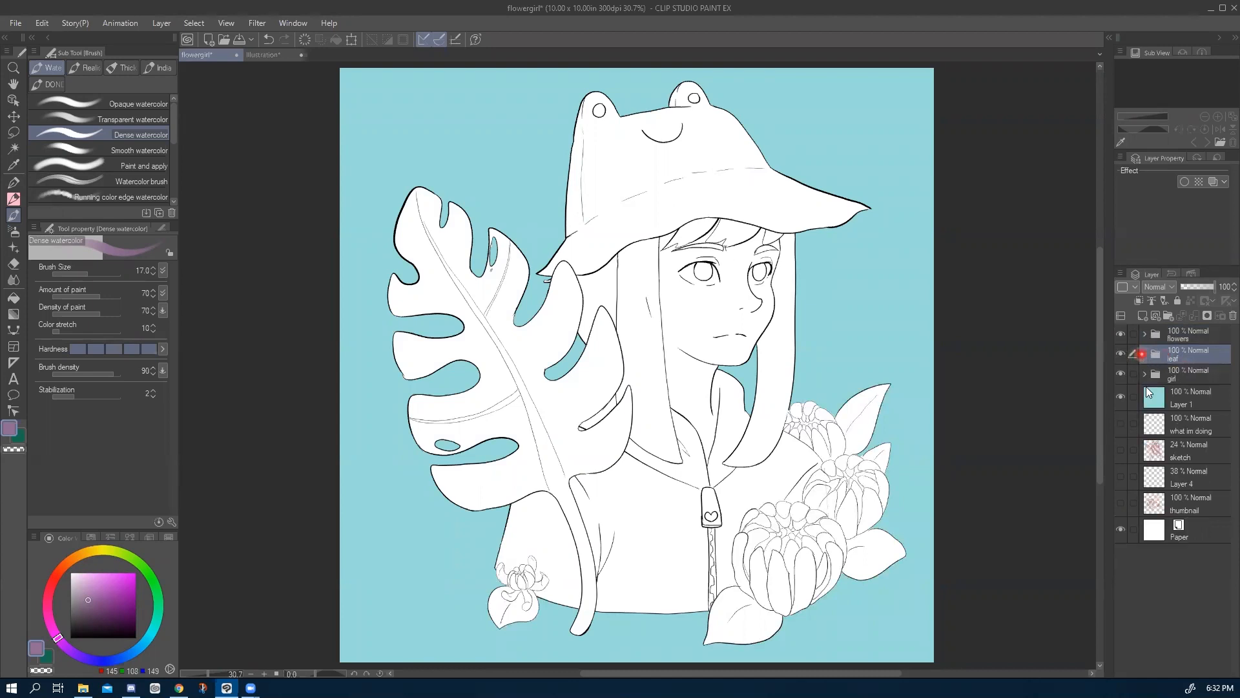
pyautogui.click(1149, 378)
pyautogui.click(1146, 373)
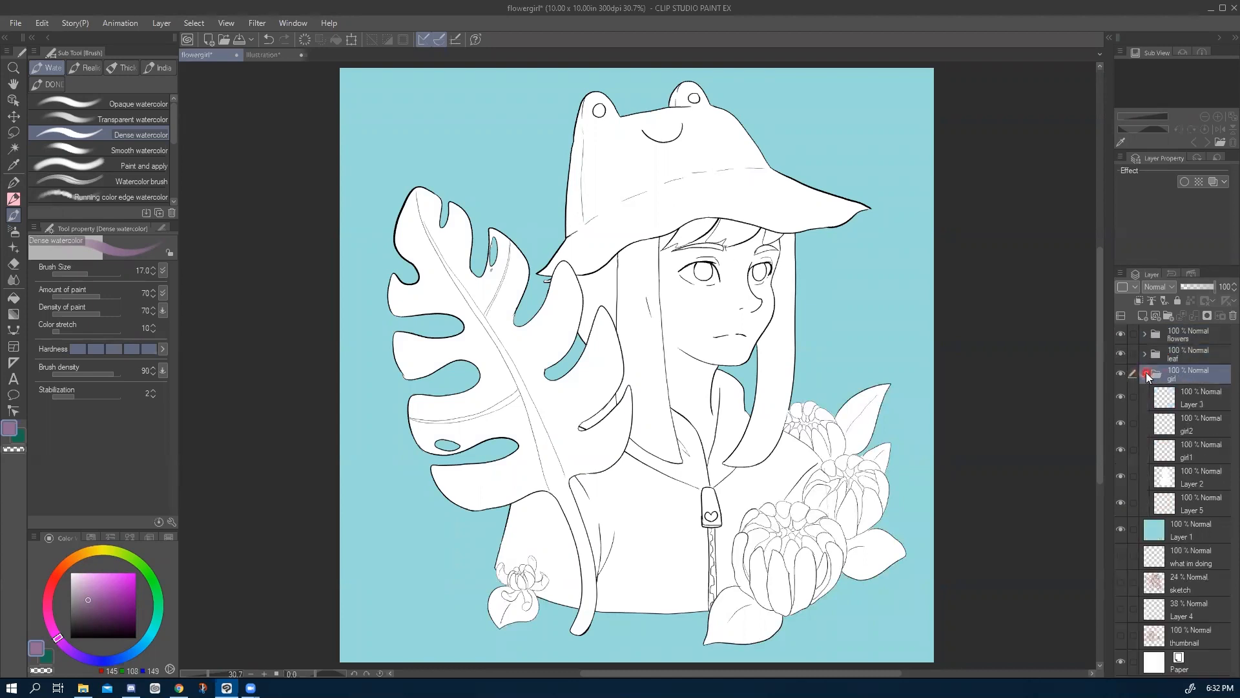
pyautogui.click(1122, 376)
pyautogui.click(1122, 376)
pyautogui.click(1145, 373)
pyautogui.click(1145, 374)
pyautogui.click(1145, 373)
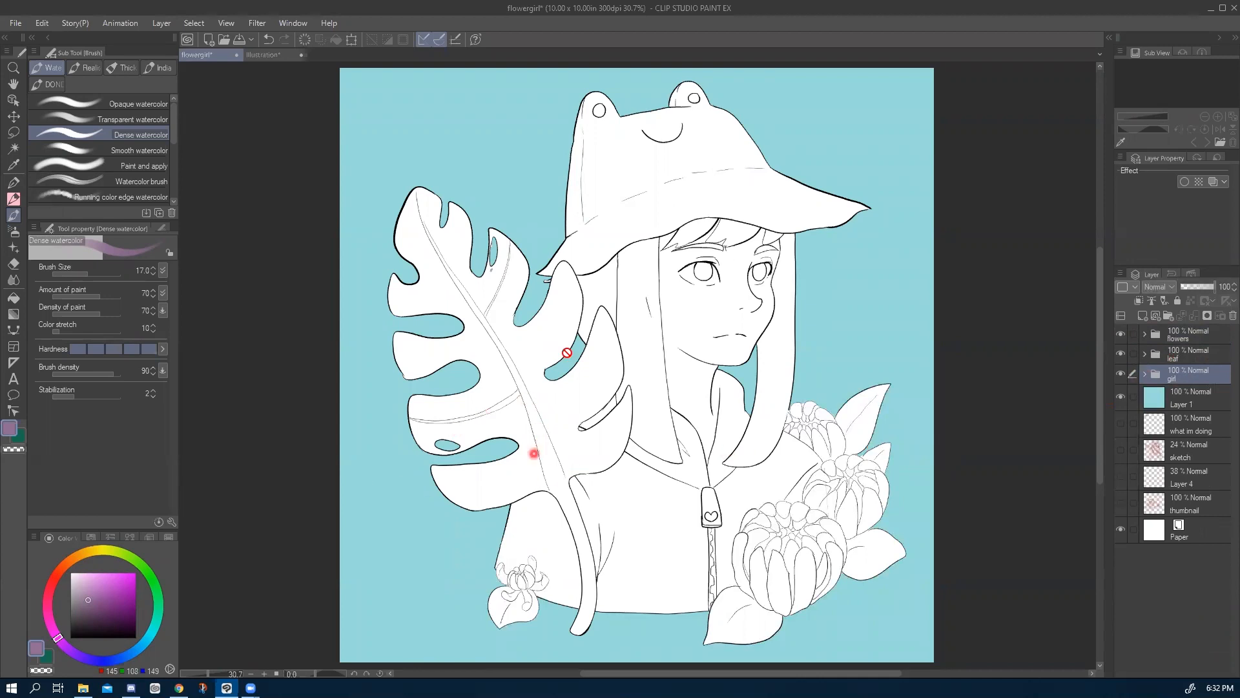
# Check Layer 5 and Layer 2 in the girl folder, and rename Layer 2 as base white.
pyautogui.click(1140, 375)
pyautogui.click(1145, 374)
pyautogui.click(1193, 401)
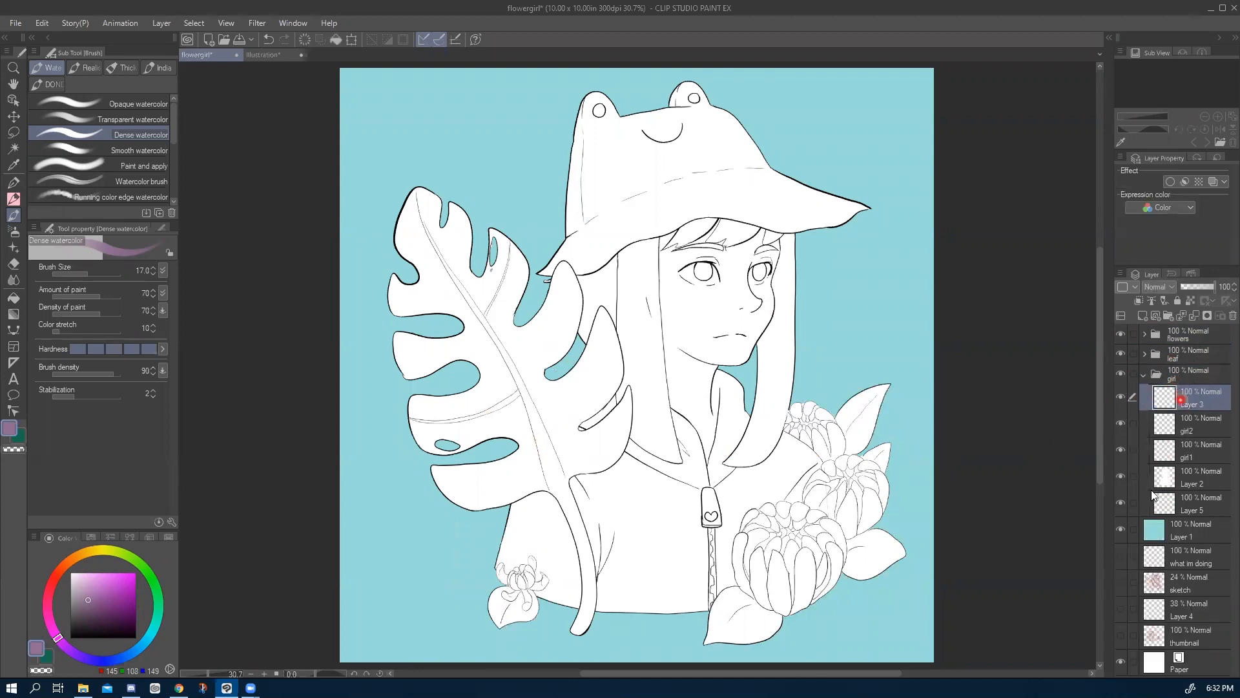
pyautogui.click(1121, 501)
pyautogui.click(1126, 477)
pyautogui.click(1125, 477)
pyautogui.click(1188, 482)
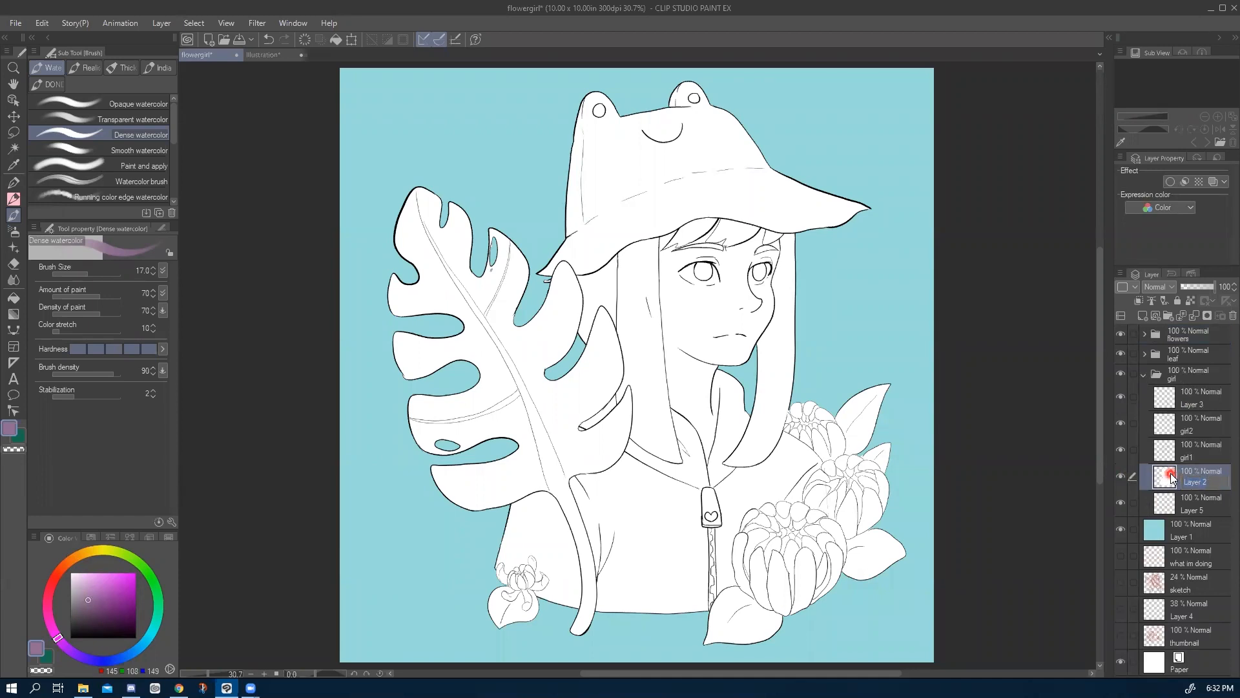
pyautogui.write('base white')
pyautogui.press('Return')
# Check the lineart layers Layer 3, girl2 and girl1 in the girl folder, and merge them into one layer.
pyautogui.click(1120, 450)
pyautogui.click(1120, 450)
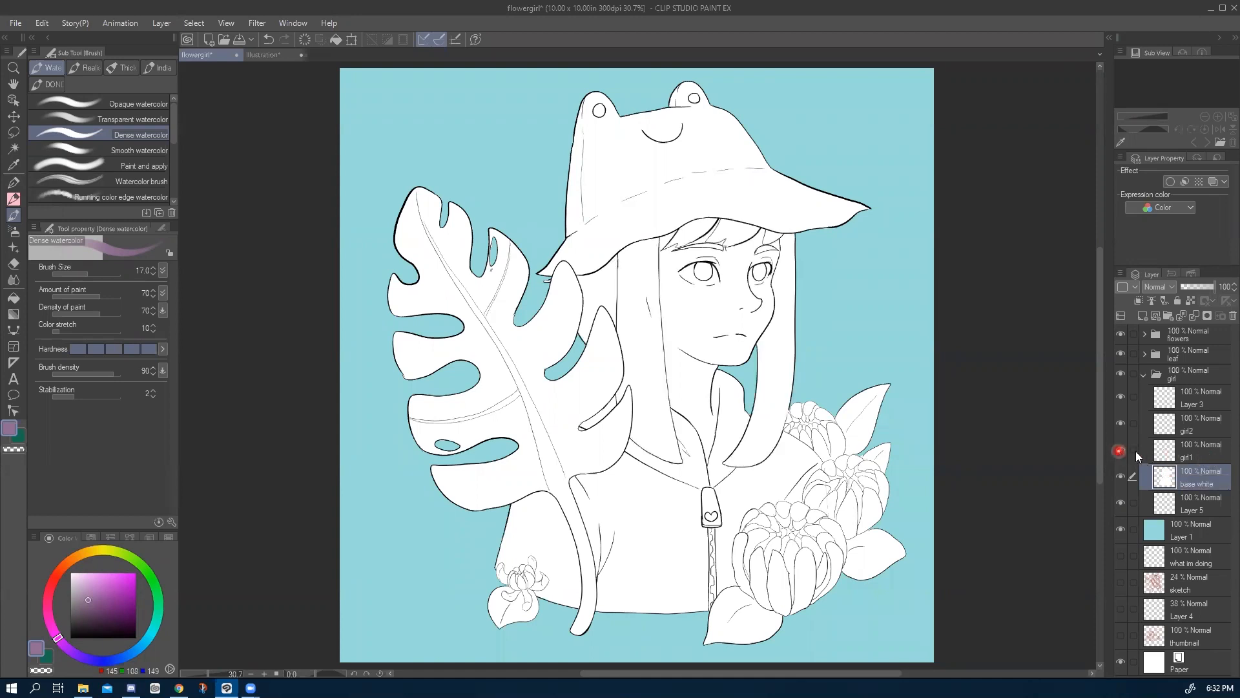
pyautogui.click(1195, 447)
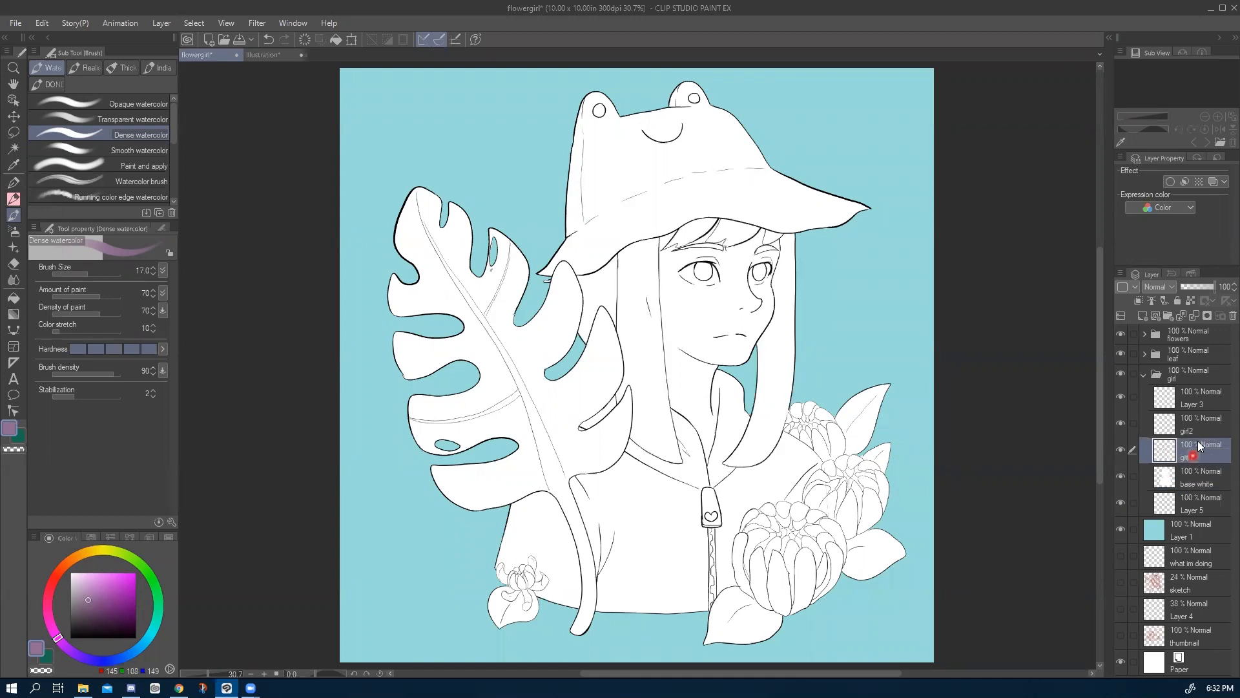
pyautogui.click(1120, 423)
pyautogui.click(1120, 424)
pyautogui.click(1120, 399)
pyautogui.click(1120, 399)
pyautogui.click(1195, 410)
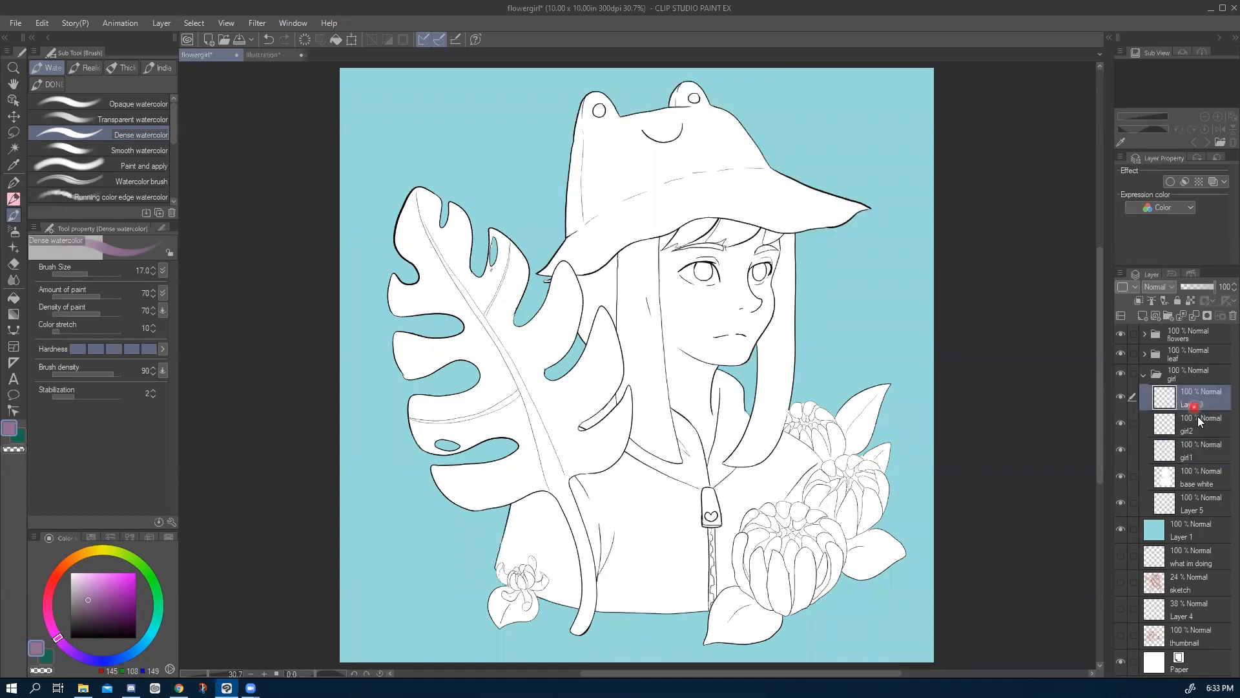
pyautogui.keyDown('shift'); pyautogui.click(1198, 451); pyautogui.keyUp('shift')
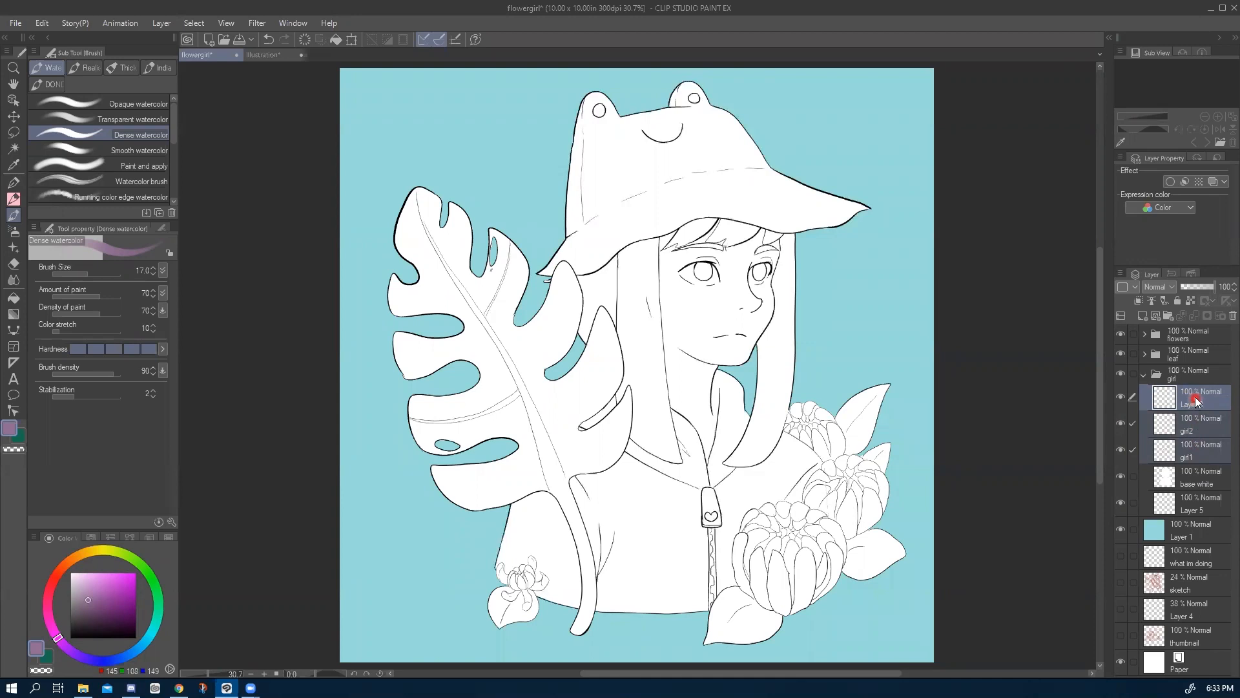
pyautogui.rightClick(1196, 450)
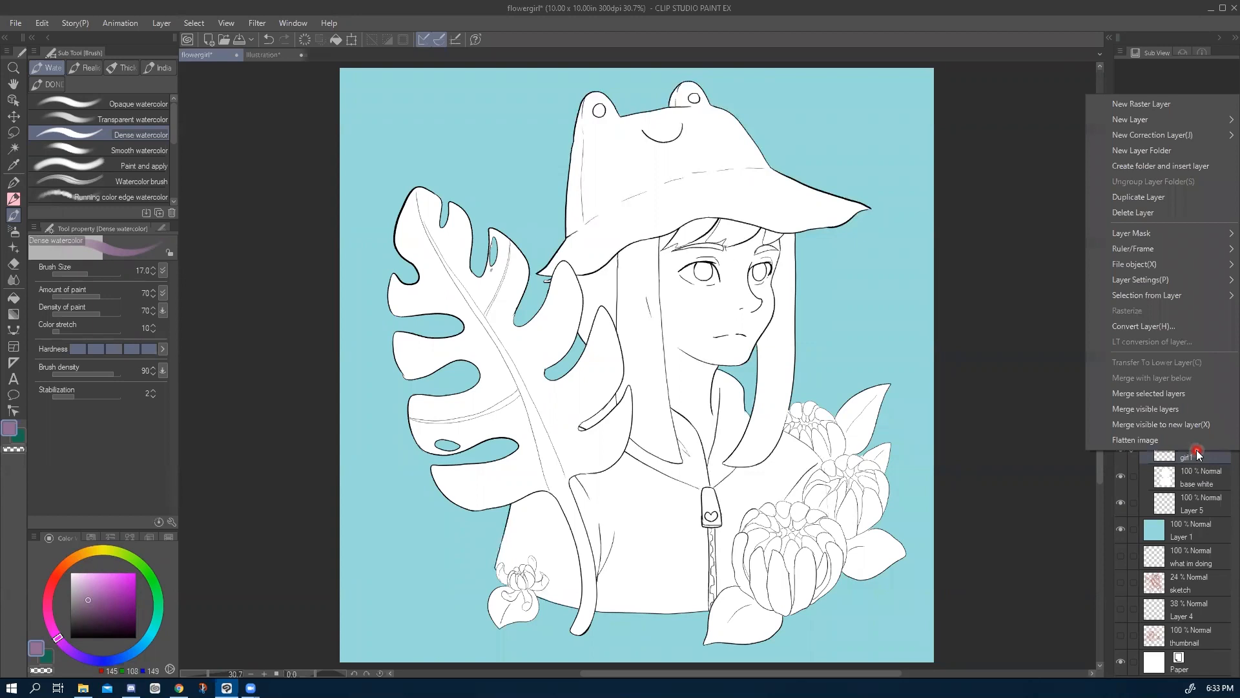
pyautogui.click(1174, 399)
# Rename the merged layer in the girl folder as lineart girl.
pyautogui.click(1121, 397)
pyautogui.click(1120, 397)
pyautogui.doubleClick(1191, 402)
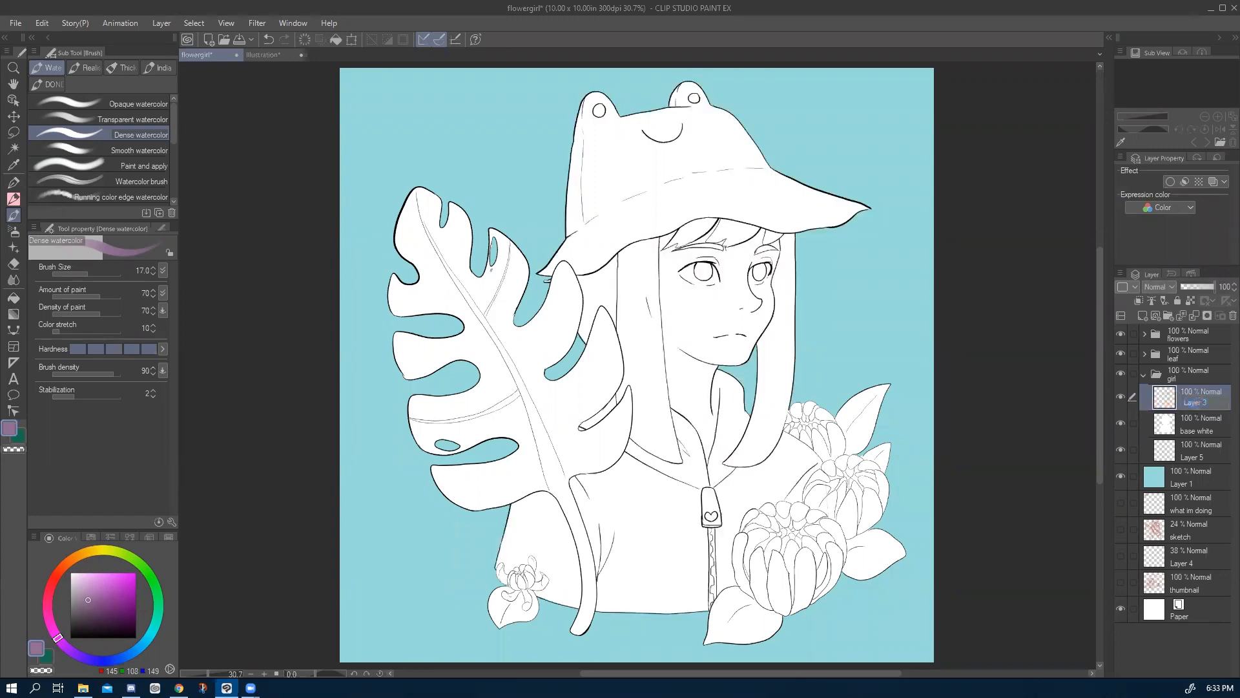
pyautogui.write('lineart girl')
pyautogui.press('Return')
pyautogui.click(1141, 376)
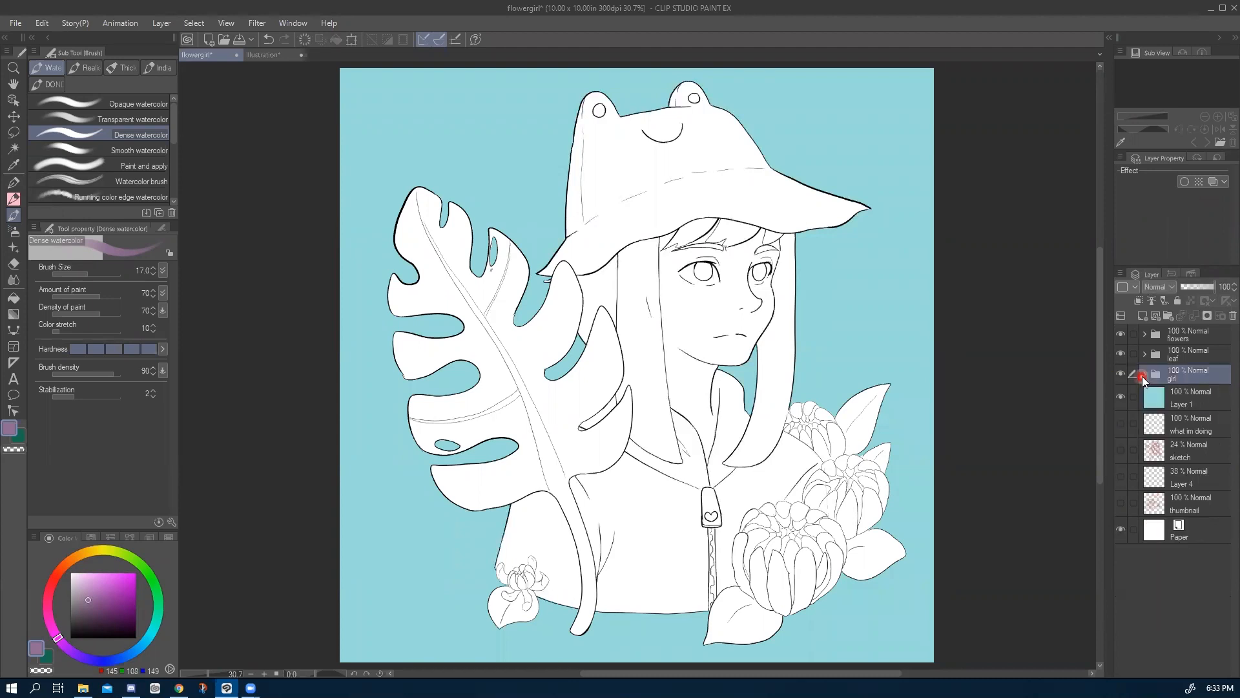
pyautogui.click(1143, 376)
# In the leaf folder, rename Layer 6 as base white and the leaf layer as lineart leaf.
pyautogui.click(1145, 356)
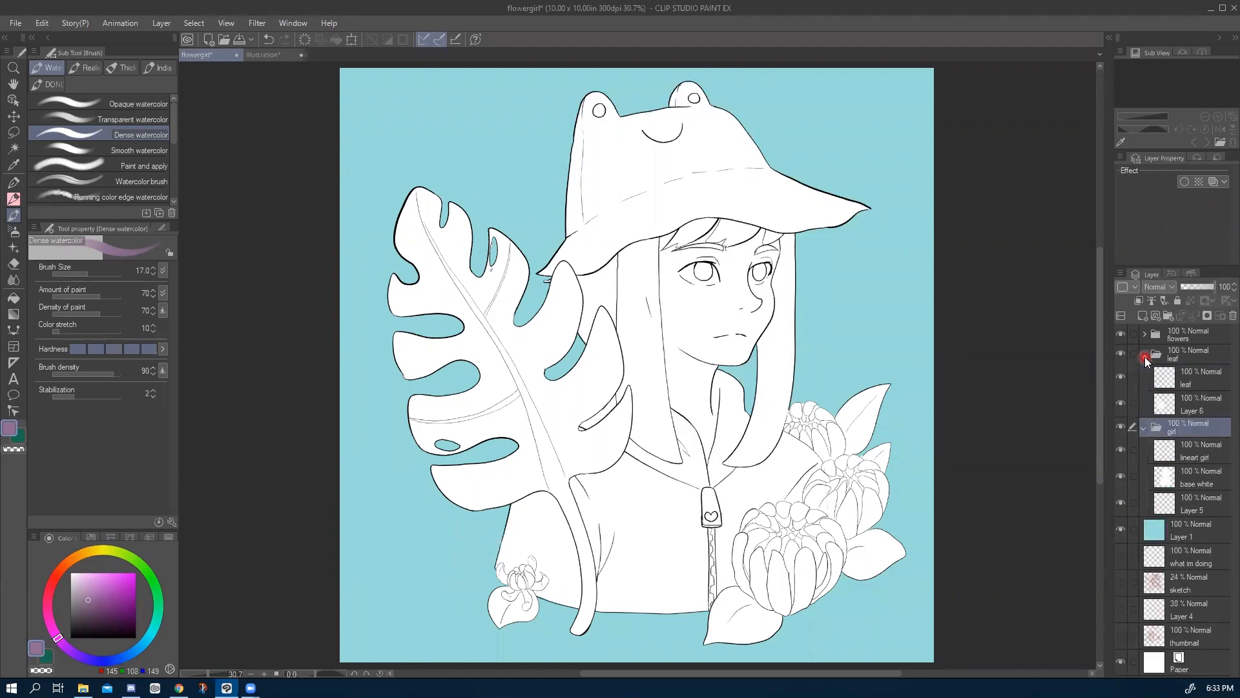
pyautogui.click(1121, 405)
pyautogui.click(1121, 405)
pyautogui.click(1194, 408)
pyautogui.click(1170, 405)
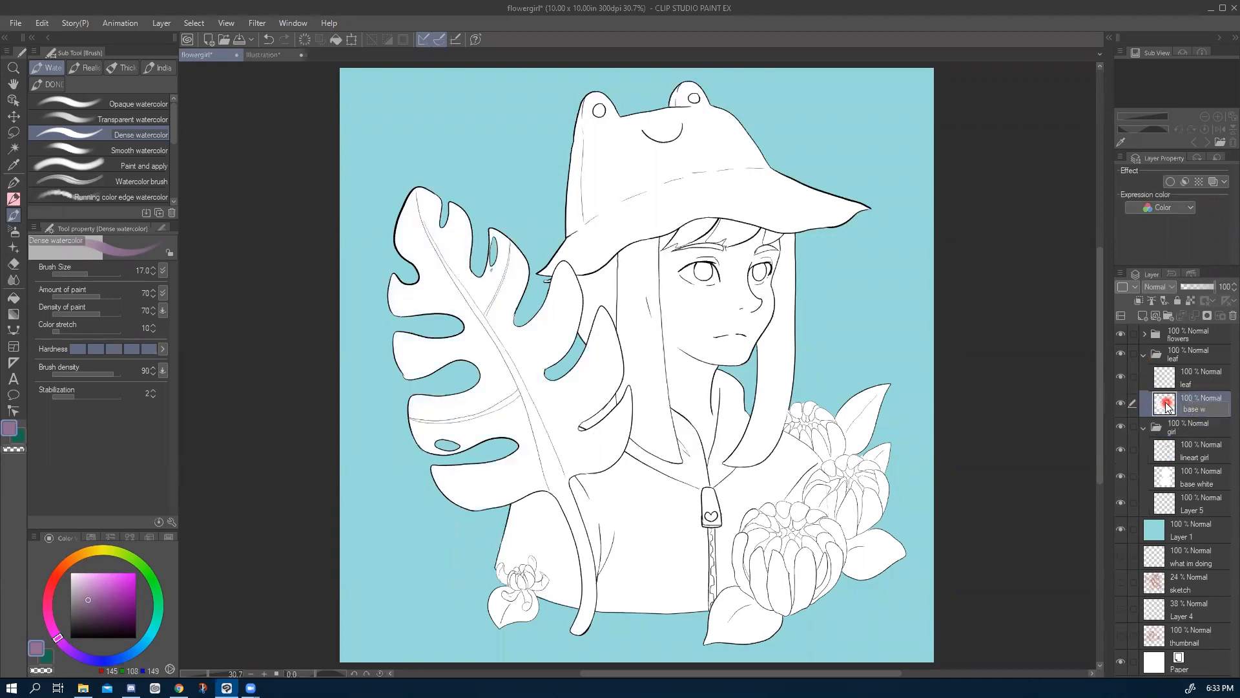
pyautogui.press('Return')
pyautogui.doubleClick(1203, 384)
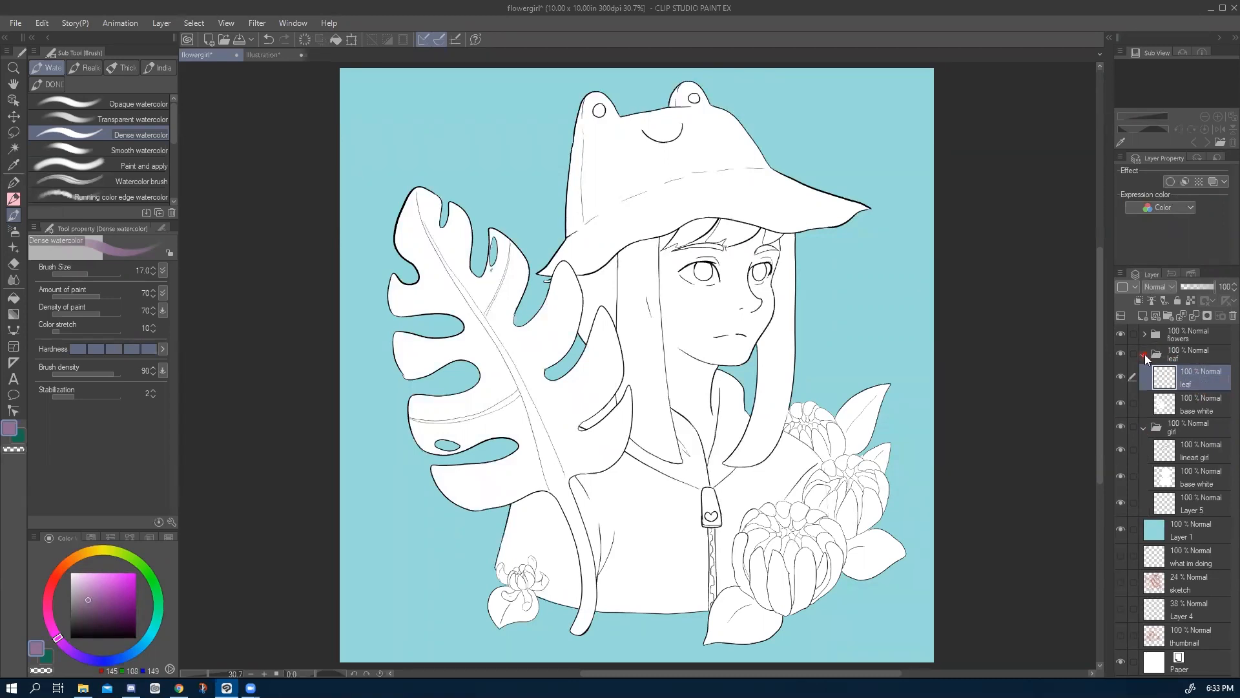
# Check each layer in the flowers folder by toggling its visibility, and rename Layer 7 there as base white.
pyautogui.click(1178, 337)
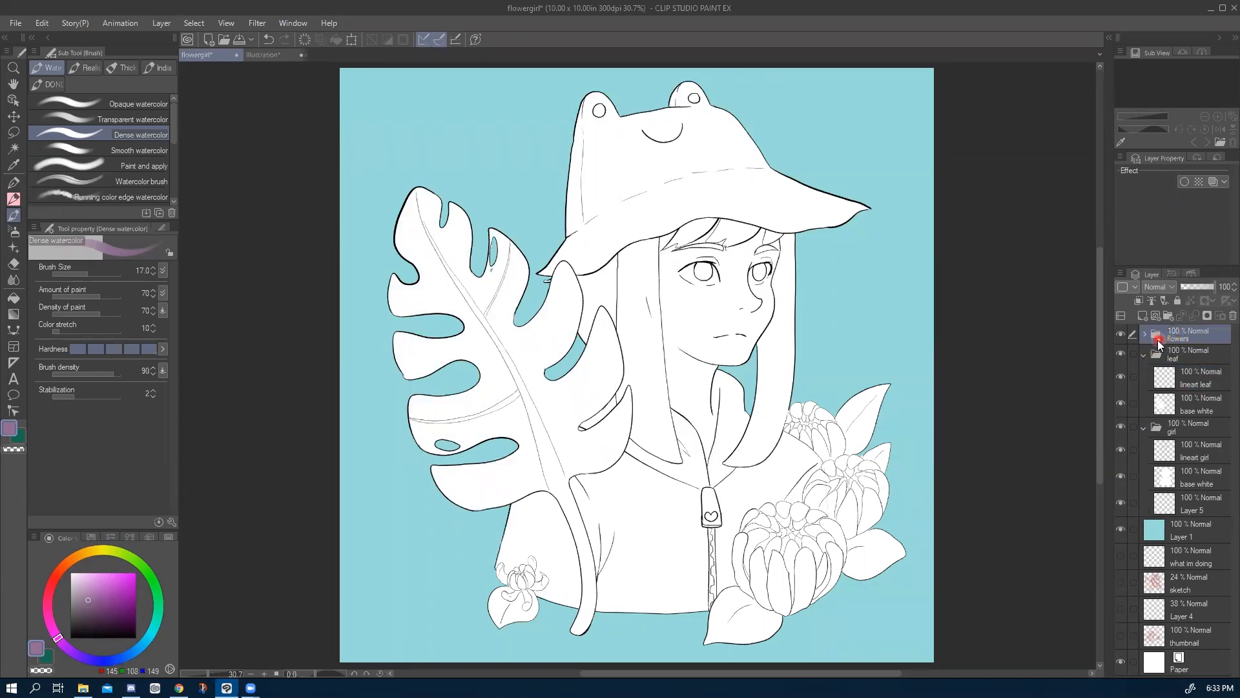
pyautogui.click(1143, 335)
pyautogui.click(1205, 364)
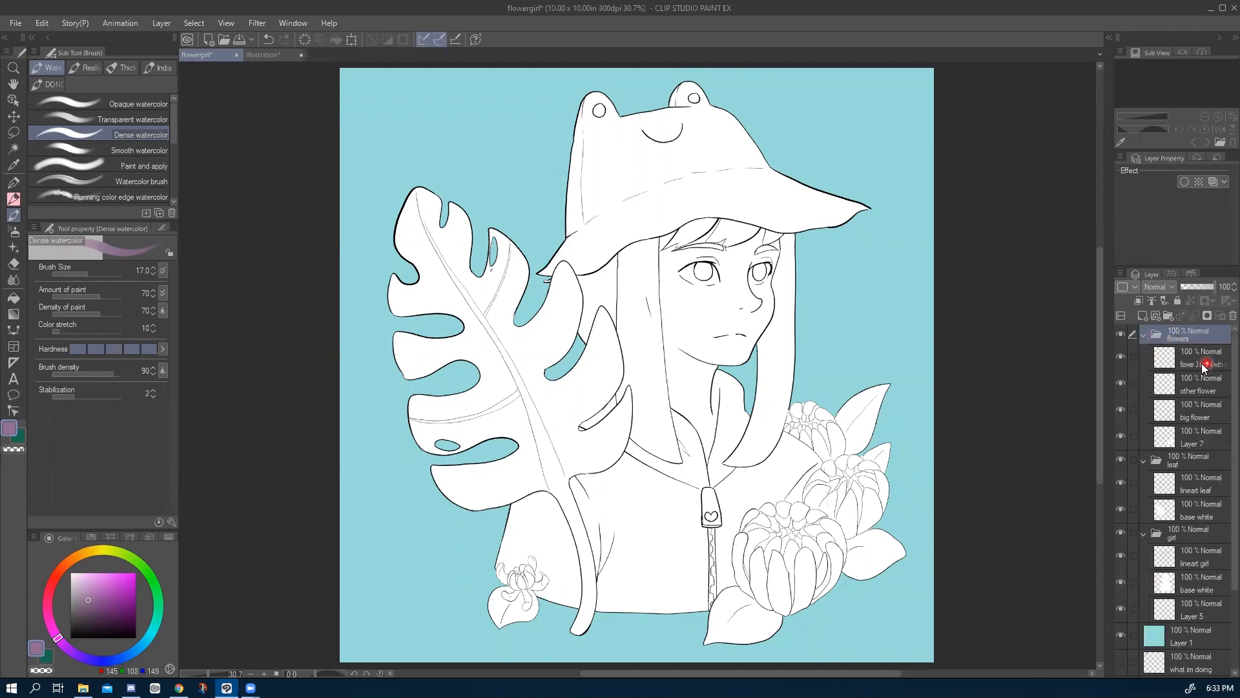
pyautogui.click(1122, 357)
pyautogui.click(1122, 357)
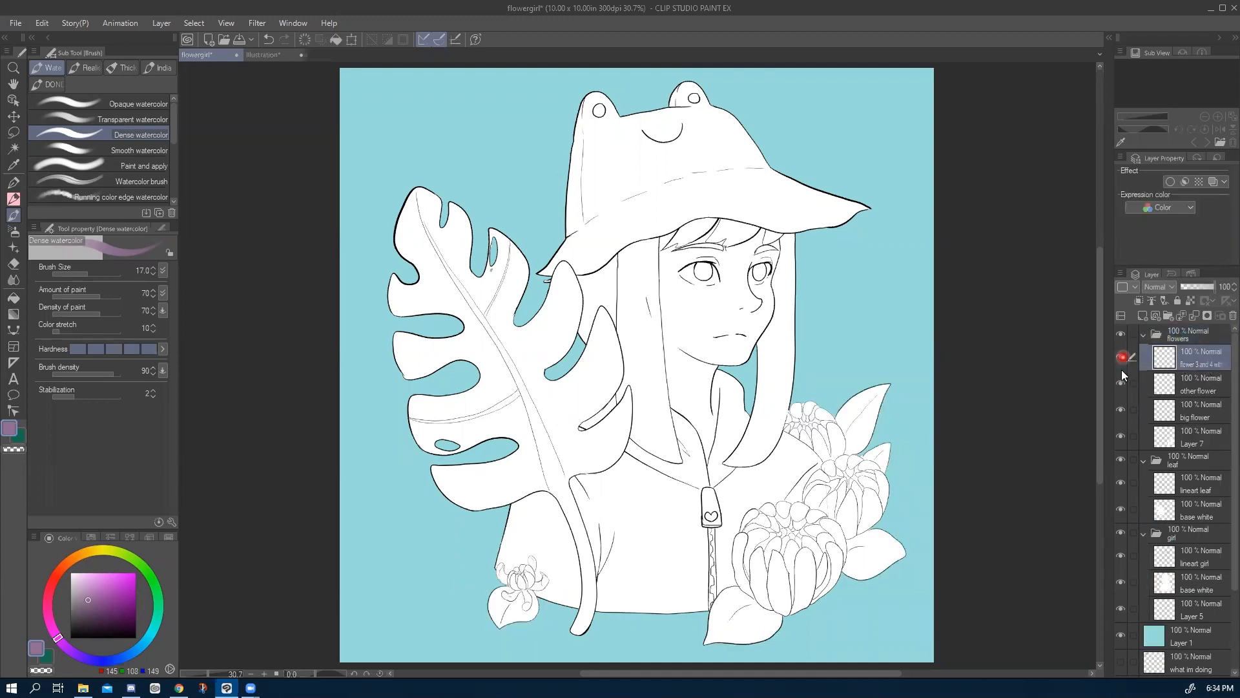
pyautogui.click(1122, 382)
pyautogui.click(1122, 383)
pyautogui.click(1121, 409)
pyautogui.click(1120, 410)
pyautogui.click(1123, 441)
pyautogui.click(1123, 440)
pyautogui.doubleClick(1195, 443)
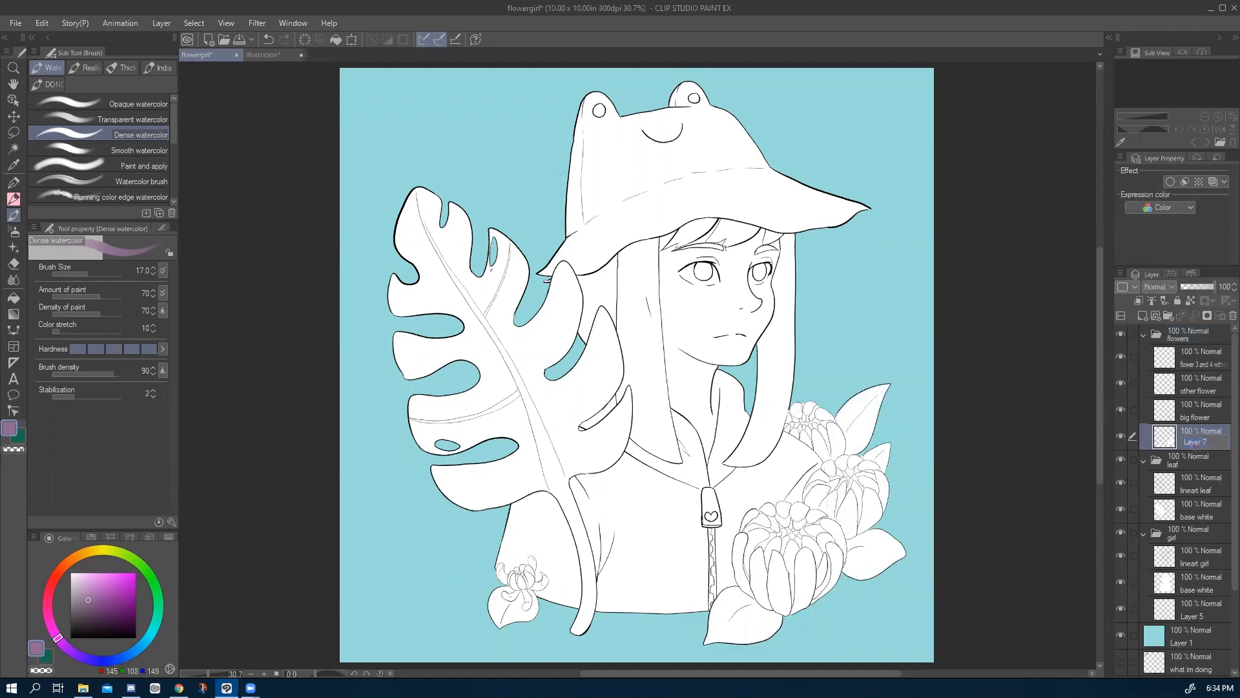
pyautogui.write('base white')
pyautogui.press('Return')
# Collapse the flowers and leaf folders and hide both, leaving only the girl on the canvas.
pyautogui.click(1143, 334)
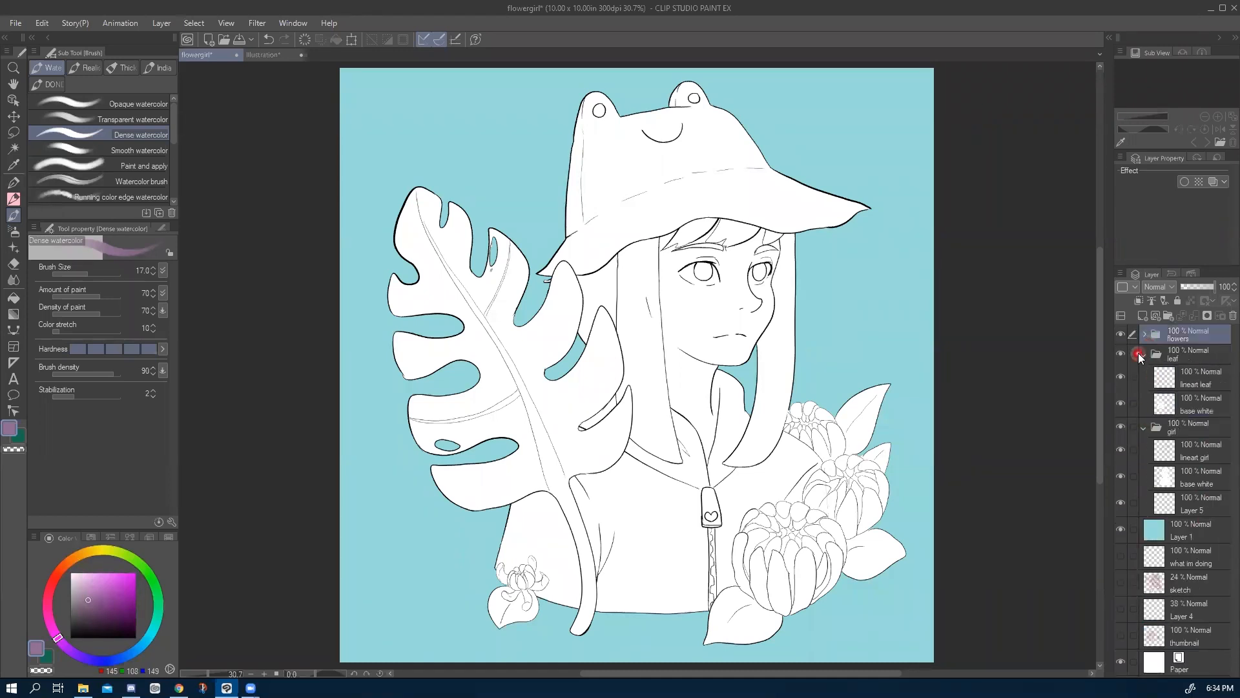
pyautogui.click(1144, 353)
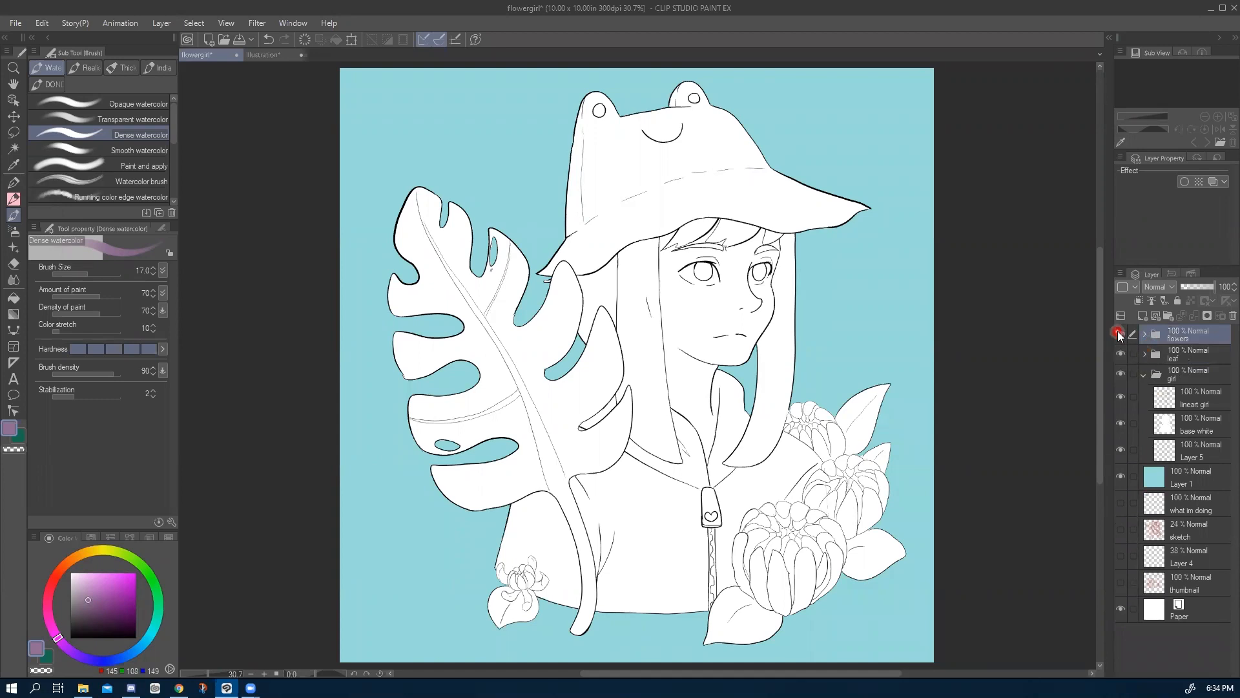
pyautogui.click(1120, 332)
pyautogui.click(1122, 354)
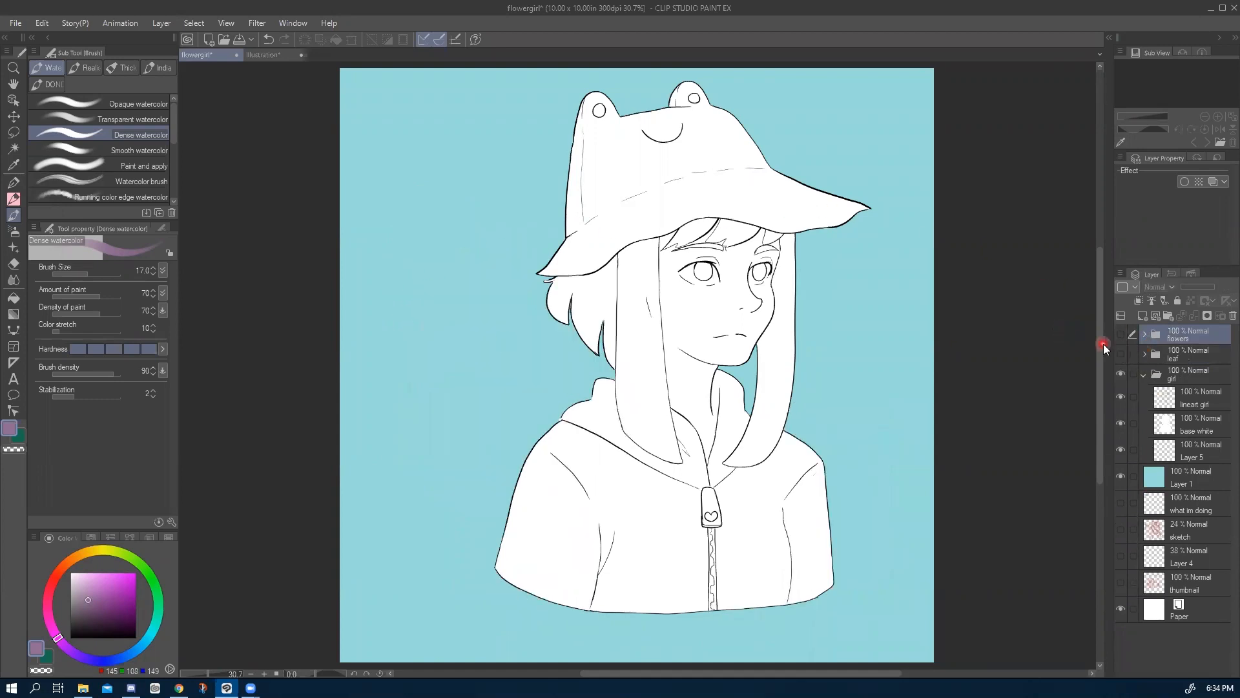
# Move Layer 5 out of the girl folder to just below Layer 1.
pyautogui.click(1199, 378)
pyautogui.click(1199, 426)
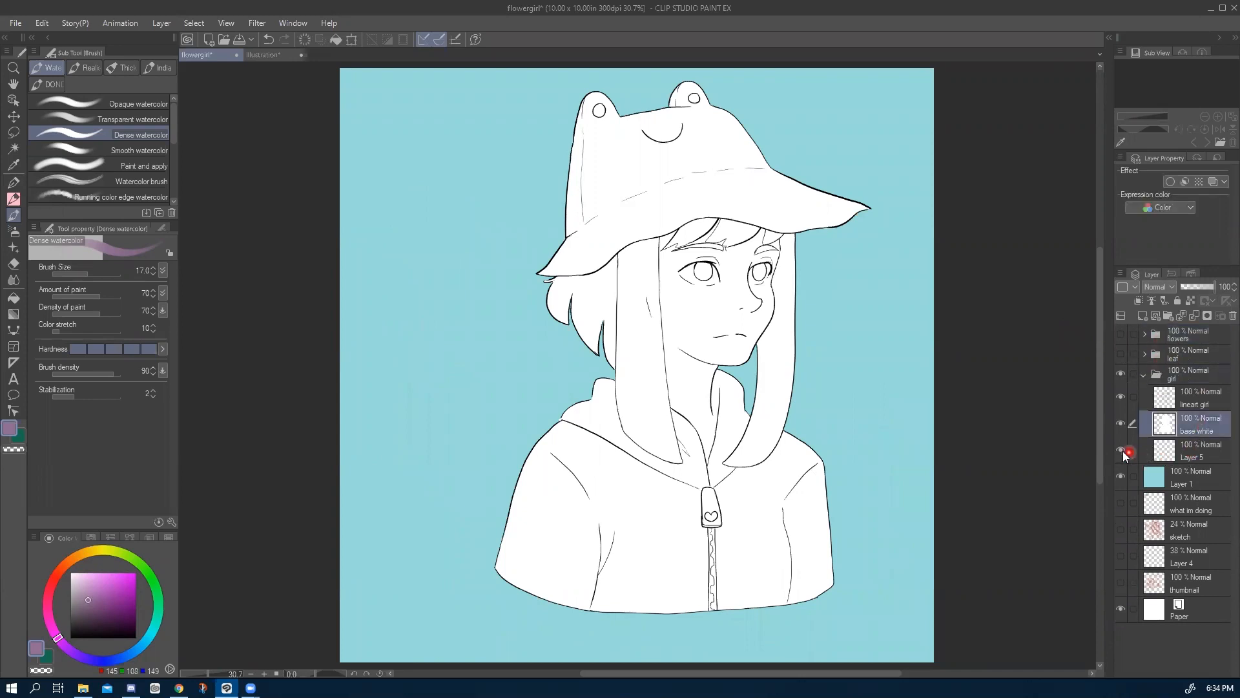
pyautogui.moveTo(1200, 450); pyautogui.dragTo(1137, 484)
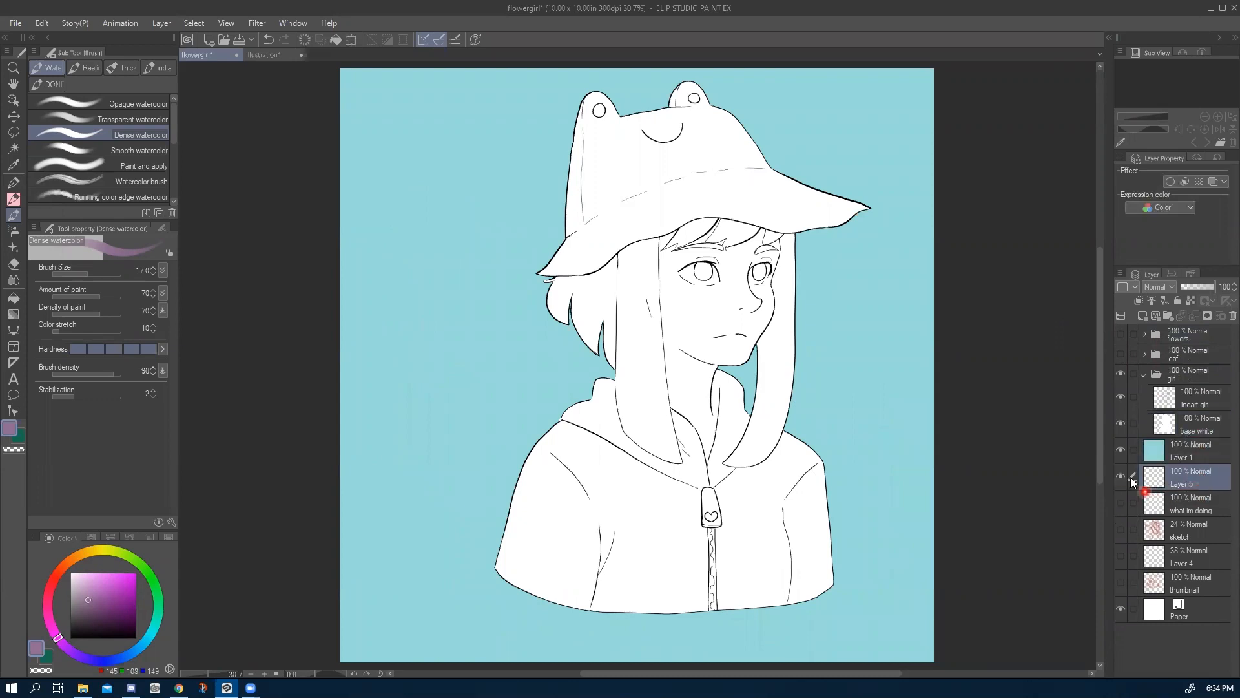
# Hide Layer 5 and add a new raster layer directly above base white in the girl folder.
pyautogui.click(1122, 477)
pyautogui.click(1195, 426)
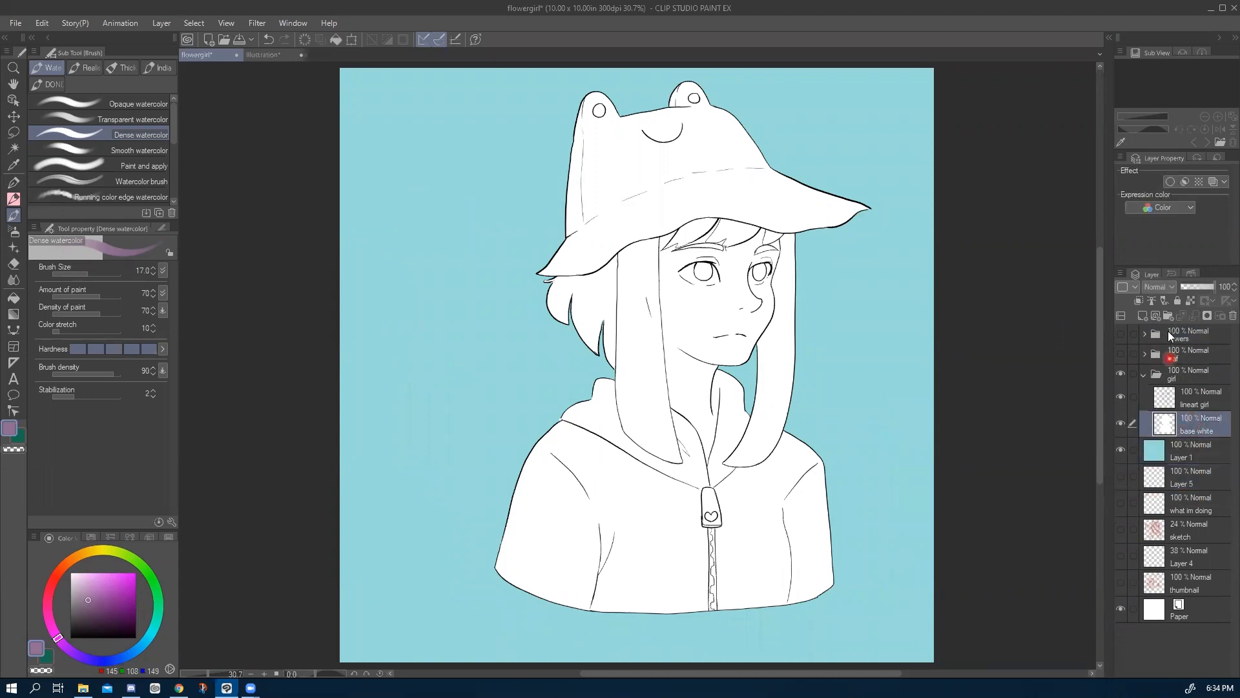
pyautogui.click(1142, 317)
pyautogui.click(1195, 431)
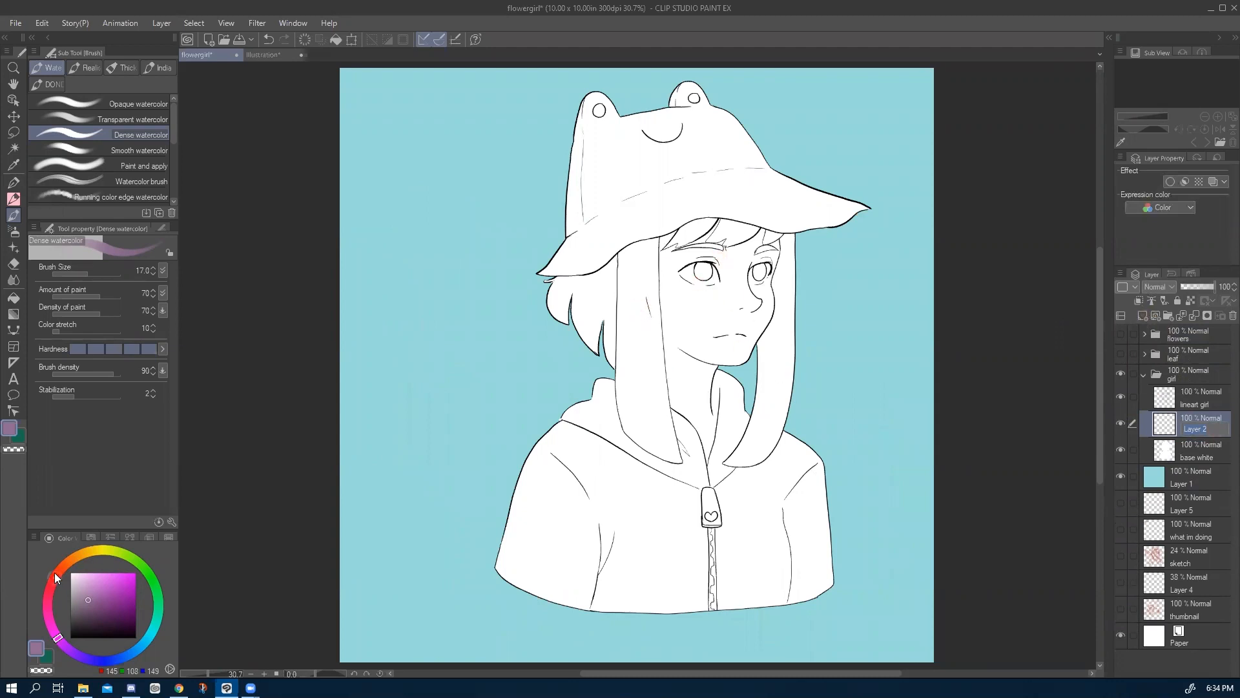
# Set the drawing colour to a light peach skin tone, RGB 237, 199, 165.
pyautogui.click(75, 554)
pyautogui.click(79, 559)
pyautogui.click(74, 556)
pyautogui.click(82, 575)
pyautogui.click(89, 580)
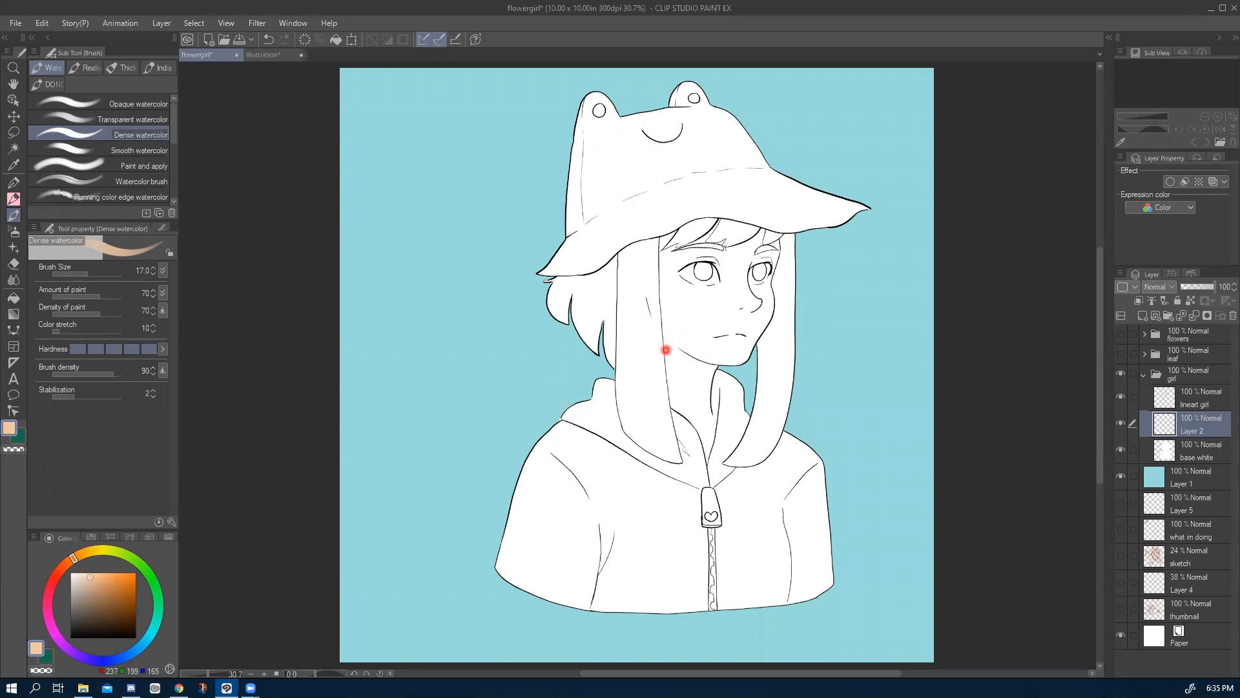
pyautogui.press('b')
pyautogui.press('b')
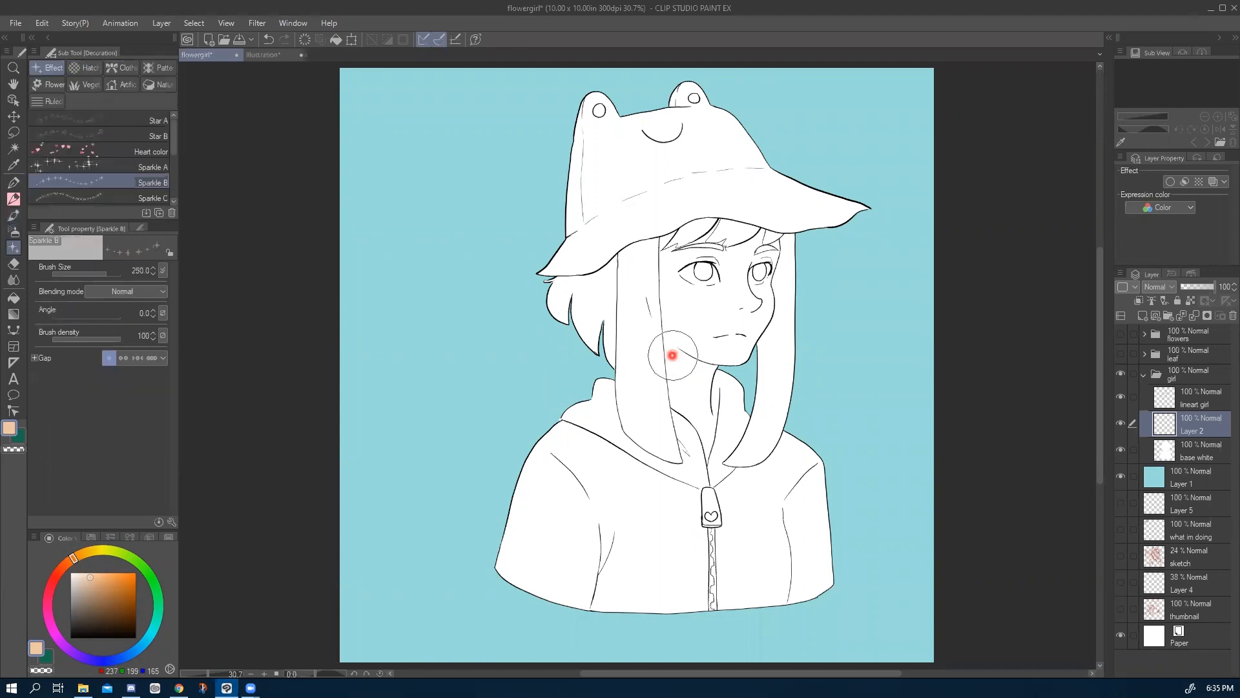
pyautogui.click(18, 203)
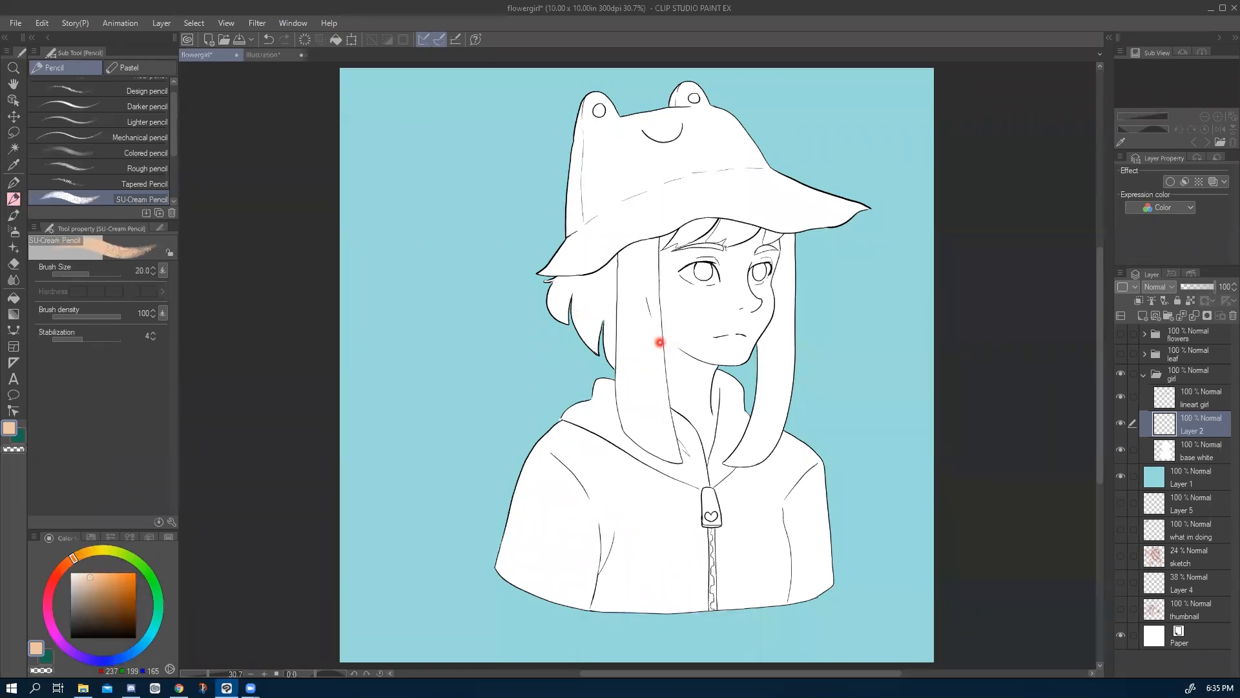
# Fill the girl's face and neck with the skin tone, using the Fill tool set to refer to other layers.
pyautogui.press('g')
pyautogui.press('g')
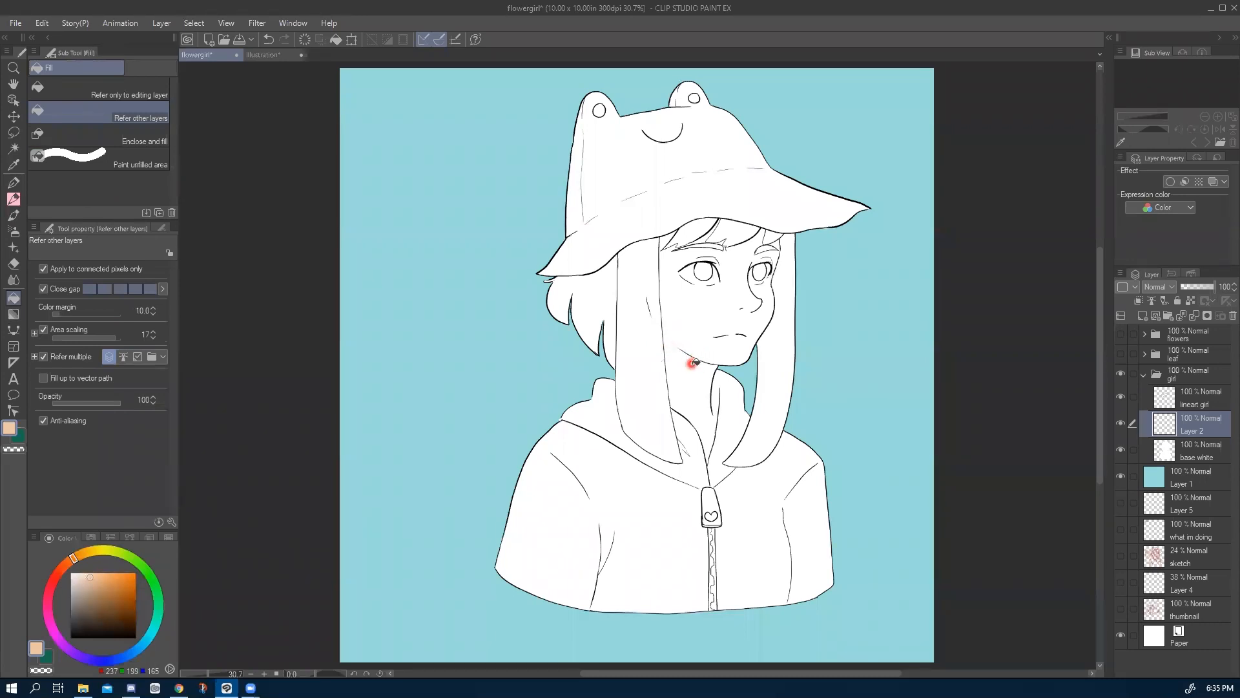
pyautogui.click(12, 302)
pyautogui.click(39, 355)
pyautogui.click(683, 328)
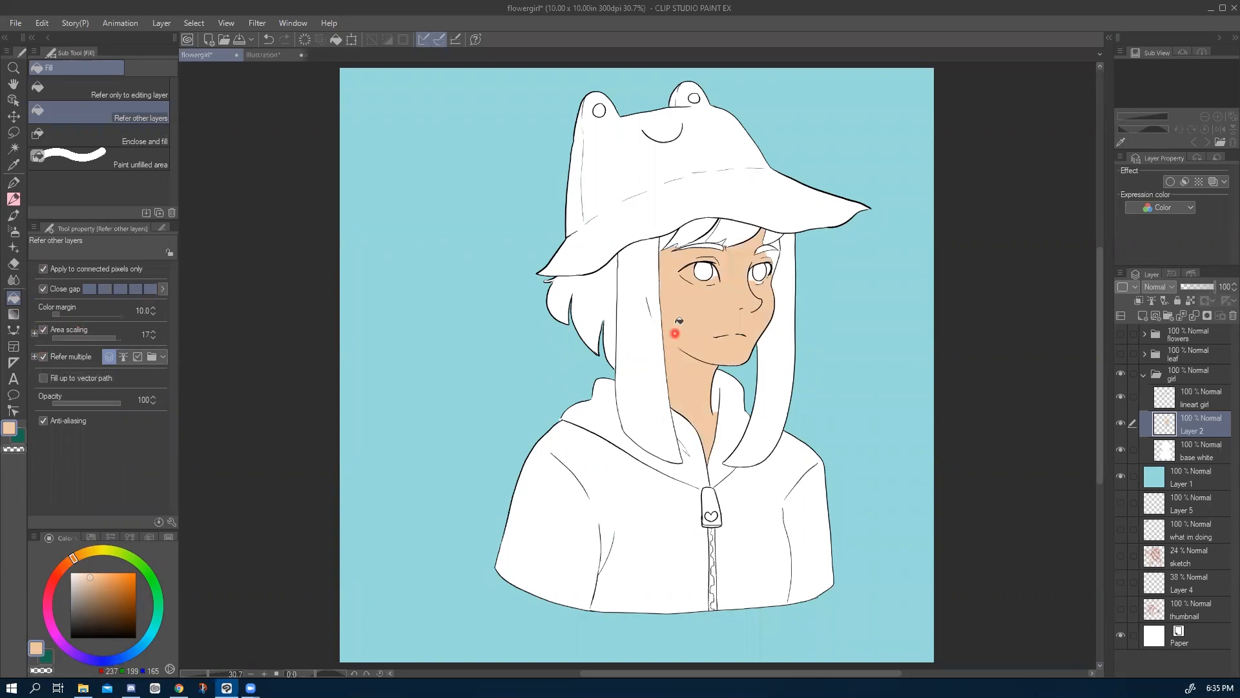
pyautogui.click(773, 240)
# Refill the face and neck with a lighter peach, RGB 252, 219, 191, including the skin gaps between the bangs.
pyautogui.click(86, 573)
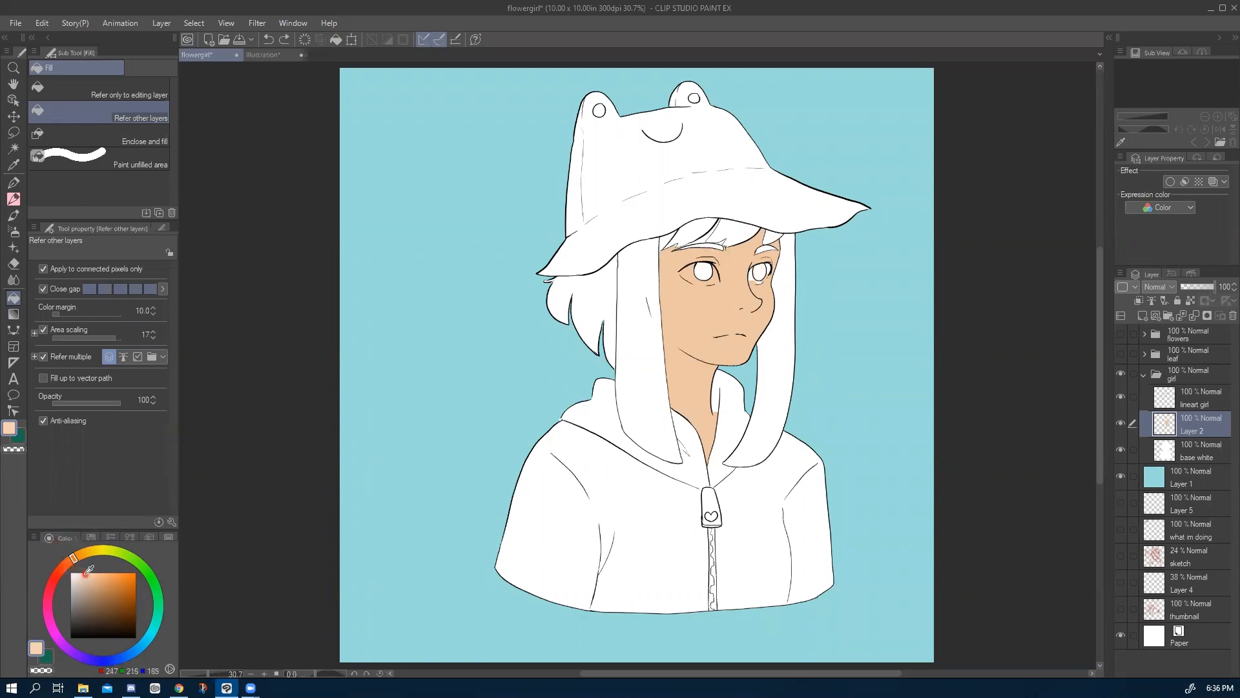
pyautogui.click(702, 328)
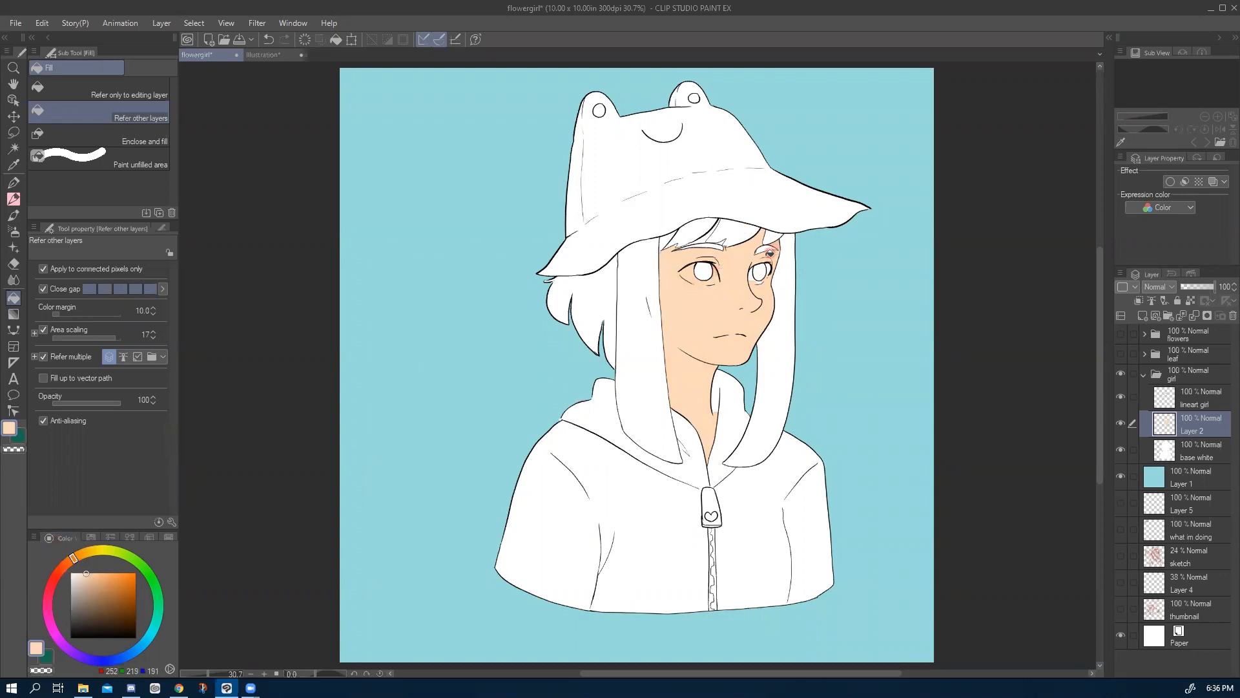
pyautogui.scroll(3, 707, 298)
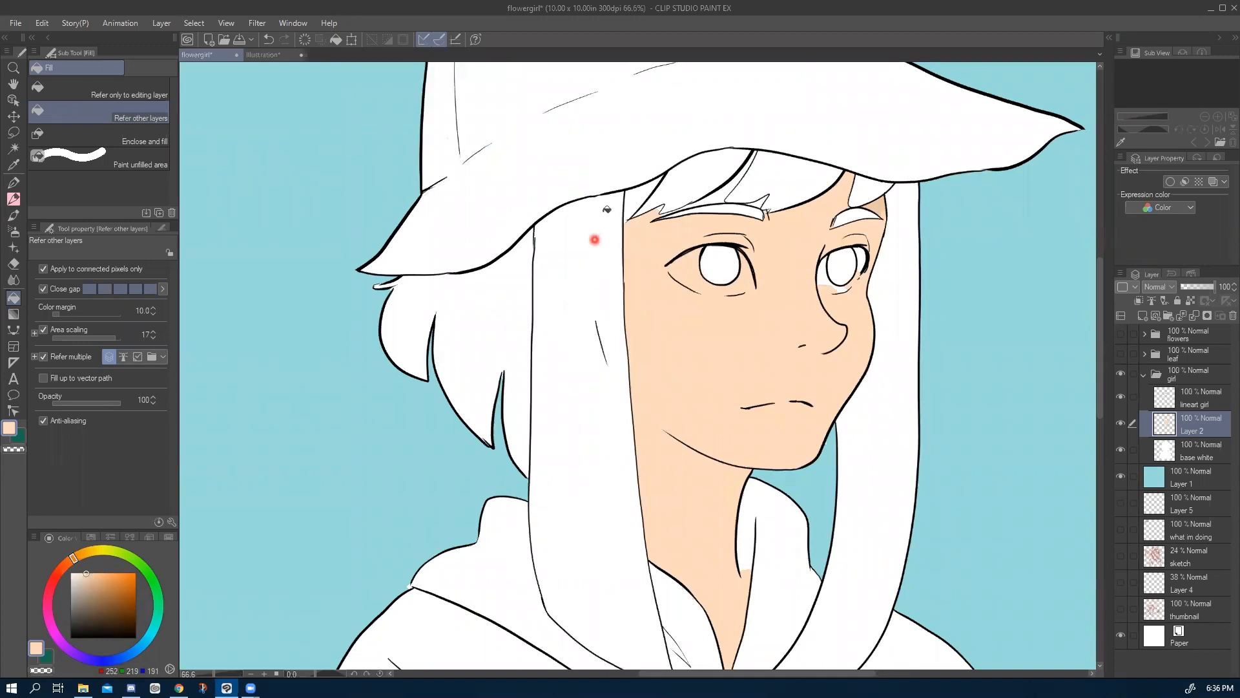
pyautogui.click(719, 192)
pyautogui.click(761, 201)
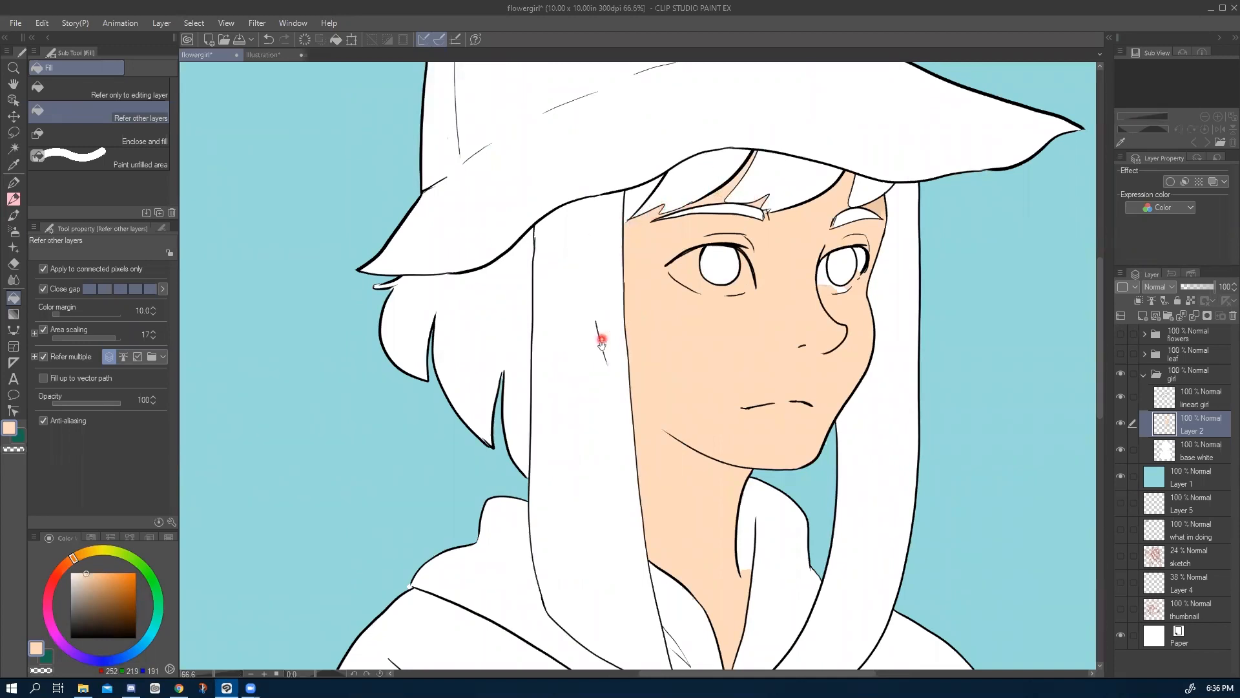
# Set the colour to white, try filling the white of the eye with it, and undo the fill.
pyautogui.moveTo(613, 383)
pyautogui.mouseDown()
pyautogui.moveTo(493, 349)
pyautogui.moveTo(529, 445)
pyautogui.mouseUp()
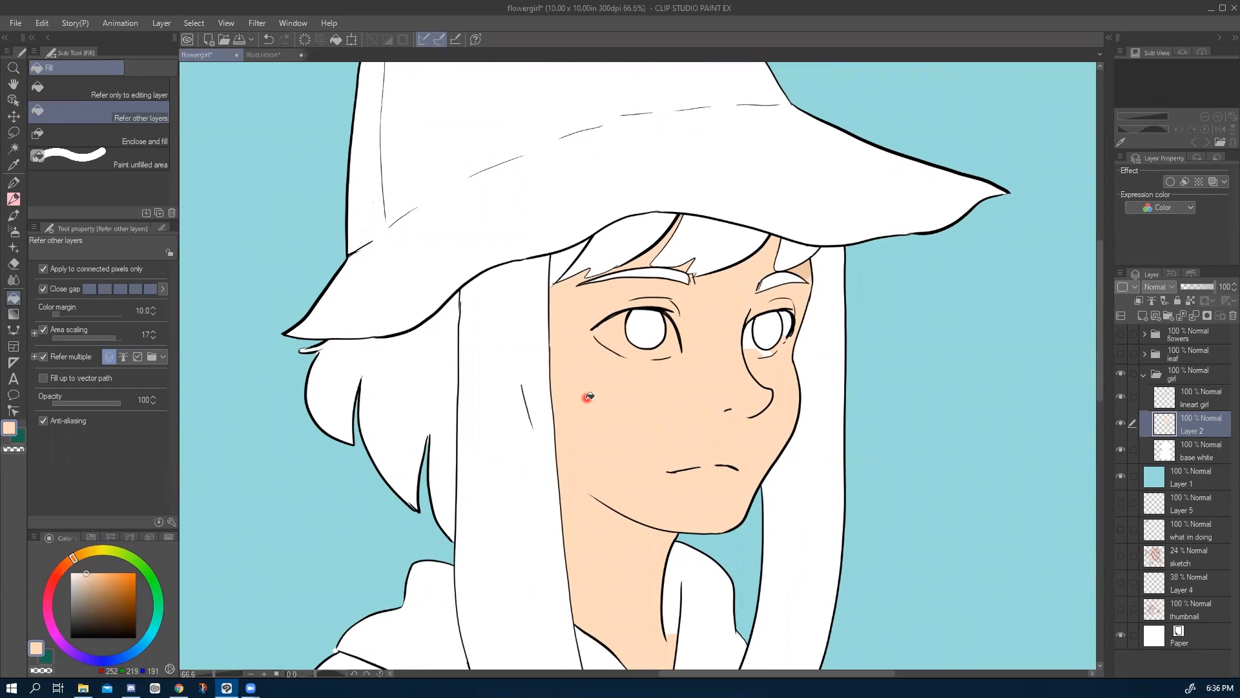
pyautogui.click(71, 573)
pyautogui.click(625, 340)
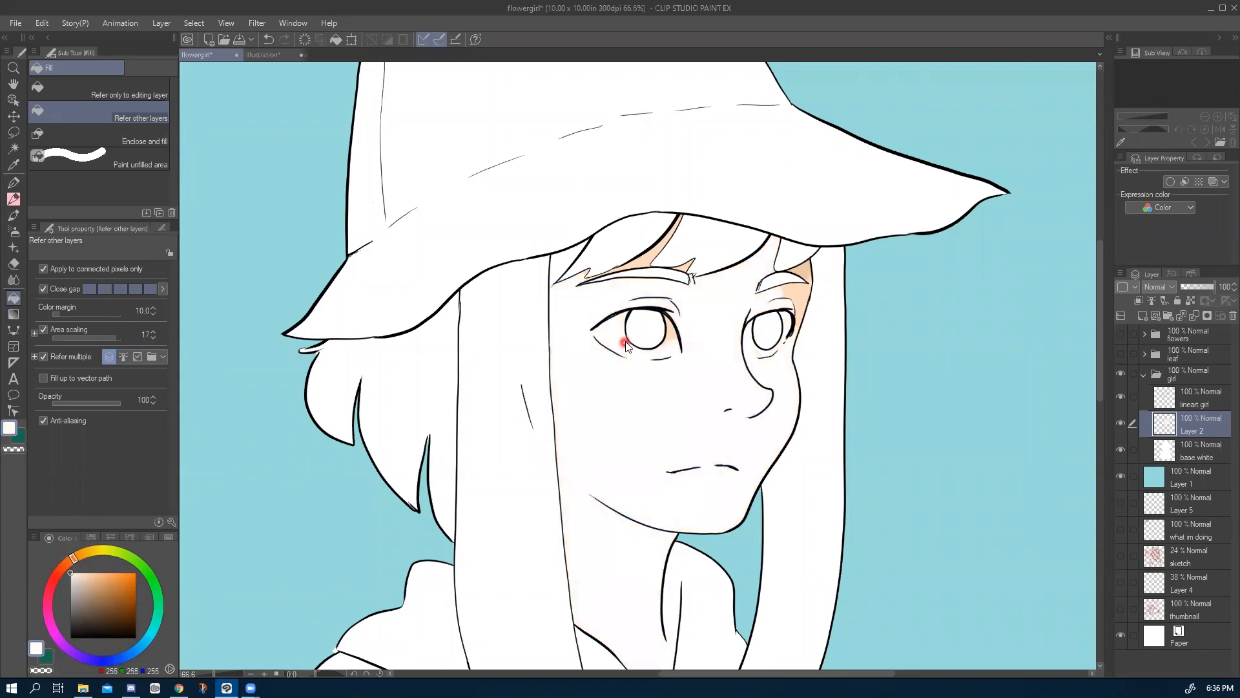
pyautogui.hotkey('ctrl', 'z')
pyautogui.click(660, 346)
# Paint the whites of the eyes around the irises by hand in white with the G-pen.
pyautogui.press('p')
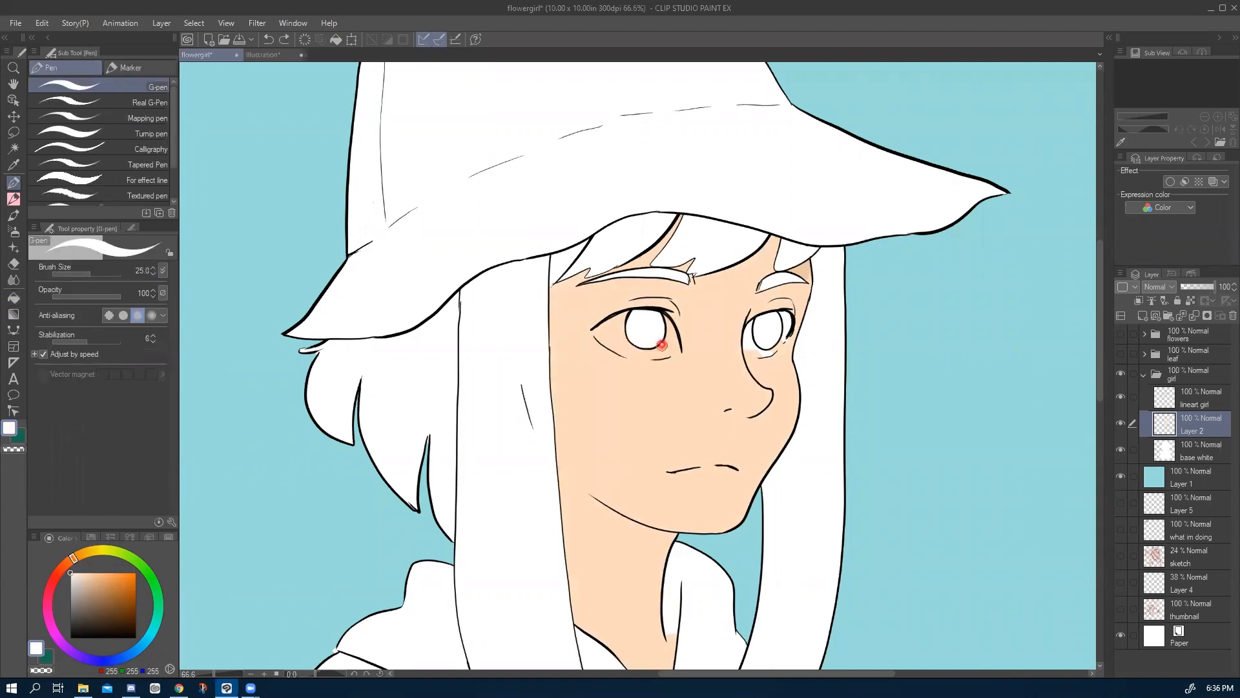
pyautogui.press('p')
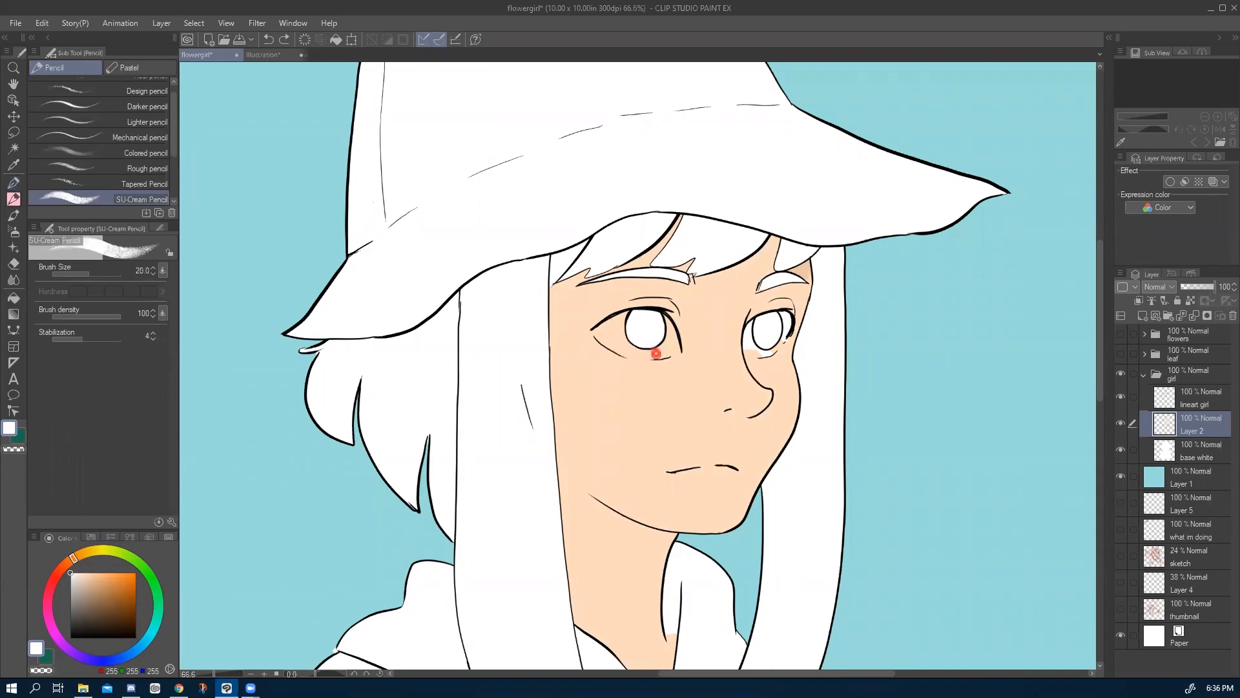
pyautogui.click(13, 183)
pyautogui.click(147, 213)
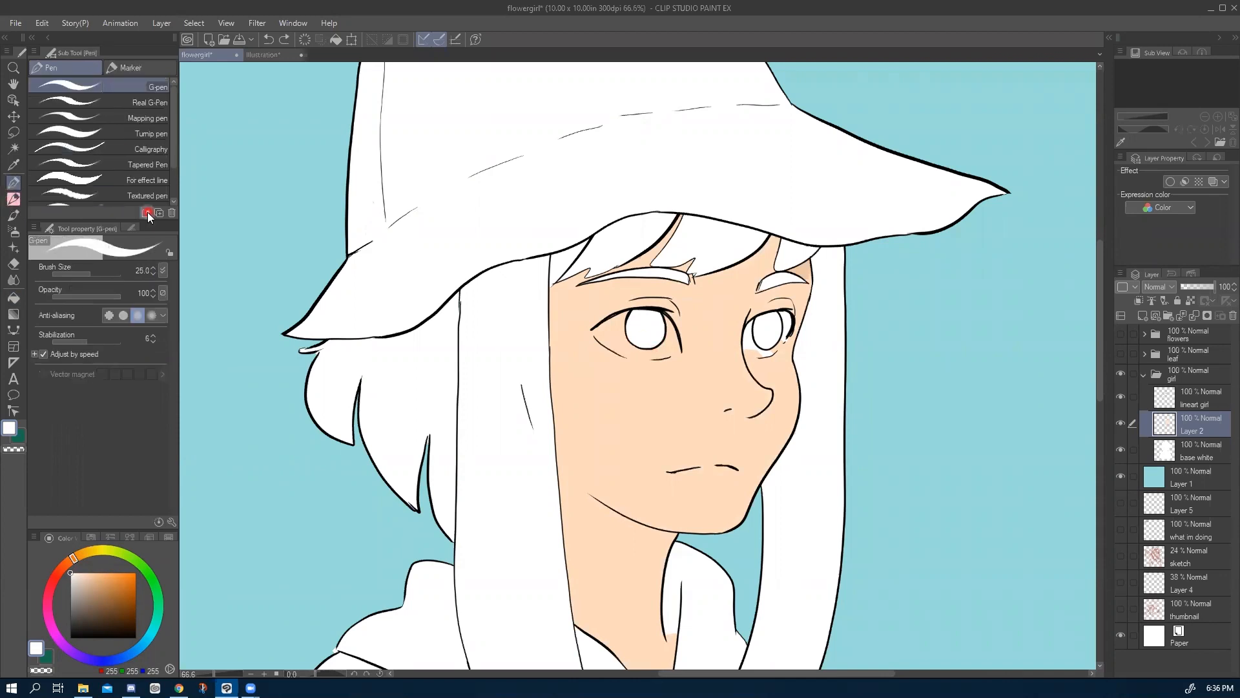
pyautogui.click(663, 317)
pyautogui.moveTo(662, 317)
pyautogui.mouseDown()
pyautogui.moveTo(667, 320)
pyautogui.moveTo(679, 352)
pyautogui.moveTo(620, 351)
pyautogui.moveTo(652, 355)
pyautogui.moveTo(615, 354)
pyautogui.mouseUp()
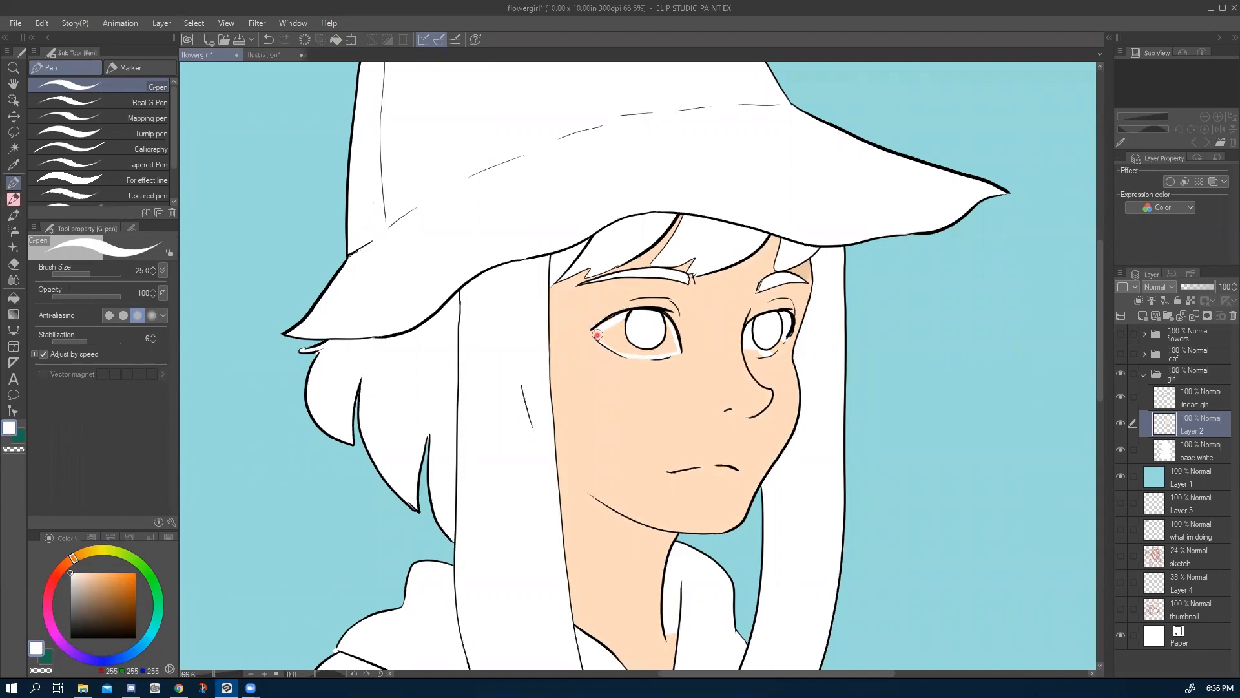
pyautogui.moveTo(608, 338)
pyautogui.mouseDown()
pyautogui.moveTo(622, 338)
pyautogui.moveTo(644, 350)
pyautogui.moveTo(606, 336)
pyautogui.moveTo(617, 361)
pyautogui.moveTo(646, 360)
pyautogui.moveTo(611, 345)
pyautogui.moveTo(654, 345)
pyautogui.moveTo(664, 319)
pyautogui.moveTo(676, 348)
pyautogui.moveTo(639, 352)
pyautogui.moveTo(603, 340)
pyautogui.mouseUp()
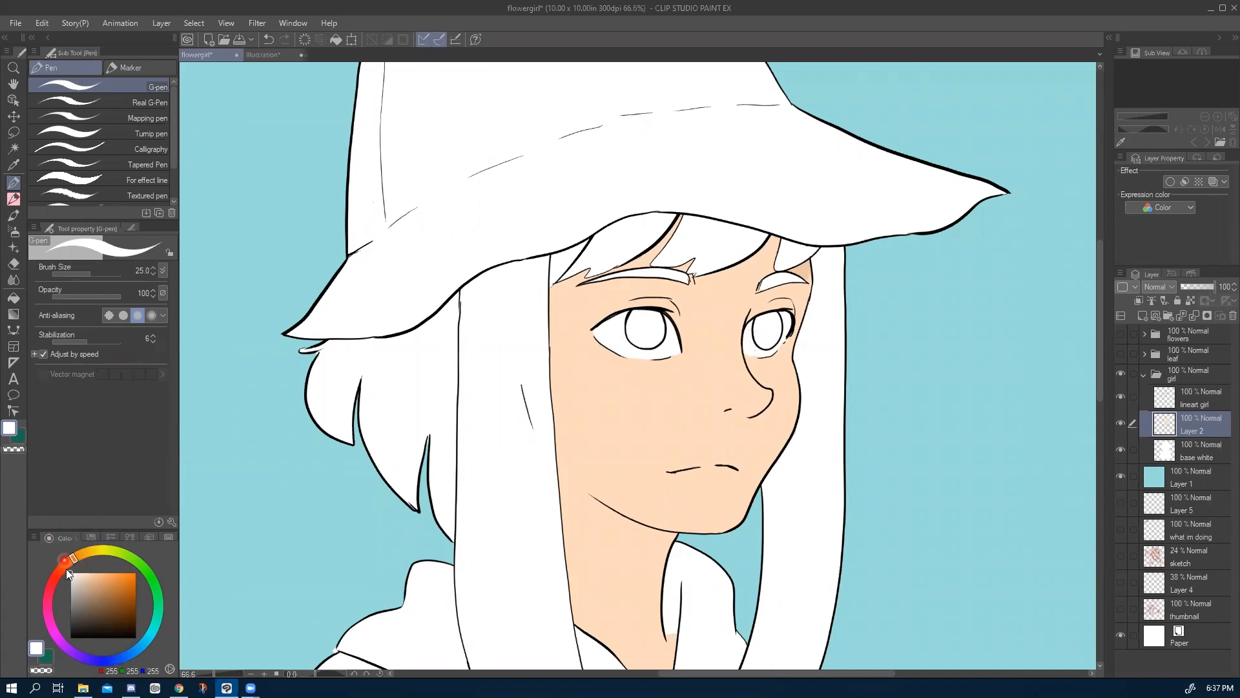
# Set the colour to light blue, RGB 158, 214, 255, and fill both irises with it.
pyautogui.click(134, 651)
pyautogui.moveTo(85, 578); pyautogui.dragTo(95, 572)
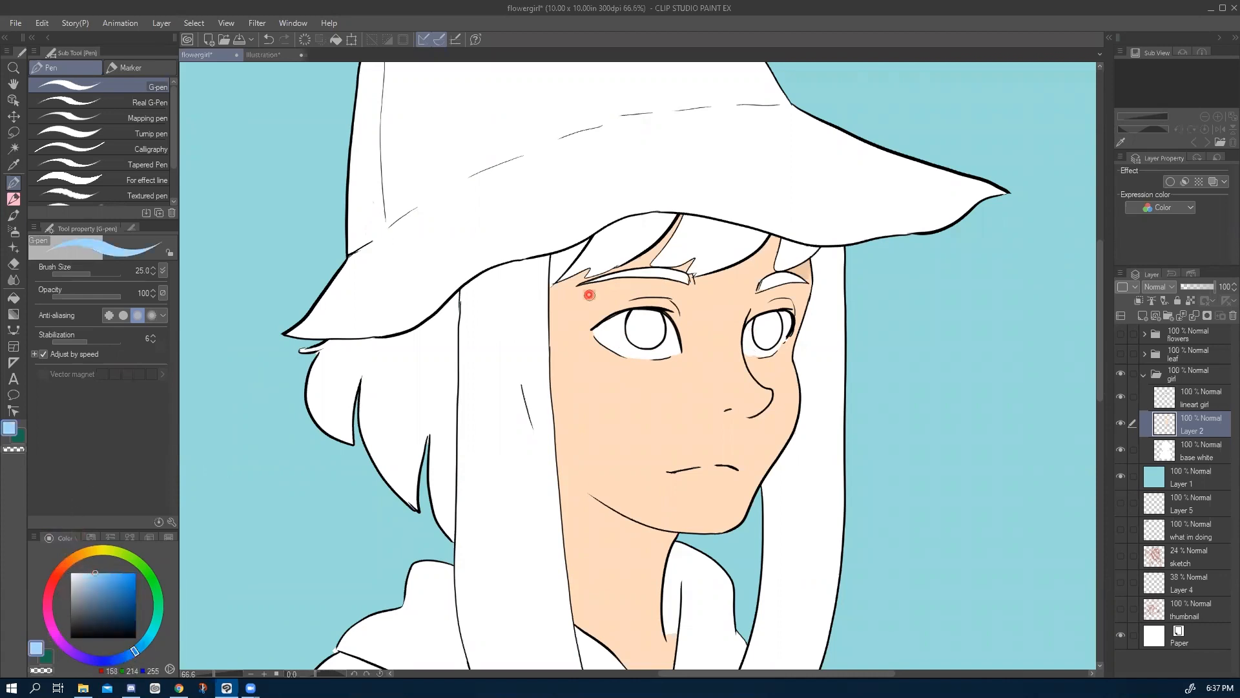
pyautogui.press('g')
pyautogui.click(645, 329)
pyautogui.click(766, 329)
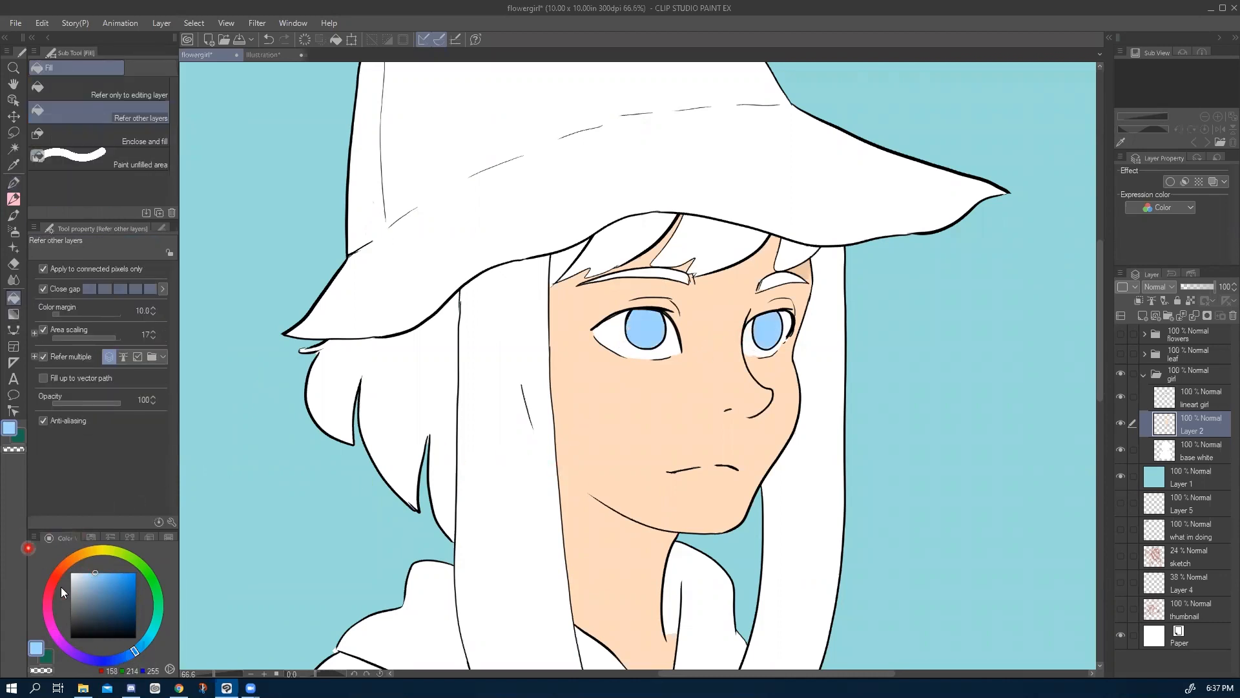
# Set the colour to reddish brown, RGB 177, 117, 94, and fill the long front strand and the hair at the back.
pyautogui.moveTo(51, 593); pyautogui.dragTo(47, 600)
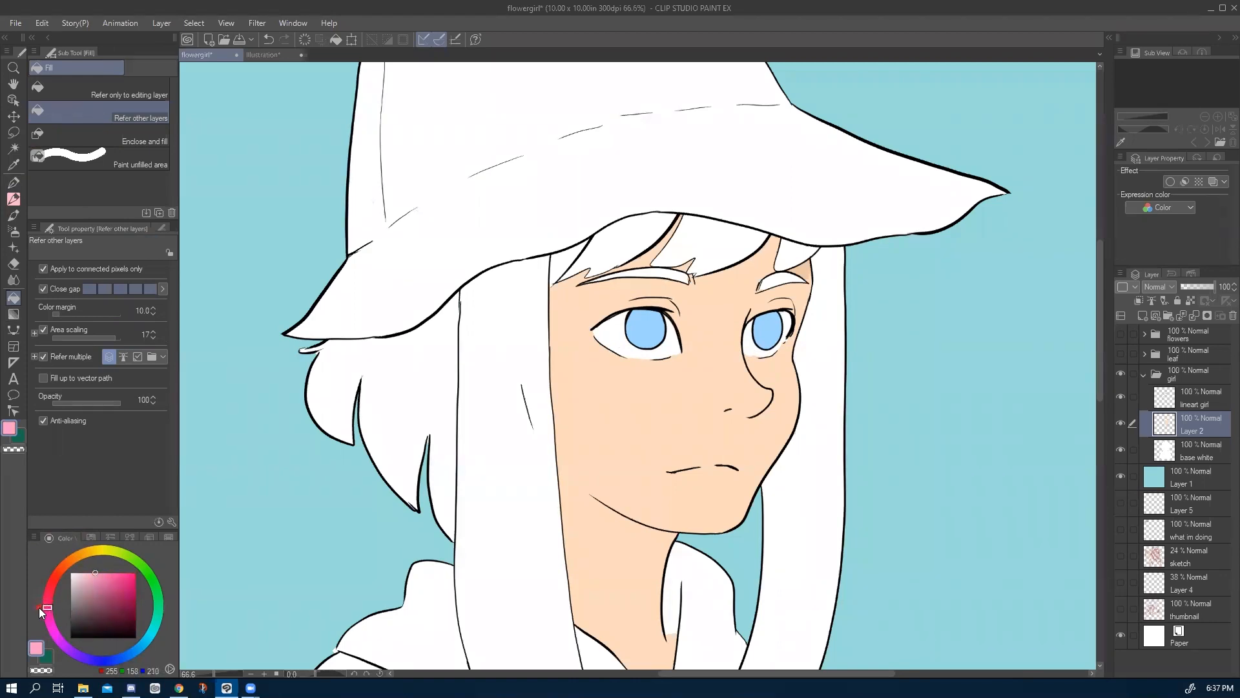
pyautogui.moveTo(39, 588); pyautogui.dragTo(46, 555)
pyautogui.click(97, 595)
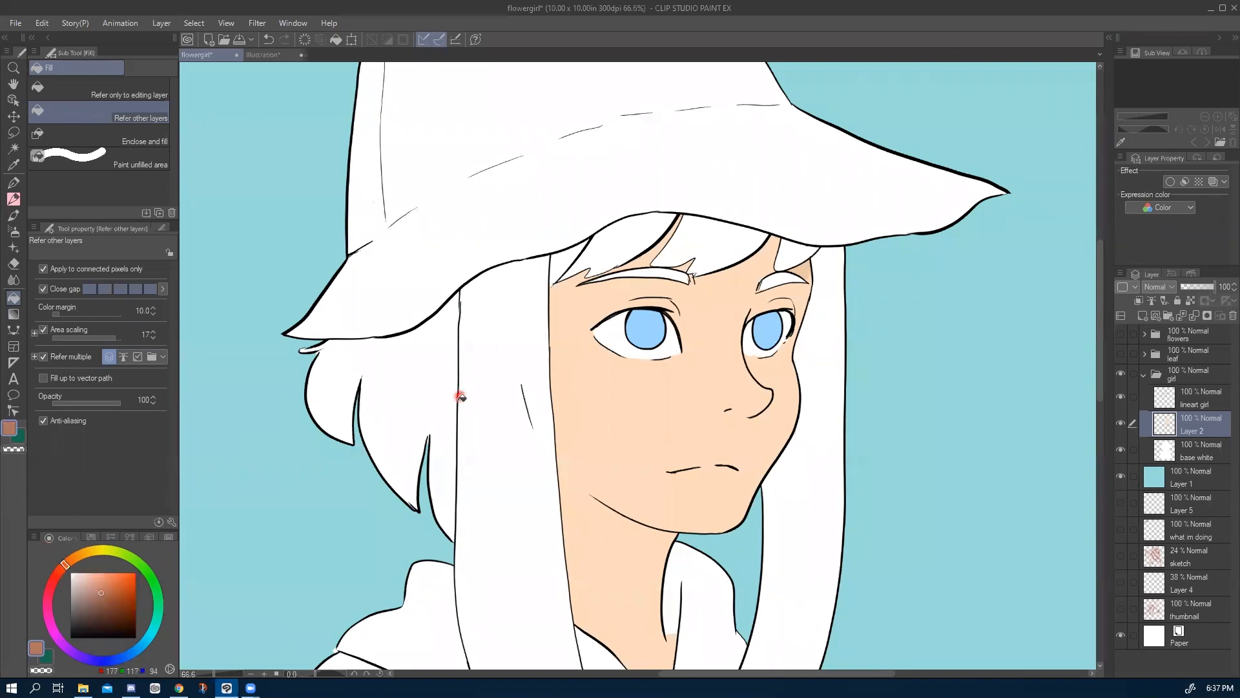
pyautogui.click(489, 434)
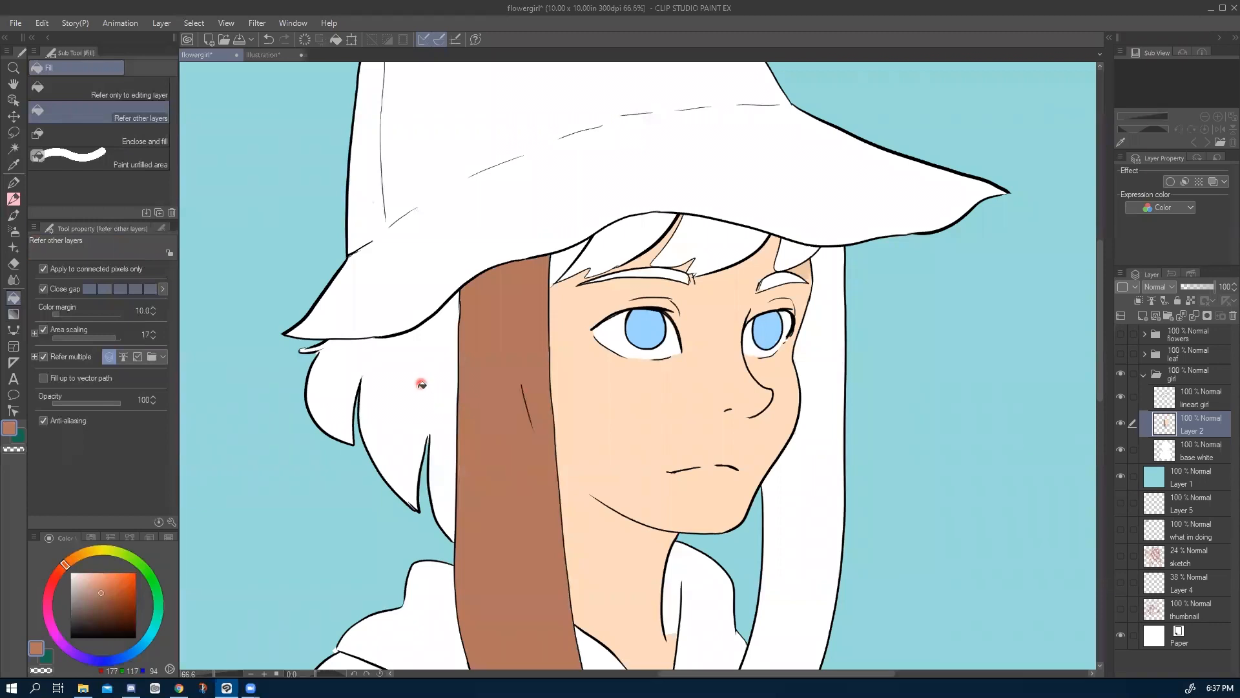
pyautogui.click(420, 385)
# Fill the bangs, both eyebrows and the strand on the far side of the face with the same reddish brown.
pyautogui.click(558, 241)
pyautogui.click(605, 239)
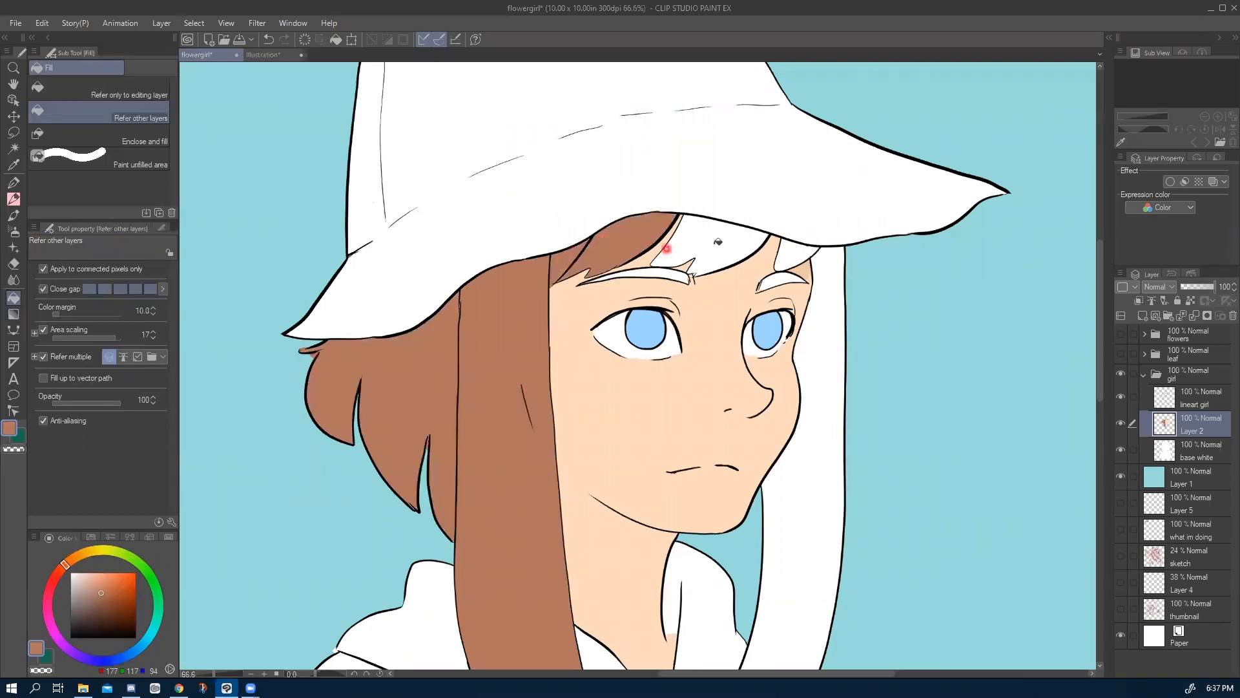
pyautogui.click(712, 246)
pyautogui.click(787, 250)
pyautogui.click(773, 277)
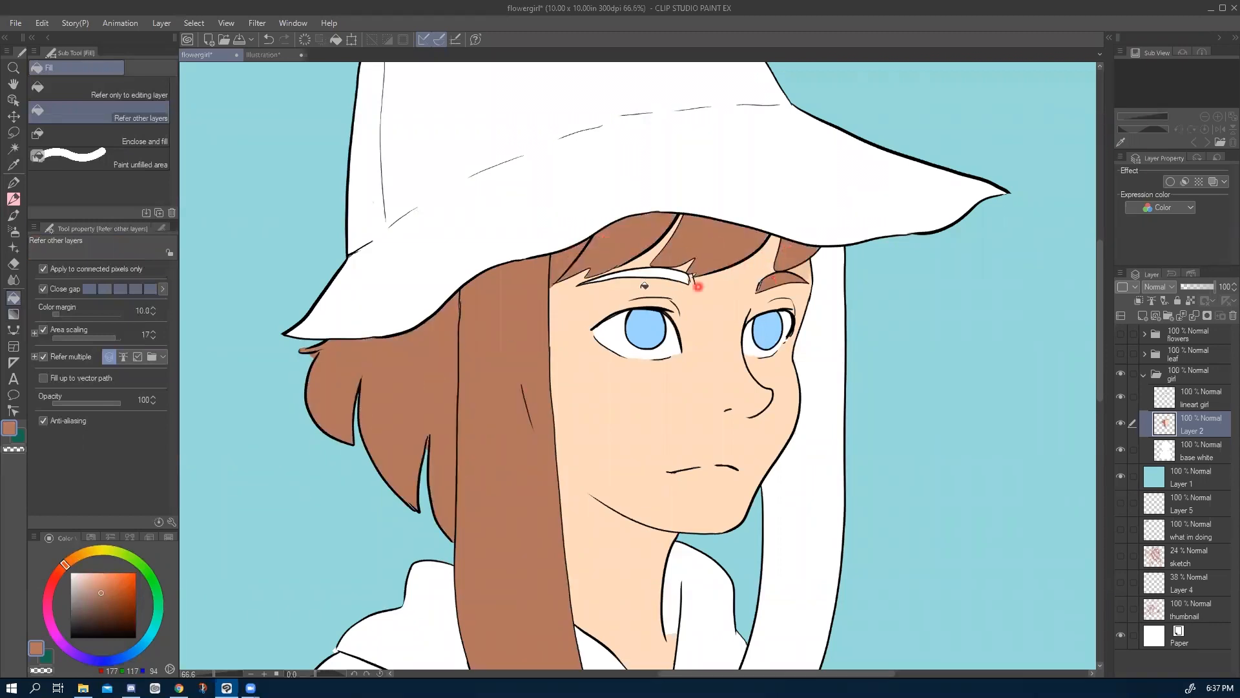
pyautogui.click(636, 273)
pyautogui.click(818, 378)
# Set the colour to light green, RGB 127, 255, 169, and fill the whole frog hat, including its eye bumps.
pyautogui.moveTo(537, 463); pyautogui.dragTo(503, 267)
pyautogui.moveTo(482, 339); pyautogui.dragTo(535, 459)
pyautogui.moveTo(478, 373); pyautogui.dragTo(435, 443)
pyautogui.moveTo(125, 562)
pyautogui.mouseDown()
pyautogui.moveTo(157, 605)
pyautogui.moveTo(103, 579)
pyautogui.moveTo(102, 561)
pyautogui.mouseUp()
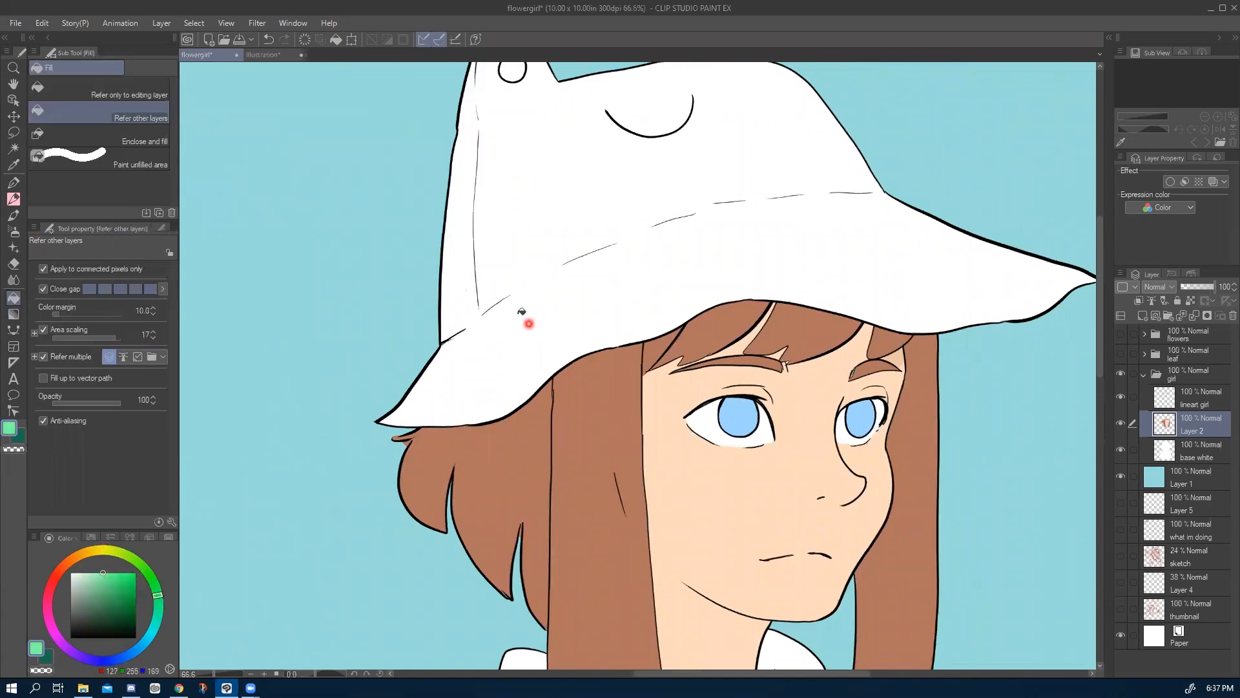
pyautogui.click(528, 321)
pyautogui.moveTo(472, 324); pyautogui.dragTo(461, 522)
pyautogui.moveTo(530, 374); pyautogui.dragTo(532, 370)
pyautogui.click(664, 214)
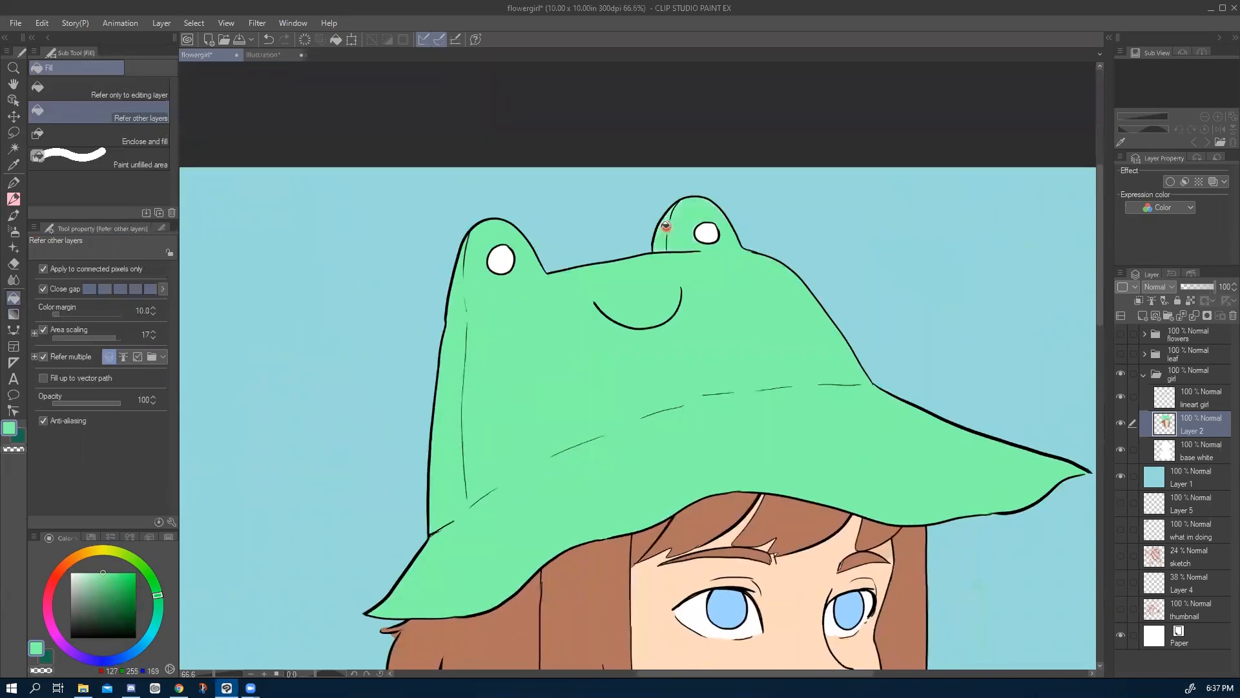
pyautogui.moveTo(431, 536); pyautogui.dragTo(436, 539)
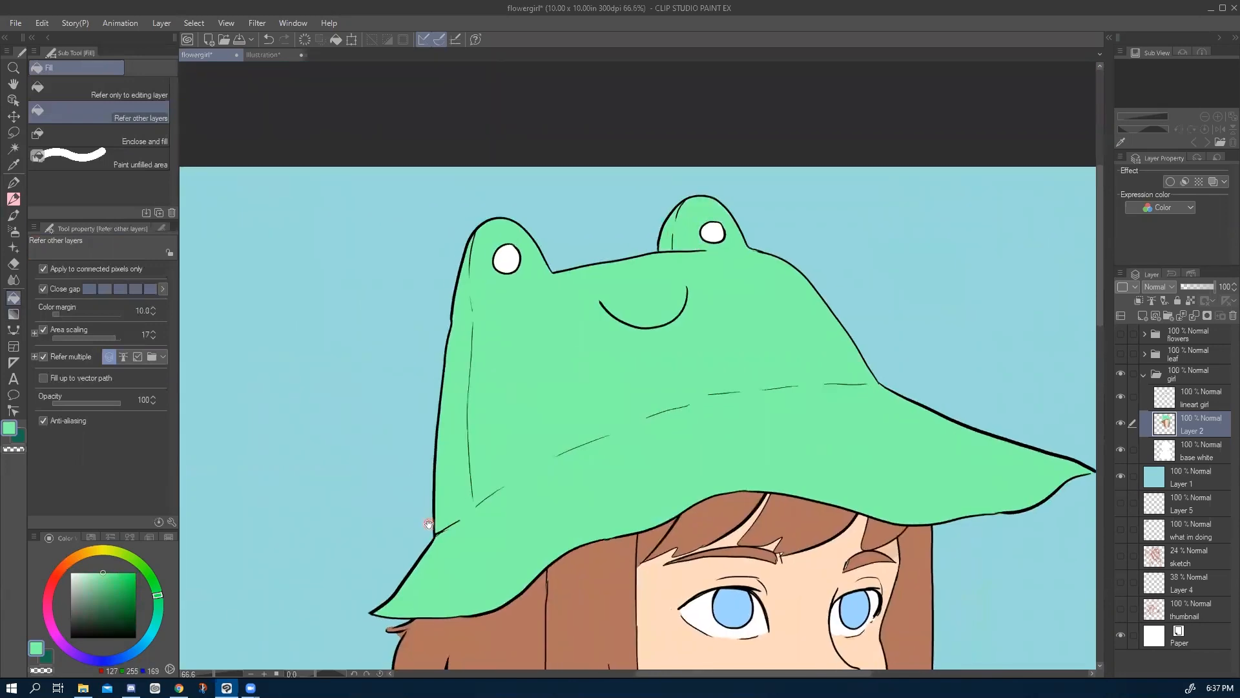
# Set the colour to a dark teal and fill the two round frog eyes on the hat.
pyautogui.click(102, 602)
pyautogui.moveTo(161, 613); pyautogui.dragTo(155, 627)
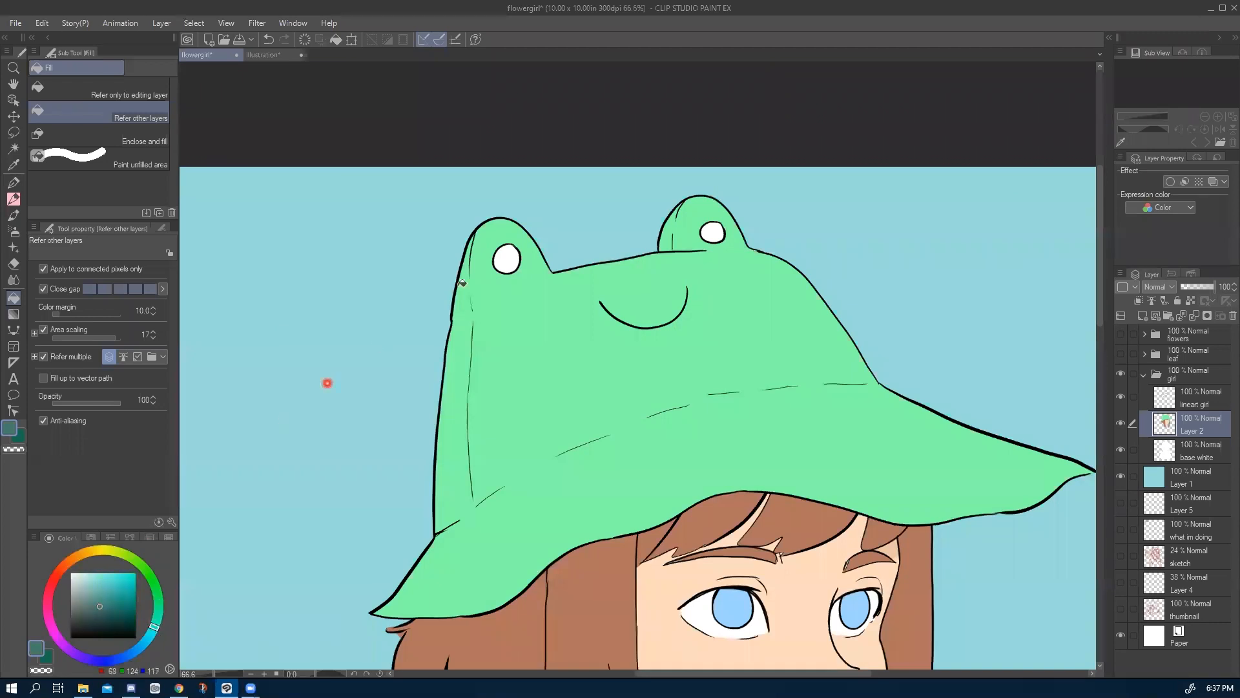
pyautogui.click(507, 260)
pyautogui.click(712, 230)
# Fill the hoodie's body, sleeves and hood with the dark teal, including the small gap beside the hair tip.
pyautogui.moveTo(396, 514); pyautogui.dragTo(420, 249)
pyautogui.moveTo(388, 398); pyautogui.dragTo(400, 255)
pyautogui.moveTo(362, 565); pyautogui.dragTo(362, 388)
pyautogui.click(493, 436)
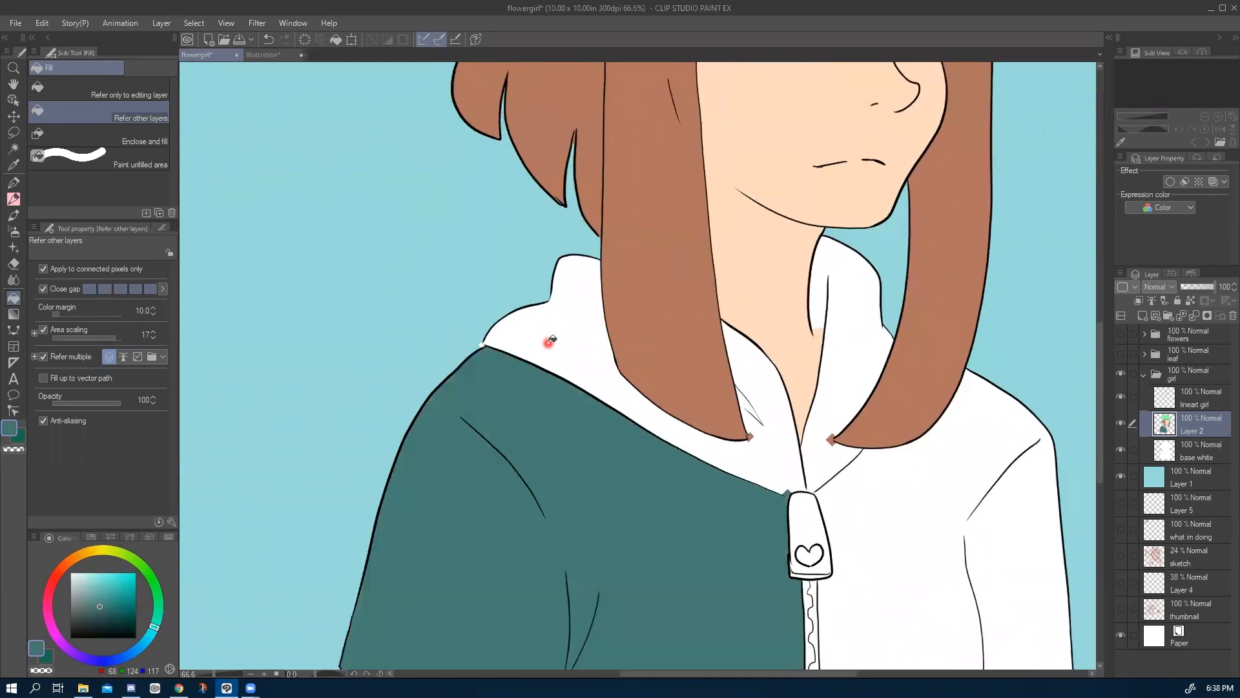
pyautogui.click(568, 347)
pyautogui.click(820, 437)
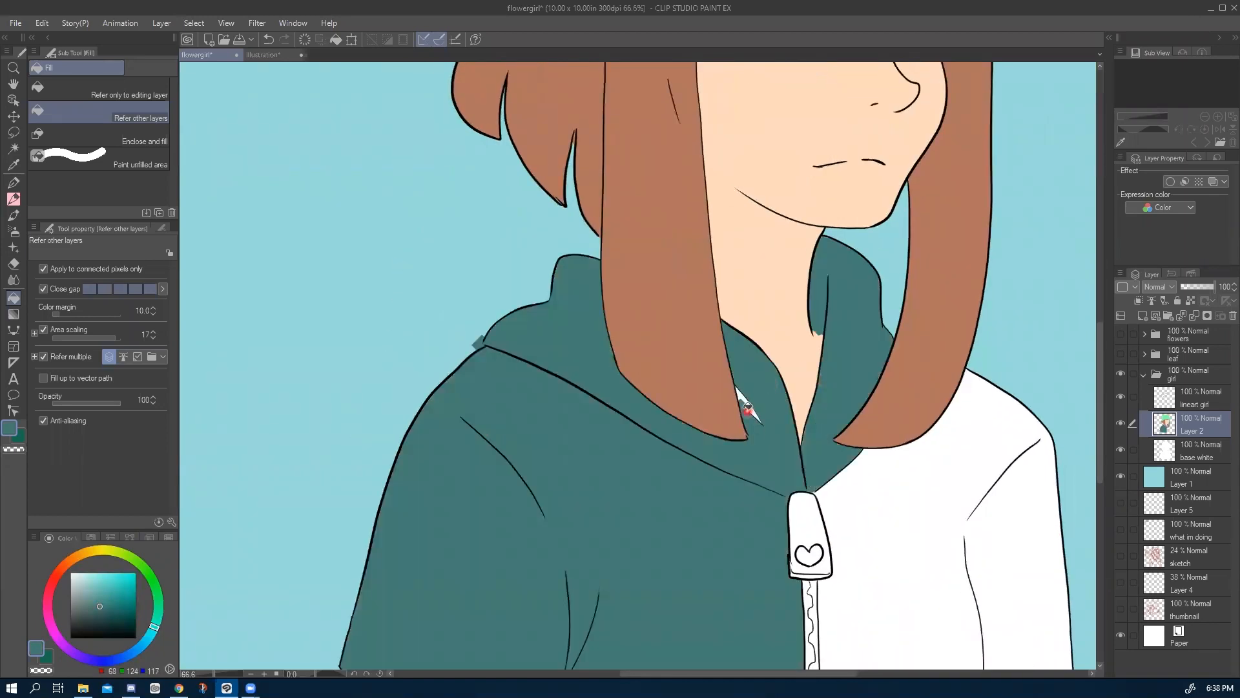
pyautogui.click(740, 404)
pyautogui.click(869, 556)
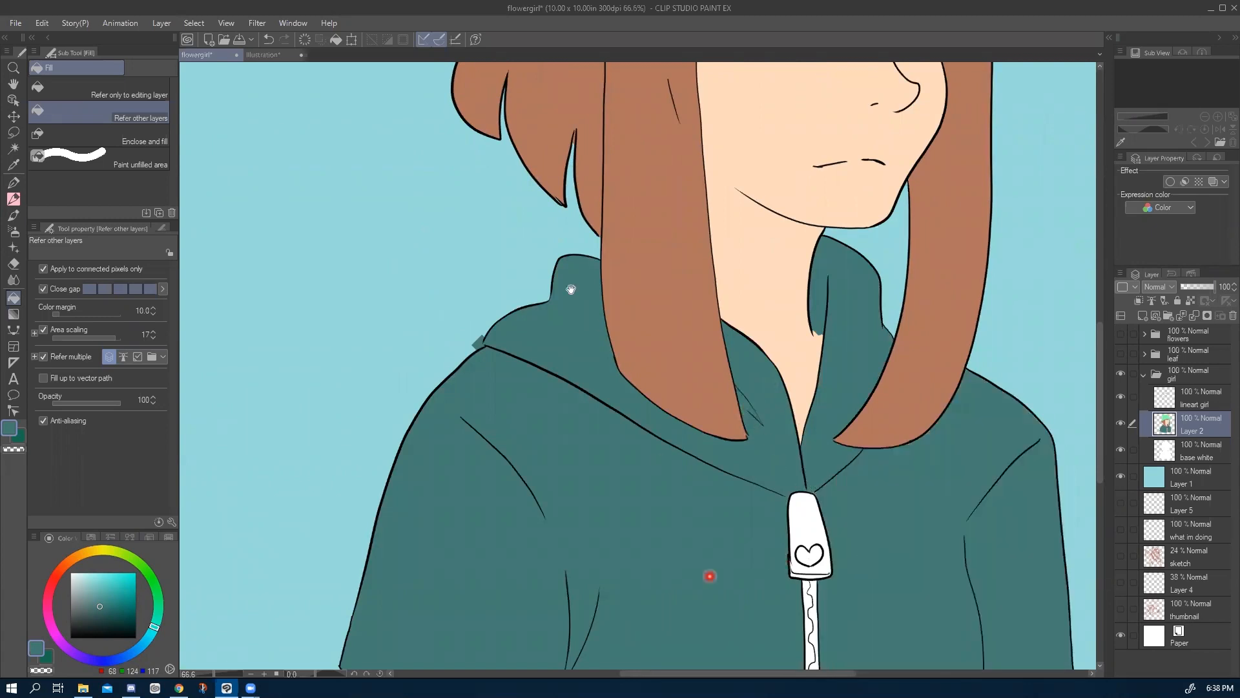
# Sample the hat's light green with the Eyedropper and shift its hue to a light yellow.
pyautogui.moveTo(692, 568); pyautogui.dragTo(577, 296)
pyautogui.moveTo(405, 111); pyautogui.dragTo(492, 434)
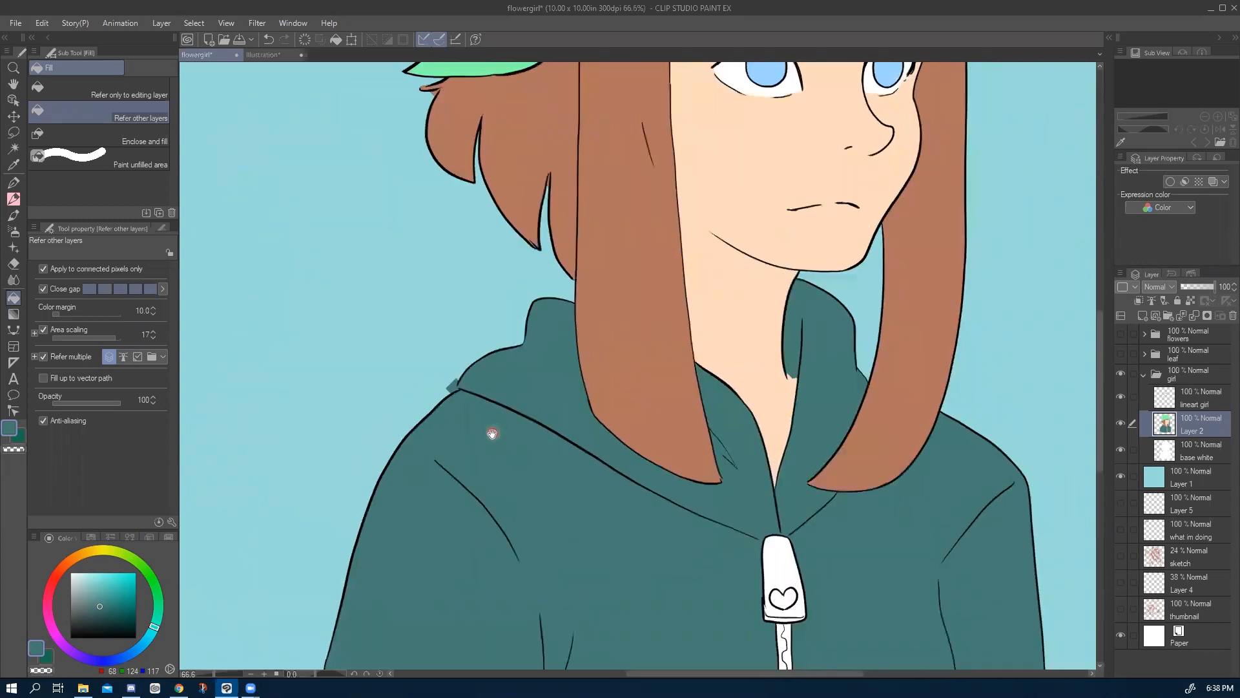
pyautogui.scroll(-3, 414, 405)
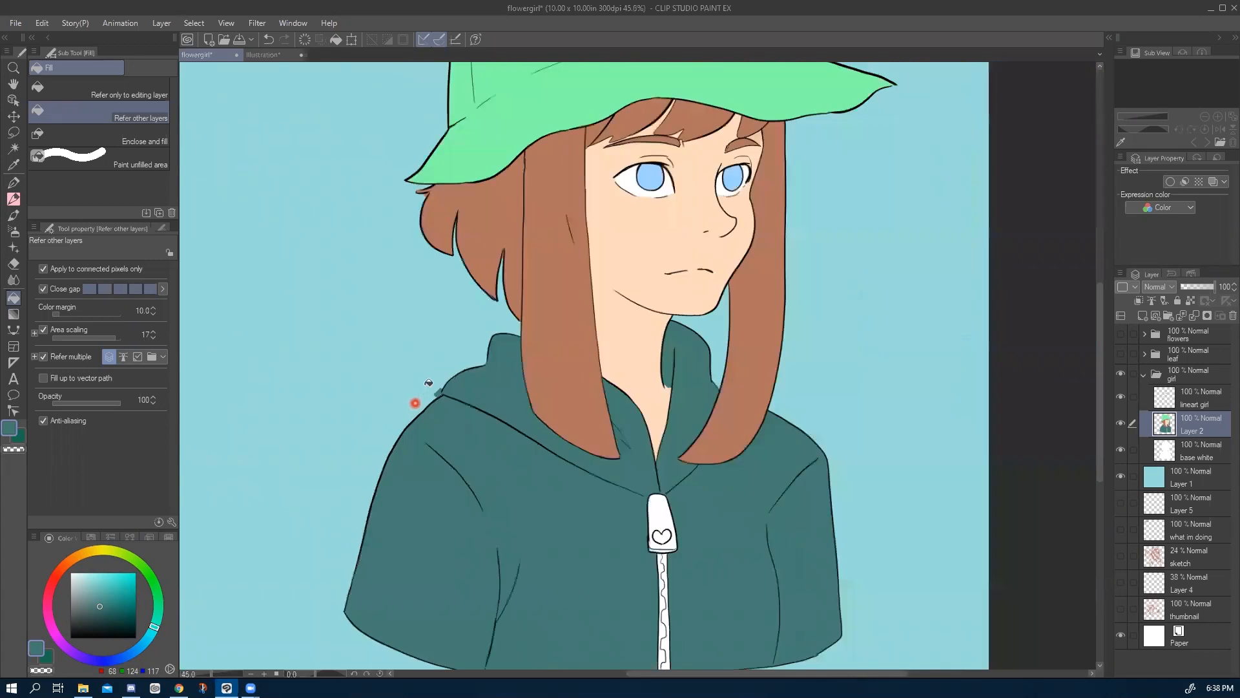
pyautogui.press('i')
pyautogui.click(461, 252)
pyautogui.click(99, 551)
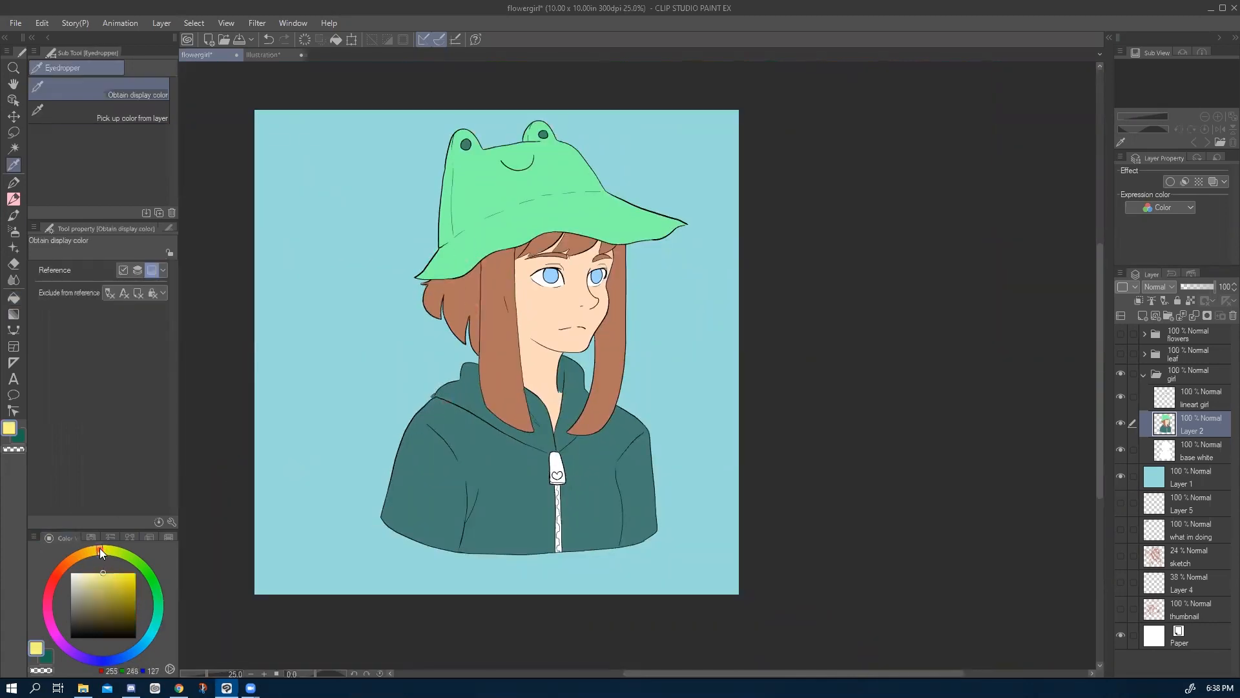
# Fine-tune the light yellow and fill the hoodie's zipper pull and the full length of the zipper teeth.
pyautogui.click(92, 577)
pyautogui.click(102, 572)
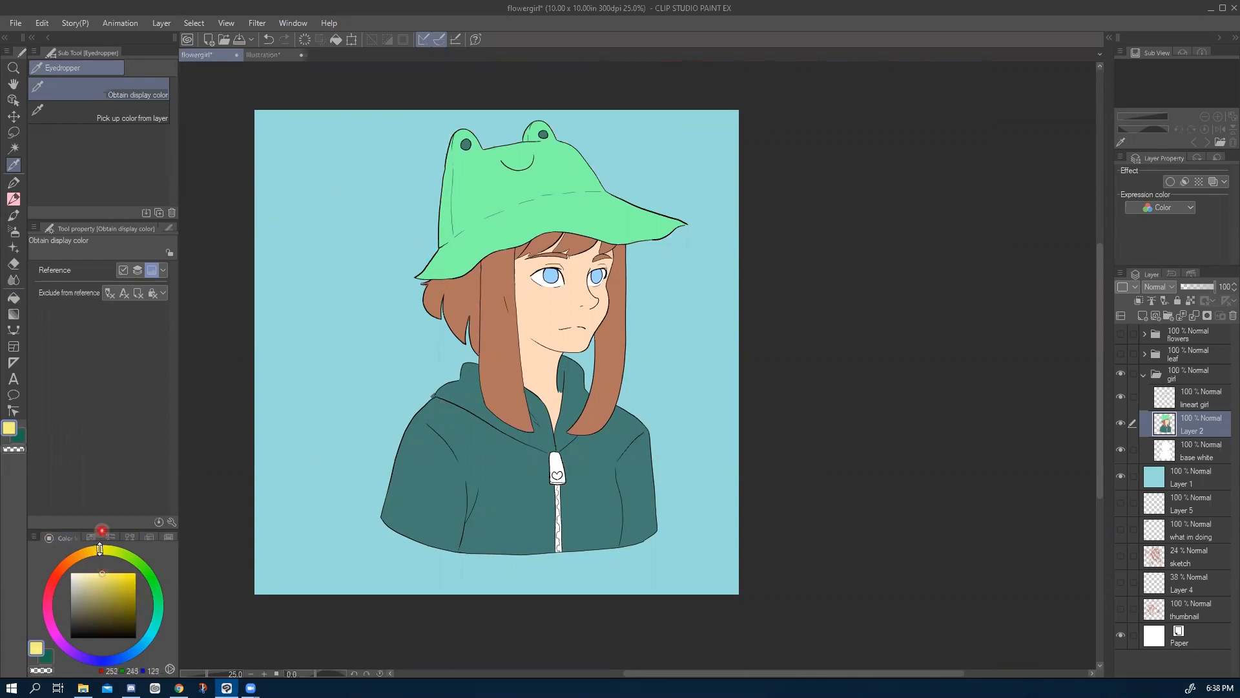
pyautogui.press('g')
pyautogui.press('g')
pyautogui.click(557, 464)
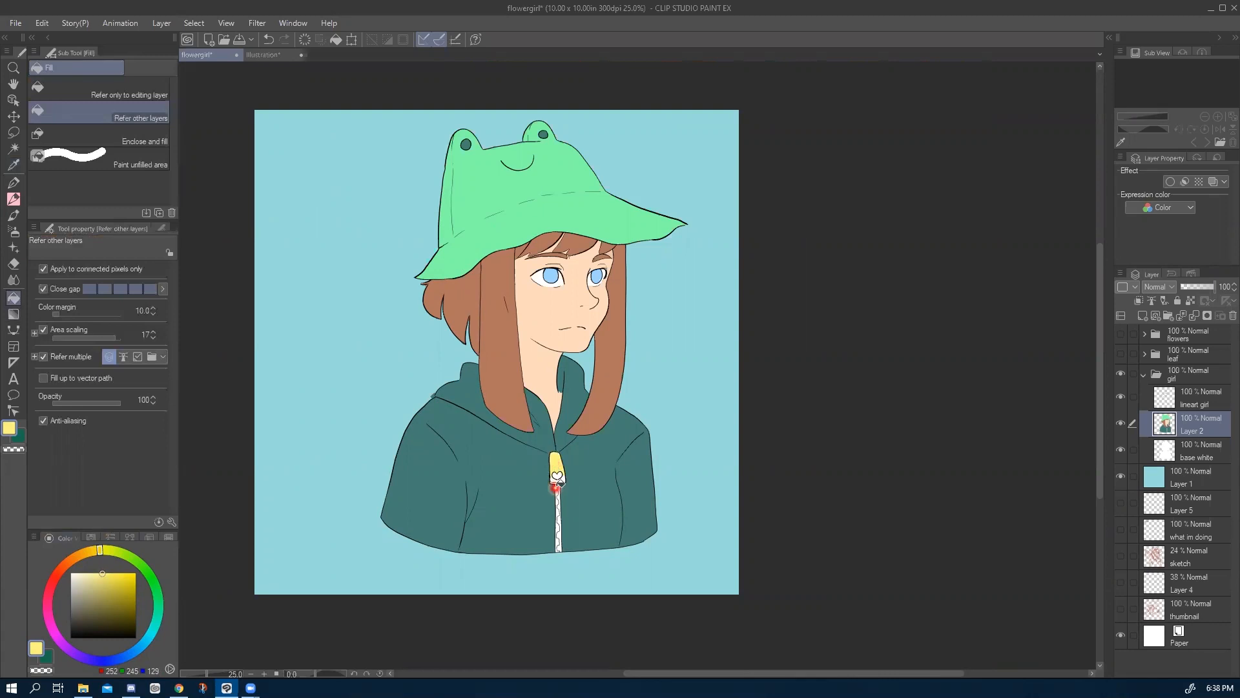
pyautogui.scroll(3, 556, 491)
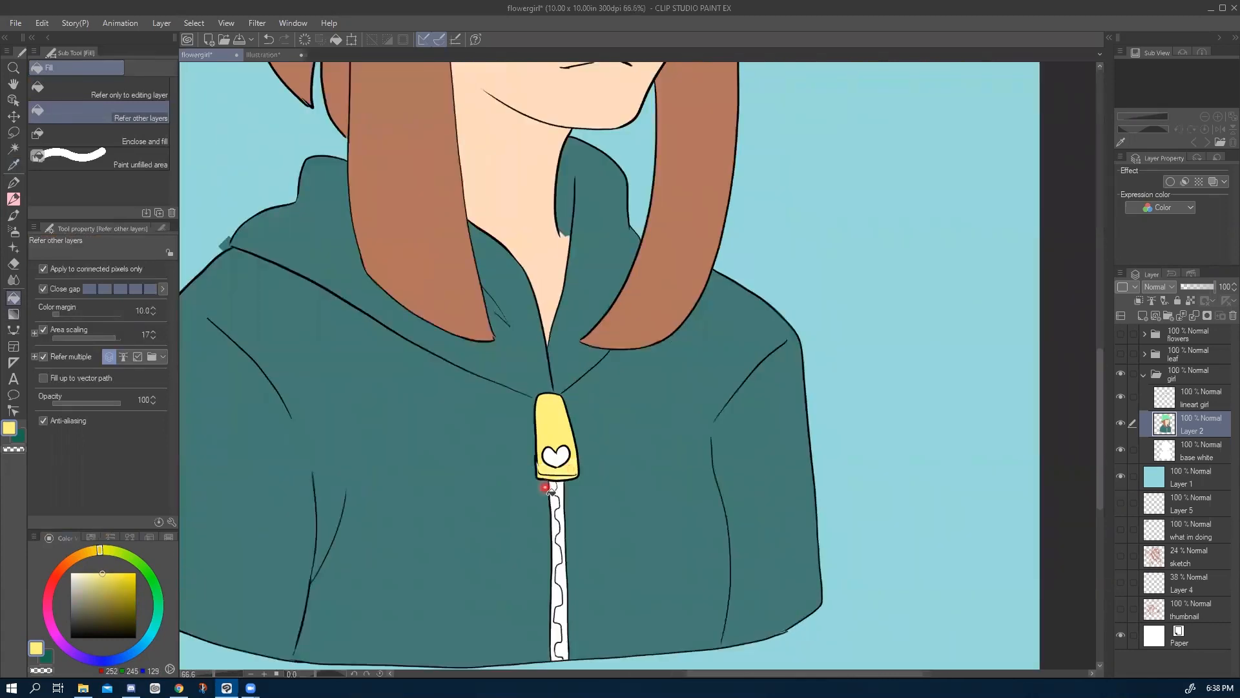
pyautogui.moveTo(557, 502); pyautogui.dragTo(560, 649)
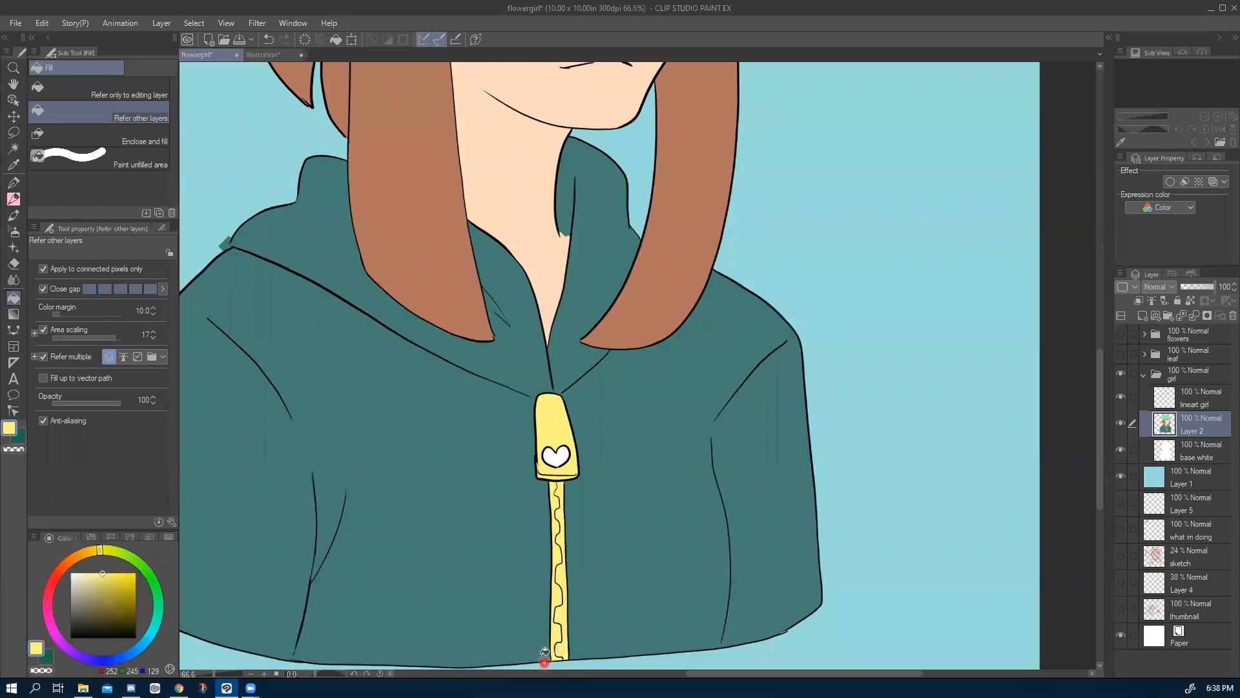
# Sample the light green of the hat with the Eyedropper and fill the heart on the zipper pull.
pyautogui.scroll(-1, 398, 468)
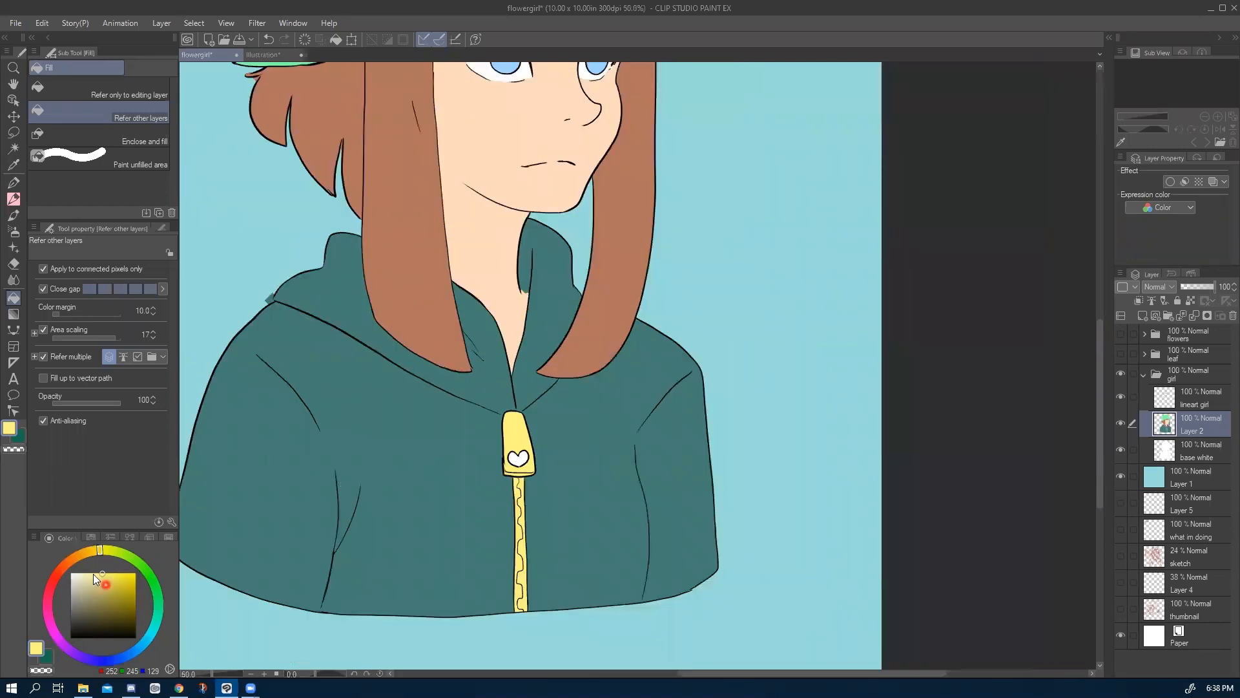
pyautogui.moveTo(394, 440); pyautogui.dragTo(460, 648)
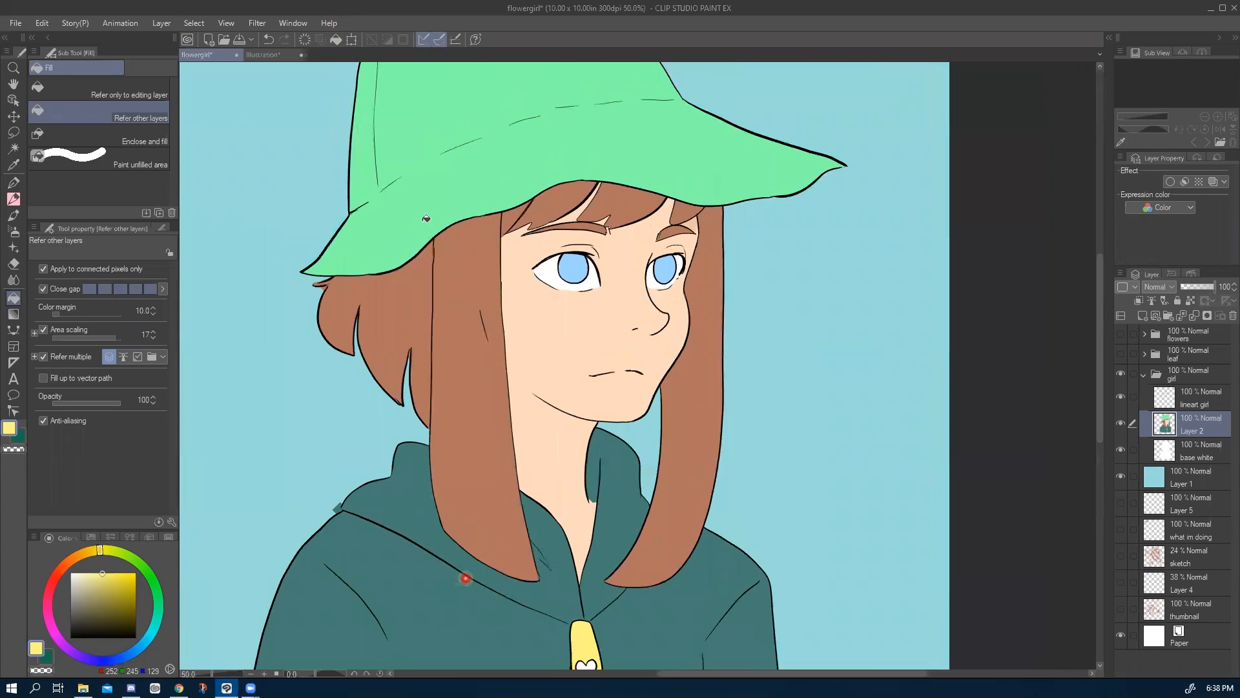
pyautogui.press('i')
pyautogui.click(416, 206)
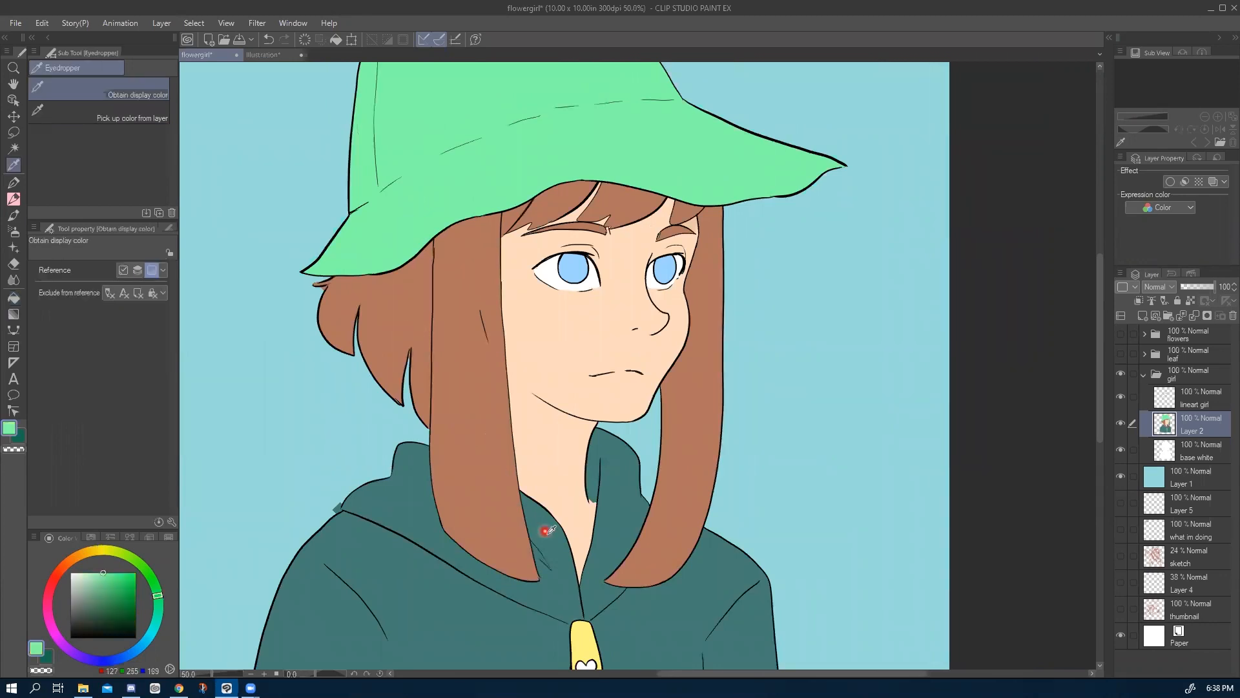
pyautogui.press('g')
pyautogui.moveTo(547, 594); pyautogui.dragTo(529, 531)
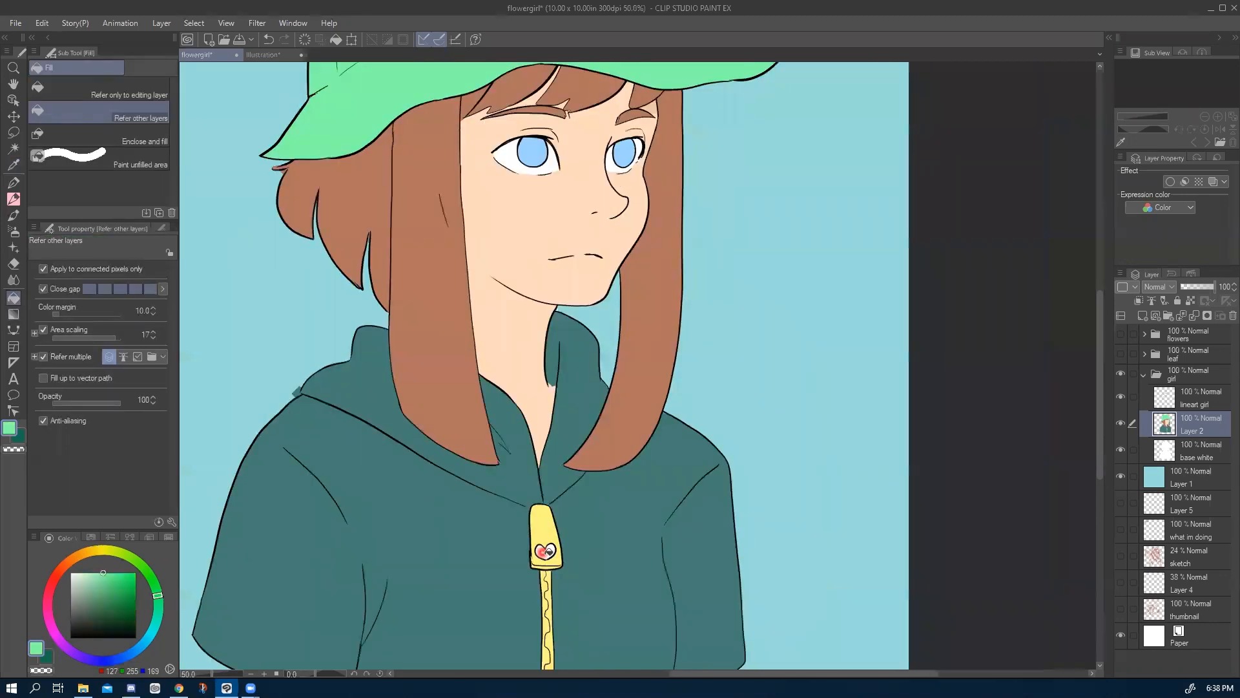
pyautogui.moveTo(380, 378); pyautogui.dragTo(513, 620)
pyautogui.moveTo(407, 584); pyautogui.dragTo(365, 354)
pyautogui.scroll(-3, 373, 366)
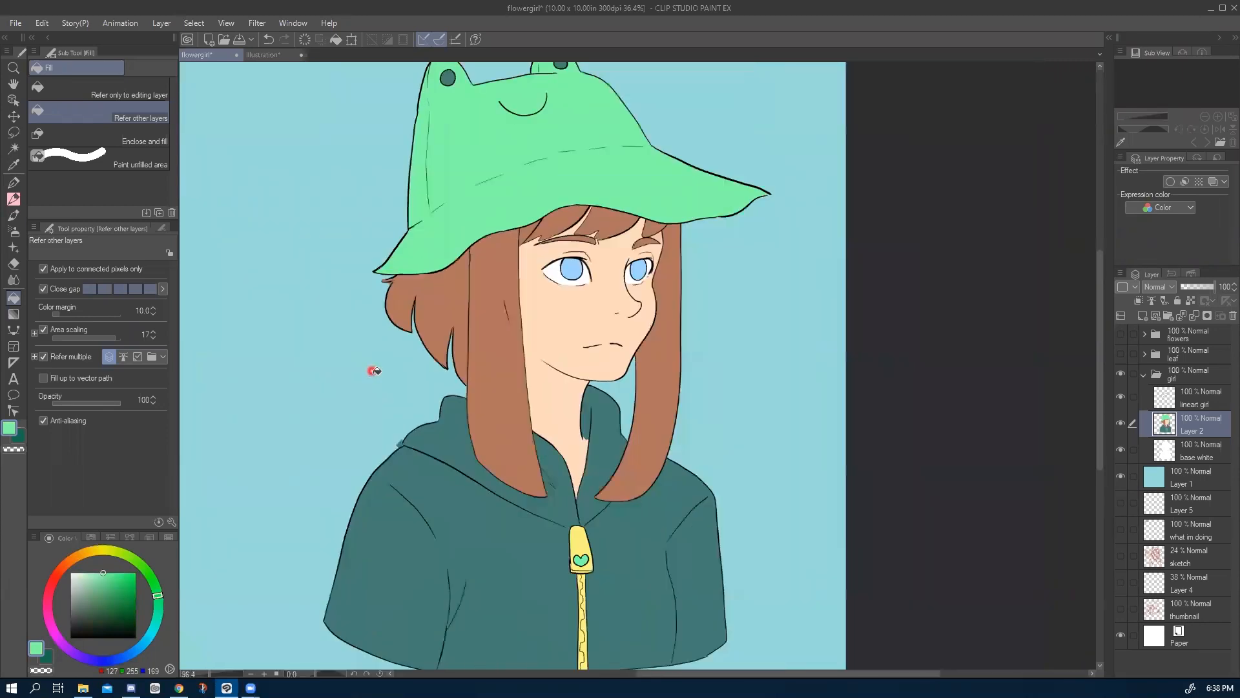
pyautogui.moveTo(351, 400)
pyautogui.mouseDown()
pyautogui.moveTo(435, 421)
pyautogui.moveTo(430, 433)
pyautogui.mouseUp()
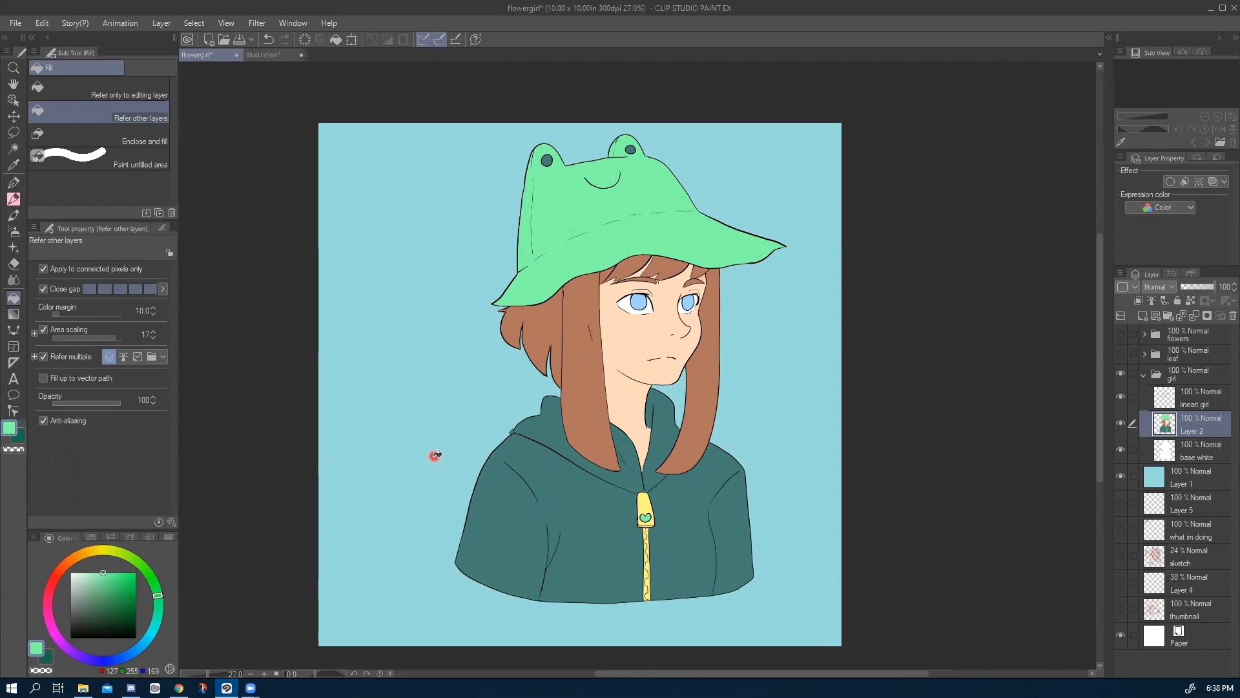
# Add a new layer above the base white in the leaf folder and make the leaf folder visible.
pyautogui.click(1146, 377)
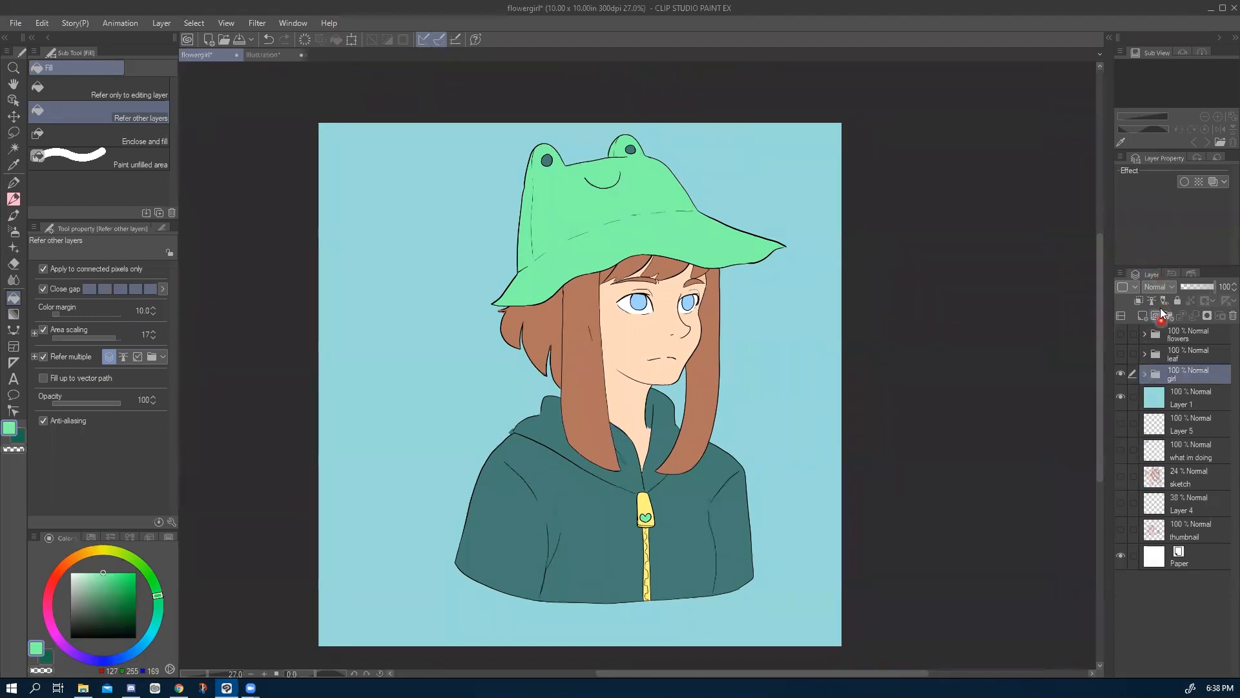
pyautogui.click(1145, 355)
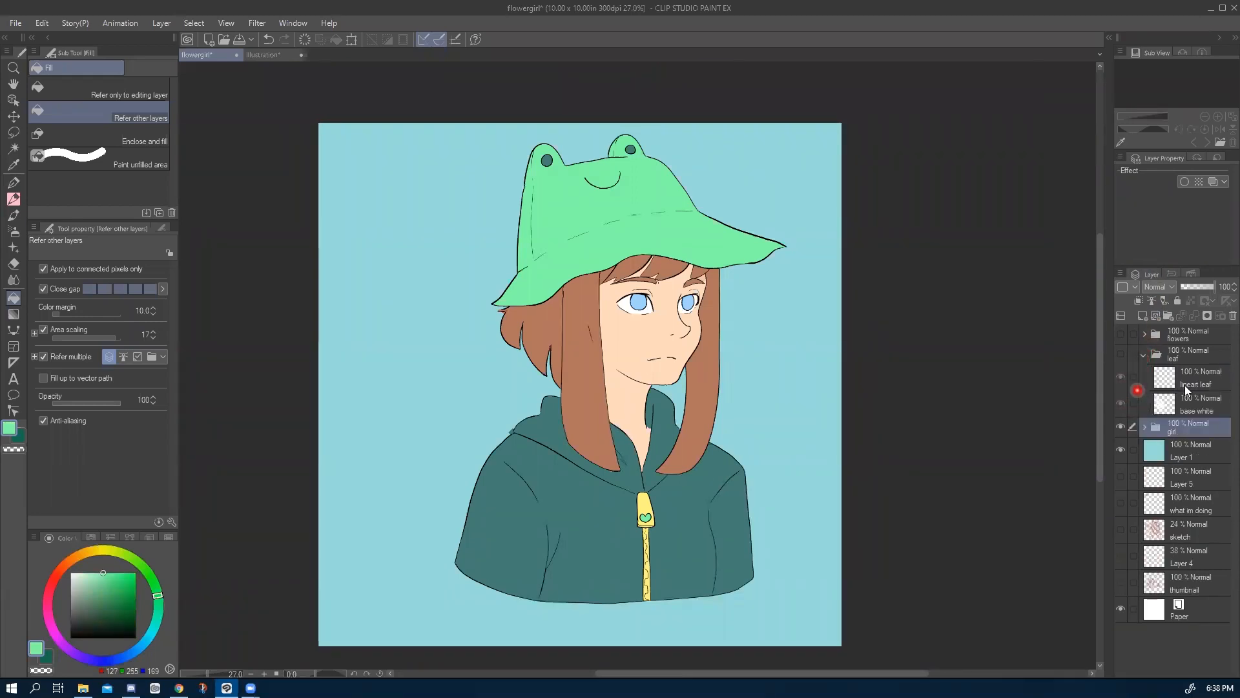
pyautogui.click(1137, 403)
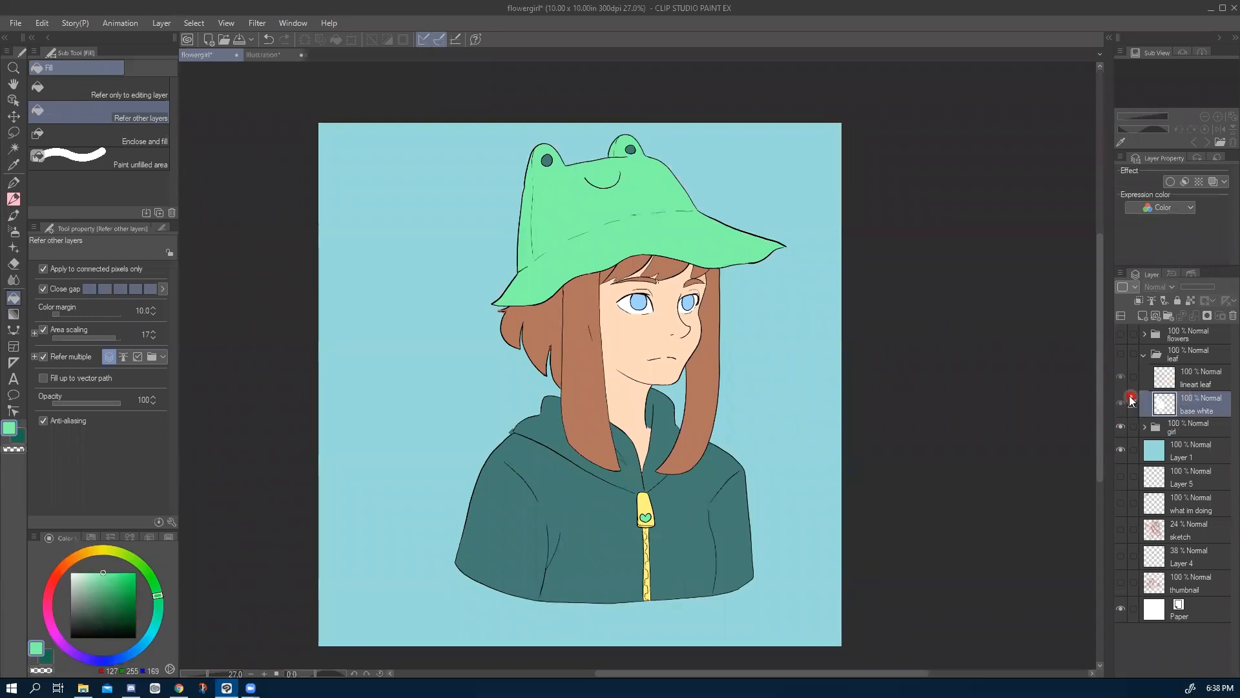
pyautogui.click(1144, 316)
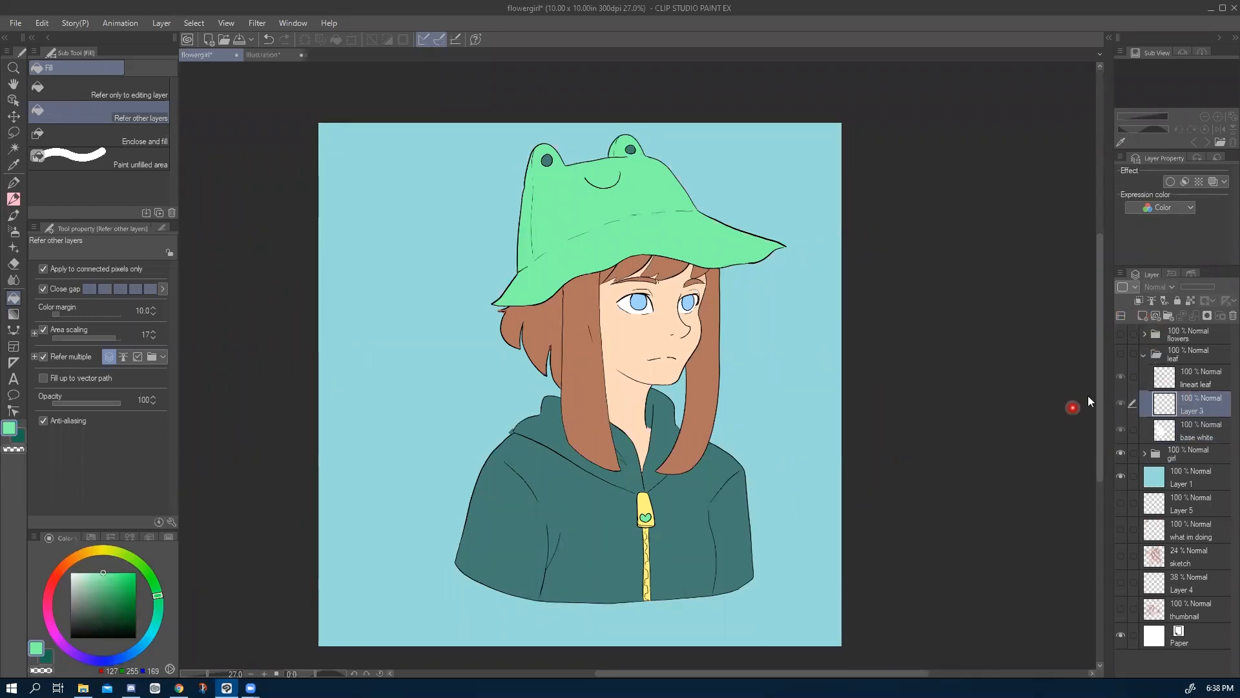
pyautogui.click(1120, 353)
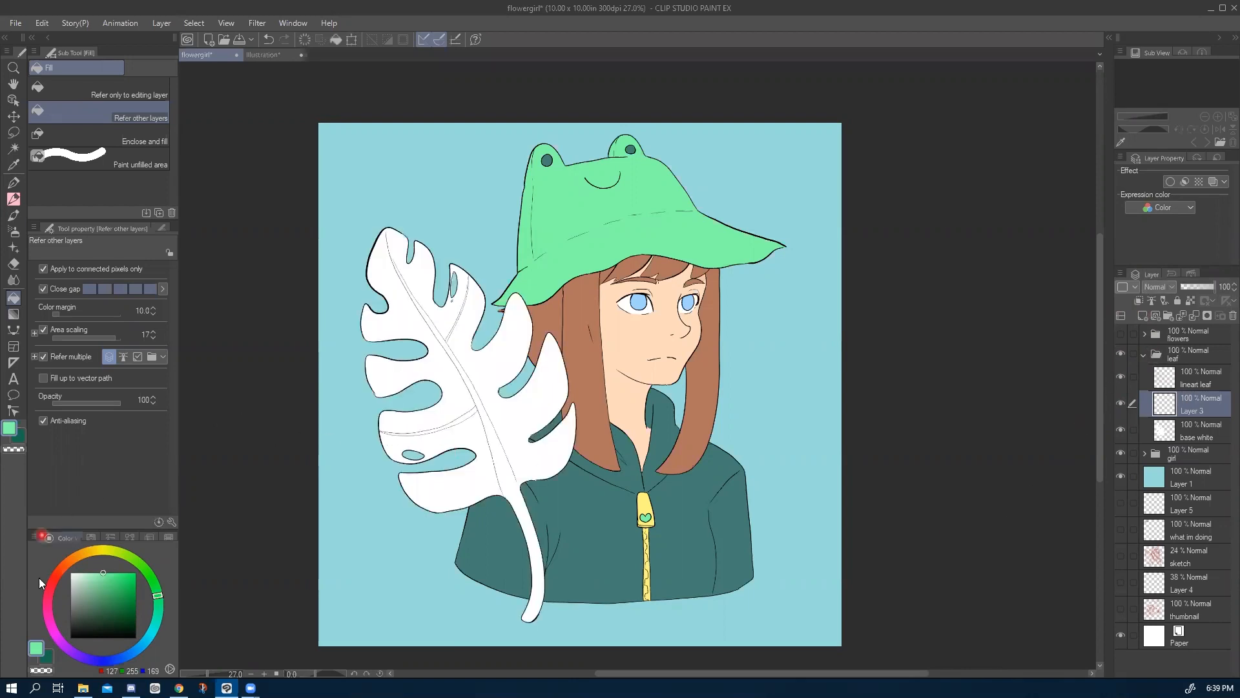
# Set the colour to a saturated green and fill the leaf's midrib, stem, lower-left lobes and right-hand lobes.
pyautogui.click(146, 571)
pyautogui.click(124, 586)
pyautogui.click(128, 580)
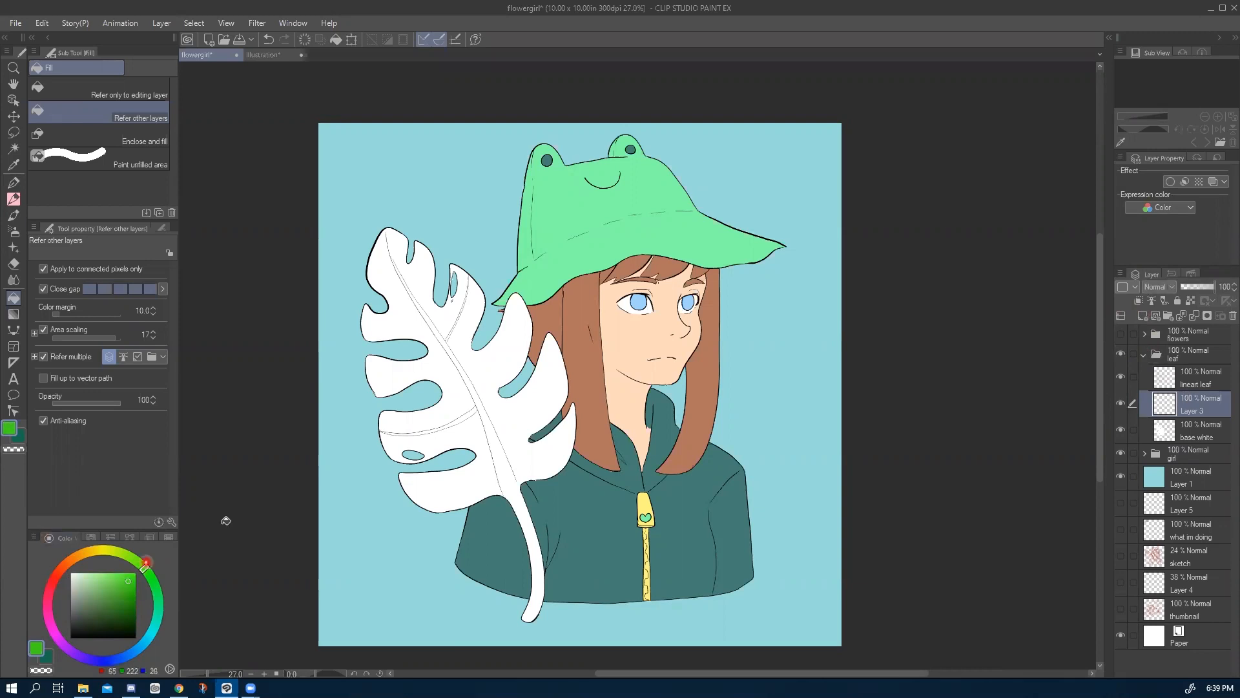
pyautogui.click(476, 429)
pyautogui.click(498, 450)
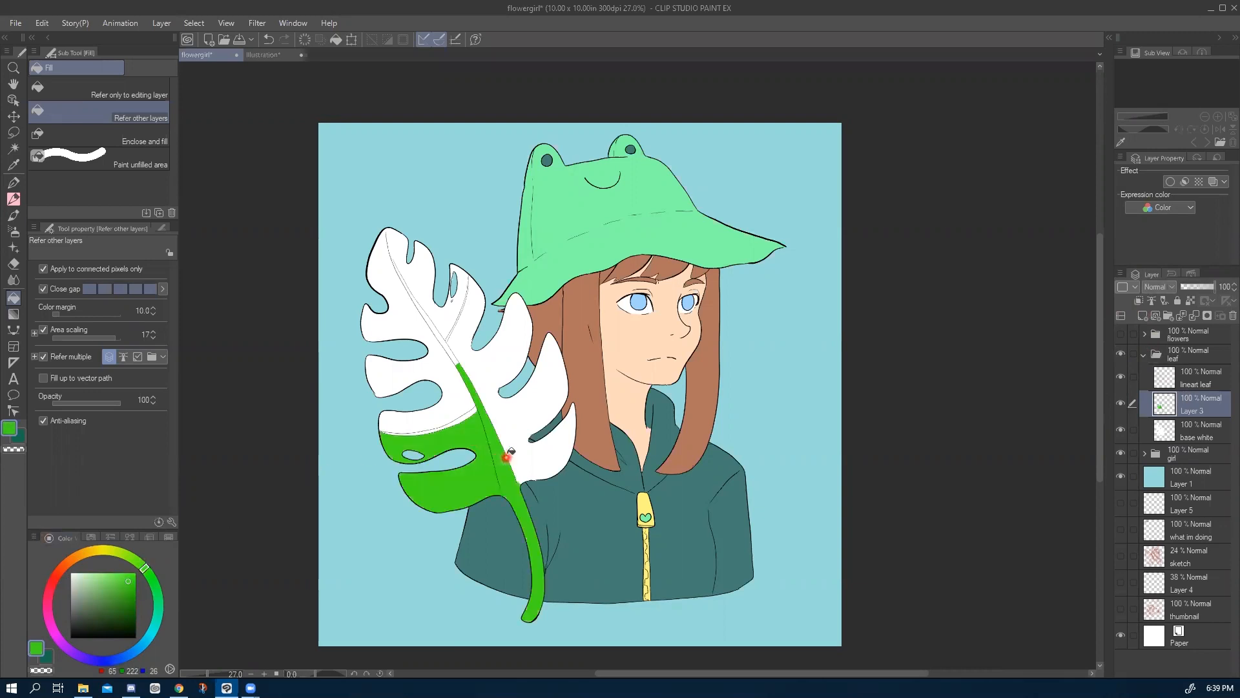
pyautogui.click(504, 437)
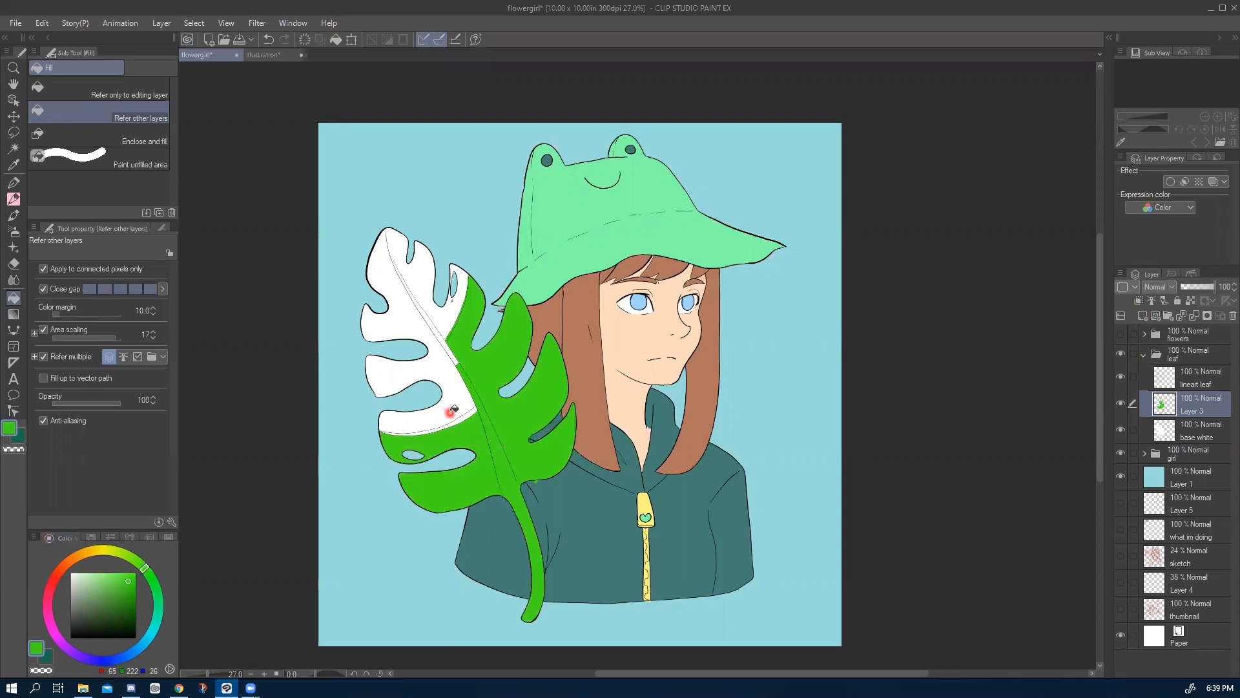
# Fill the leaf's remaining upper and left lobes and the narrow side veins with the same green.
pyautogui.click(452, 411)
pyautogui.click(437, 316)
pyautogui.click(449, 344)
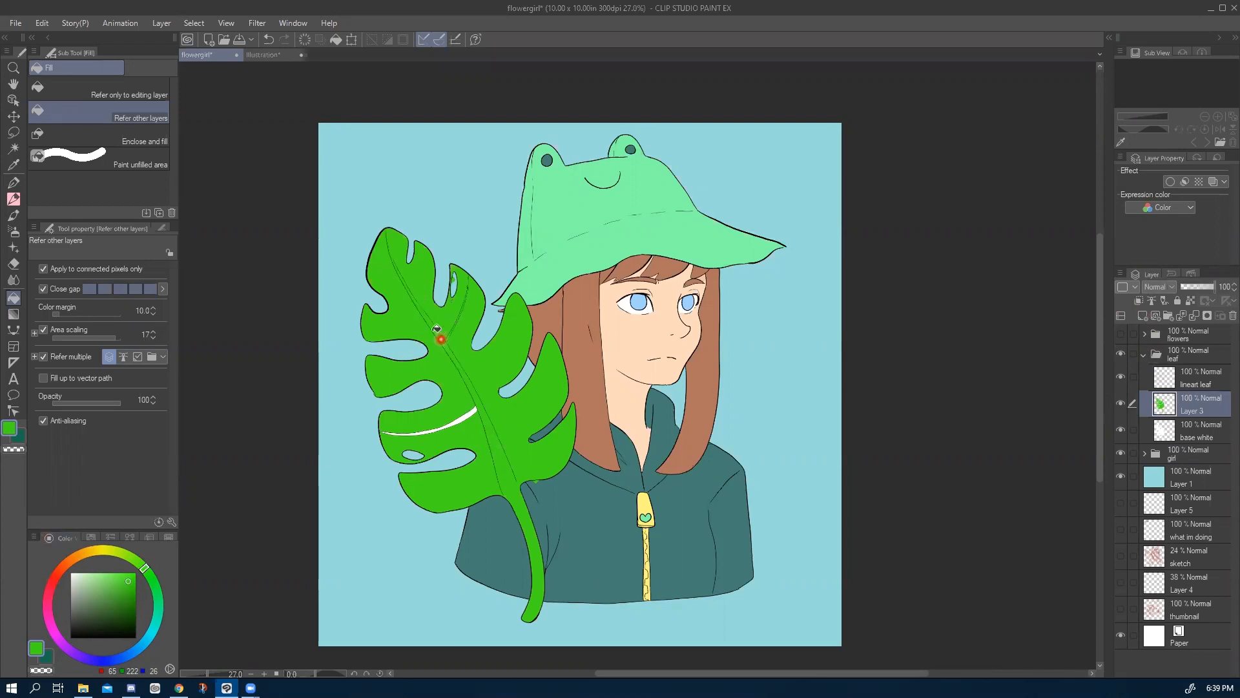
pyautogui.click(452, 415)
pyautogui.click(431, 299)
pyautogui.click(504, 417)
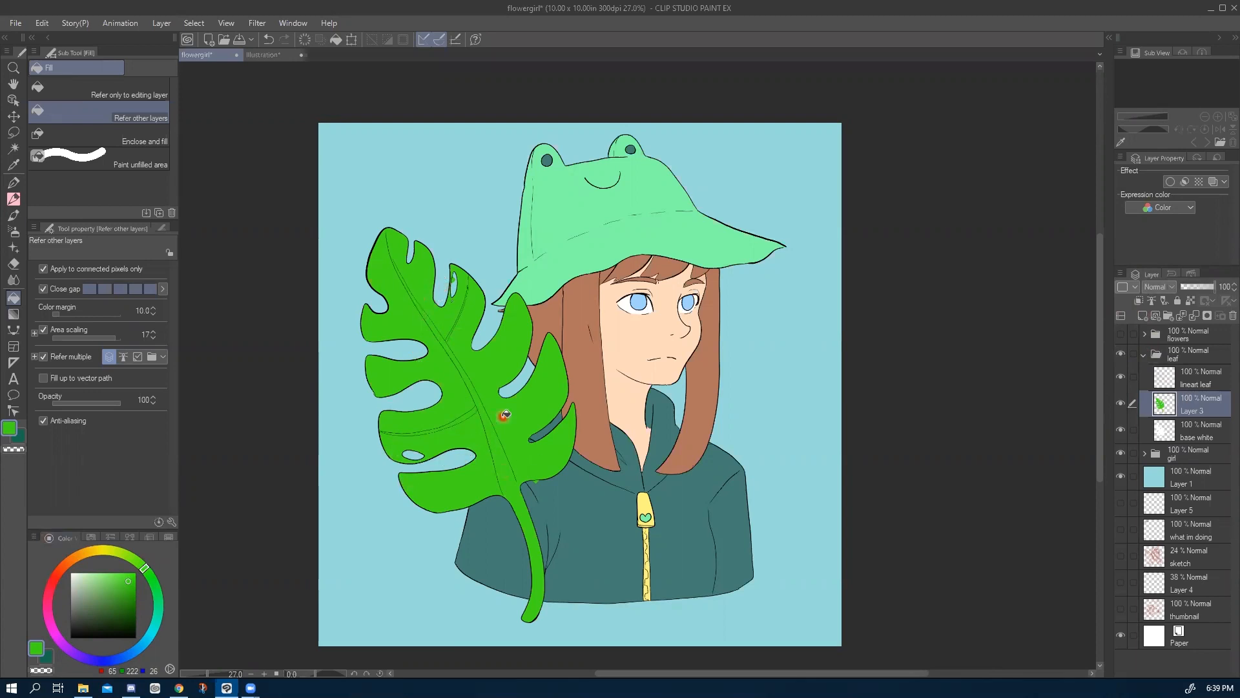
# Clip the green leaf colour layer to the base white layer below it and check the edges near the stem.
pyautogui.click(1137, 302)
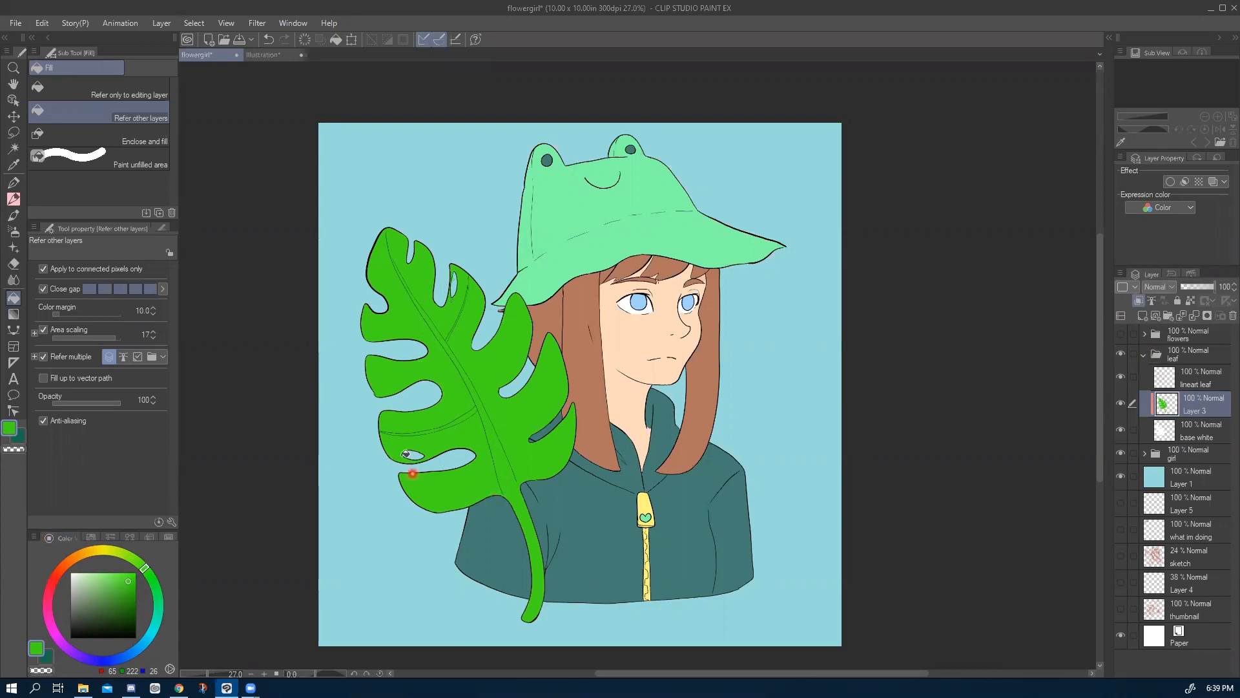
pyautogui.scroll(2, 496, 475)
pyautogui.scroll(5, 497, 475)
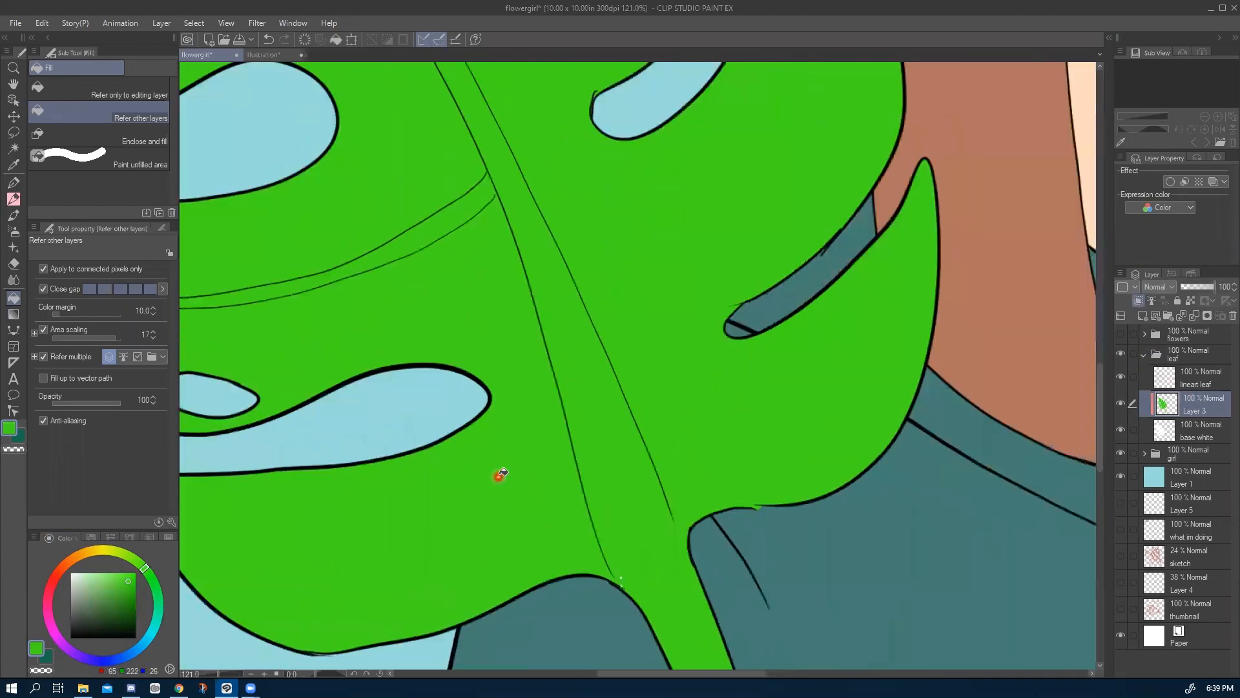
pyautogui.moveTo(526, 487); pyautogui.dragTo(387, 438)
# Compare the leaf's edges with clipping off and with the colour layer hidden, and restore its clipping and visibility.
pyautogui.click(1139, 300)
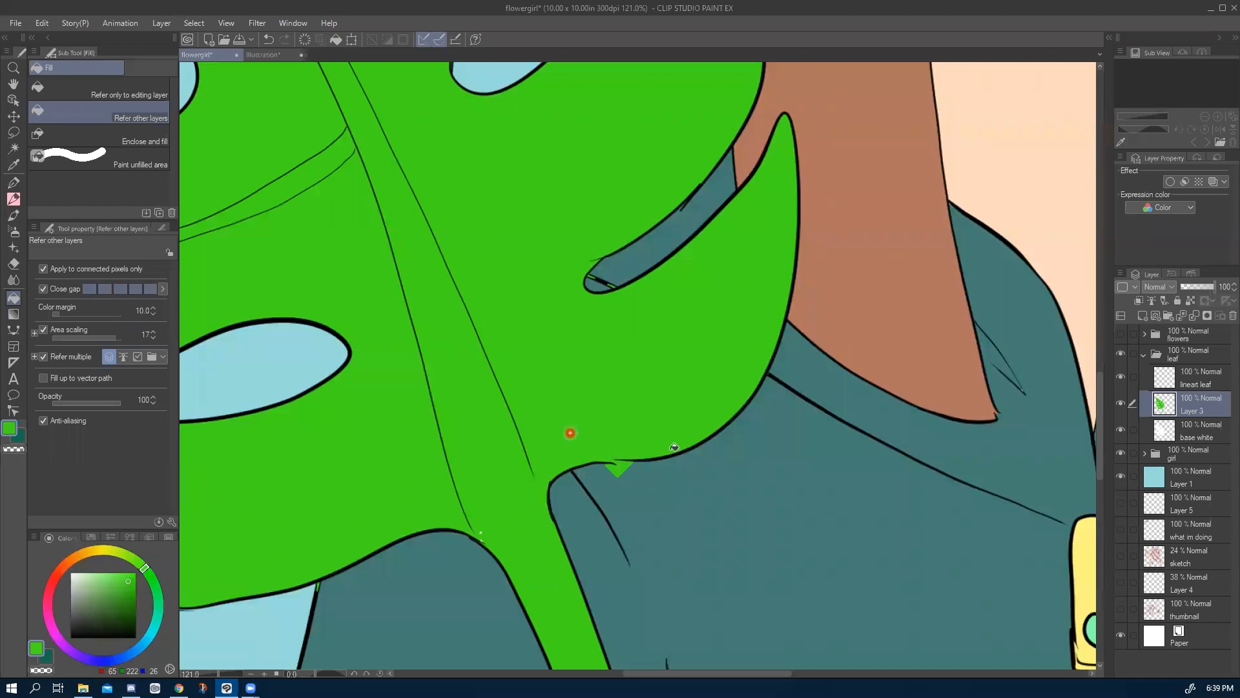
pyautogui.click(1121, 404)
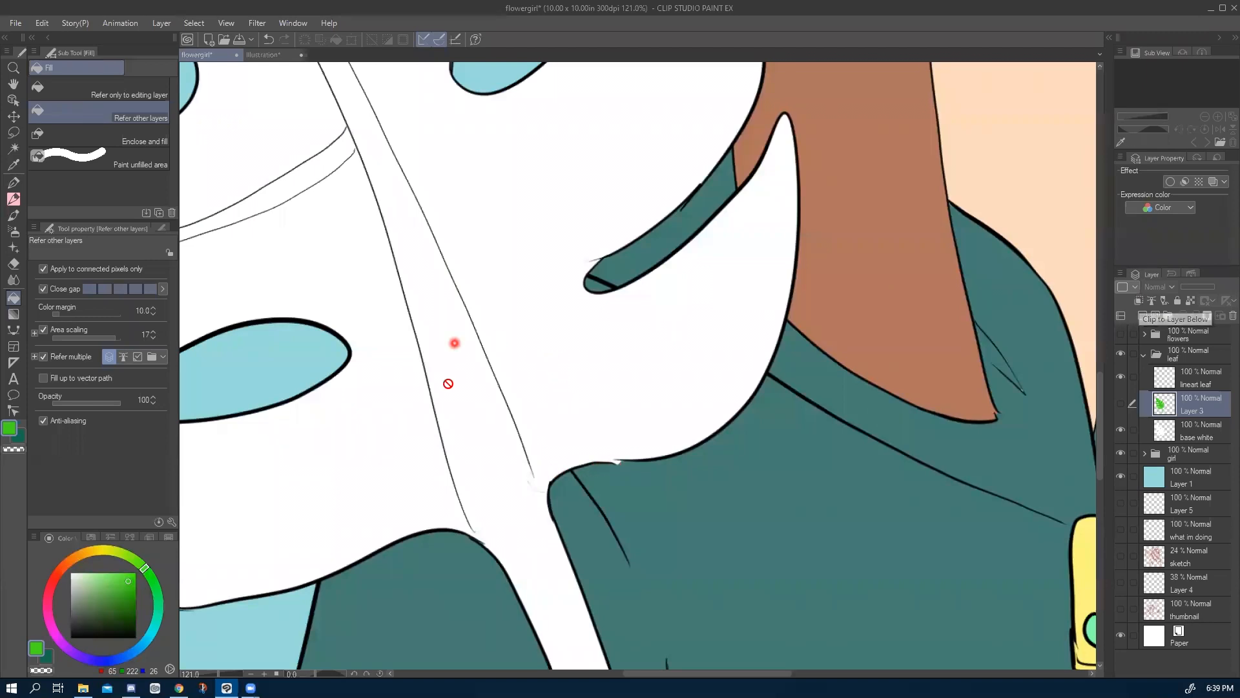
pyautogui.click(1139, 301)
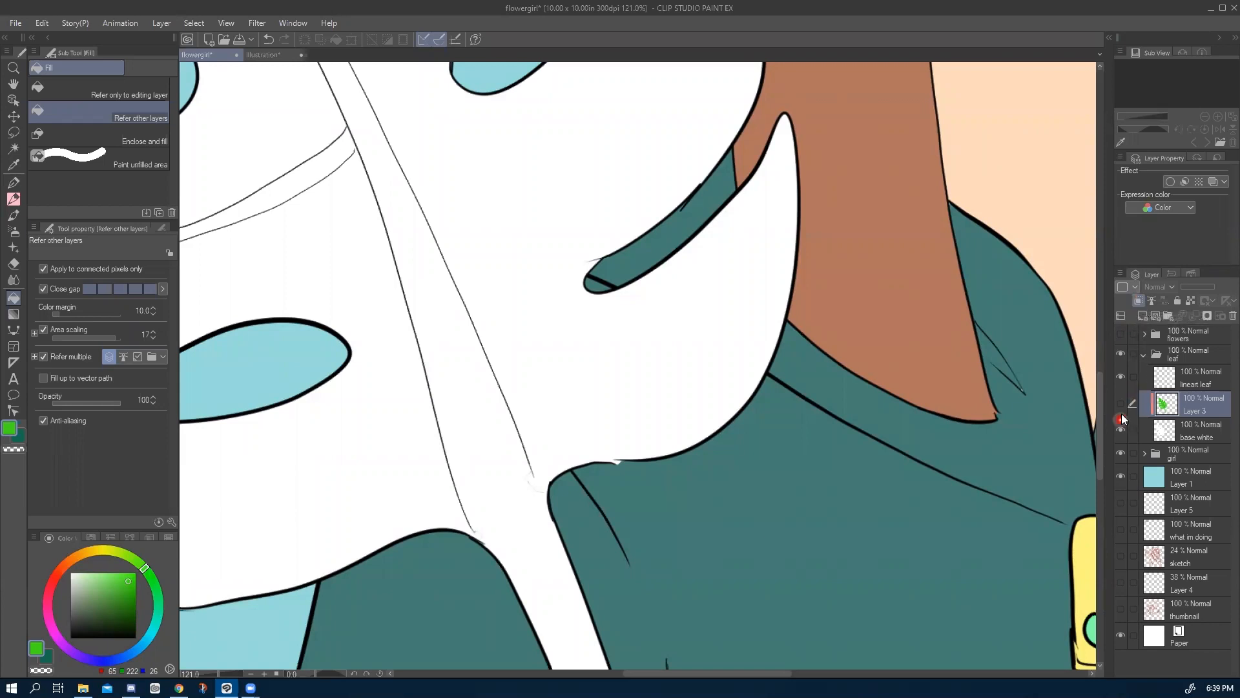
pyautogui.click(521, 417)
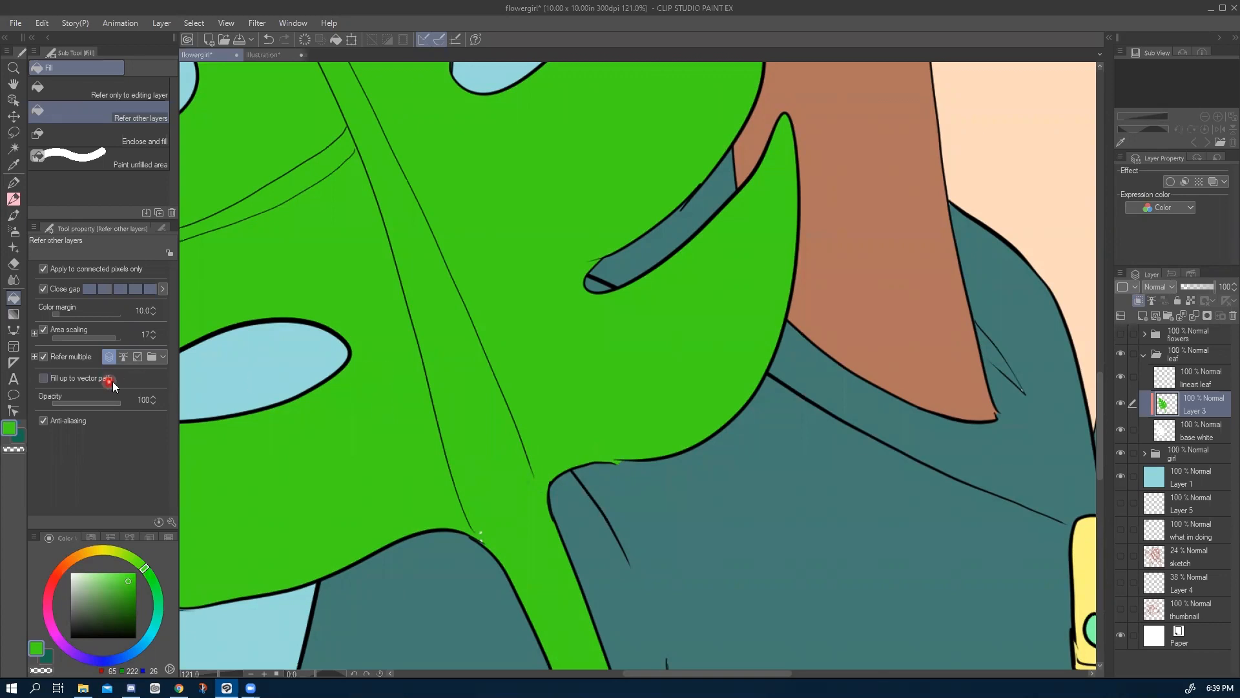
pyautogui.scroll(-5, 649, 476)
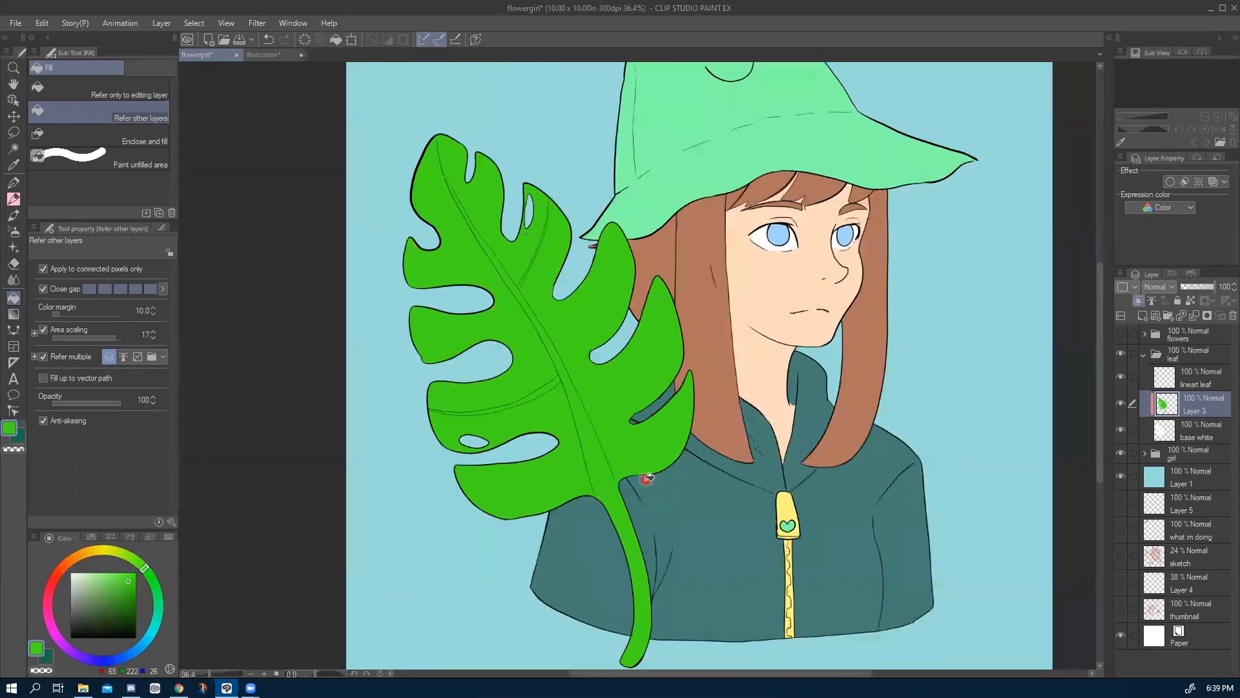
pyautogui.scroll(-1, 649, 476)
pyautogui.scroll(1, 649, 476)
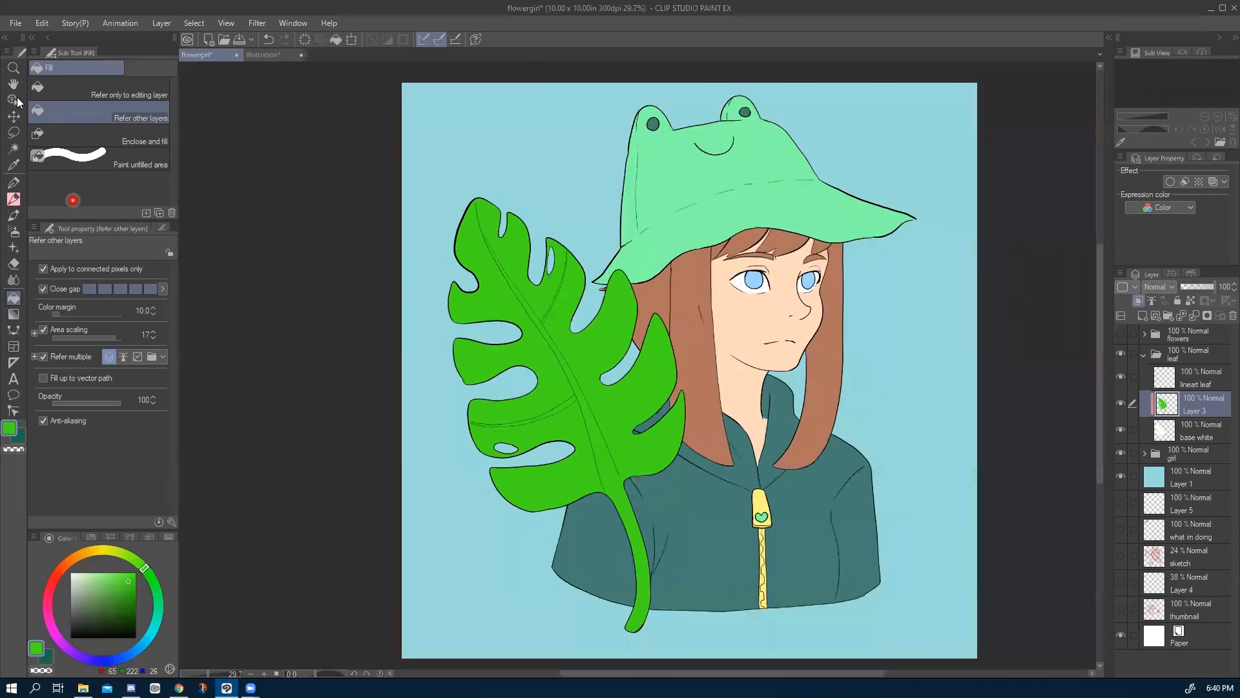
# Save the illustration as flowergirl in CLIP STUDIO FORMAT in the A-illustrations folder.
pyautogui.click(18, 24)
pyautogui.click(34, 125)
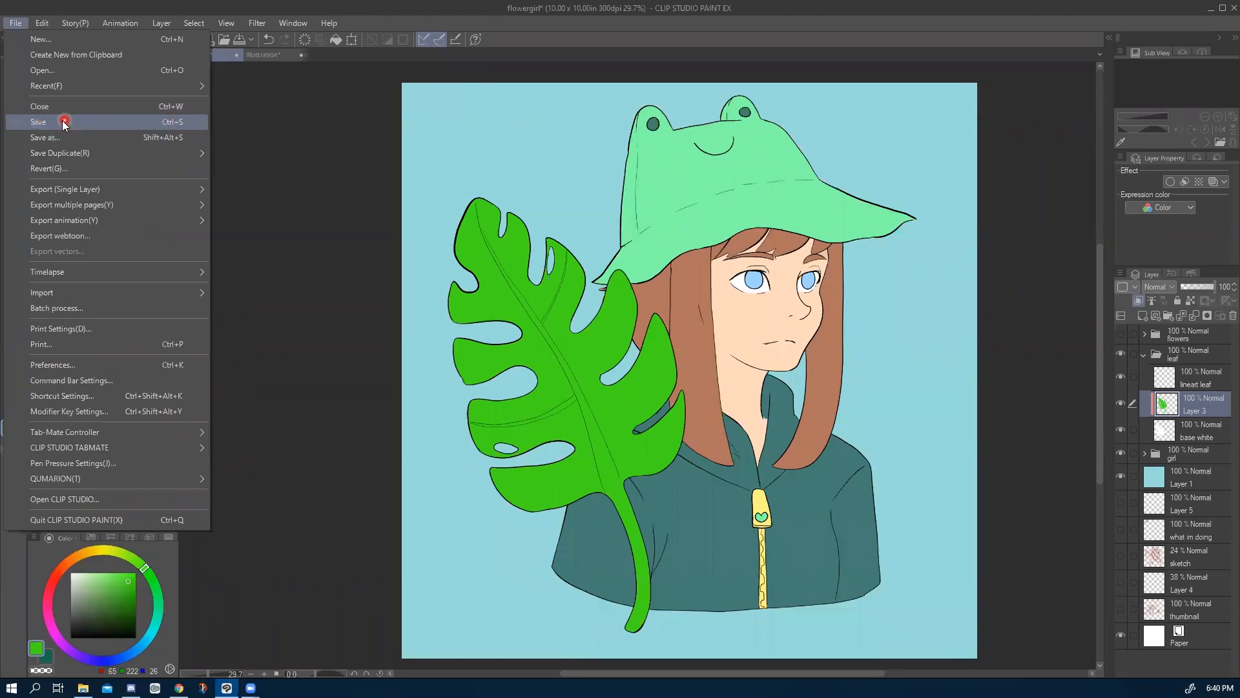
pyautogui.click(28, 25)
pyautogui.moveTo(16, 24)
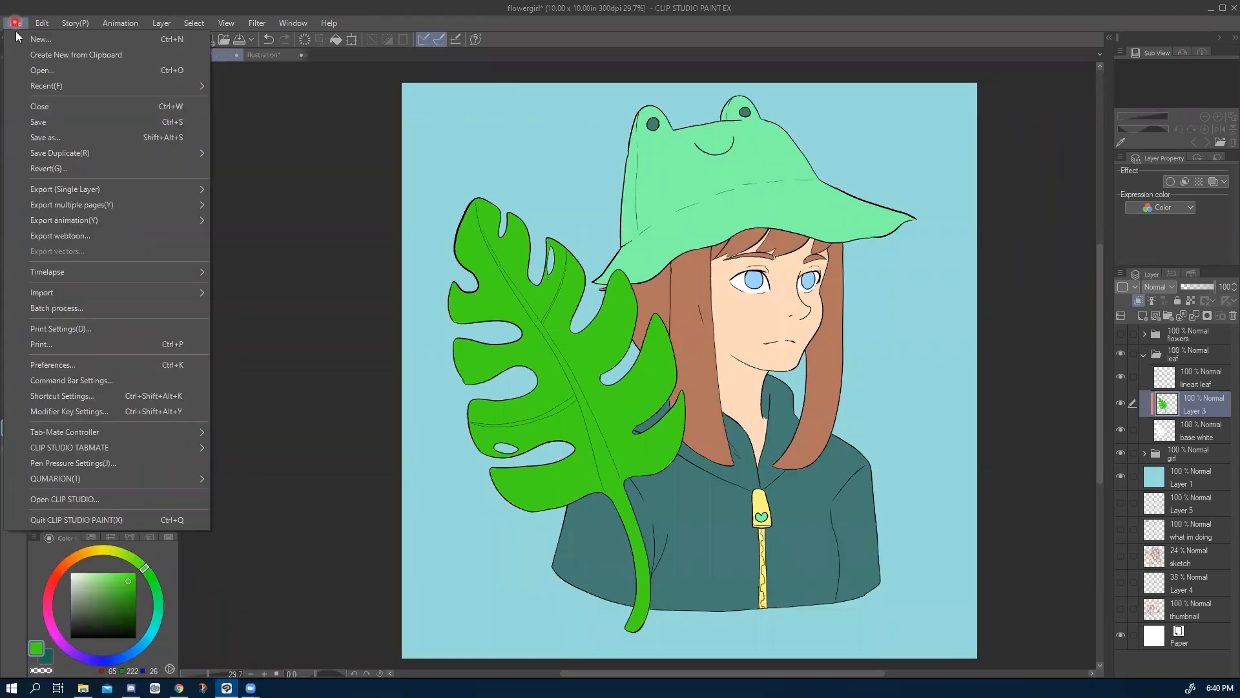
pyautogui.click(44, 138)
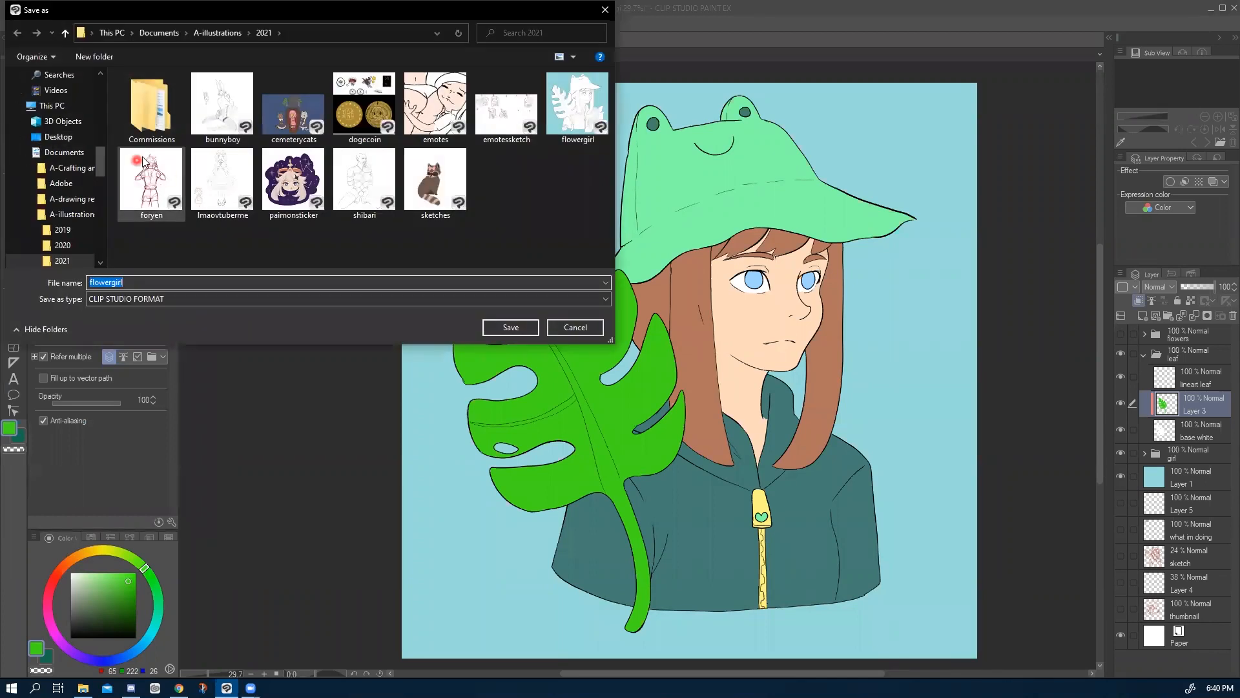
pyautogui.click(217, 33)
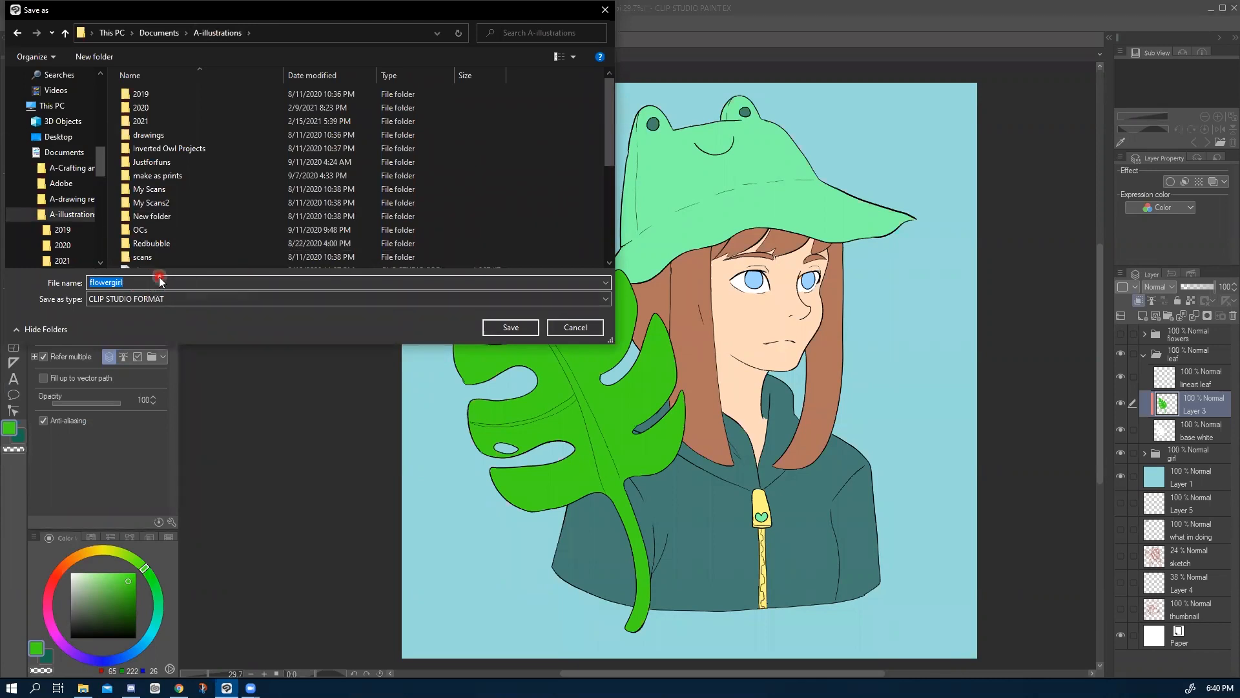
pyautogui.click(493, 327)
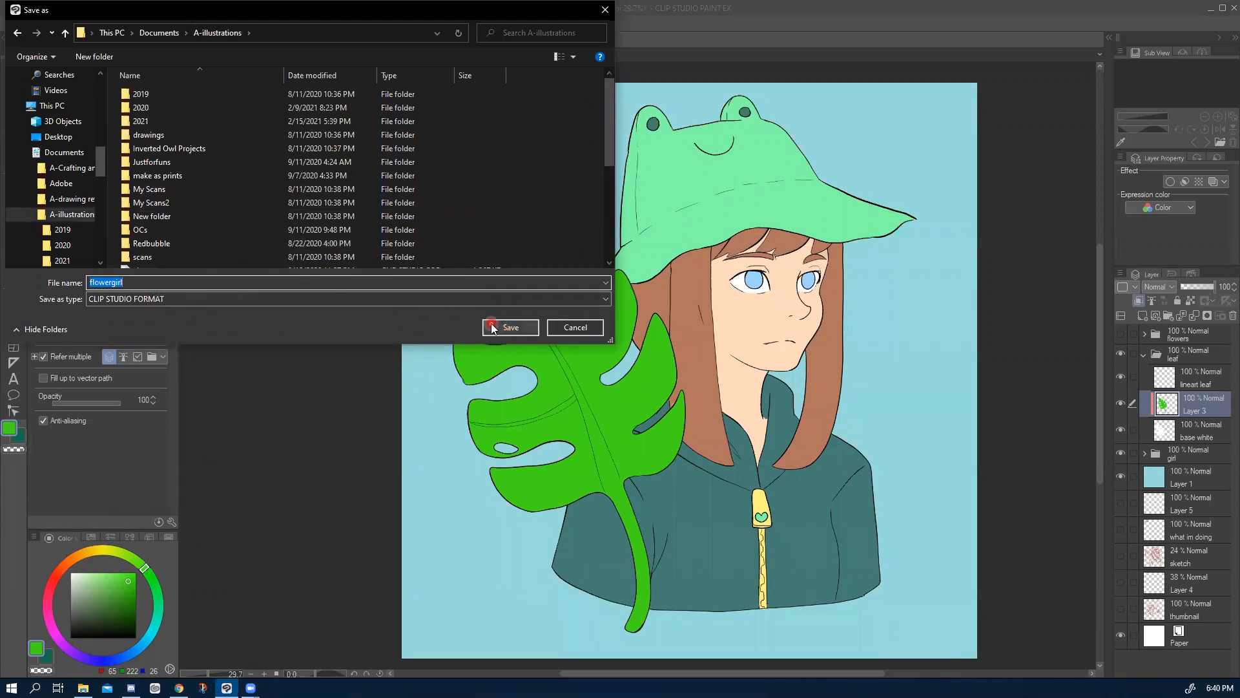
pyautogui.click(499, 327)
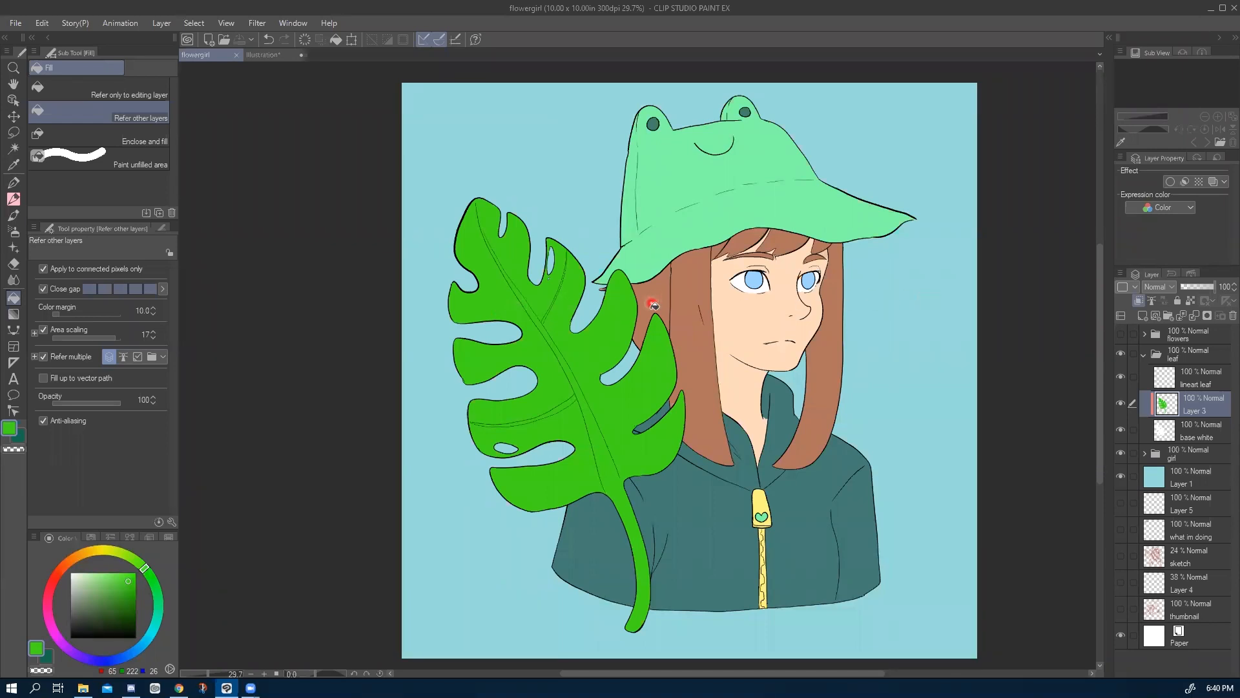
pyautogui.scroll(1, 654, 307)
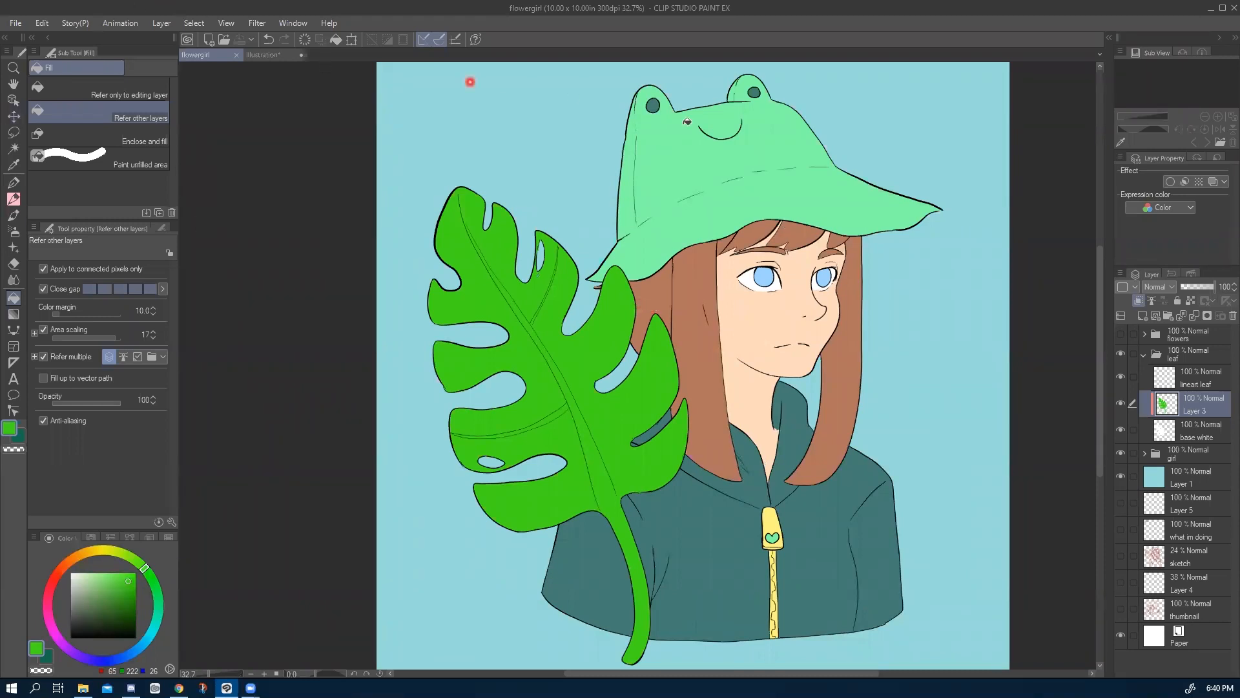
# Check the whole illustration and compare the leaf with its green colour layer hidden and shown.
pyautogui.scroll(-3, 670, 208)
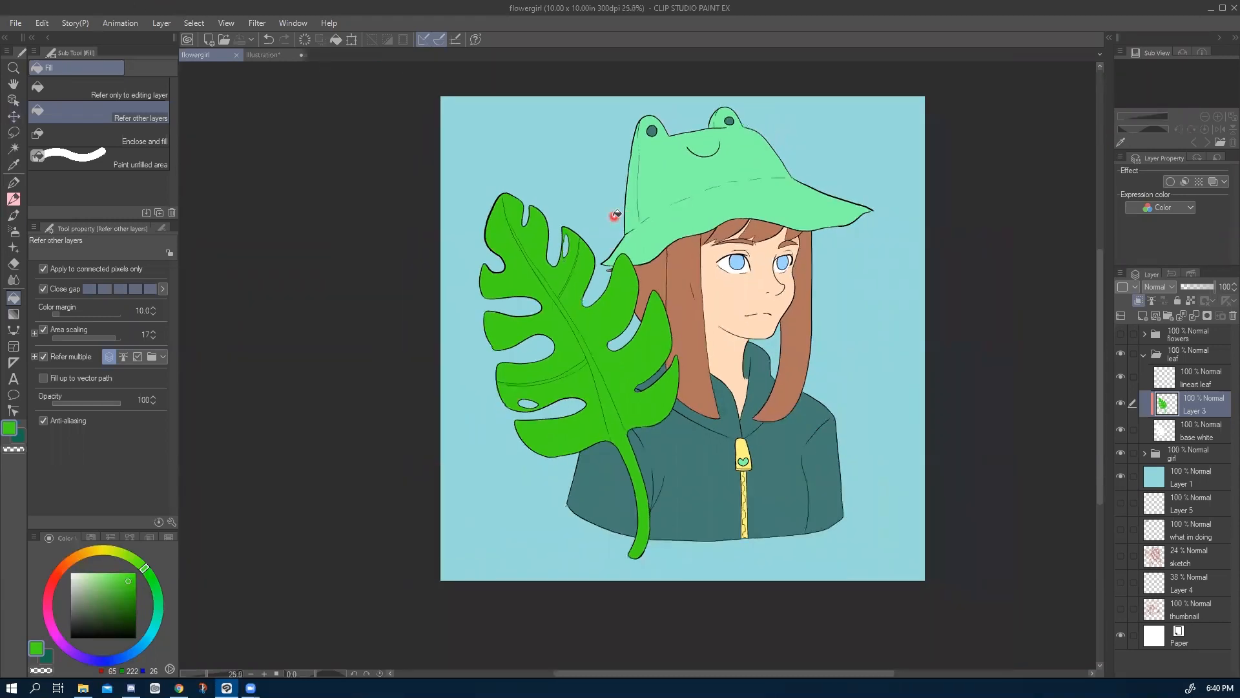
pyautogui.scroll(1, 608, 213)
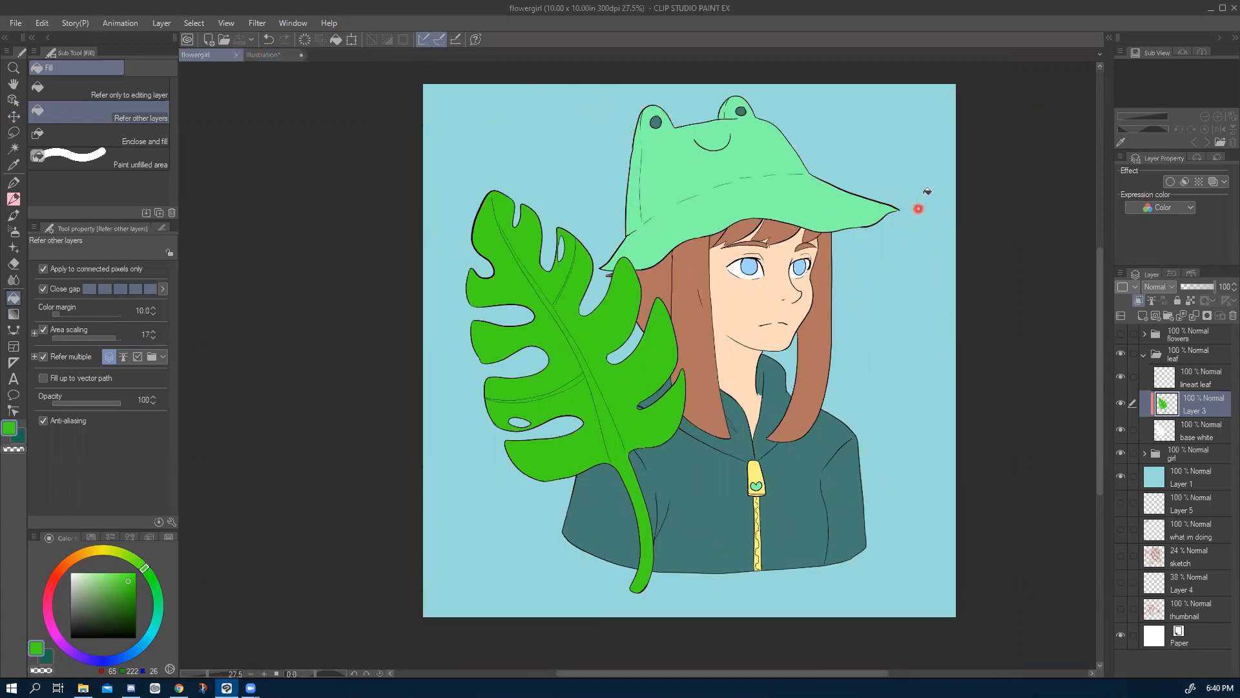
pyautogui.click(1121, 403)
pyautogui.click(1121, 403)
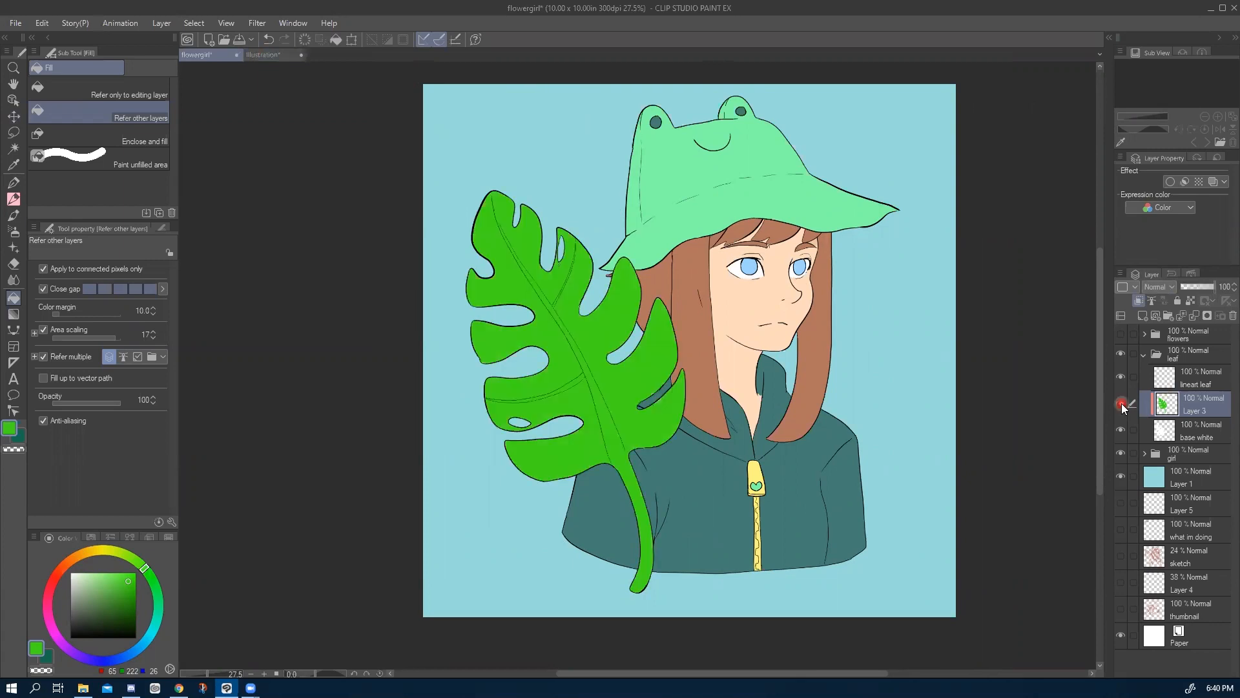
# Collapse the leaf layer folder and select the flowers folder.
pyautogui.click(1195, 399)
pyautogui.click(1141, 355)
pyautogui.click(1142, 355)
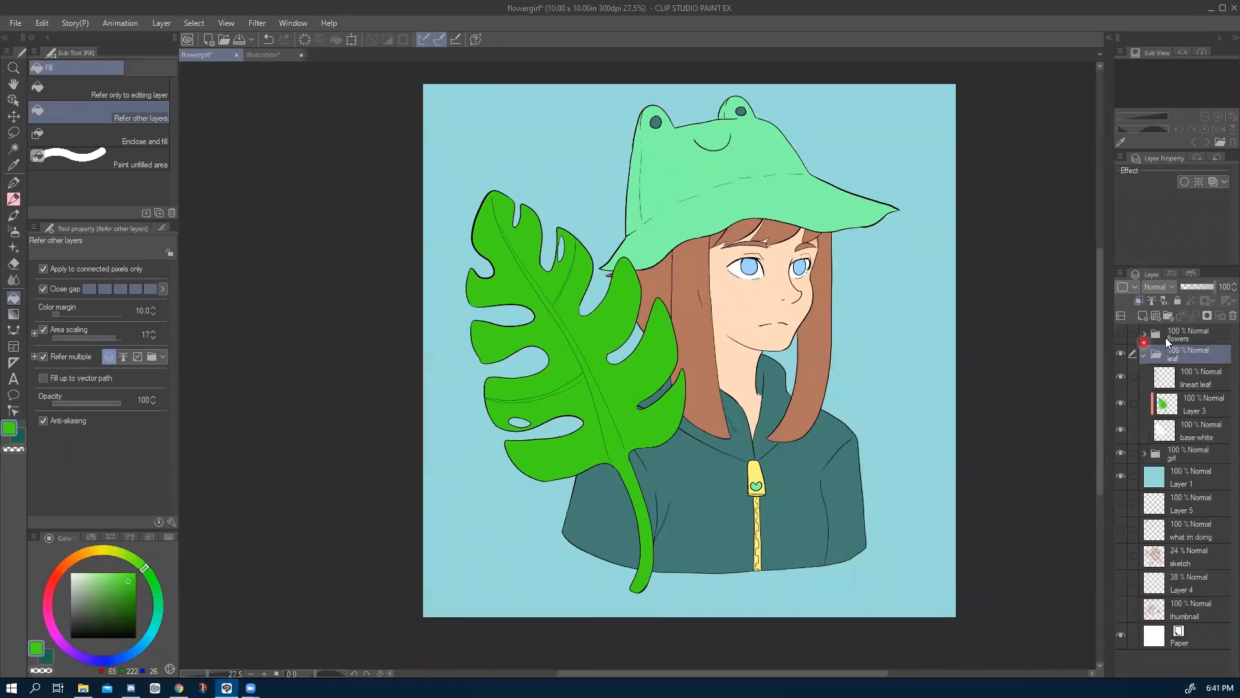
pyautogui.click(1191, 336)
pyautogui.click(1144, 355)
pyautogui.click(1143, 356)
pyautogui.click(1144, 355)
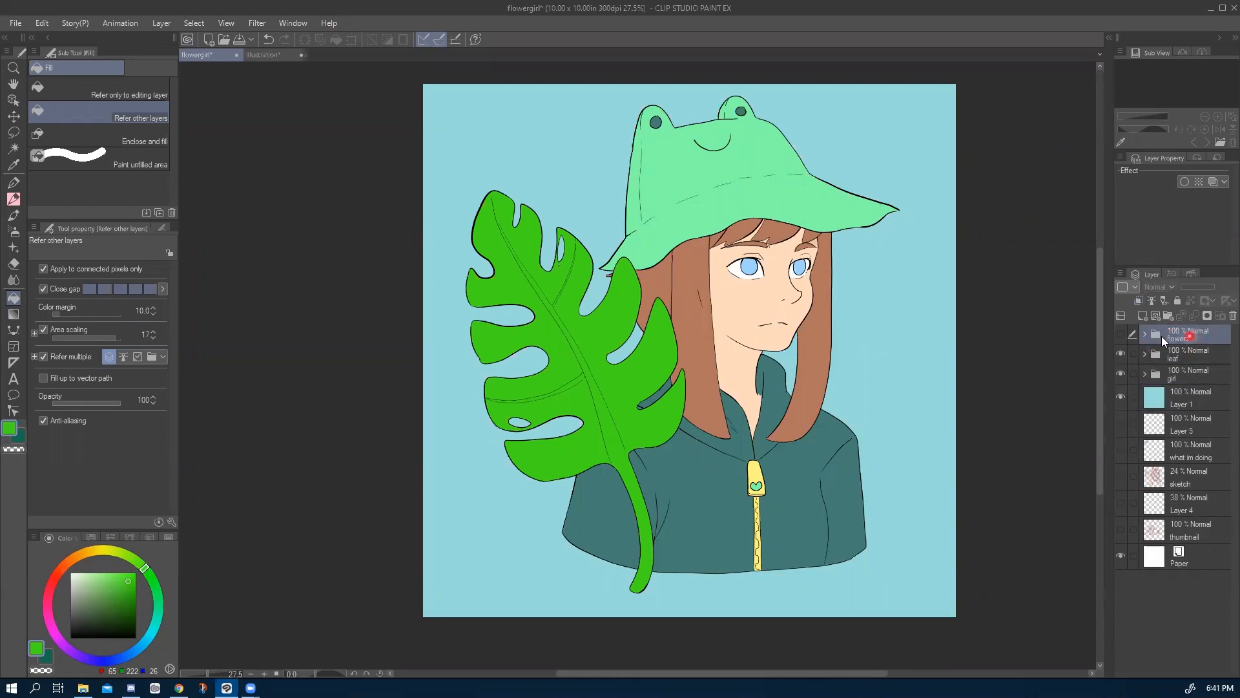
# Open and show the flowers folder, and add a new raster layer directly above its base white layer.
pyautogui.click(1145, 336)
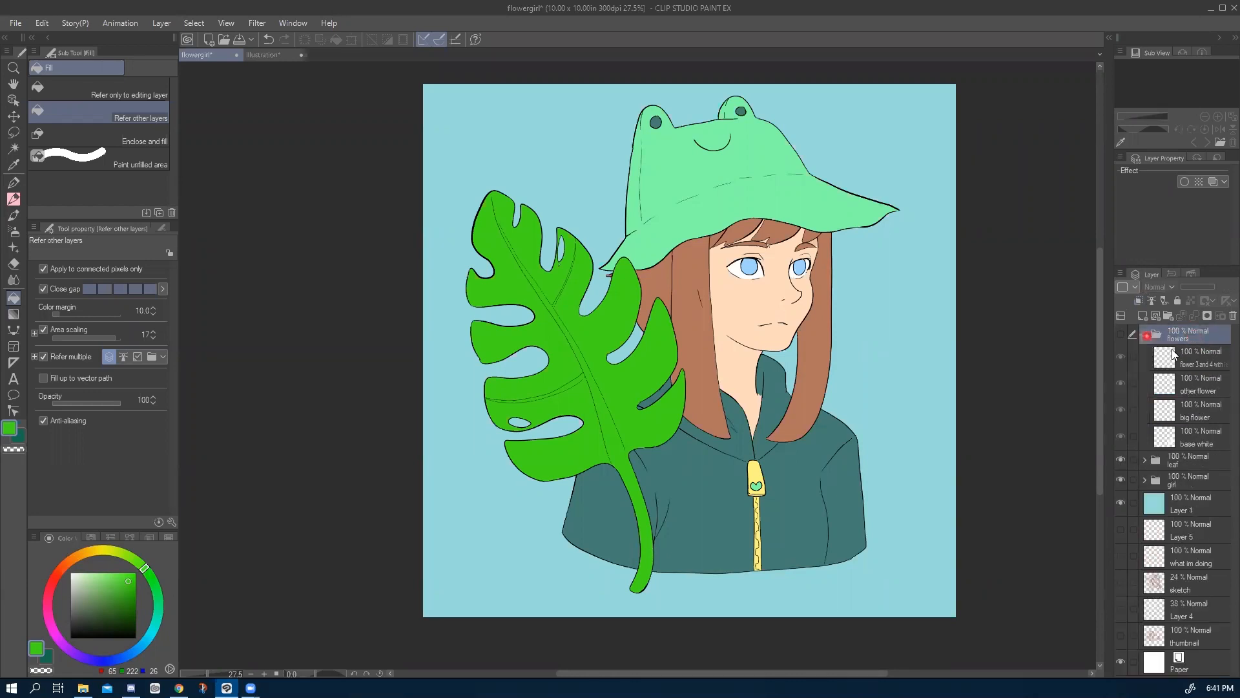
pyautogui.click(1203, 436)
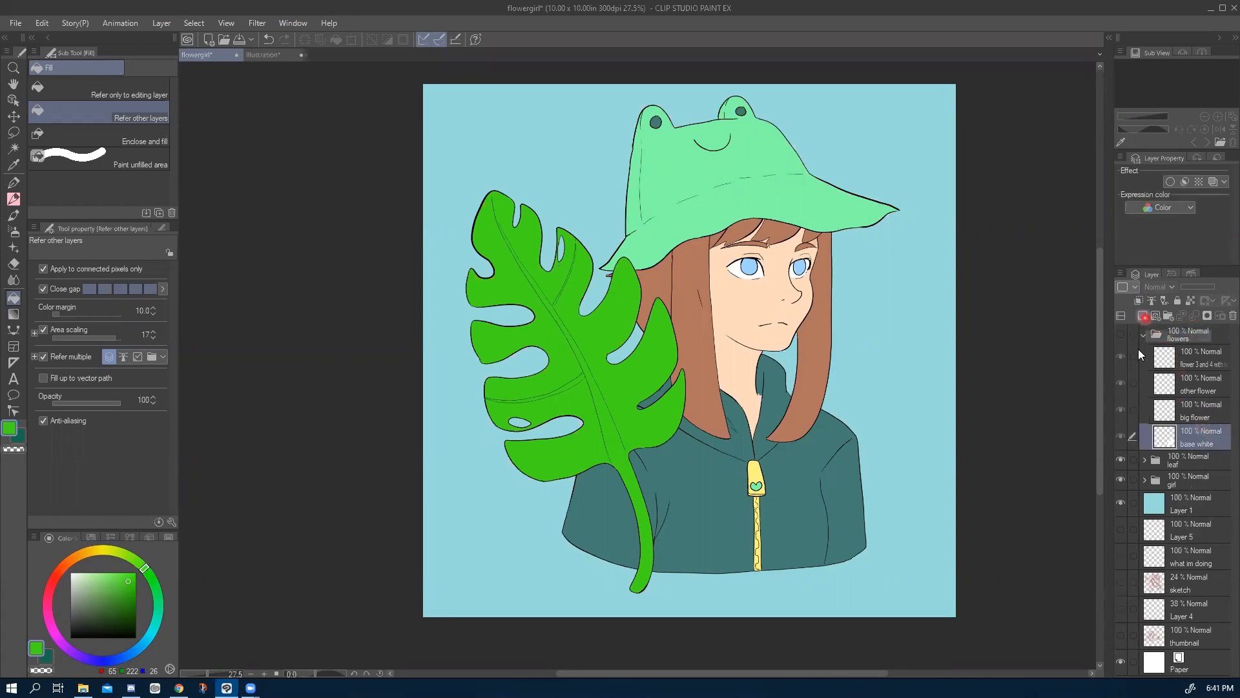
pyautogui.click(1121, 334)
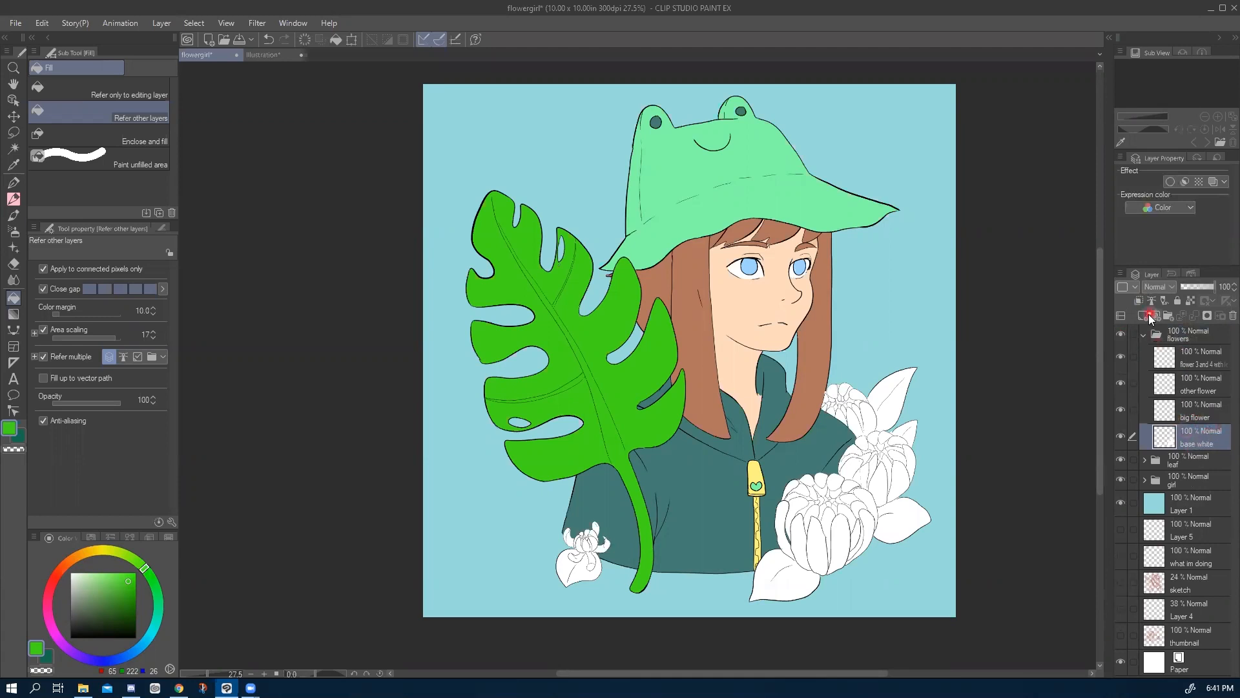
pyautogui.click(1145, 316)
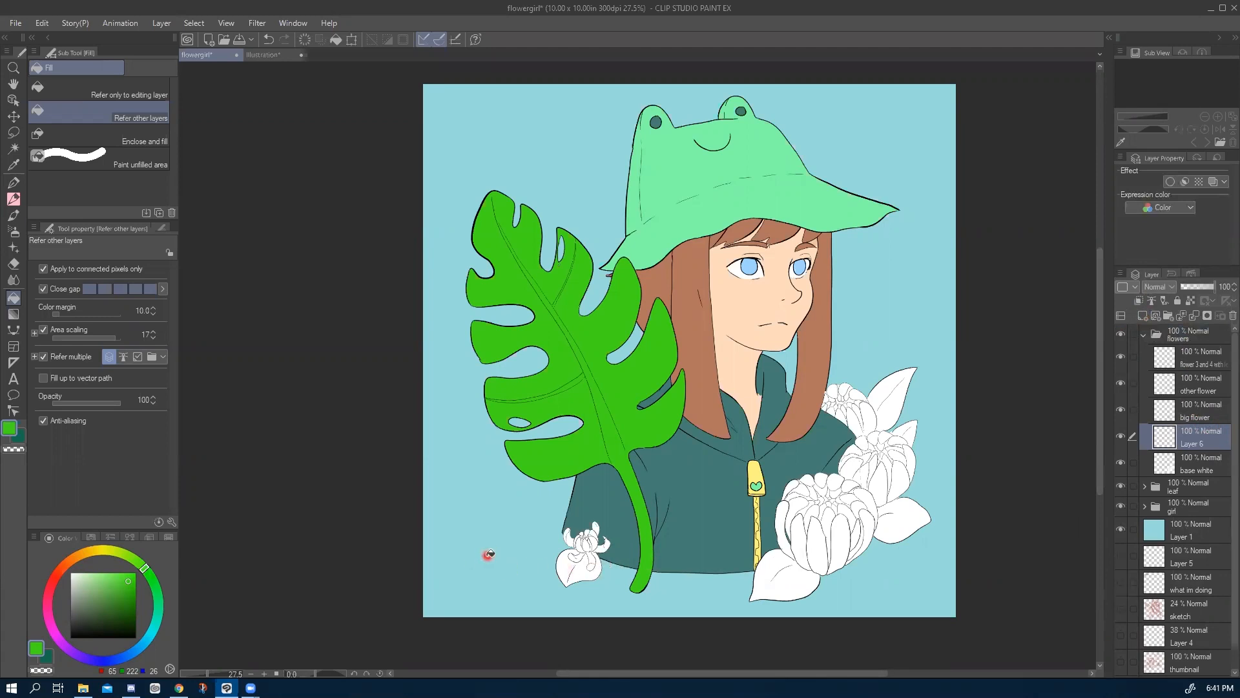
# Fill all the small leaves around the flowers with a darker green on the new layer.
pyautogui.click(117, 601)
pyautogui.click(563, 572)
pyautogui.click(582, 581)
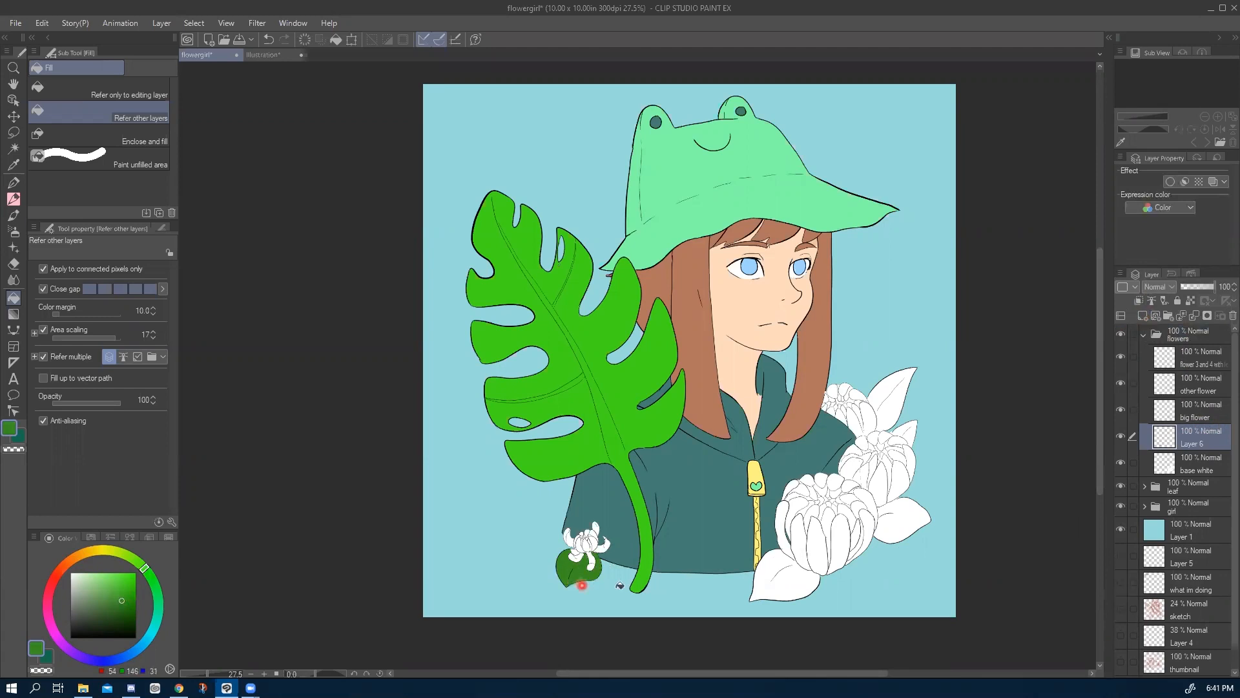
pyautogui.click(772, 589)
pyautogui.click(889, 535)
pyautogui.click(907, 431)
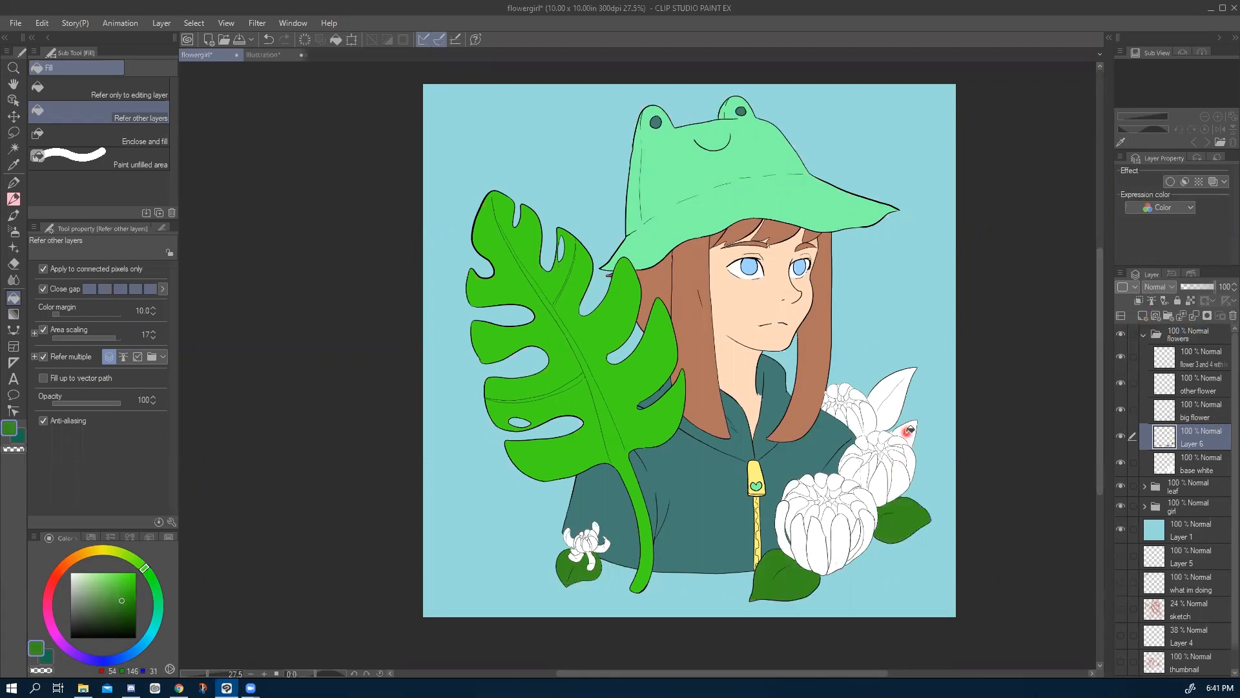
pyautogui.click(882, 395)
pyautogui.click(1140, 324)
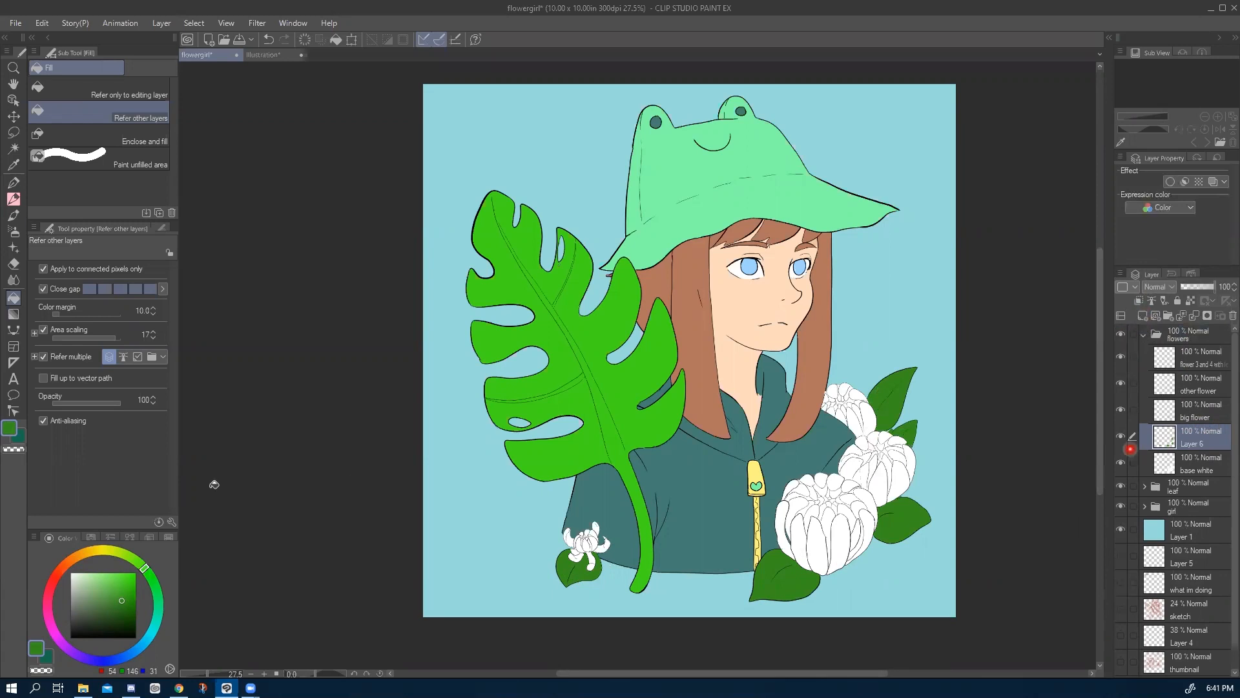
pyautogui.moveTo(59, 568); pyautogui.dragTo(35, 612)
pyautogui.moveTo(95, 584); pyautogui.dragTo(91, 585)
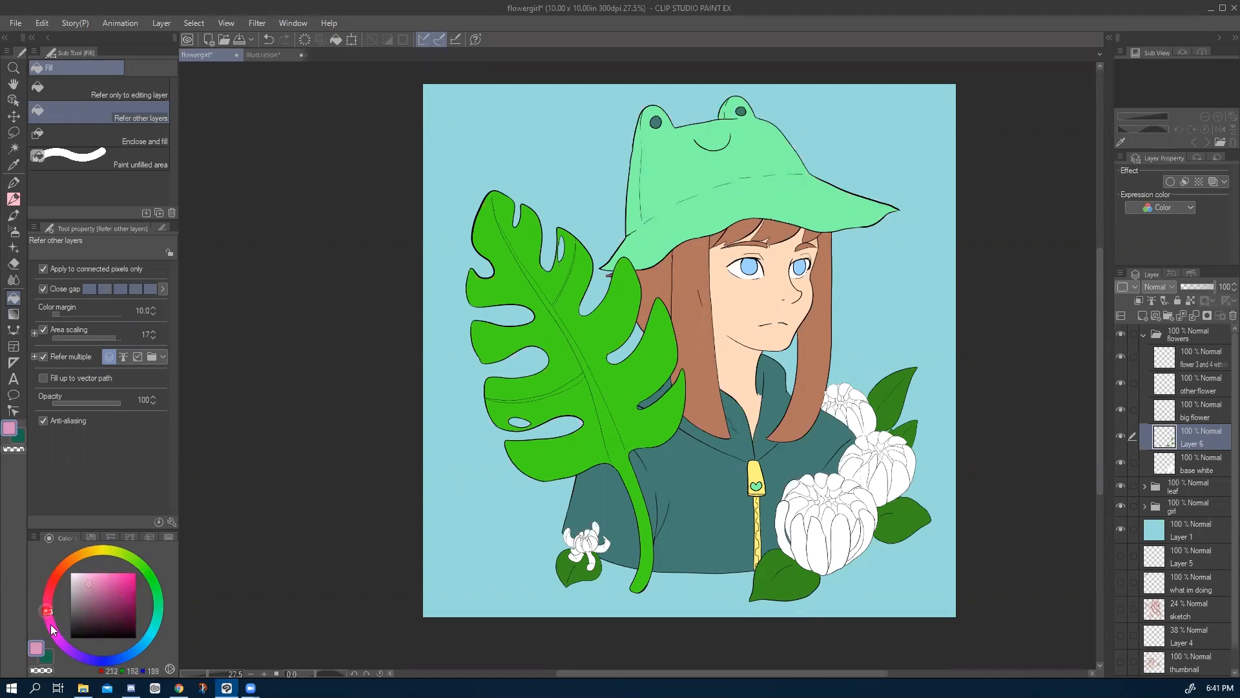
pyautogui.click(145, 639)
pyautogui.moveTo(144, 642); pyautogui.dragTo(141, 646)
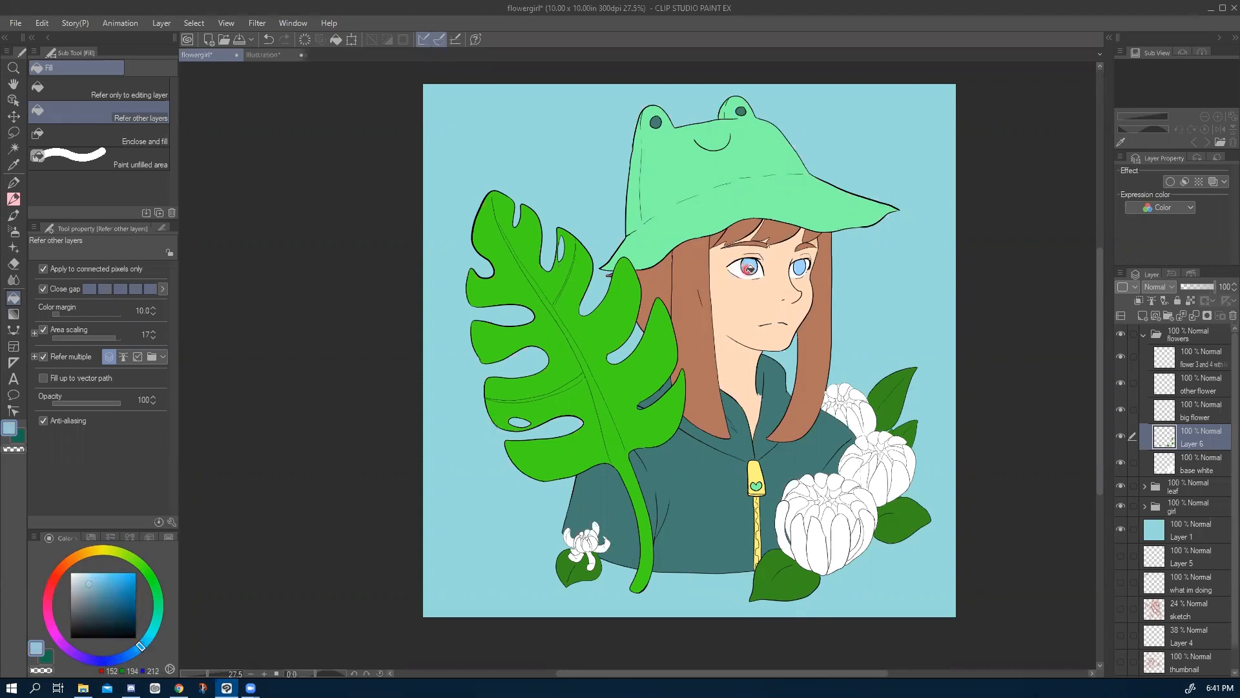
# Sample the light blue of the girl's iris and fill the first petals of the small flower with it.
pyautogui.press('i')
pyautogui.click(751, 263)
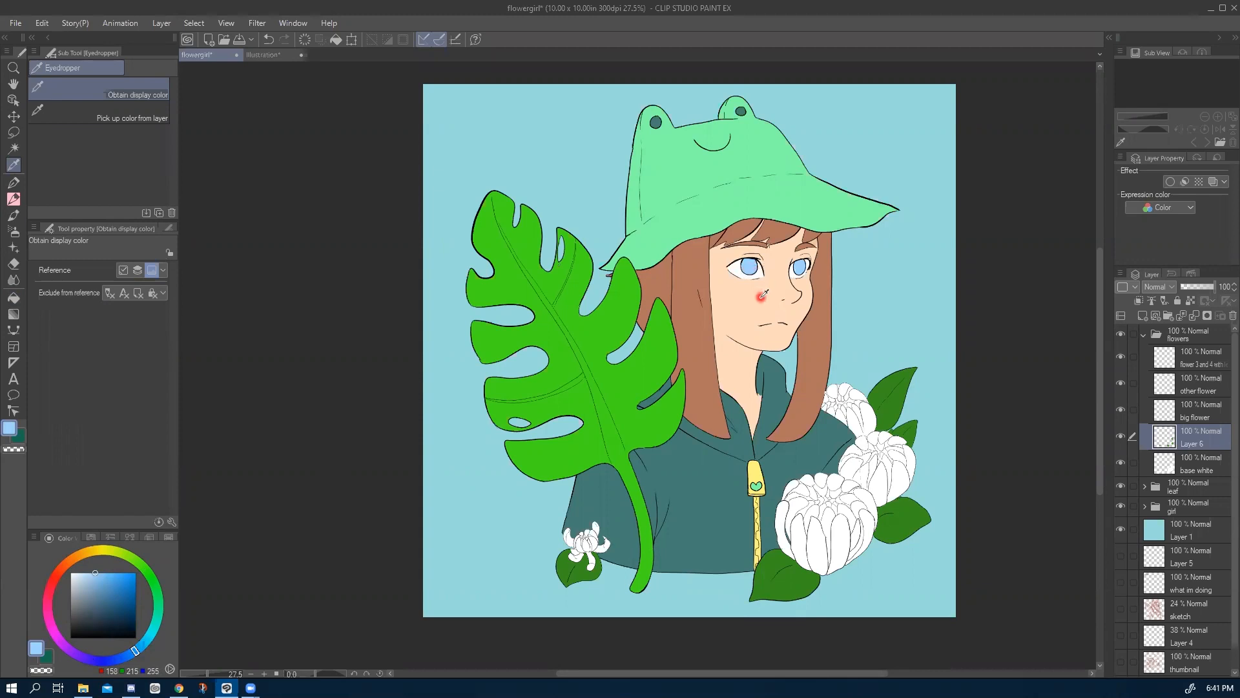
pyautogui.press('g')
pyautogui.press('g')
pyautogui.click(589, 543)
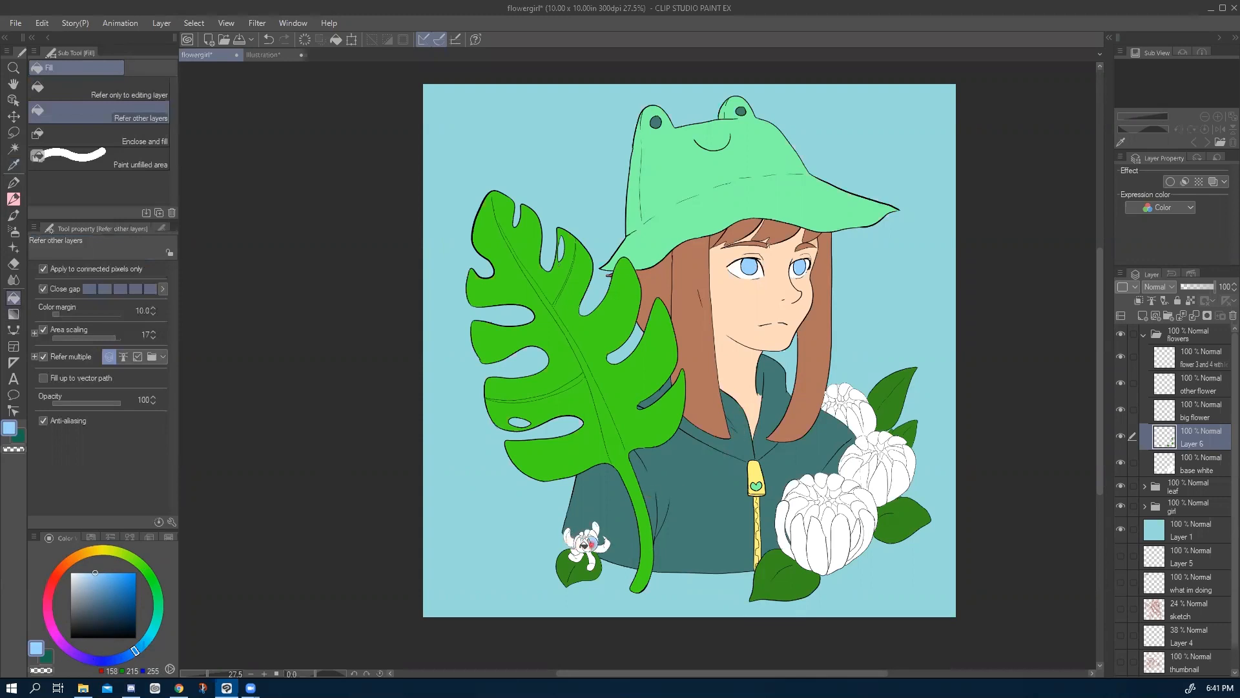
pyautogui.click(577, 543)
# Fill the small flower's left outer petal and its remaining central petals with the same light blue.
pyautogui.scroll(1, 560, 547)
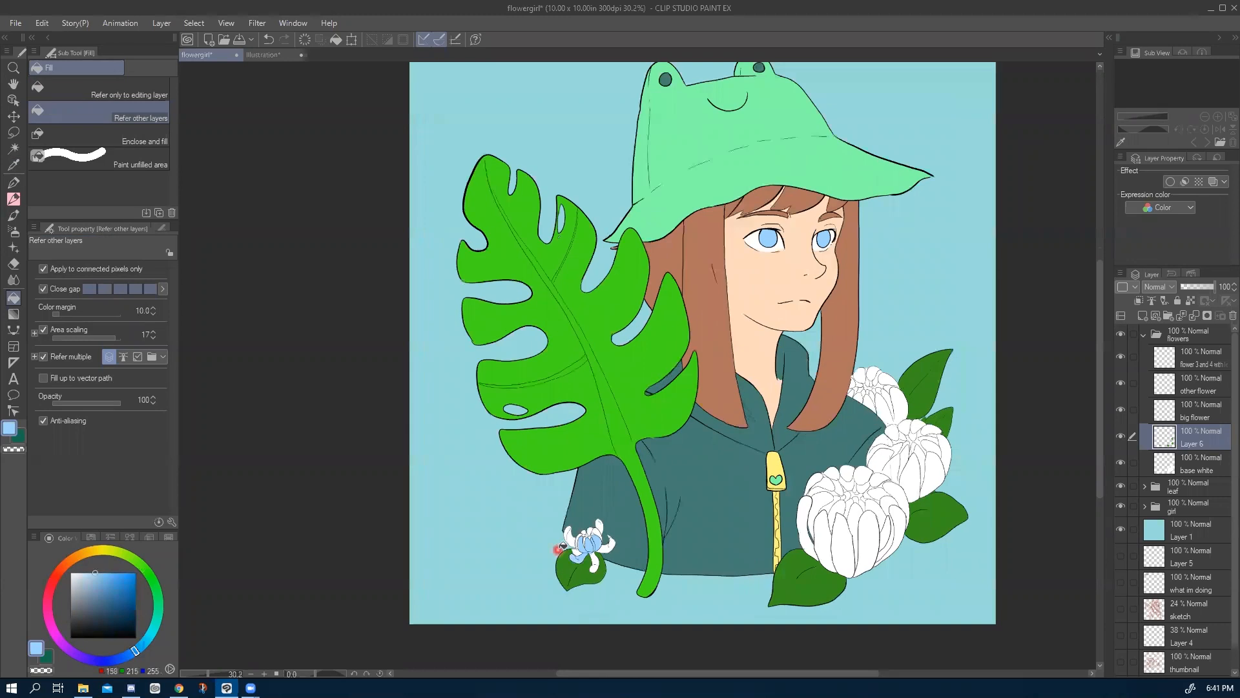
pyautogui.scroll(6, 559, 548)
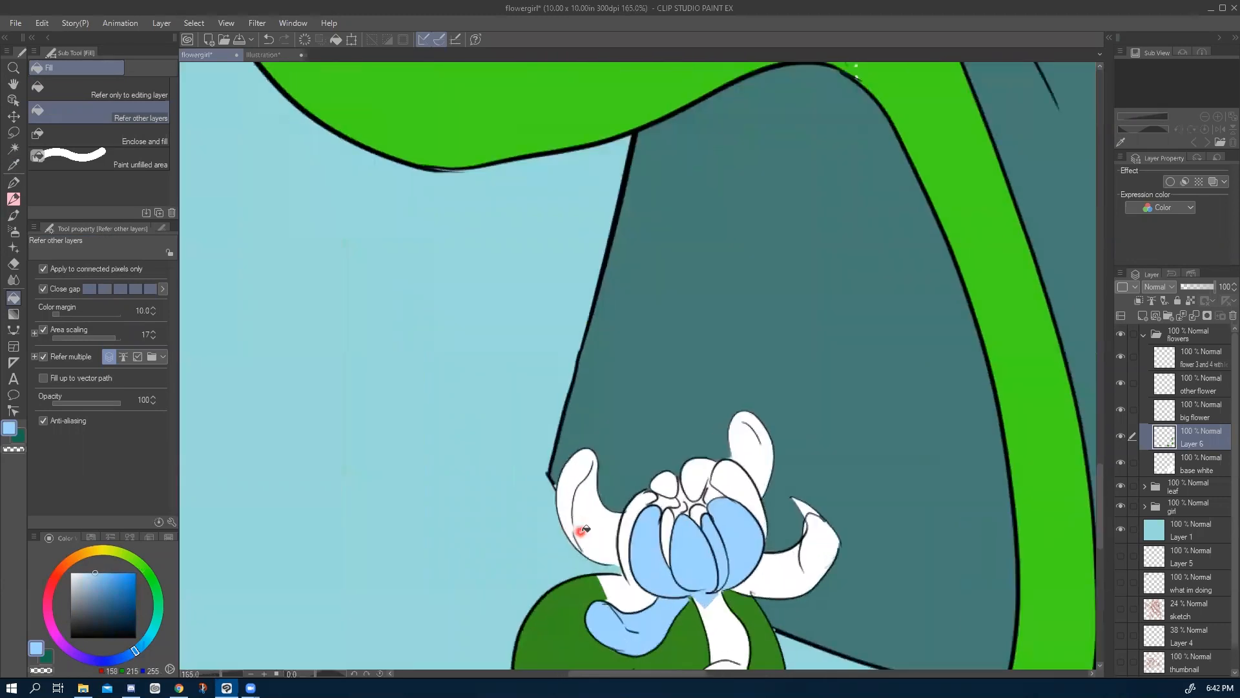
pyautogui.click(584, 529)
pyautogui.click(610, 519)
pyautogui.click(665, 503)
pyautogui.click(667, 524)
pyautogui.click(685, 507)
pyautogui.click(693, 485)
pyautogui.click(730, 478)
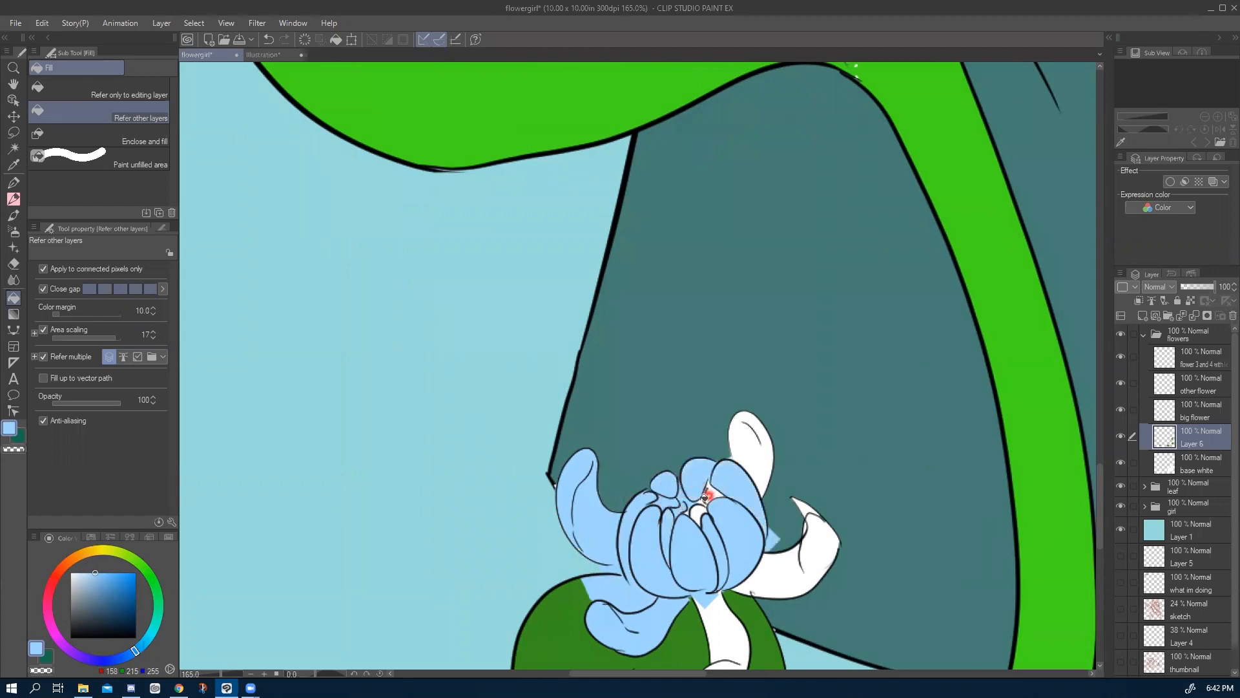
# Fill the small flower's right outer petals, the curled petal tip and the petal hanging over the leaf with light blue.
pyautogui.click(748, 439)
pyautogui.click(779, 570)
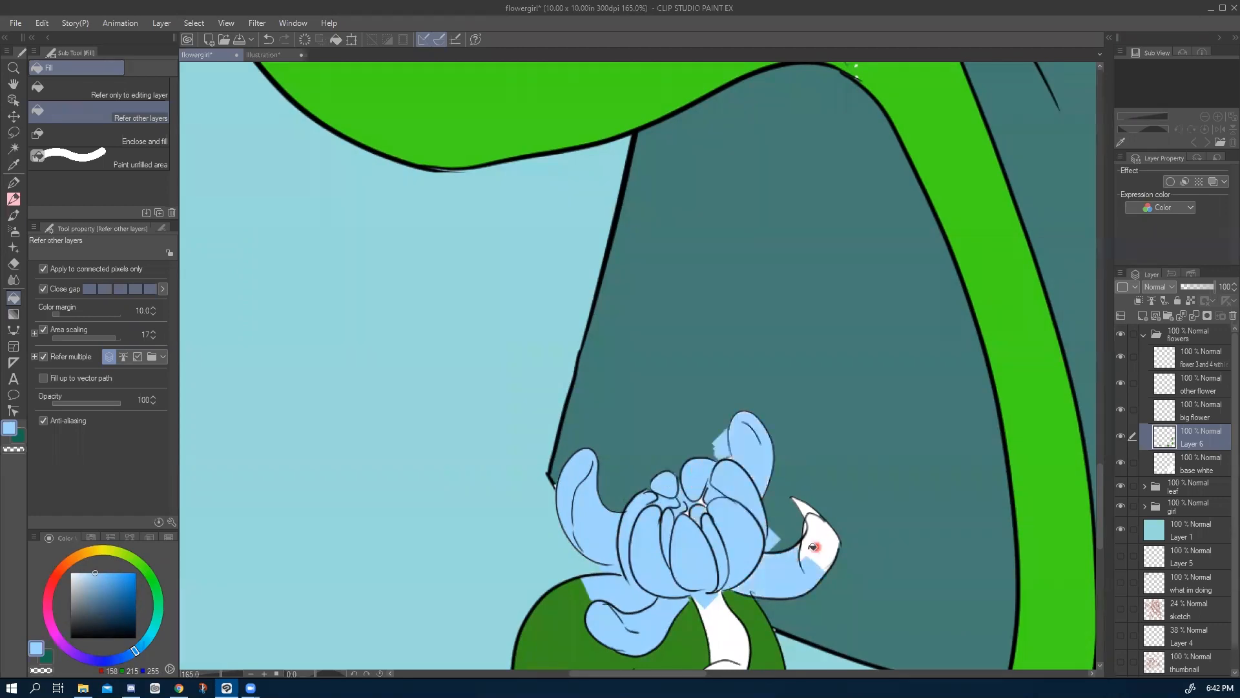
pyautogui.click(813, 546)
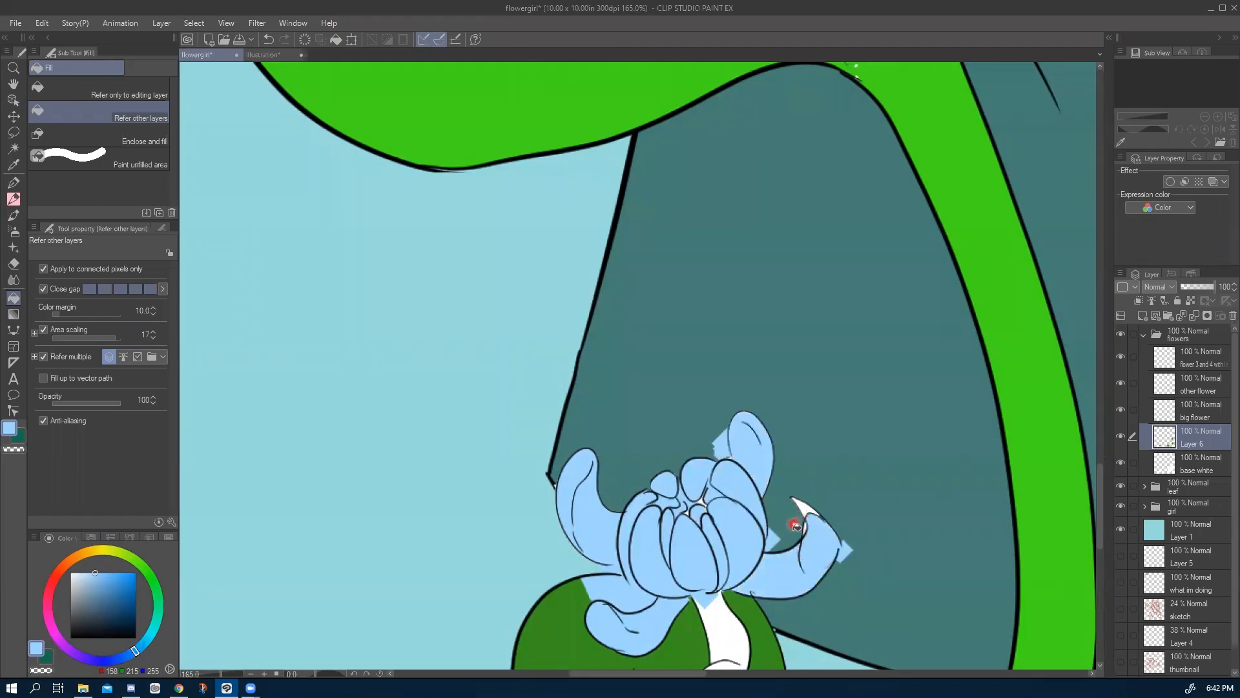
pyautogui.click(801, 509)
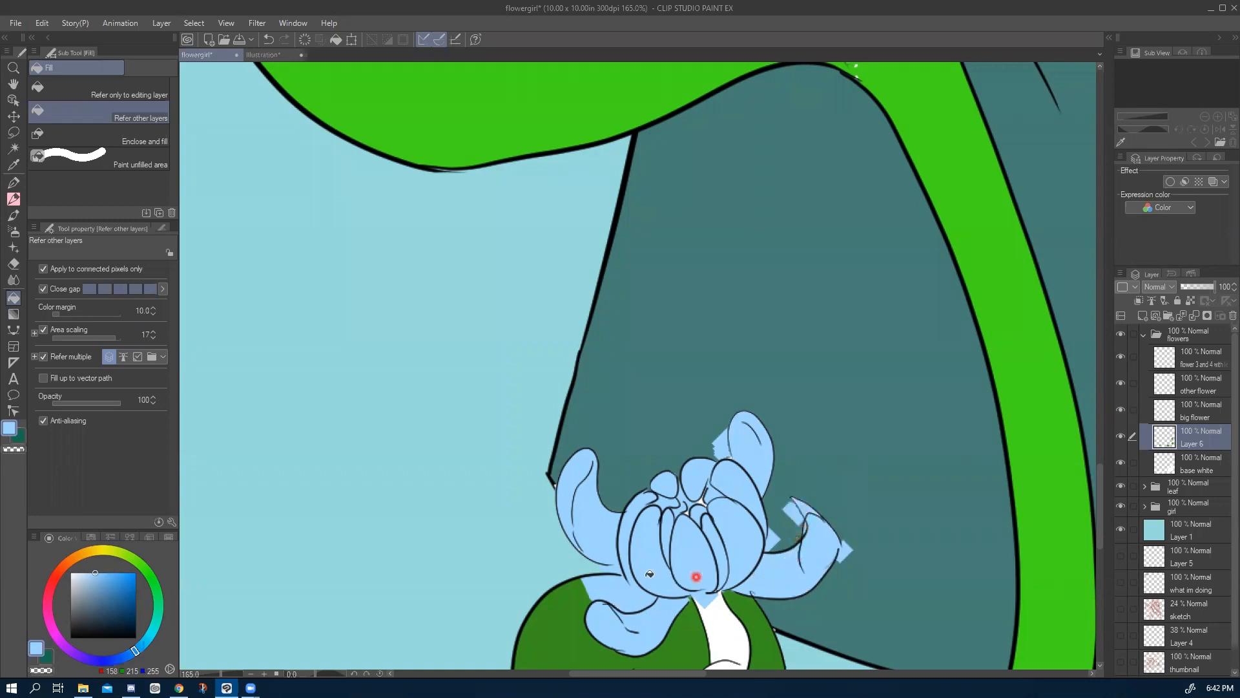
pyautogui.moveTo(614, 498); pyautogui.dragTo(585, 363)
pyautogui.click(696, 516)
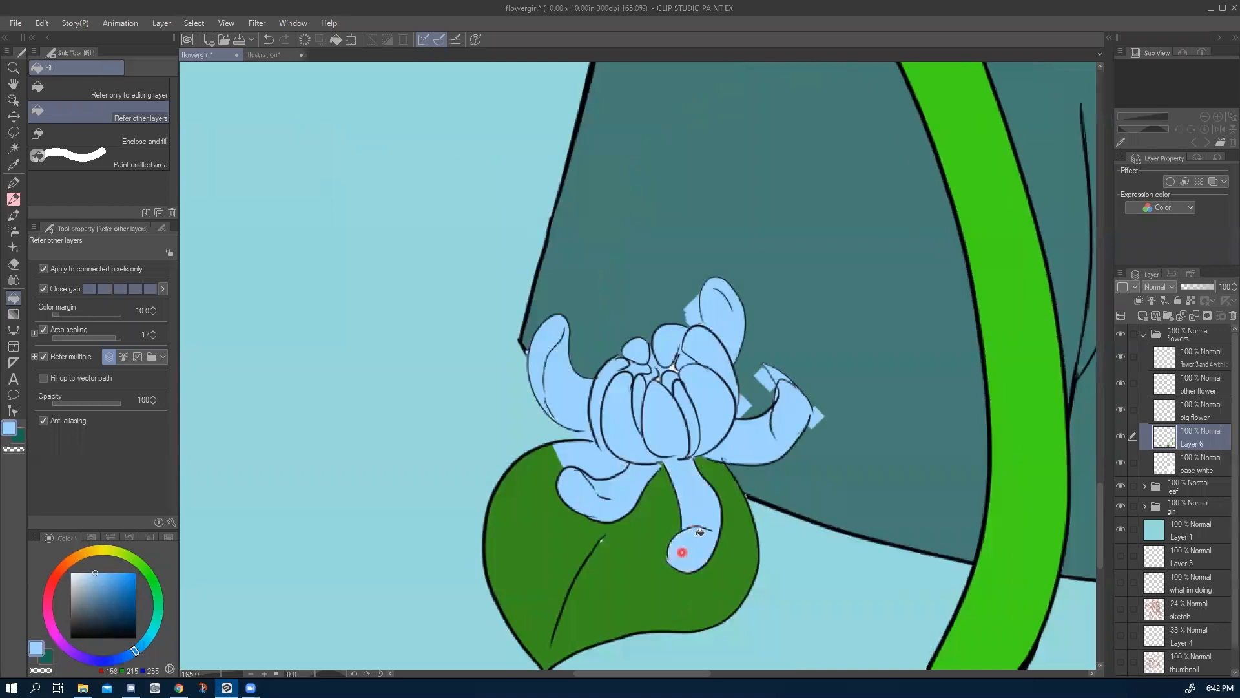
# Clip the flower colour layer to the base white layer and paint the white gaps in the flower's centre light blue with the G-pen.
pyautogui.click(1139, 301)
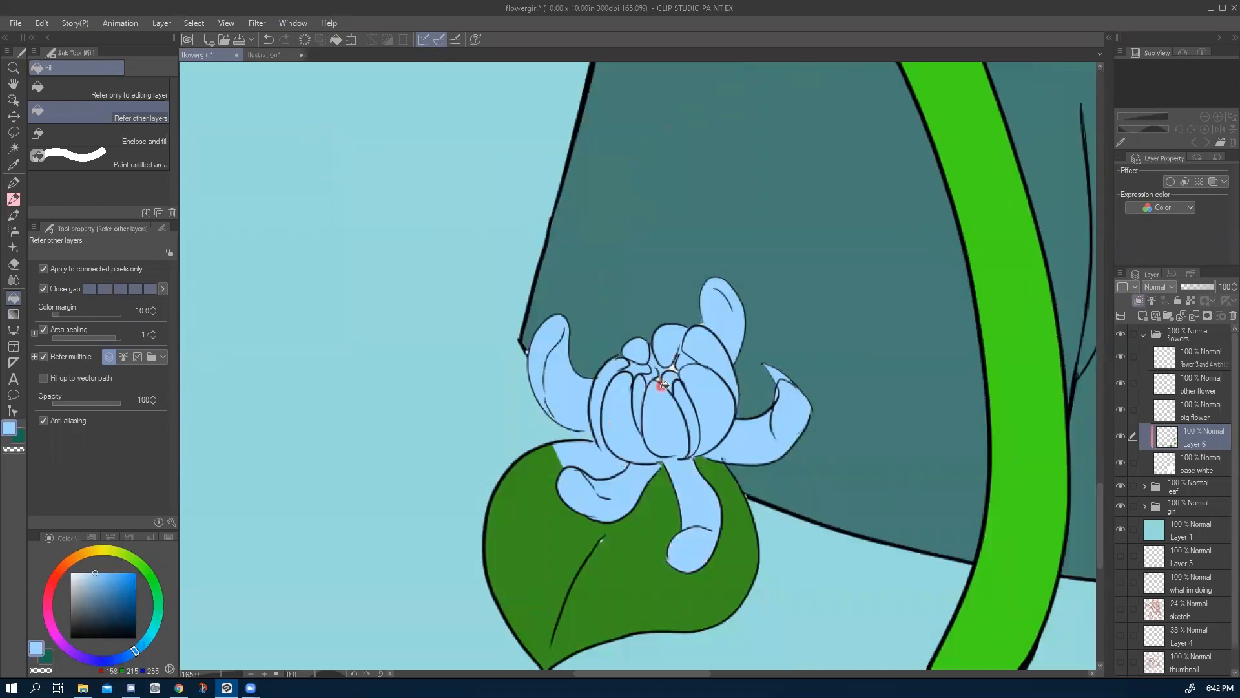
pyautogui.press('p')
pyautogui.moveTo(662, 386)
pyautogui.mouseDown()
pyautogui.moveTo(652, 378)
pyautogui.moveTo(673, 369)
pyautogui.mouseUp()
pyautogui.moveTo(615, 436); pyautogui.dragTo(583, 401)
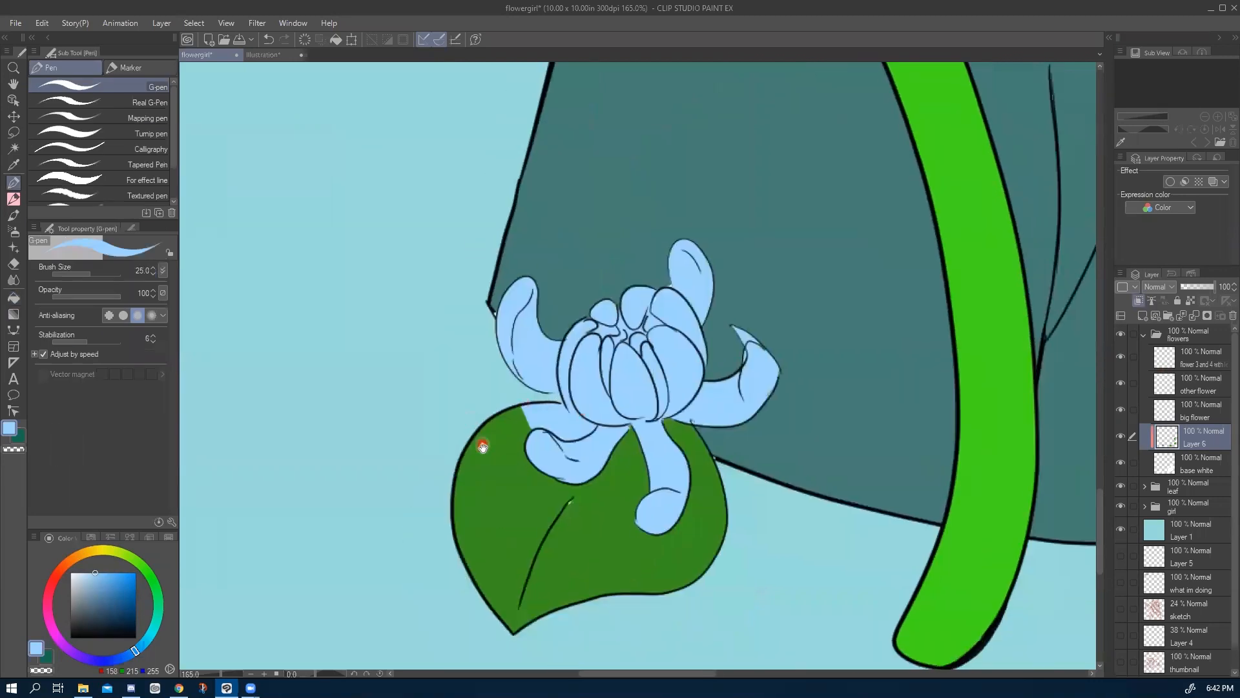
# Sample the small leaf's dark green and paint over the blue that spilled onto the leaf under the left petals.
pyautogui.press('i')
pyautogui.click(492, 467)
pyautogui.press('p')
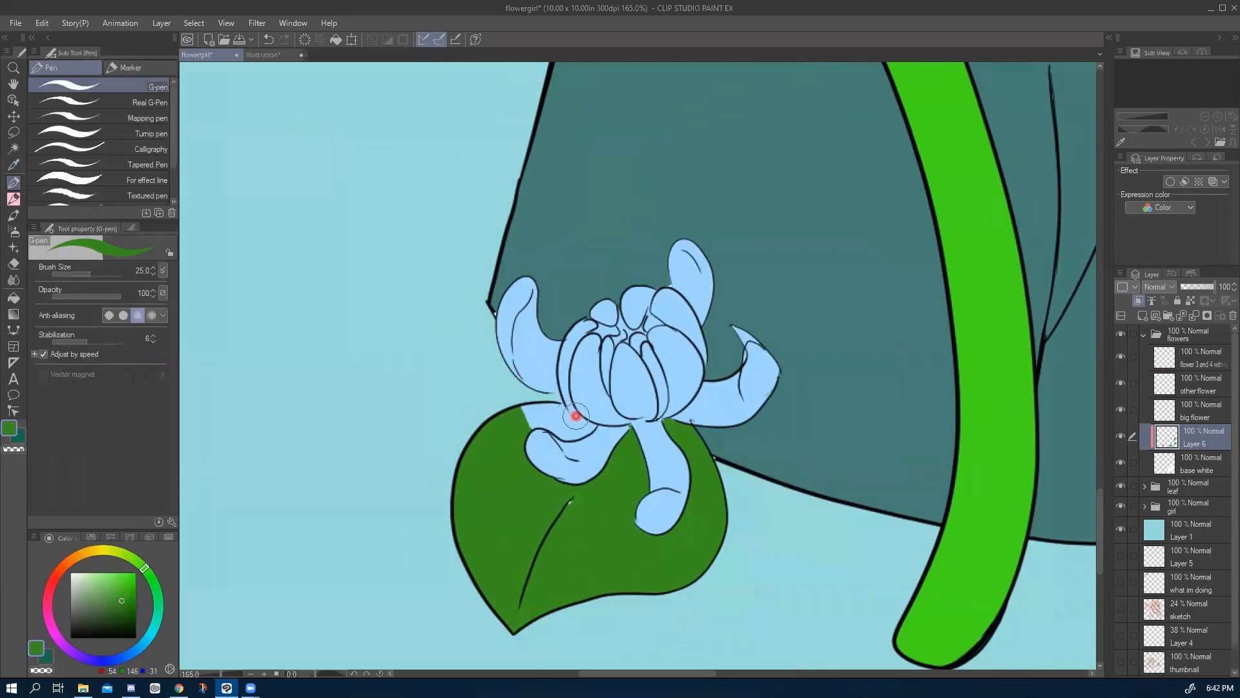
pyautogui.moveTo(562, 407); pyautogui.dragTo(594, 427)
pyautogui.press('g')
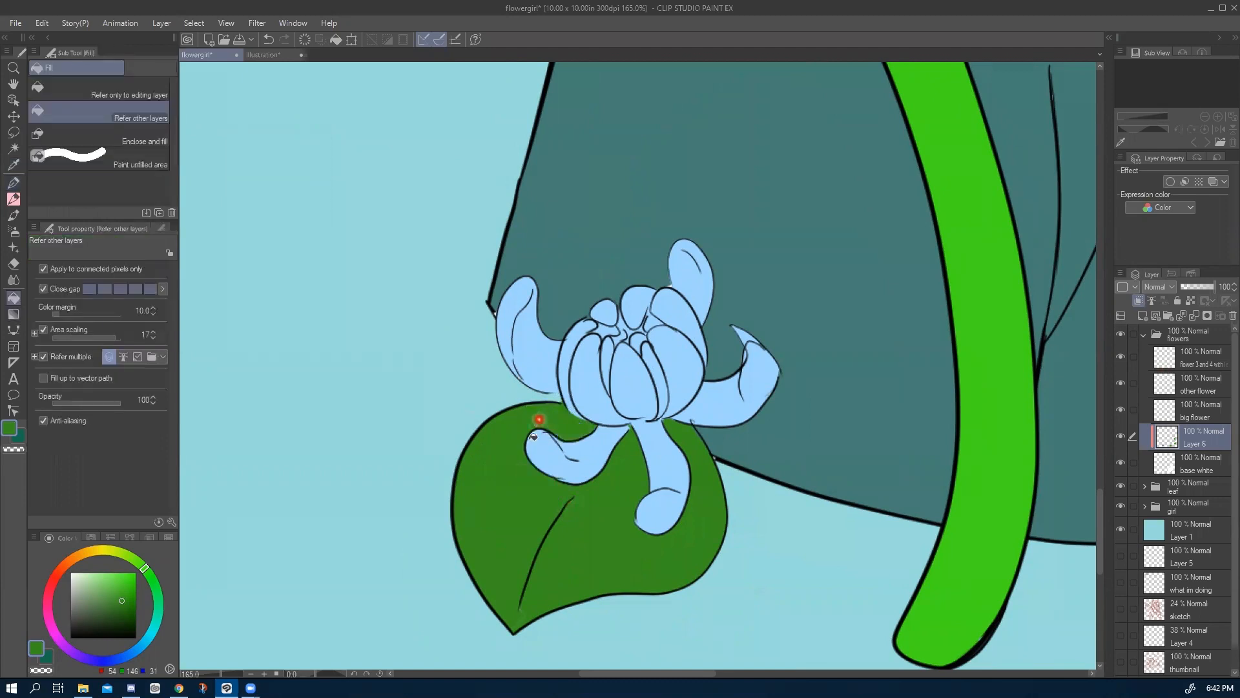
pyautogui.press('p')
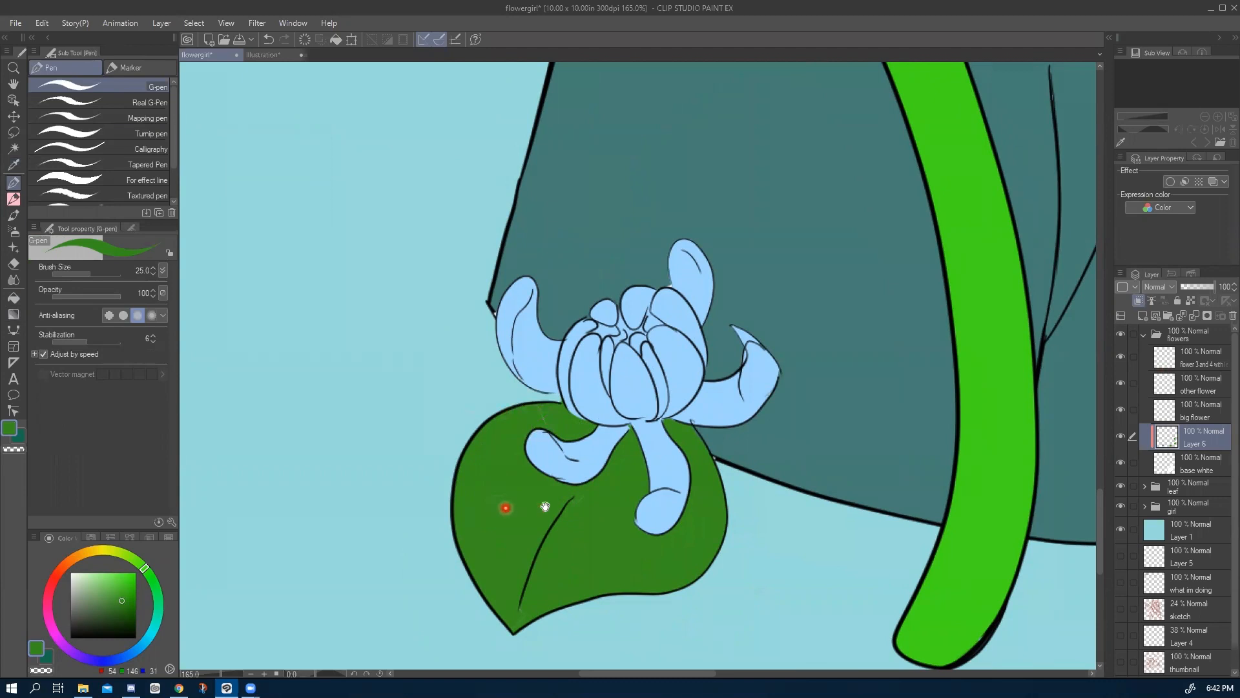
pyautogui.moveTo(644, 501); pyautogui.dragTo(515, 488)
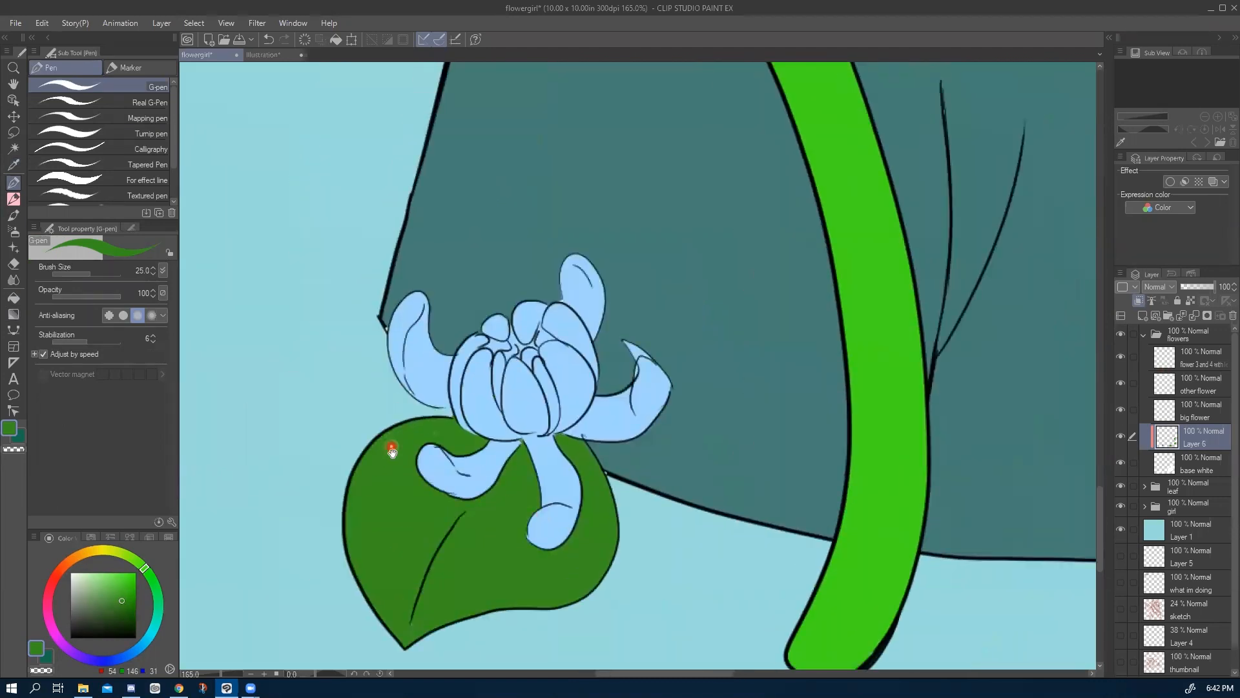
pyautogui.moveTo(392, 451); pyautogui.dragTo(384, 409)
# Select the background colour layer, Layer 1, and activate the Fill tool.
pyautogui.click(1184, 531)
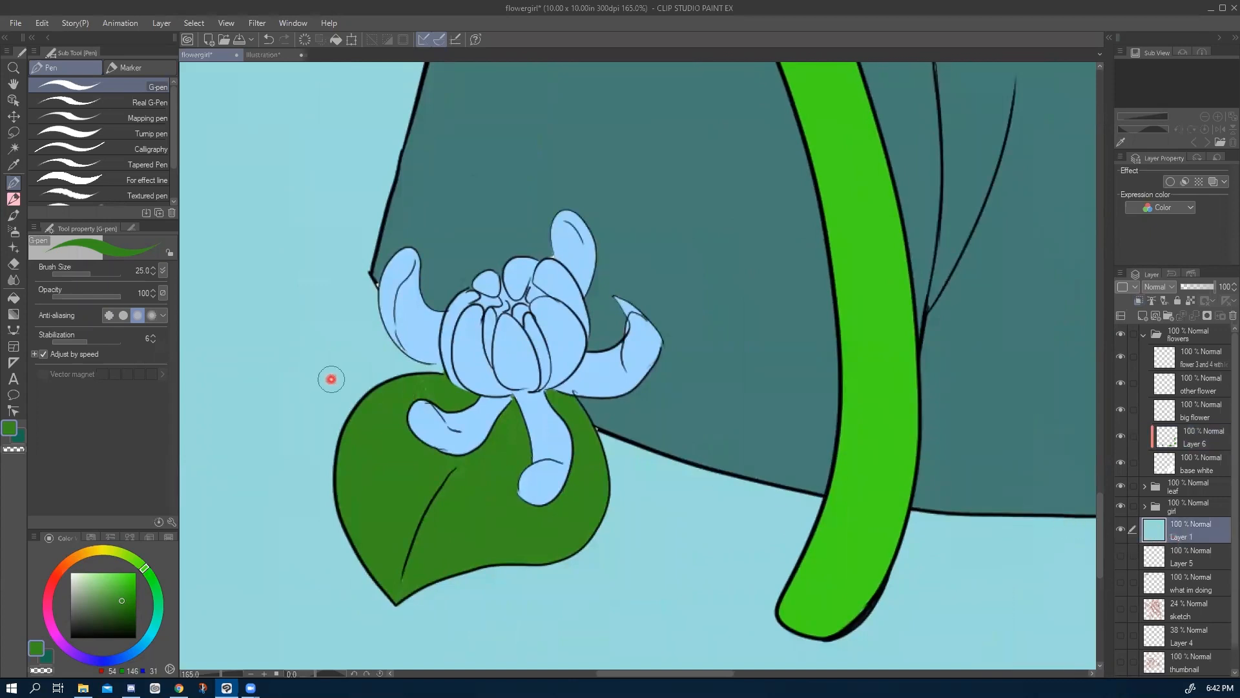
pyautogui.press('g')
pyautogui.press('g')
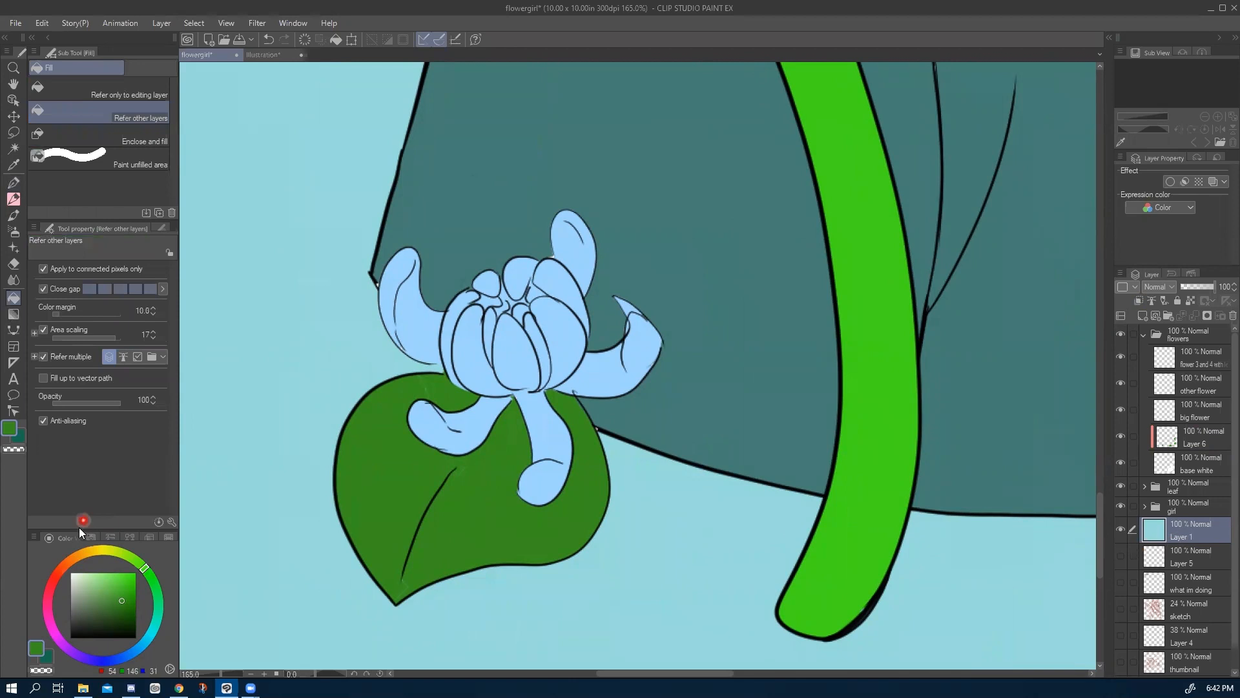
# Try filling the background with pink (RGB 244, 183, 189) instead of a pale yellow, and undo the fill.
pyautogui.moveTo(93, 553); pyautogui.dragTo(101, 548)
pyautogui.click(108, 573)
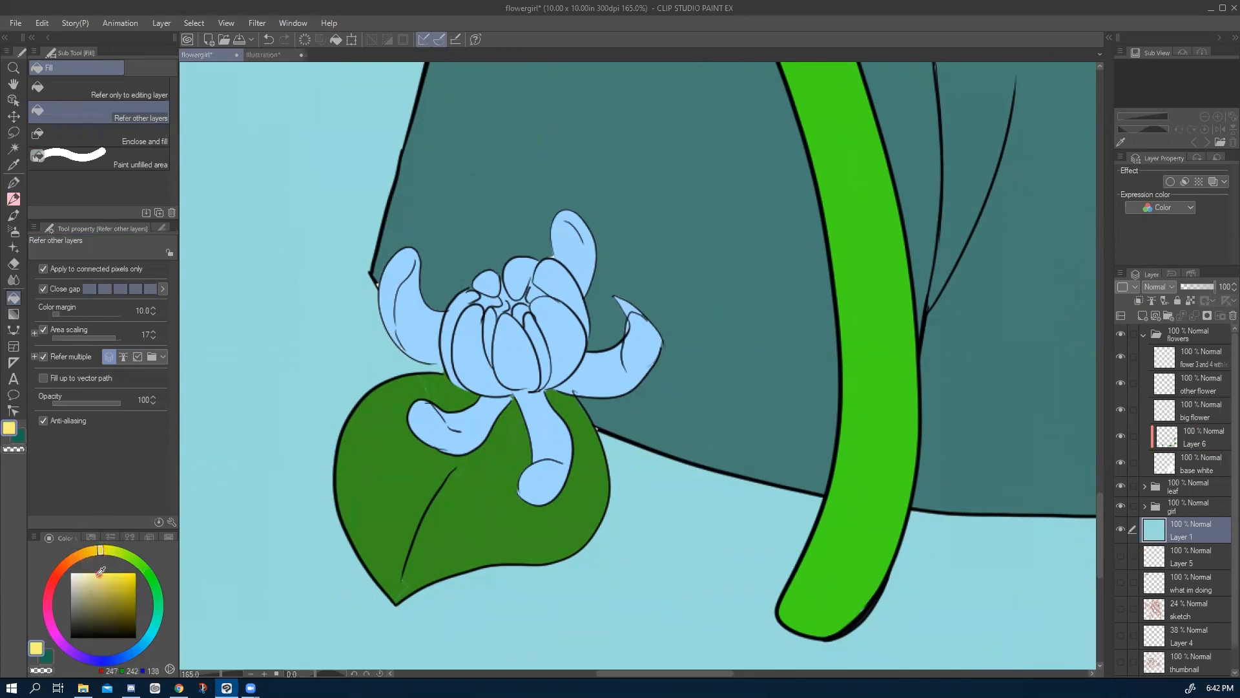
pyautogui.click(57, 573)
pyautogui.moveTo(58, 577); pyautogui.dragTo(52, 583)
pyautogui.click(88, 574)
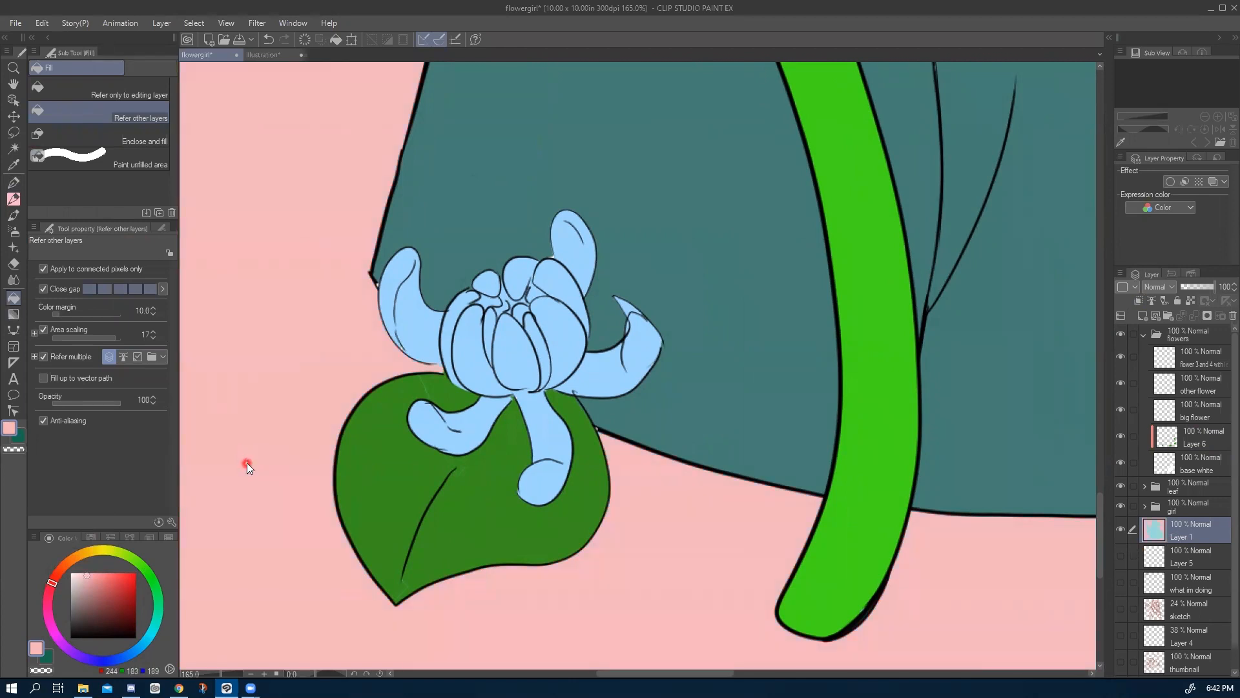
pyautogui.hotkey('ctrl', 'z')
# Turn off Refer multiple for the fill and recolour the whole background layer pale pink (RGB 255, 220, 224).
pyautogui.click(43, 357)
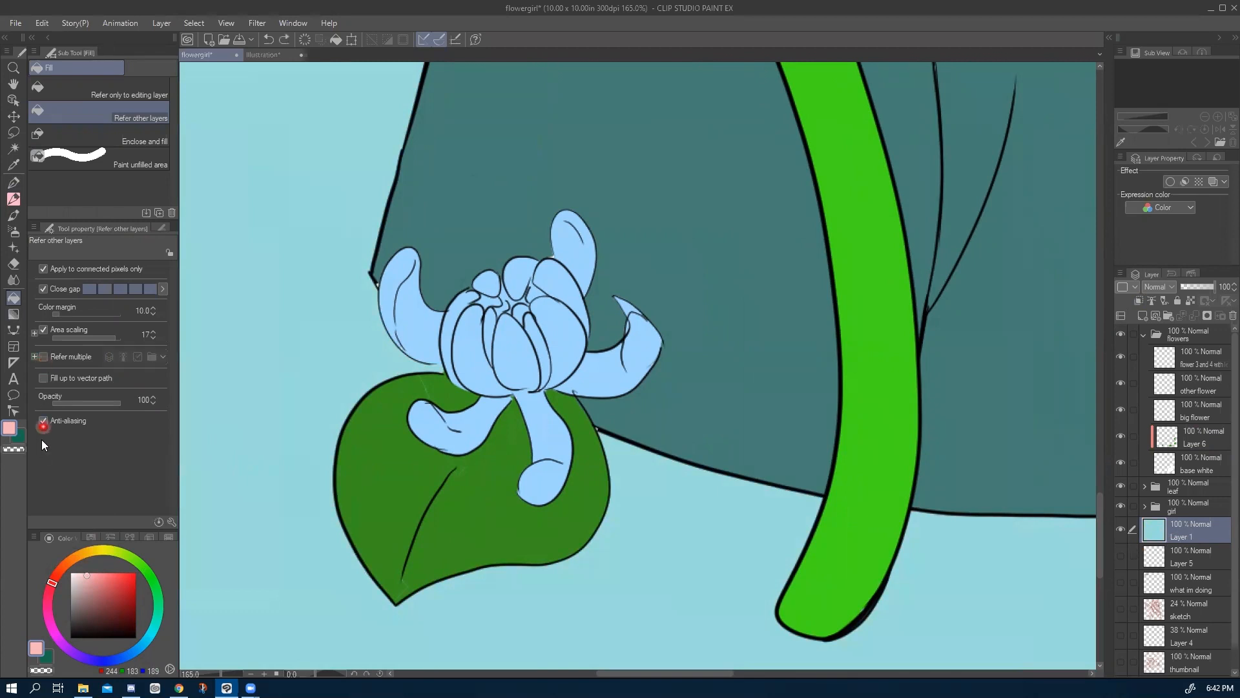
pyautogui.click(82, 567)
pyautogui.click(258, 526)
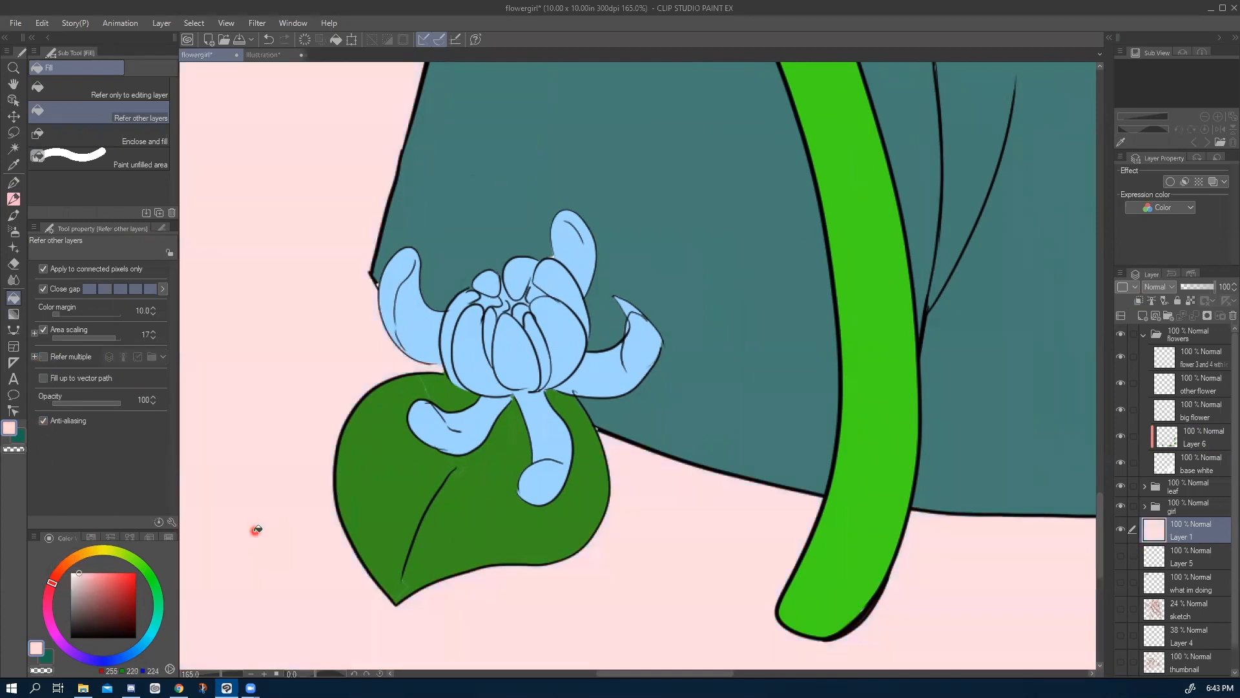
# Recolour the background on Layer 1 with a muted peach pink (RGB 232, 181, 171).
pyautogui.click(48, 594)
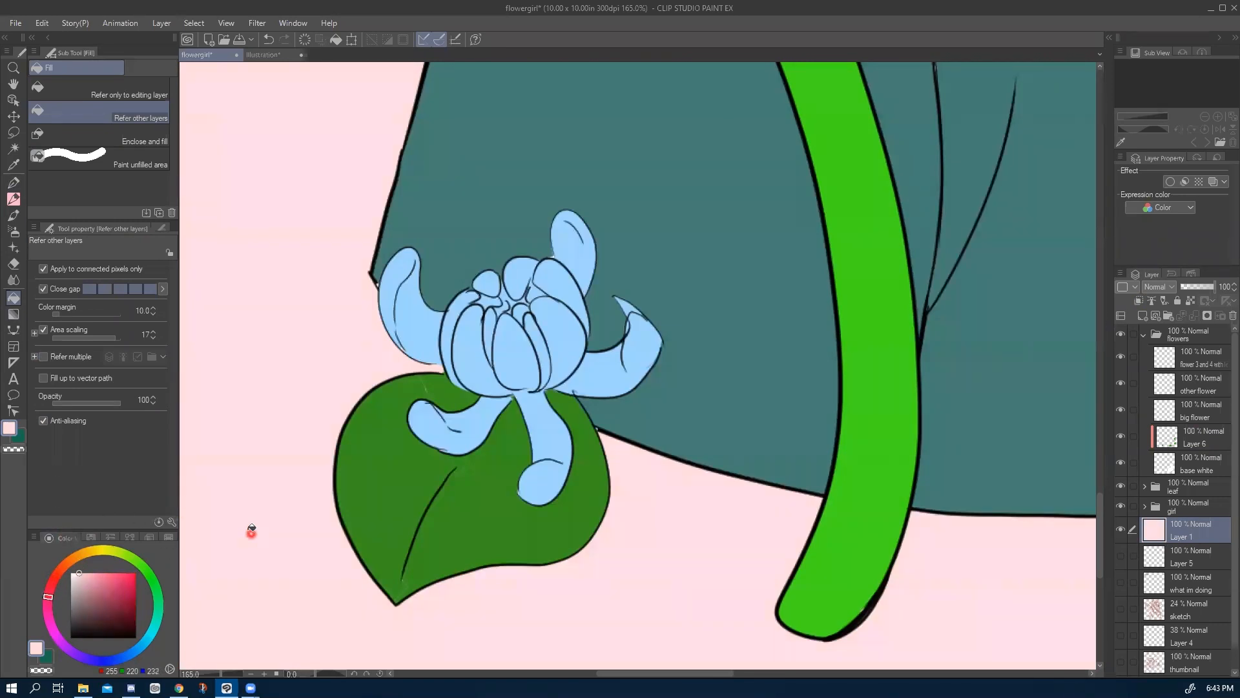
pyautogui.scroll(-5, 246, 507)
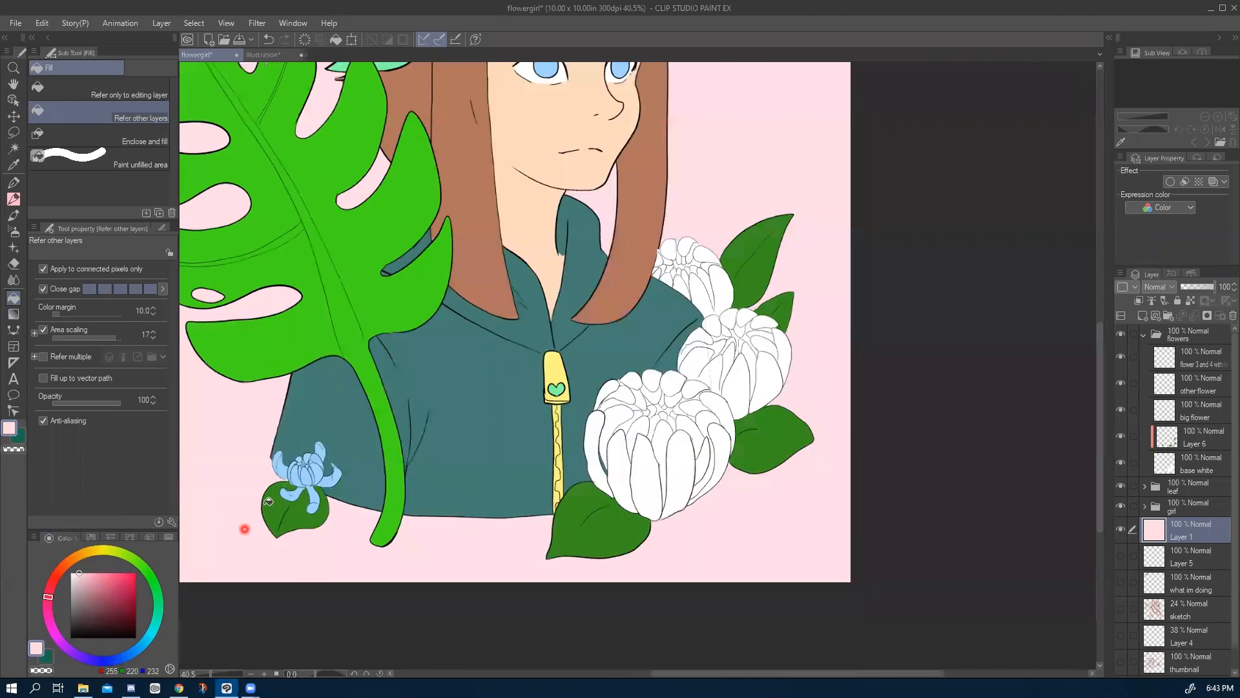
pyautogui.scroll(-3, 244, 529)
pyautogui.moveTo(285, 482); pyautogui.dragTo(457, 536)
pyautogui.click(61, 571)
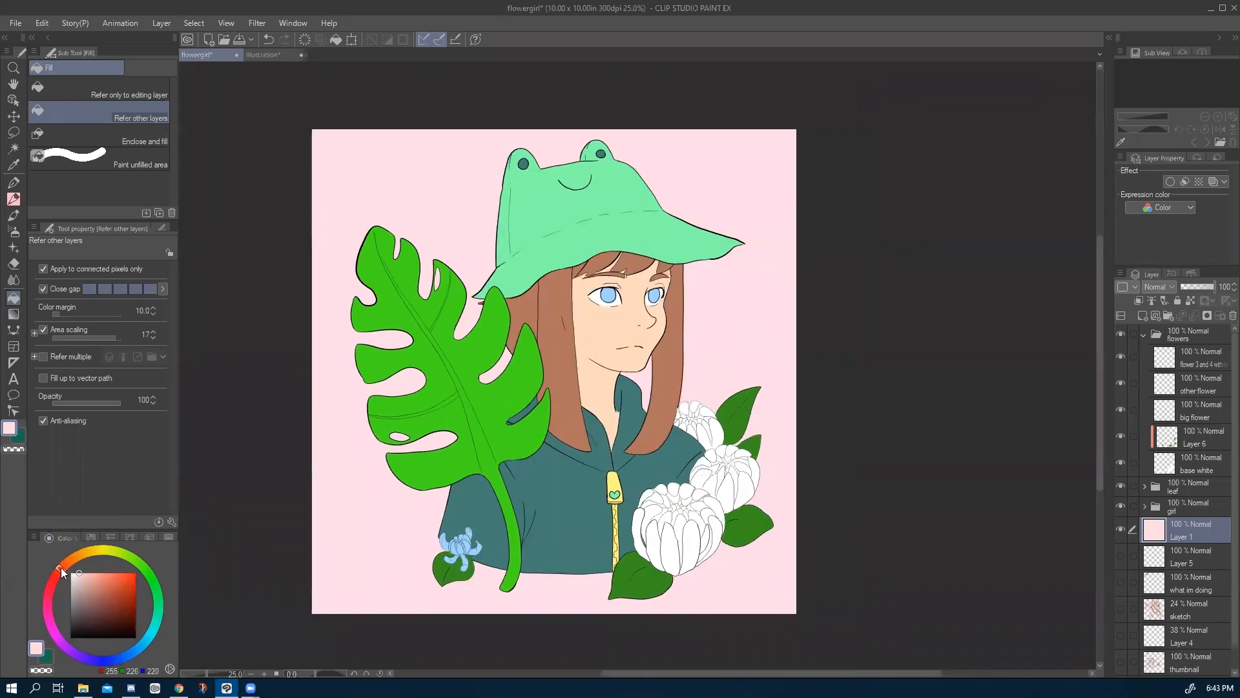
pyautogui.click(87, 578)
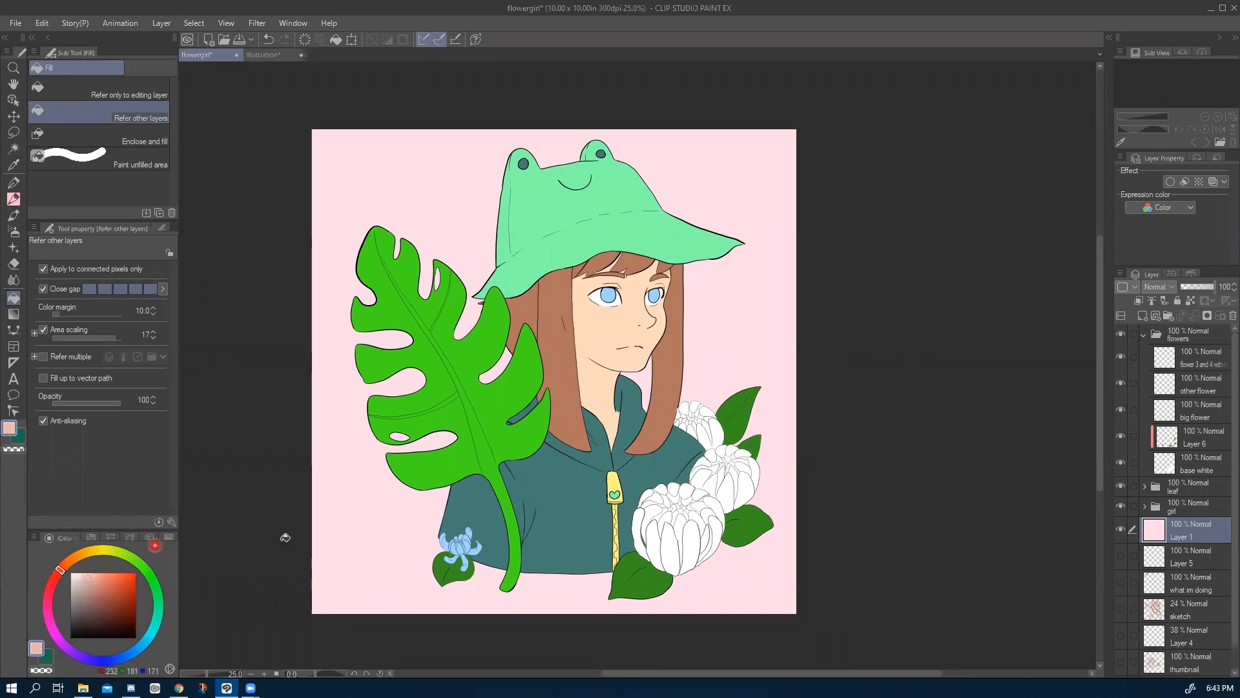
pyautogui.click(361, 576)
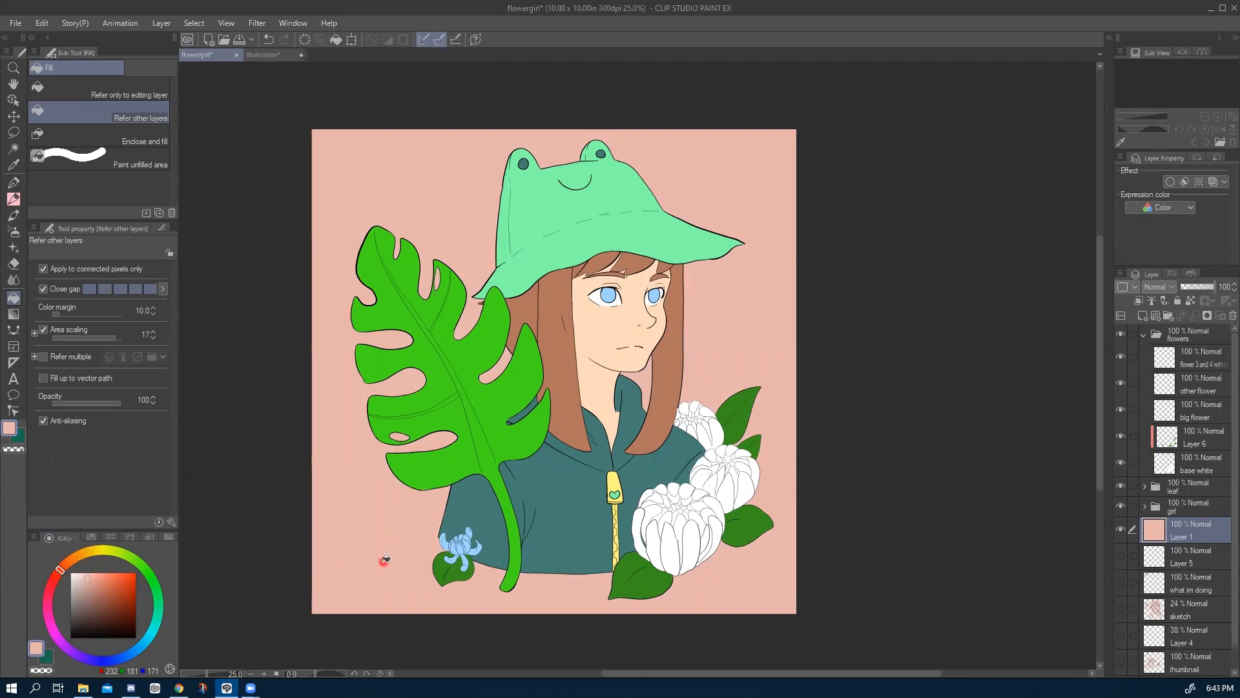
# Select Layer 6 in the flowers folder and sample the small flower's light blue (RGB 158, 215, 255).
pyautogui.scroll(1, 386, 561)
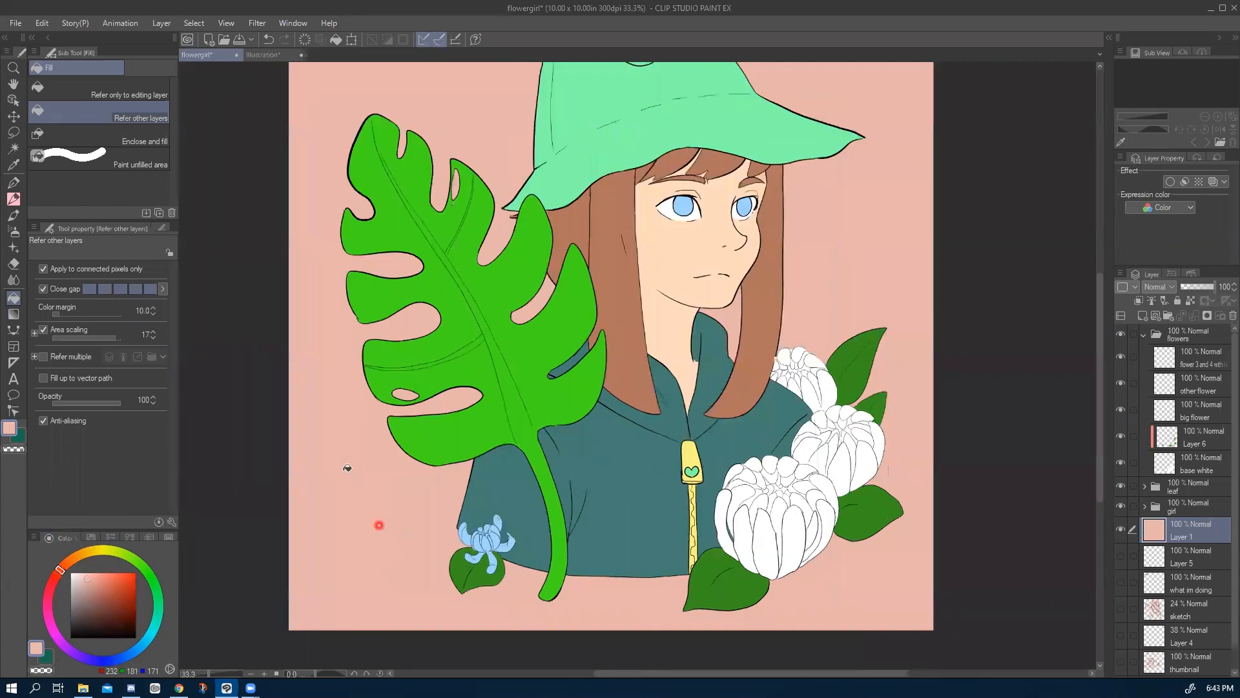
pyautogui.click(1187, 486)
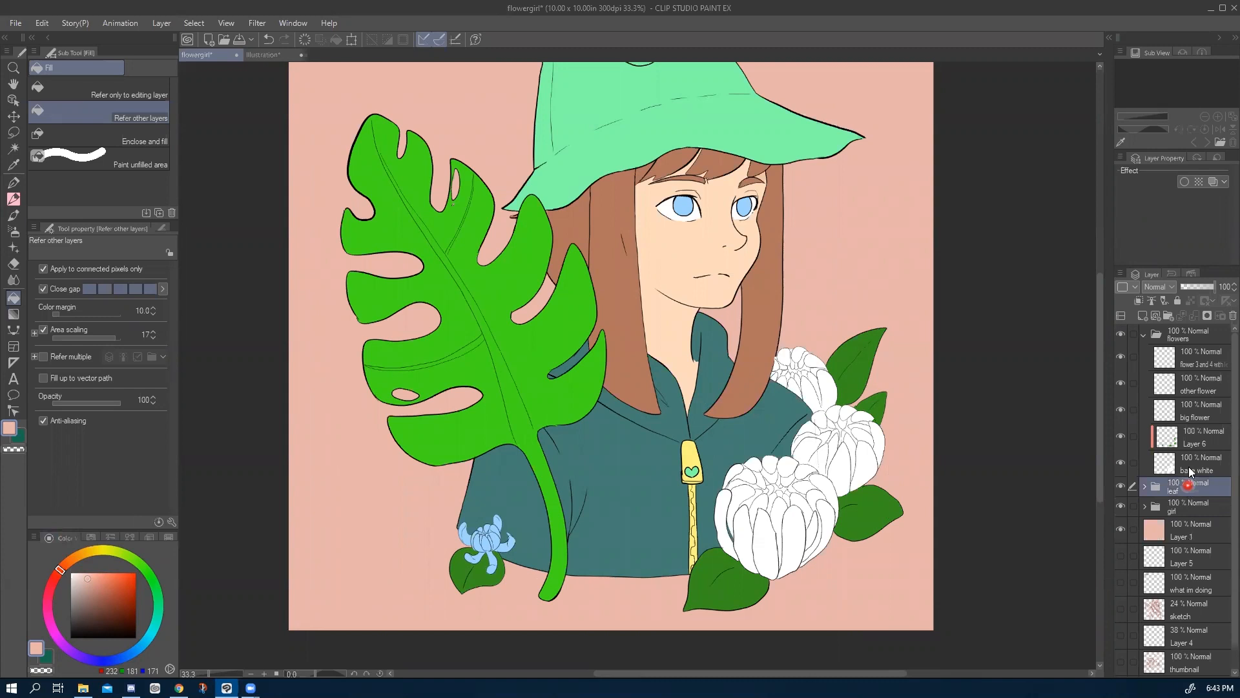
pyautogui.click(1200, 439)
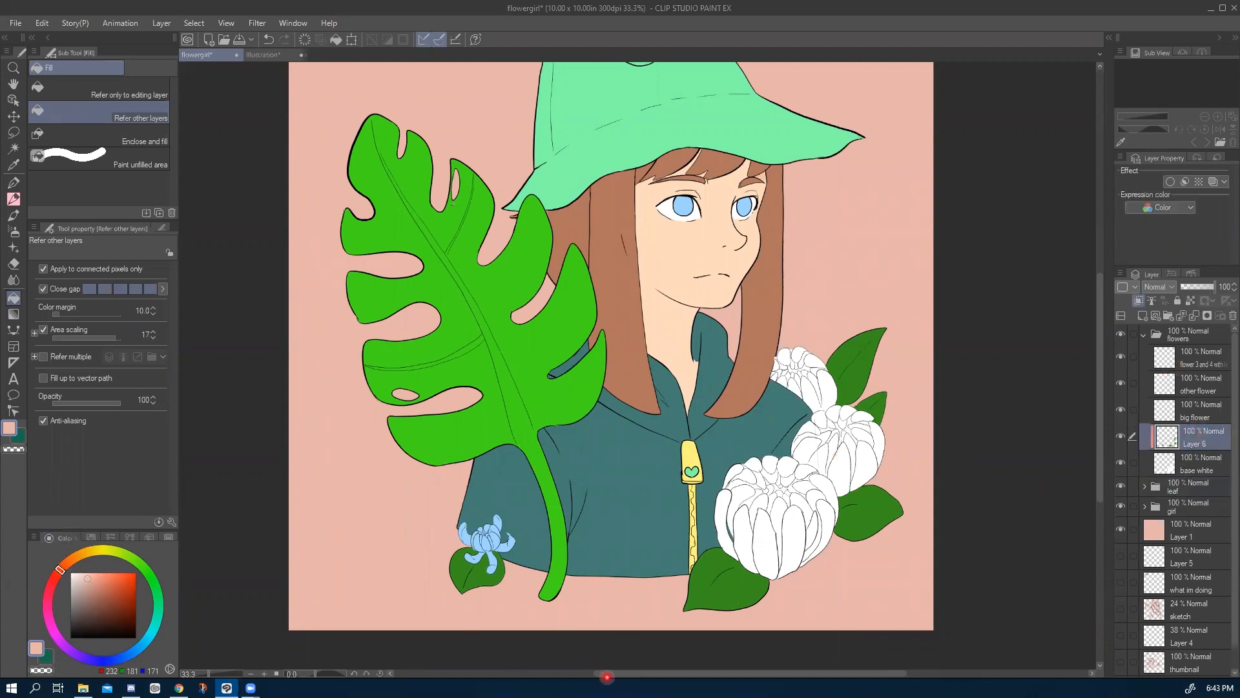
pyautogui.moveTo(611, 672); pyautogui.dragTo(660, 672)
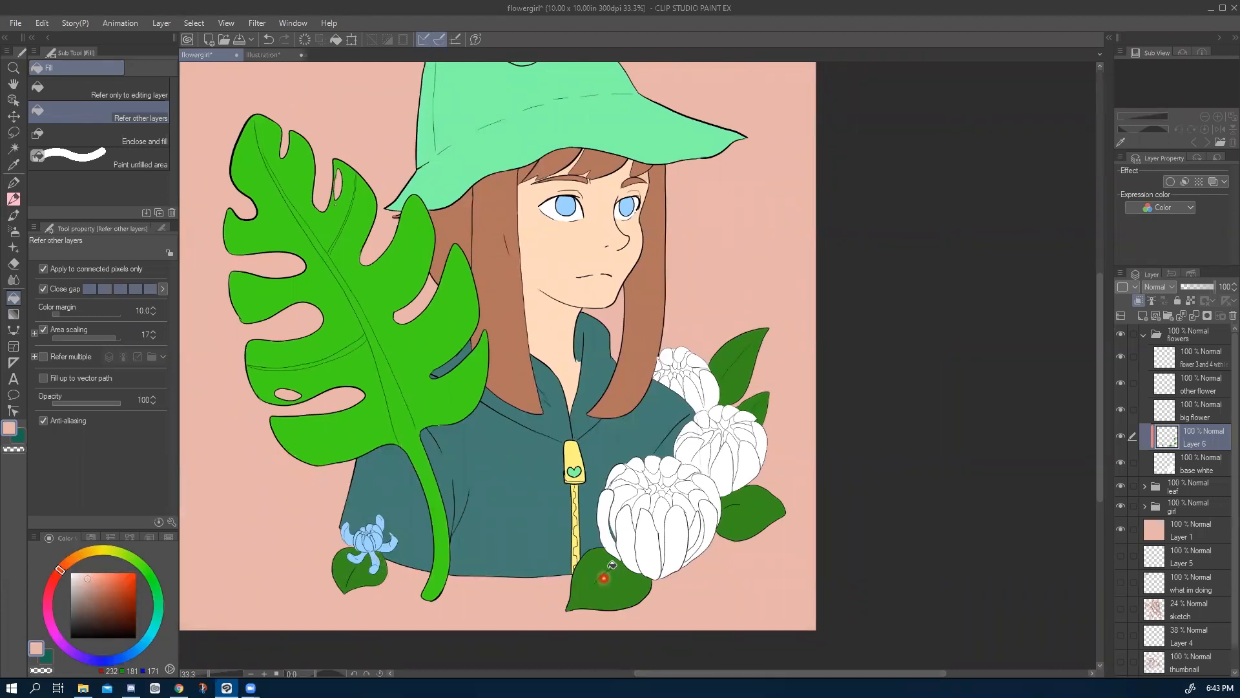
pyautogui.scroll(3, 612, 566)
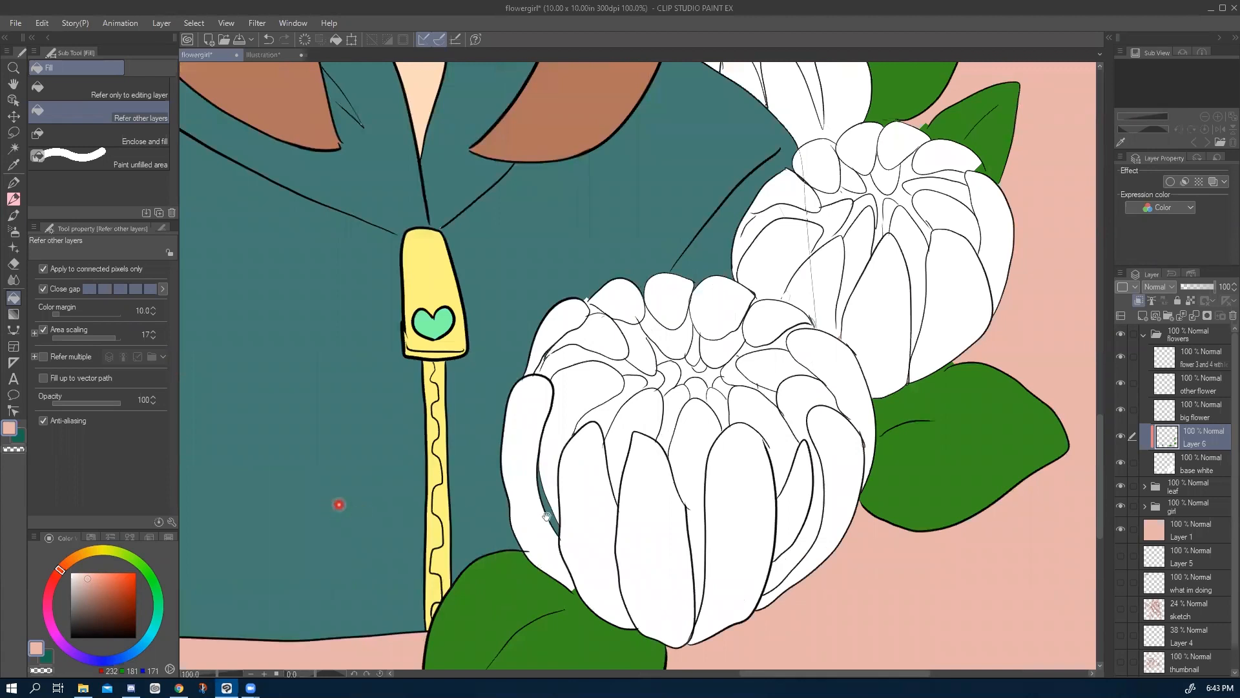
pyautogui.moveTo(338, 505); pyautogui.dragTo(650, 526)
pyautogui.moveTo(307, 531); pyautogui.dragTo(533, 503)
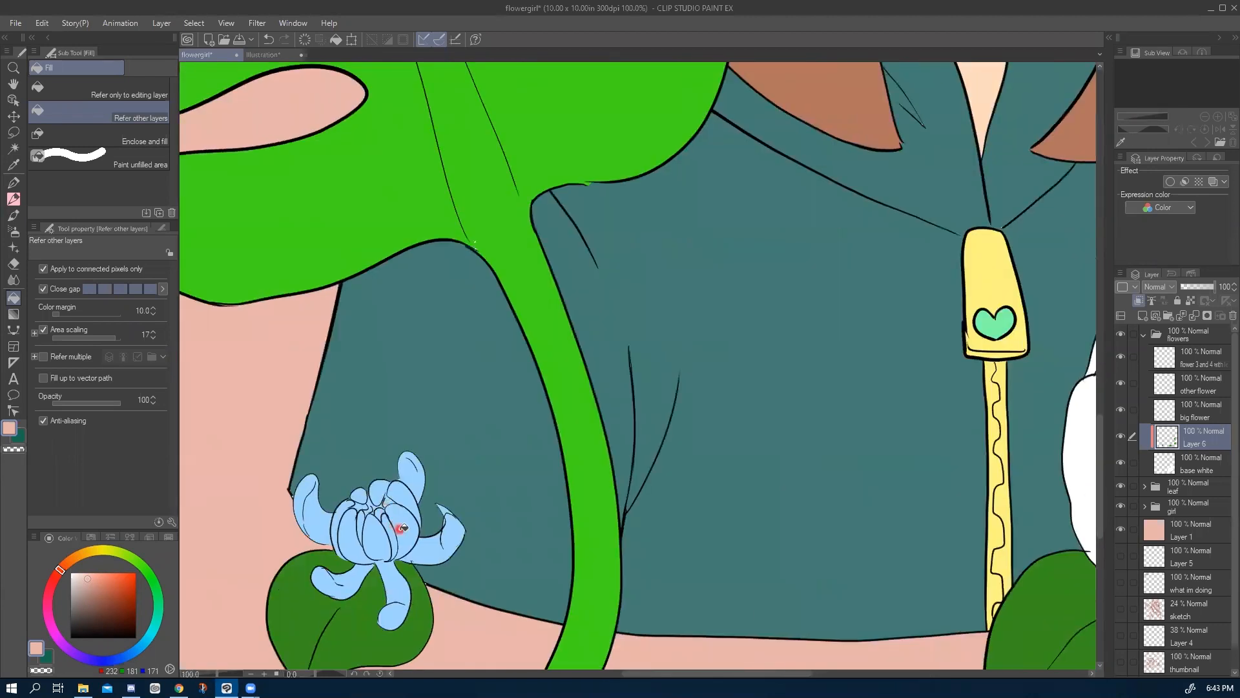
pyautogui.press('i')
pyautogui.click(405, 516)
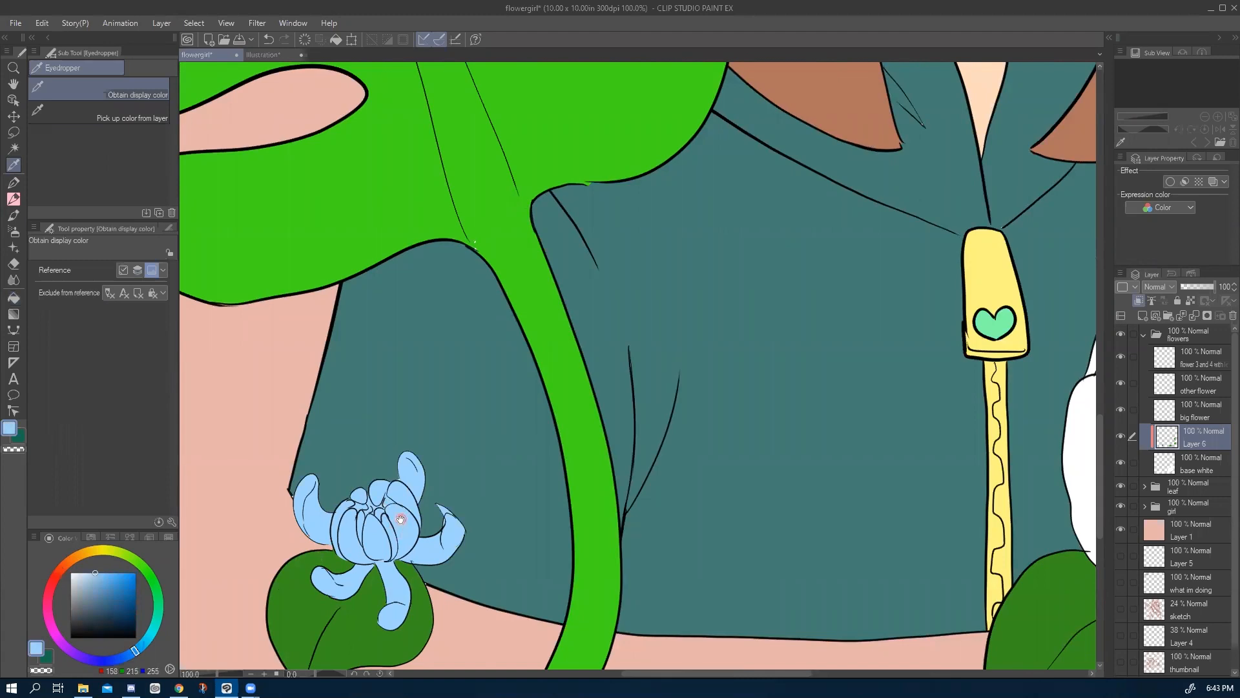
# Try filling the large front flower with the light blue, undo the fill, and turn on Refer multiple for the Fill tool.
pyautogui.moveTo(783, 518); pyautogui.dragTo(311, 471)
pyautogui.moveTo(436, 486); pyautogui.dragTo(246, 520)
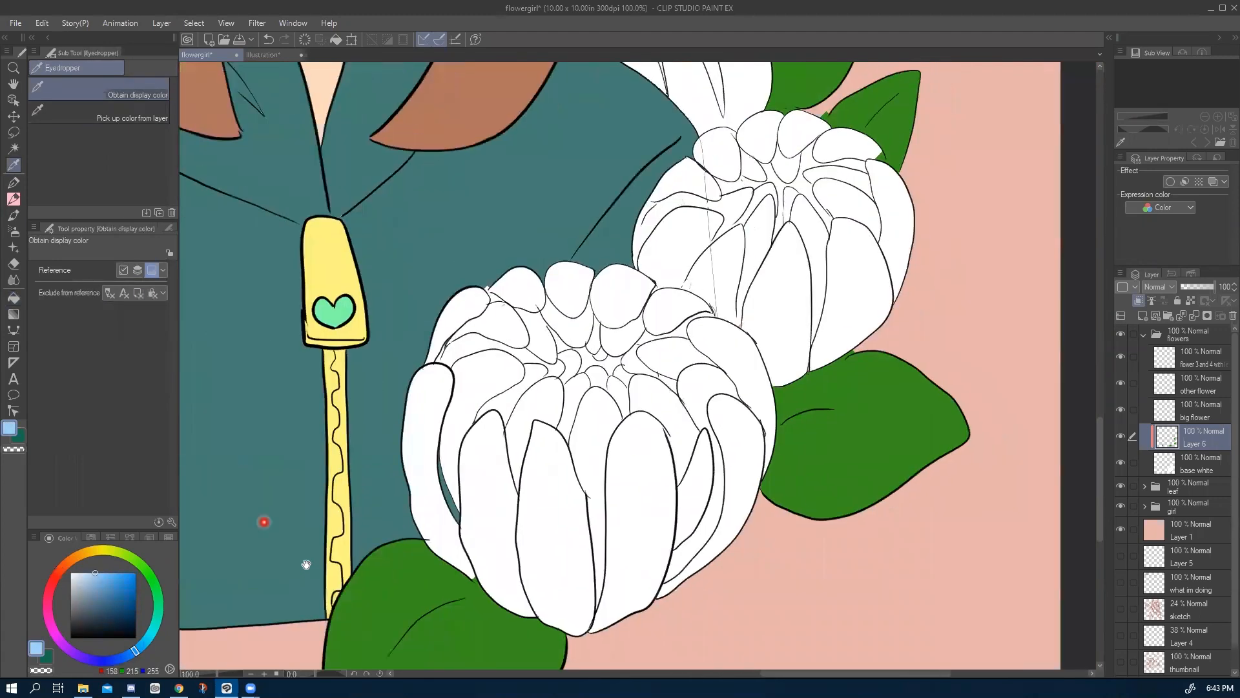
pyautogui.moveTo(397, 469); pyautogui.dragTo(395, 506)
pyautogui.press('g')
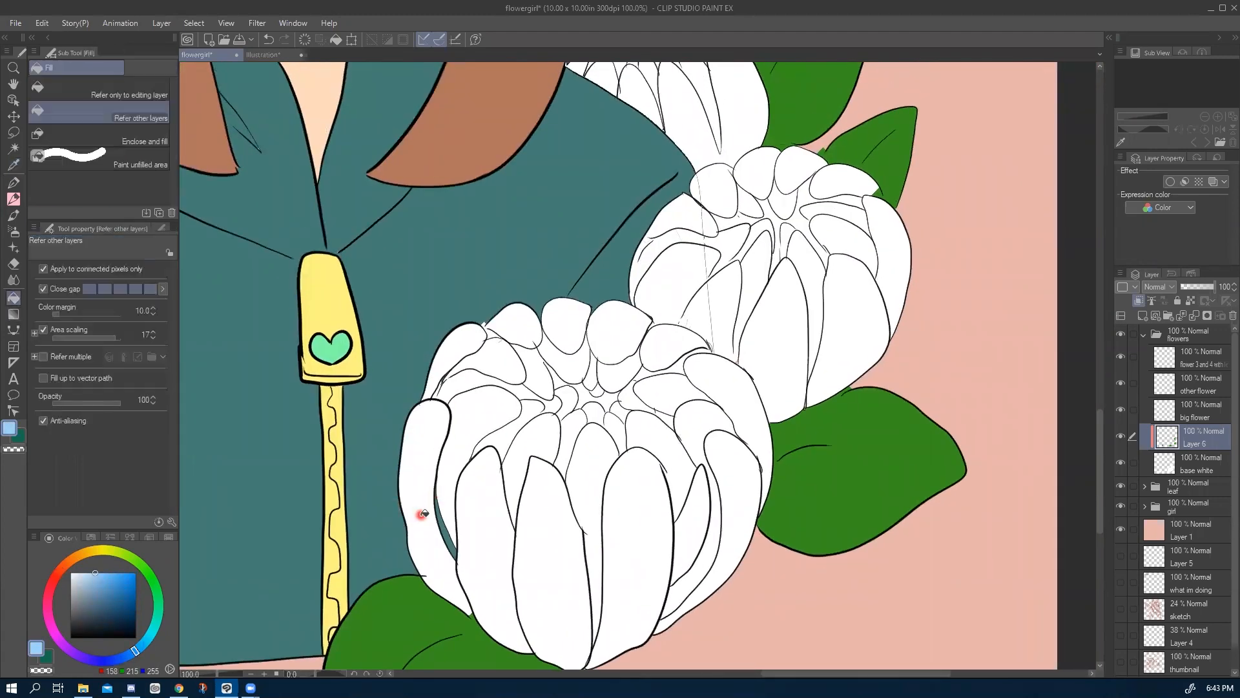
pyautogui.click(421, 537)
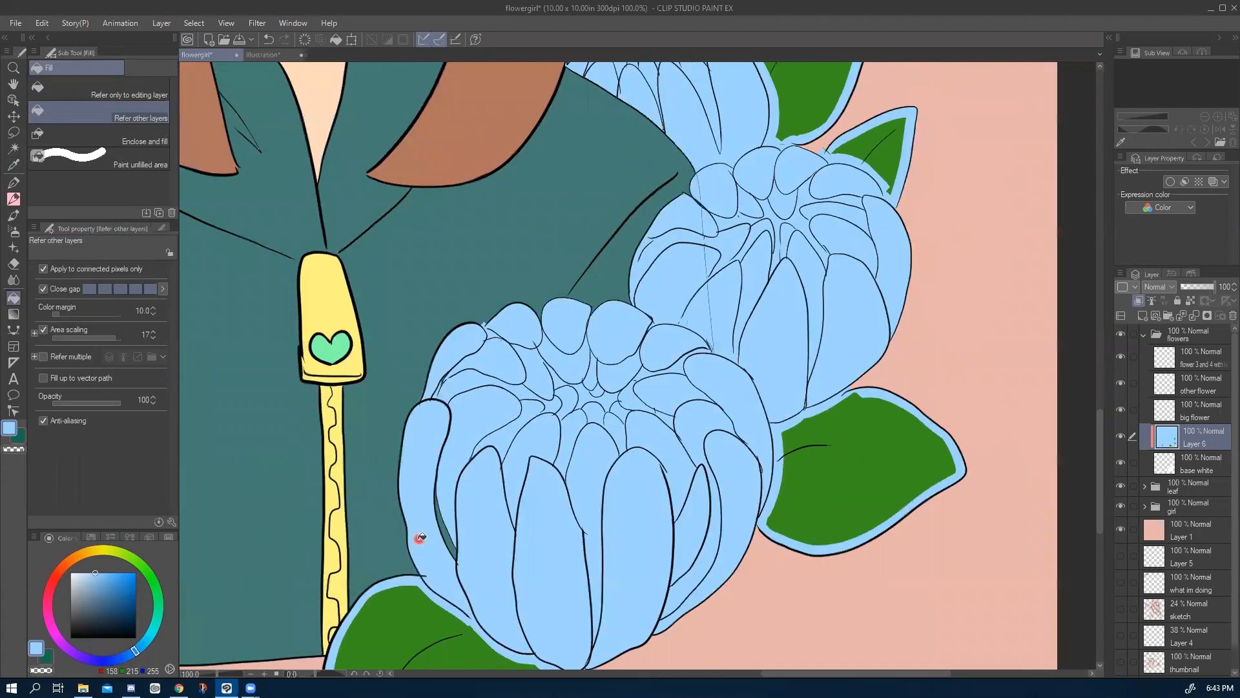
pyautogui.hotkey('ctrl', 'z')
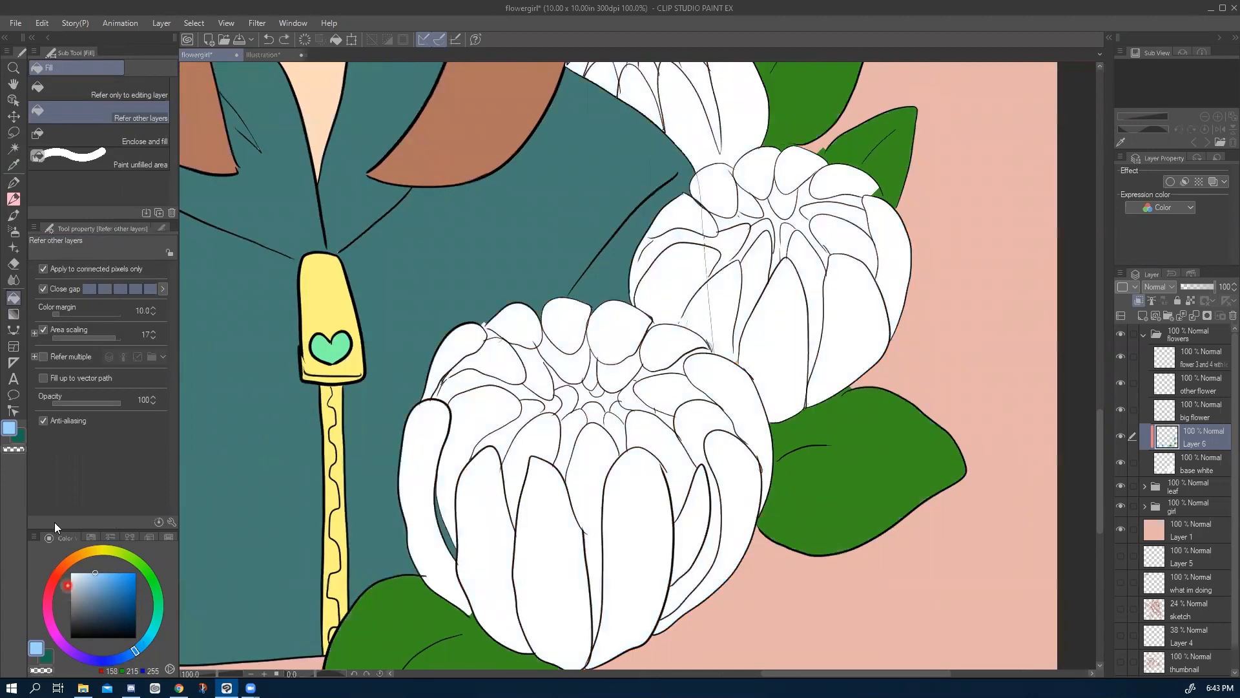
pyautogui.click(43, 357)
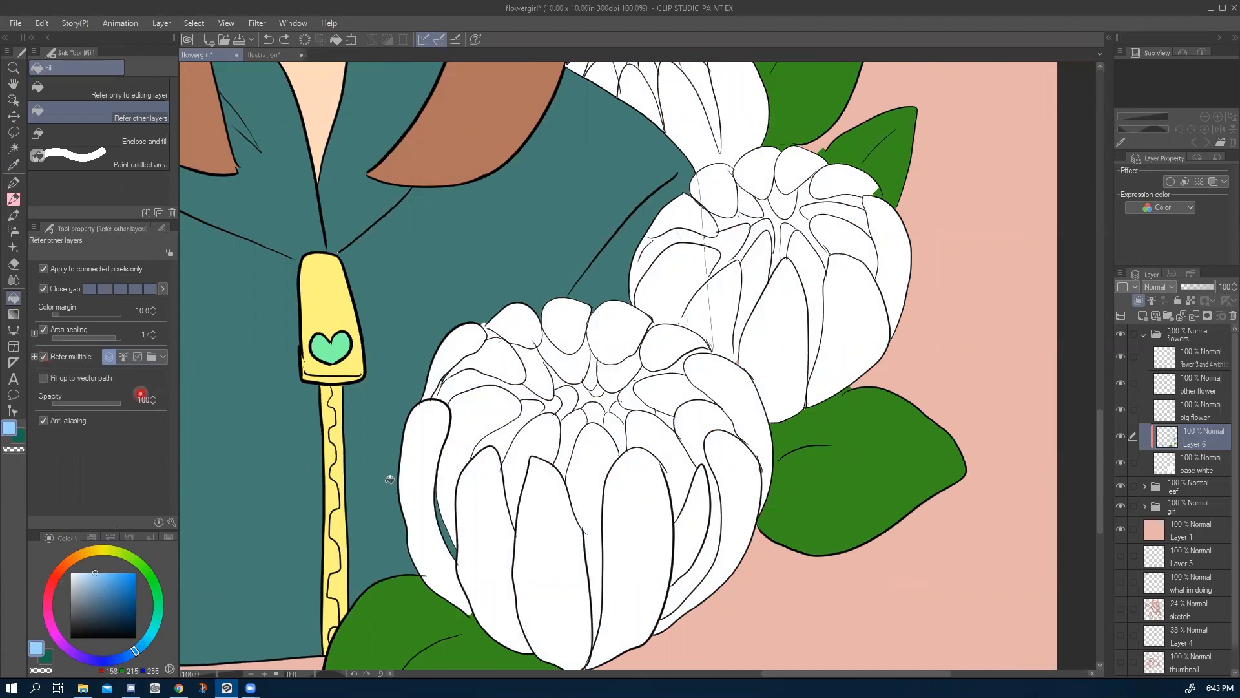
# Fill the petals along the left side of the large front flower with light blue.
pyautogui.click(446, 509)
pyautogui.click(487, 549)
pyautogui.click(456, 473)
pyautogui.click(450, 355)
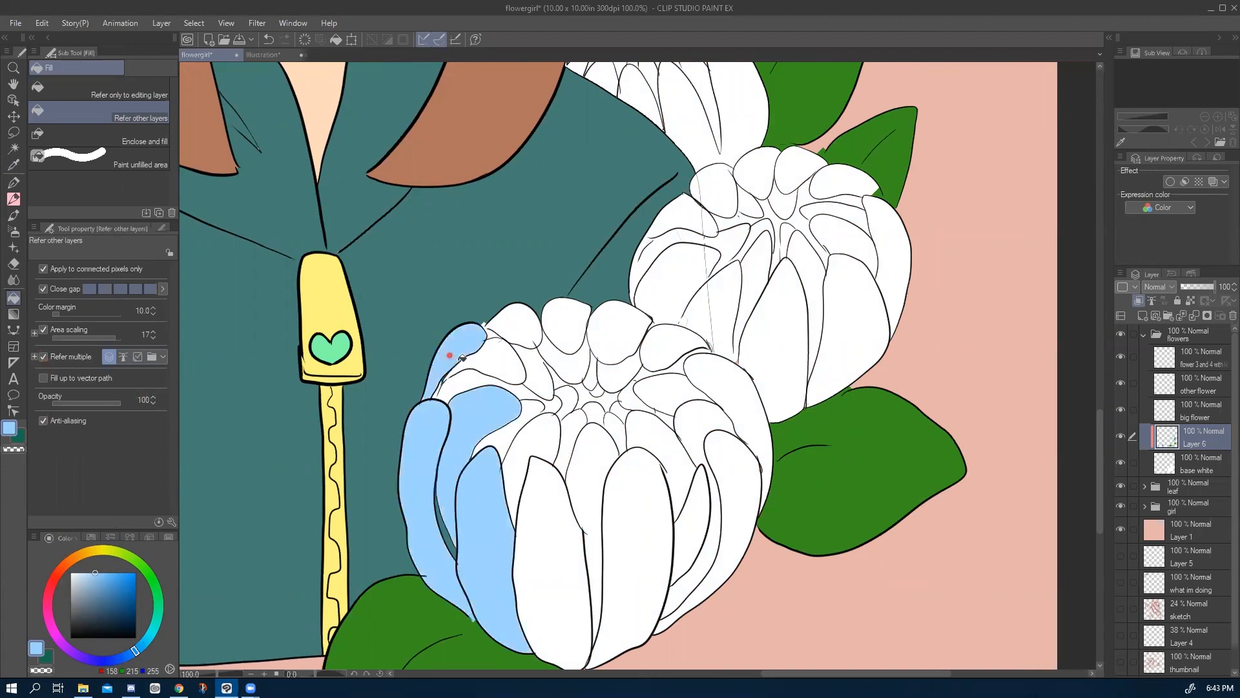
pyautogui.click(482, 359)
pyautogui.click(474, 375)
pyautogui.click(505, 332)
pyautogui.click(536, 376)
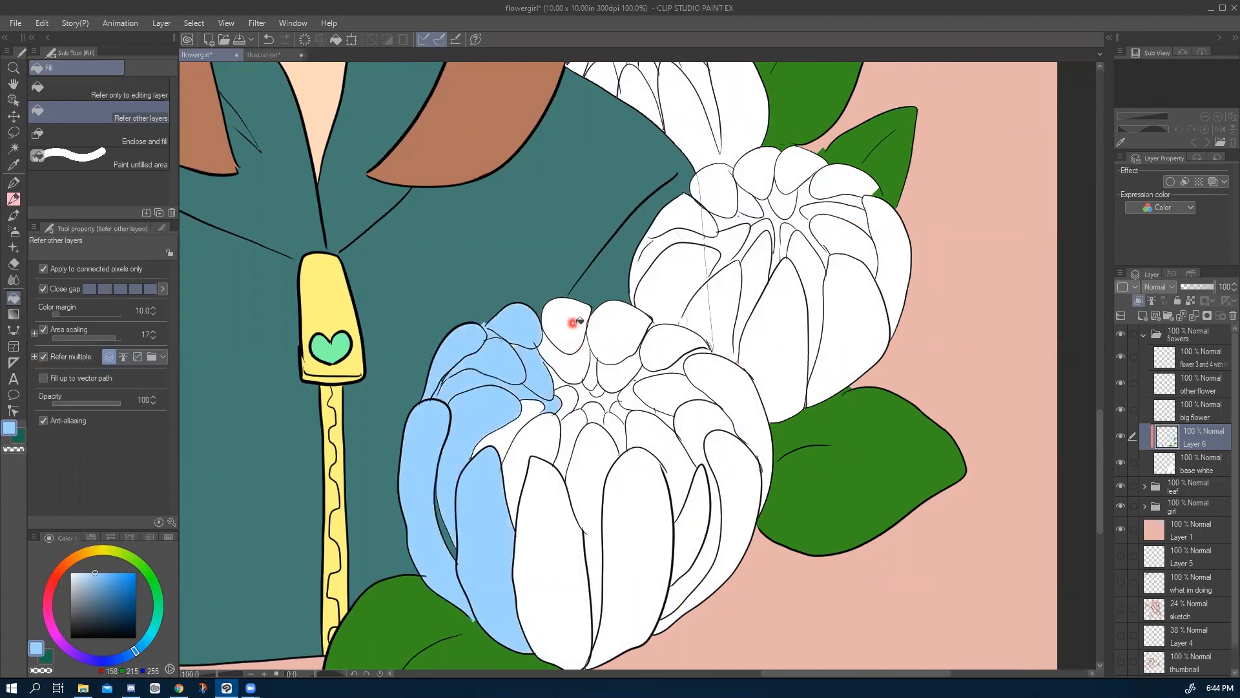
# Fill the large flower's back petals, outer right petals and long front petals with light blue.
pyautogui.click(573, 322)
pyautogui.click(620, 324)
pyautogui.click(665, 347)
pyautogui.click(714, 376)
pyautogui.click(739, 505)
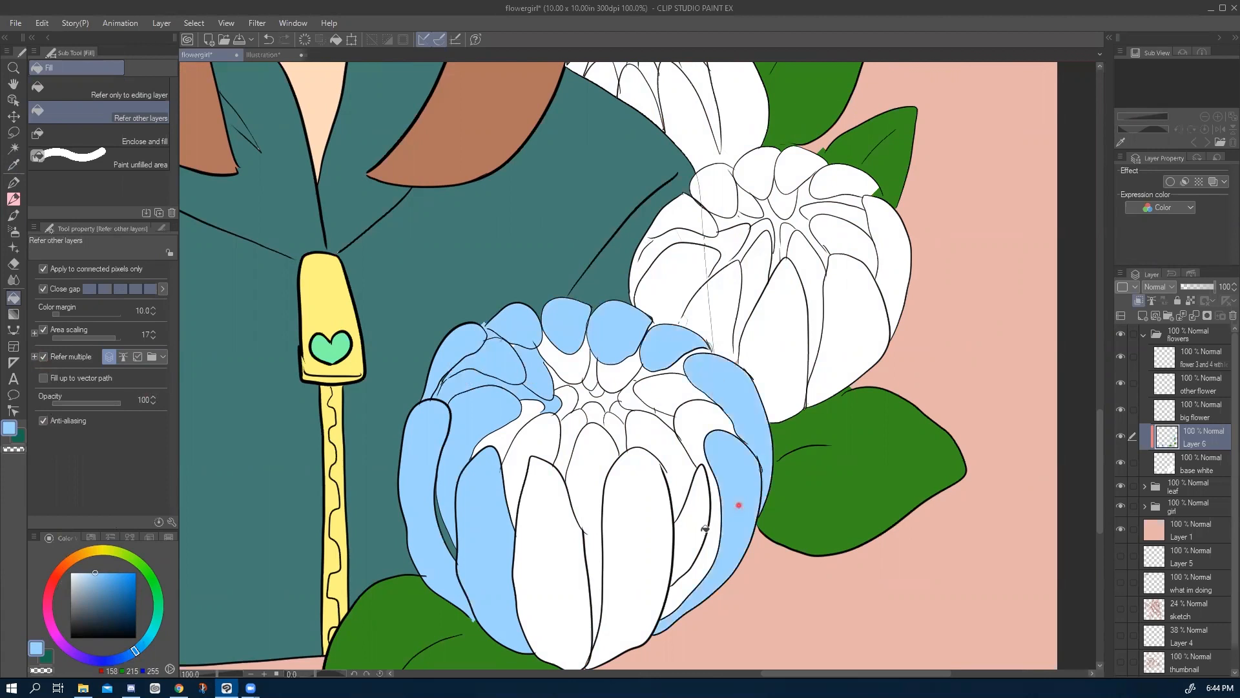
pyautogui.click(684, 589)
pyautogui.click(642, 614)
pyautogui.click(537, 602)
# Fill the large flower's small inner petals left of and behind its centre with light blue.
pyautogui.click(507, 452)
pyautogui.click(531, 447)
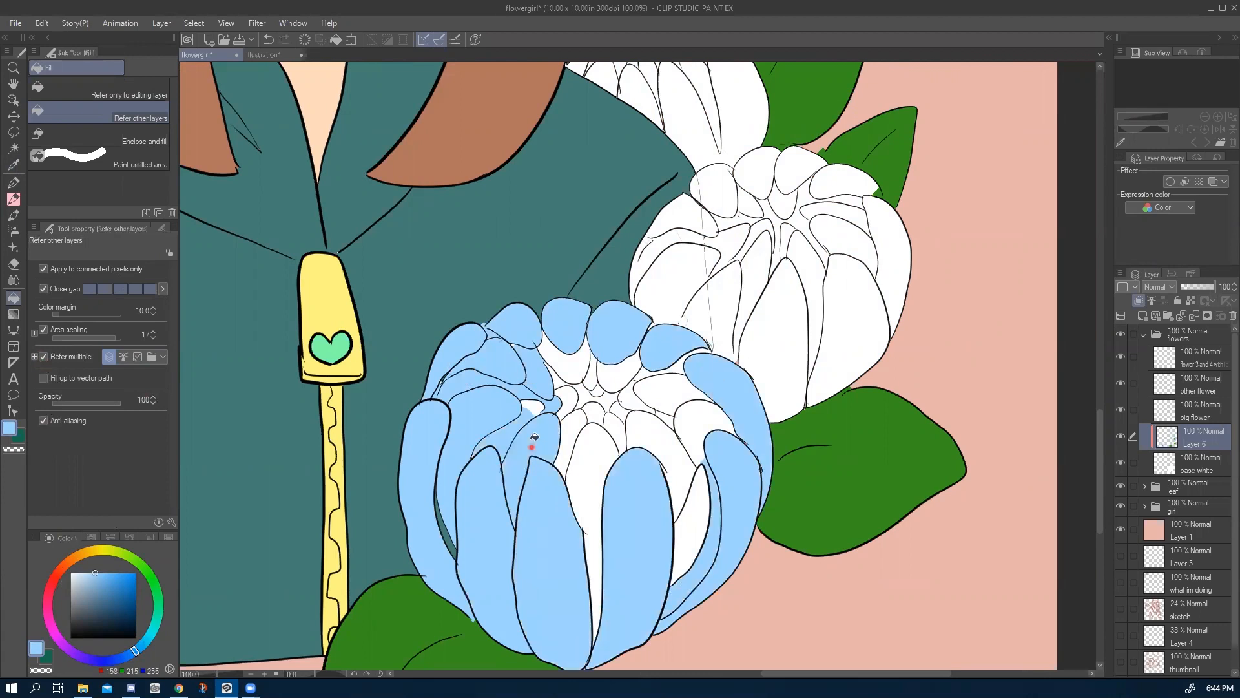
pyautogui.click(536, 412)
pyautogui.click(585, 469)
pyautogui.click(565, 401)
pyautogui.click(528, 370)
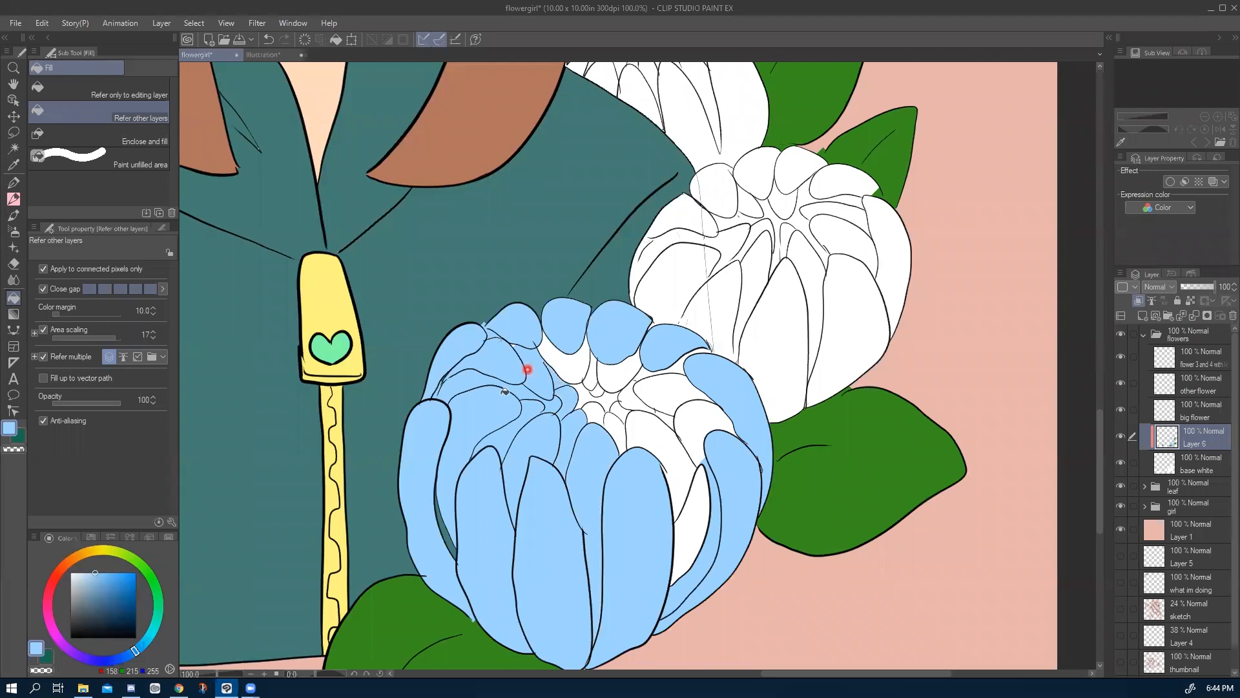
pyautogui.click(566, 357)
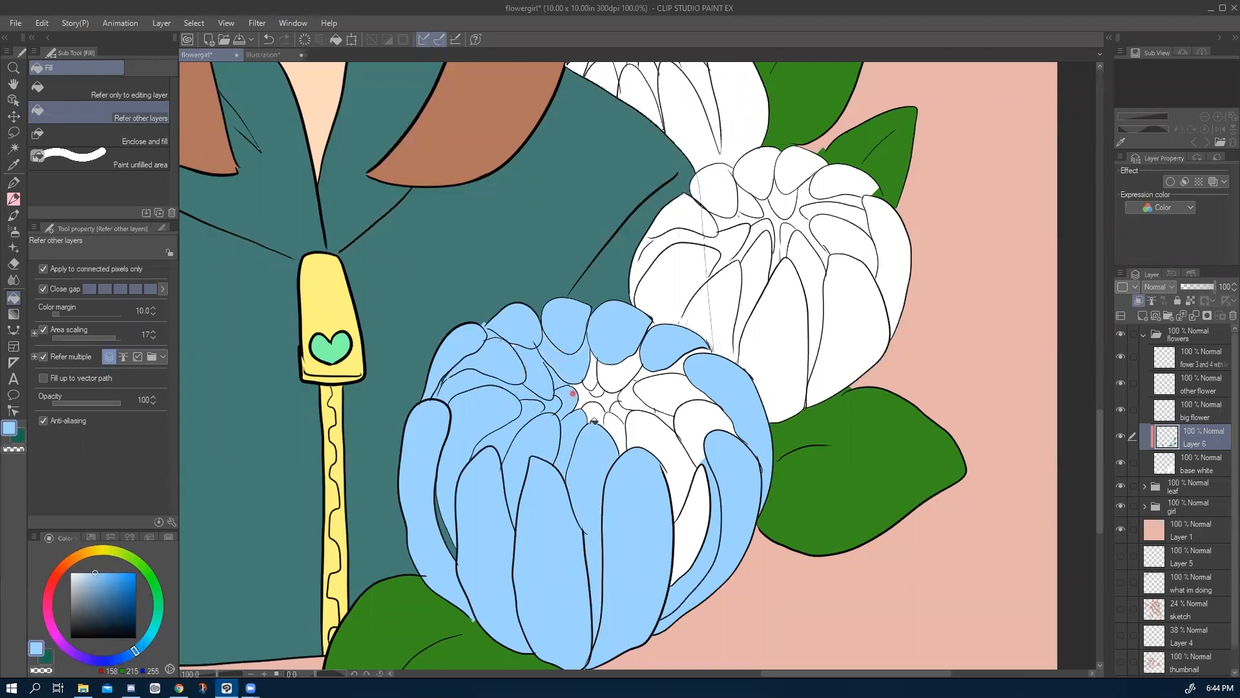
# Fill the large flower's remaining white centre pieces and inner right petals with light blue.
pyautogui.click(595, 419)
pyautogui.click(617, 430)
pyautogui.click(632, 429)
pyautogui.click(648, 399)
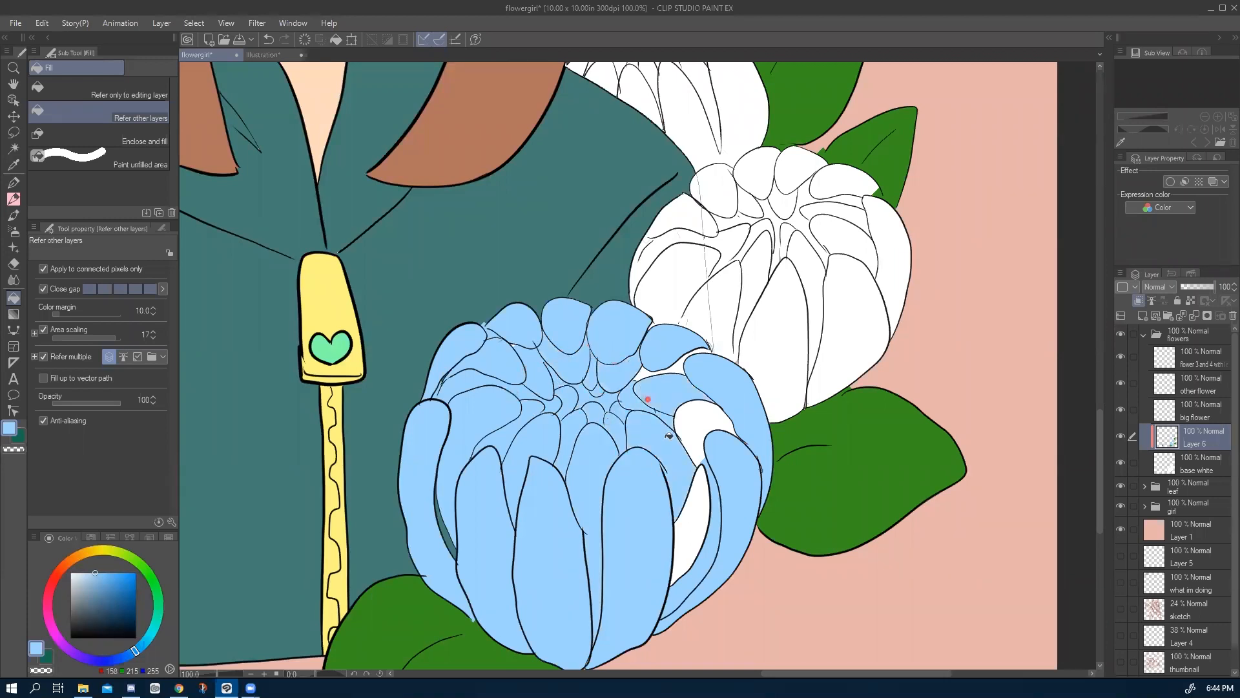
pyautogui.click(649, 354)
pyautogui.click(696, 430)
pyautogui.click(685, 544)
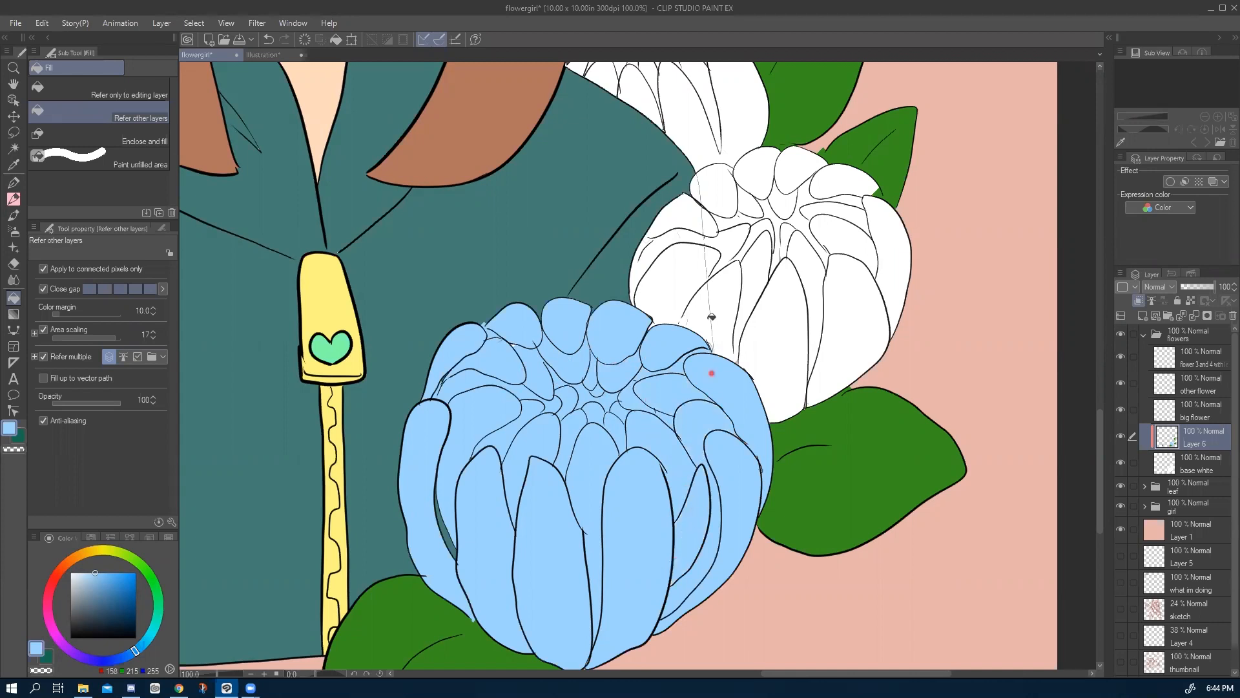
# Fill the long front petals of the middle flower with light blue.
pyautogui.click(694, 316)
pyautogui.click(665, 284)
pyautogui.click(756, 336)
pyautogui.click(714, 262)
pyautogui.click(756, 272)
pyautogui.click(850, 275)
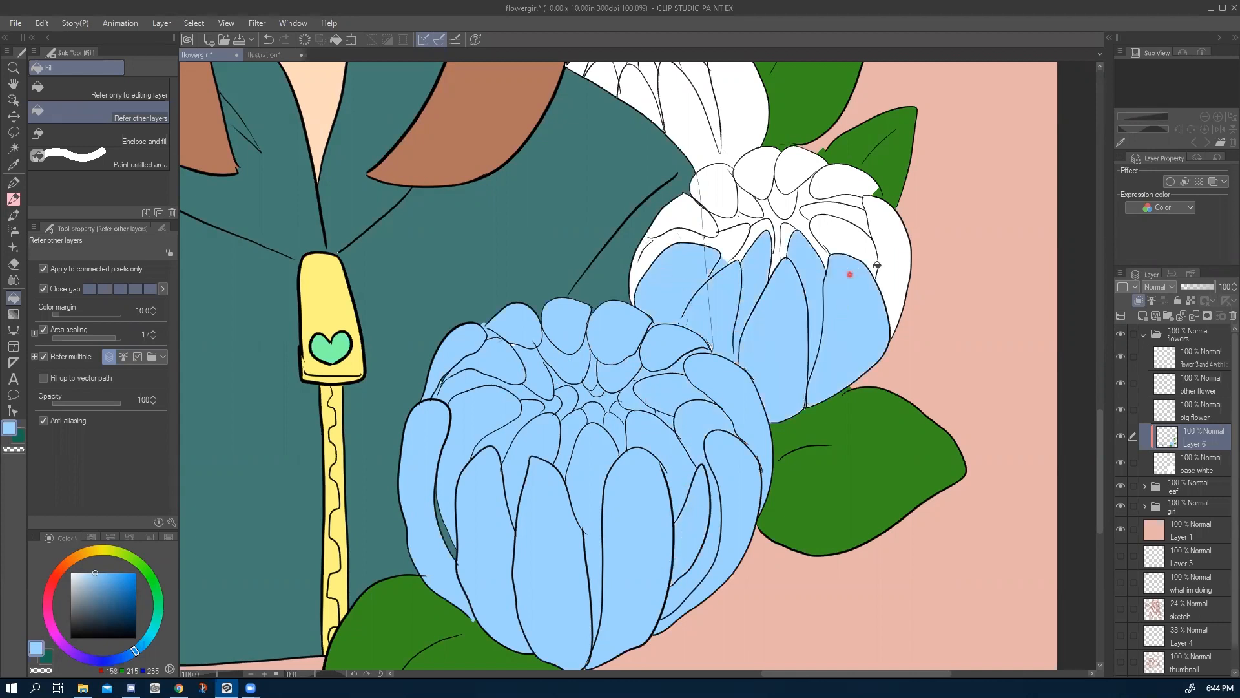
# Fill the middle flower's right-side petals and upper back petals with light blue.
pyautogui.click(889, 255)
pyautogui.click(852, 229)
pyautogui.click(818, 245)
pyautogui.click(843, 211)
pyautogui.click(844, 183)
pyautogui.click(805, 194)
pyautogui.click(790, 169)
pyautogui.click(756, 170)
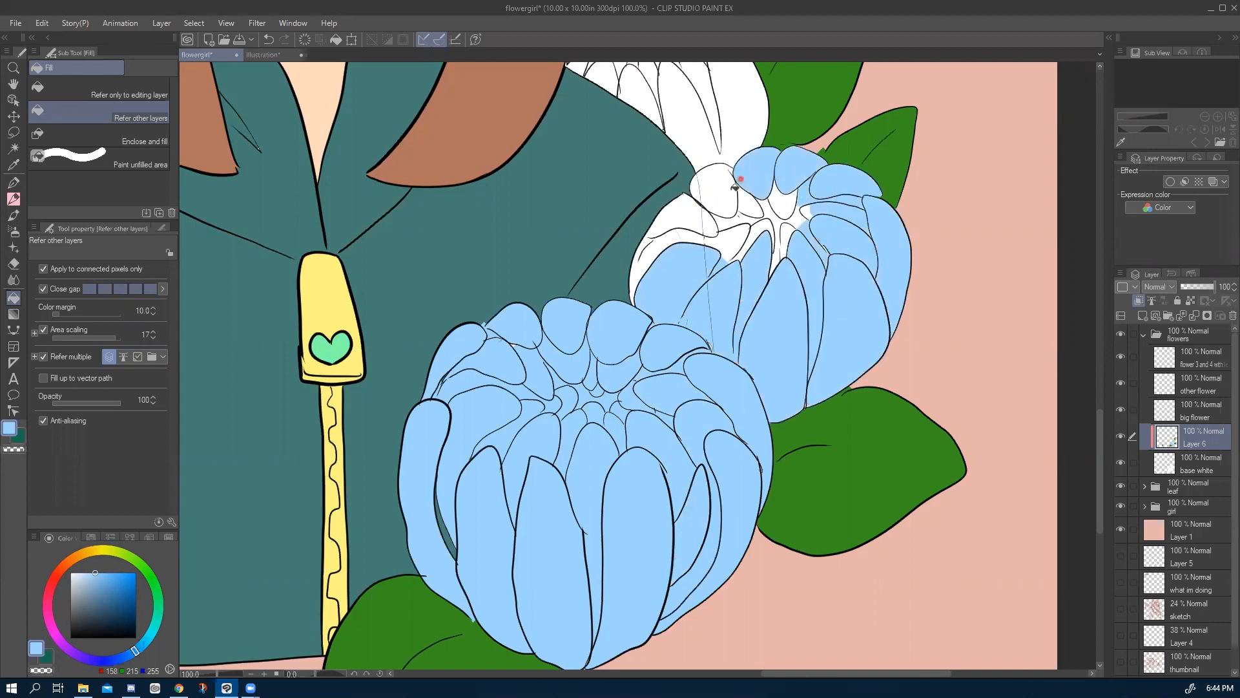
# Fill the petals along the middle flower's left side with light blue.
pyautogui.click(714, 189)
pyautogui.click(672, 220)
pyautogui.click(656, 252)
pyautogui.click(634, 275)
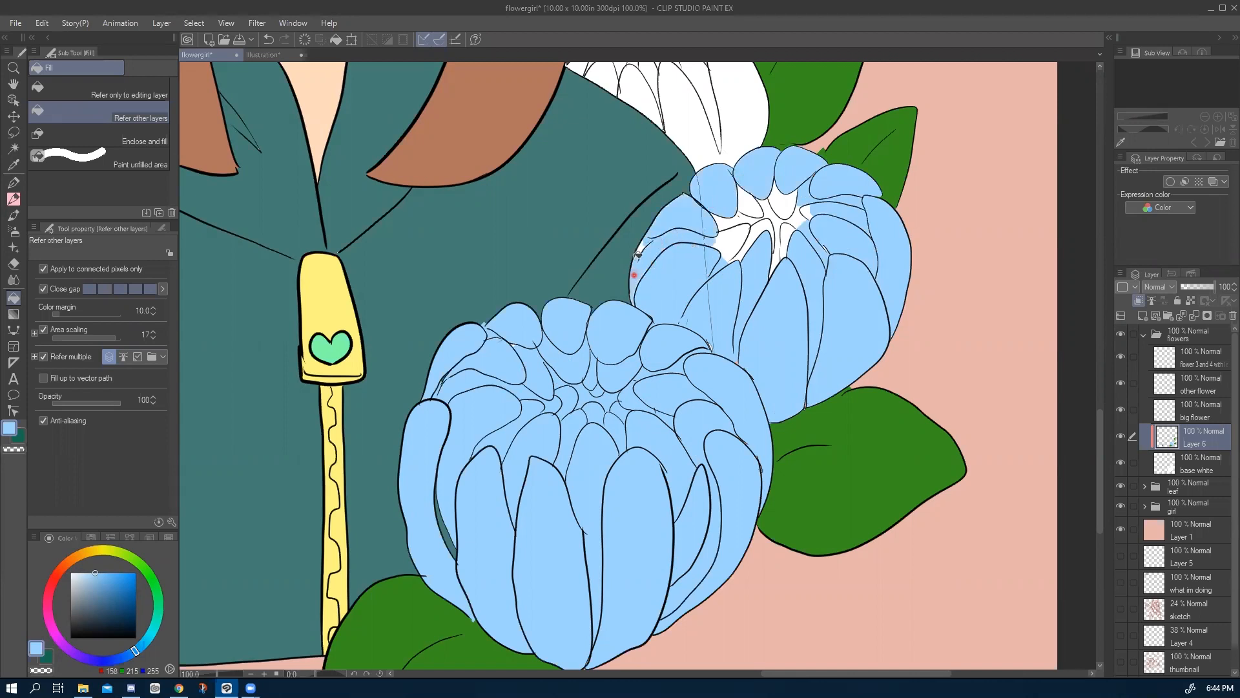
# Fill the small white pieces around the middle flower's centre with light blue.
pyautogui.click(731, 242)
pyautogui.click(745, 249)
pyautogui.click(738, 222)
pyautogui.click(750, 204)
pyautogui.click(763, 231)
pyautogui.click(776, 223)
pyautogui.click(777, 257)
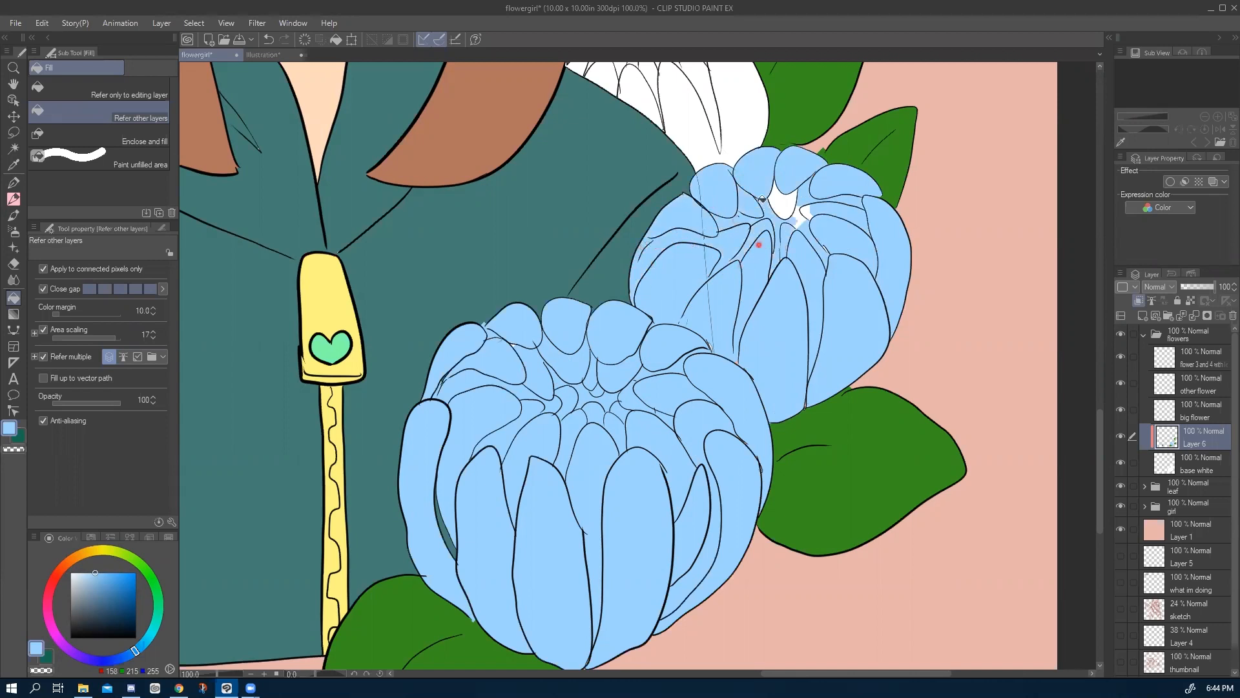
pyautogui.click(784, 205)
# Fill the white petals of the rear flower beside the hair with light blue.
pyautogui.moveTo(790, 242); pyautogui.dragTo(754, 390)
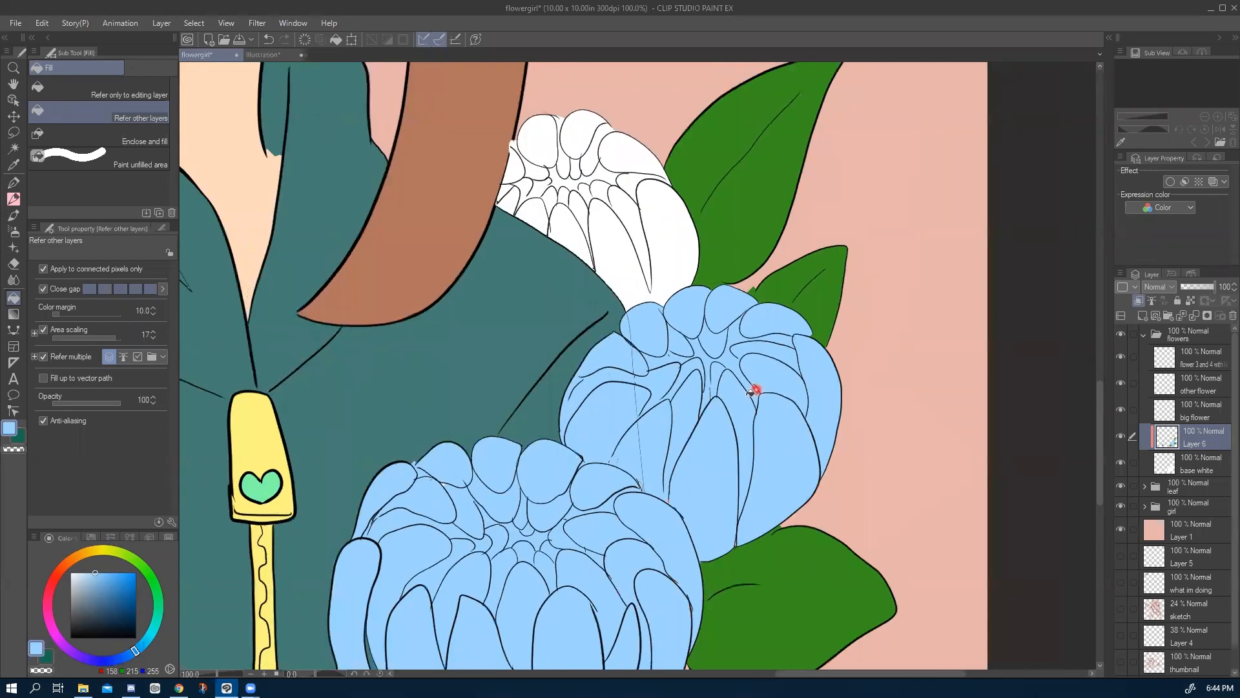
pyautogui.moveTo(560, 373); pyautogui.dragTo(653, 481)
pyautogui.click(746, 426)
pyautogui.click(702, 445)
pyautogui.click(649, 414)
pyautogui.click(607, 379)
pyautogui.moveTo(602, 375)
pyautogui.mouseDown()
pyautogui.moveTo(612, 335)
pyautogui.moveTo(652, 335)
pyautogui.moveTo(656, 379)
pyautogui.moveTo(636, 358)
pyautogui.moveTo(641, 369)
pyautogui.moveTo(663, 333)
pyautogui.moveTo(692, 346)
pyautogui.moveTo(684, 378)
pyautogui.moveTo(694, 366)
pyautogui.moveTo(705, 396)
pyautogui.moveTo(723, 376)
pyautogui.moveTo(711, 410)
pyautogui.mouseUp()
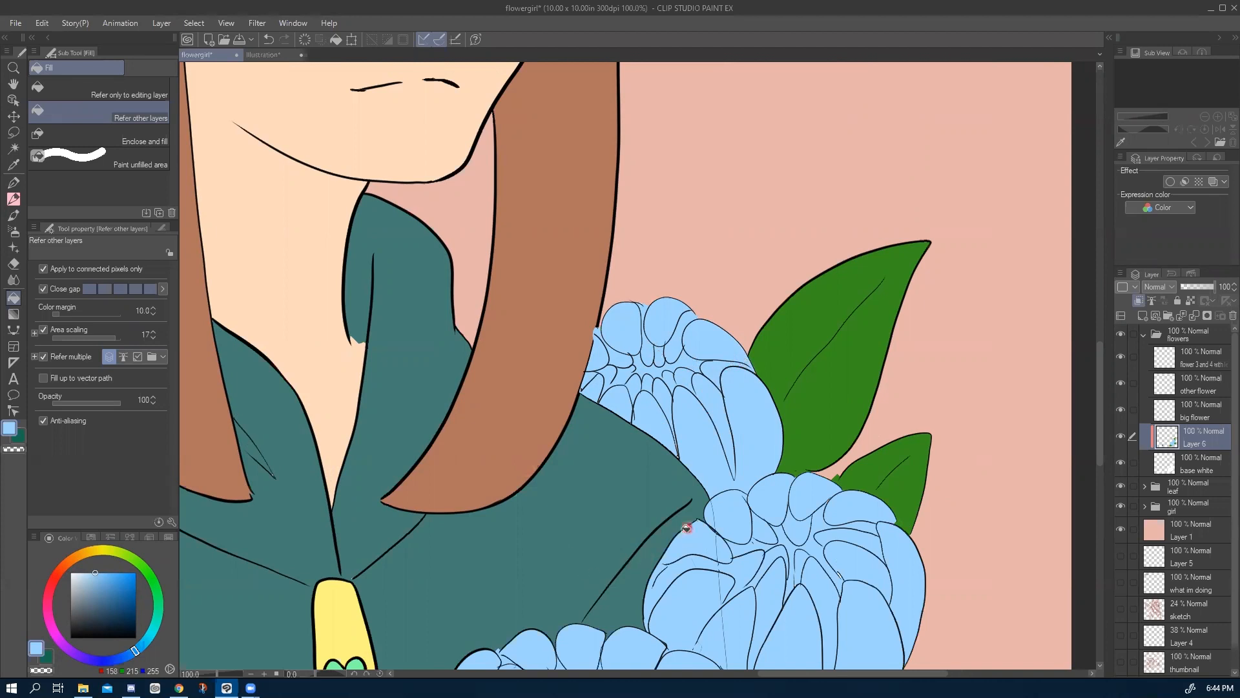
# On the base white layer, paint white with the G-pen over the thin seam and pink gap in the middle flower's petals.
pyautogui.scroll(4, 687, 528)
pyautogui.moveTo(639, 543); pyautogui.dragTo(551, 389)
pyautogui.click(1201, 470)
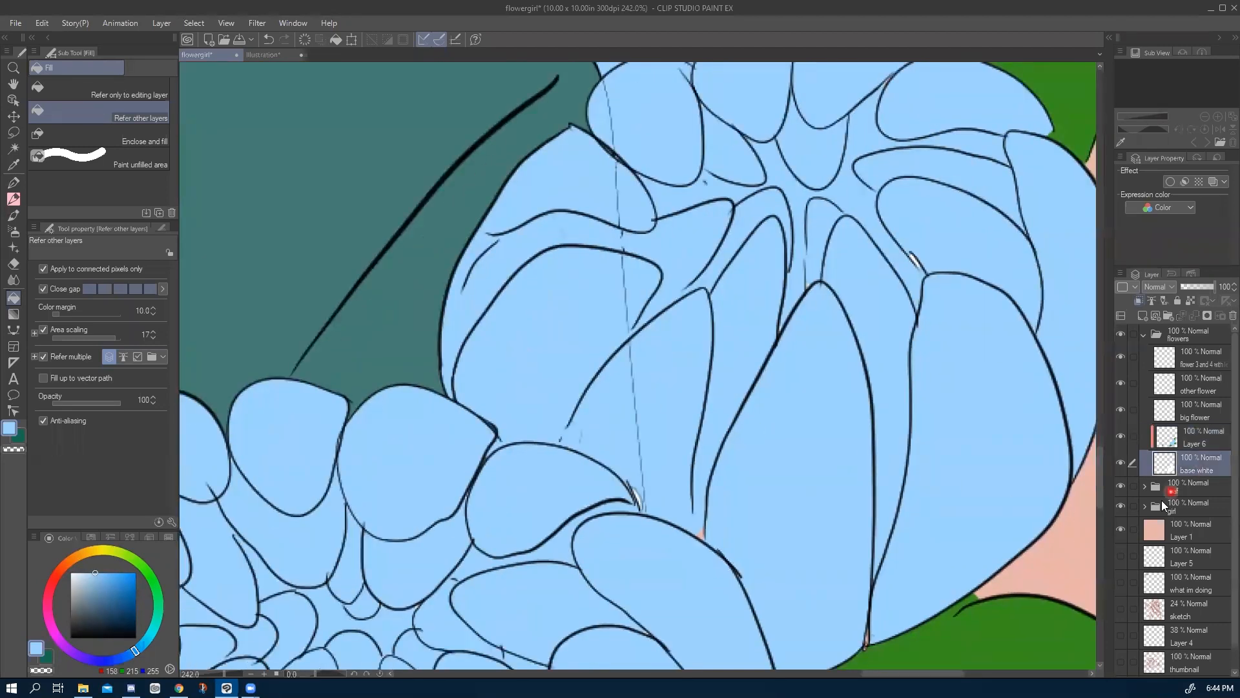
pyautogui.click(72, 573)
pyautogui.press('p')
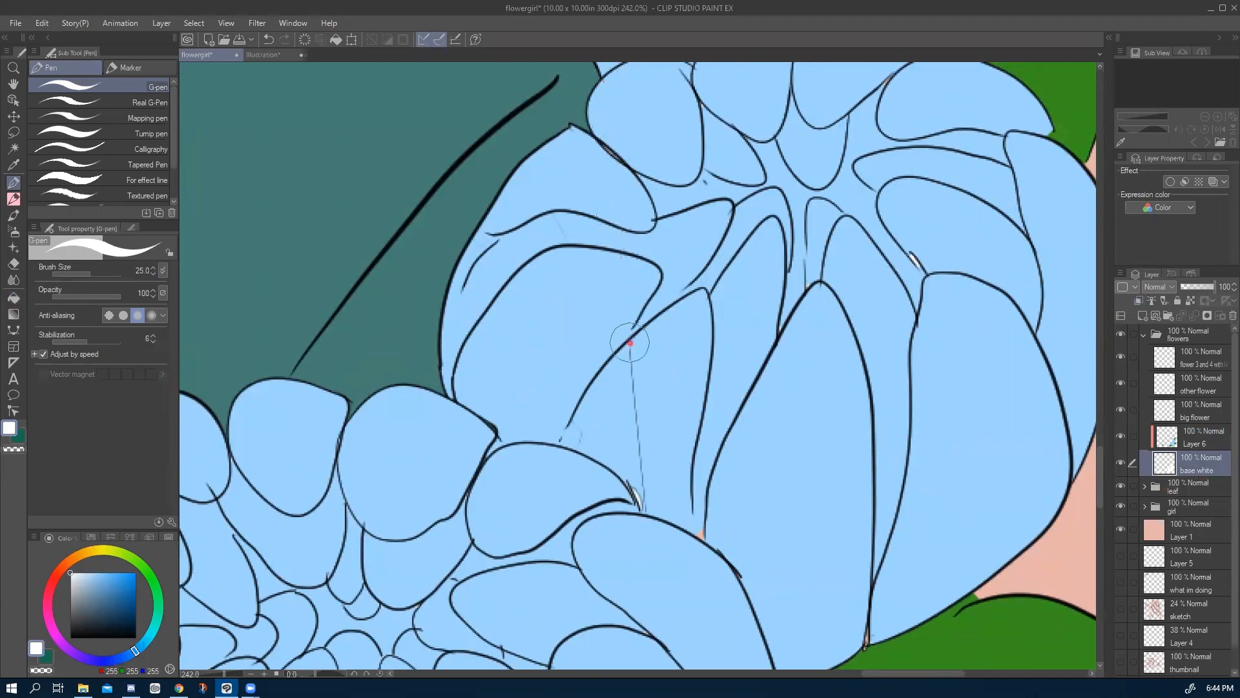
pyautogui.moveTo(701, 528); pyautogui.dragTo(689, 549)
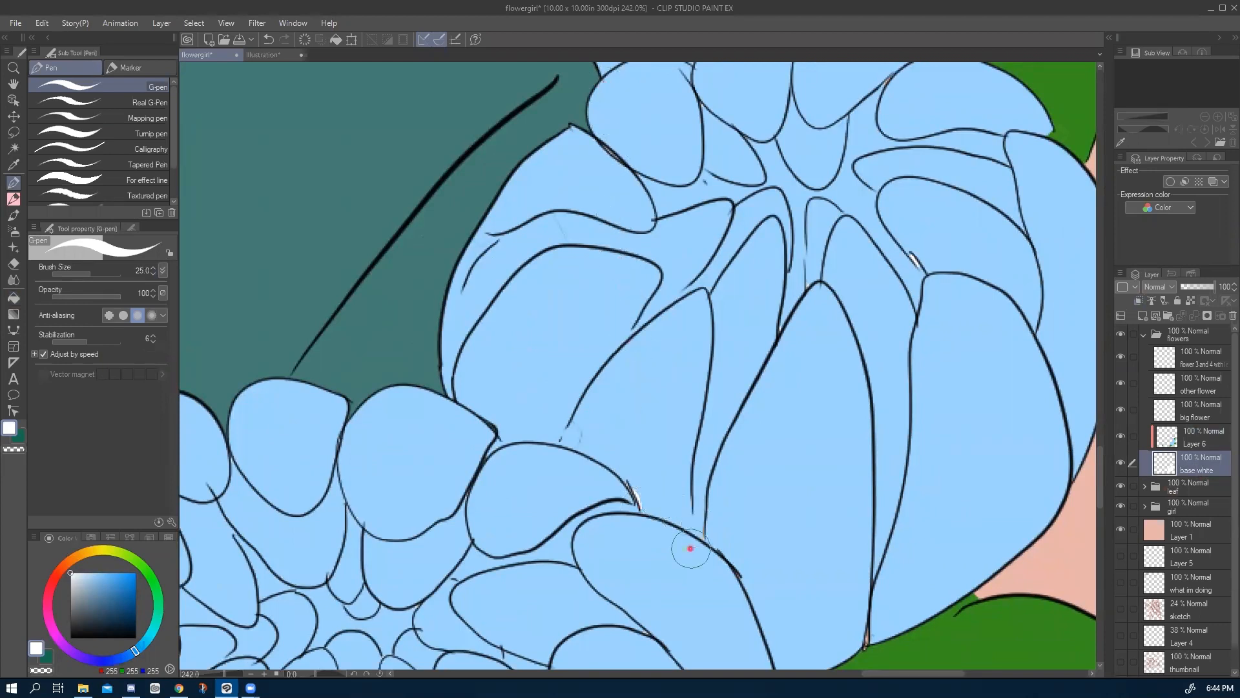
pyautogui.moveTo(469, 432); pyautogui.dragTo(472, 476)
pyautogui.moveTo(525, 371); pyautogui.dragTo(528, 383)
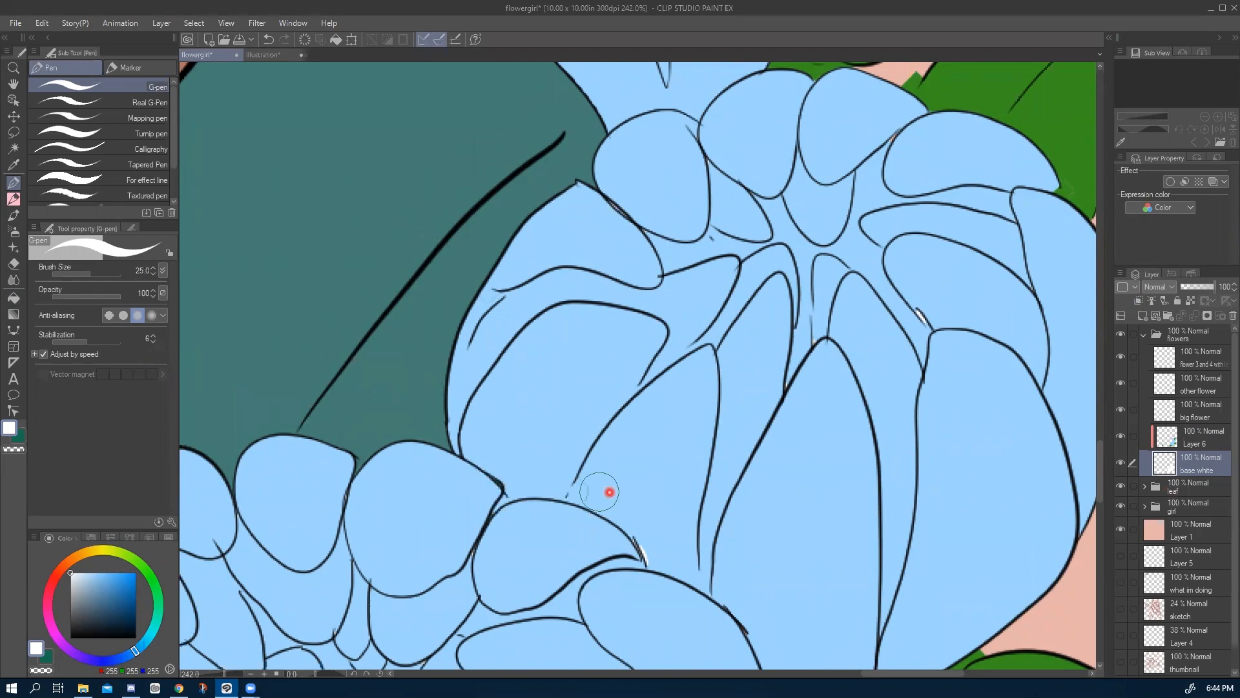
# Check the white base beneath the flower colours by temporarily hiding Layer 6.
pyautogui.click(1120, 438)
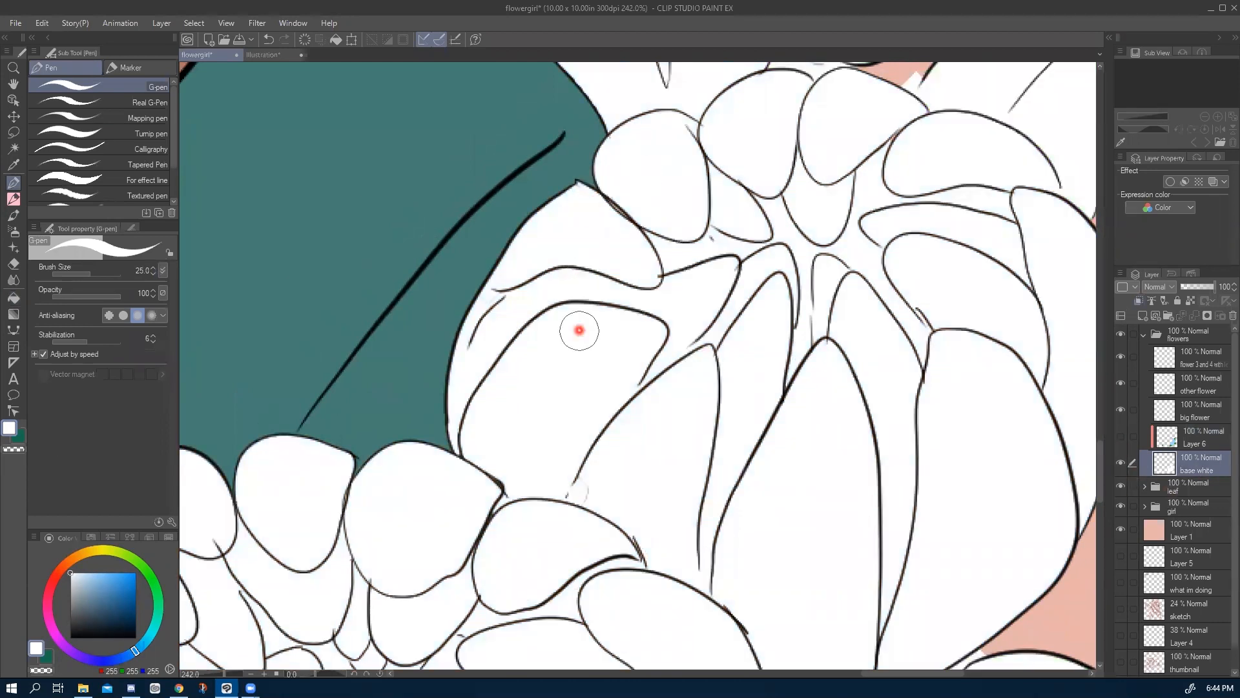
pyautogui.click(1120, 438)
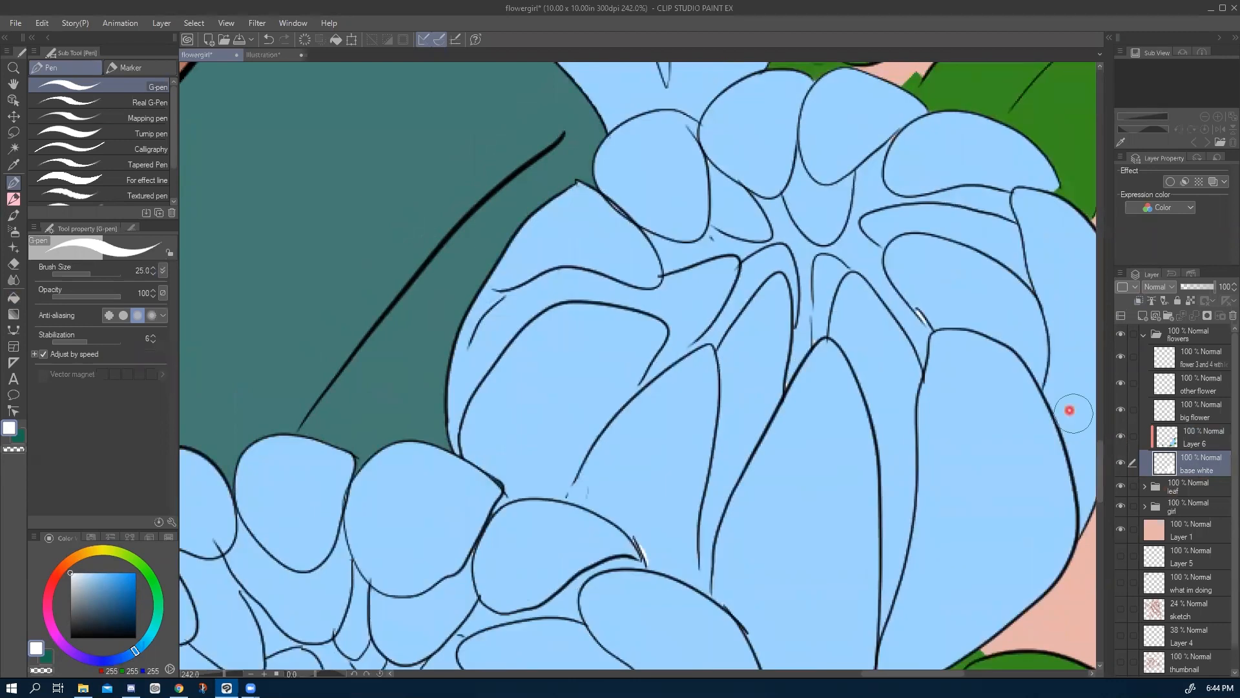
pyautogui.scroll(-2, 516, 411)
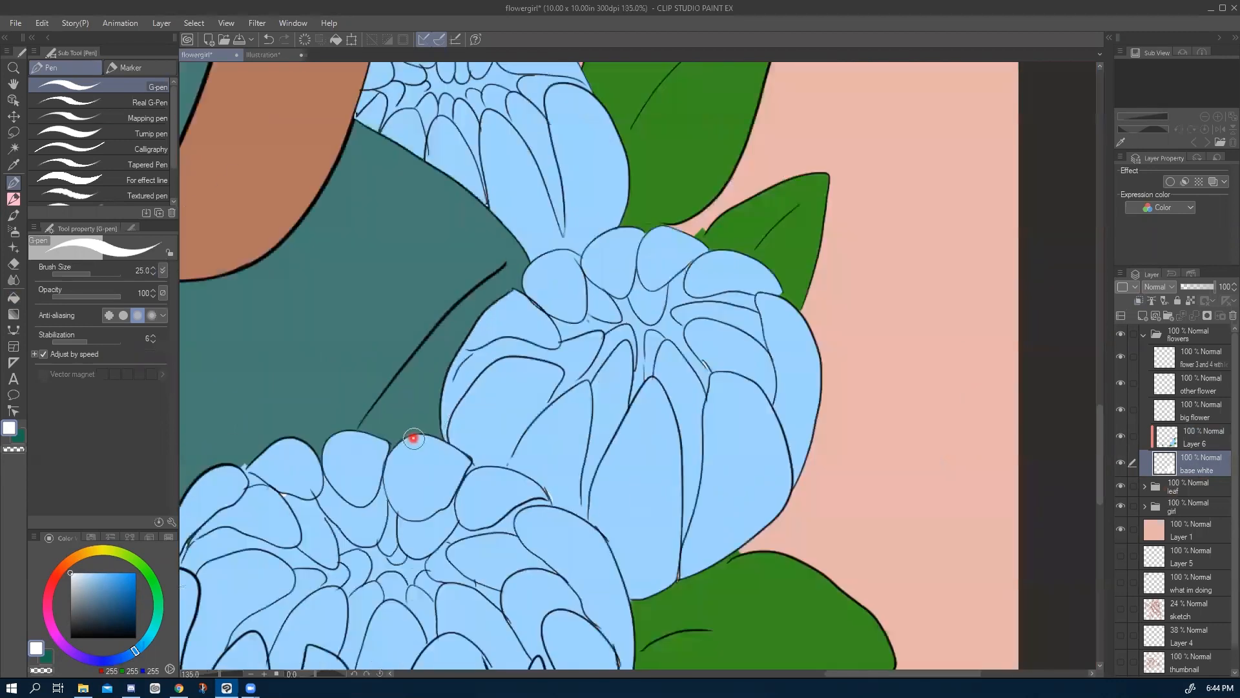
# Make Layer 6 active and sample the flowers' light blue as the G-pen colour.
pyautogui.click(1195, 437)
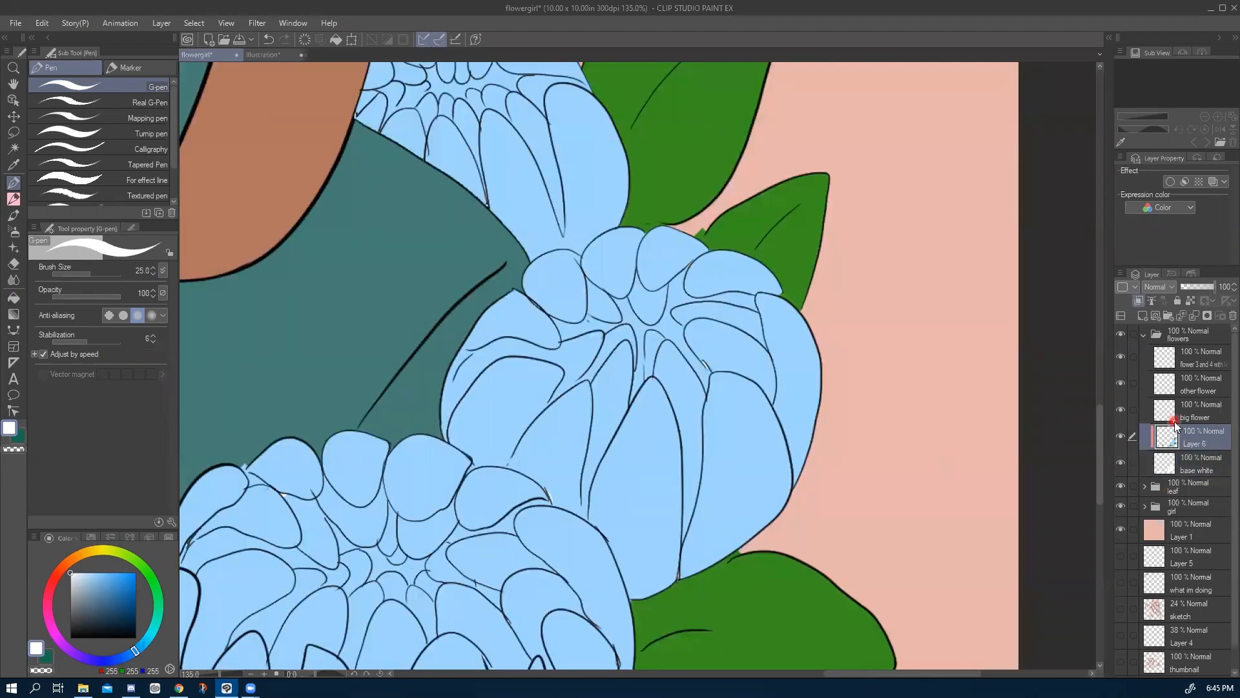
pyautogui.press('i')
pyautogui.click(499, 406)
pyautogui.moveTo(419, 517); pyautogui.dragTo(508, 514)
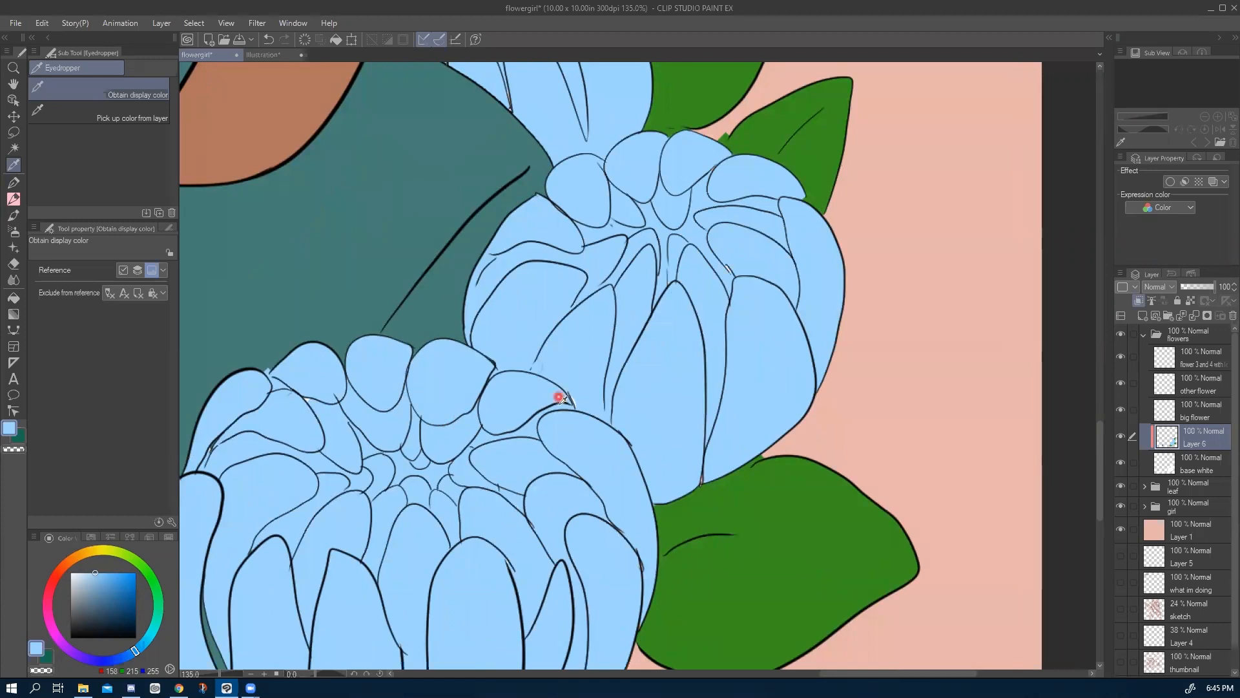
pyautogui.press('p')
# Erase the spill over the hair's edge beside the rear flower, first on Layer 6 and also on the base white layer.
pyautogui.moveTo(350, 484); pyautogui.dragTo(453, 300)
pyautogui.moveTo(416, 338); pyautogui.dragTo(427, 361)
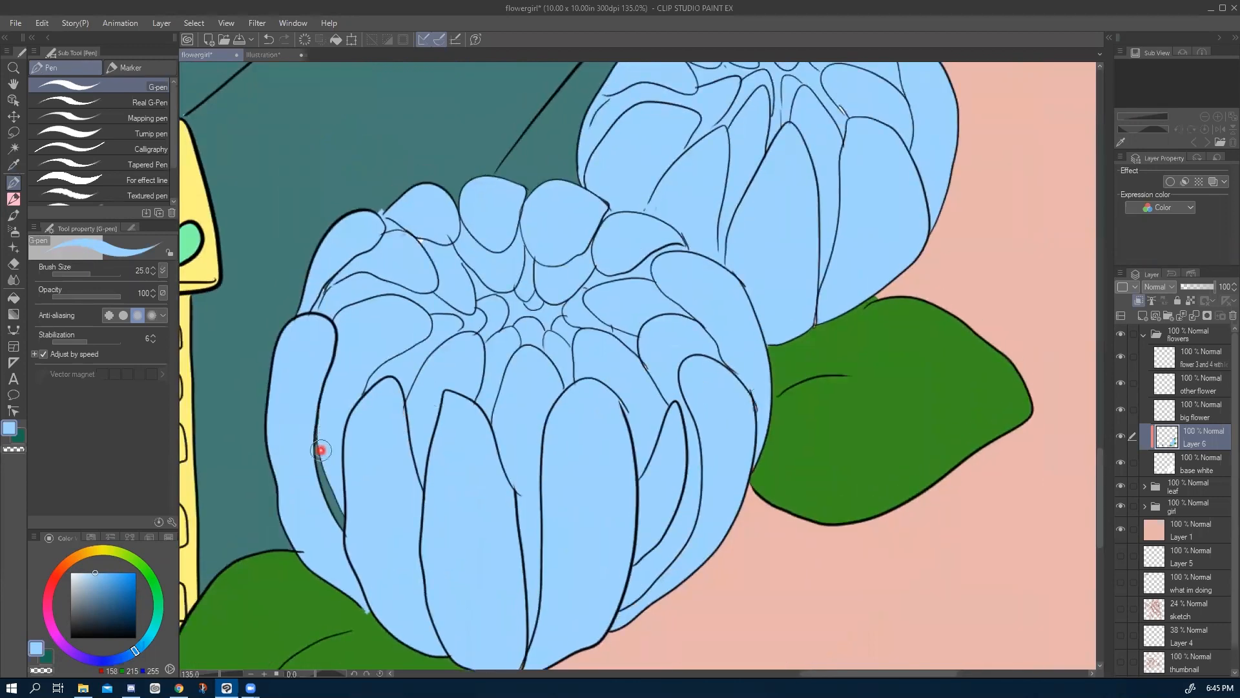
pyautogui.moveTo(366, 421); pyautogui.dragTo(557, 584)
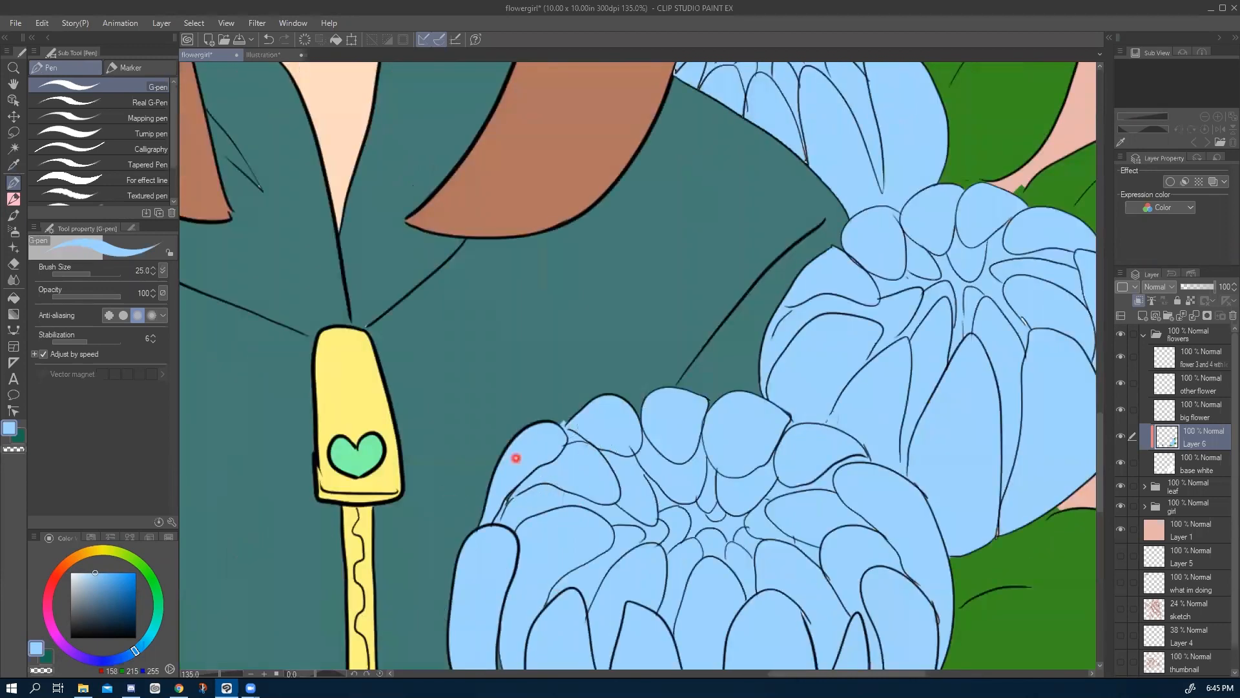
pyautogui.moveTo(947, 432); pyautogui.dragTo(770, 598)
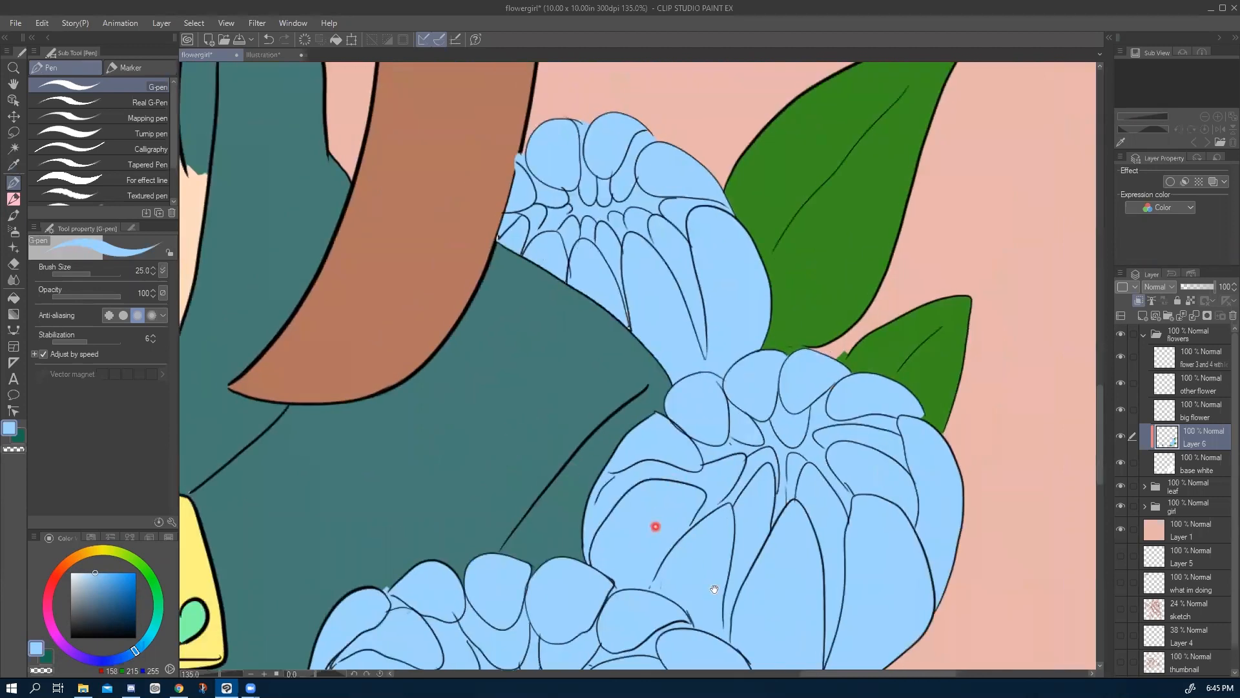
pyautogui.moveTo(655, 526); pyautogui.dragTo(724, 587)
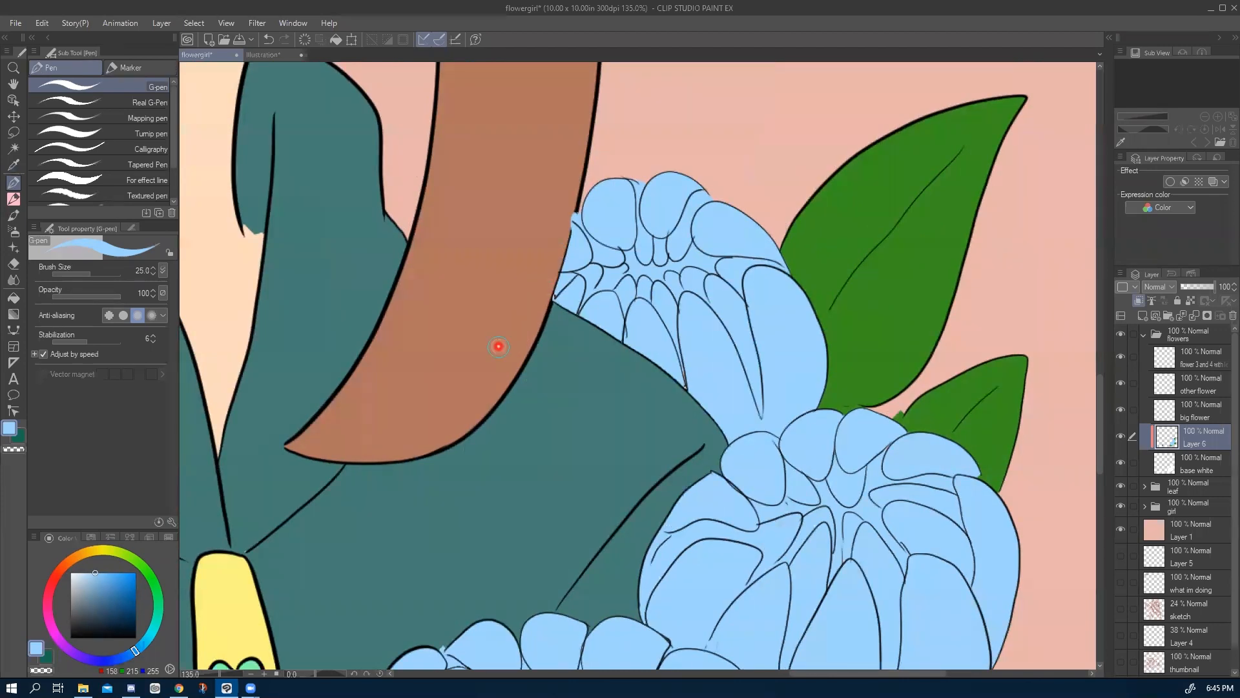
pyautogui.scroll(3, 498, 346)
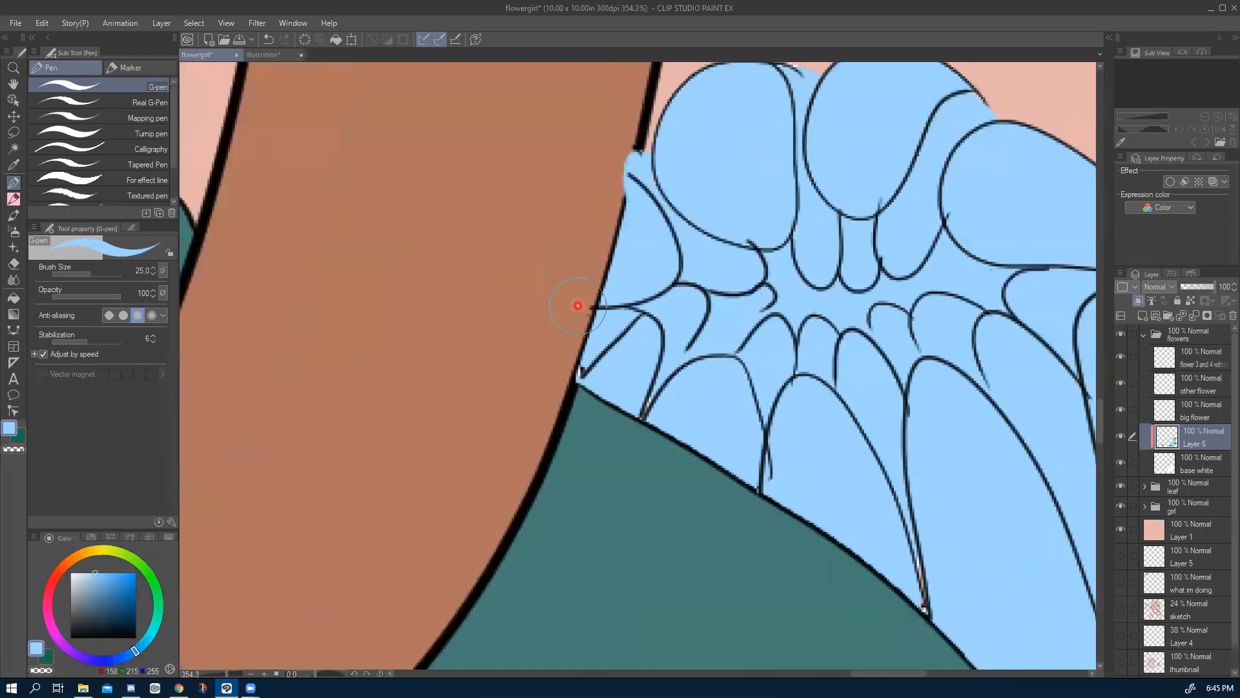
pyautogui.moveTo(631, 149); pyautogui.dragTo(619, 184)
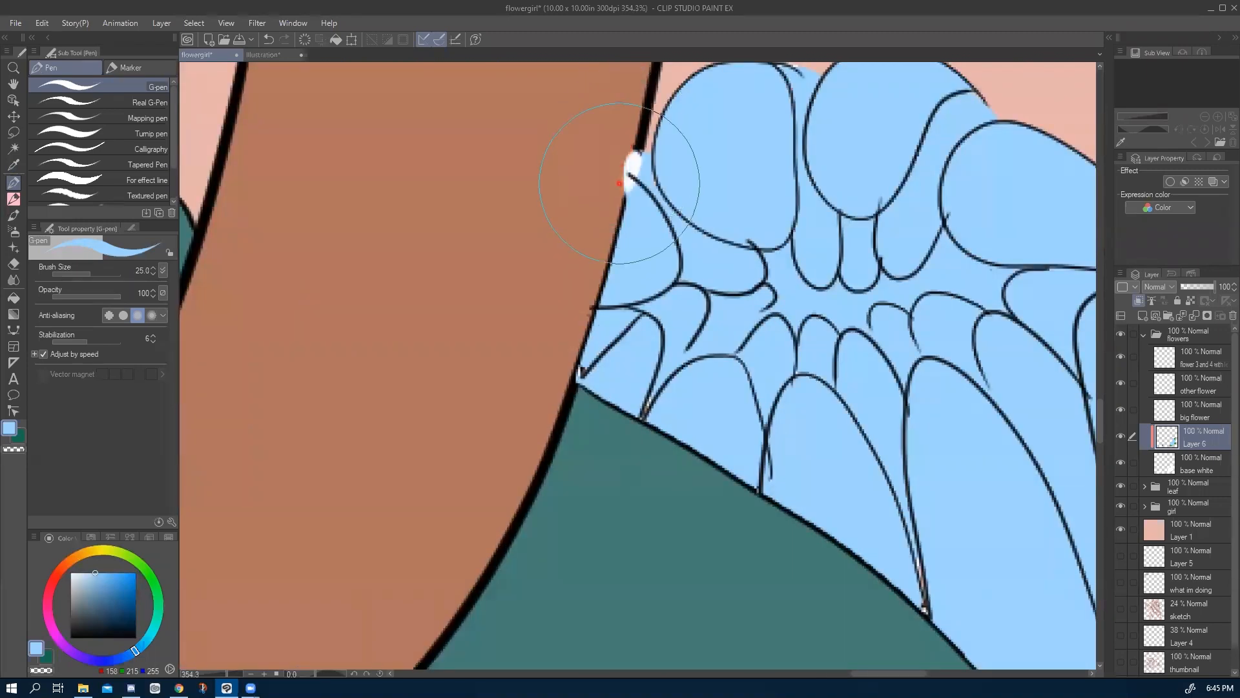
pyautogui.click(1175, 464)
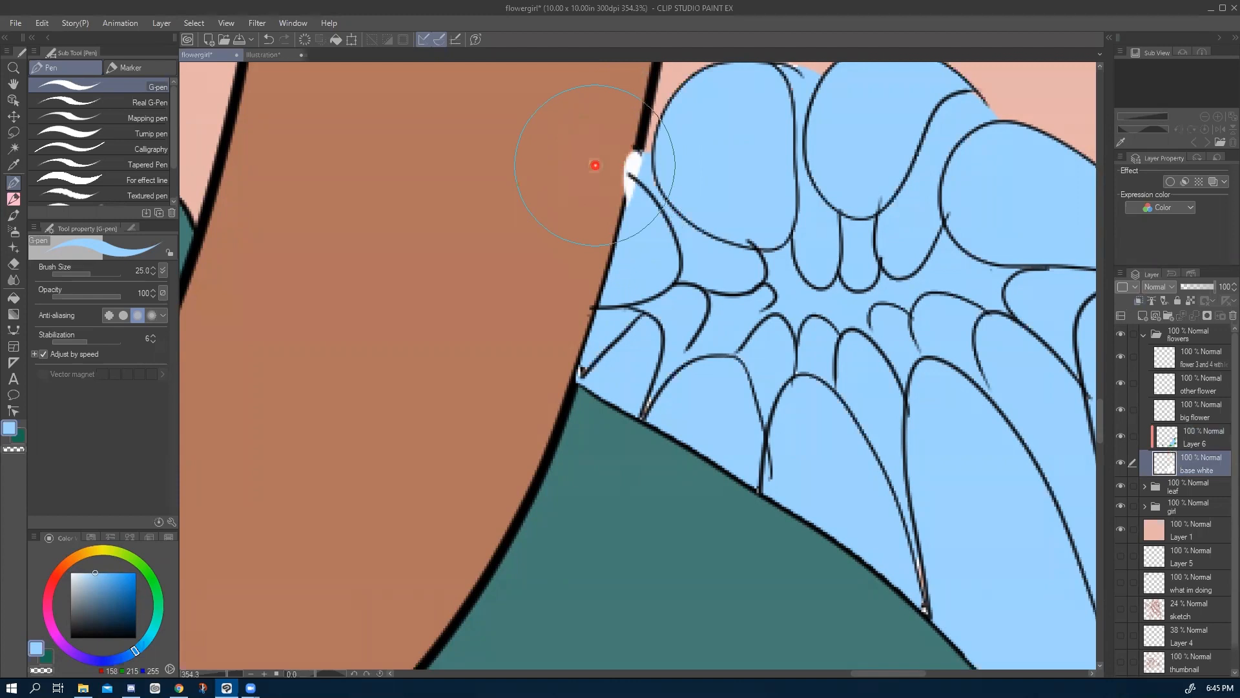
pyautogui.moveTo(618, 163)
pyautogui.mouseDown()
pyautogui.moveTo(627, 148)
pyautogui.moveTo(595, 193)
pyautogui.mouseUp()
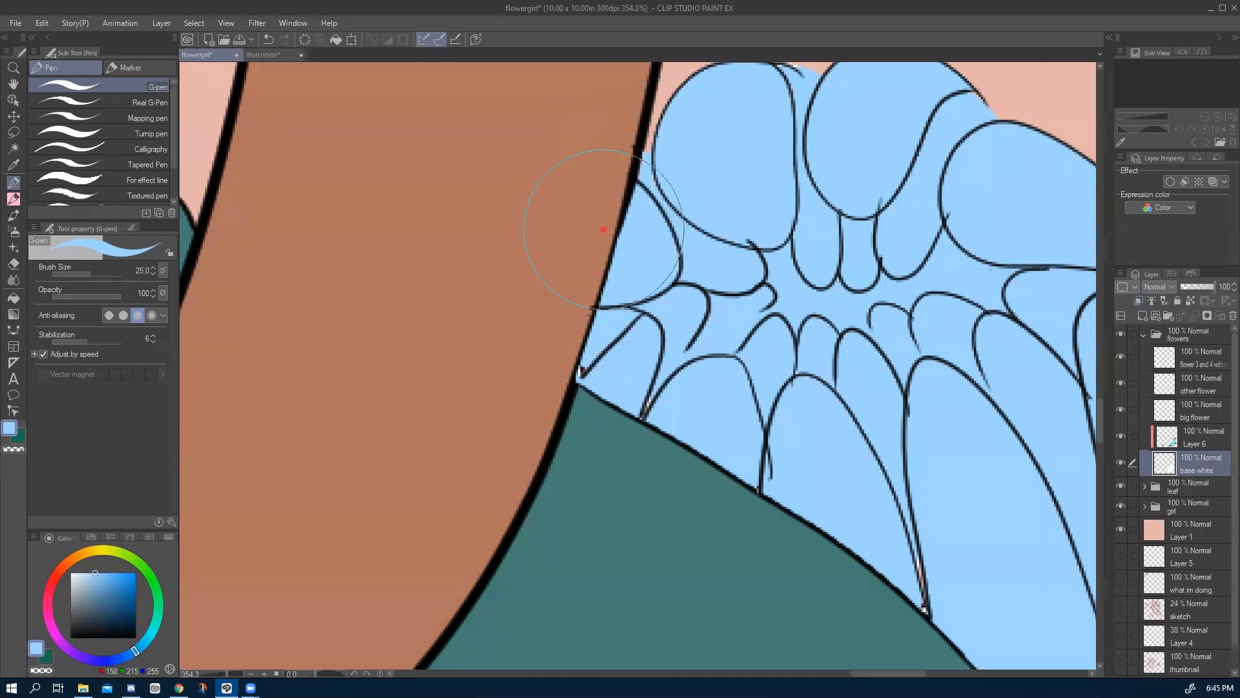
# On the base white layer, erase the green spill above the middle flower at the base of the small leaf.
pyautogui.scroll(-5, 494, 339)
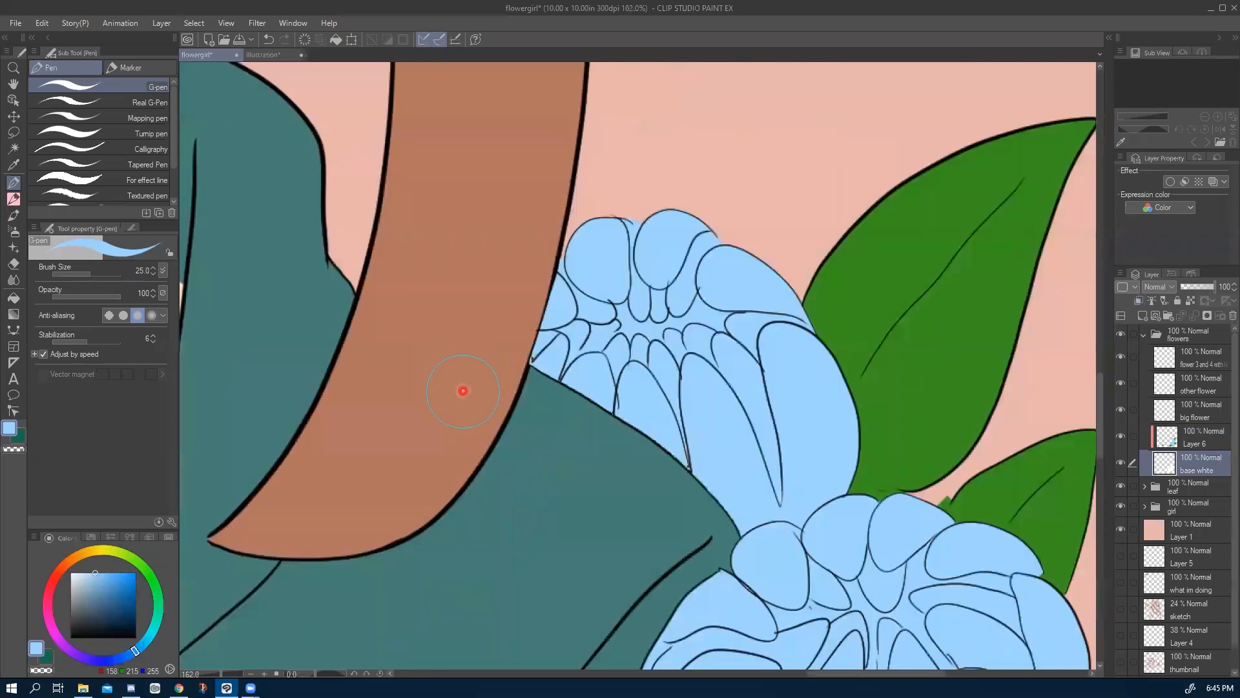
pyautogui.moveTo(787, 573); pyautogui.dragTo(532, 394)
pyautogui.scroll(1, 694, 330)
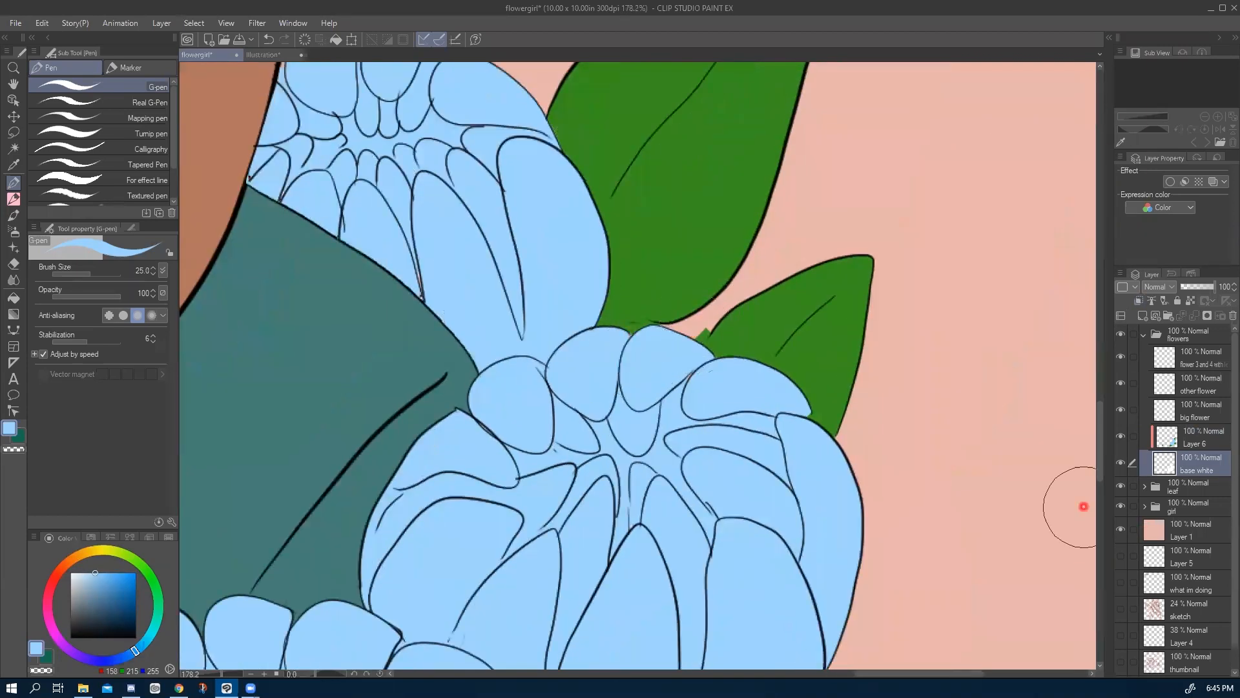
pyautogui.scroll(2, 672, 340)
pyautogui.scroll(2, 724, 340)
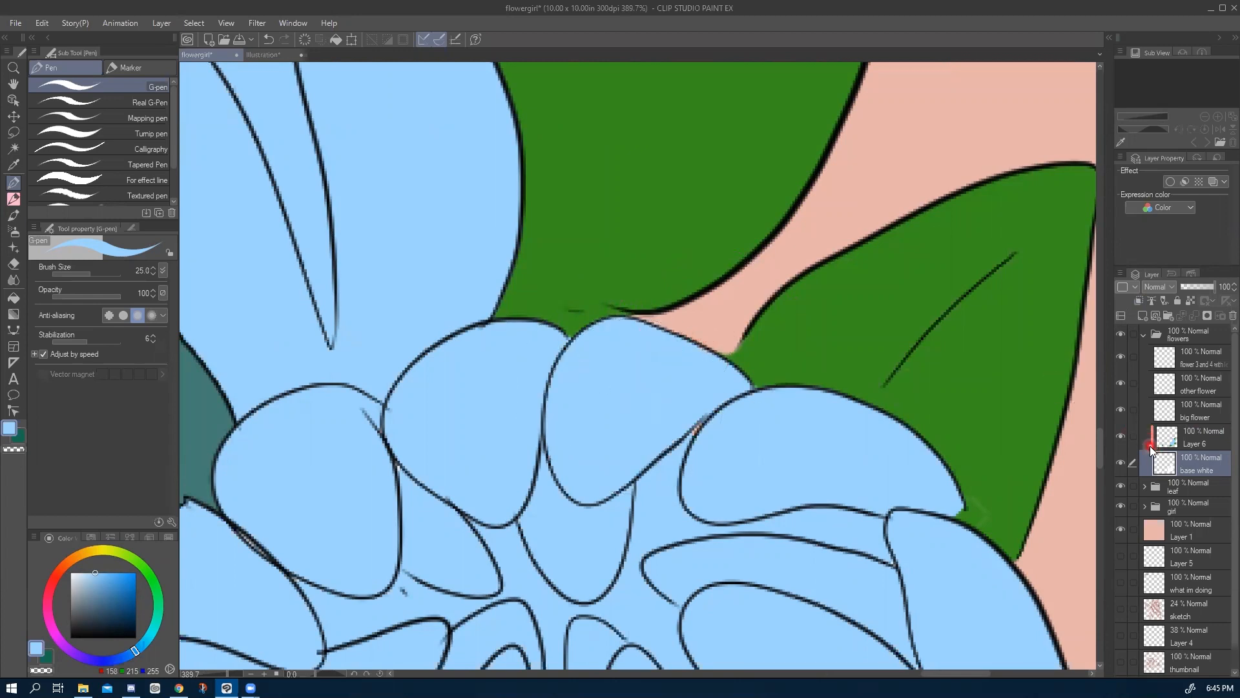
pyautogui.click(1196, 445)
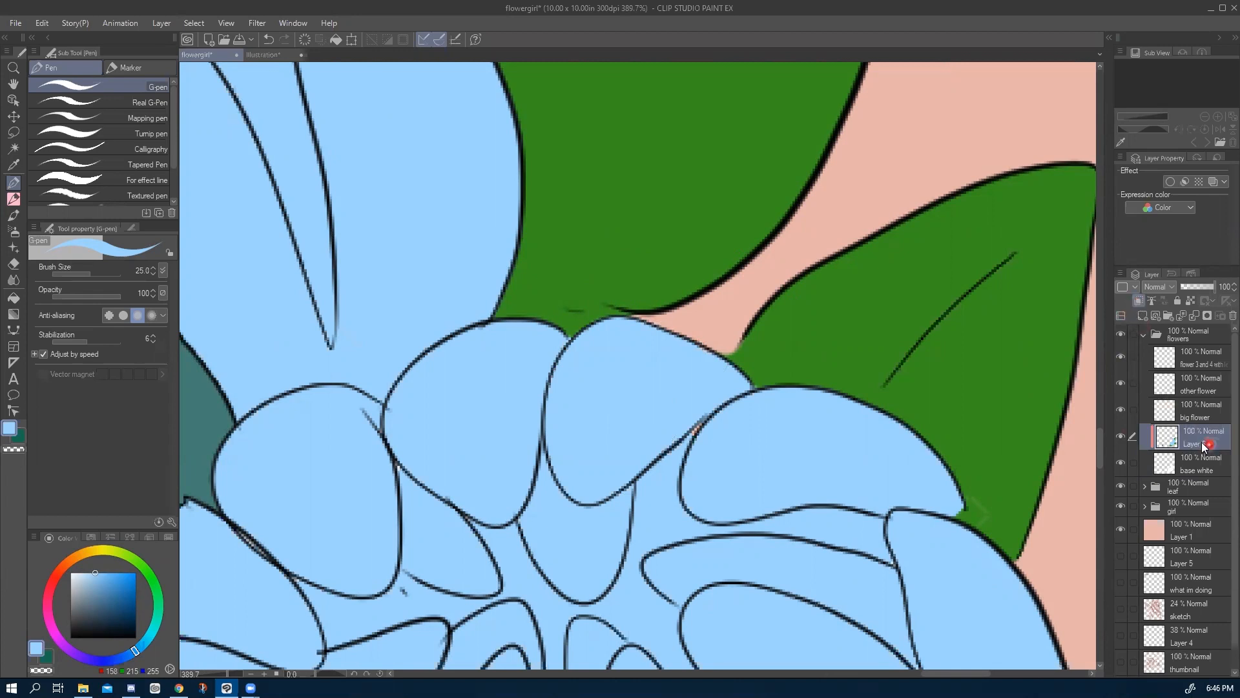
pyautogui.click(1187, 465)
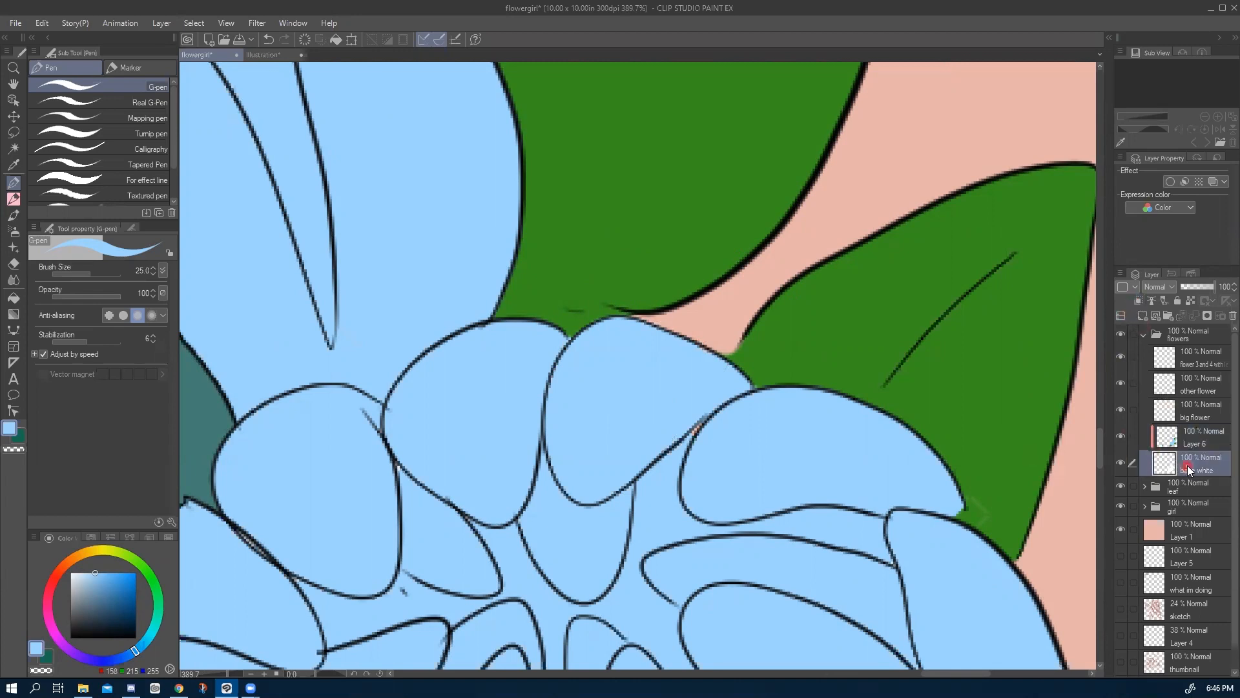
pyautogui.moveTo(562, 427)
pyautogui.mouseDown()
pyautogui.moveTo(515, 471)
pyautogui.moveTo(388, 498)
pyautogui.moveTo(406, 504)
pyautogui.mouseUp()
pyautogui.hotkey('ctrl', 'z')
pyautogui.hotkey('ctrl', 'z')
pyautogui.hotkey('ctrl', 'z')
pyautogui.hotkey('ctrl', 'z')
# Set the G-pen colour to white for touching up the base white layer.
pyautogui.press('i')
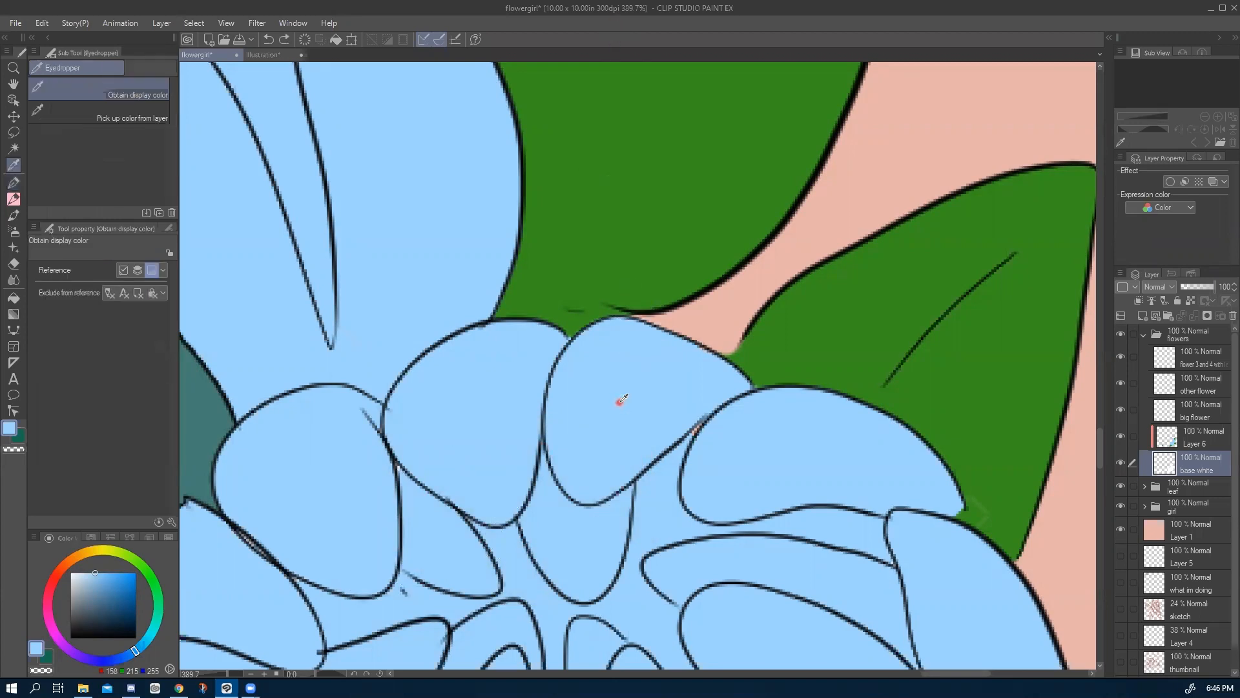
pyautogui.press('p')
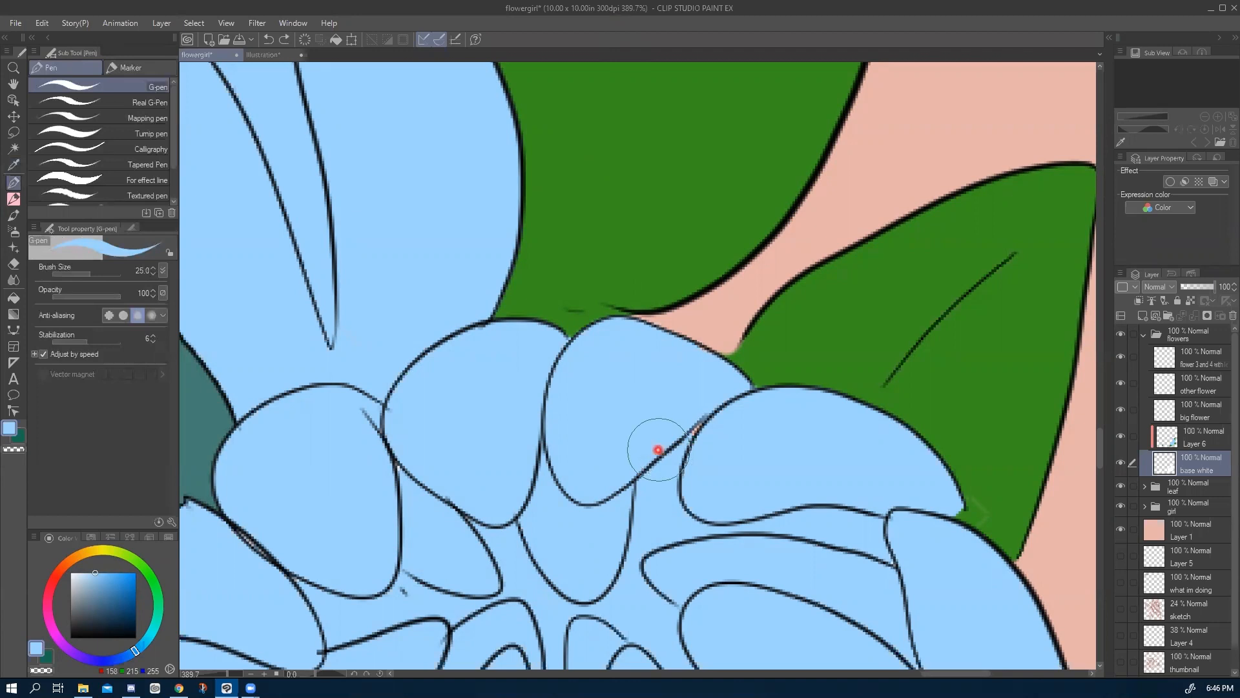
pyautogui.moveTo(74, 594); pyautogui.dragTo(70, 572)
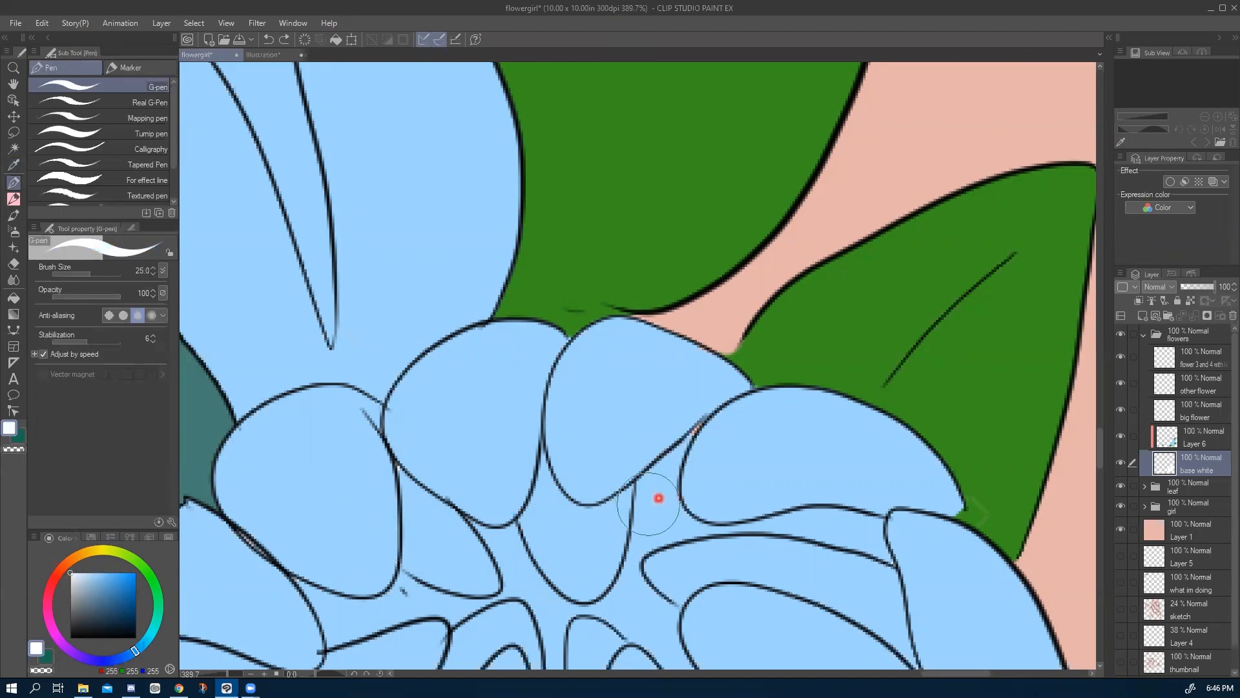
pyautogui.press('p')
pyautogui.press('p')
# On the base white layer, erase the green sliver between the middle flower's lower edge and the outline of the leaf below it.
pyautogui.moveTo(334, 554); pyautogui.dragTo(525, 221)
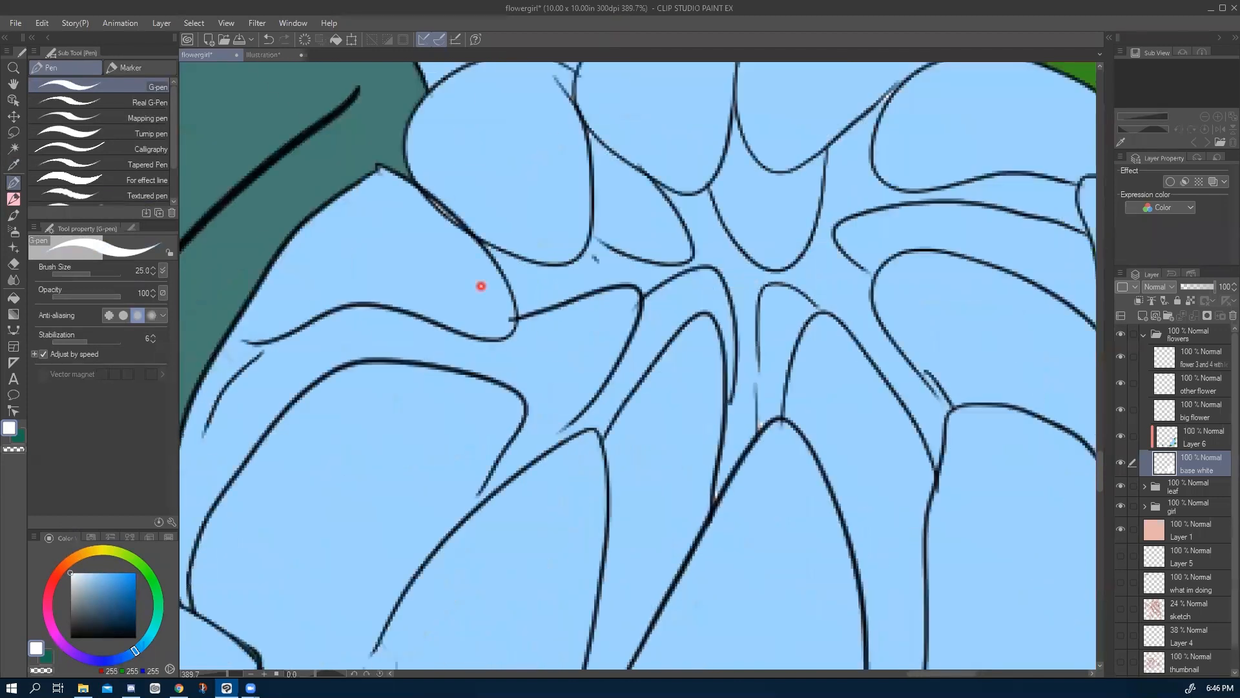
pyautogui.scroll(-5, 363, 469)
pyautogui.scroll(-5, 364, 468)
pyautogui.moveTo(335, 487); pyautogui.dragTo(419, 329)
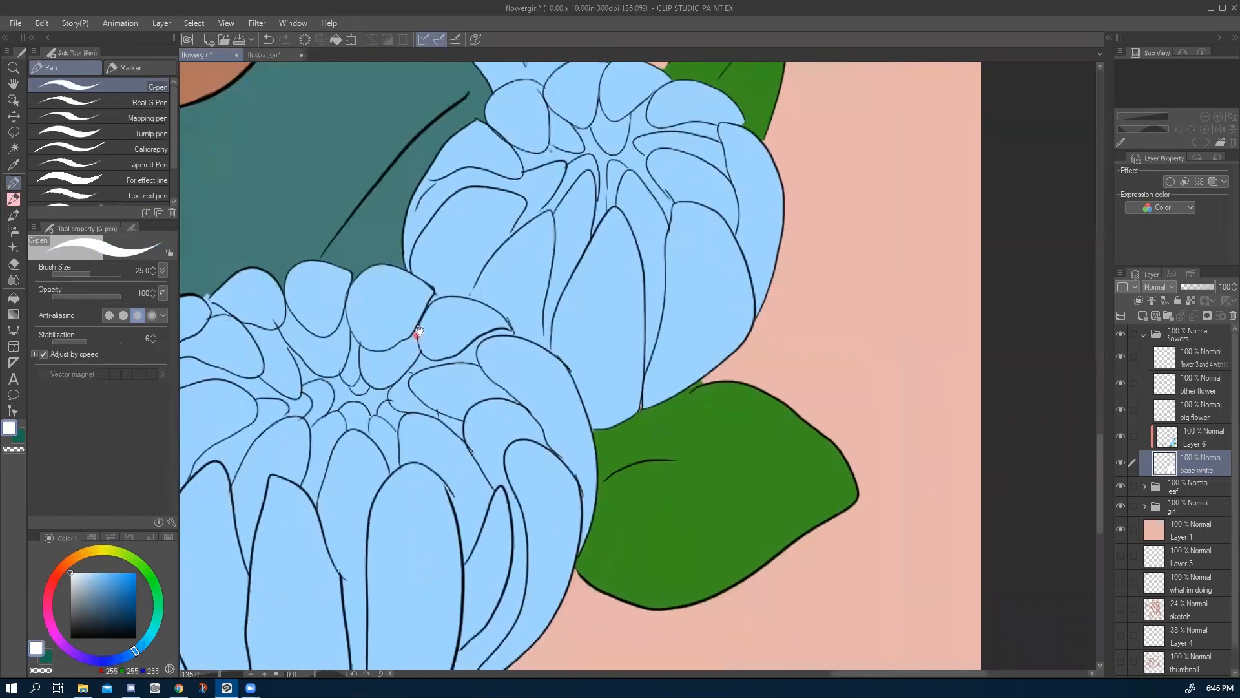
pyautogui.moveTo(637, 425); pyautogui.dragTo(617, 428)
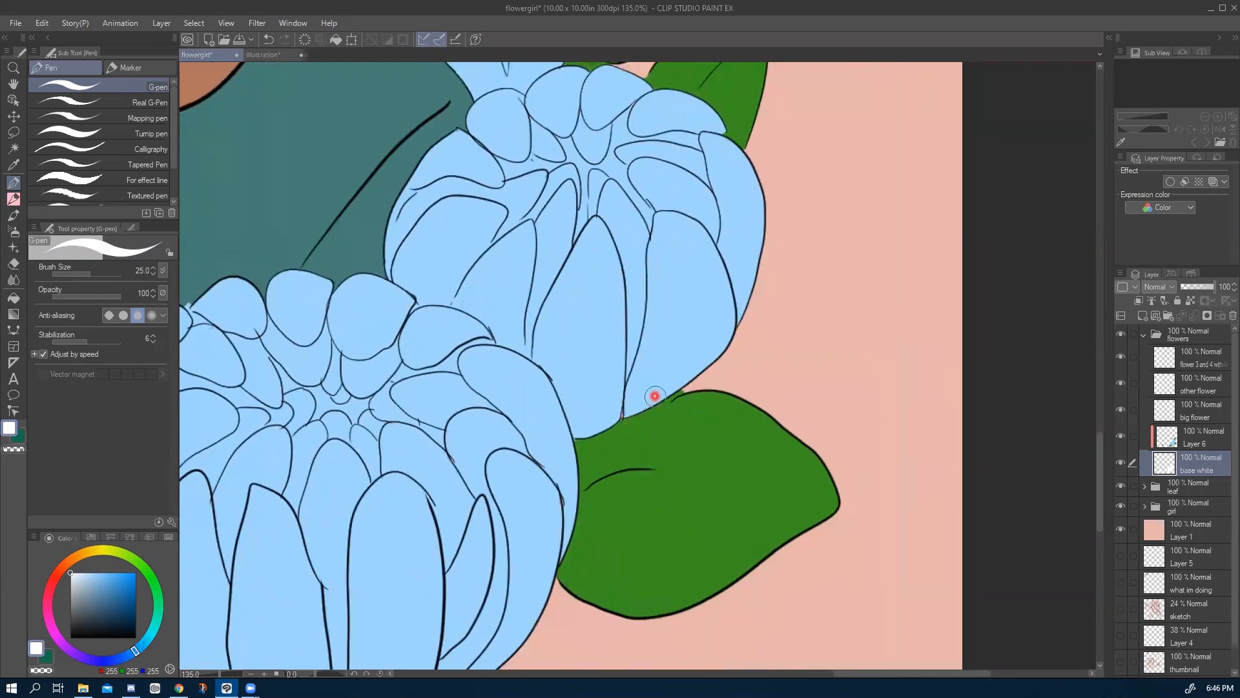
pyautogui.scroll(10, 657, 396)
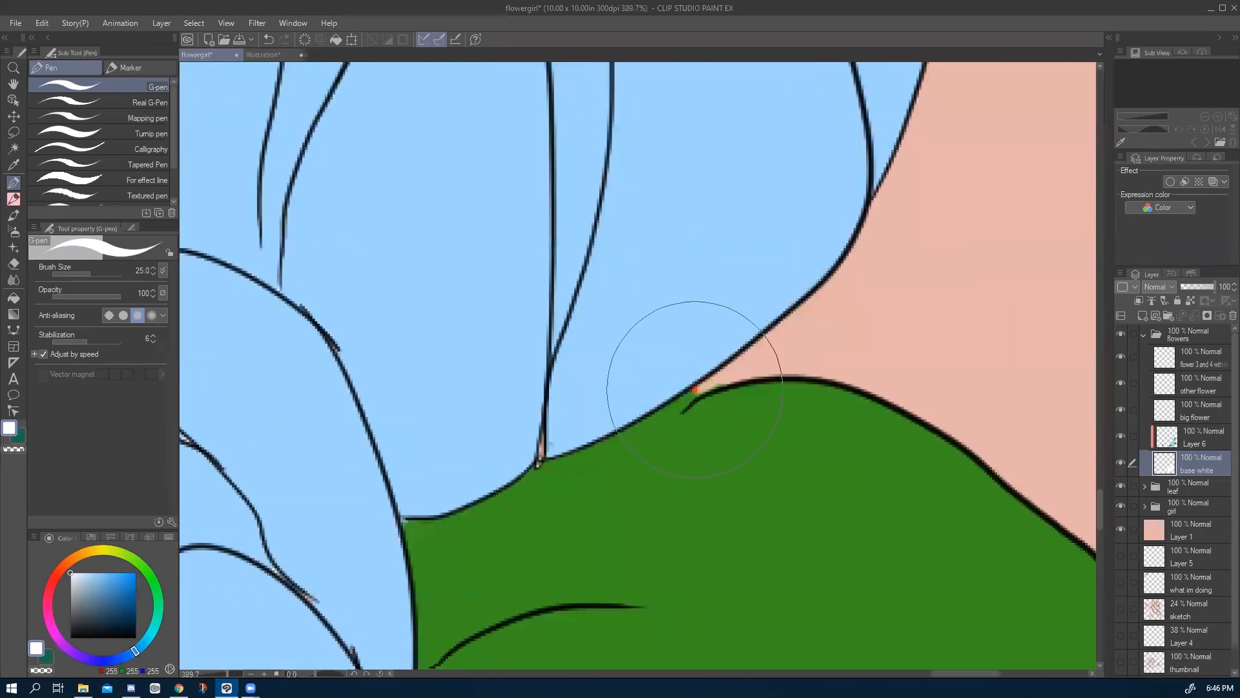
pyautogui.moveTo(721, 384); pyautogui.dragTo(685, 398)
pyautogui.hotkey('ctrl', 'z')
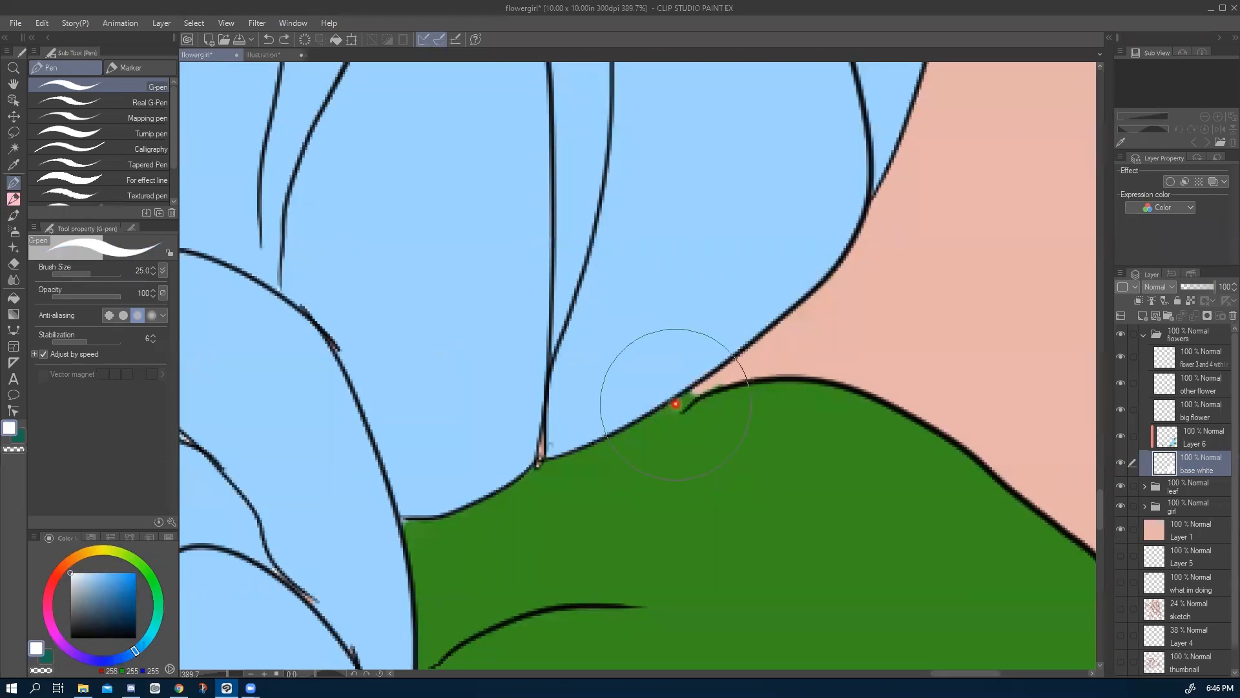
pyautogui.moveTo(728, 377); pyautogui.dragTo(671, 406)
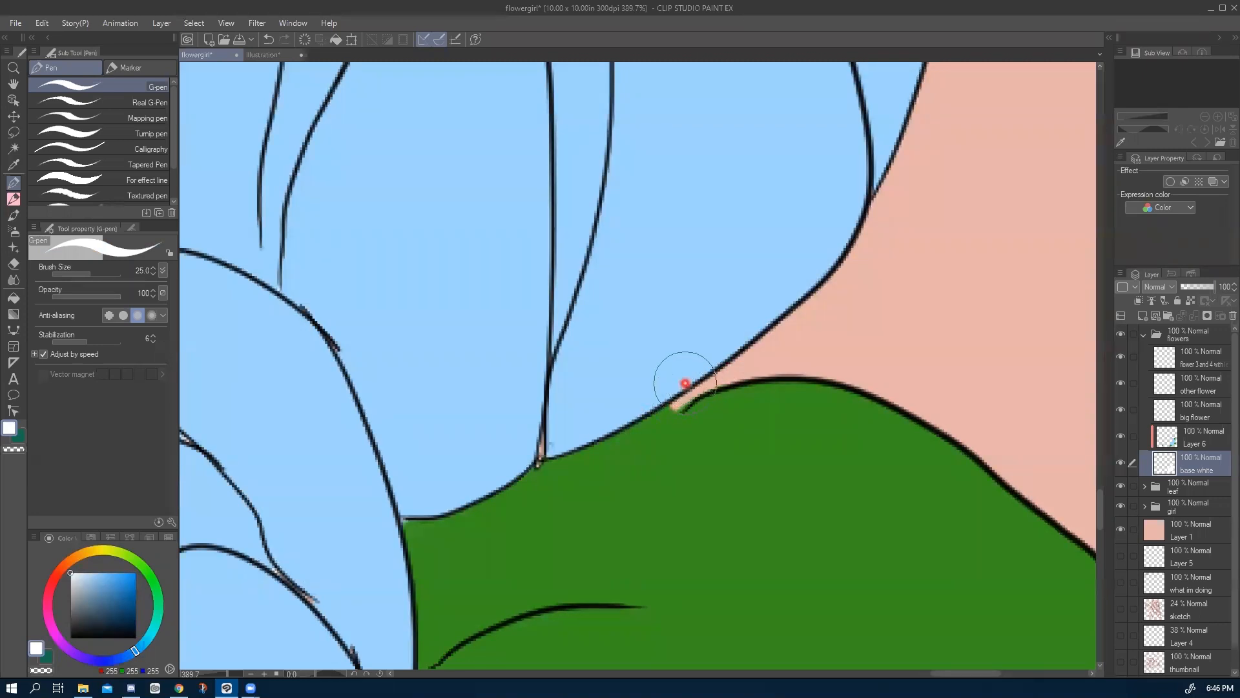
# Examine the whole illustration's flat colours for remaining gaps or spills around the flowers, hoodie and large leaf.
pyautogui.scroll(-8, 678, 388)
pyautogui.scroll(-2, 282, 461)
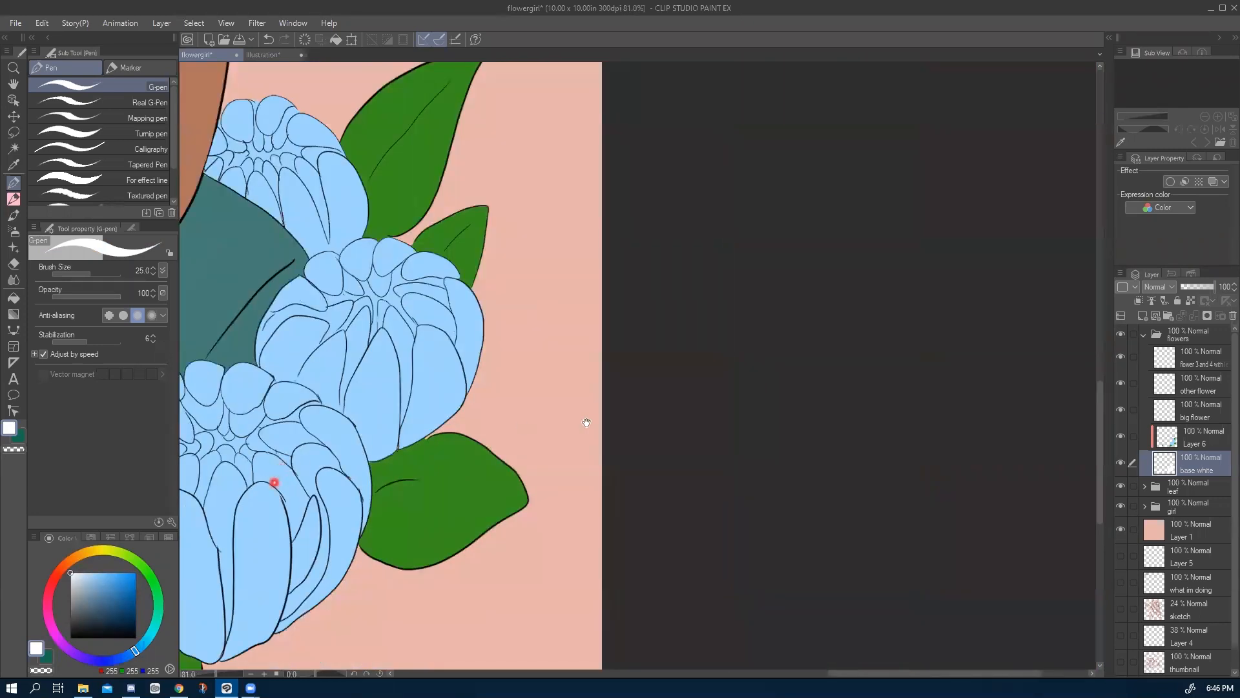
pyautogui.moveTo(274, 482); pyautogui.dragTo(708, 418)
pyautogui.moveTo(299, 432); pyautogui.dragTo(523, 437)
pyautogui.scroll(-1, 283, 405)
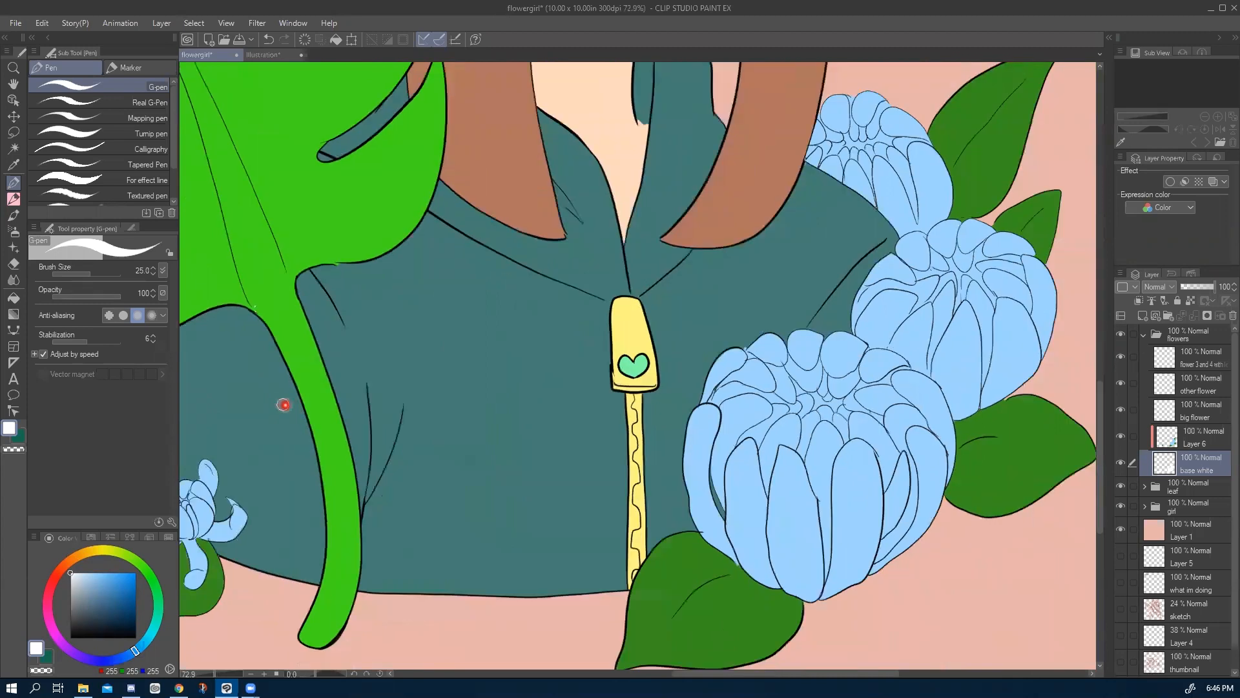
pyautogui.scroll(-4, 283, 404)
pyautogui.moveTo(263, 429); pyautogui.dragTo(487, 476)
pyautogui.moveTo(369, 440); pyautogui.dragTo(423, 464)
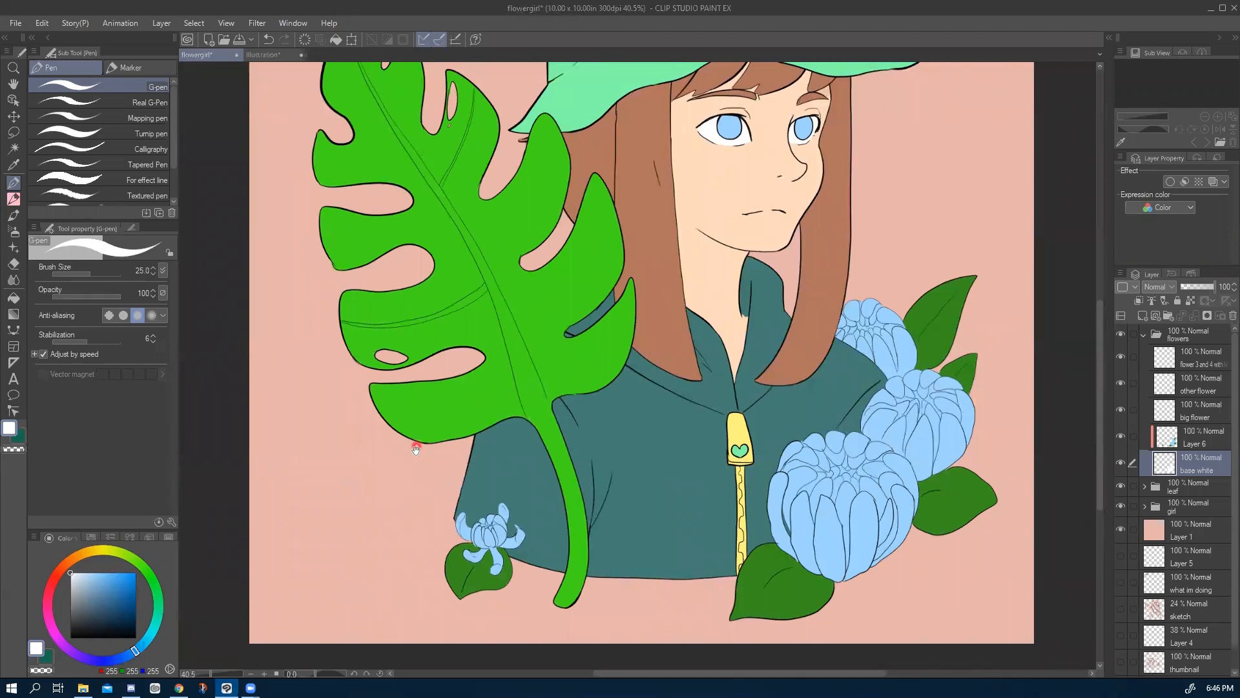
pyautogui.moveTo(416, 475); pyautogui.dragTo(386, 506)
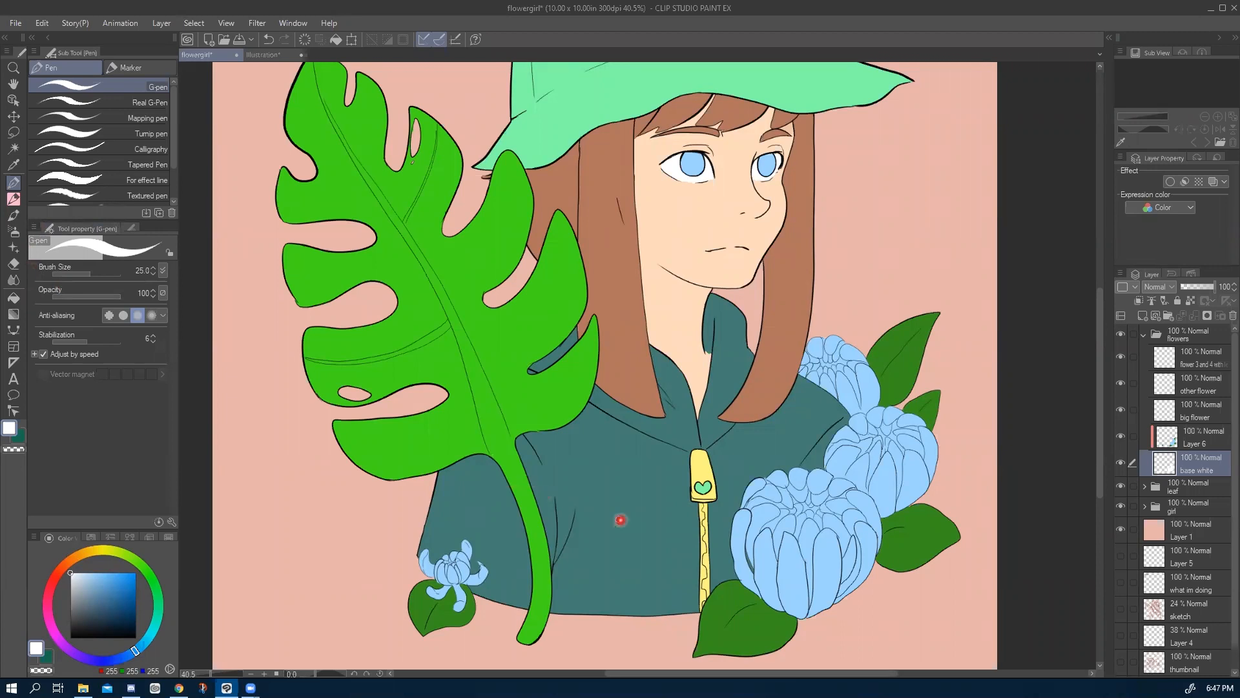
pyautogui.scroll(2, 575, 515)
pyautogui.moveTo(312, 457); pyautogui.dragTo(504, 472)
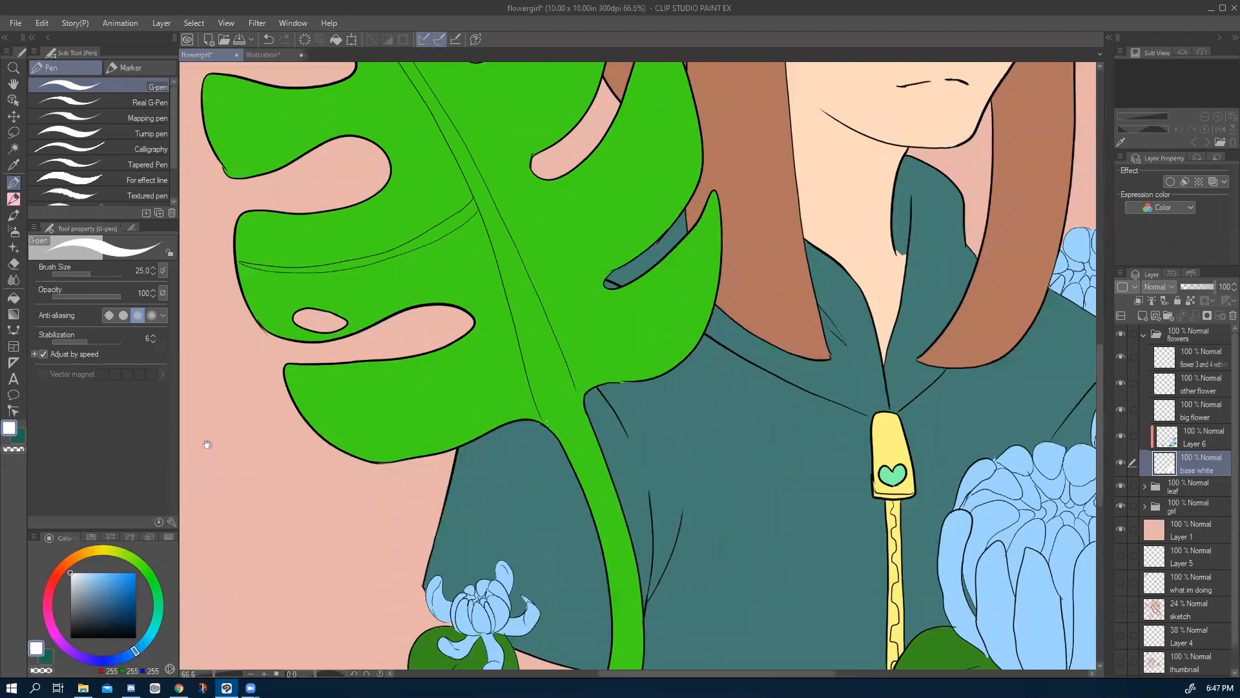
# Set the G-pen's opacity to 97.
pyautogui.click(88, 87)
pyautogui.click(141, 398)
pyautogui.moveTo(97, 290)
pyautogui.mouseDown()
pyautogui.moveTo(84, 292)
pyautogui.moveTo(116, 292)
pyautogui.mouseUp()
pyautogui.scroll(-2, 366, 411)
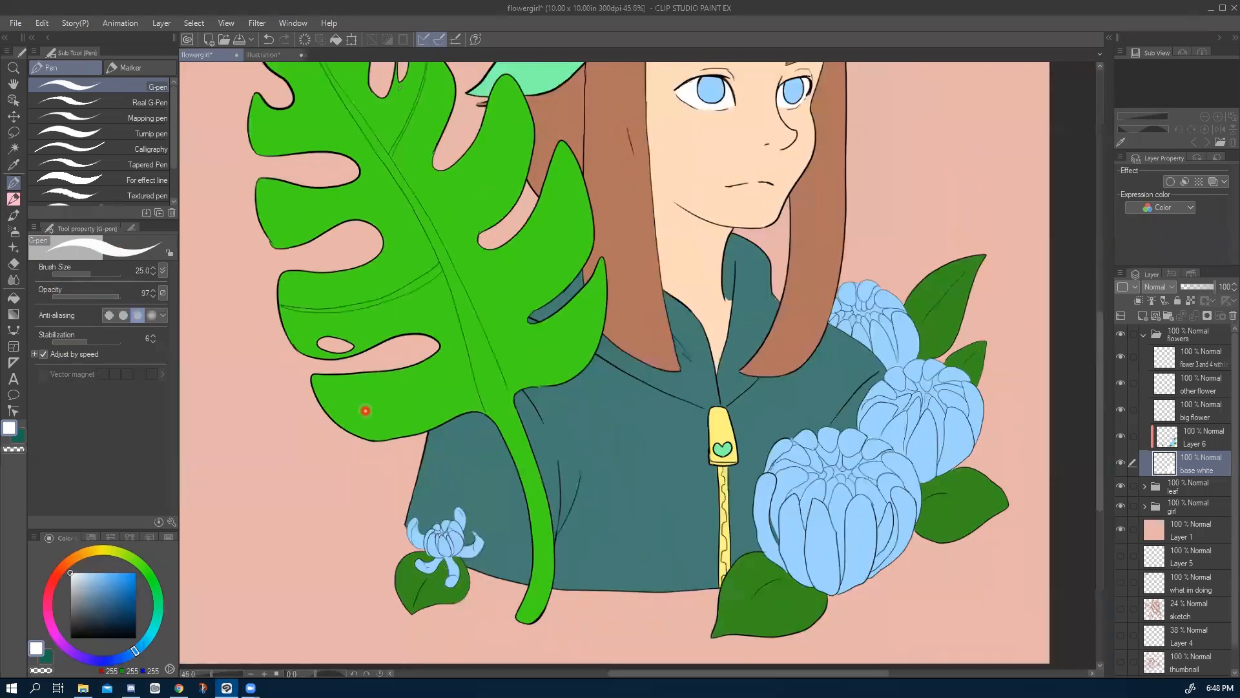
pyautogui.scroll(-2, 366, 411)
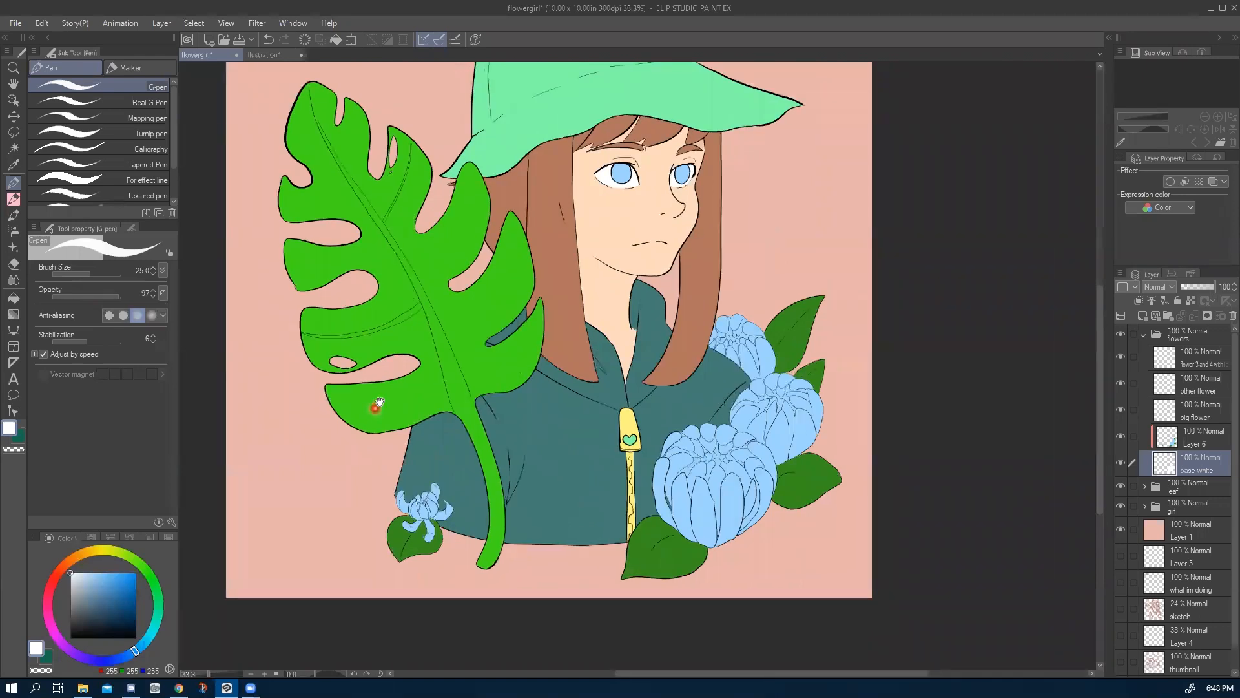
pyautogui.moveTo(497, 396); pyautogui.dragTo(460, 443)
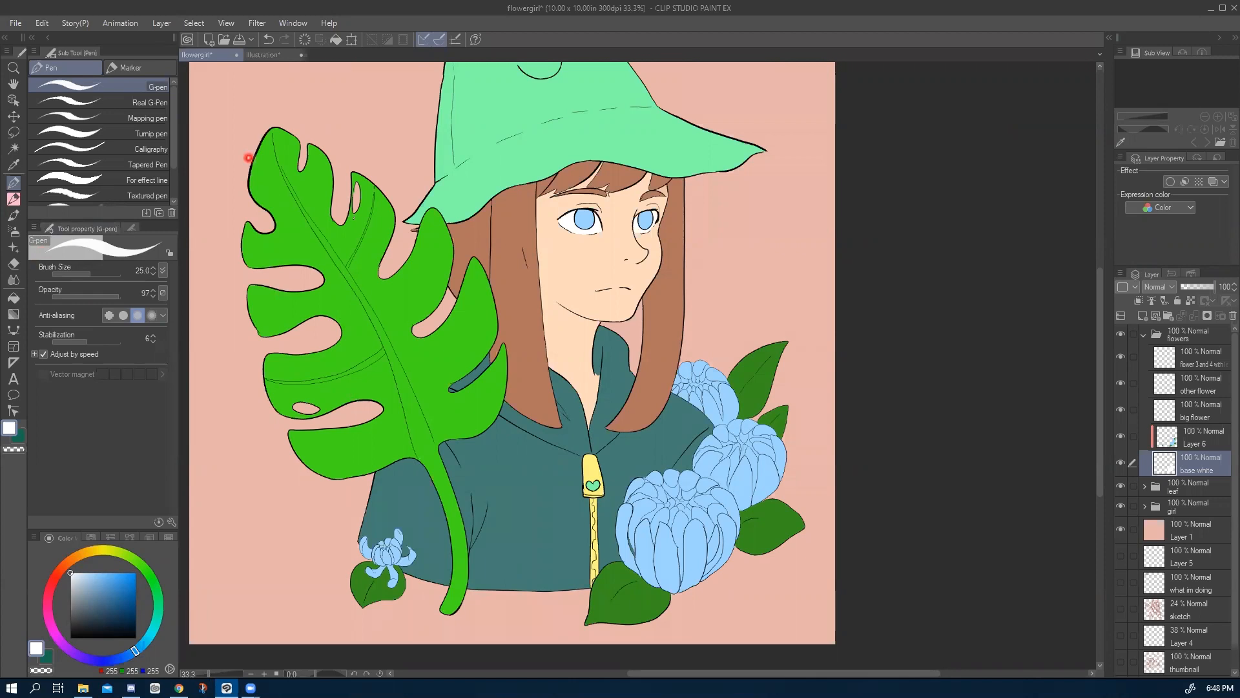
# Switch from the G-pen to the Dense watercolor brush.
pyautogui.click(15, 203)
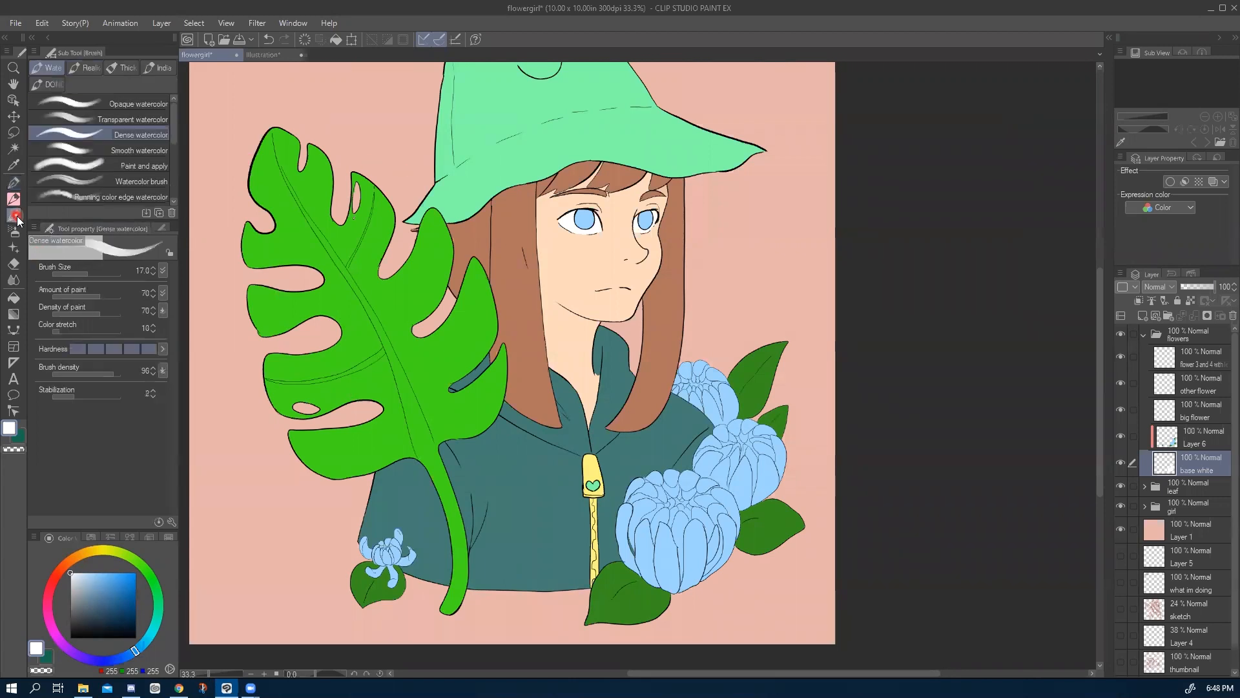
pyautogui.click(42, 134)
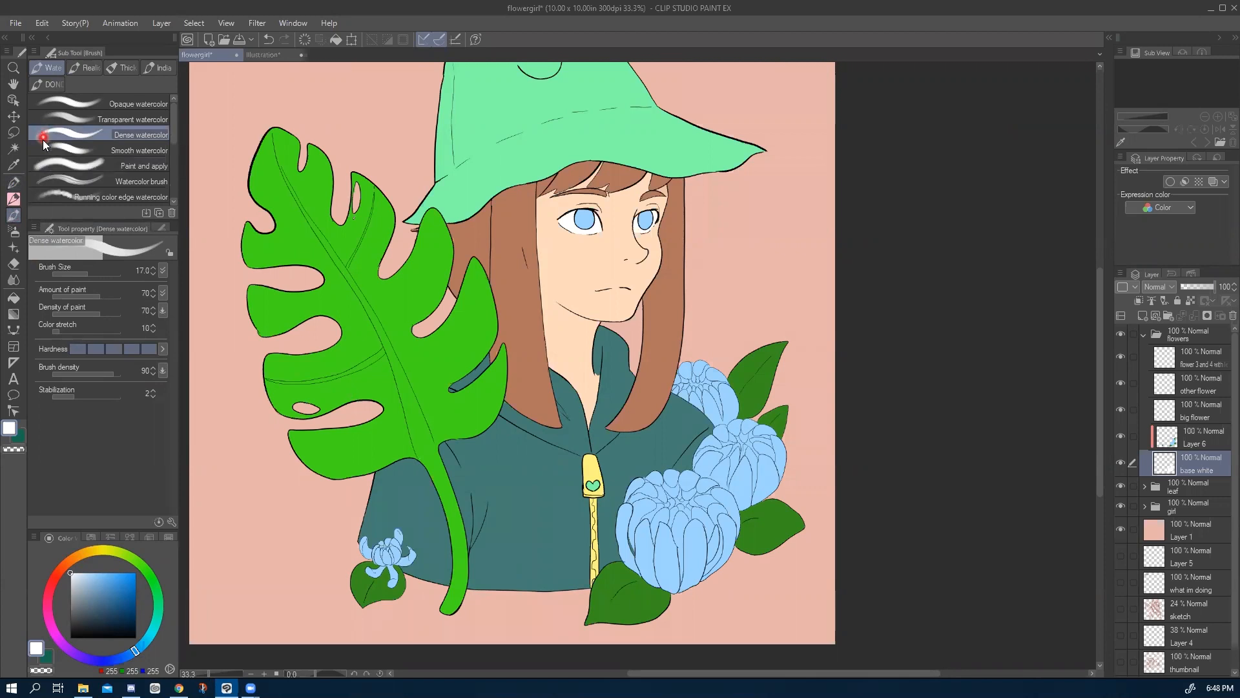
pyautogui.click(91, 260)
pyautogui.click(54, 224)
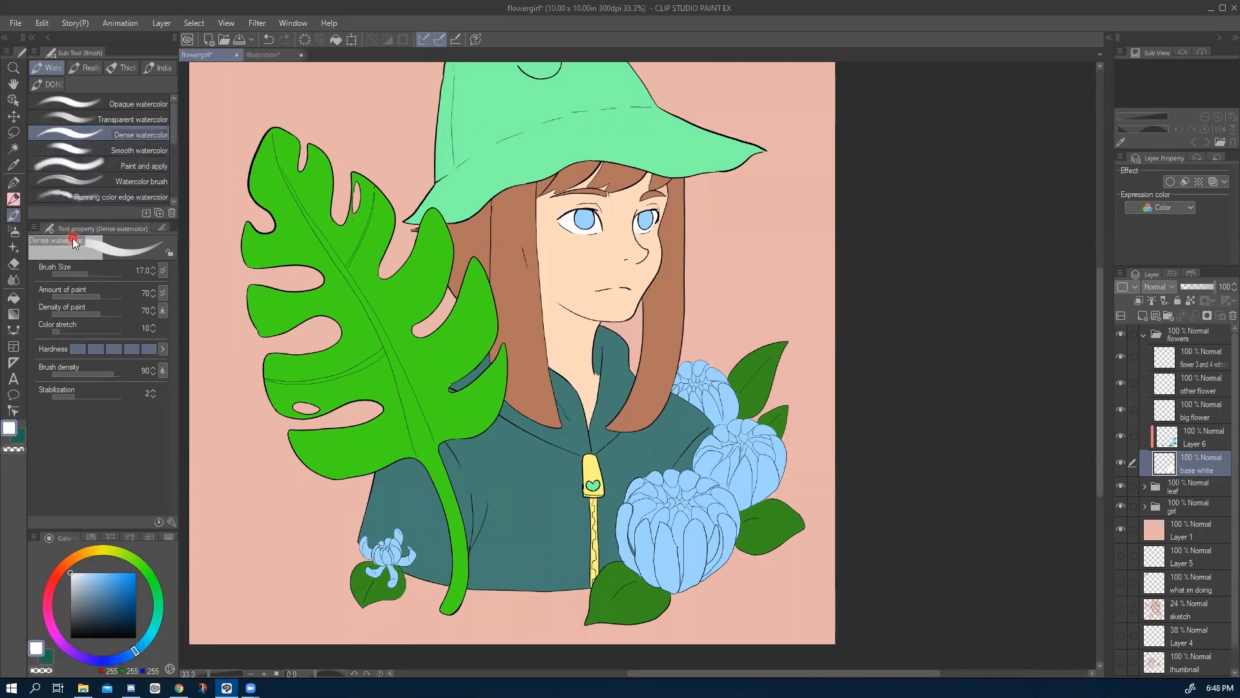
pyautogui.click(57, 231)
pyautogui.click(248, 258)
# Add a new raster layer above the flowers folder.
pyautogui.click(1145, 327)
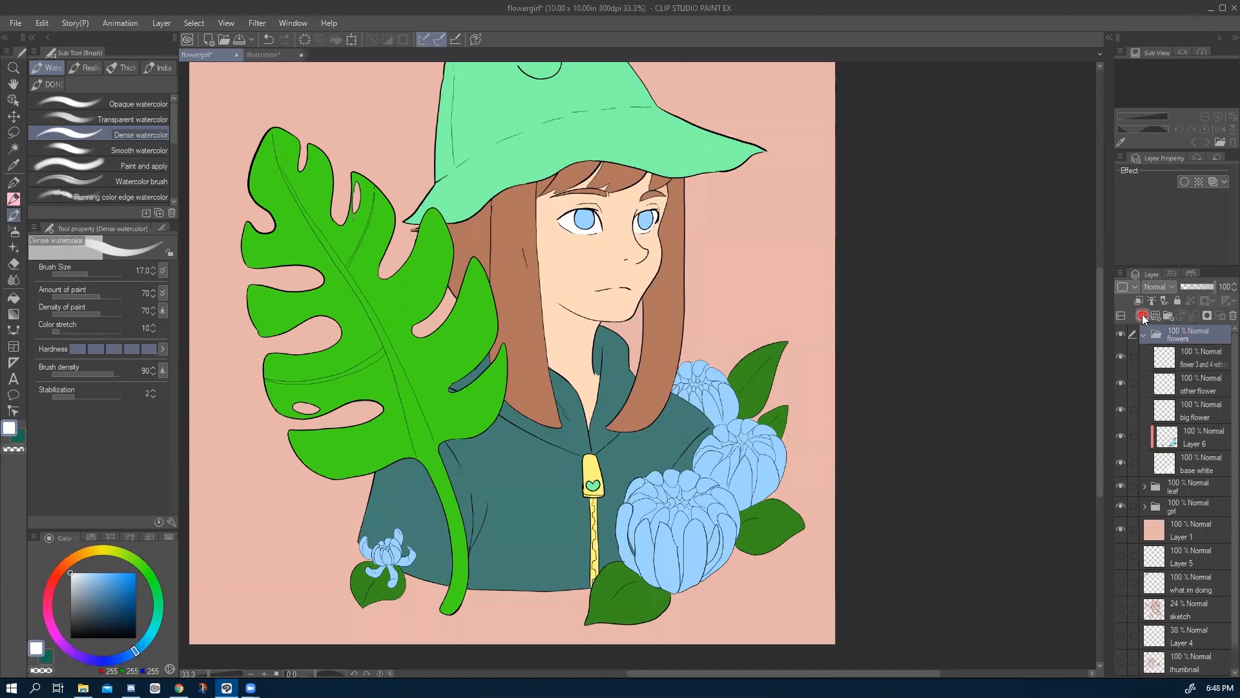
pyautogui.click(1144, 314)
pyautogui.moveTo(1181, 343); pyautogui.dragTo(1156, 300)
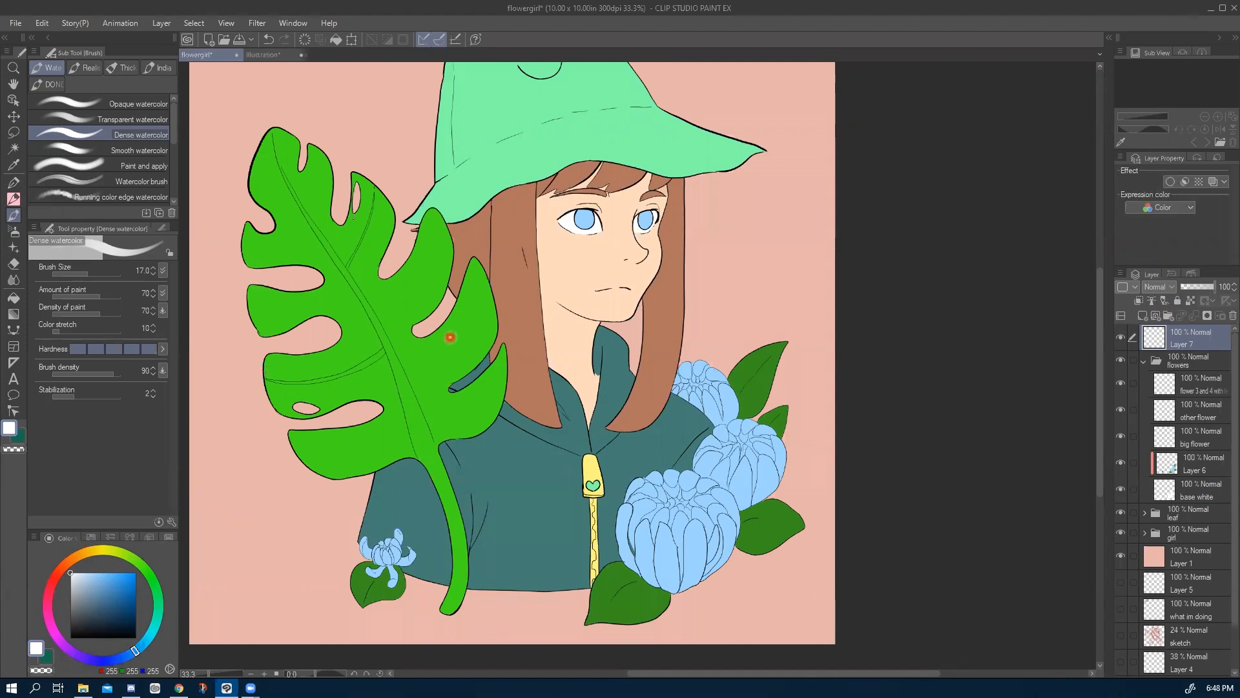
# Sample the hat's mint green as the drawing colour.
pyautogui.press('i')
pyautogui.click(576, 274)
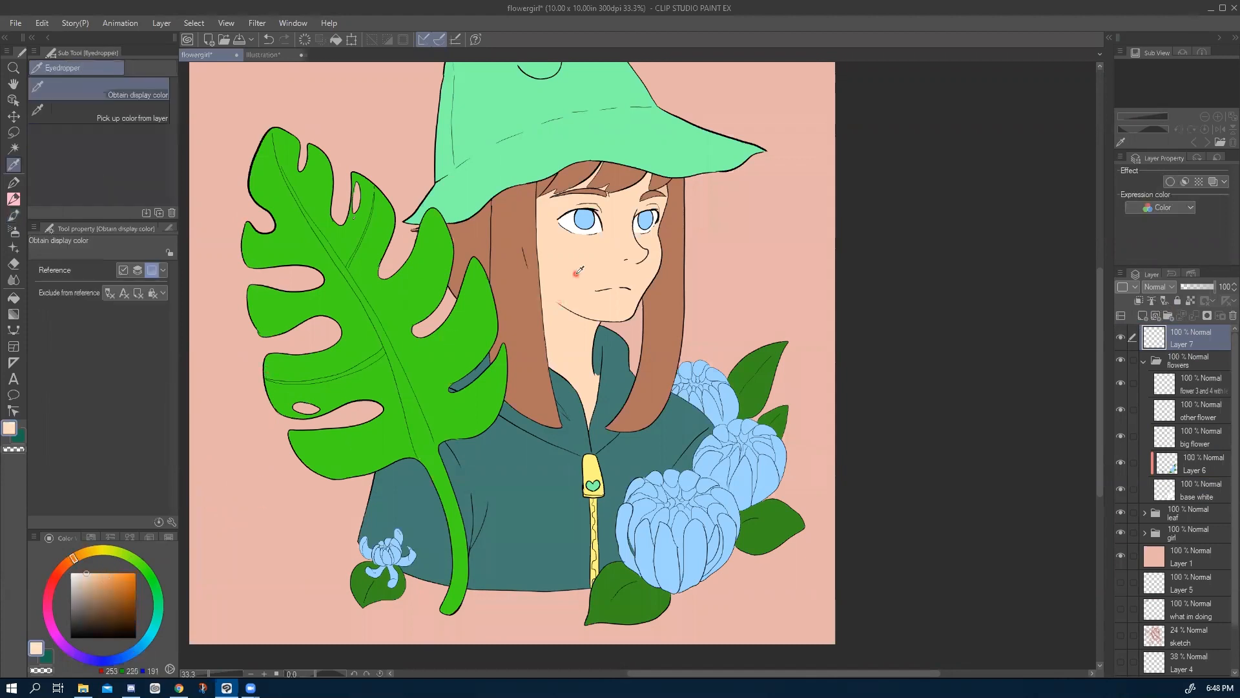
pyautogui.click(509, 148)
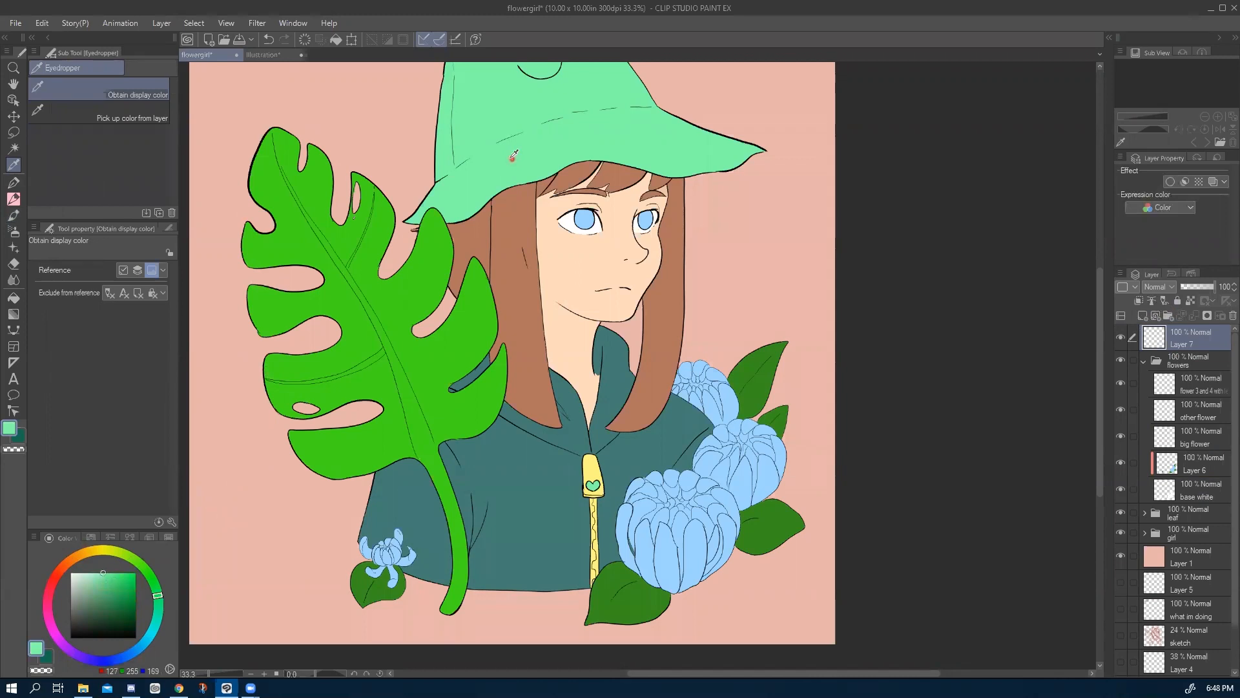
# With the G-pen at size 400, paint a solid mint green circle in the empty background beside the small flower.
pyautogui.press('p')
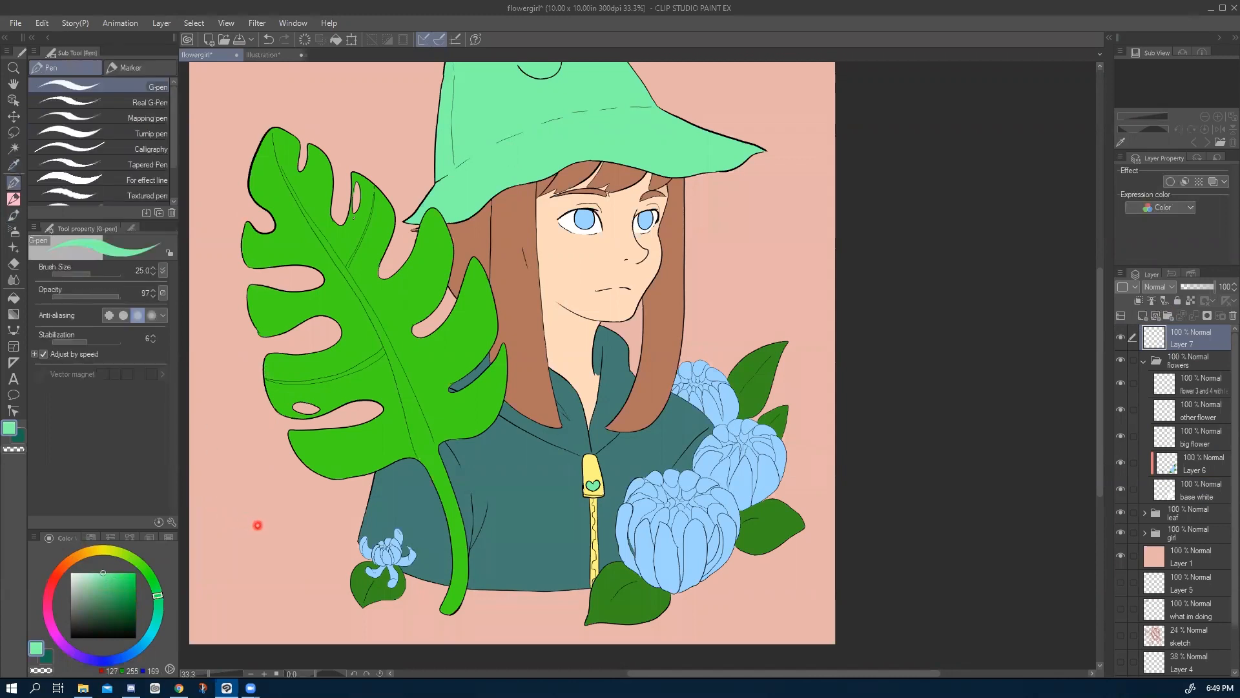
pyautogui.press(']')
pyautogui.press(']')
pyautogui.press(']')
pyautogui.press(']')
pyautogui.press(']')
pyautogui.press(']')
pyautogui.press(']')
pyautogui.press(']')
pyautogui.press(']')
pyautogui.press(']')
pyautogui.press(']')
pyautogui.press(']')
pyautogui.press(']')
pyautogui.moveTo(256, 522); pyautogui.dragTo(237, 517)
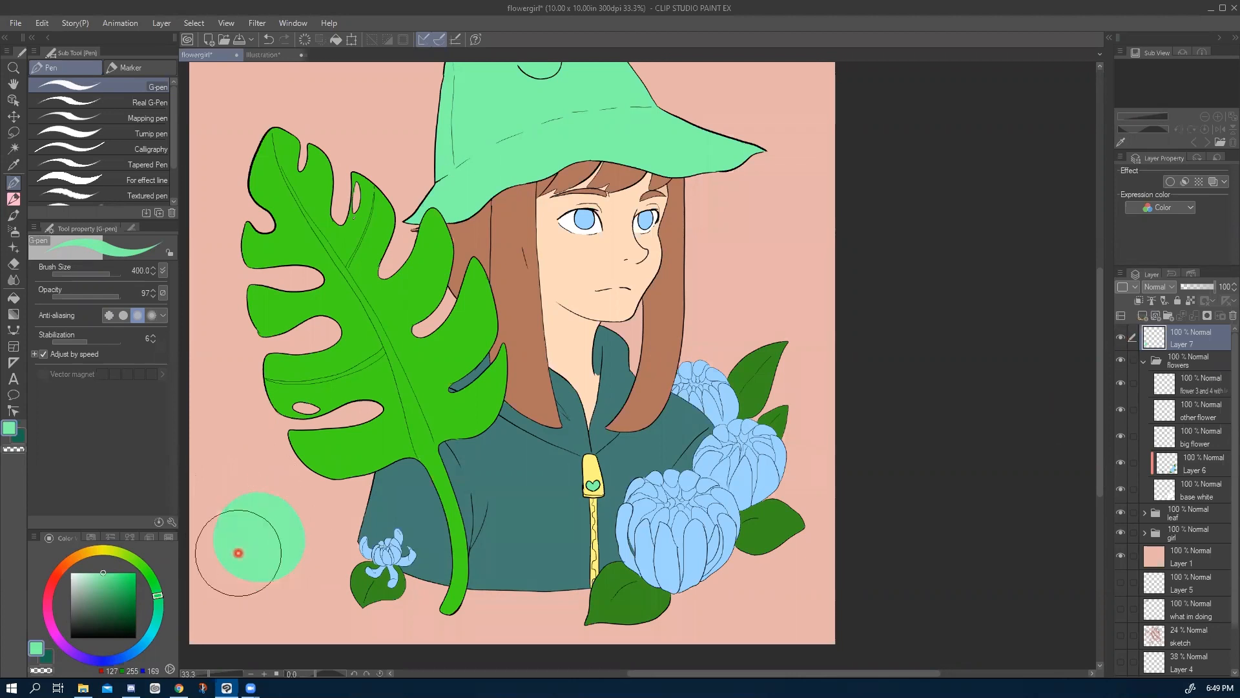
# Add a layer clipped to the circle's layer and choose a darker green, RGB 68, 189, 125.
pyautogui.click(1144, 317)
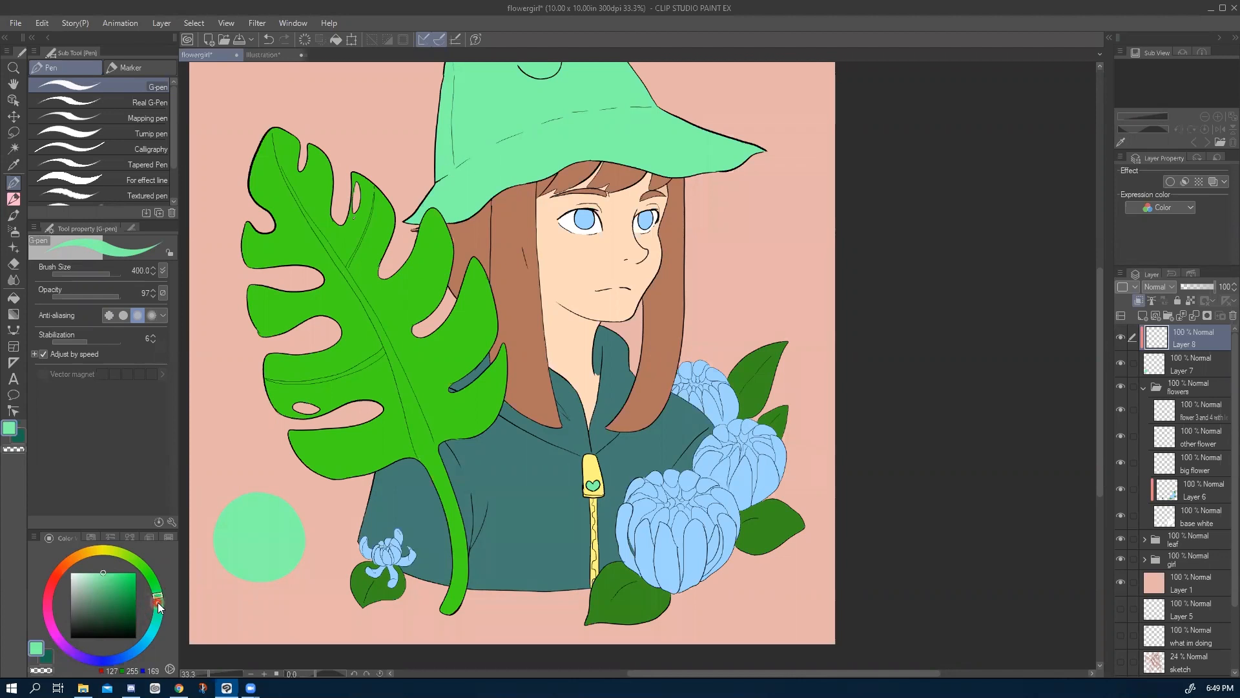
pyautogui.click(115, 584)
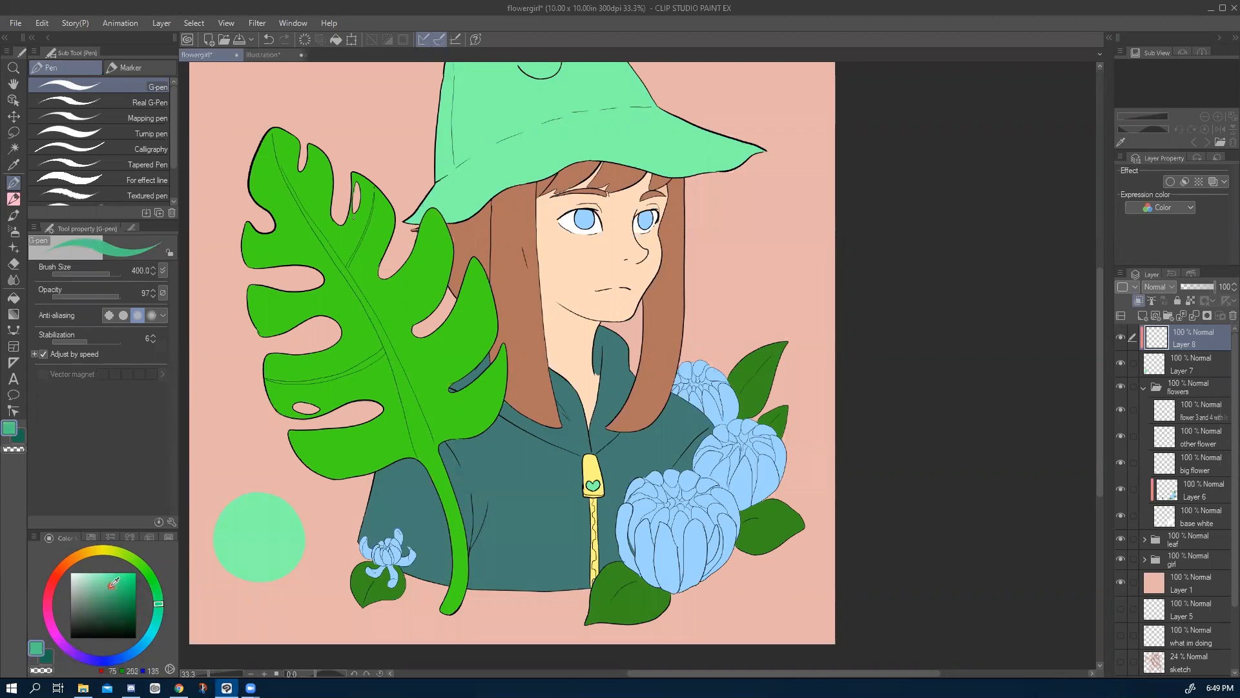
pyautogui.moveTo(112, 589); pyautogui.dragTo(111, 589)
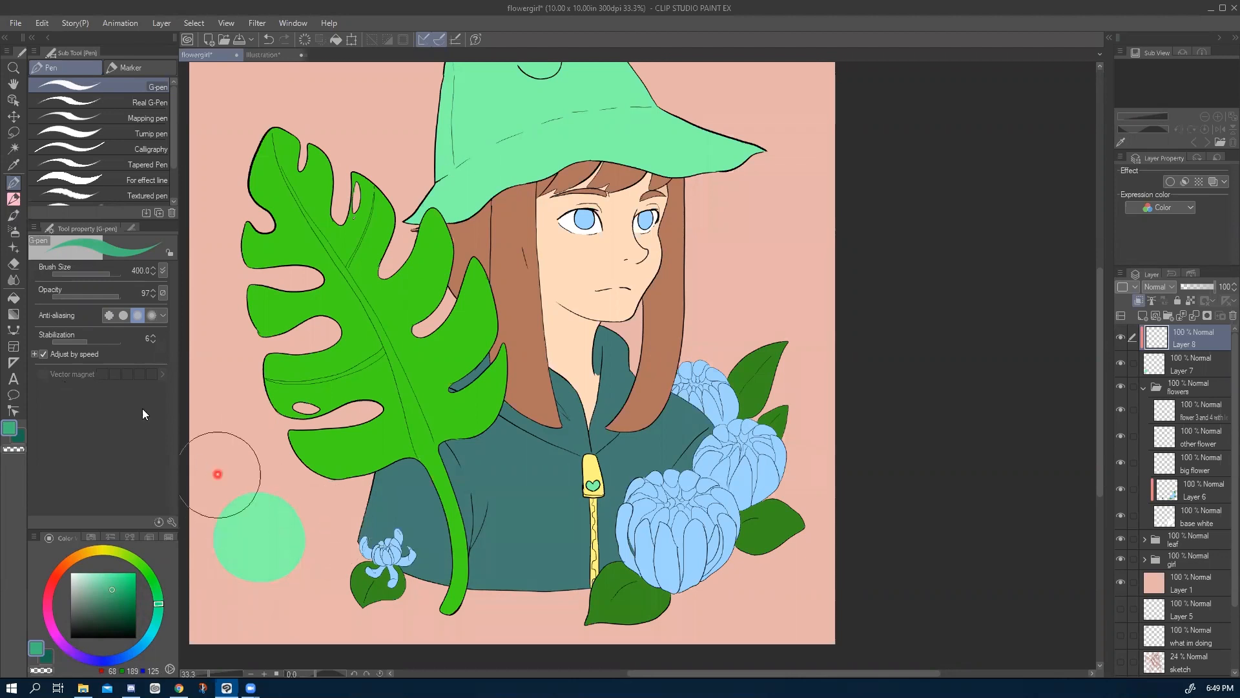
# Paint a curved shadow along the circle's left and lower edge with the Dense watercolor brush at size 200.
pyautogui.click(13, 217)
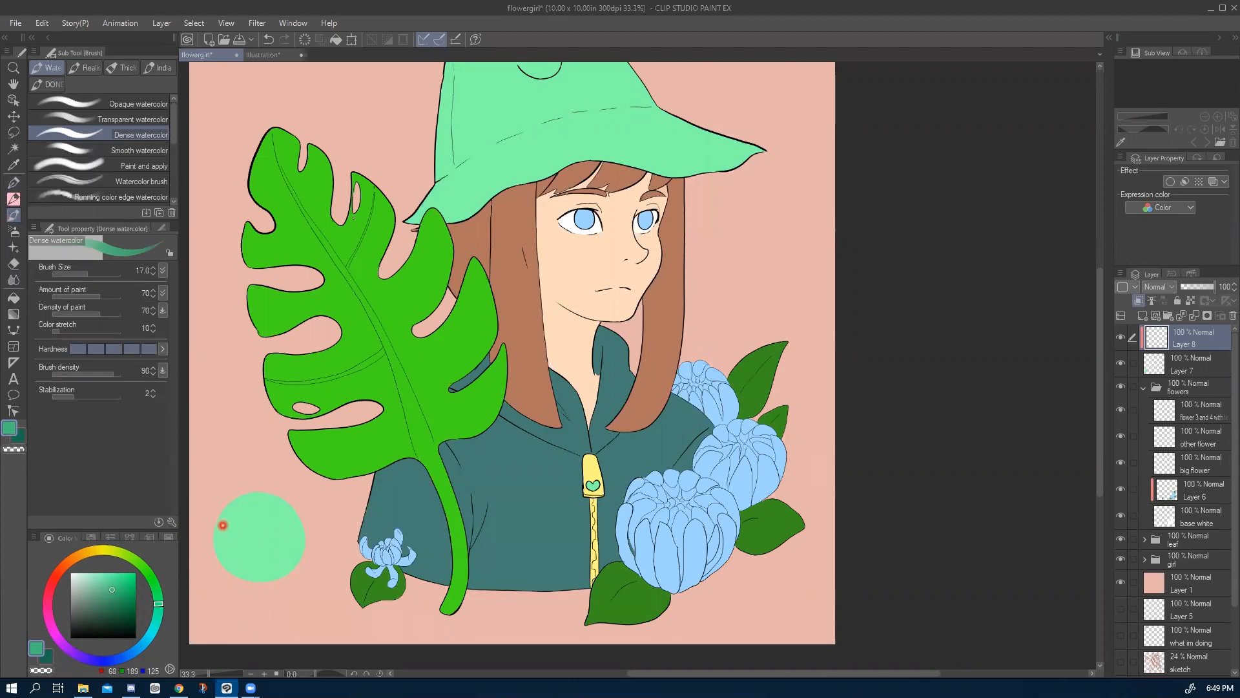
pyautogui.press(']')
pyautogui.press(']')
pyautogui.press(']')
pyautogui.press(']')
pyautogui.press(']')
pyautogui.press(']')
pyautogui.press(']')
pyautogui.press(']')
pyautogui.press(']')
pyautogui.press(']')
pyautogui.moveTo(225, 518)
pyautogui.mouseDown()
pyautogui.moveTo(244, 584)
pyautogui.moveTo(294, 587)
pyautogui.moveTo(230, 551)
pyautogui.moveTo(232, 512)
pyautogui.moveTo(247, 567)
pyautogui.moveTo(283, 580)
pyautogui.moveTo(310, 571)
pyautogui.moveTo(257, 589)
pyautogui.moveTo(215, 543)
pyautogui.moveTo(228, 503)
pyautogui.mouseUp()
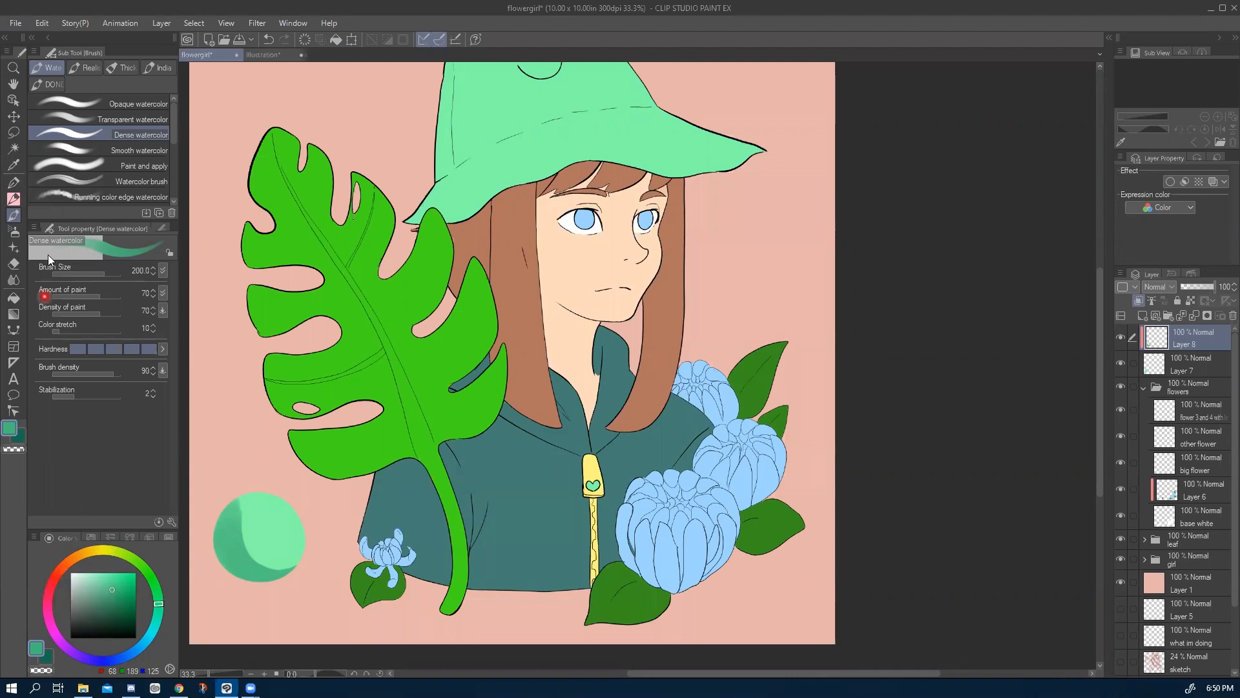
# Choose a deeper green, RGB 50, 159, 101, and paint a second shadow tone along the circle's left edge.
pyautogui.click(118, 593)
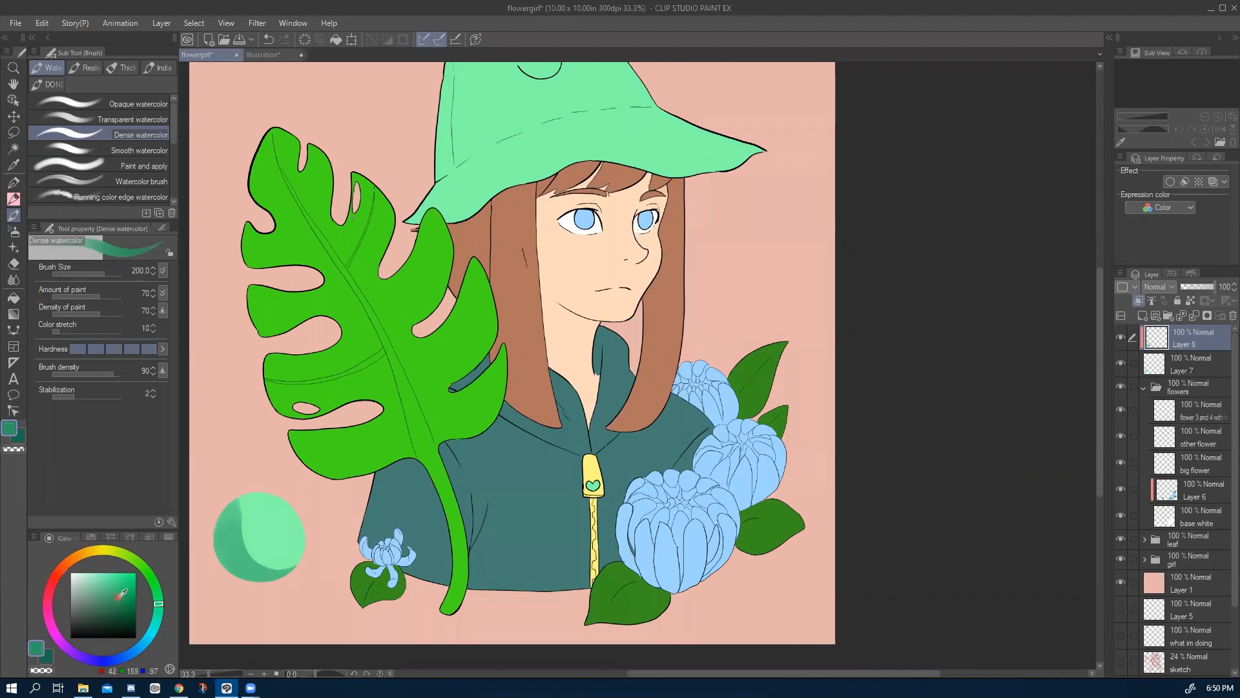
pyautogui.click(110, 579)
pyautogui.moveTo(107, 582)
pyautogui.mouseDown()
pyautogui.moveTo(113, 595)
pyautogui.moveTo(95, 603)
pyautogui.mouseUp()
pyautogui.click(103, 573)
pyautogui.moveTo(109, 602); pyautogui.dragTo(117, 593)
pyautogui.moveTo(262, 562)
pyautogui.mouseDown()
pyautogui.moveTo(256, 584)
pyautogui.moveTo(234, 581)
pyautogui.moveTo(217, 538)
pyautogui.mouseUp()
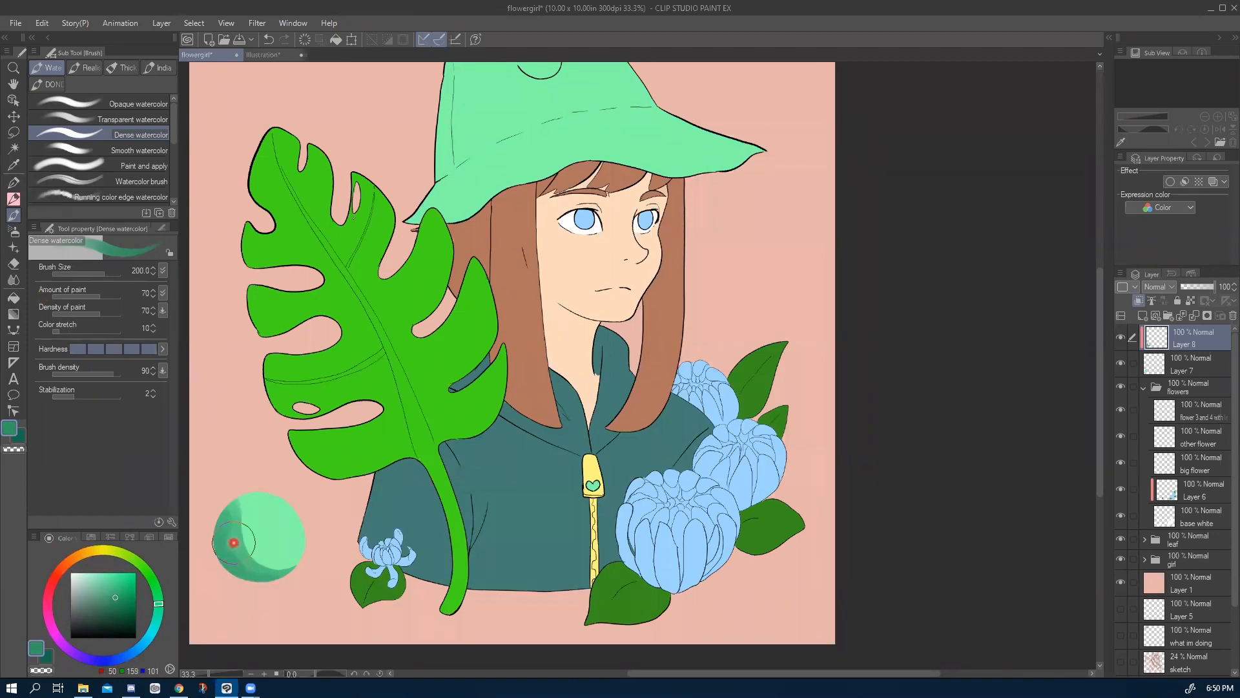
pyautogui.moveTo(234, 522); pyautogui.dragTo(230, 565)
# Reduce the brush size to 50 and darken the circle's outer rim along the left and lower edge.
pyautogui.scroll(5, 234, 576)
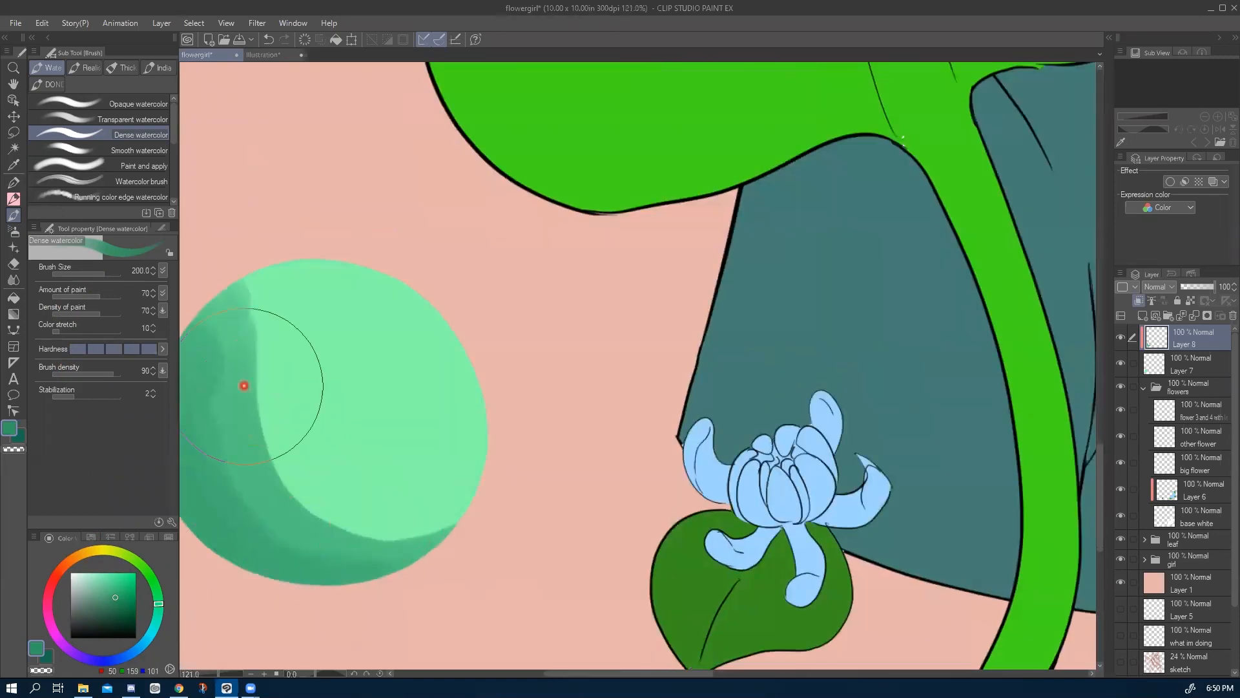
pyautogui.moveTo(293, 575); pyautogui.dragTo(520, 617)
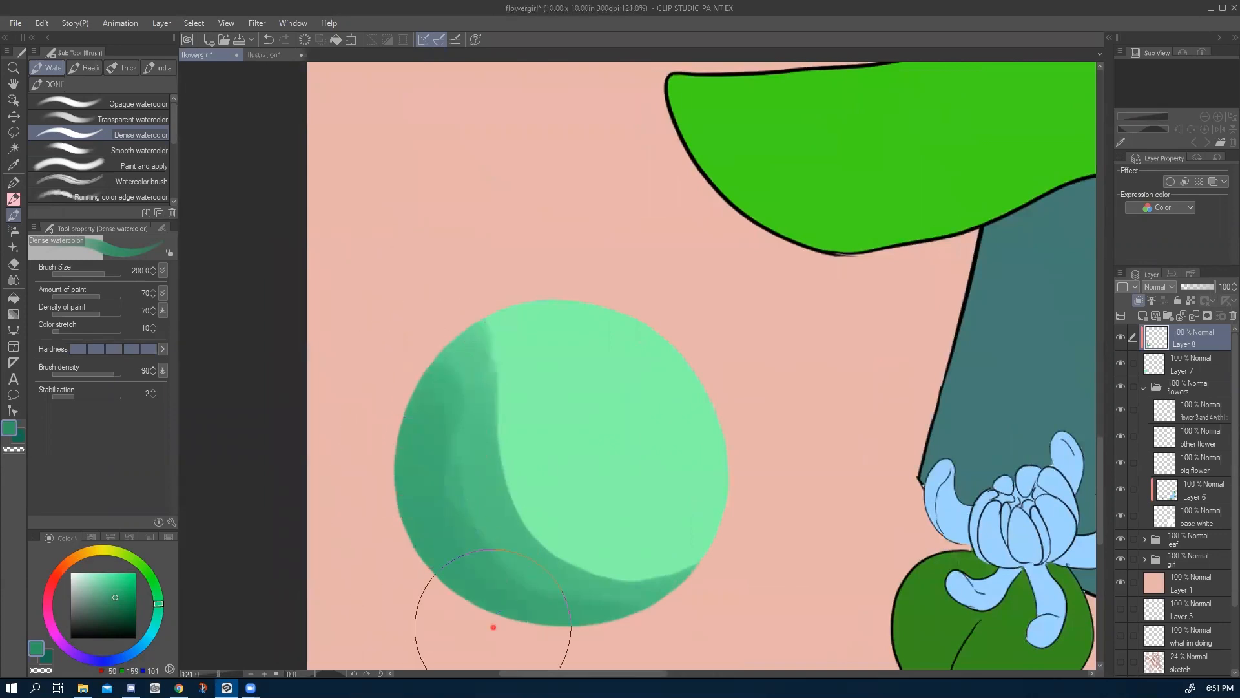
pyautogui.press('[')
pyautogui.press('[')
pyautogui.press('[')
pyautogui.press('[')
pyautogui.press('[')
pyautogui.press('[')
pyautogui.press('[')
pyautogui.moveTo(403, 548)
pyautogui.mouseDown()
pyautogui.moveTo(545, 641)
pyautogui.moveTo(383, 489)
pyautogui.moveTo(407, 392)
pyautogui.moveTo(504, 632)
pyautogui.moveTo(633, 641)
pyautogui.moveTo(688, 627)
pyautogui.moveTo(644, 636)
pyautogui.moveTo(692, 598)
pyautogui.moveTo(510, 637)
pyautogui.moveTo(415, 593)
pyautogui.moveTo(387, 430)
pyautogui.mouseUp()
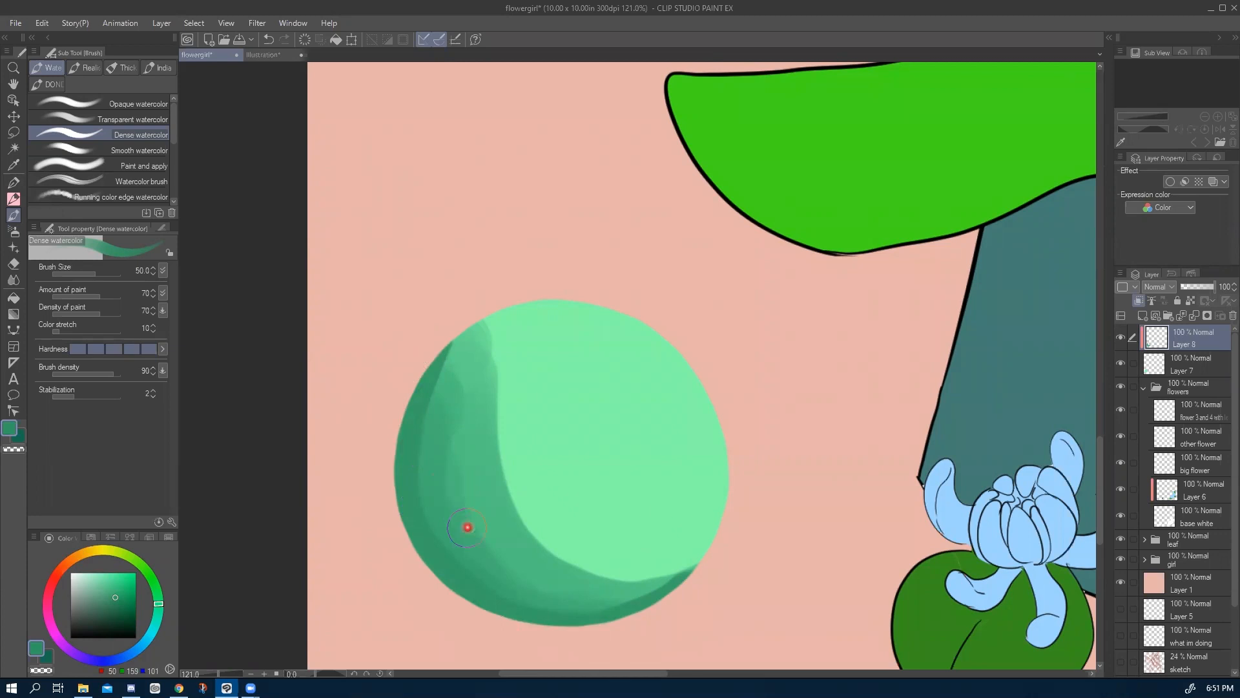
# Sample the light transition green at the shadow's upper tip and paint an intermediate band along the shadow's inner boundary.
pyautogui.press('i')
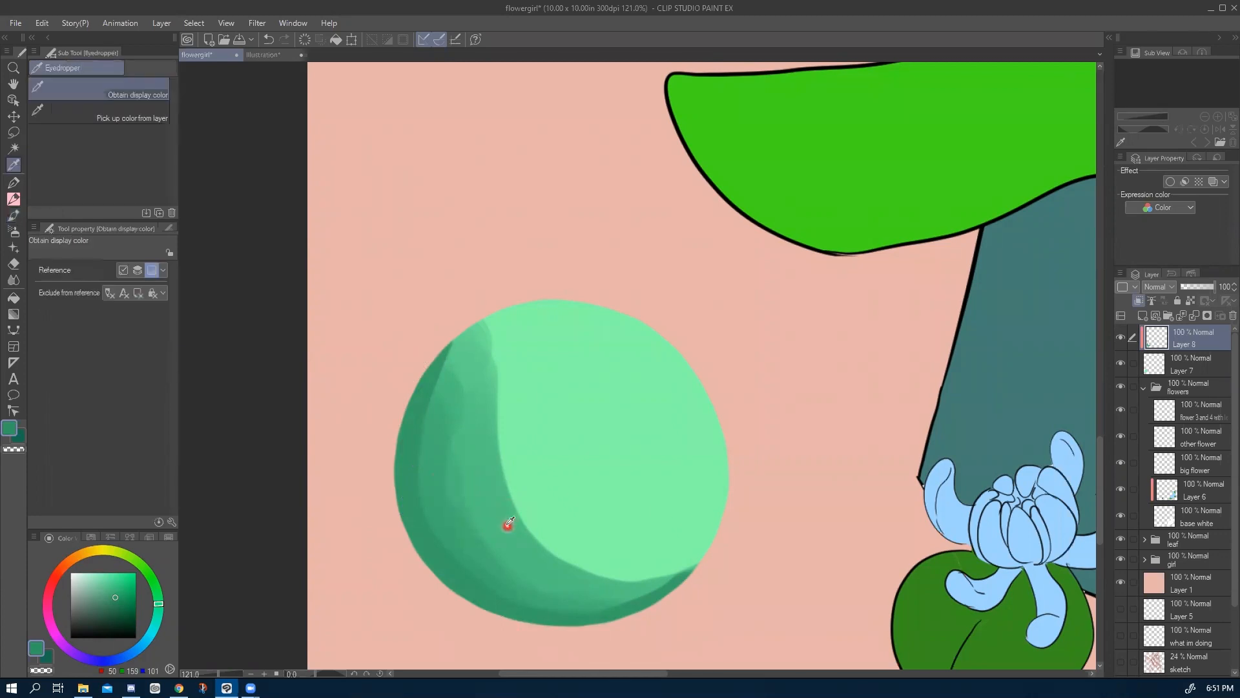
pyautogui.click(488, 326)
pyautogui.press('b')
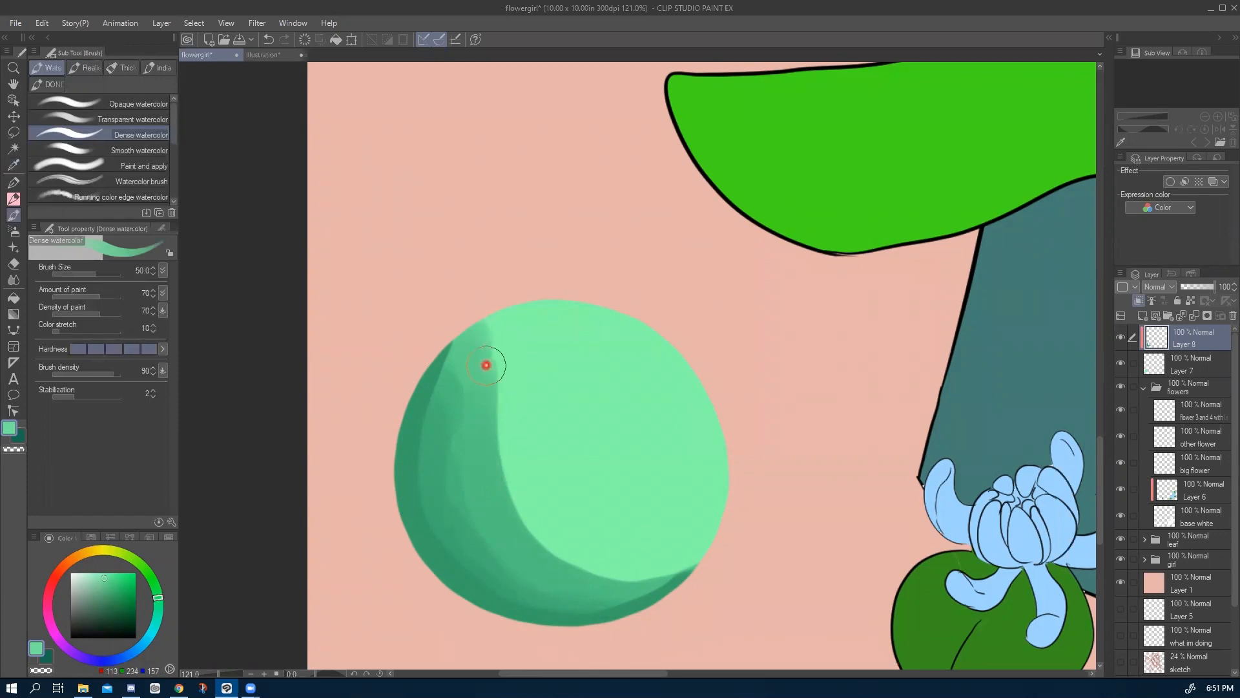
pyautogui.moveTo(478, 335)
pyautogui.mouseDown()
pyautogui.moveTo(490, 373)
pyautogui.moveTo(544, 338)
pyautogui.moveTo(567, 339)
pyautogui.moveTo(549, 501)
pyautogui.moveTo(494, 344)
pyautogui.moveTo(510, 497)
pyautogui.moveTo(496, 407)
pyautogui.moveTo(500, 461)
pyautogui.moveTo(530, 532)
pyautogui.moveTo(615, 576)
pyautogui.moveTo(704, 545)
pyautogui.moveTo(651, 570)
pyautogui.moveTo(620, 567)
pyautogui.moveTo(666, 569)
pyautogui.moveTo(570, 534)
pyautogui.moveTo(575, 556)
pyautogui.moveTo(516, 500)
pyautogui.moveTo(489, 393)
pyautogui.moveTo(514, 303)
pyautogui.moveTo(483, 341)
pyautogui.moveTo(481, 369)
pyautogui.moveTo(513, 306)
pyautogui.moveTo(500, 398)
pyautogui.moveTo(512, 361)
pyautogui.moveTo(523, 496)
pyautogui.moveTo(568, 547)
pyautogui.moveTo(701, 543)
pyautogui.moveTo(604, 551)
pyautogui.moveTo(505, 431)
pyautogui.moveTo(528, 315)
pyautogui.moveTo(543, 307)
pyautogui.moveTo(525, 470)
pyautogui.moveTo(649, 560)
pyautogui.moveTo(704, 544)
pyautogui.moveTo(638, 523)
pyautogui.moveTo(682, 541)
pyautogui.mouseUp()
# Sample the circle's lighter green and soften the inner edge of the intermediate band with short strokes.
pyautogui.press('i')
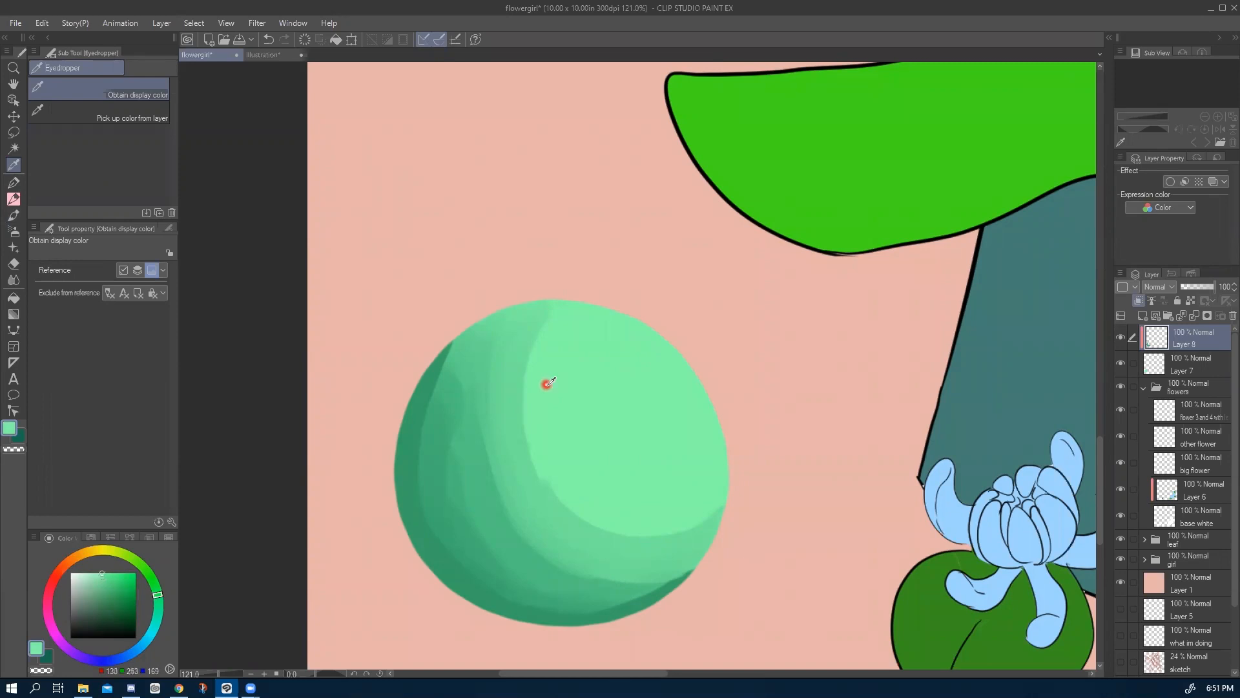
pyautogui.press('b')
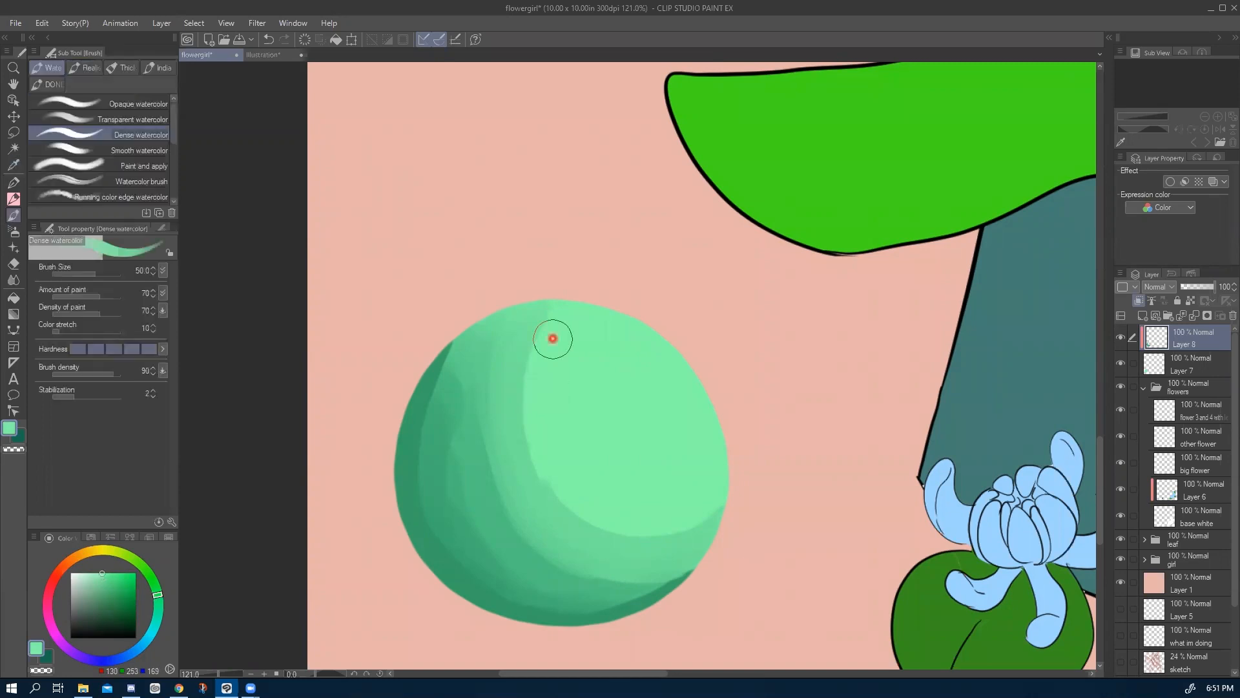
pyautogui.moveTo(713, 478)
pyautogui.mouseDown()
pyautogui.moveTo(639, 529)
pyautogui.moveTo(543, 479)
pyautogui.mouseUp()
pyautogui.moveTo(536, 314); pyautogui.dragTo(526, 516)
pyautogui.moveTo(497, 332); pyautogui.dragTo(496, 449)
# Enlarge the brush to size 250 and blend the light green broadly over the band and shadow.
pyautogui.press(']')
pyautogui.press(']')
pyautogui.press(']')
pyautogui.press(']')
pyautogui.press(']')
pyautogui.press(']')
pyautogui.press(']')
pyautogui.press(']')
pyautogui.press(']')
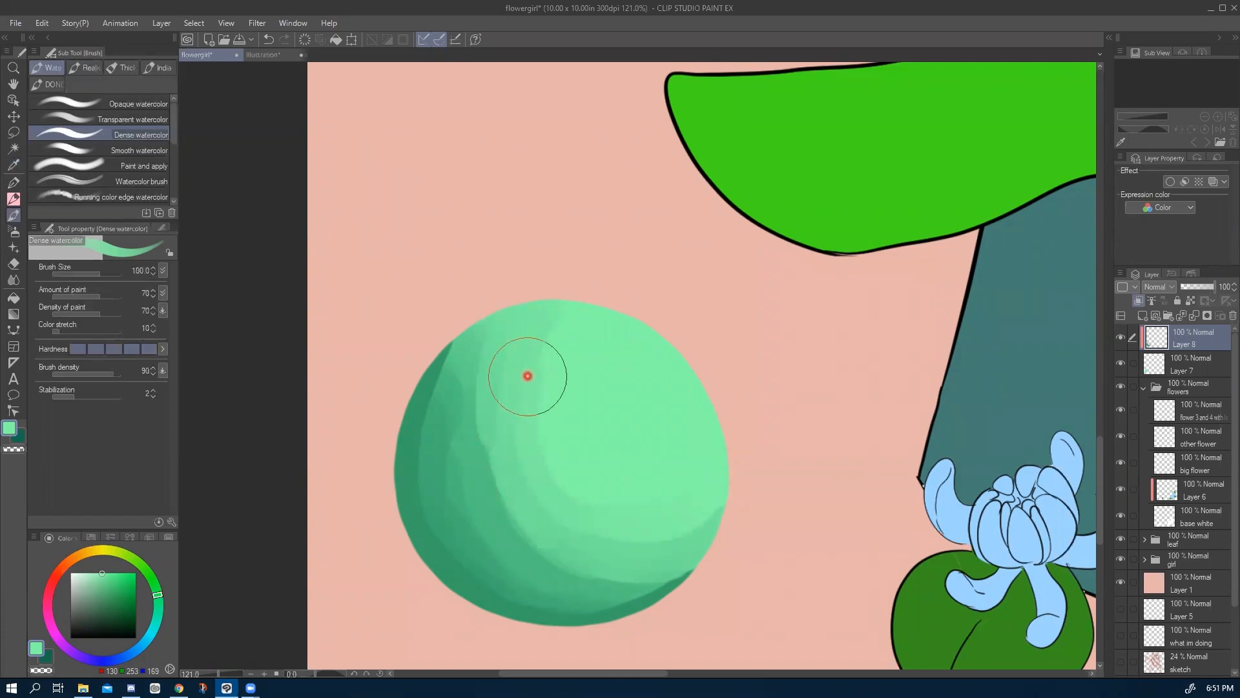
pyautogui.moveTo(531, 354)
pyautogui.mouseDown()
pyautogui.moveTo(656, 523)
pyautogui.moveTo(578, 455)
pyautogui.moveTo(609, 505)
pyautogui.moveTo(711, 518)
pyautogui.mouseUp()
pyautogui.moveTo(486, 354)
pyautogui.mouseDown()
pyautogui.moveTo(453, 400)
pyautogui.moveTo(461, 476)
pyautogui.moveTo(531, 554)
pyautogui.moveTo(555, 539)
pyautogui.moveTo(467, 422)
pyautogui.moveTo(485, 330)
pyautogui.mouseUp()
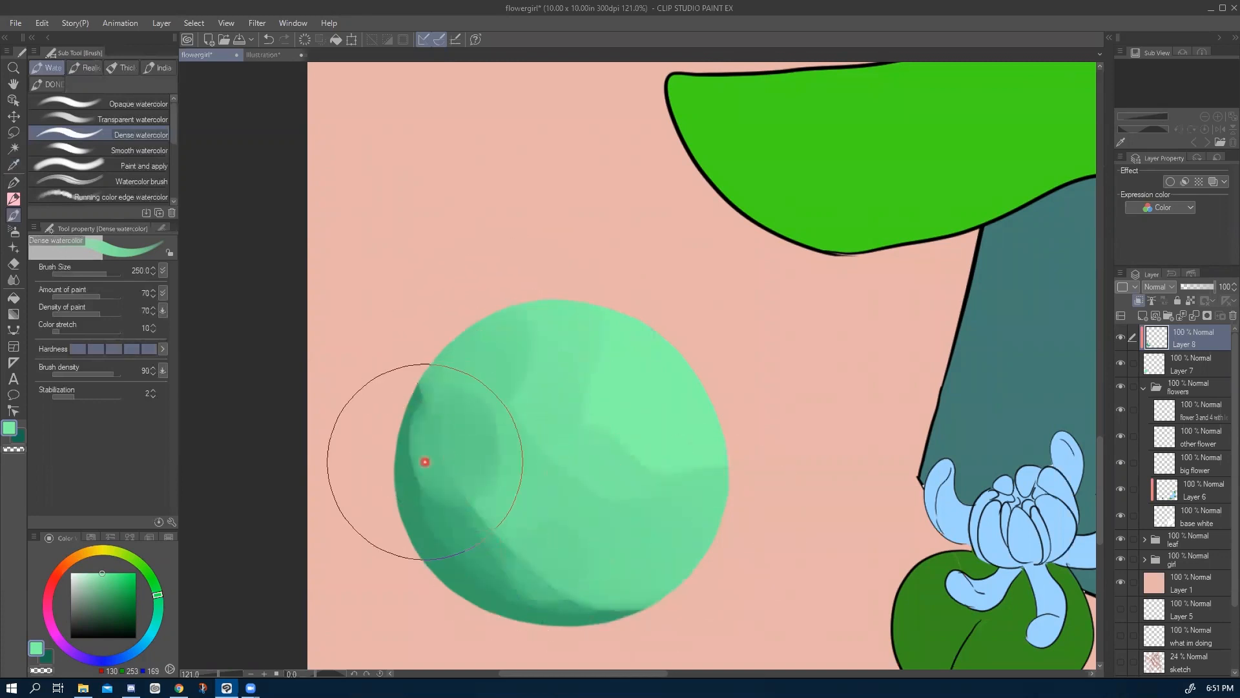
# Even out the sphere's shading with broad light green strokes over its lower-left side.
pyautogui.scroll(-4, 421, 457)
pyautogui.scroll(-2, 415, 505)
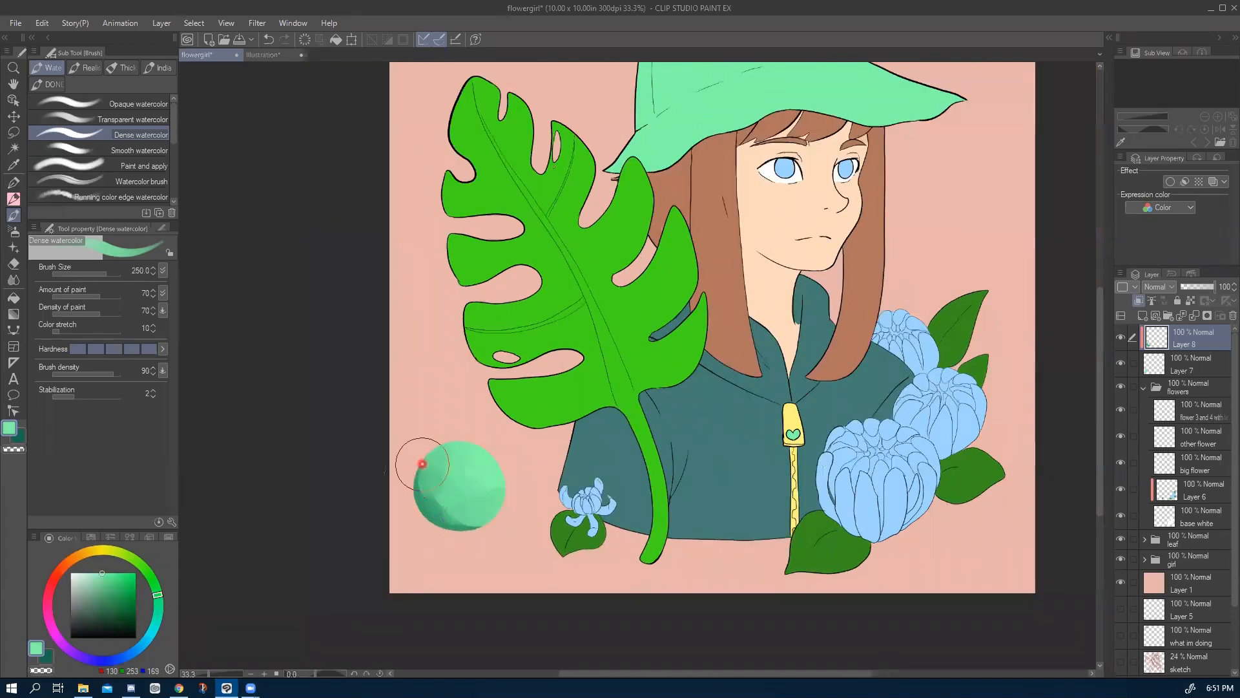
pyautogui.scroll(6, 423, 494)
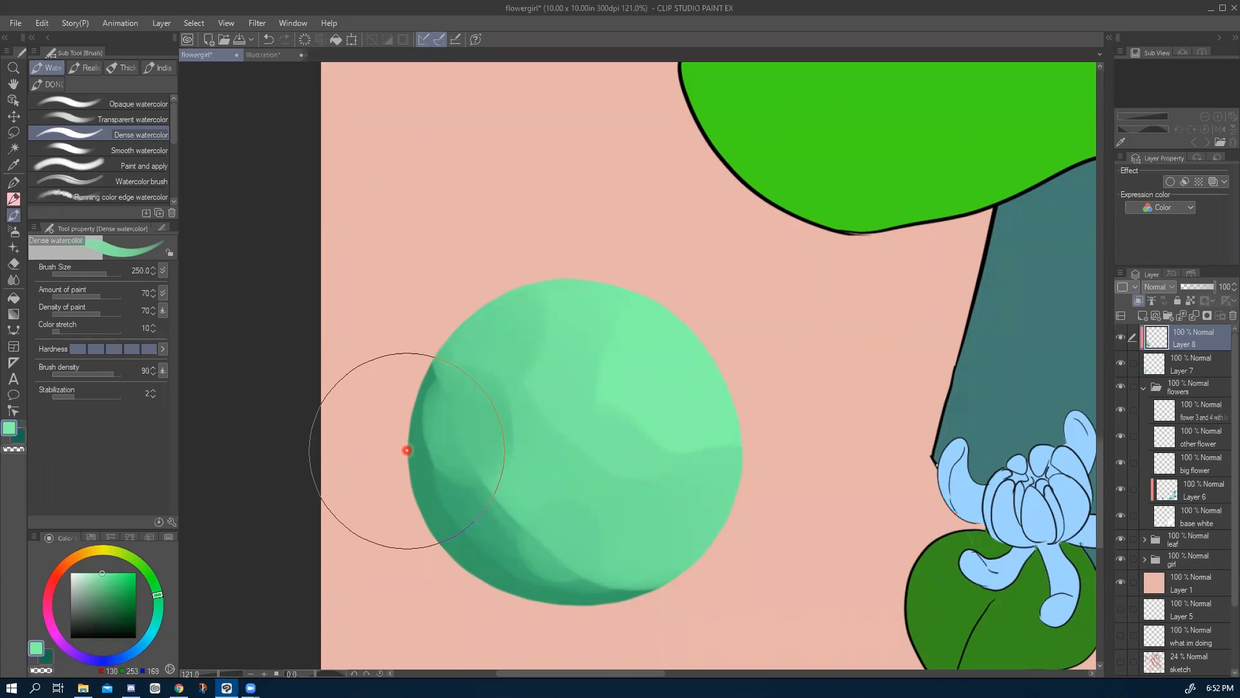
pyautogui.scroll(-8, 538, 362)
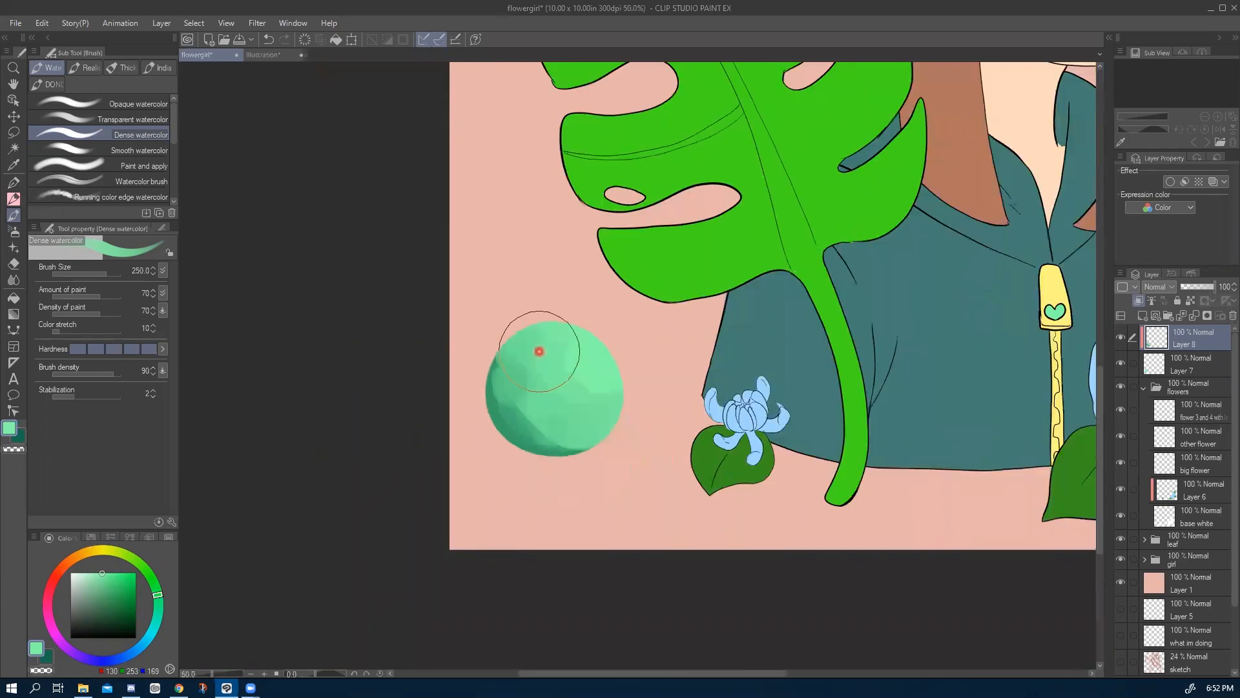
pyautogui.scroll(-1, 539, 351)
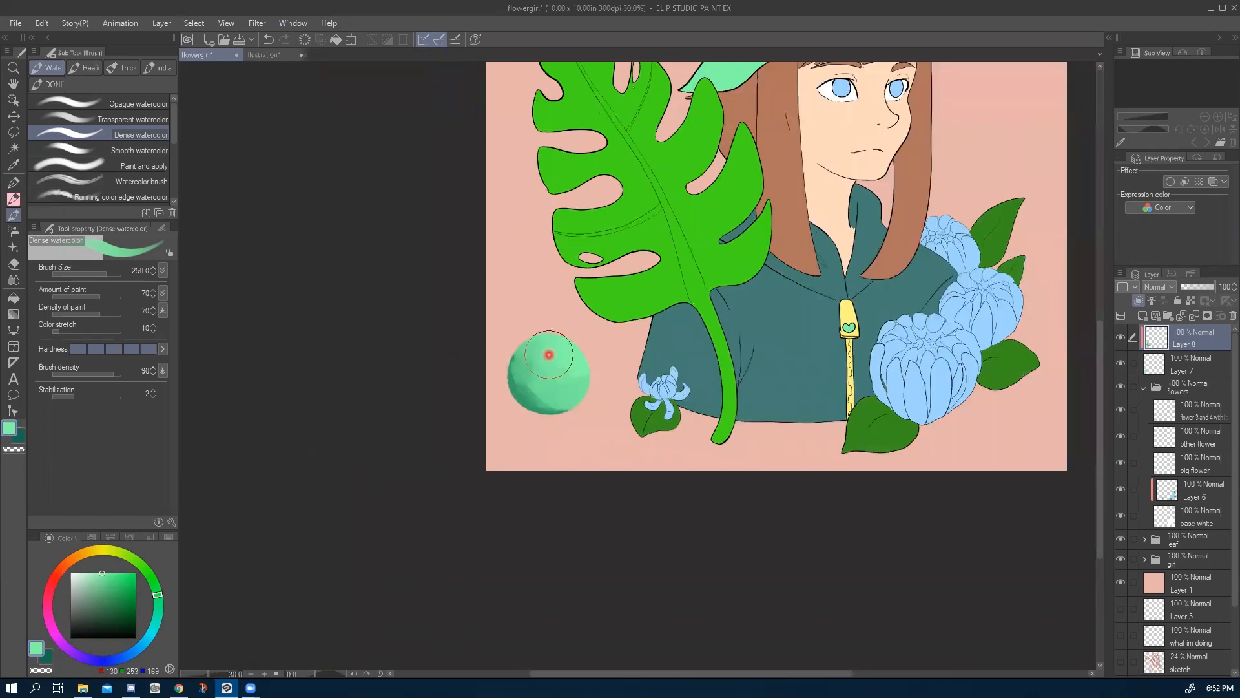
pyautogui.scroll(-1, 539, 352)
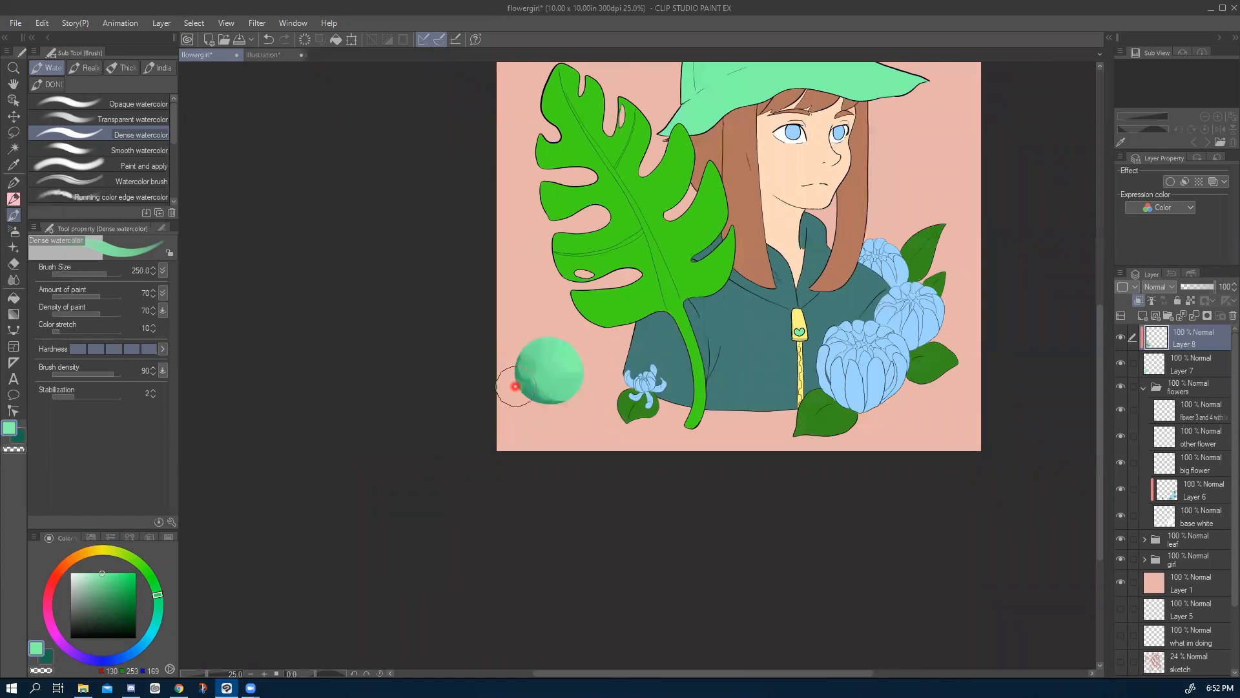
pyautogui.moveTo(526, 412)
pyautogui.mouseDown()
pyautogui.moveTo(491, 494)
pyautogui.moveTo(488, 451)
pyautogui.moveTo(487, 476)
pyautogui.moveTo(516, 434)
pyautogui.moveTo(477, 468)
pyautogui.mouseUp()
pyautogui.scroll(2, 481, 472)
pyautogui.moveTo(527, 424)
pyautogui.mouseDown()
pyautogui.moveTo(474, 458)
pyautogui.moveTo(474, 472)
pyautogui.moveTo(484, 468)
pyautogui.moveTo(469, 466)
pyautogui.moveTo(475, 371)
pyautogui.moveTo(481, 488)
pyautogui.moveTo(486, 463)
pyautogui.moveTo(499, 503)
pyautogui.moveTo(562, 535)
pyautogui.moveTo(500, 503)
pyautogui.moveTo(508, 515)
pyautogui.moveTo(466, 445)
pyautogui.moveTo(491, 488)
pyautogui.moveTo(494, 409)
pyautogui.moveTo(506, 407)
pyautogui.moveTo(511, 486)
pyautogui.moveTo(545, 523)
pyautogui.moveTo(501, 476)
pyautogui.moveTo(489, 420)
pyautogui.moveTo(503, 393)
pyautogui.moveTo(487, 442)
pyautogui.moveTo(556, 510)
pyautogui.moveTo(584, 515)
pyautogui.moveTo(515, 451)
pyautogui.moveTo(523, 396)
pyautogui.moveTo(559, 387)
pyautogui.moveTo(484, 482)
pyautogui.moveTo(311, 461)
pyautogui.moveTo(394, 446)
pyautogui.moveTo(540, 448)
pyautogui.moveTo(464, 505)
pyautogui.moveTo(520, 495)
pyautogui.moveTo(579, 451)
pyautogui.moveTo(550, 466)
pyautogui.moveTo(578, 404)
pyautogui.moveTo(556, 458)
pyautogui.moveTo(615, 467)
pyautogui.moveTo(570, 399)
pyautogui.moveTo(592, 481)
pyautogui.moveTo(522, 403)
pyautogui.moveTo(519, 451)
pyautogui.moveTo(574, 501)
pyautogui.moveTo(497, 394)
pyautogui.moveTo(401, 437)
pyautogui.mouseUp()
pyautogui.scroll(-1, 475, 465)
pyautogui.scroll(4, 473, 439)
# Sample a mid green from the sphere's shaded side and blend it across the lower and left areas.
pyautogui.press('i')
pyautogui.press('b')
pyautogui.press('i')
pyautogui.click(474, 489)
pyautogui.press('b')
pyautogui.moveTo(562, 545)
pyautogui.mouseDown()
pyautogui.moveTo(483, 518)
pyautogui.moveTo(459, 423)
pyautogui.moveTo(507, 510)
pyautogui.moveTo(518, 498)
pyautogui.moveTo(596, 517)
pyautogui.moveTo(506, 429)
pyautogui.moveTo(443, 465)
pyautogui.moveTo(451, 412)
pyautogui.mouseUp()
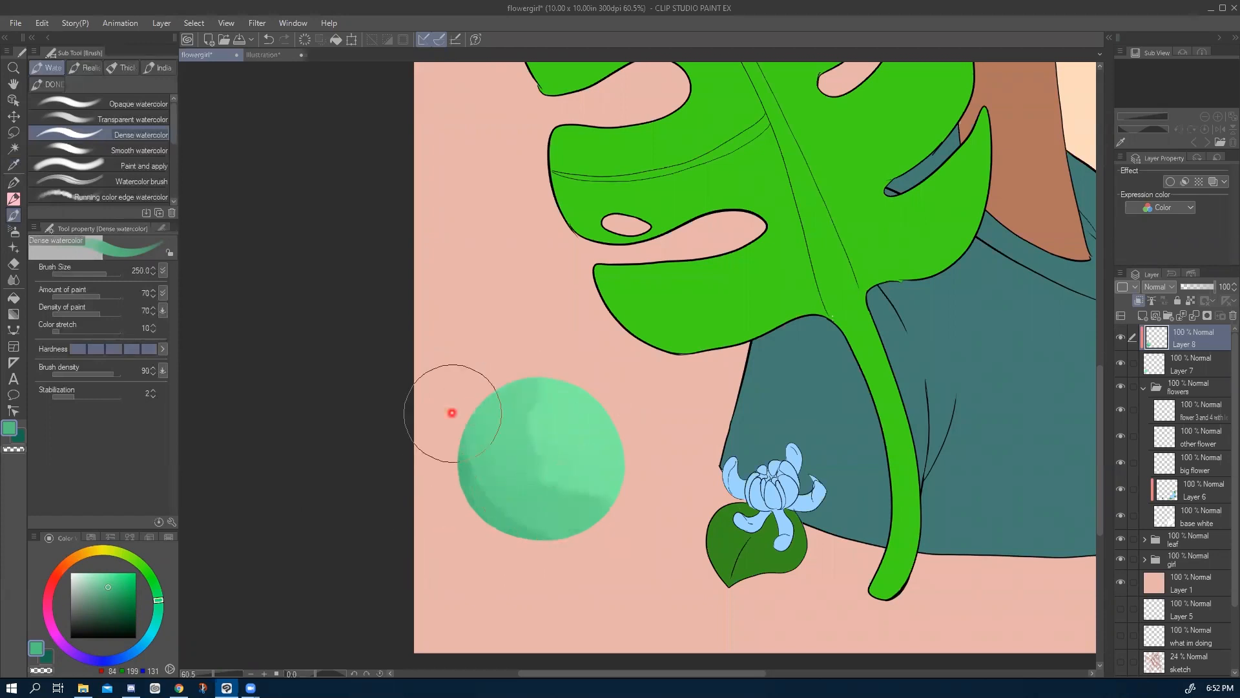
# Choose a light yellowish green and paint a soft highlight on the sphere's upper-right side.
pyautogui.click(91, 573)
pyautogui.press('i')
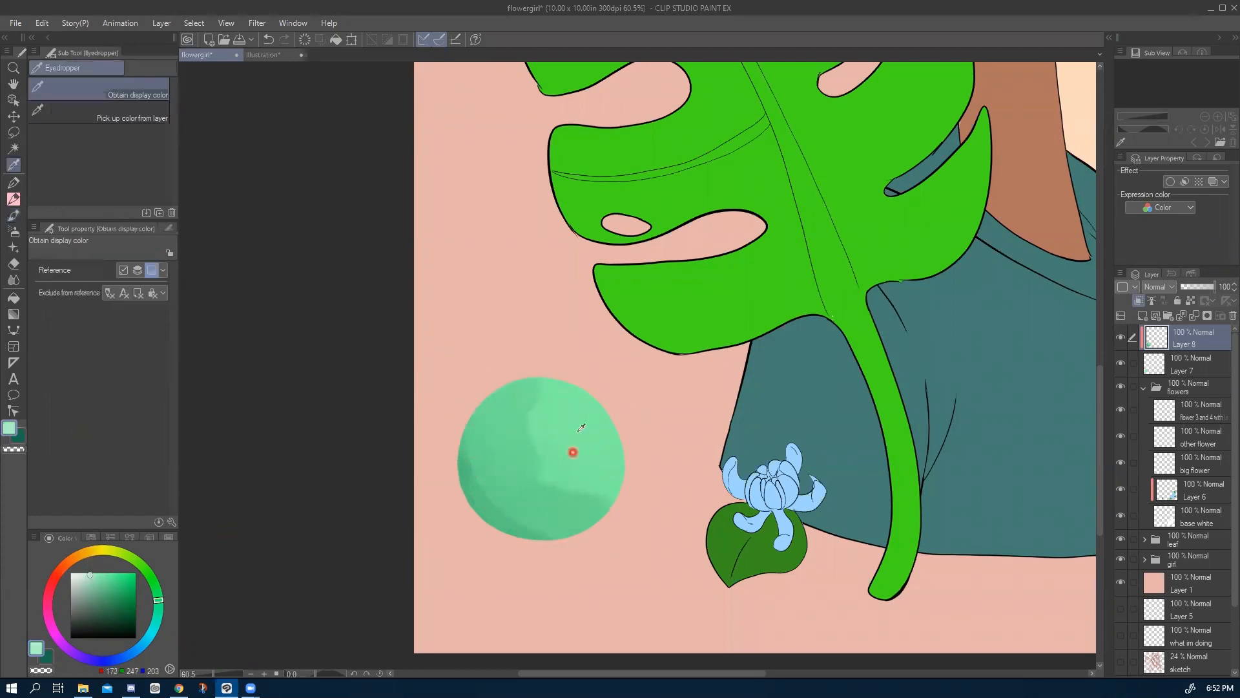
pyautogui.click(589, 424)
pyautogui.click(155, 588)
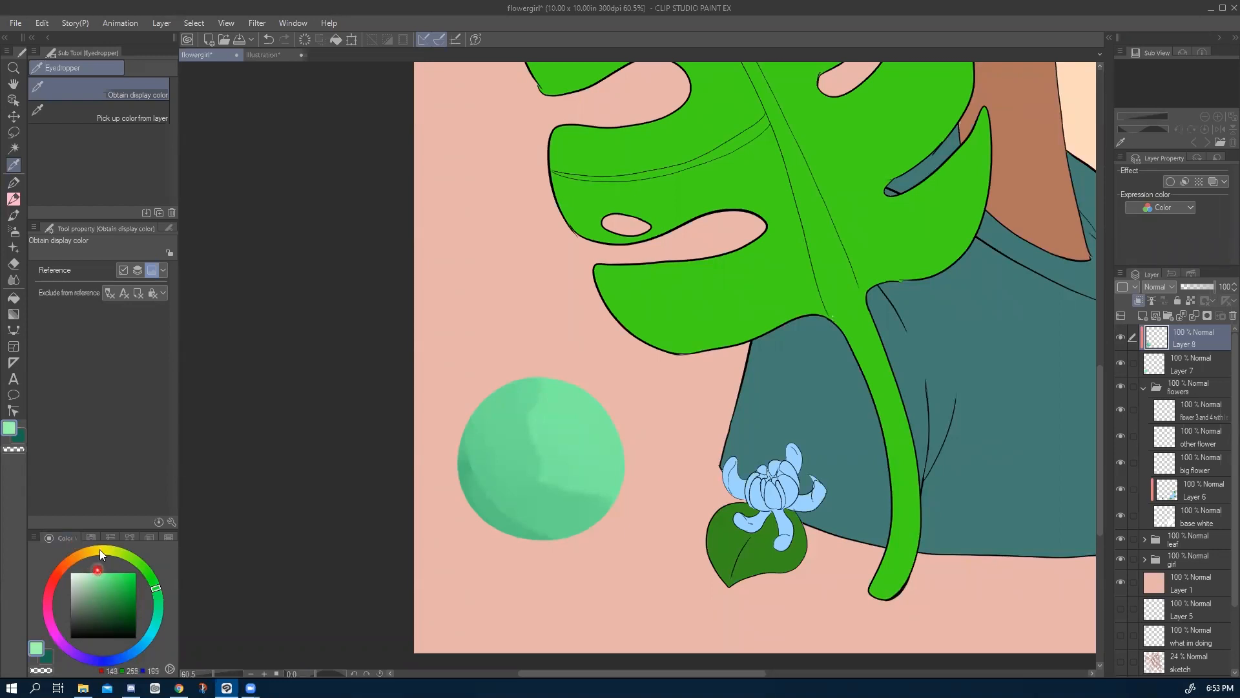
pyautogui.press('b')
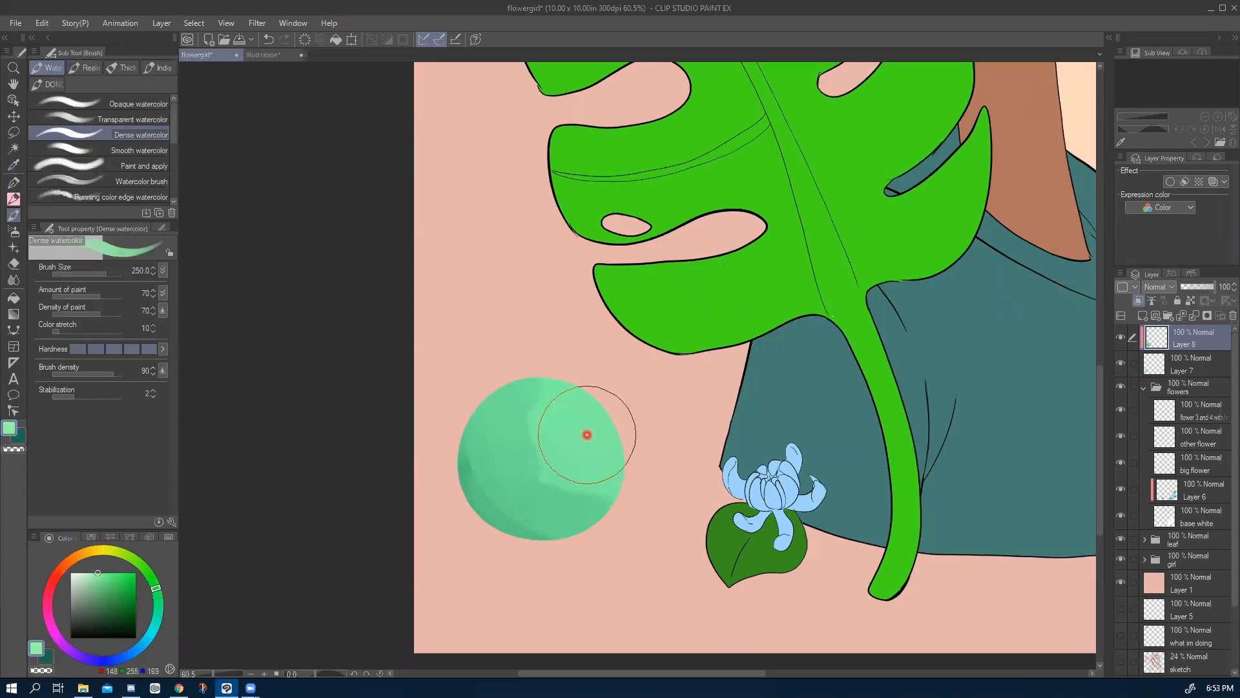
pyautogui.moveTo(587, 442)
pyautogui.mouseDown()
pyautogui.moveTo(576, 428)
pyautogui.moveTo(565, 449)
pyautogui.moveTo(582, 388)
pyautogui.mouseUp()
# Reduce the Dense watercolor brush size to 60.
pyautogui.press('[')
pyautogui.press('[')
pyautogui.press('[')
pyautogui.press('[')
pyautogui.press('[')
pyautogui.press('[')
pyautogui.press('[')
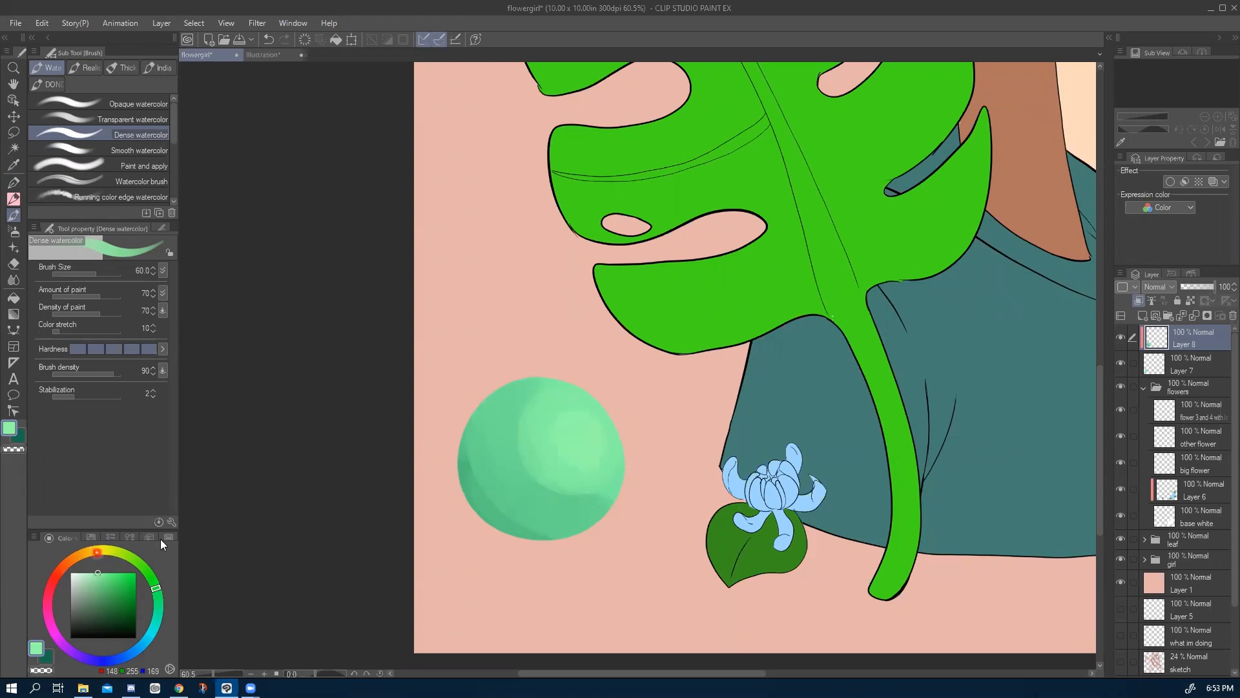
# Choose a very pale green and try broad highlight strokes across the practice sphere's right side.
pyautogui.moveTo(91, 571); pyautogui.dragTo(89, 567)
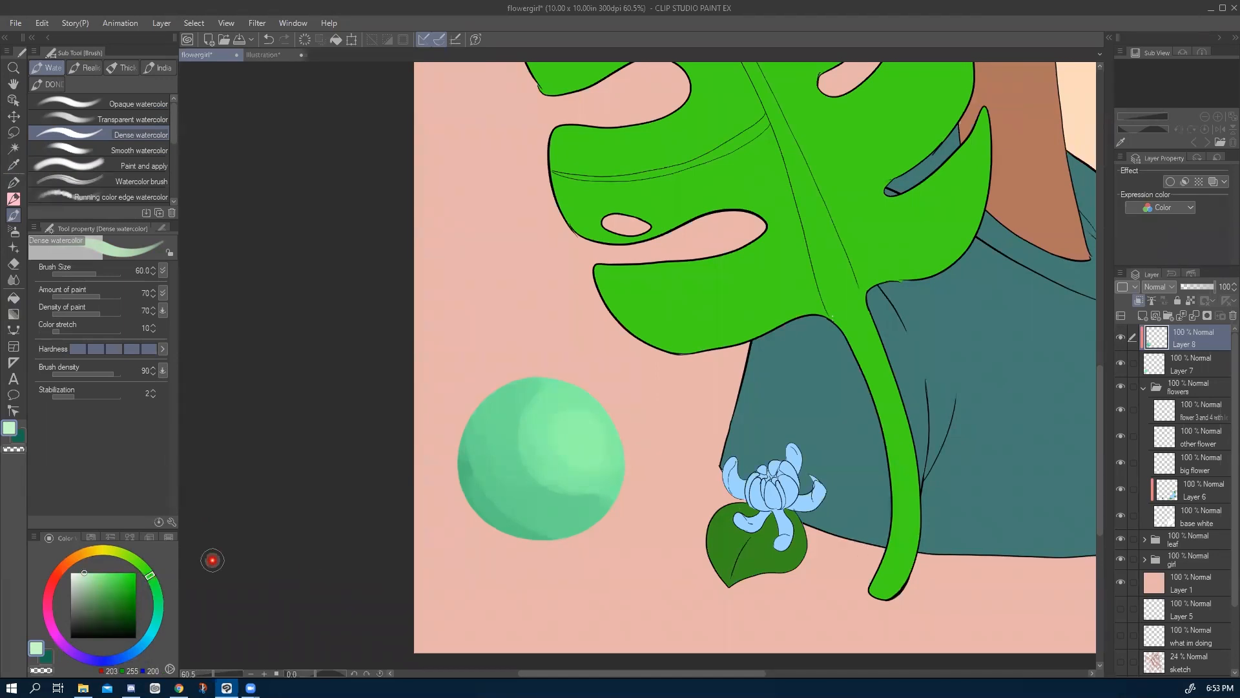
pyautogui.moveTo(602, 430)
pyautogui.mouseDown()
pyautogui.moveTo(584, 463)
pyautogui.moveTo(596, 403)
pyautogui.moveTo(545, 449)
pyautogui.moveTo(608, 411)
pyautogui.mouseUp()
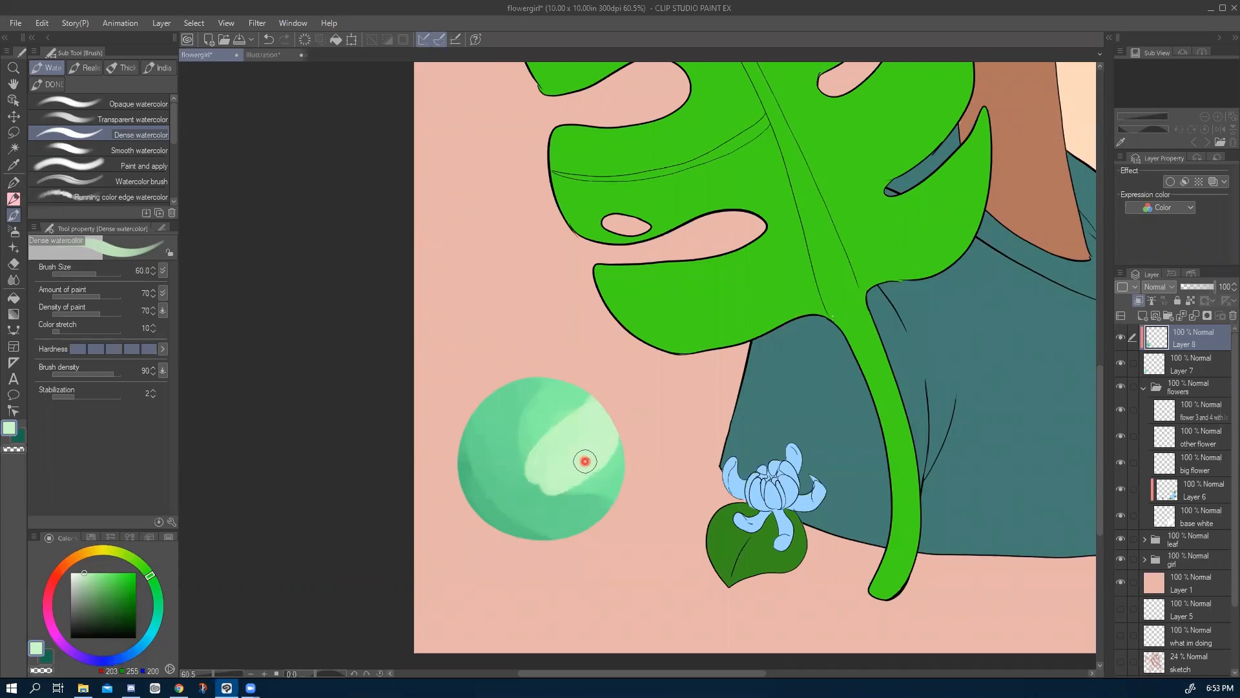
pyautogui.hotkey('ctrl', 'z')
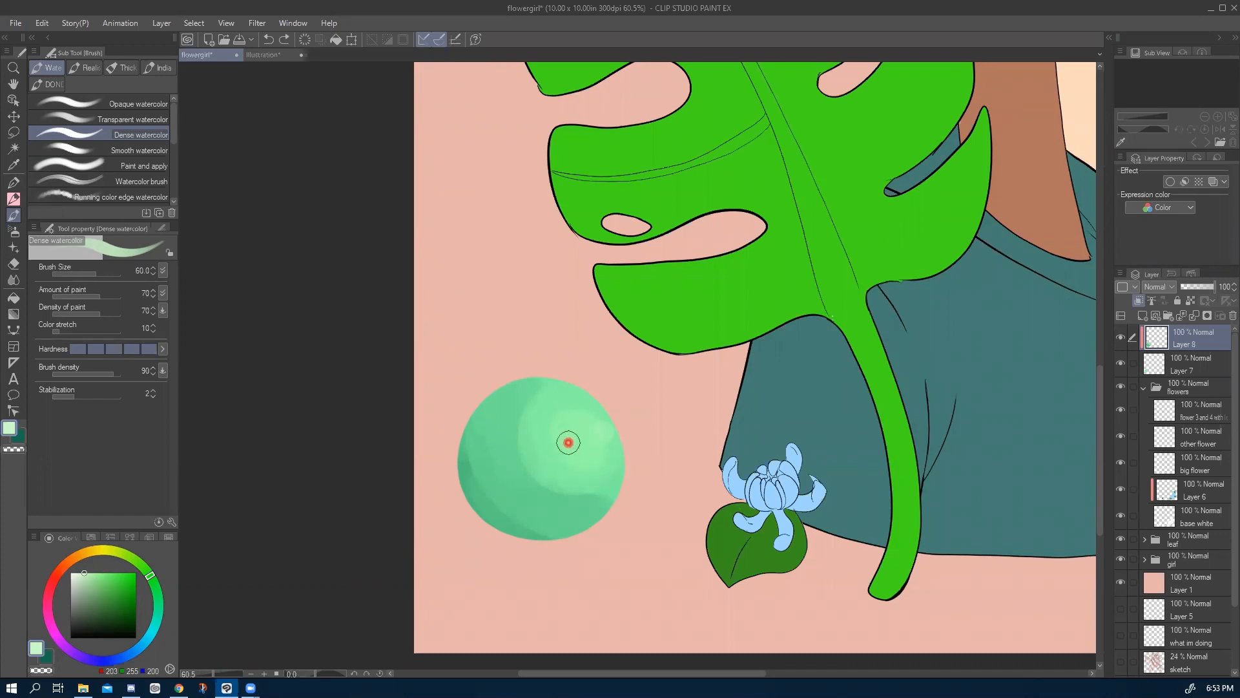
# Examine the practice sphere, the full illustration, and the girl's hoodie and face up close.
pyautogui.scroll(-4, 569, 442)
pyautogui.scroll(5, 568, 442)
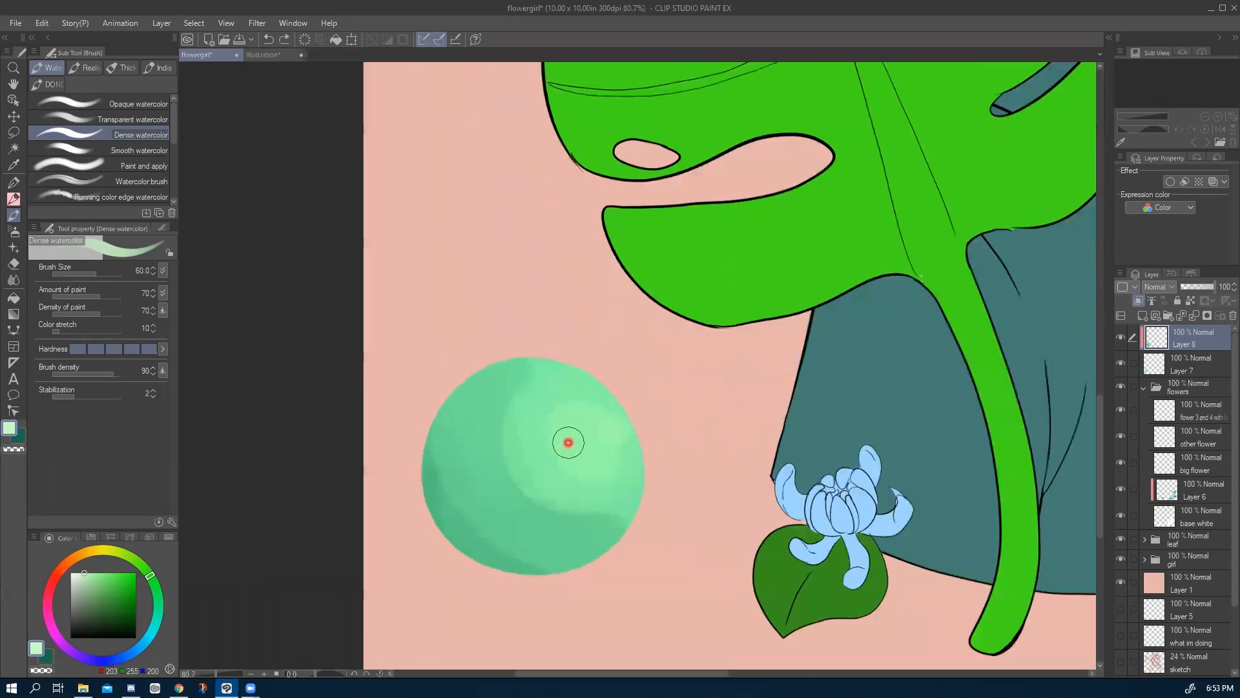
pyautogui.scroll(4, 568, 442)
pyautogui.scroll(-4, 568, 442)
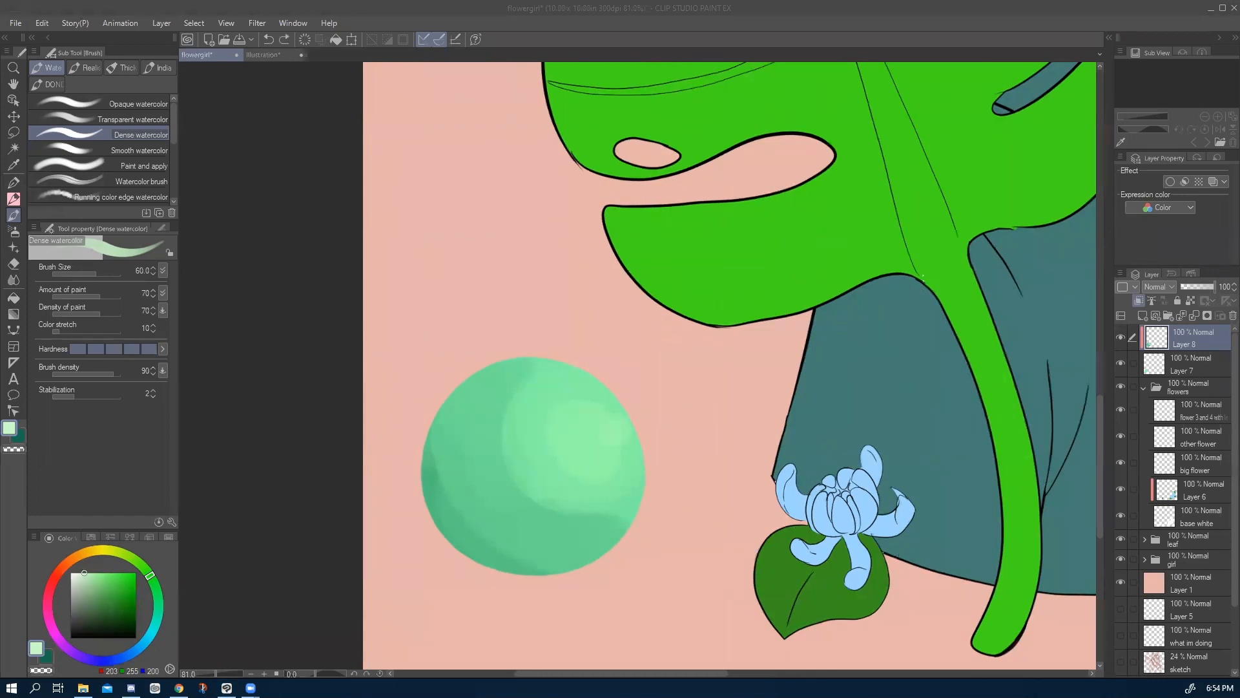
pyautogui.scroll(-5, 571, 609)
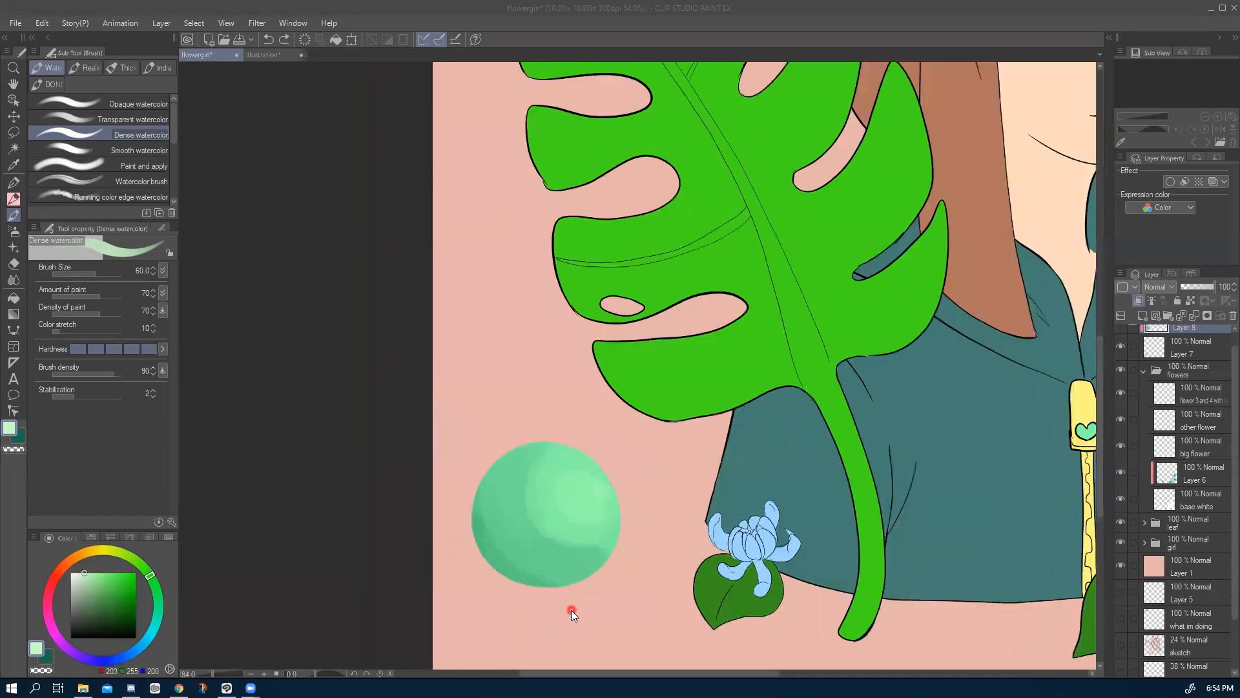
pyautogui.hscroll(5, 748, 671)
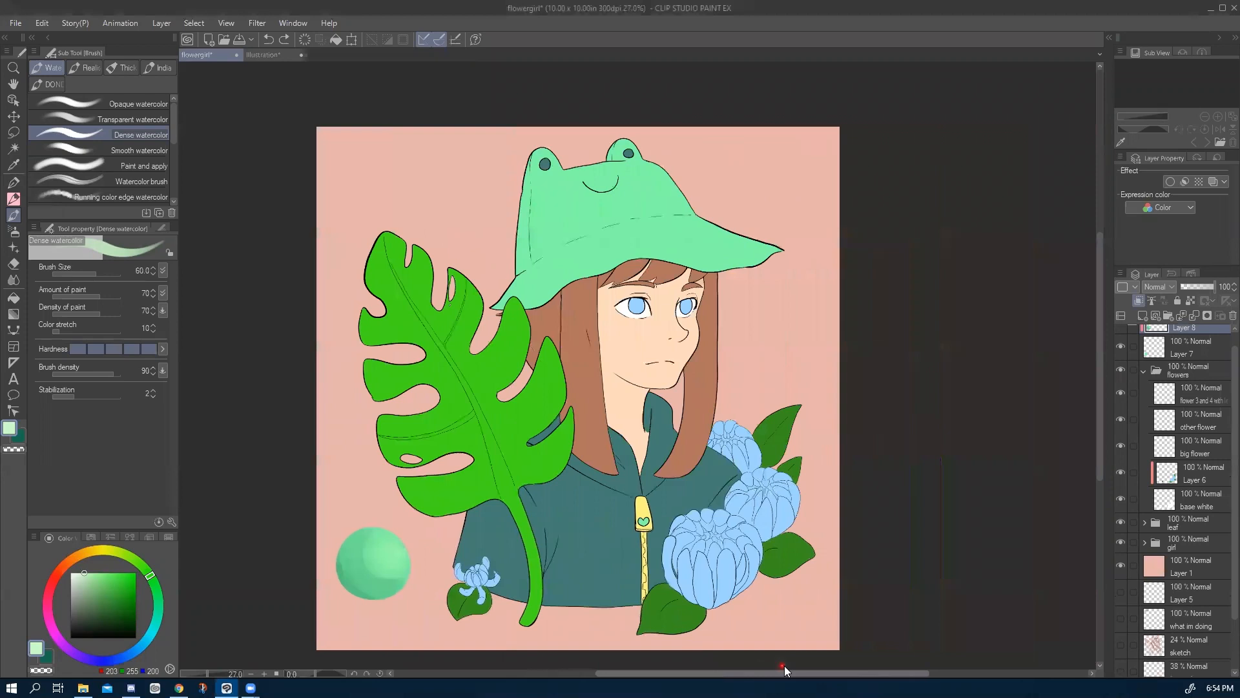
pyautogui.moveTo(795, 664); pyautogui.dragTo(760, 662)
pyautogui.scroll(6, 668, 545)
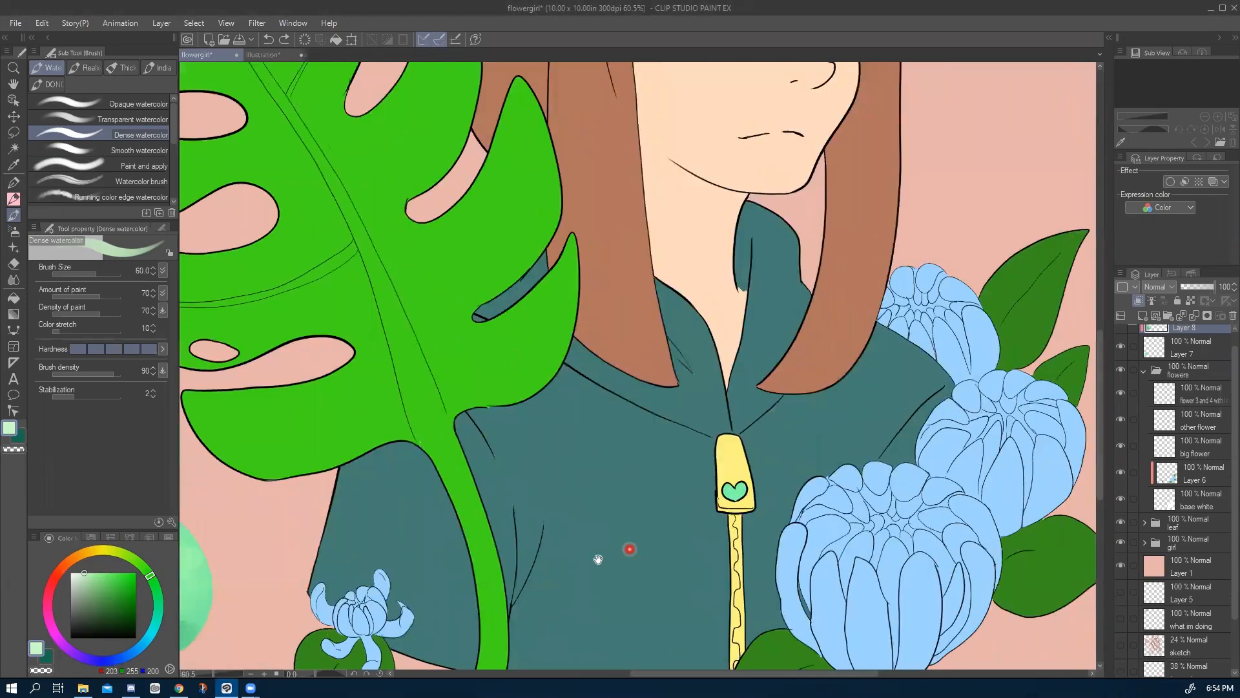
pyautogui.moveTo(751, 460); pyautogui.dragTo(817, 628)
pyautogui.moveTo(750, 390); pyautogui.dragTo(690, 526)
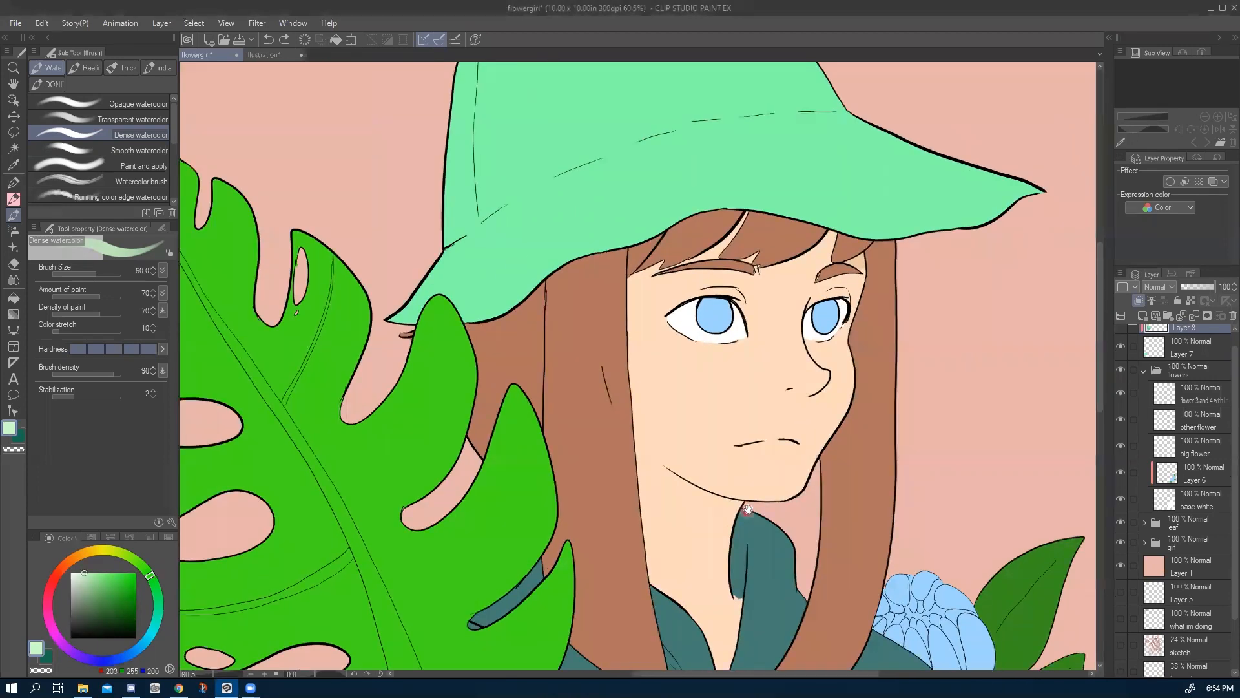
pyautogui.scroll(4, 733, 538)
pyautogui.moveTo(768, 468); pyautogui.dragTo(763, 584)
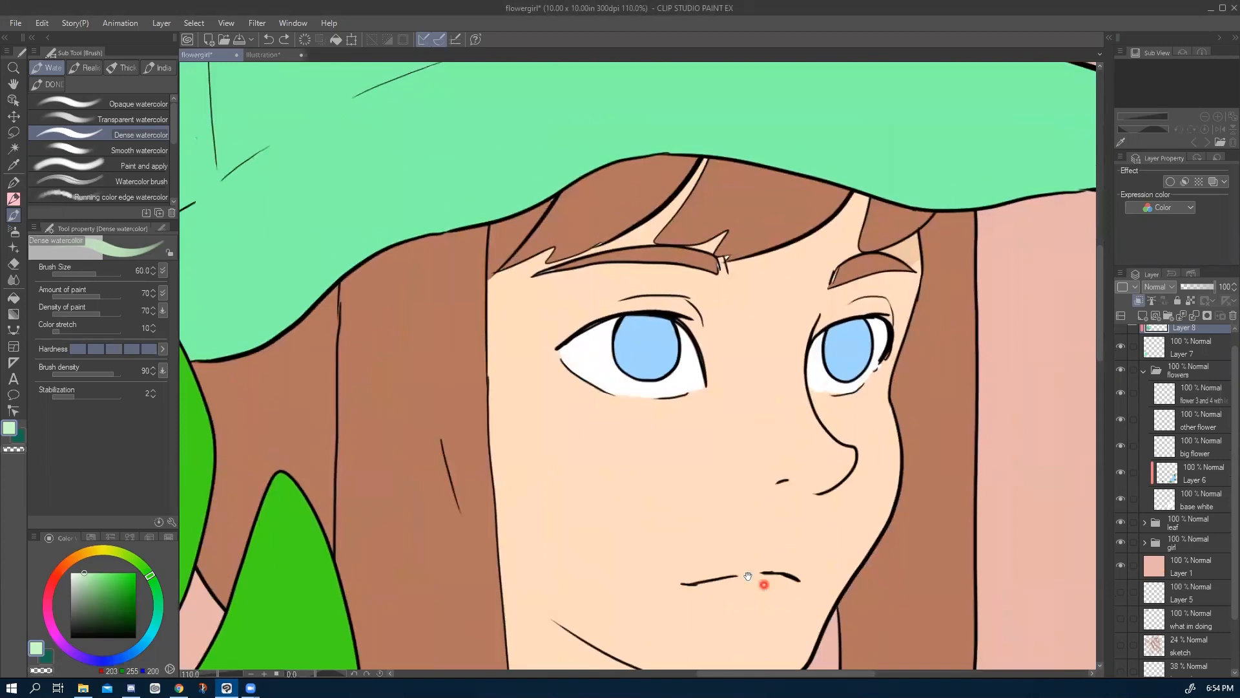
pyautogui.click(14, 132)
pyautogui.click(102, 127)
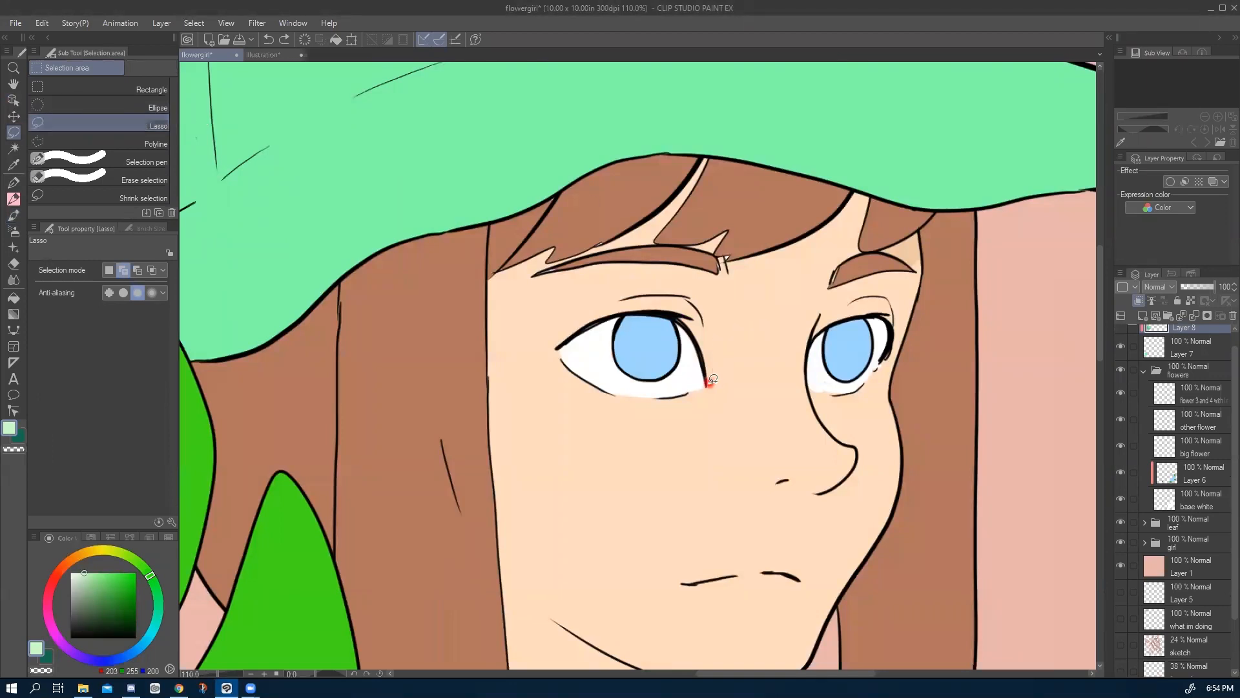
pyautogui.moveTo(518, 425); pyautogui.dragTo(500, 478)
pyautogui.hotkey('ctrl', 'z')
# Paint a compact pale green highlight on the practice sphere's upper-right side with the Dense watercolor brush.
pyautogui.moveTo(277, 556); pyautogui.dragTo(725, 350)
pyautogui.moveTo(490, 265); pyautogui.dragTo(596, 128)
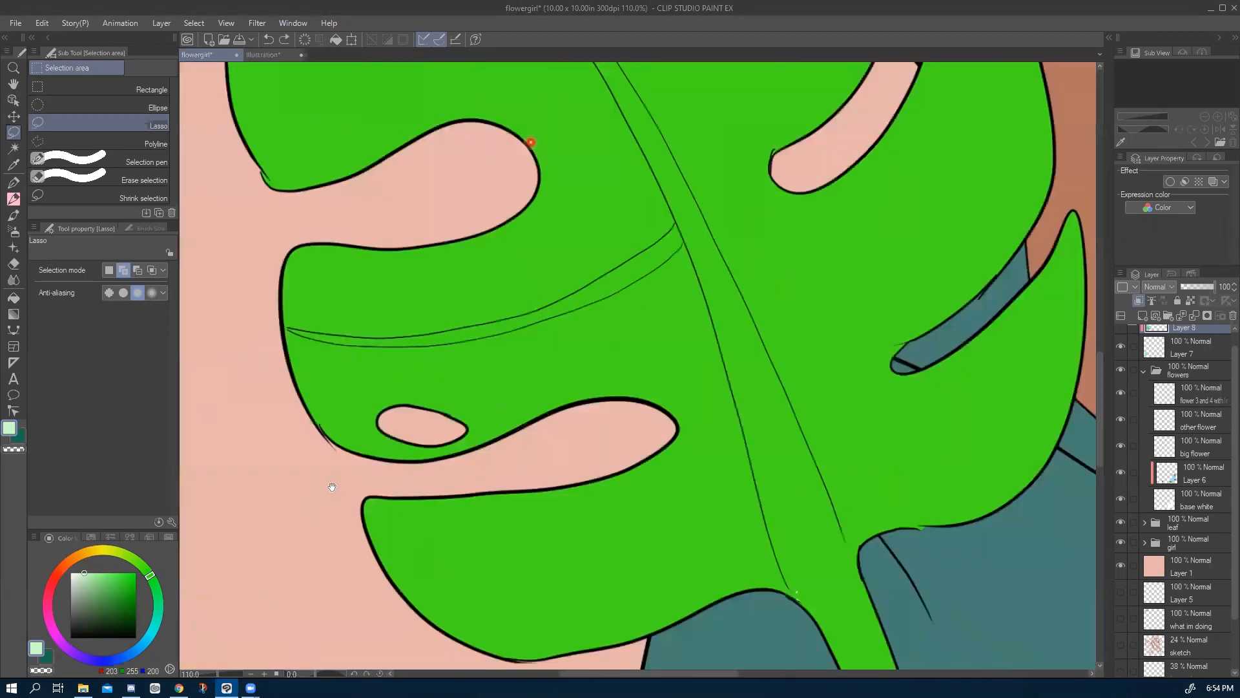
pyautogui.moveTo(332, 487); pyautogui.dragTo(496, 210)
pyautogui.moveTo(355, 462); pyautogui.dragTo(385, 340)
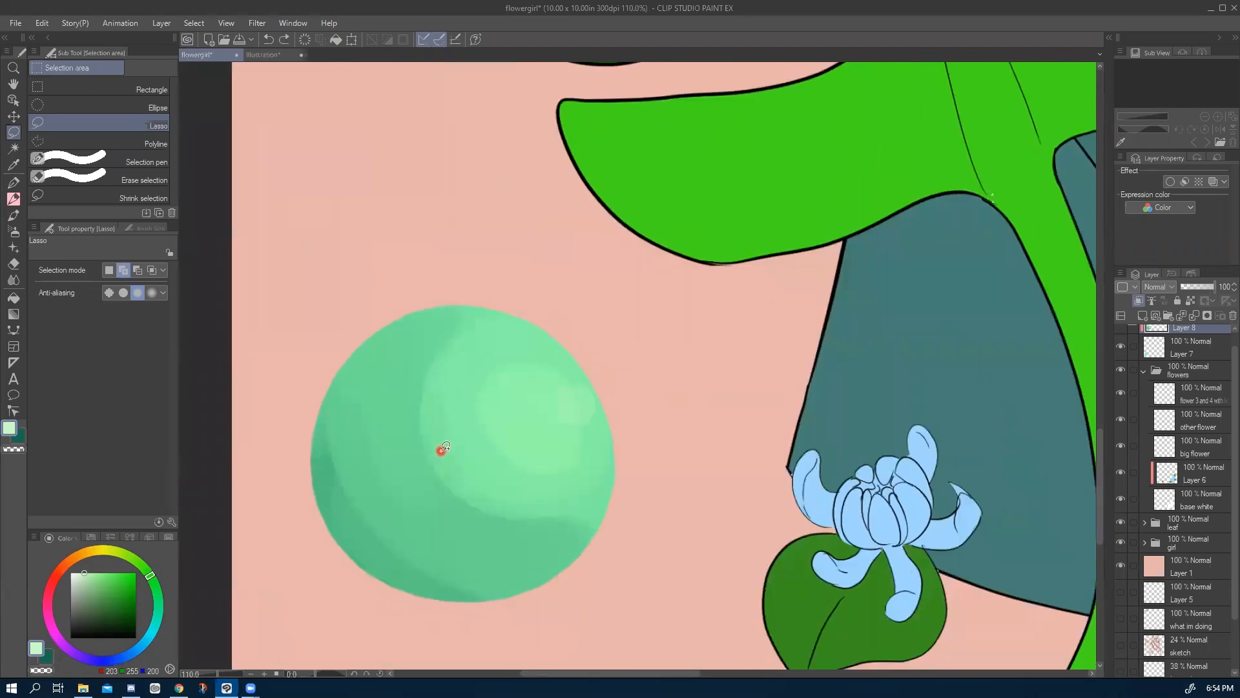
pyautogui.press('b')
pyautogui.moveTo(520, 396)
pyautogui.mouseDown()
pyautogui.moveTo(505, 418)
pyautogui.moveTo(554, 416)
pyautogui.moveTo(537, 404)
pyautogui.moveTo(513, 413)
pyautogui.mouseUp()
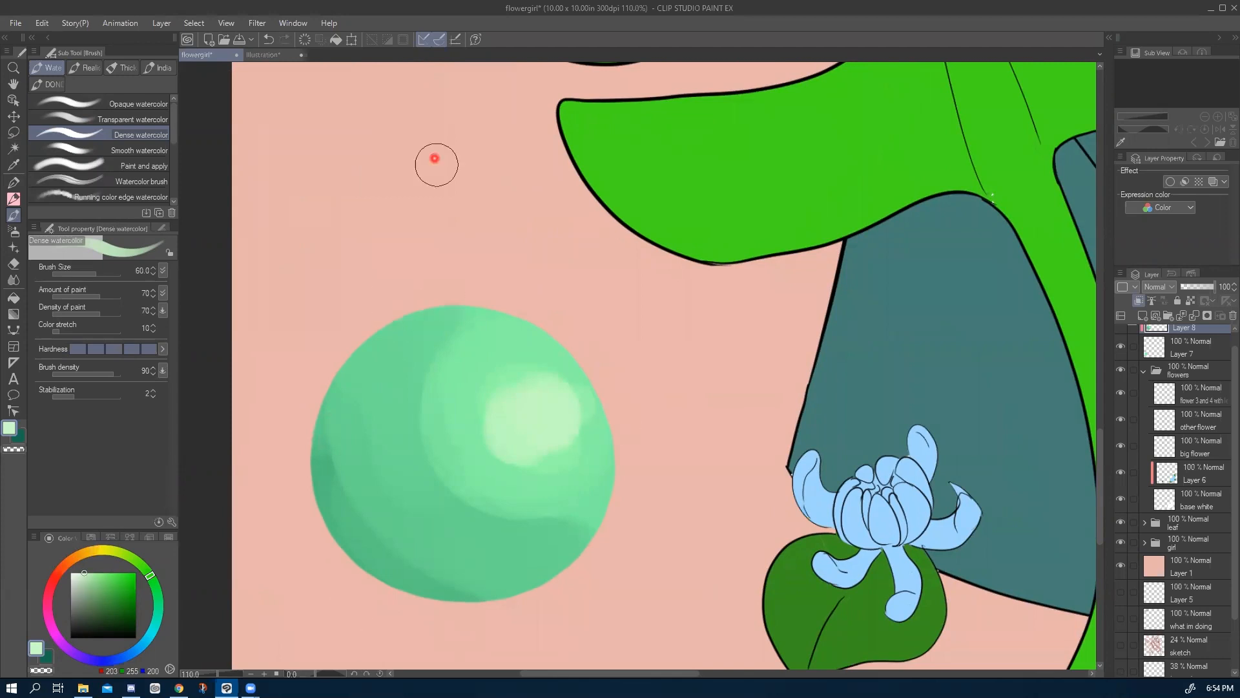
# Add a new layer above Layer 8 with the G-pen active, and hide it together with both practice sphere layers.
pyautogui.press('p')
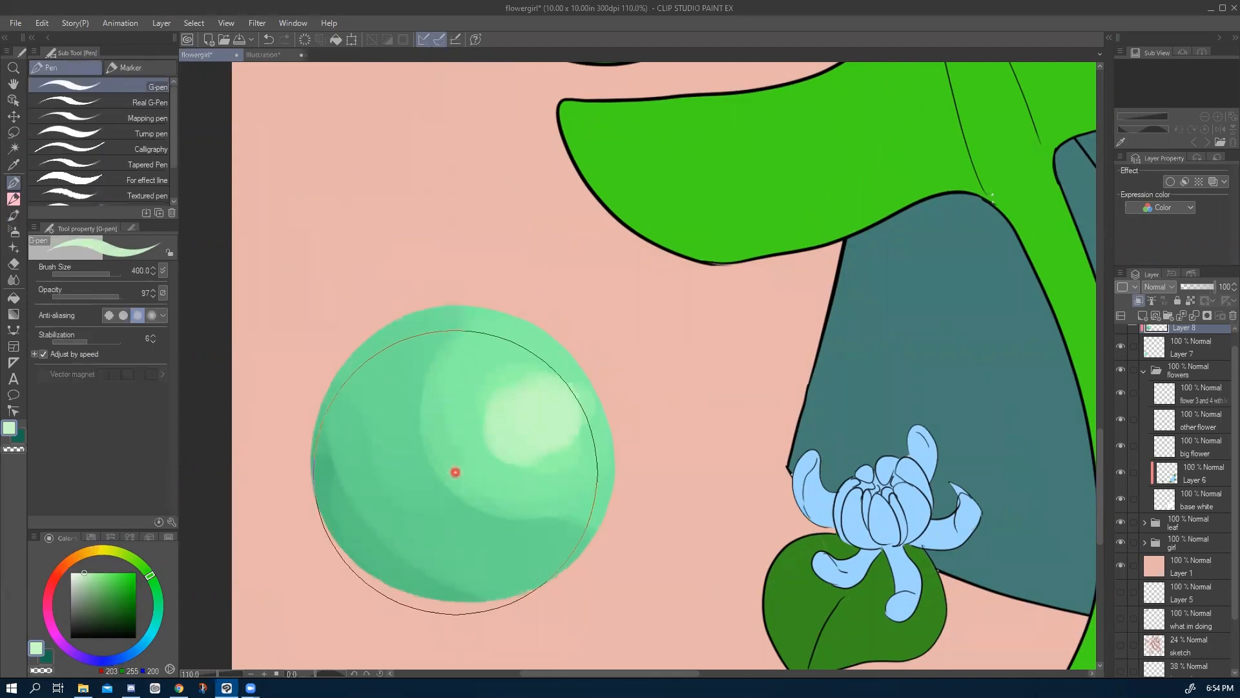
pyautogui.click(1144, 315)
pyautogui.scroll(-6, 306, 368)
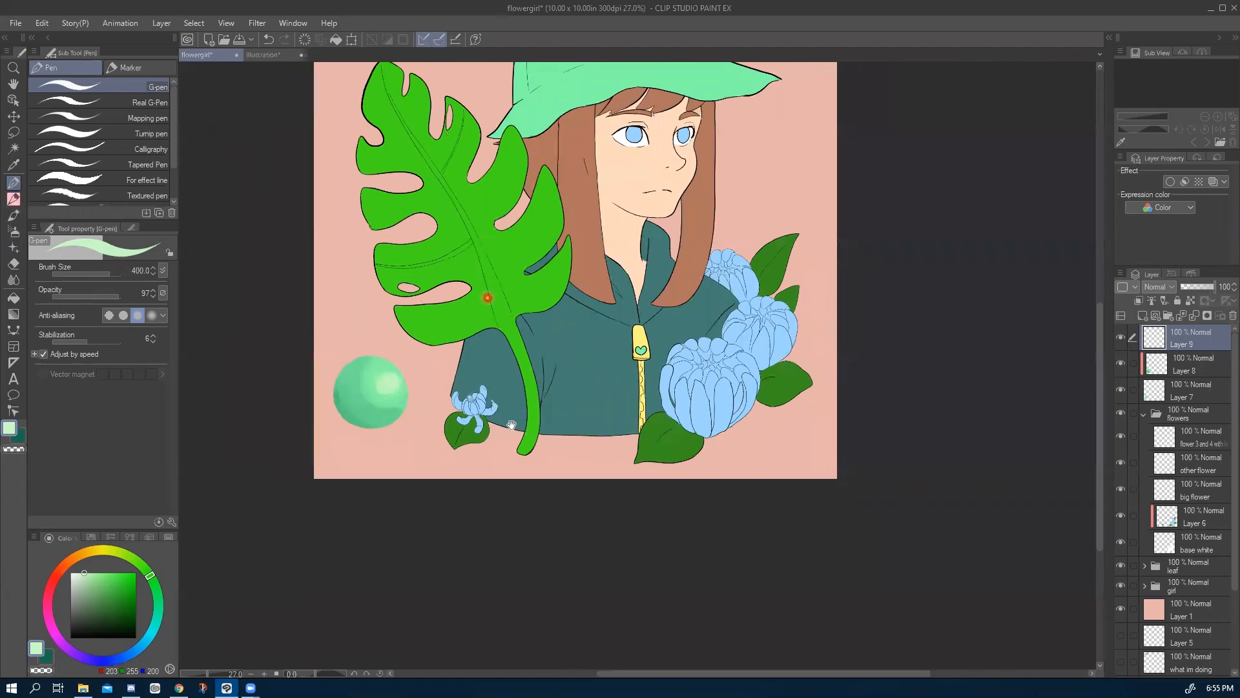
pyautogui.moveTo(490, 256); pyautogui.dragTo(515, 386)
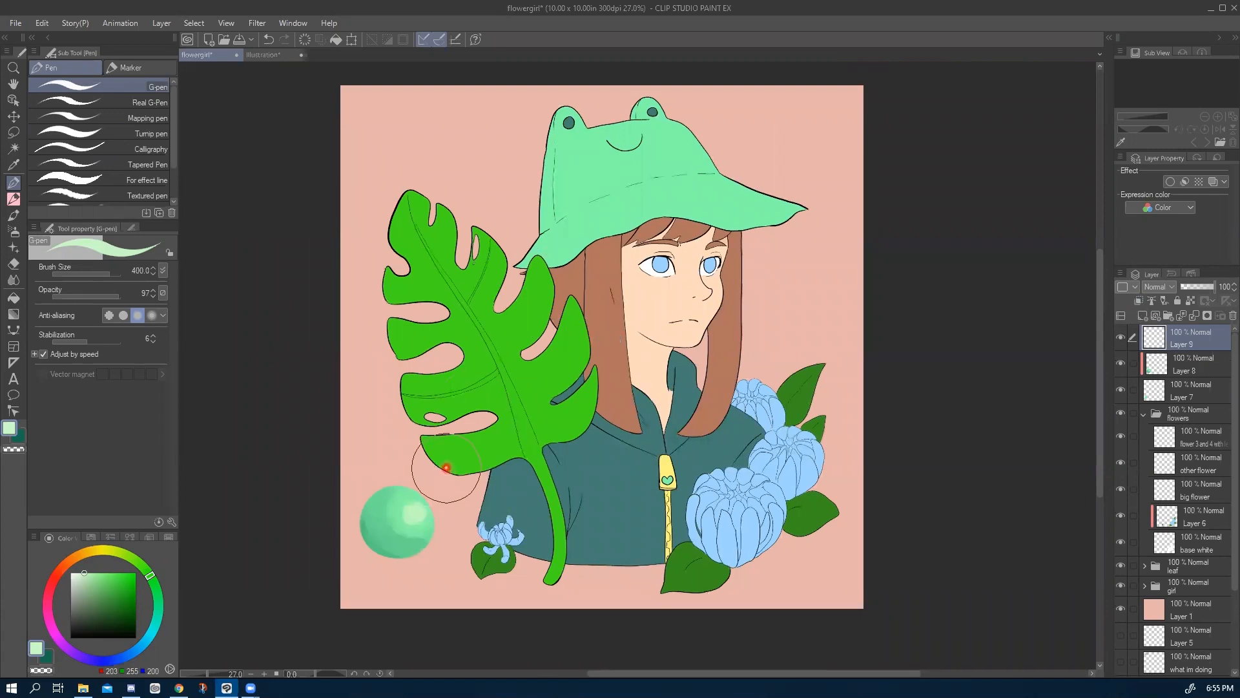
pyautogui.moveTo(1120, 336); pyautogui.dragTo(1119, 391)
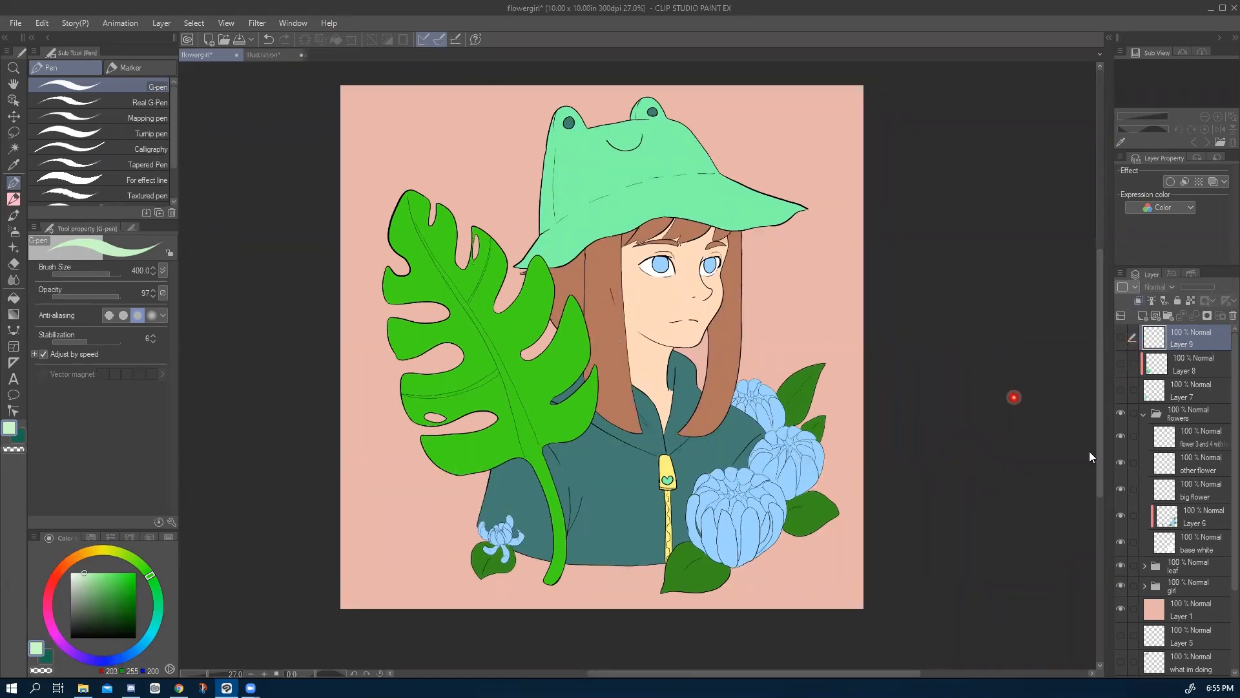
pyautogui.moveTo(1233, 482); pyautogui.dragTo(1213, 458)
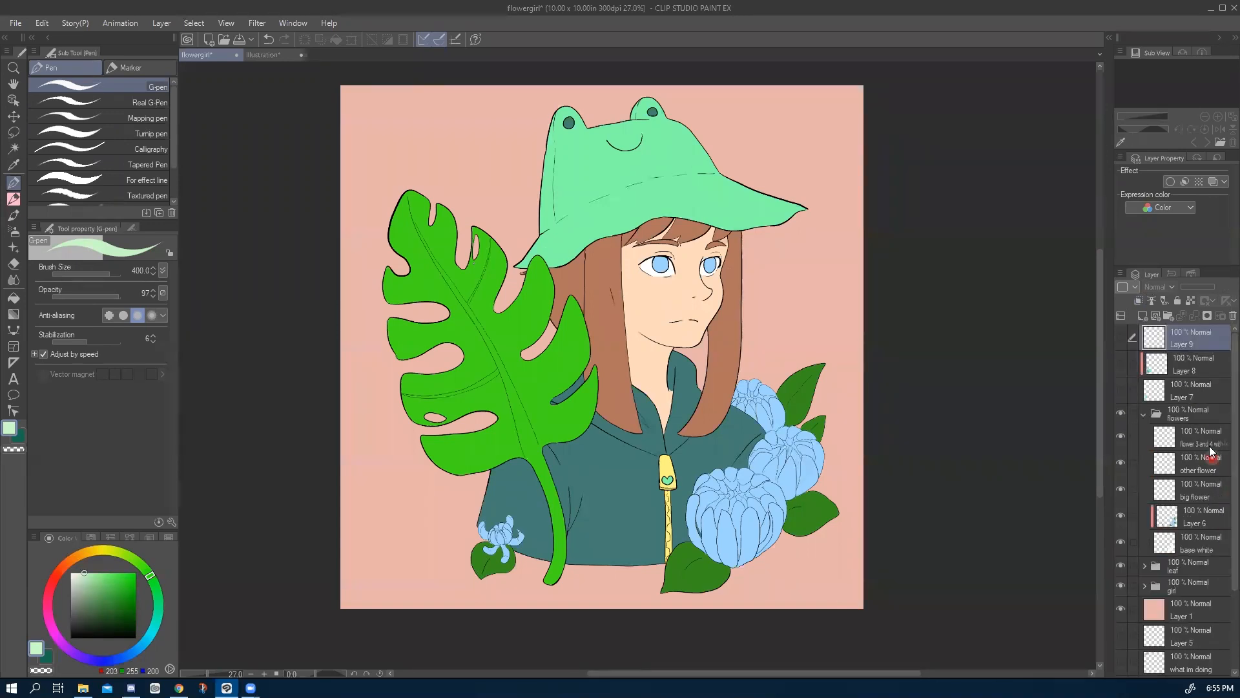
# Add another new layer at the top of the stack and set the G-pen to black at brush size 60.
pyautogui.click(1143, 318)
pyautogui.click(71, 637)
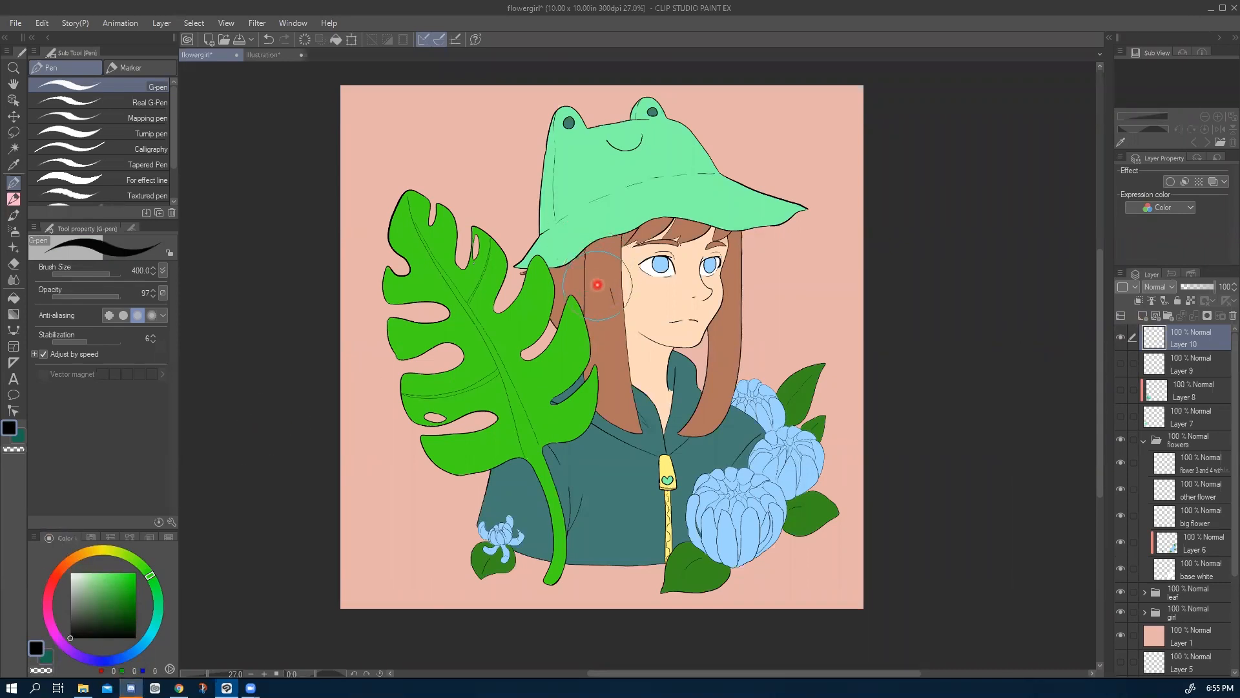
pyautogui.press('[')
pyautogui.press('[')
pyautogui.press('[')
pyautogui.press('[')
pyautogui.press('[')
pyautogui.press('[')
pyautogui.press('[')
pyautogui.press('[')
pyautogui.press('[')
pyautogui.press('[')
# Draw two black arrows pointing toward the girl from the right and a long curve along that side to mark the light direction.
pyautogui.moveTo(819, 119); pyautogui.dragTo(786, 158)
pyautogui.moveTo(783, 138)
pyautogui.mouseDown()
pyautogui.moveTo(786, 163)
pyautogui.moveTo(808, 154)
pyautogui.mouseUp()
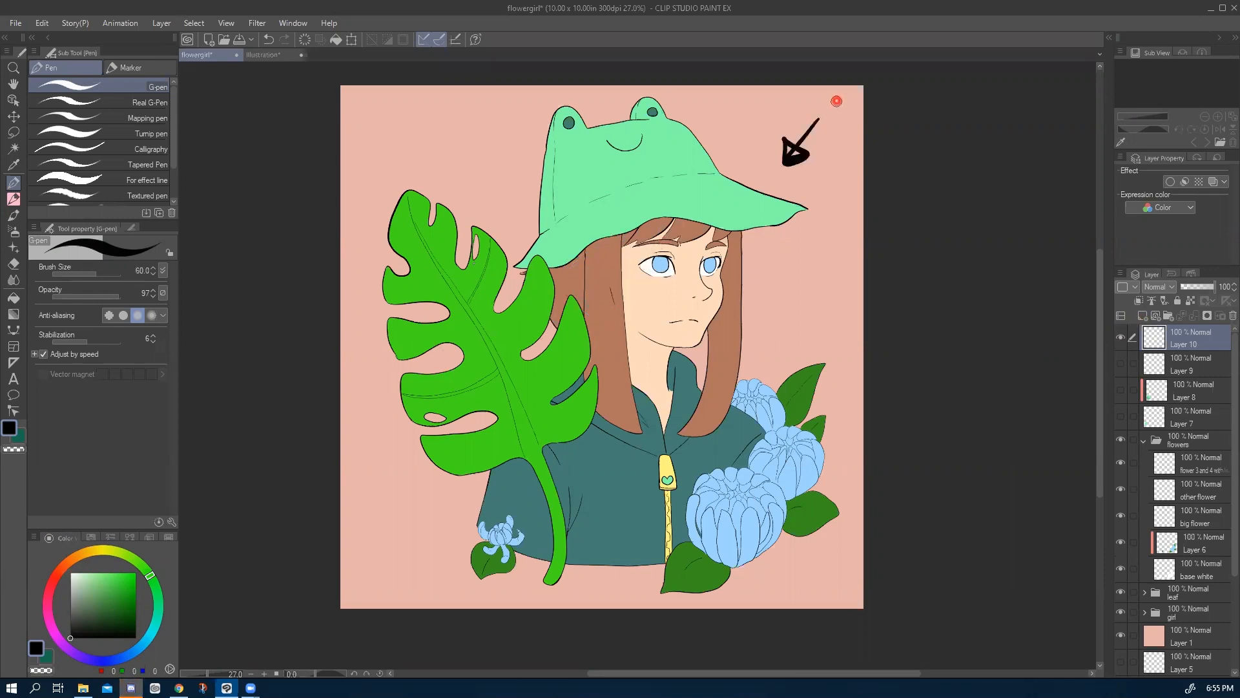
pyautogui.moveTo(851, 254)
pyautogui.mouseDown()
pyautogui.moveTo(815, 261)
pyautogui.moveTo(822, 245)
pyautogui.moveTo(825, 270)
pyautogui.mouseUp()
pyautogui.moveTo(740, 107)
pyautogui.mouseDown()
pyautogui.moveTo(800, 167)
pyautogui.moveTo(795, 339)
pyautogui.mouseUp()
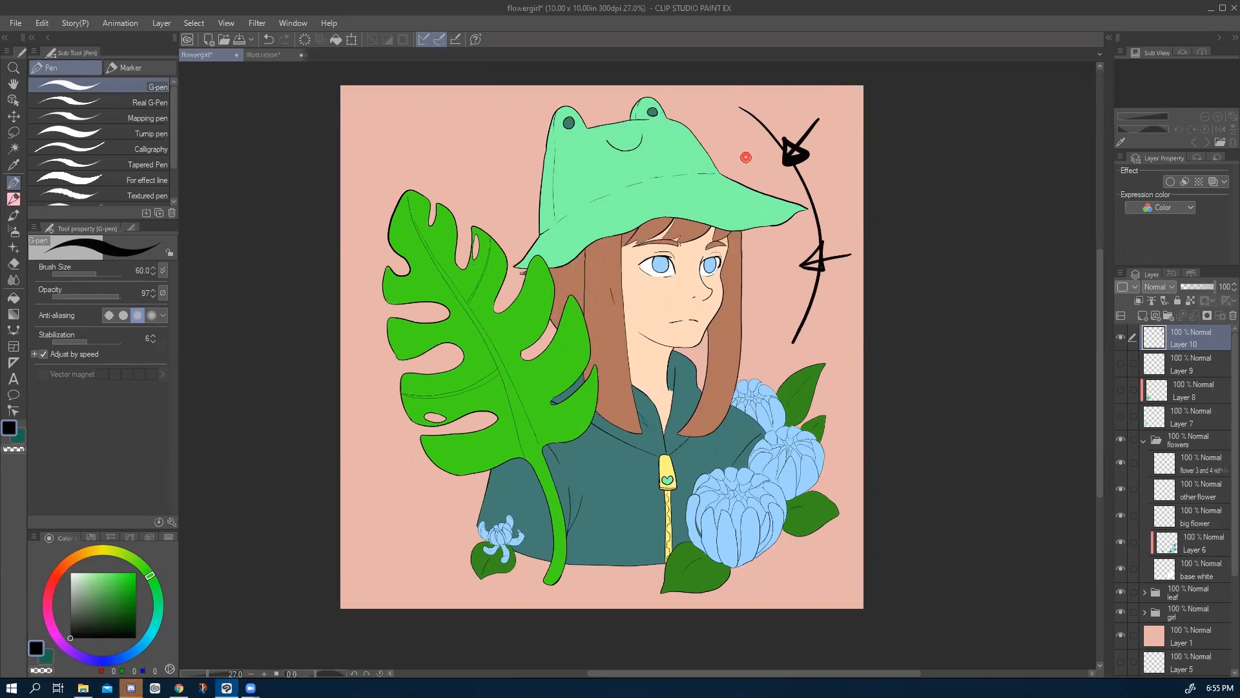
# Write "warm" above the upper-right arrow, and draw a curve labelled "Cool shaddows" in the canvas's lower-left corner.
pyautogui.moveTo(787, 97)
pyautogui.mouseDown()
pyautogui.moveTo(817, 105)
pyautogui.moveTo(844, 138)
pyautogui.mouseUp()
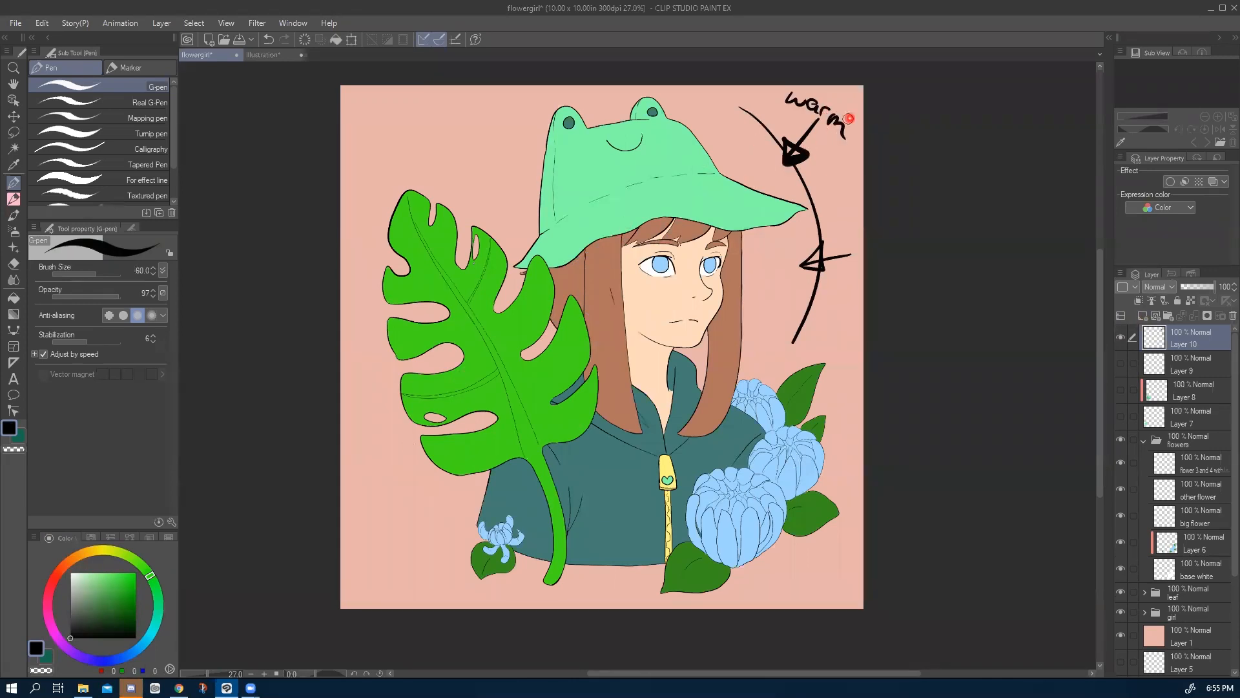
pyautogui.moveTo(369, 479); pyautogui.dragTo(455, 588)
pyautogui.moveTo(359, 538)
pyautogui.mouseDown()
pyautogui.moveTo(355, 558)
pyautogui.moveTo(387, 557)
pyautogui.moveTo(406, 591)
pyautogui.moveTo(481, 598)
pyautogui.mouseUp()
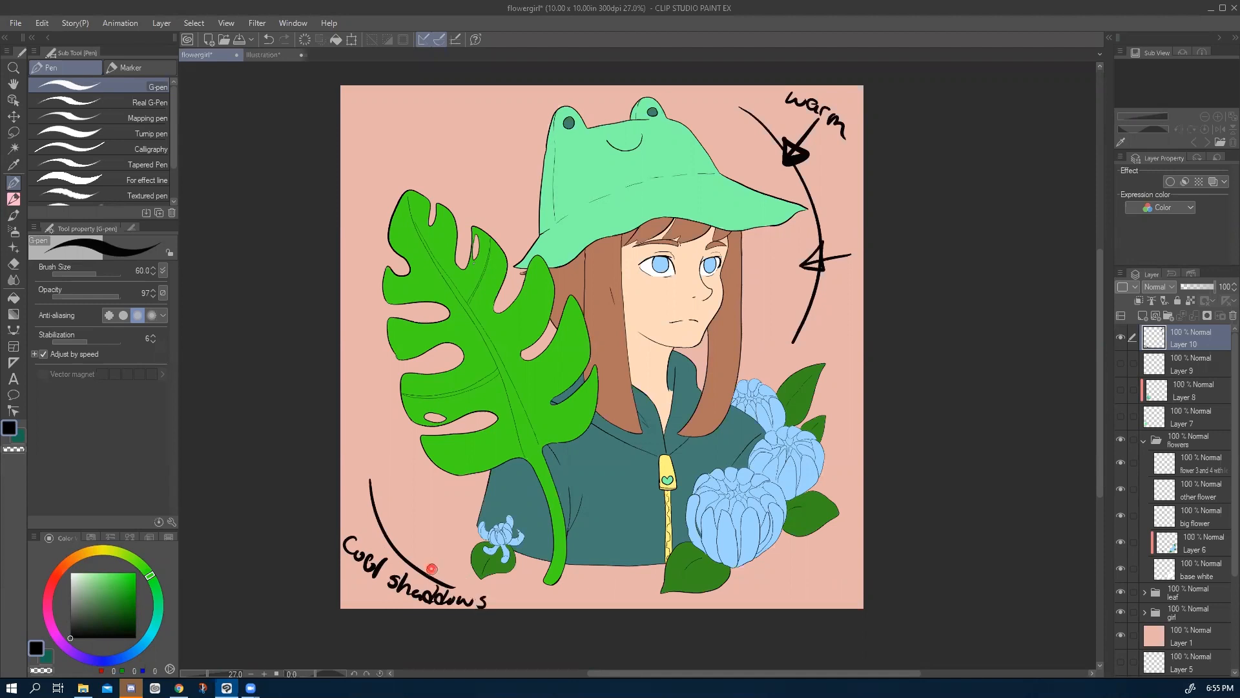
# Paint a yellow swatch beside the warm light curve and a pinkish-purple swatch beside the cool shadow curve.
pyautogui.click(94, 550)
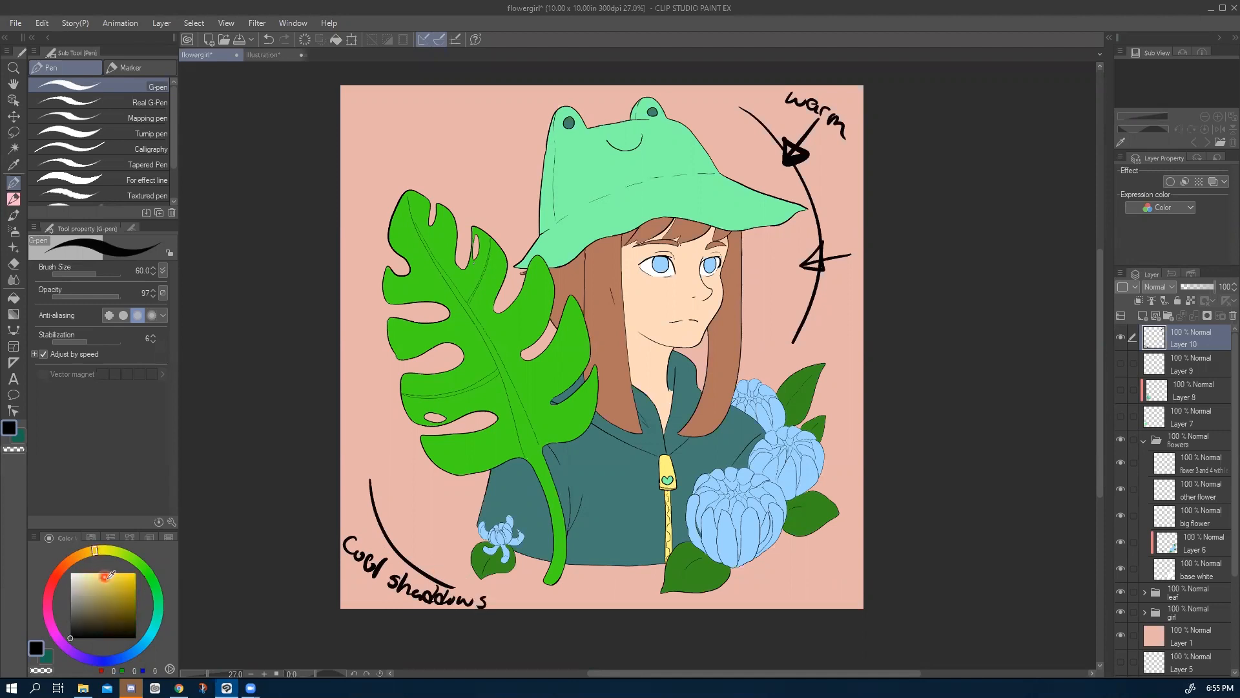
pyautogui.click(115, 568)
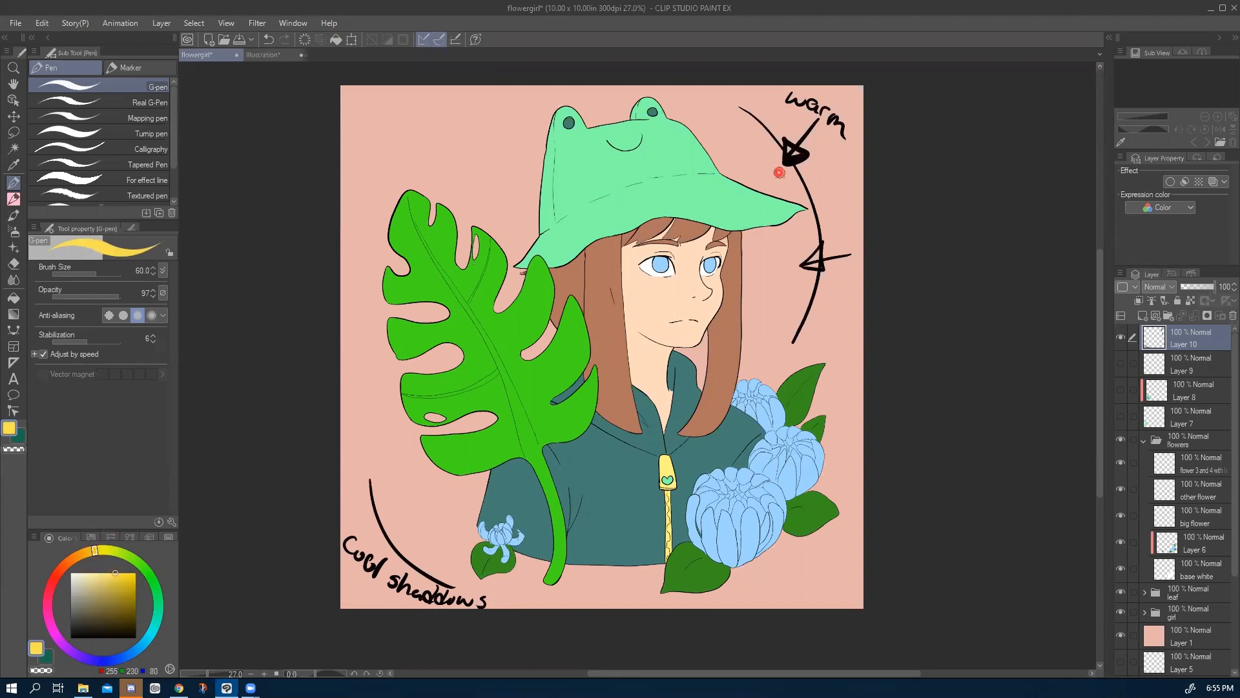
pyautogui.moveTo(742, 131)
pyautogui.mouseDown()
pyautogui.moveTo(771, 176)
pyautogui.moveTo(740, 132)
pyautogui.mouseUp()
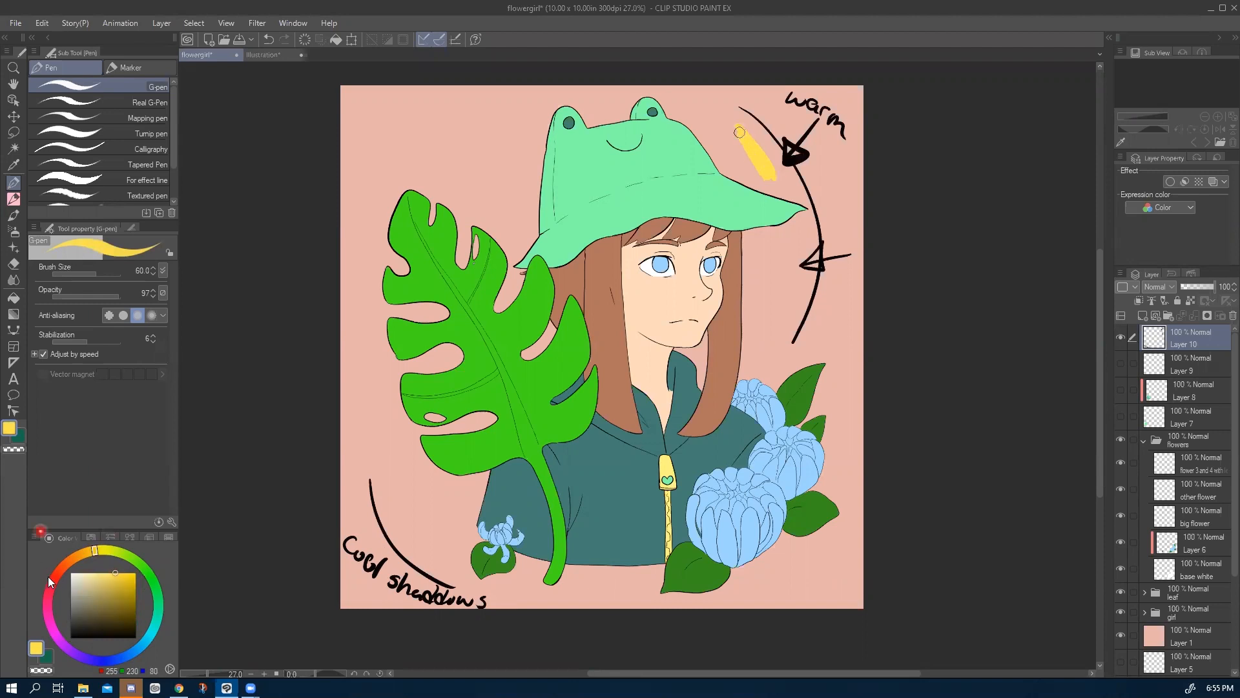
pyautogui.click(77, 655)
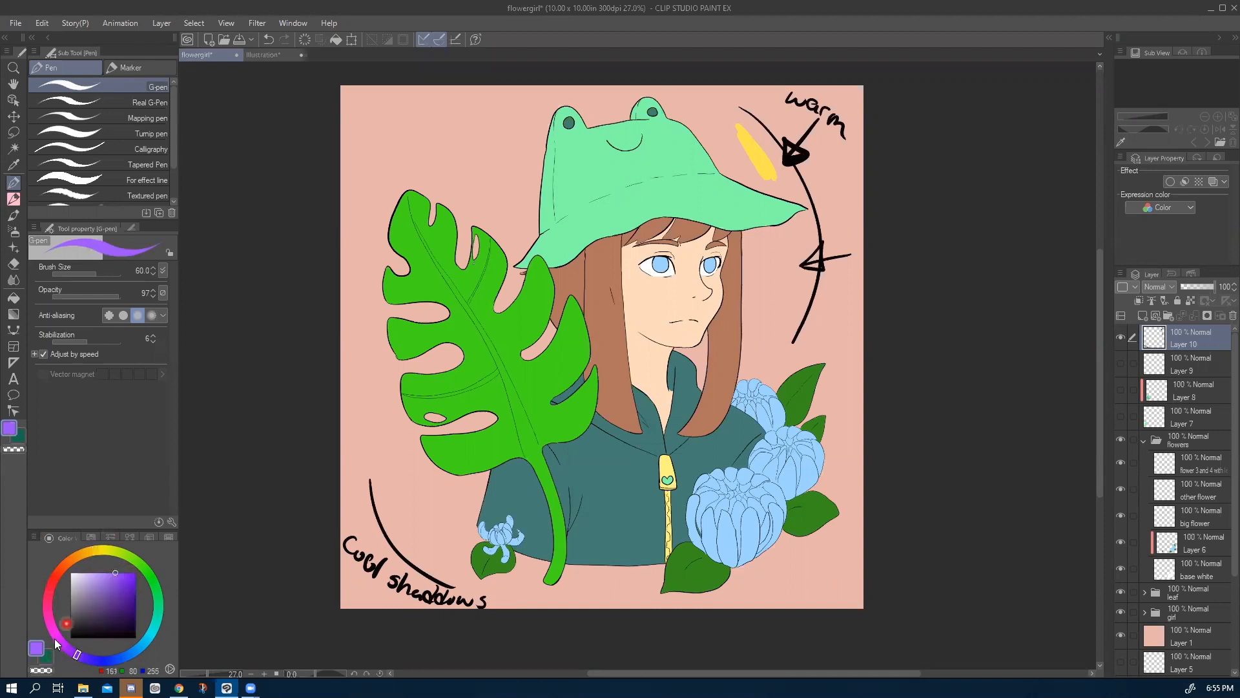
pyautogui.click(61, 644)
pyautogui.moveTo(390, 534)
pyautogui.mouseDown()
pyautogui.moveTo(426, 555)
pyautogui.moveTo(394, 504)
pyautogui.moveTo(446, 558)
pyautogui.moveTo(389, 499)
pyautogui.mouseUp()
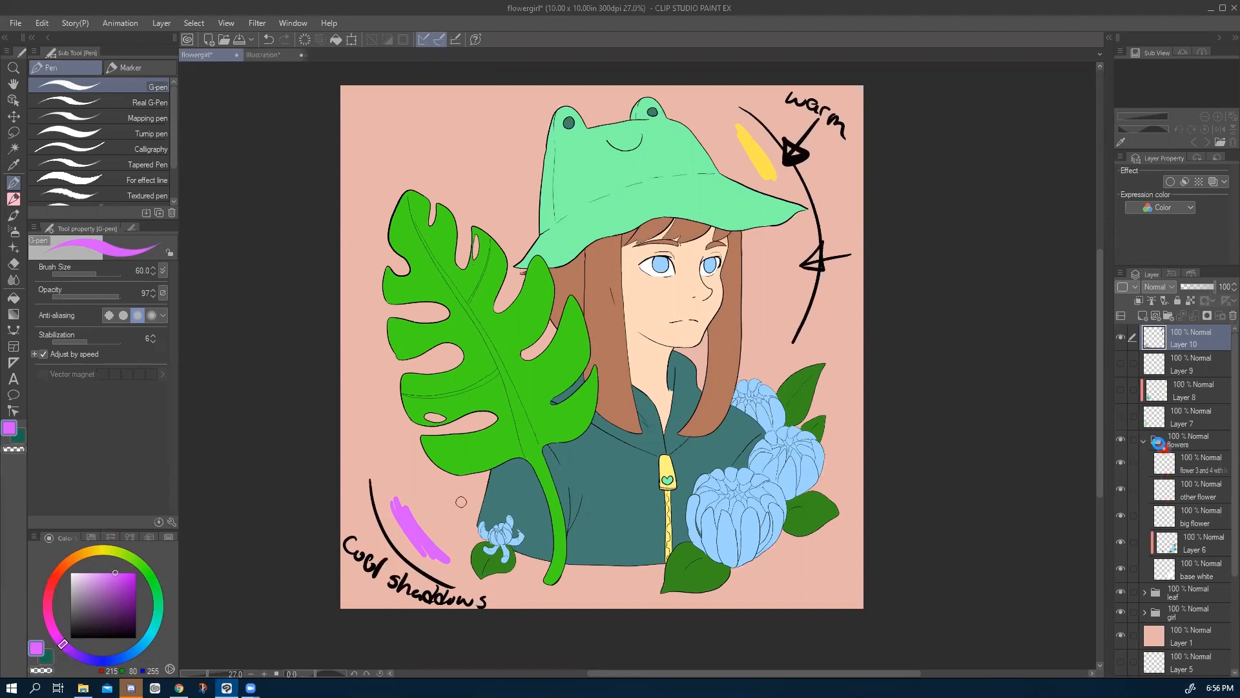
# Hide the flowers and leaf folders, and add a new layer directly above Layer 2 inside the girl folder.
pyautogui.click(1144, 479)
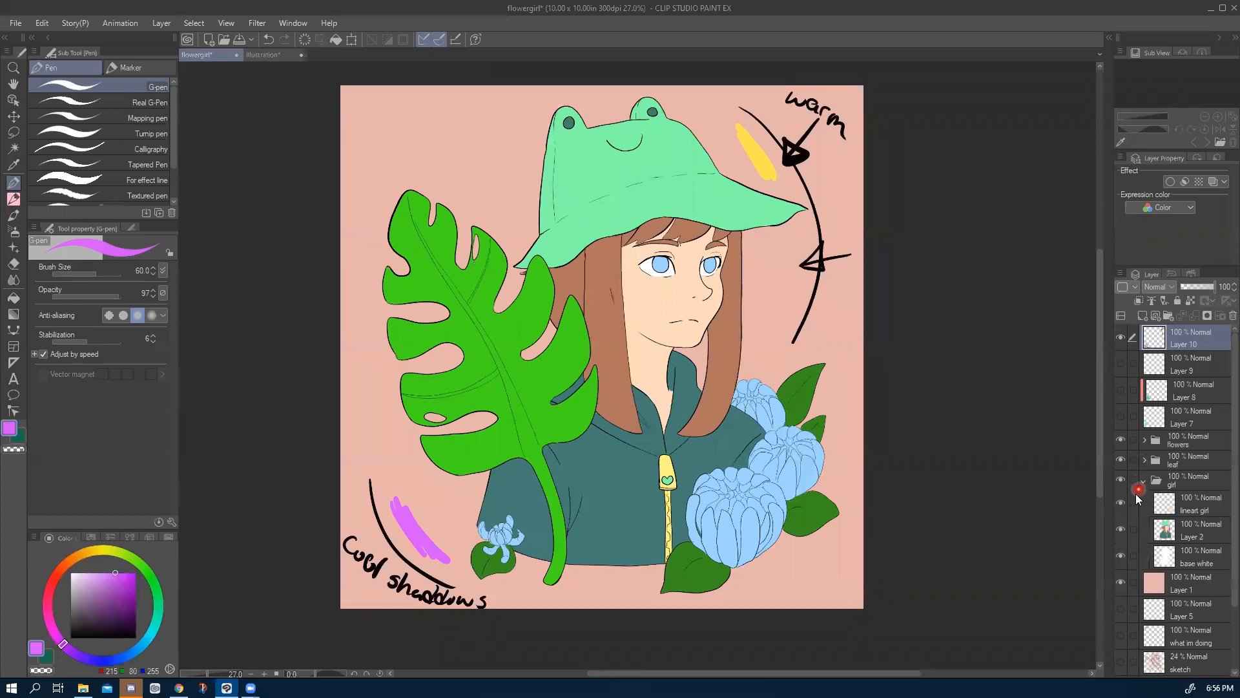
pyautogui.click(1188, 562)
pyautogui.click(1190, 531)
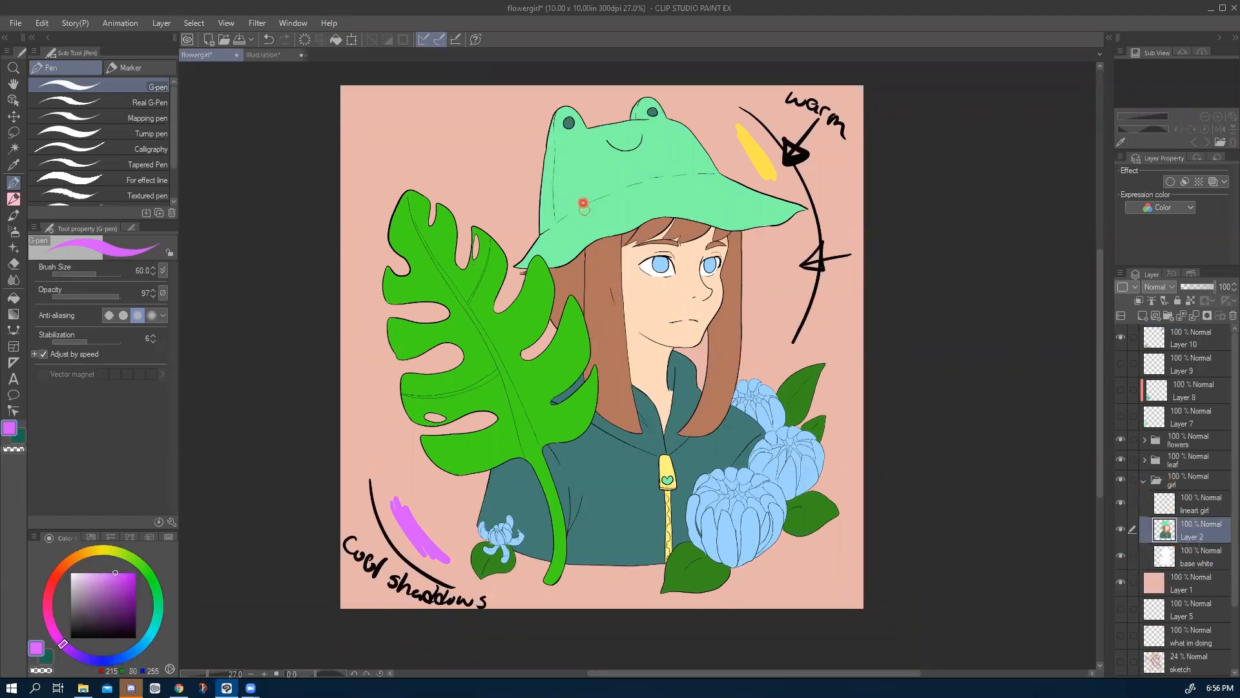
pyautogui.click(1121, 440)
pyautogui.click(1121, 459)
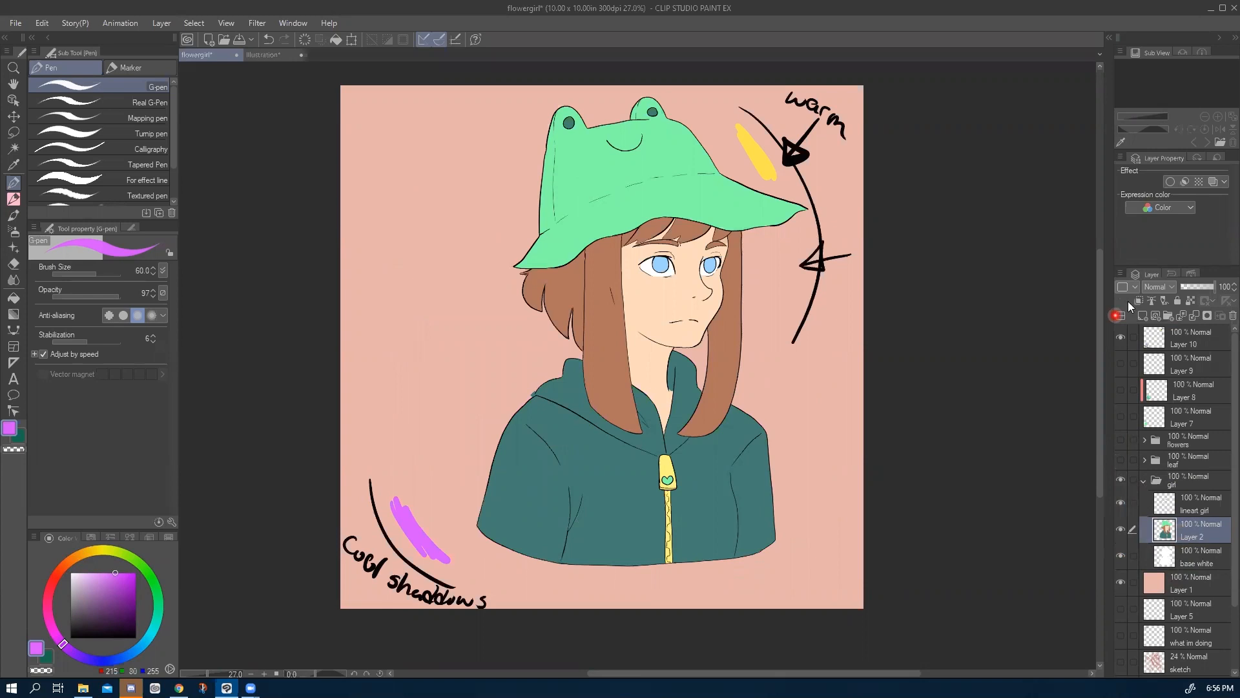
pyautogui.click(1142, 316)
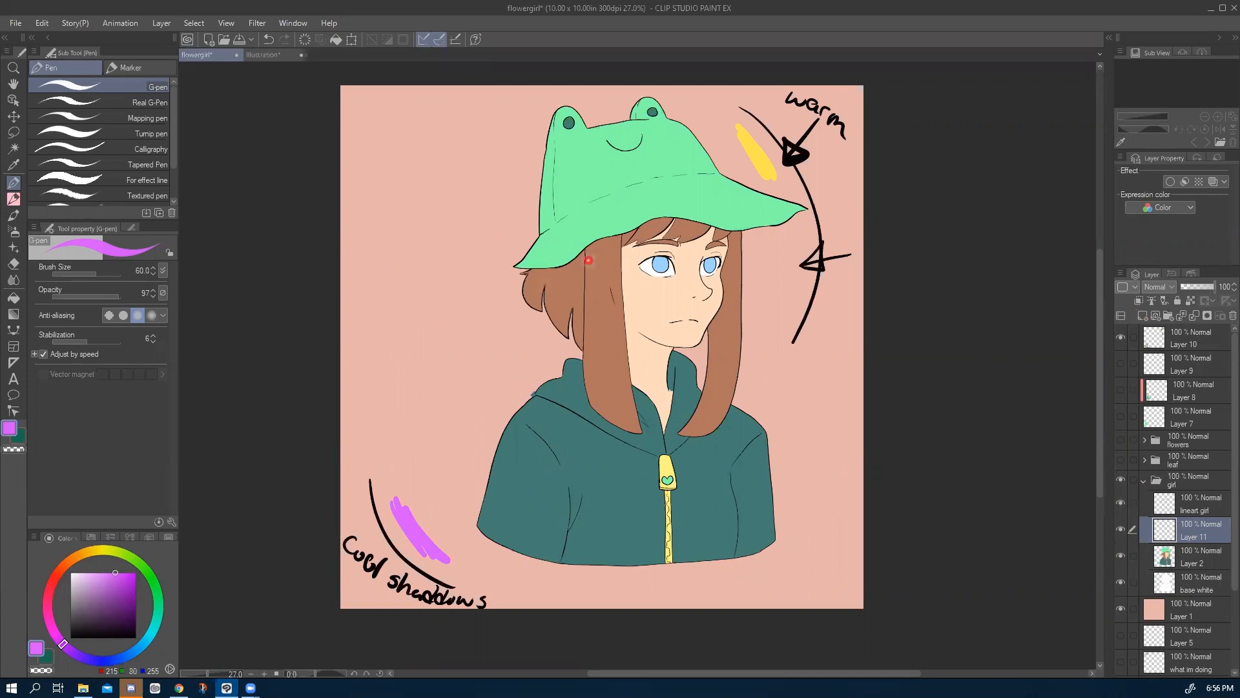
# Sample the girl's skin colour from her cheek with the Eyedropper.
pyautogui.press('i')
pyautogui.click(654, 309)
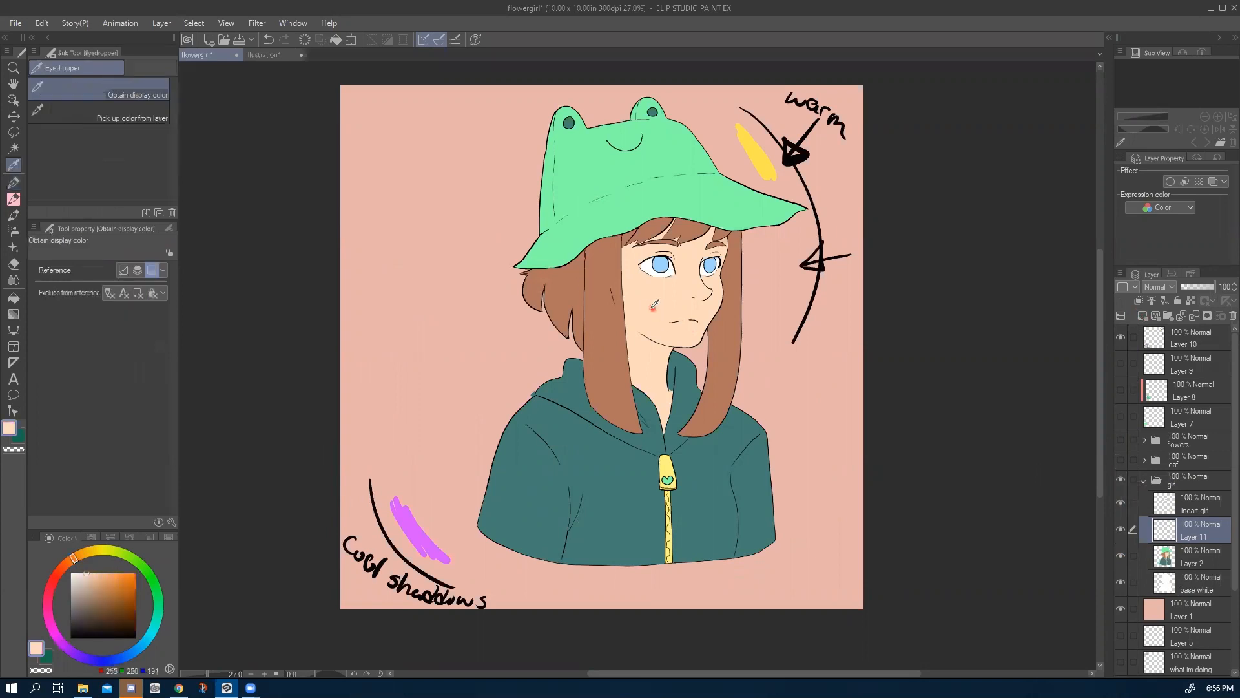
pyautogui.scroll(3, 638, 312)
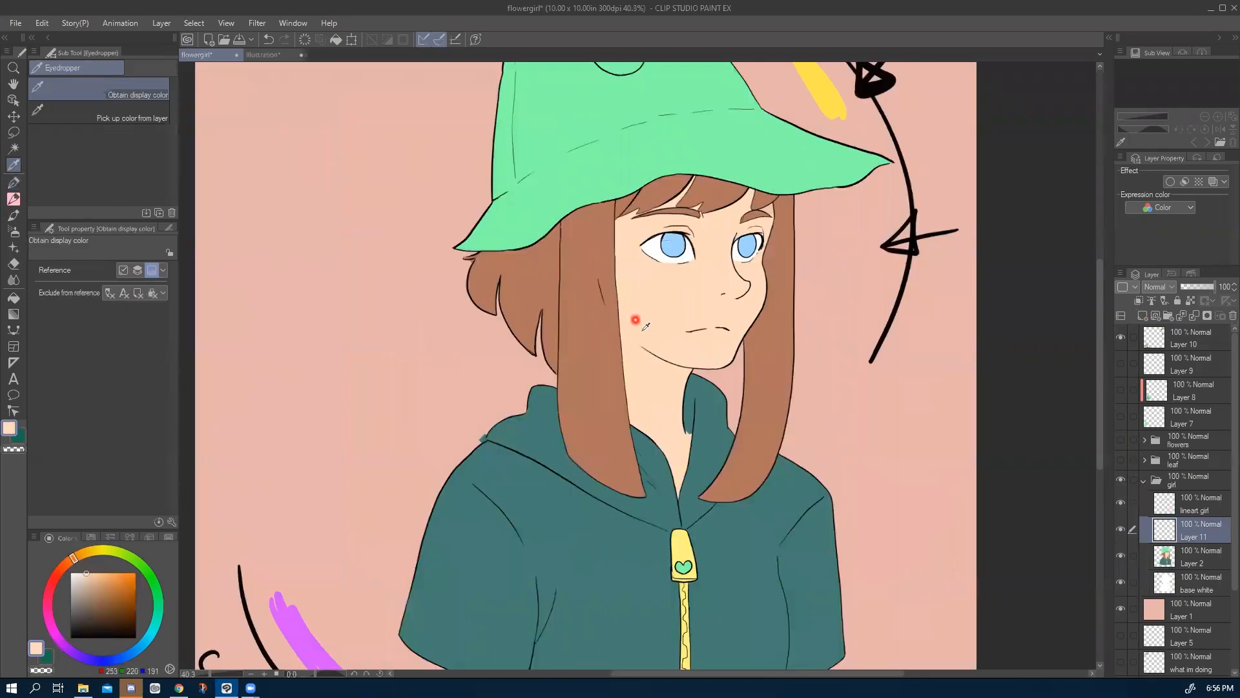
# Mix a darker, redder skin shadow colour of about RGB 222, 172, 146 and switch to the Dense watercolor brush.
pyautogui.scroll(1, 643, 339)
pyautogui.moveTo(626, 382)
pyautogui.mouseDown()
pyautogui.moveTo(590, 410)
pyautogui.moveTo(343, 399)
pyautogui.mouseUp()
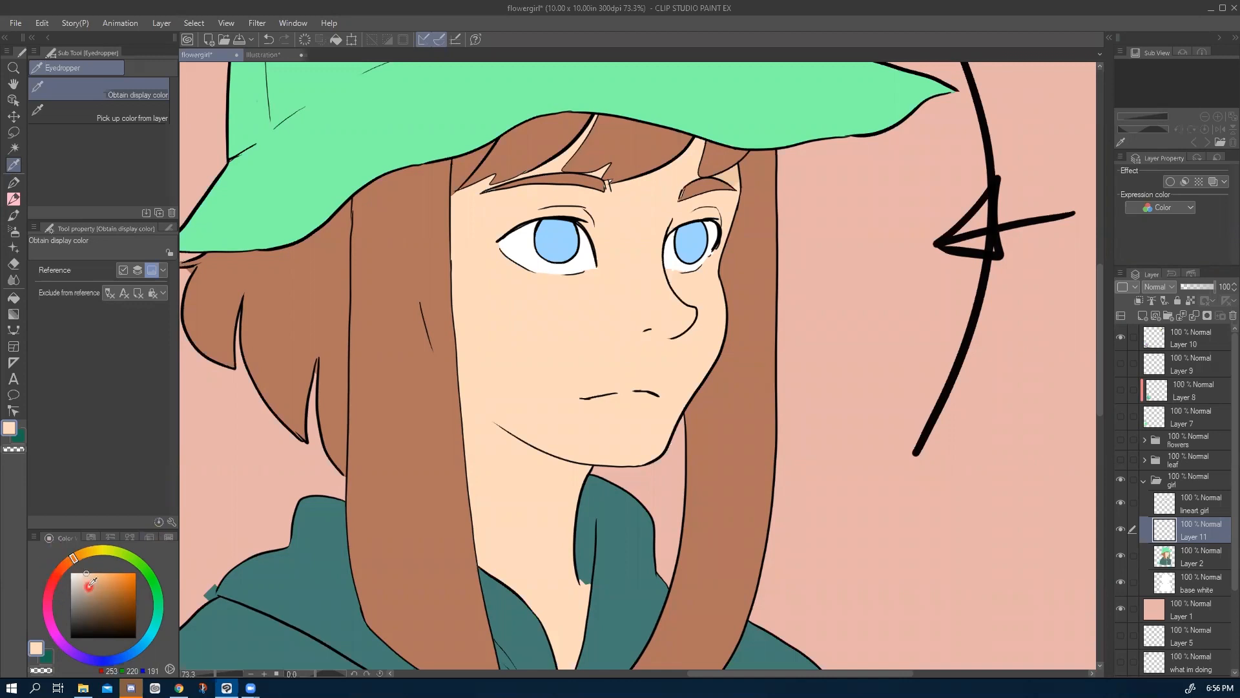
pyautogui.click(91, 577)
pyautogui.moveTo(70, 567); pyautogui.dragTo(68, 567)
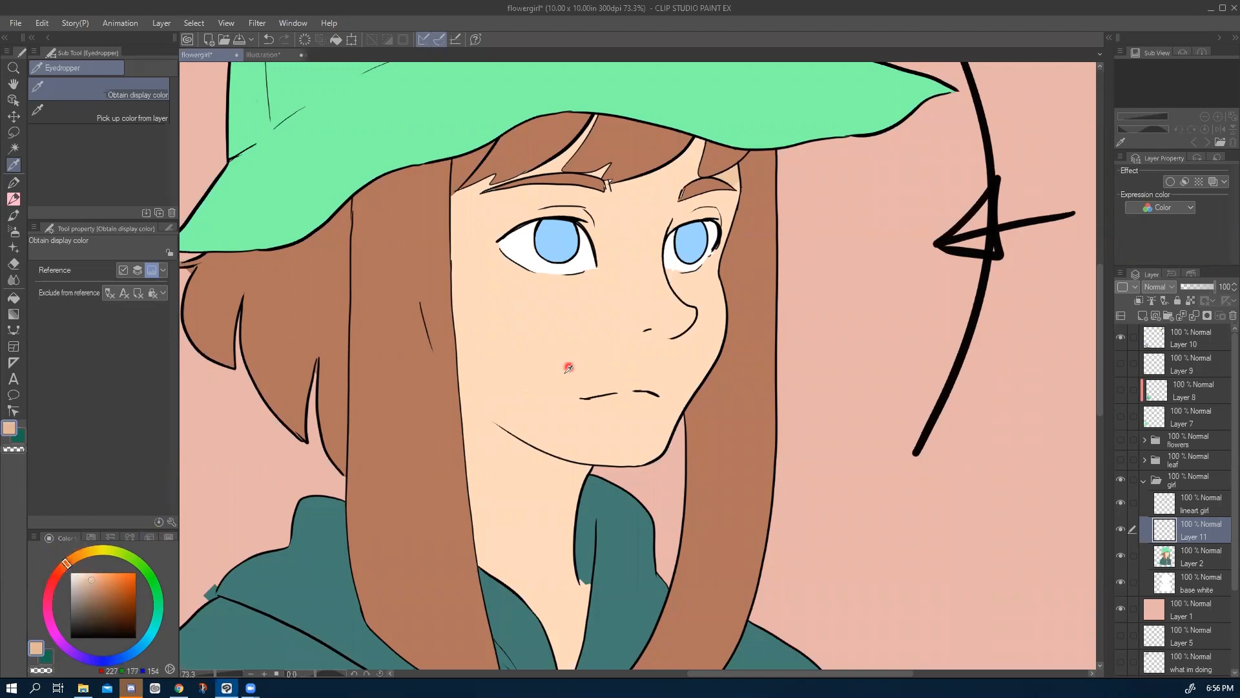
pyautogui.click(552, 373)
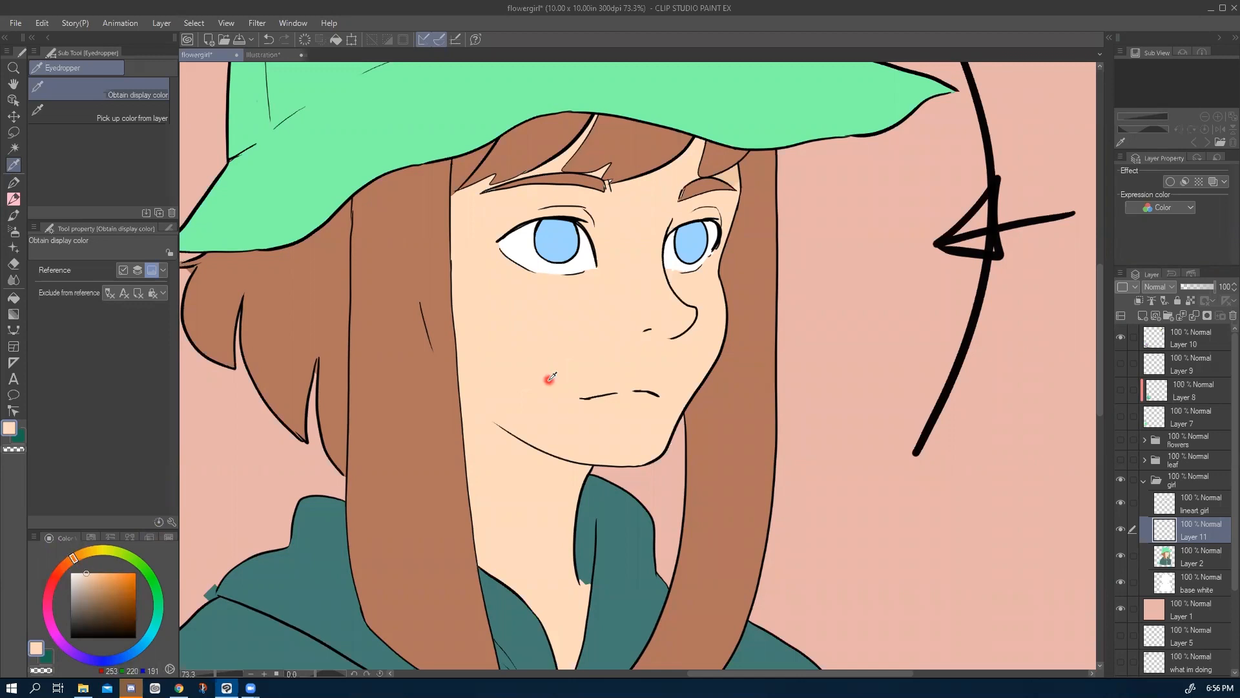
pyautogui.moveTo(71, 567); pyautogui.dragTo(67, 562)
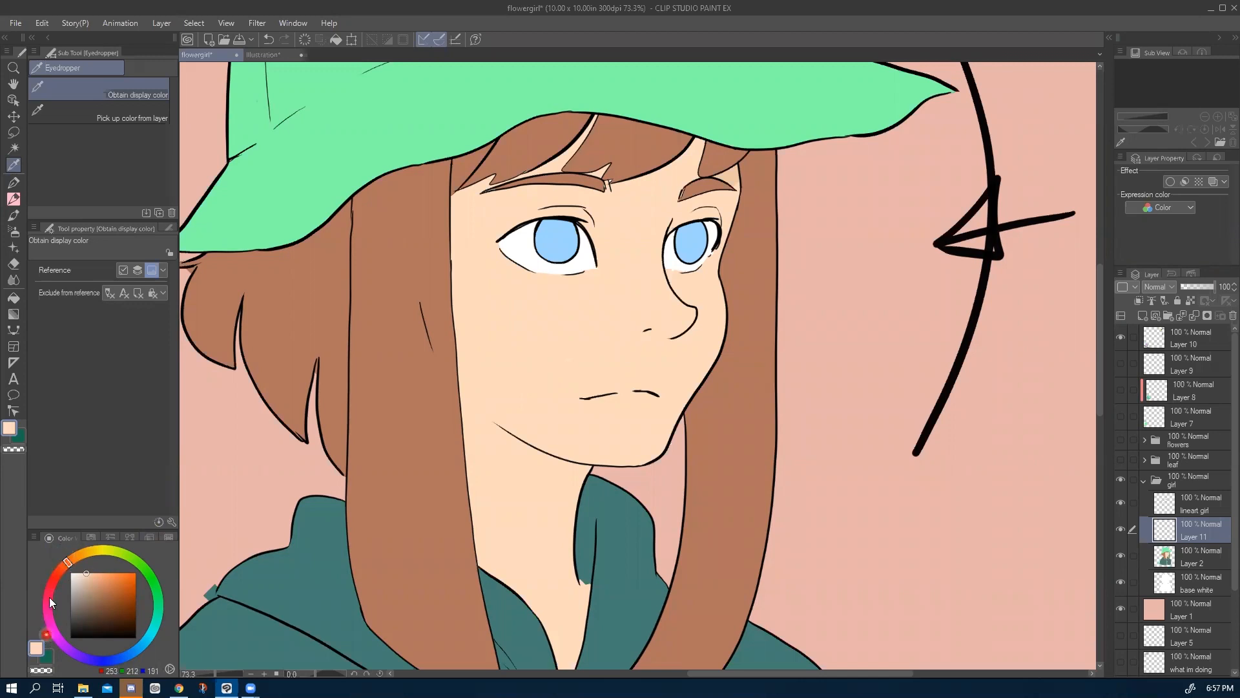
pyautogui.click(92, 579)
pyautogui.press('b')
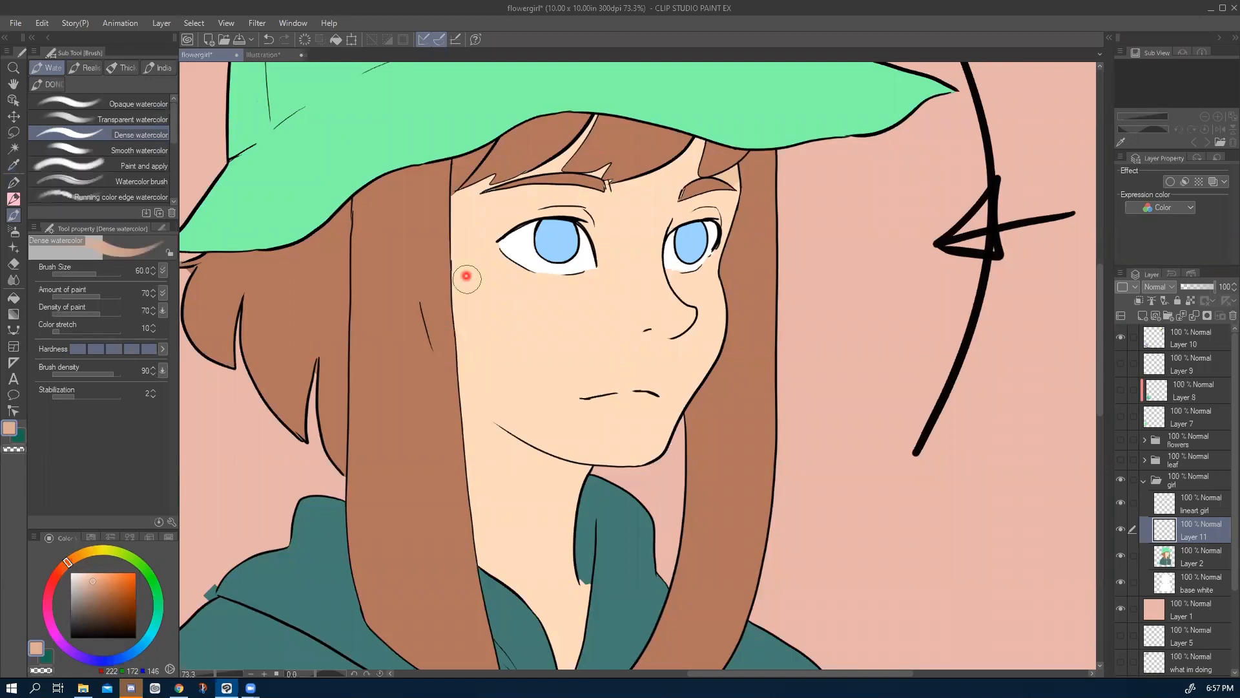
pyautogui.moveTo(454, 195)
pyautogui.mouseDown()
pyautogui.moveTo(465, 312)
pyautogui.moveTo(454, 277)
pyautogui.moveTo(505, 416)
pyautogui.mouseUp()
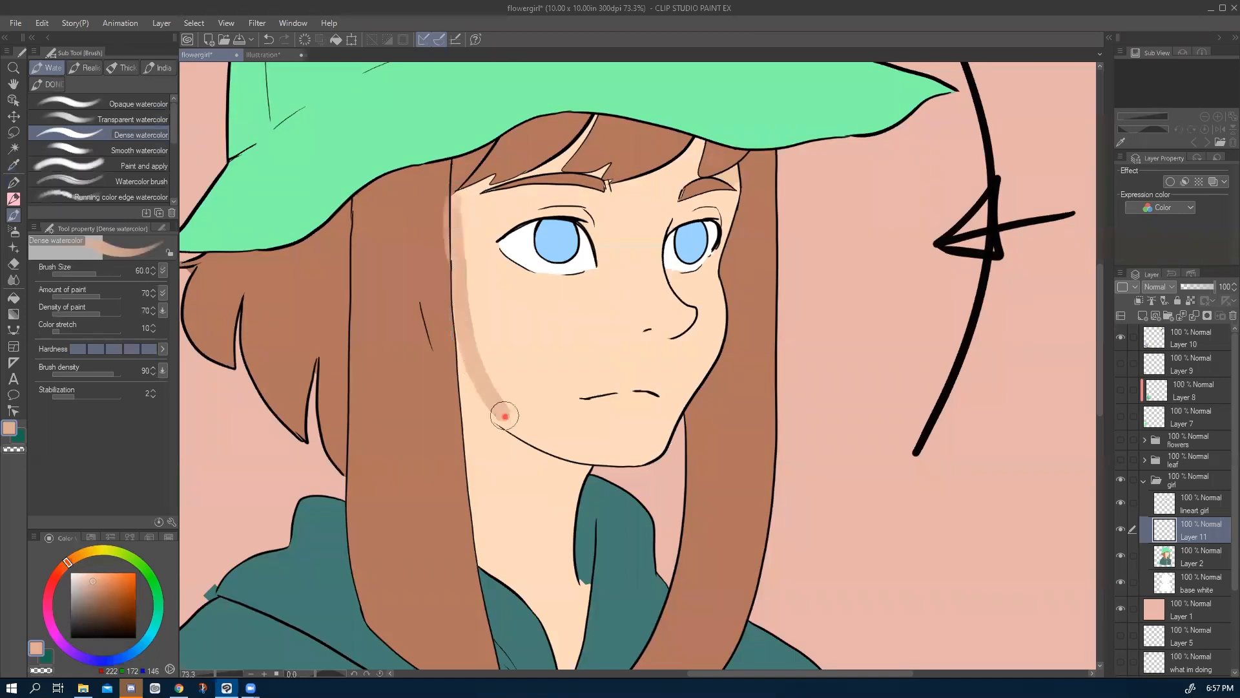
pyautogui.hotkey('ctrl', 'z')
pyautogui.hotkey('ctrl', 'z')
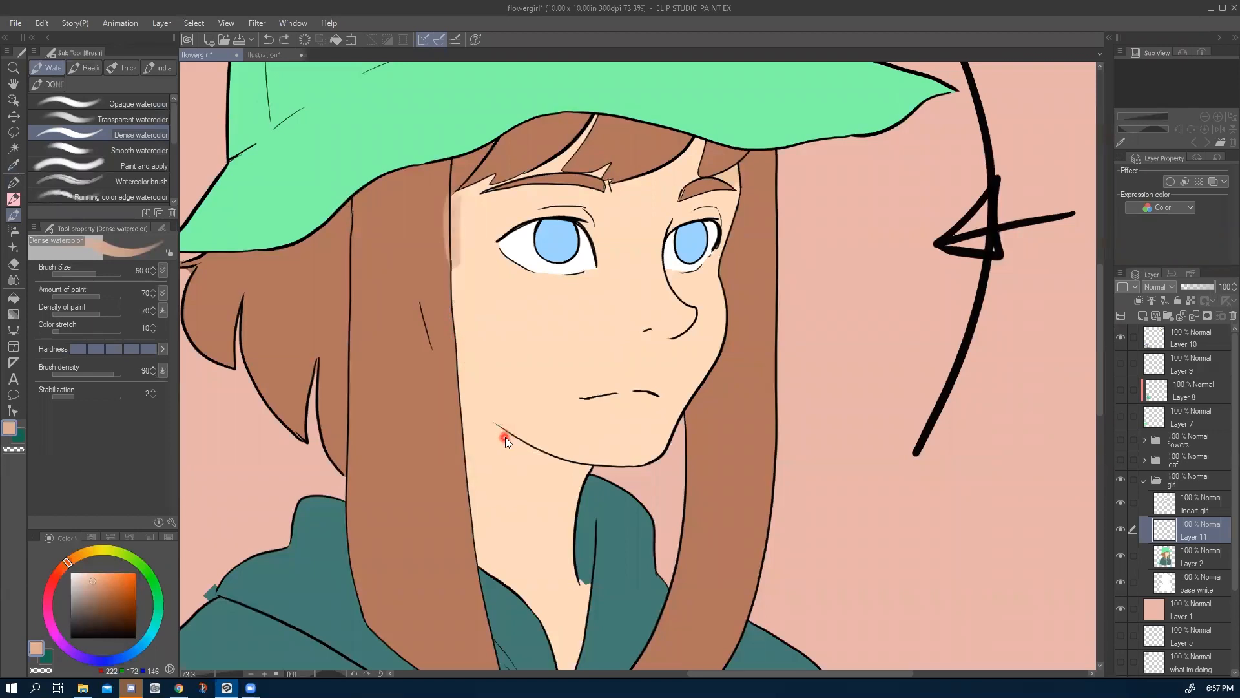
pyautogui.hotkey('ctrl', 'z')
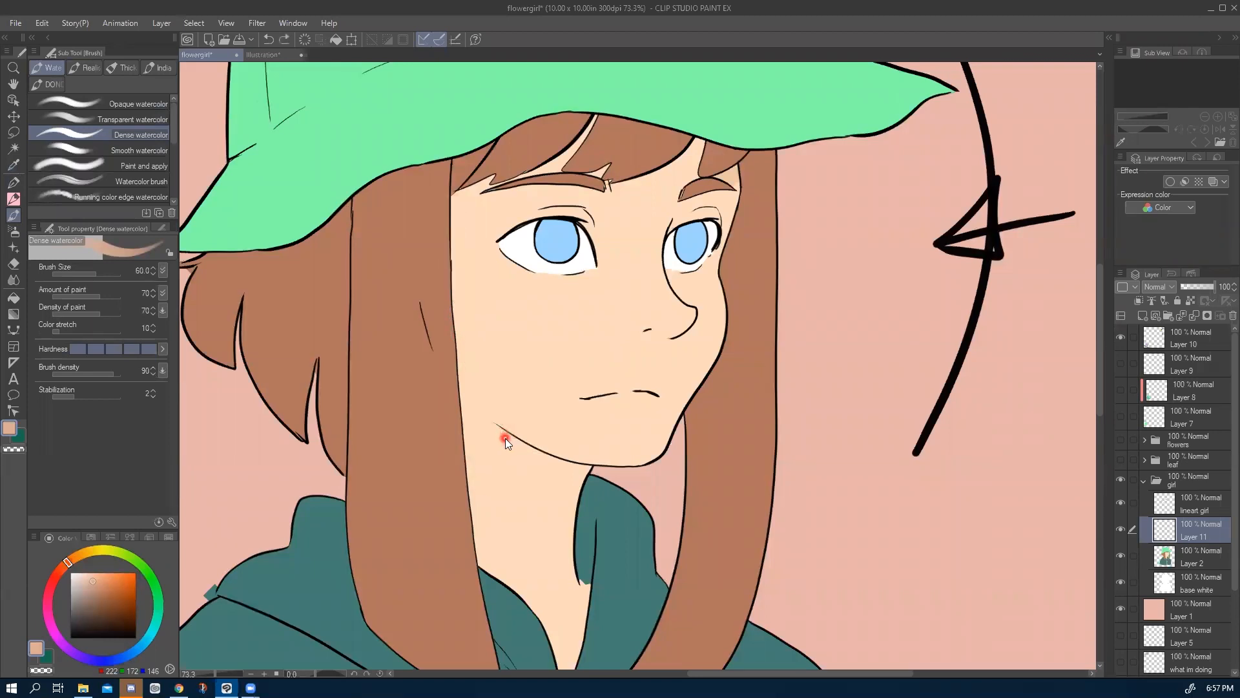
# Set the lineart girl layer as the reference layer and make Layer 11 the active layer again.
pyautogui.click(1186, 589)
pyautogui.click(1190, 555)
pyautogui.click(1168, 510)
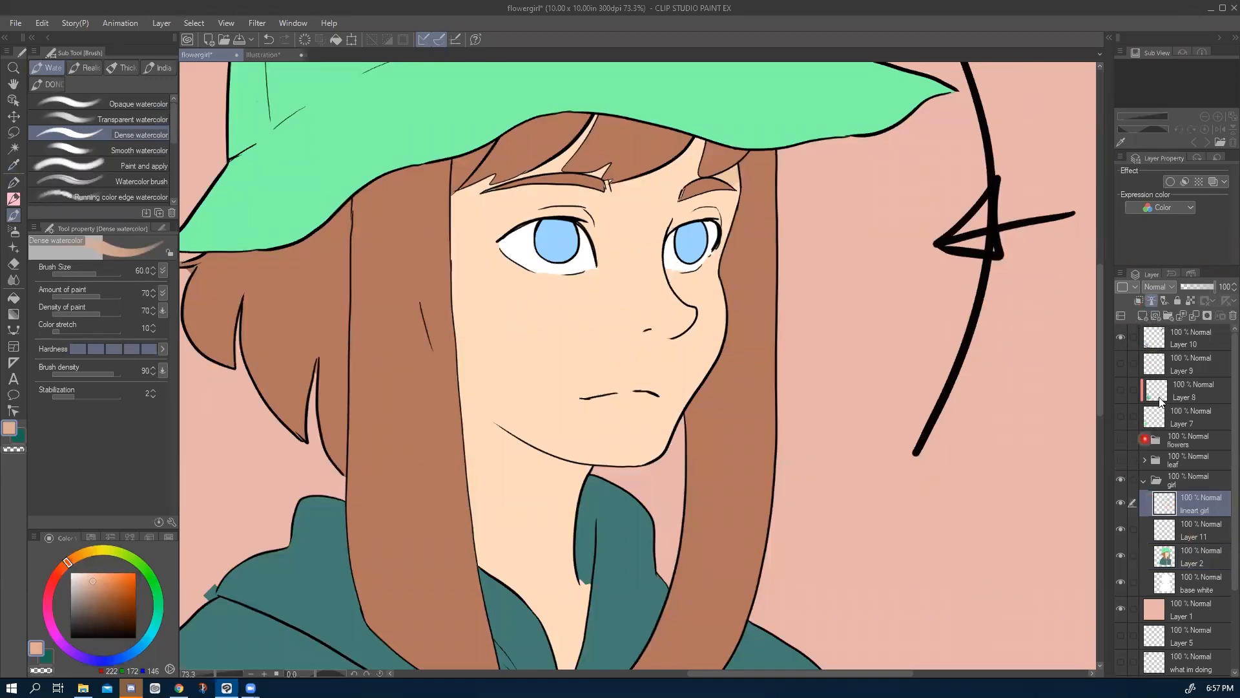
pyautogui.click(1181, 536)
# Paint the skin shadow down the side of the face beside the long hair lock and around the jawline.
pyautogui.moveTo(458, 199)
pyautogui.mouseDown()
pyautogui.moveTo(459, 308)
pyautogui.moveTo(462, 271)
pyautogui.moveTo(482, 393)
pyautogui.mouseUp()
pyautogui.moveTo(462, 331)
pyautogui.mouseDown()
pyautogui.moveTo(515, 429)
pyautogui.moveTo(536, 446)
pyautogui.mouseUp()
pyautogui.moveTo(462, 367)
pyautogui.mouseDown()
pyautogui.moveTo(591, 474)
pyautogui.moveTo(510, 429)
pyautogui.moveTo(476, 396)
pyautogui.moveTo(526, 423)
pyautogui.moveTo(457, 347)
pyautogui.mouseUp()
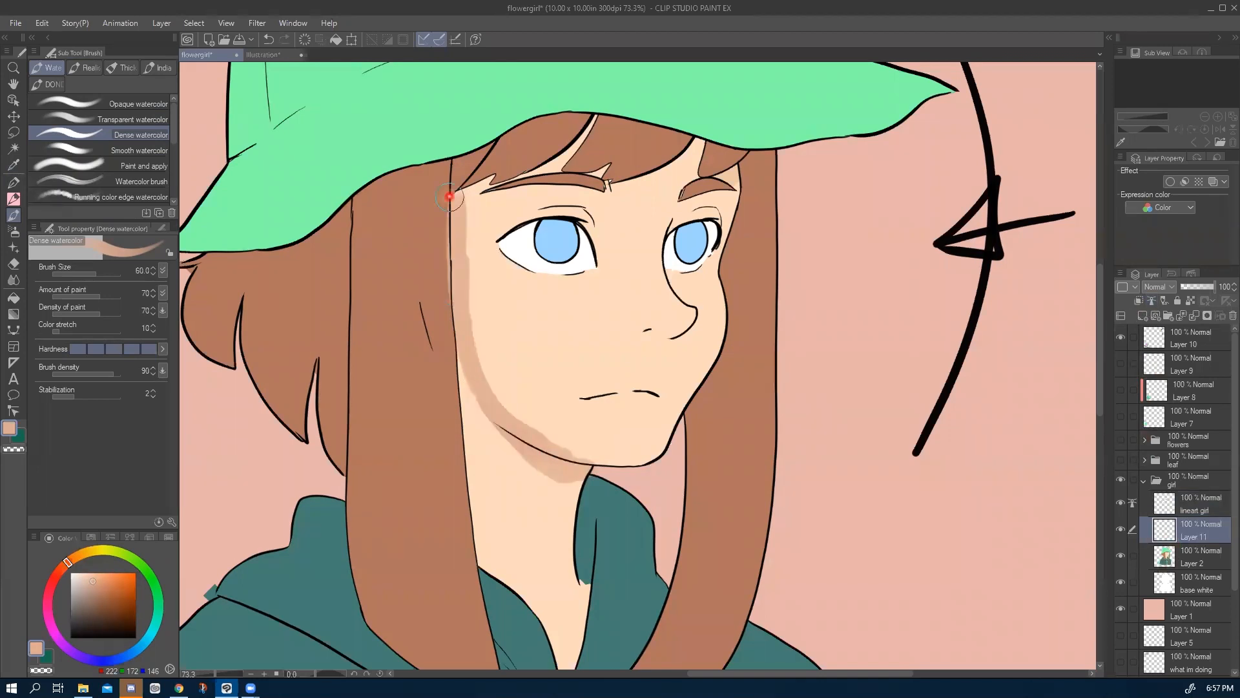
pyautogui.moveTo(457, 200)
pyautogui.mouseDown()
pyautogui.moveTo(474, 347)
pyautogui.moveTo(471, 330)
pyautogui.moveTo(486, 383)
pyautogui.moveTo(544, 445)
pyautogui.moveTo(516, 404)
pyautogui.moveTo(518, 452)
pyautogui.mouseUp()
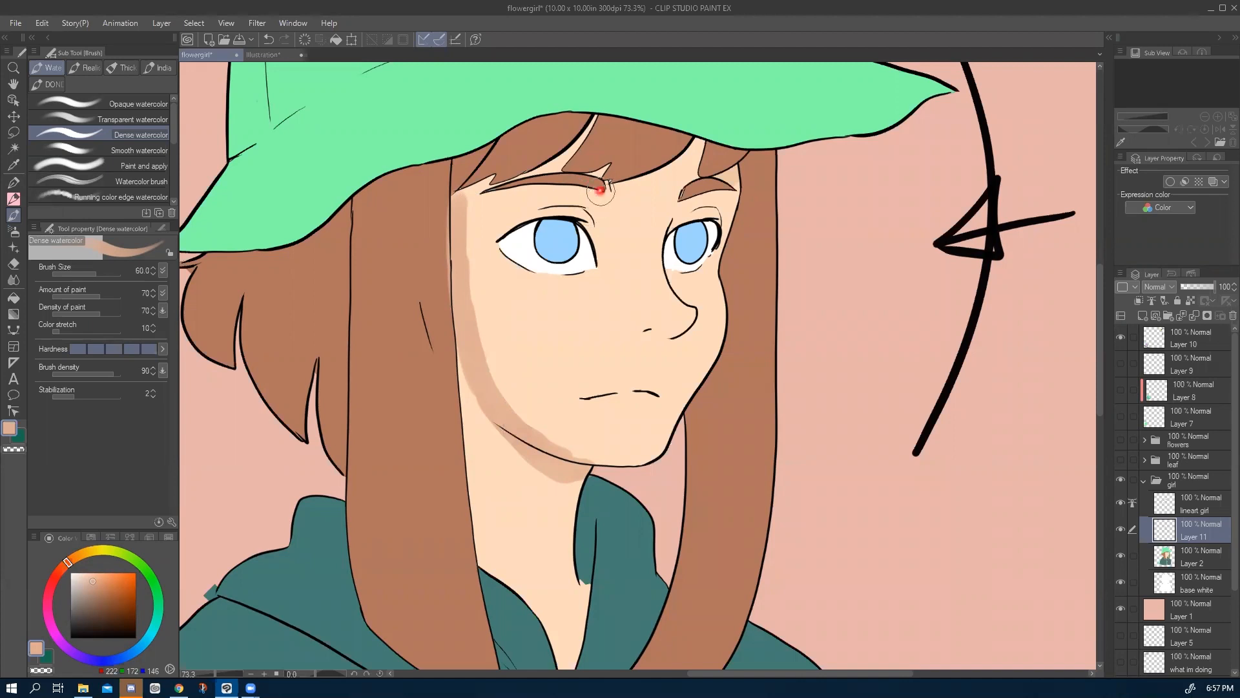
# Shade the skin beneath both eyebrows, along the nose bridge and under the nose tip.
pyautogui.moveTo(600, 200)
pyautogui.mouseDown()
pyautogui.moveTo(596, 259)
pyautogui.moveTo(597, 192)
pyautogui.moveTo(498, 201)
pyautogui.moveTo(506, 191)
pyautogui.moveTo(482, 216)
pyautogui.moveTo(525, 189)
pyautogui.moveTo(587, 203)
pyautogui.moveTo(490, 205)
pyautogui.mouseUp()
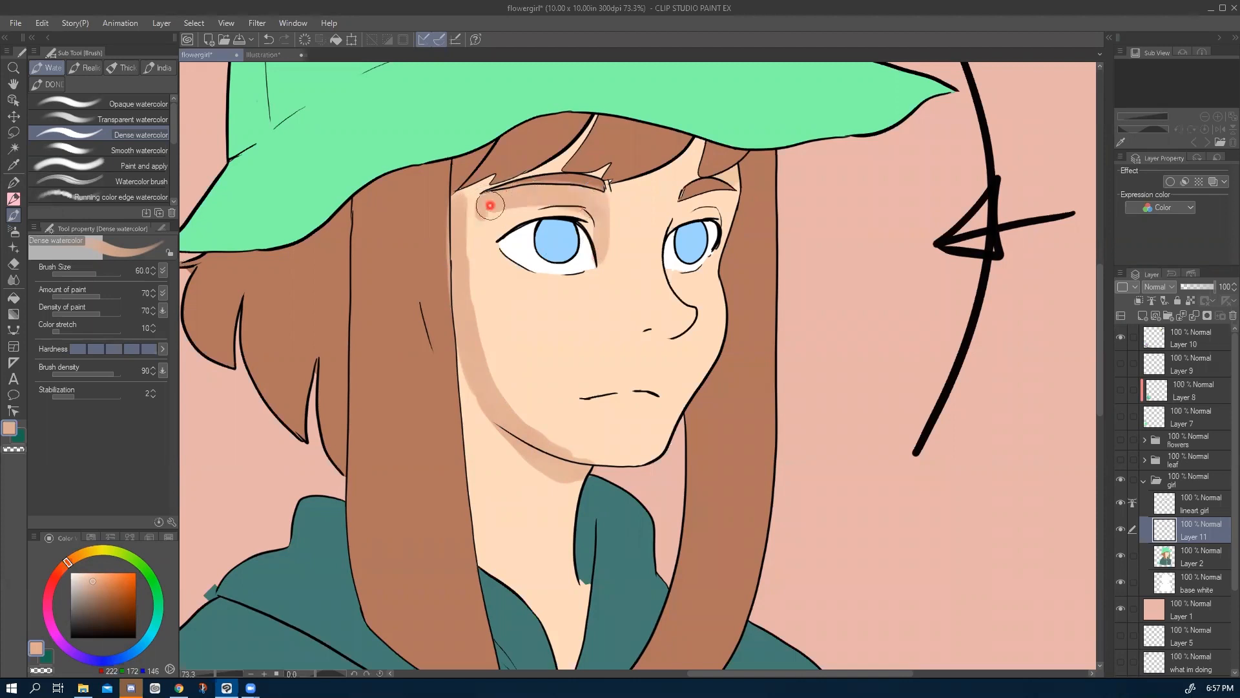
pyautogui.moveTo(715, 200)
pyautogui.mouseDown()
pyautogui.moveTo(686, 203)
pyautogui.moveTo(667, 232)
pyautogui.moveTo(712, 203)
pyautogui.moveTo(664, 242)
pyautogui.mouseUp()
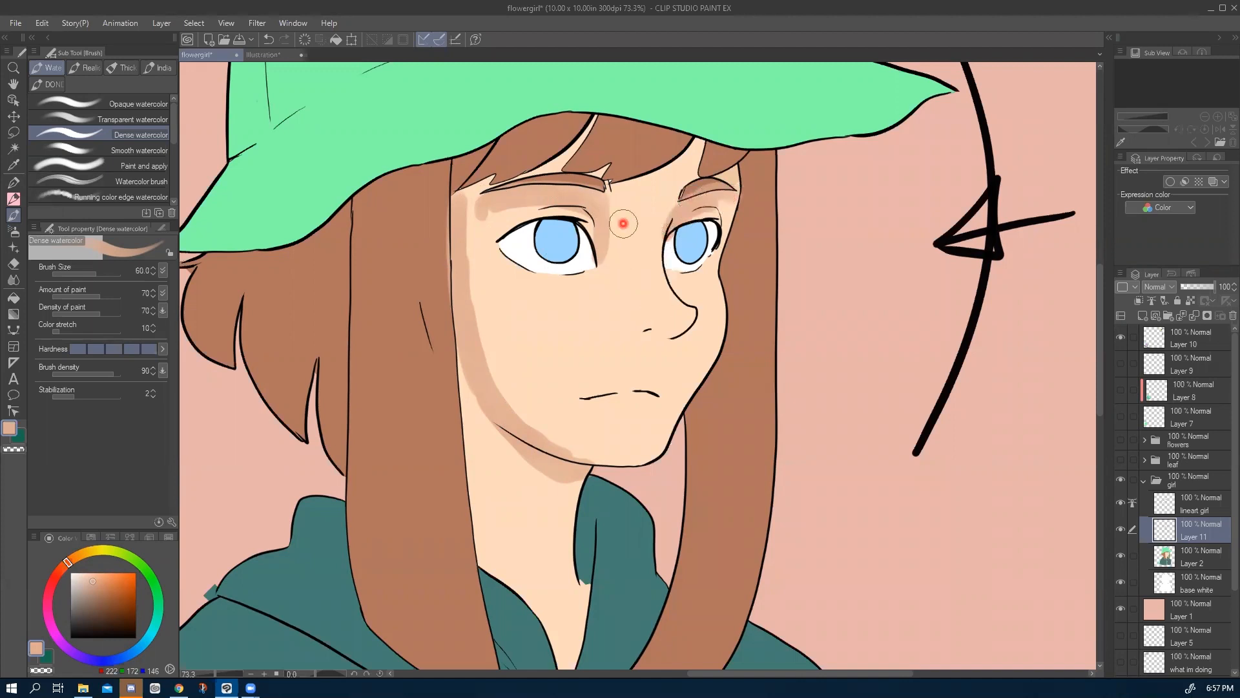
pyautogui.moveTo(624, 227); pyautogui.dragTo(632, 259)
pyautogui.moveTo(693, 318)
pyautogui.mouseDown()
pyautogui.moveTo(668, 333)
pyautogui.moveTo(642, 323)
pyautogui.mouseUp()
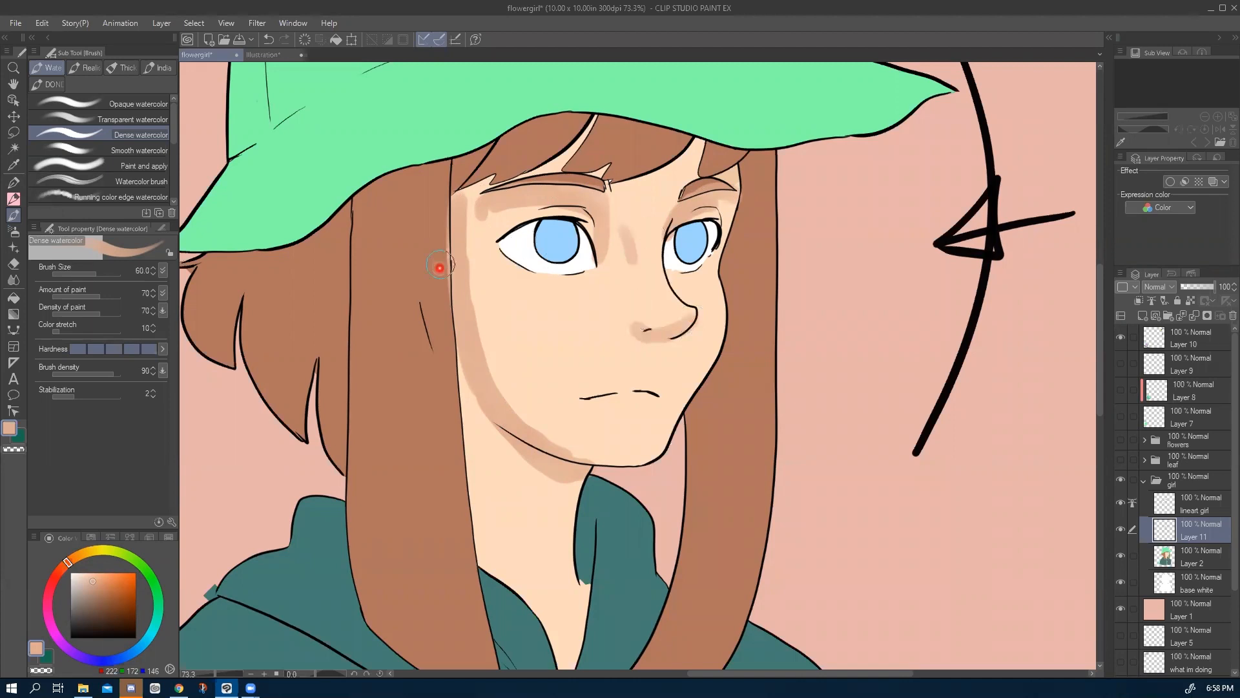
# Replace the shadow directly under the mouth with a small patch on the chin, and shade the neck beside the hair.
pyautogui.moveTo(626, 404)
pyautogui.mouseDown()
pyautogui.moveTo(645, 399)
pyautogui.moveTo(603, 404)
pyautogui.mouseUp()
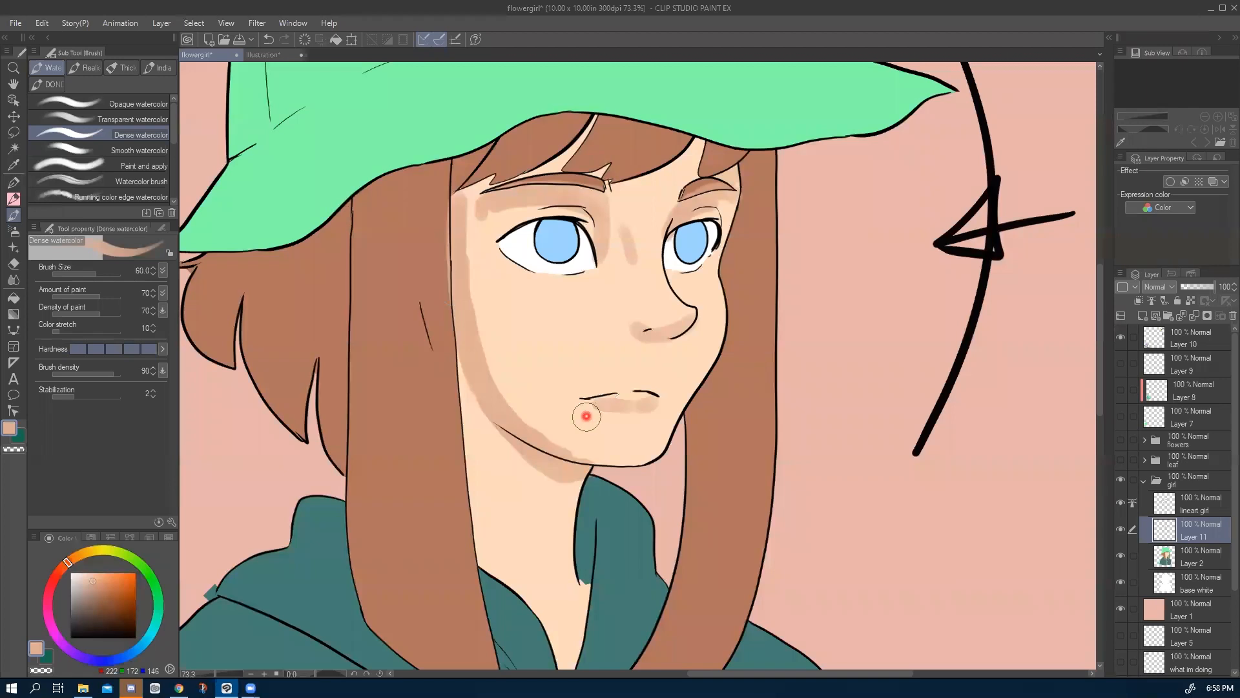
pyautogui.hotkey('ctrl', 'z')
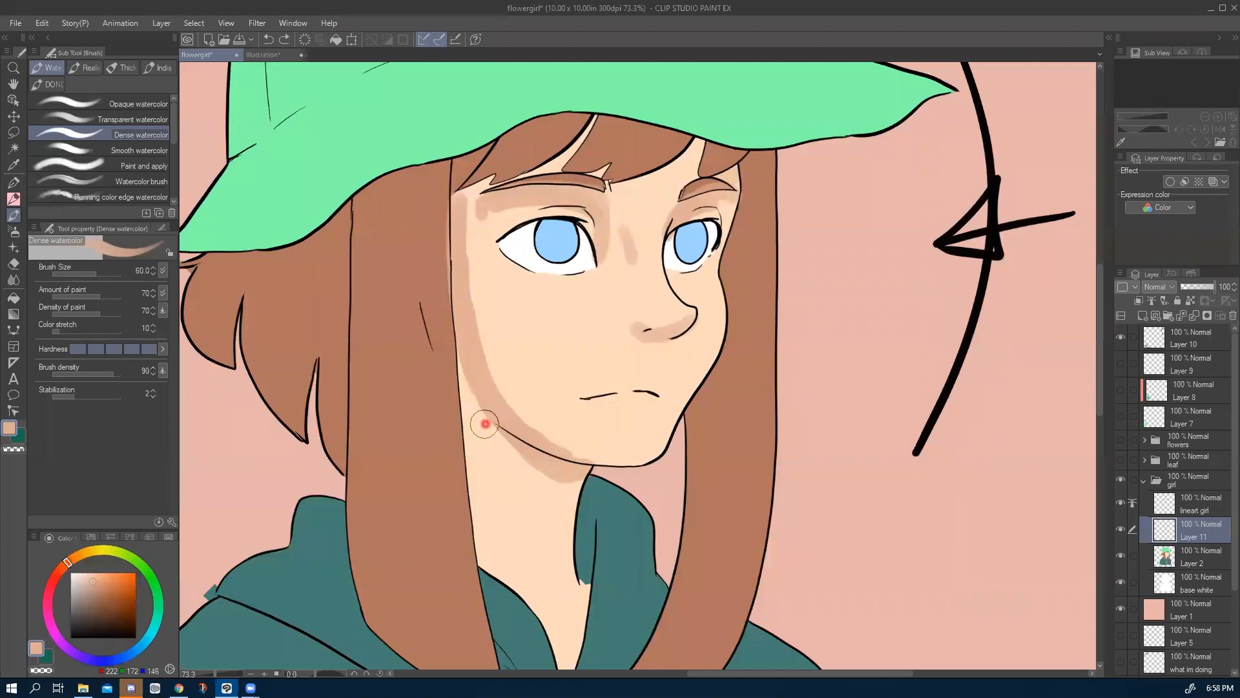
pyautogui.moveTo(646, 428); pyautogui.dragTo(617, 425)
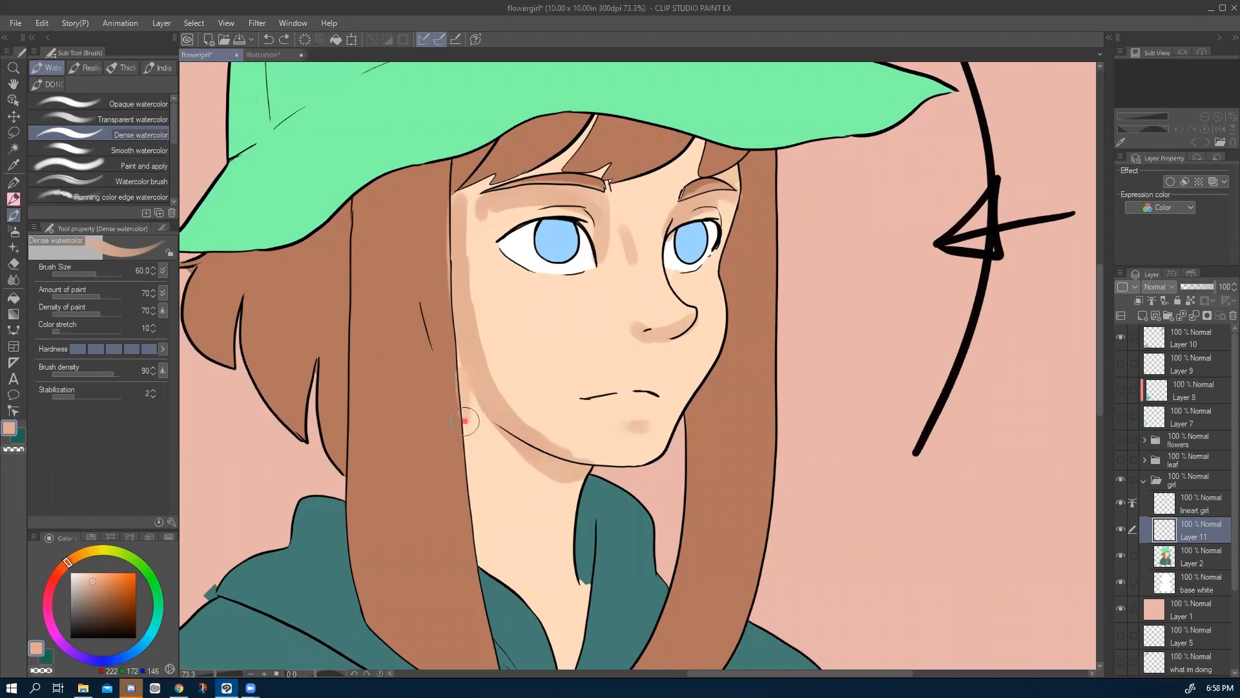
pyautogui.moveTo(461, 376); pyautogui.dragTo(479, 521)
pyautogui.moveTo(471, 429); pyautogui.dragTo(485, 525)
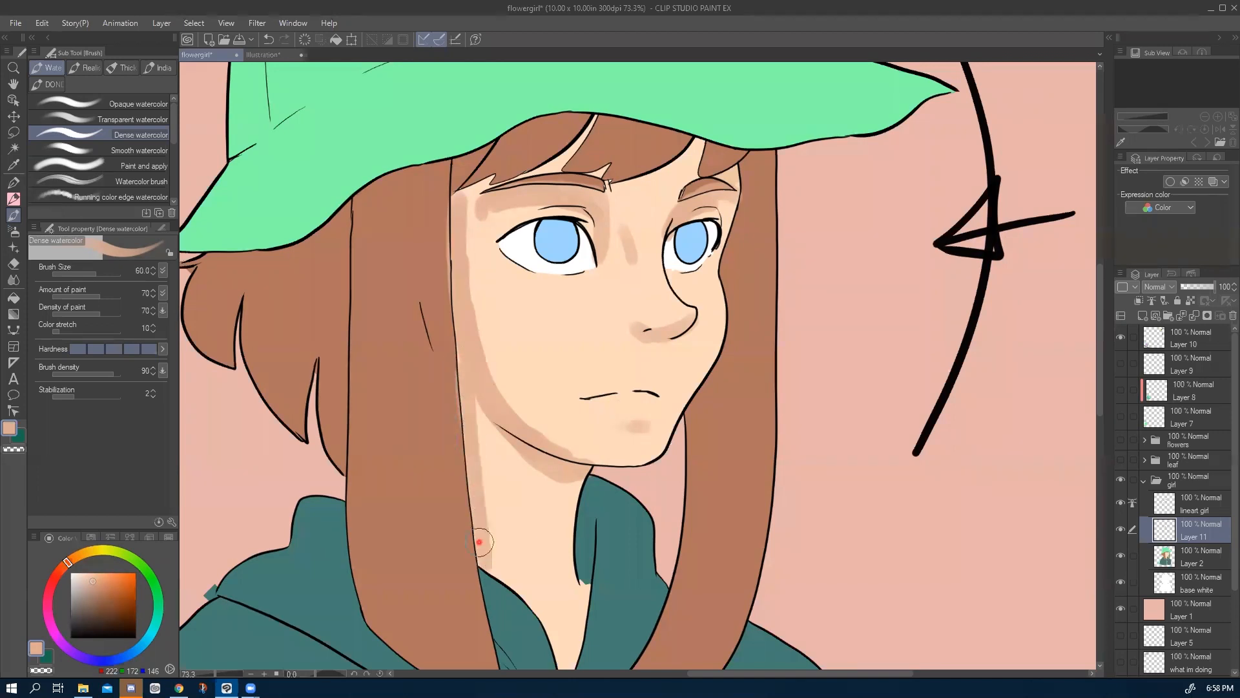
# Paint skin shadow across the forehead beneath the fringe, from the temple to the gap between the bangs.
pyautogui.moveTo(451, 208)
pyautogui.mouseDown()
pyautogui.moveTo(463, 223)
pyautogui.moveTo(466, 191)
pyautogui.moveTo(483, 186)
pyautogui.mouseUp()
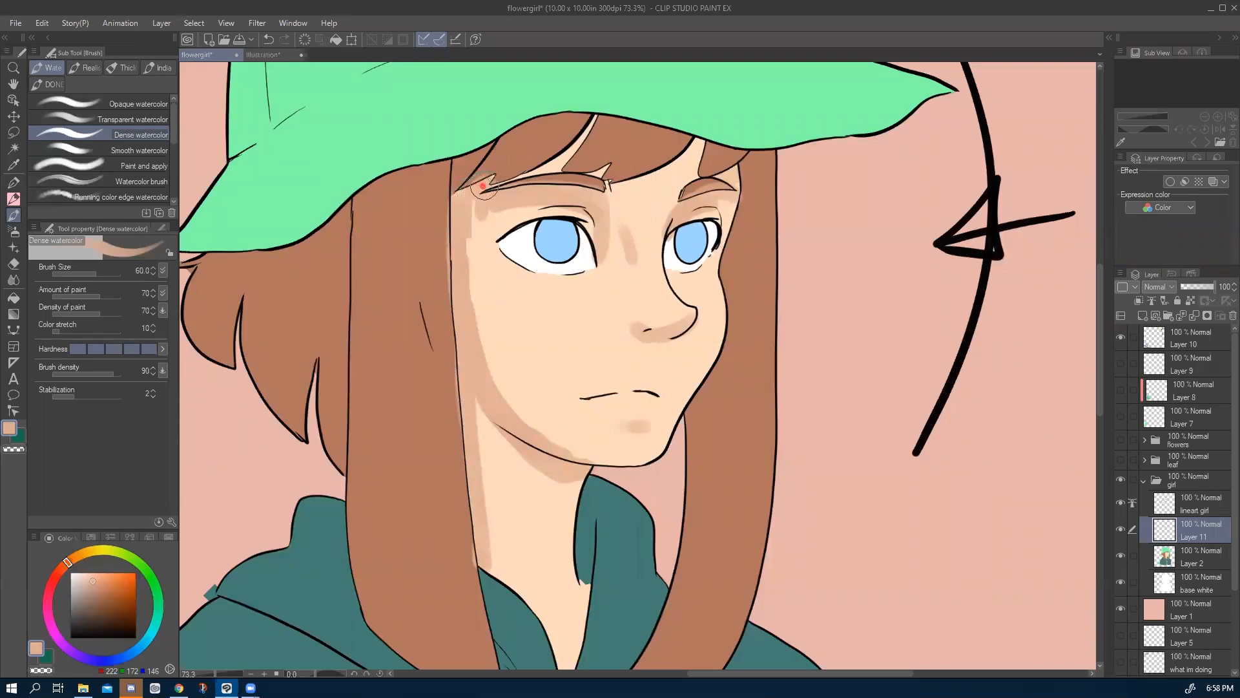
pyautogui.moveTo(444, 397); pyautogui.dragTo(449, 484)
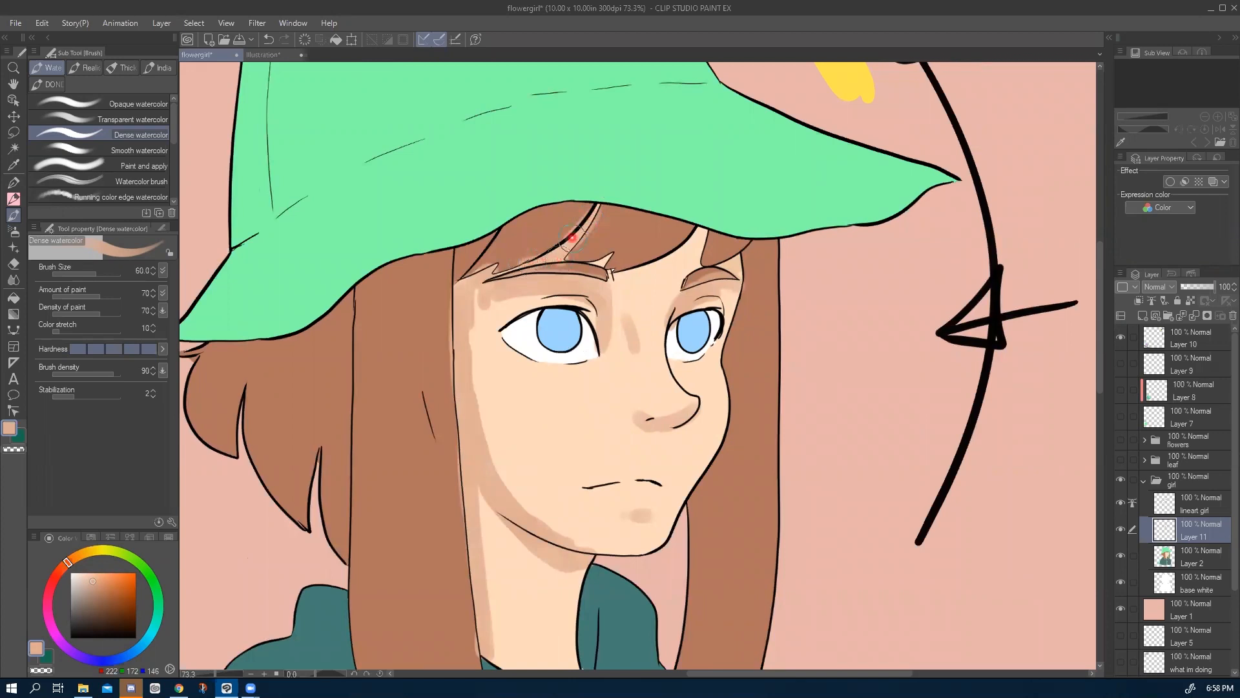
pyautogui.moveTo(690, 235)
pyautogui.mouseDown()
pyautogui.moveTo(624, 275)
pyautogui.moveTo(702, 240)
pyautogui.moveTo(609, 276)
pyautogui.mouseUp()
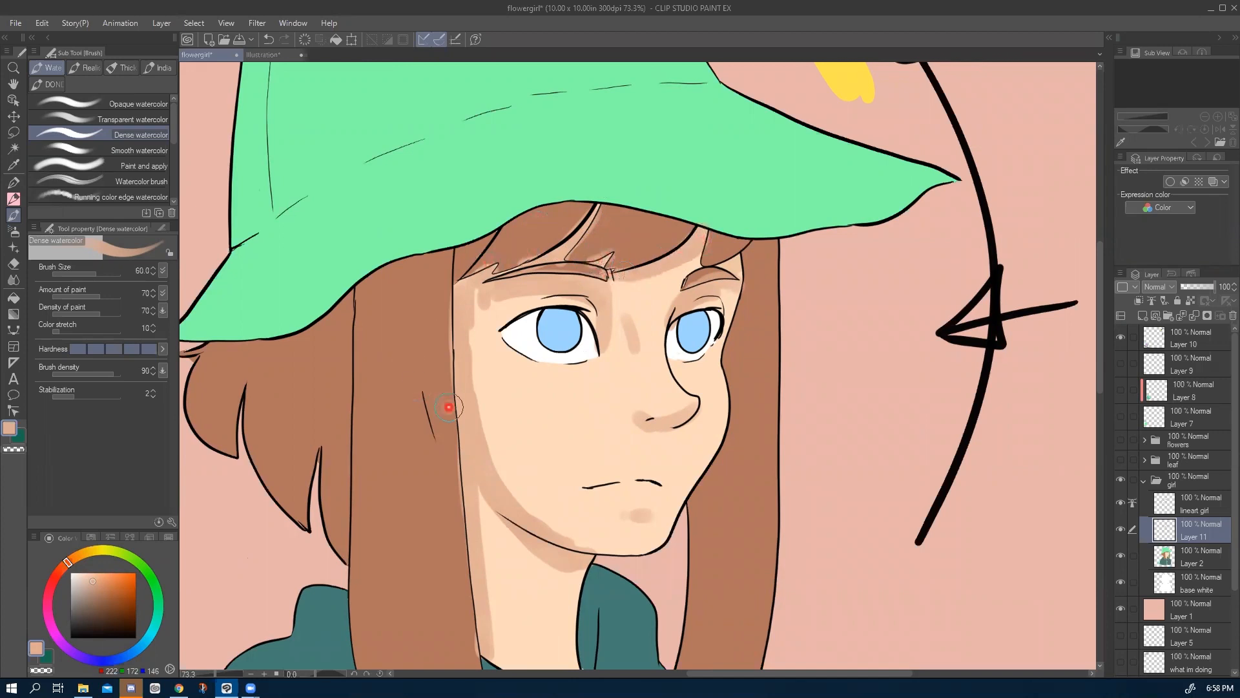
# Extend the face shadow over the temple, around the nearer eye socket and onto the outer cheek.
pyautogui.moveTo(475, 299); pyautogui.dragTo(481, 388)
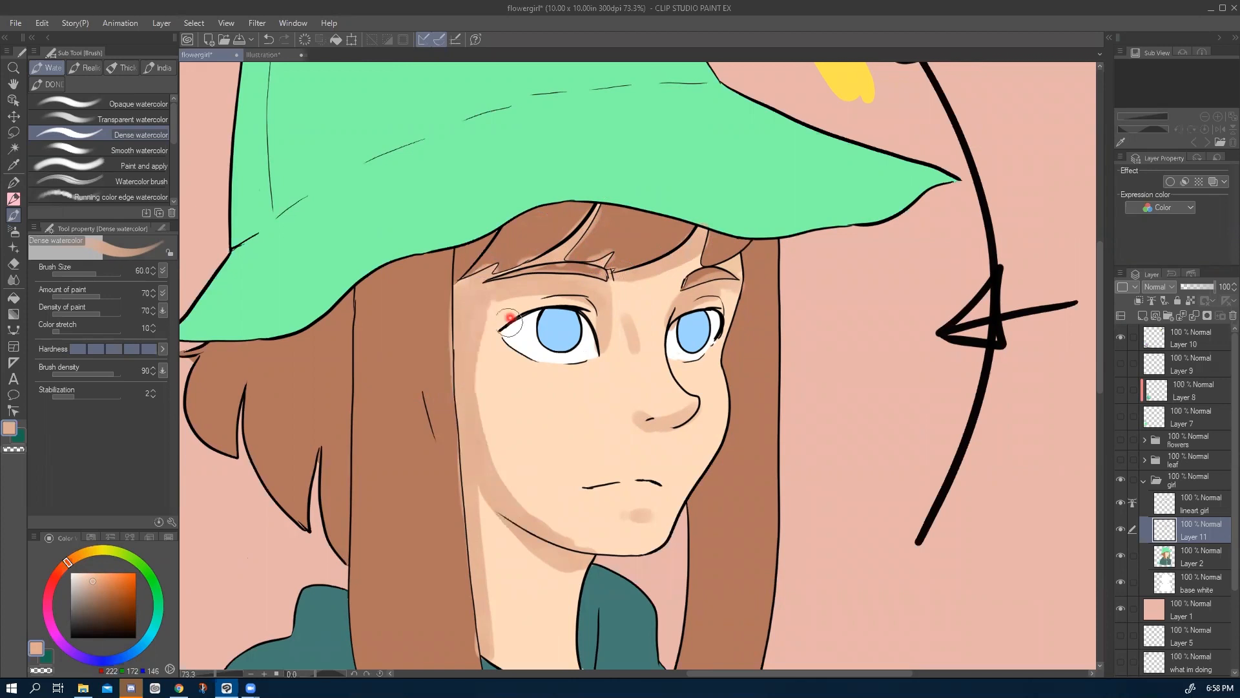
pyautogui.moveTo(595, 316)
pyautogui.mouseDown()
pyautogui.moveTo(501, 360)
pyautogui.moveTo(480, 430)
pyautogui.moveTo(488, 458)
pyautogui.moveTo(485, 334)
pyautogui.moveTo(481, 405)
pyautogui.moveTo(508, 352)
pyautogui.moveTo(497, 345)
pyautogui.moveTo(489, 467)
pyautogui.moveTo(484, 398)
pyautogui.moveTo(489, 381)
pyautogui.moveTo(487, 496)
pyautogui.moveTo(458, 490)
pyautogui.mouseUp()
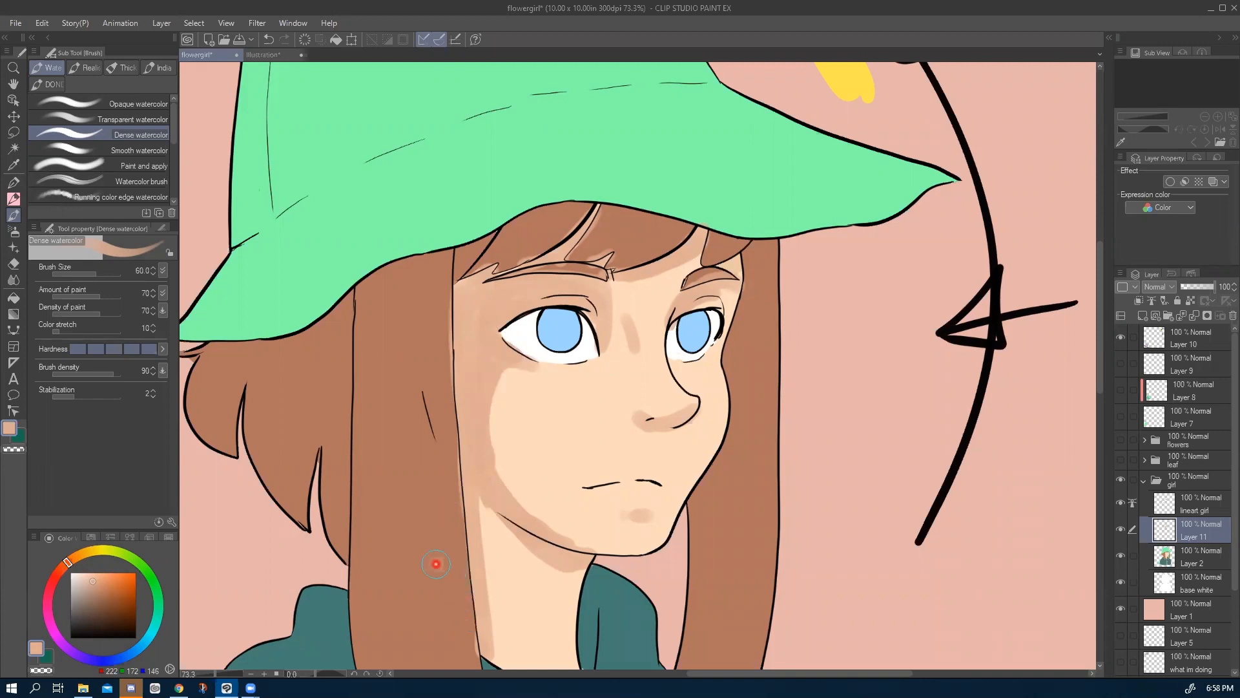
pyautogui.scroll(-2, 343, 520)
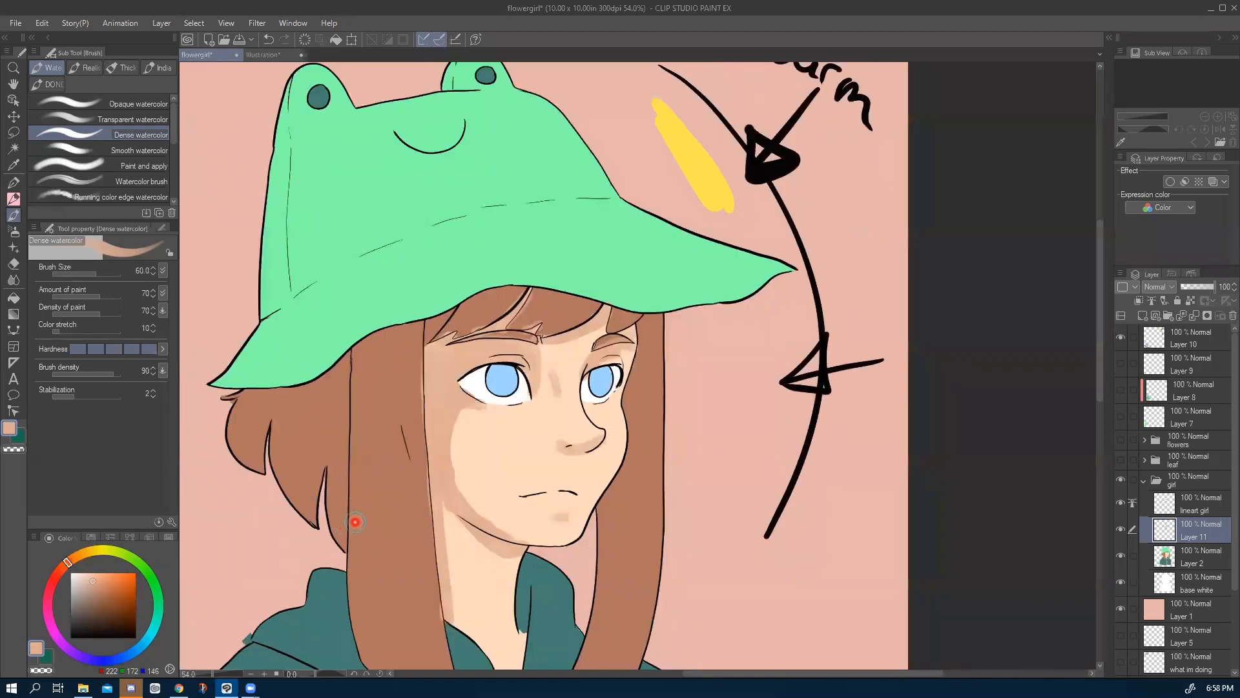
pyautogui.scroll(4, 361, 522)
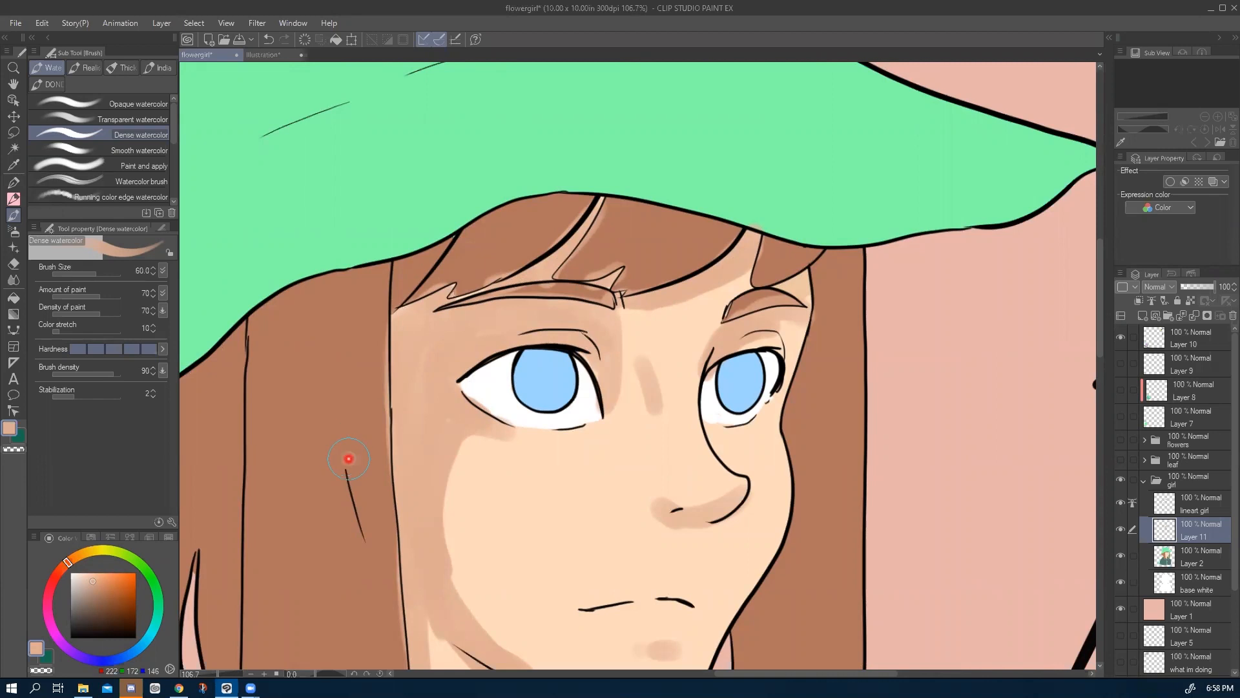
pyautogui.moveTo(316, 499); pyautogui.dragTo(369, 491)
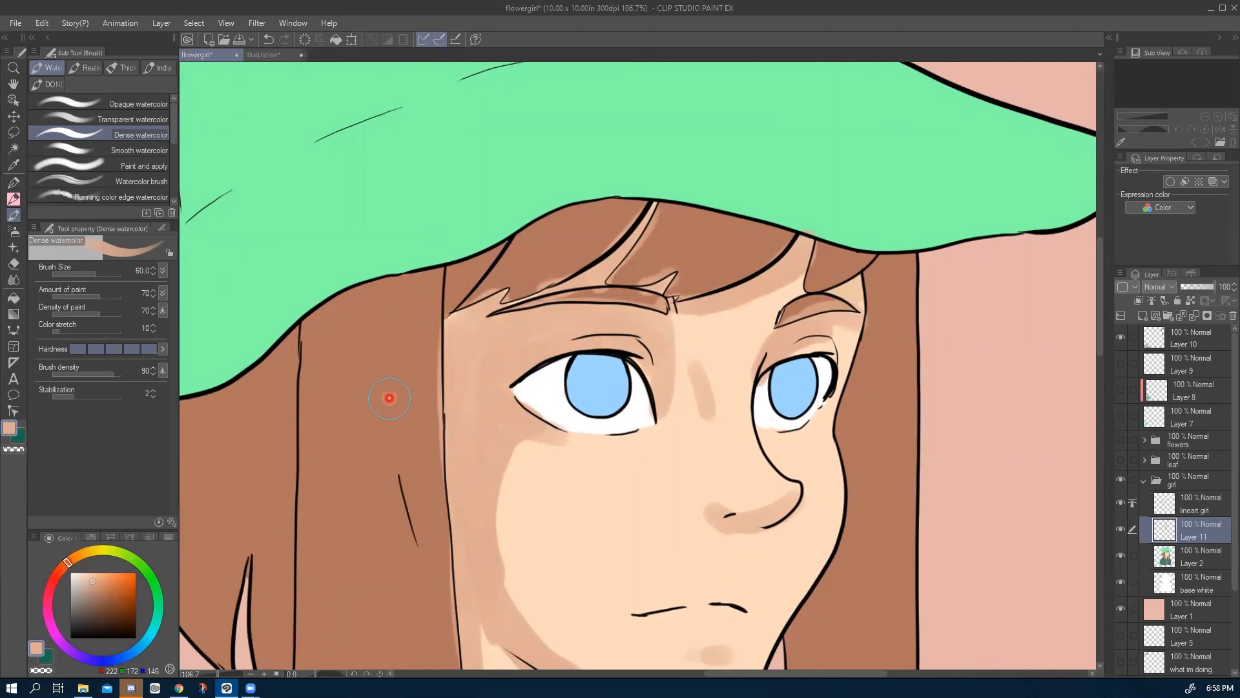
pyautogui.press('w')
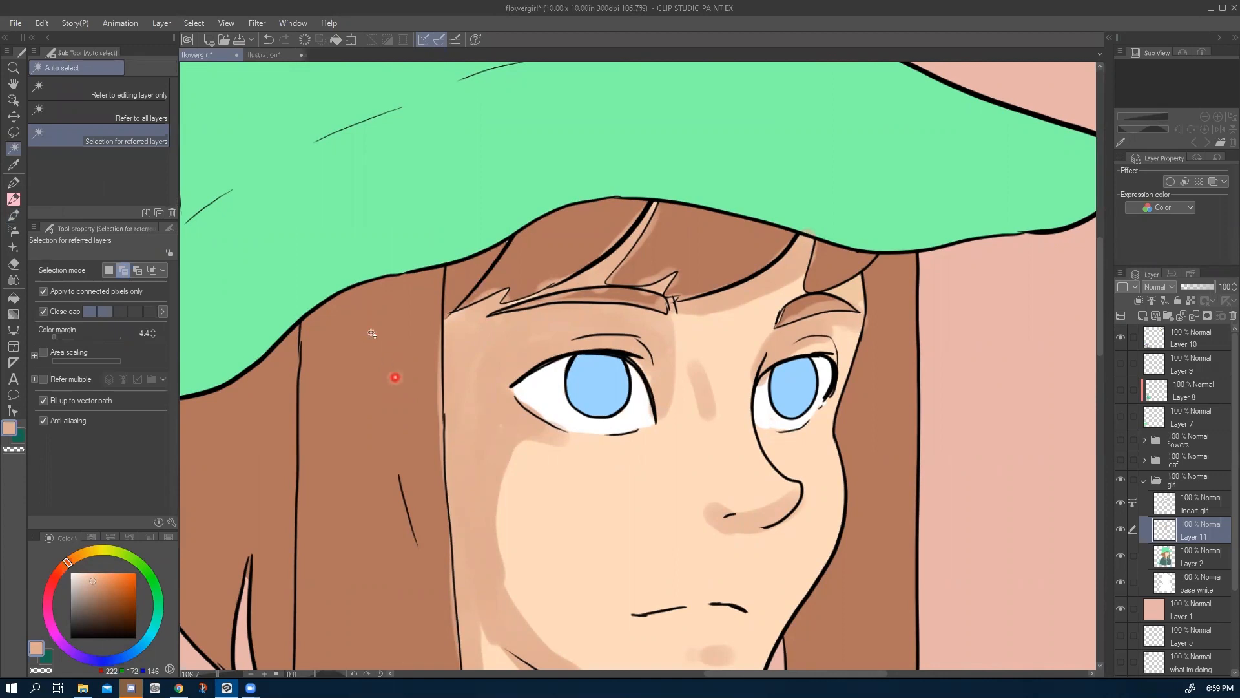
pyautogui.click(93, 158)
pyautogui.click(538, 518)
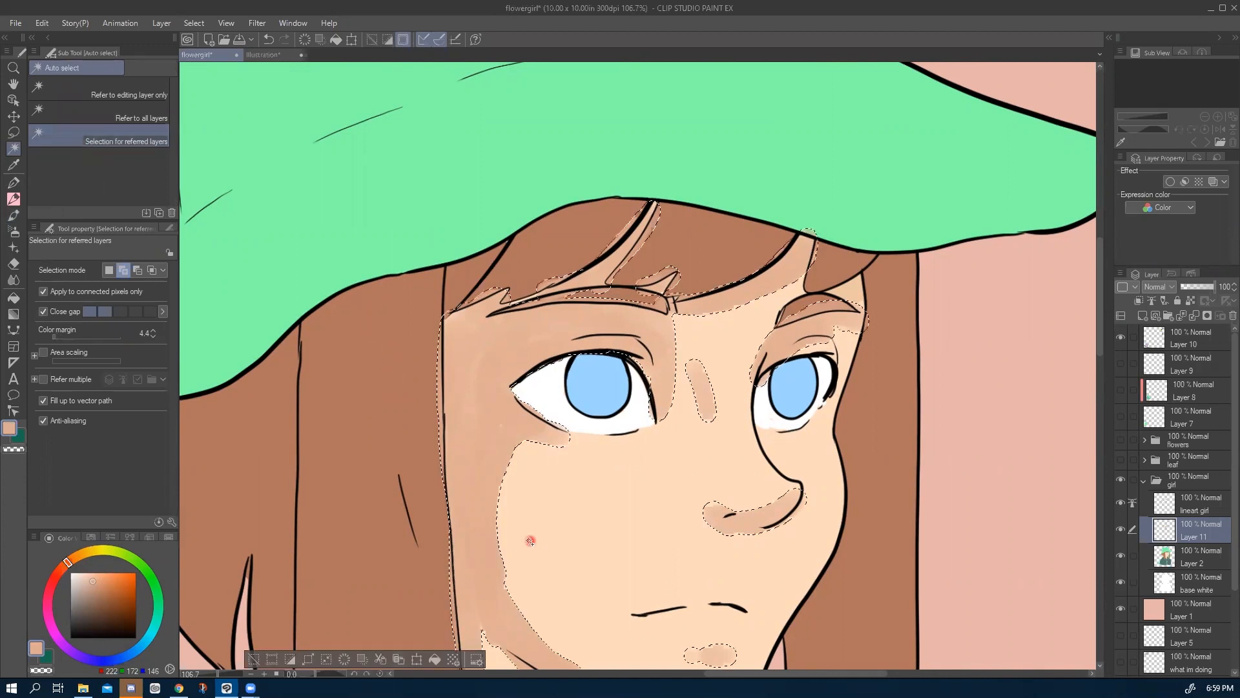
pyautogui.click(522, 561)
pyautogui.hotkey('ctrl', 'd')
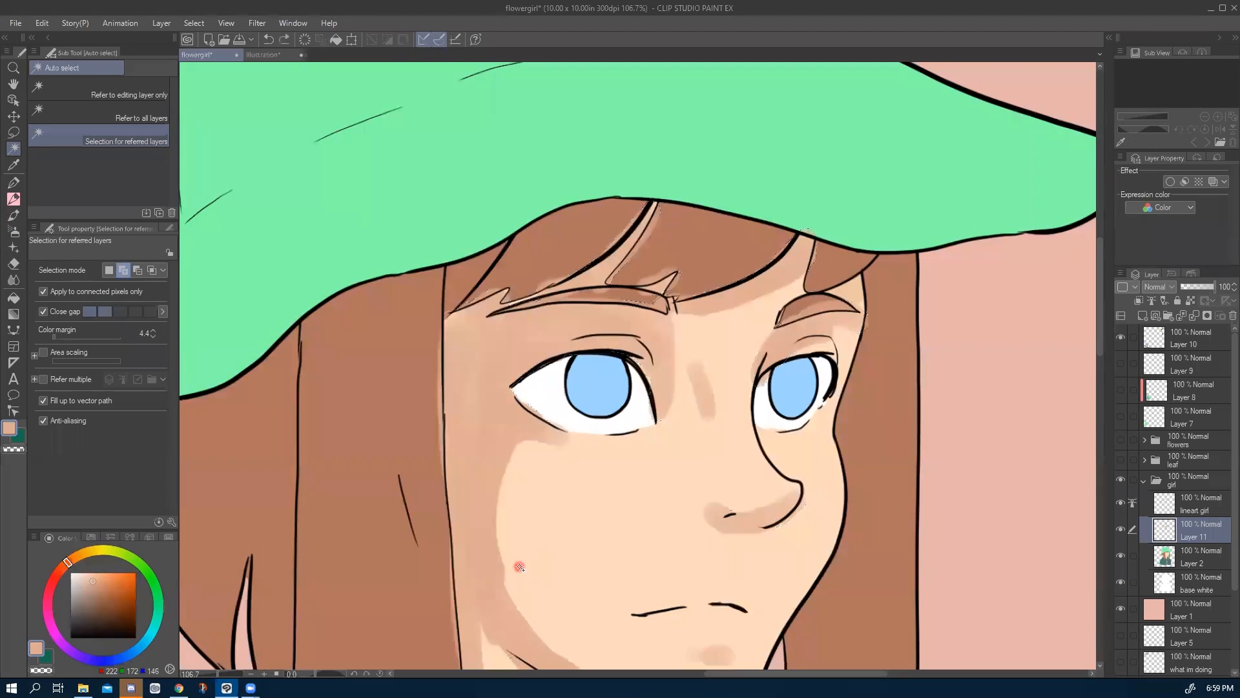
# Auto-select the face and neck skin areas from Layer 2 and make Layer 11 the active layer again.
pyautogui.click(1161, 564)
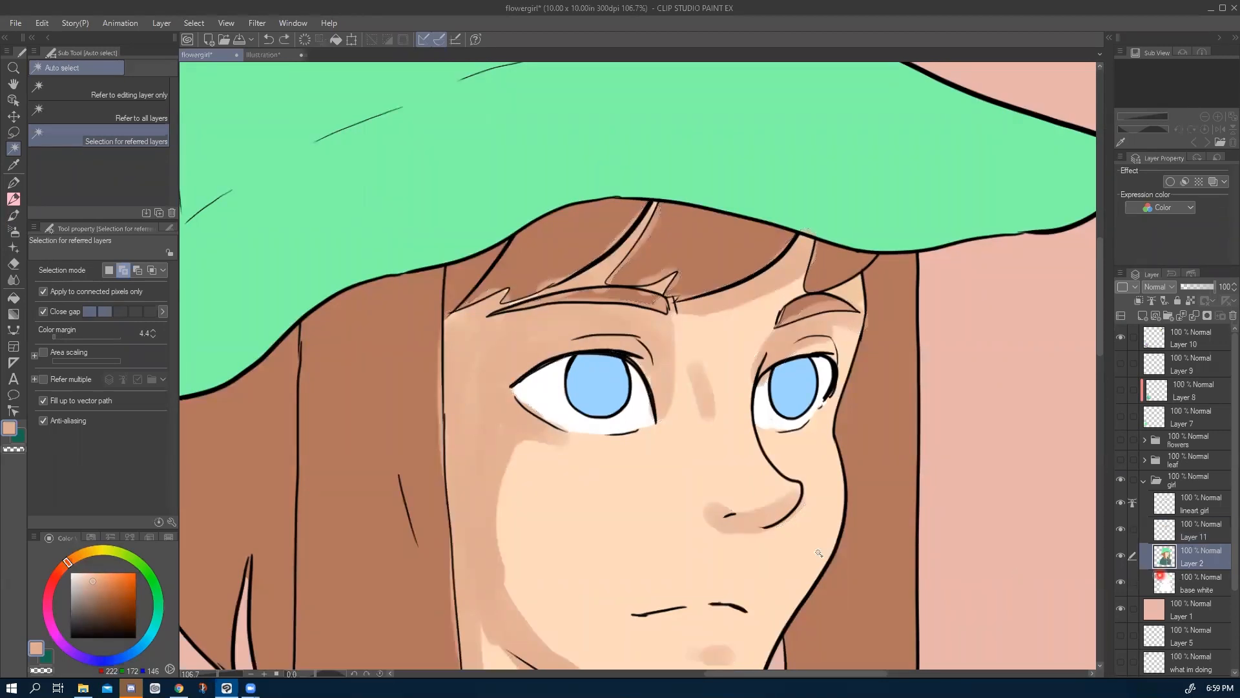
pyautogui.click(573, 554)
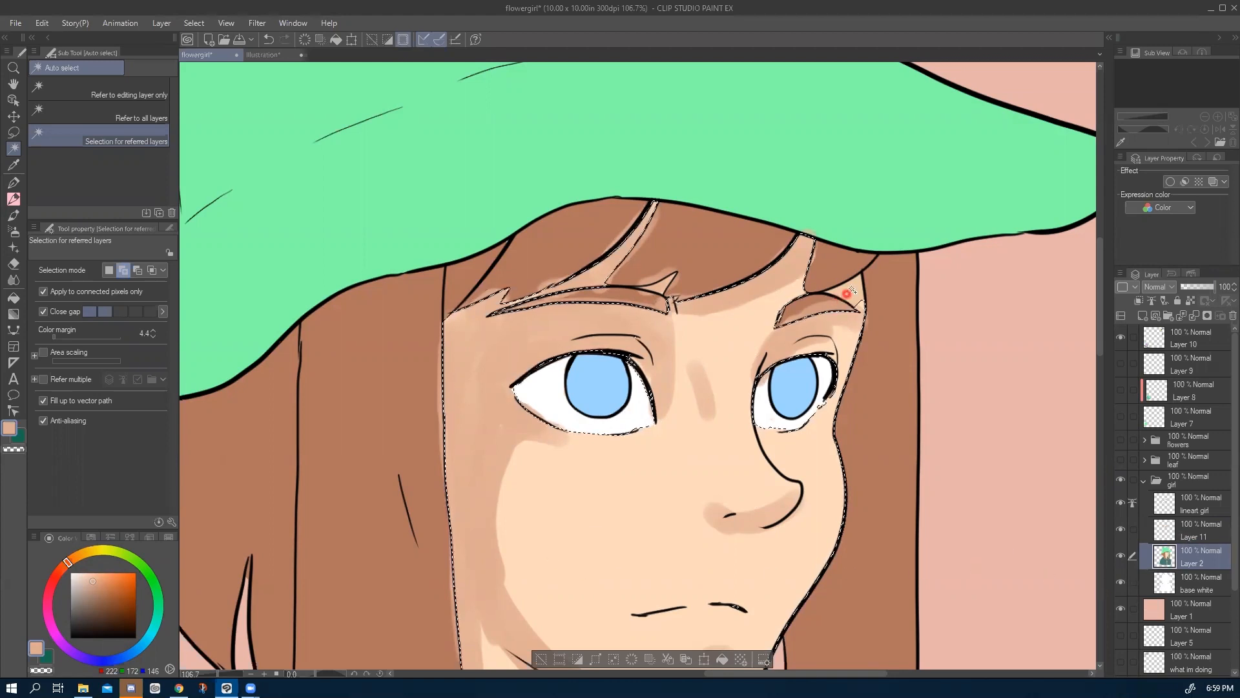
pyautogui.moveTo(495, 513); pyautogui.dragTo(527, 345)
pyautogui.moveTo(535, 513)
pyautogui.mouseDown()
pyautogui.moveTo(543, 293)
pyautogui.moveTo(584, 583)
pyautogui.mouseUp()
pyautogui.moveTo(561, 467)
pyautogui.mouseDown()
pyautogui.moveTo(568, 613)
pyautogui.moveTo(566, 569)
pyautogui.moveTo(536, 527)
pyautogui.mouseUp()
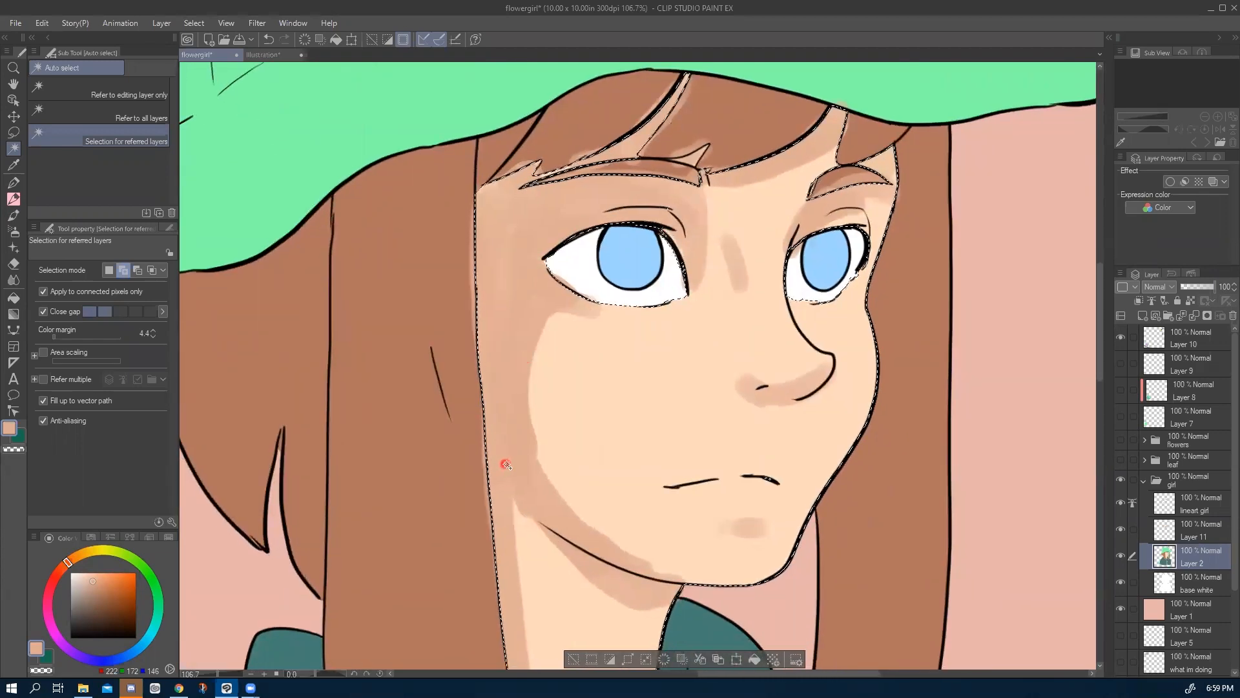
pyautogui.click(1199, 540)
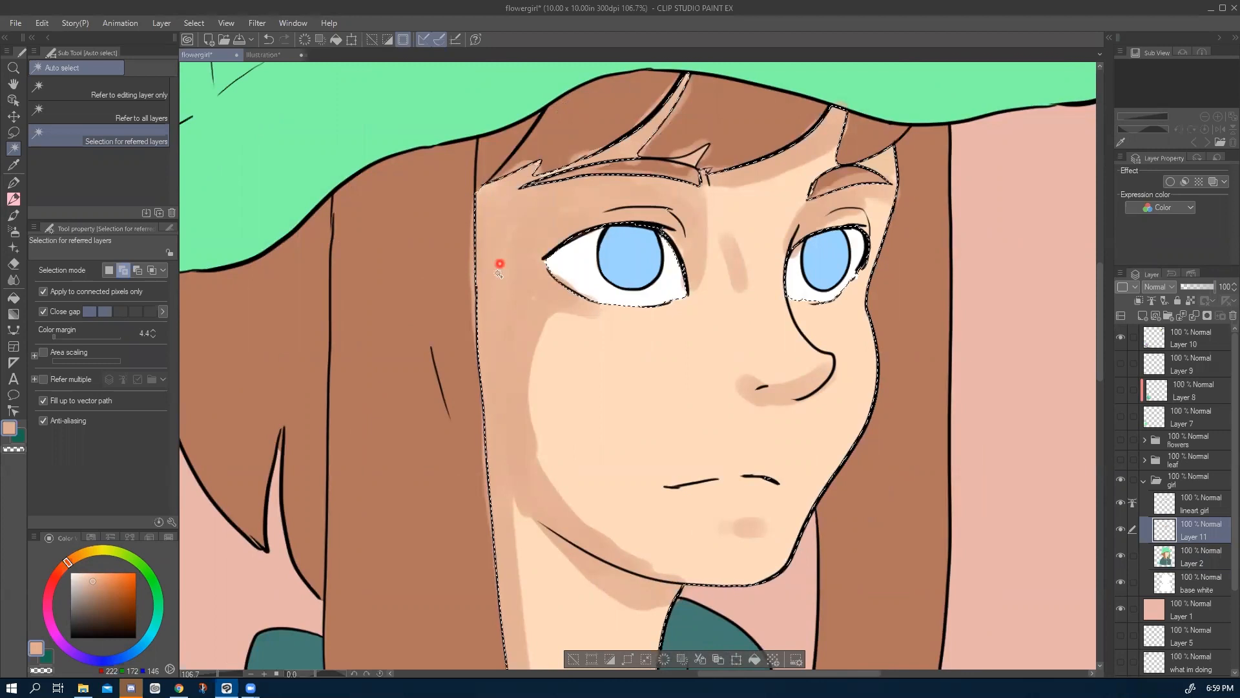
# Sample the light skin colour and blend the shadows around the larger eye and along the cheek with the Dense watercolor brush.
pyautogui.press('i')
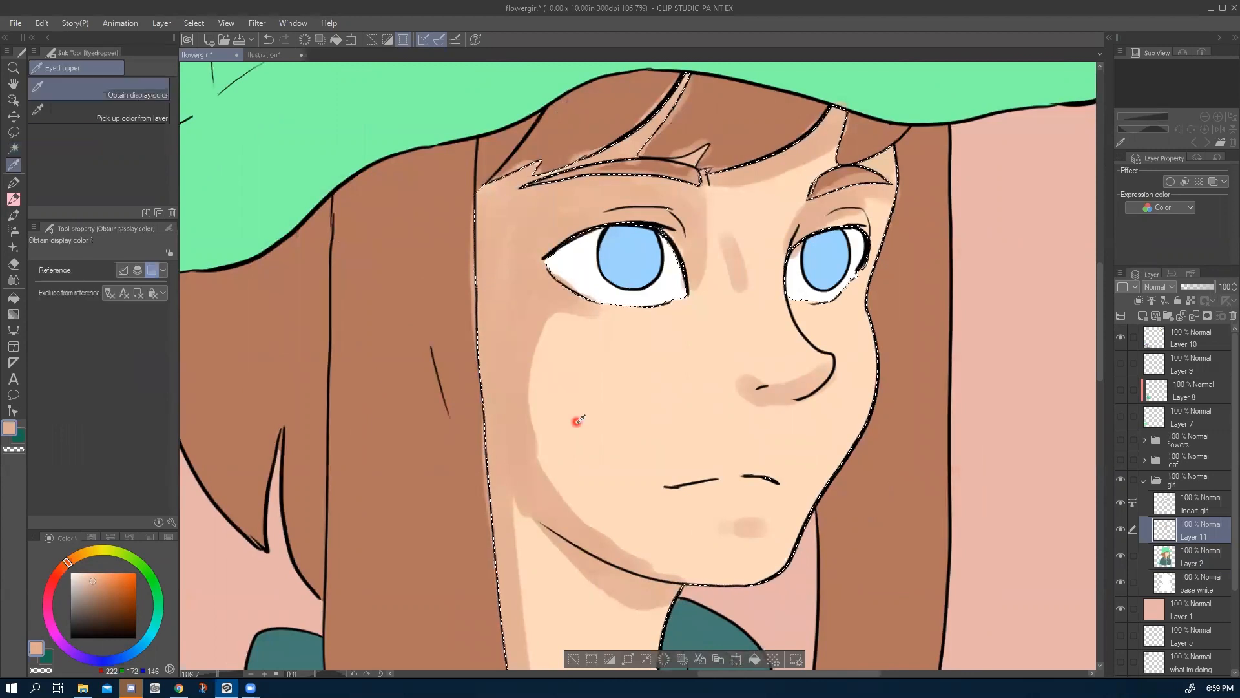
pyautogui.click(588, 418)
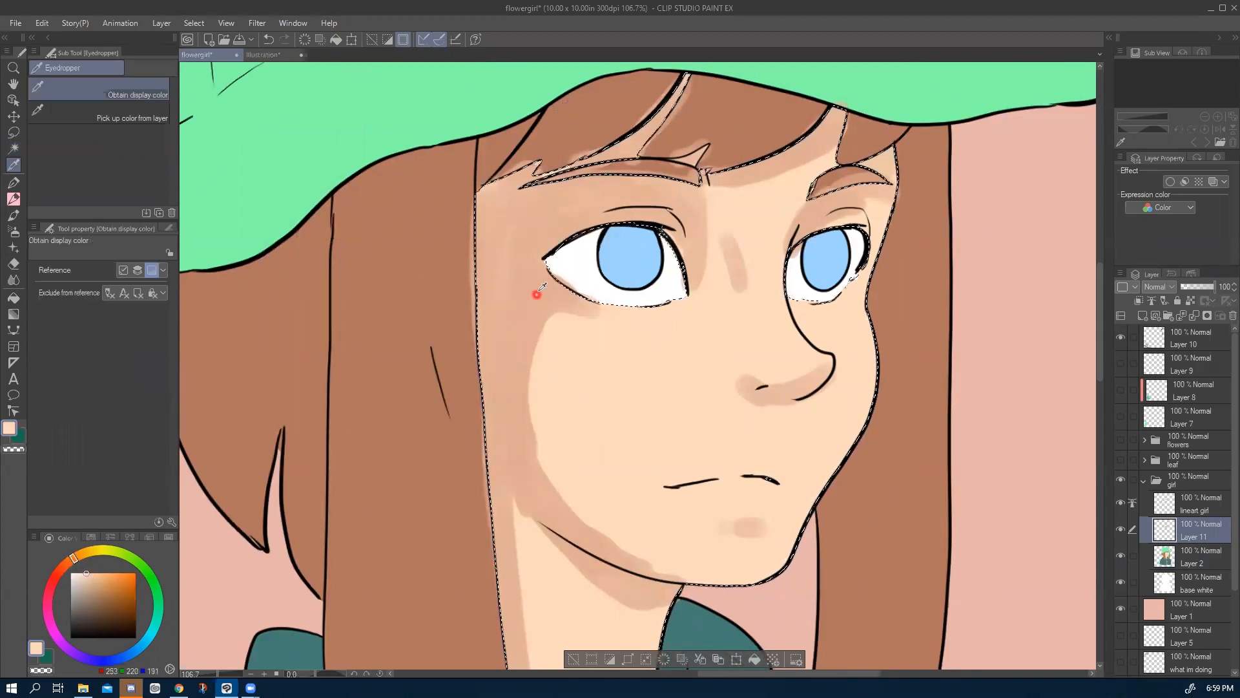
pyautogui.press('b')
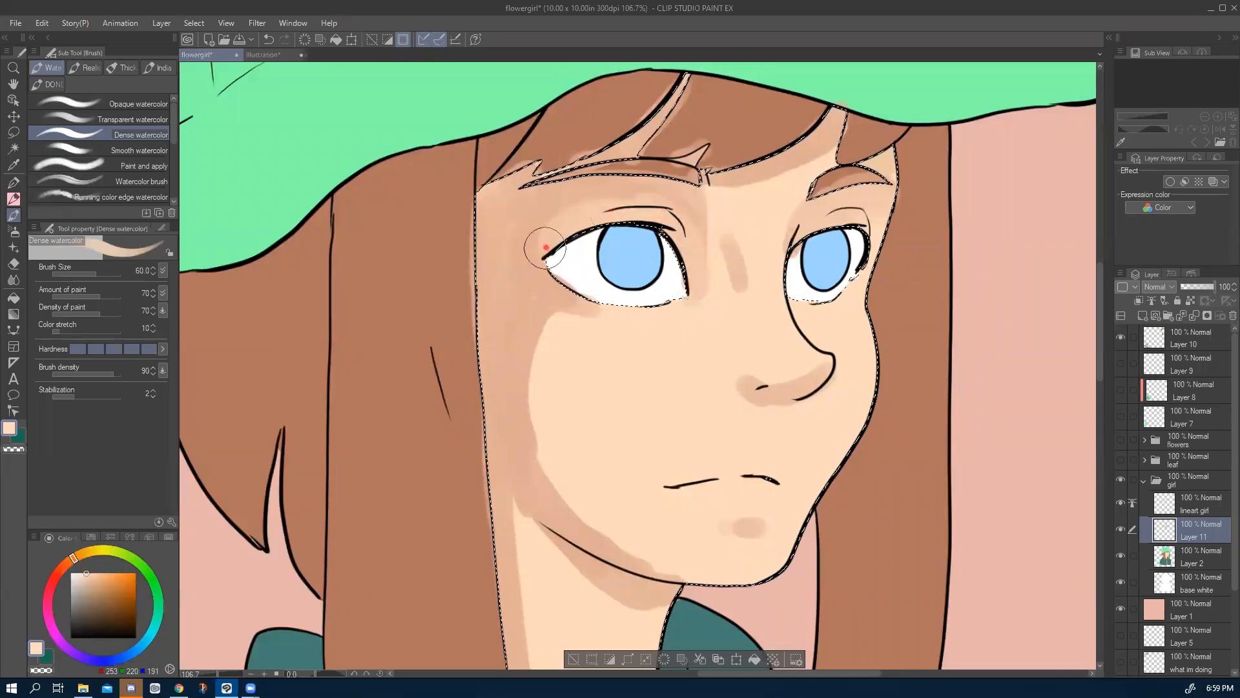
pyautogui.moveTo(686, 225)
pyautogui.mouseDown()
pyautogui.moveTo(578, 198)
pyautogui.moveTo(542, 223)
pyautogui.mouseUp()
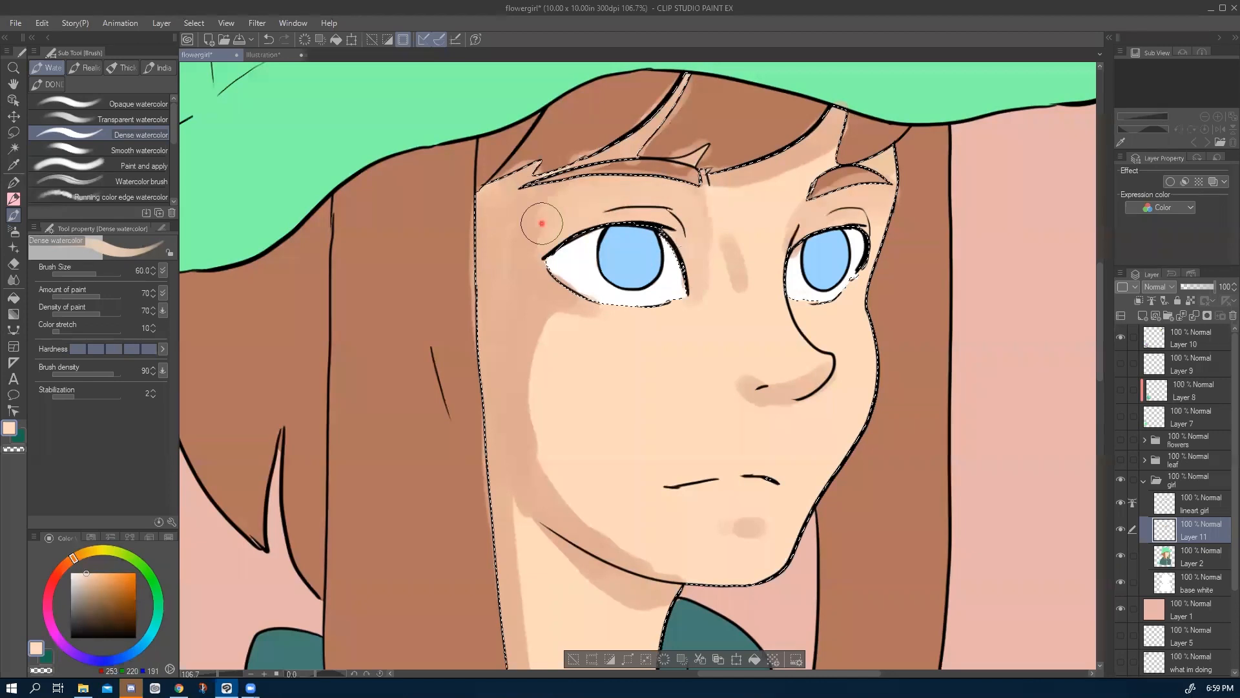
pyautogui.moveTo(575, 313)
pyautogui.mouseDown()
pyautogui.moveTo(554, 337)
pyautogui.moveTo(531, 416)
pyautogui.moveTo(575, 516)
pyautogui.moveTo(664, 567)
pyautogui.moveTo(631, 512)
pyautogui.moveTo(719, 526)
pyautogui.moveTo(699, 510)
pyautogui.mouseUp()
pyautogui.moveTo(517, 313)
pyautogui.mouseDown()
pyautogui.moveTo(520, 345)
pyautogui.moveTo(546, 352)
pyautogui.mouseUp()
# Enlarge the Dense watercolor brush to 150 and soften the shadow down the side of the face.
pyautogui.press(']')
pyautogui.press(']')
pyautogui.press(']')
pyautogui.press(']')
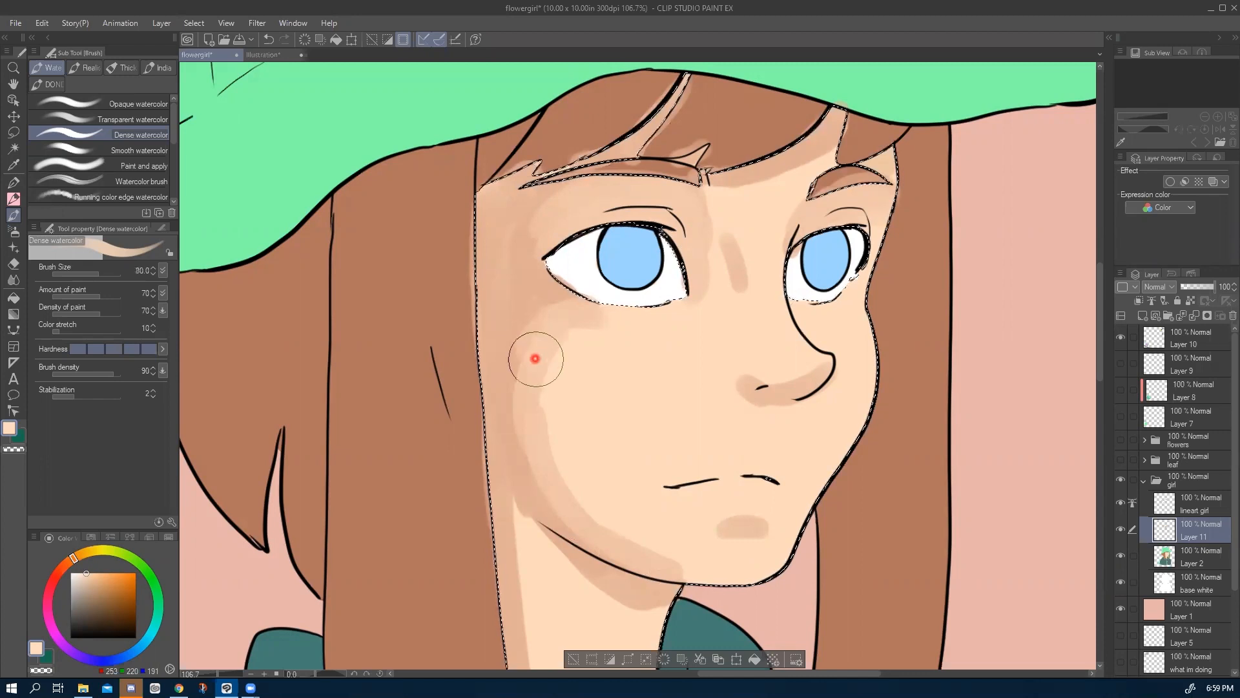
pyautogui.press(']')
pyautogui.moveTo(559, 302)
pyautogui.mouseDown()
pyautogui.moveTo(518, 366)
pyautogui.moveTo(531, 362)
pyautogui.moveTo(521, 348)
pyautogui.moveTo(520, 462)
pyautogui.moveTo(497, 326)
pyautogui.moveTo(499, 200)
pyautogui.moveTo(511, 315)
pyautogui.moveTo(550, 205)
pyautogui.moveTo(527, 196)
pyautogui.moveTo(533, 318)
pyautogui.moveTo(566, 450)
pyautogui.moveTo(577, 345)
pyautogui.moveTo(540, 468)
pyautogui.moveTo(612, 554)
pyautogui.moveTo(531, 465)
pyautogui.moveTo(491, 311)
pyautogui.moveTo(513, 582)
pyautogui.moveTo(448, 343)
pyautogui.mouseUp()
pyautogui.moveTo(487, 455)
pyautogui.mouseDown()
pyautogui.moveTo(456, 267)
pyautogui.moveTo(473, 506)
pyautogui.mouseUp()
# Shade the lower neck inside the collar opening with the sampled neck shadow colour, blending it with the light skin colour.
pyautogui.press('i')
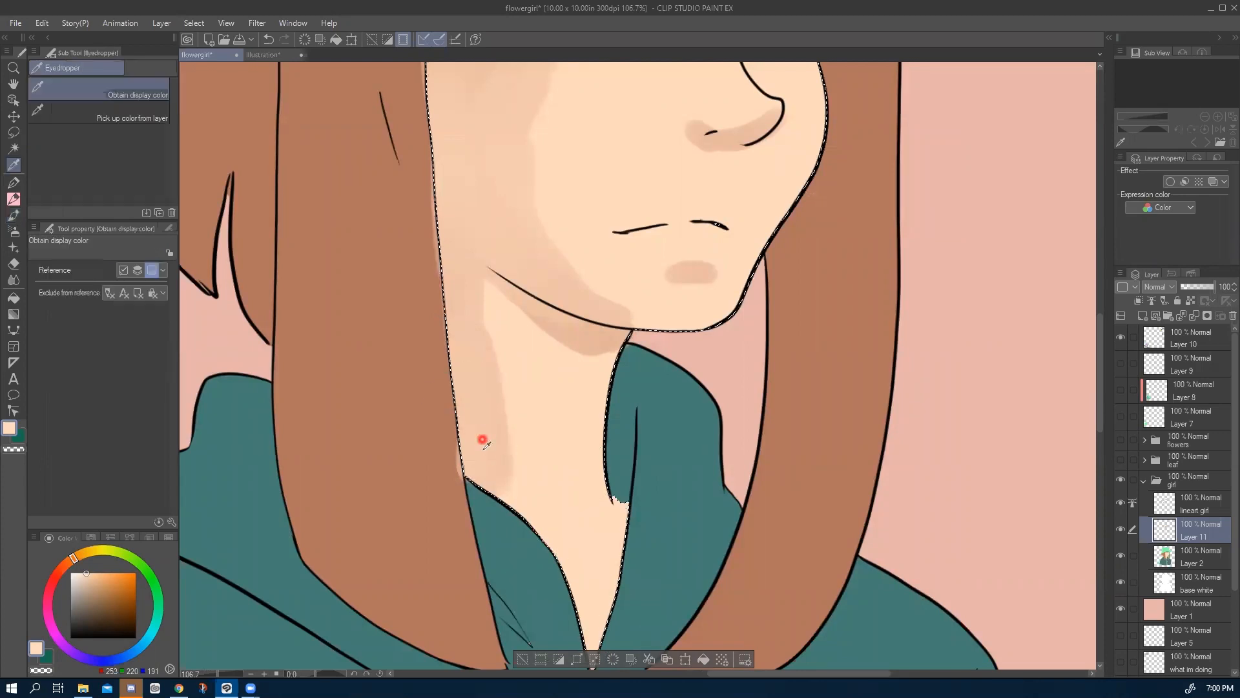
pyautogui.click(487, 466)
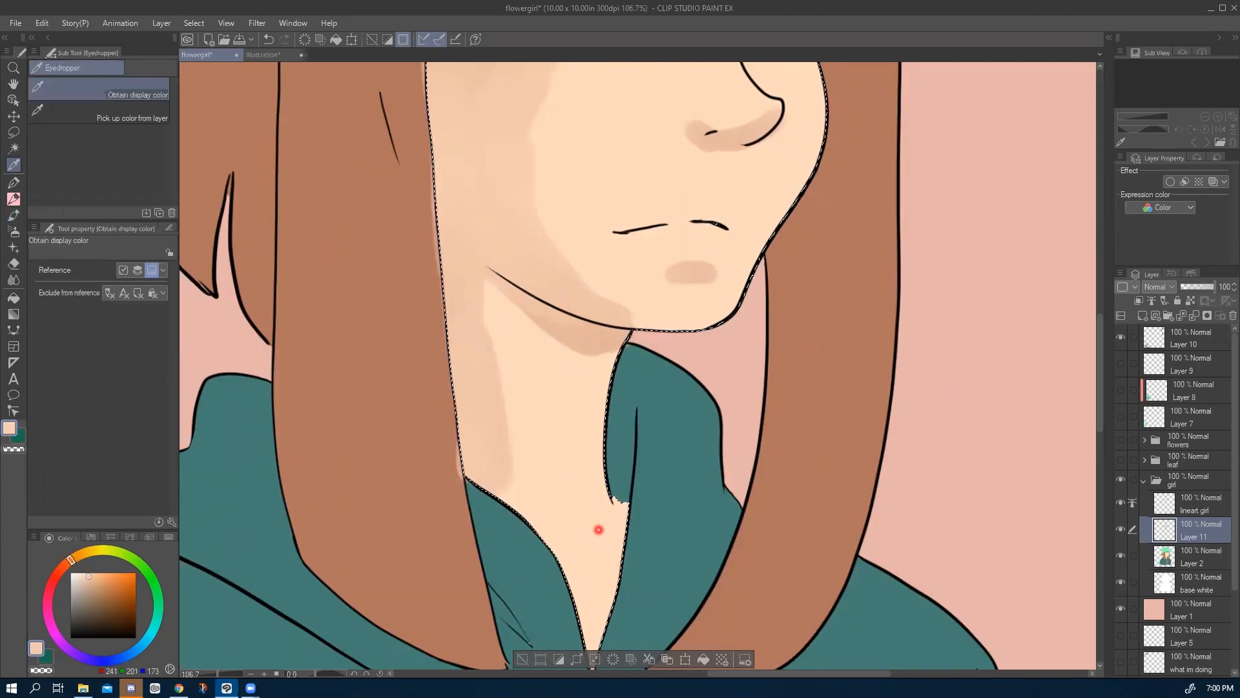
pyautogui.press('b')
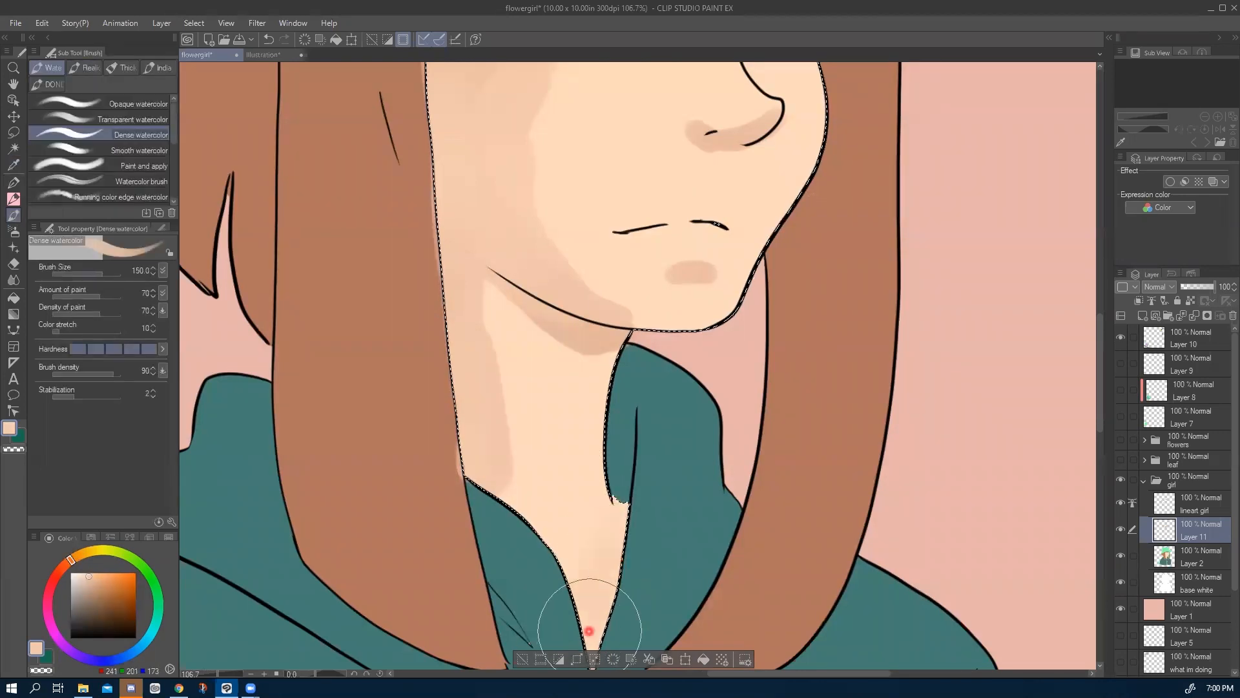
pyautogui.press('i')
pyautogui.click(565, 331)
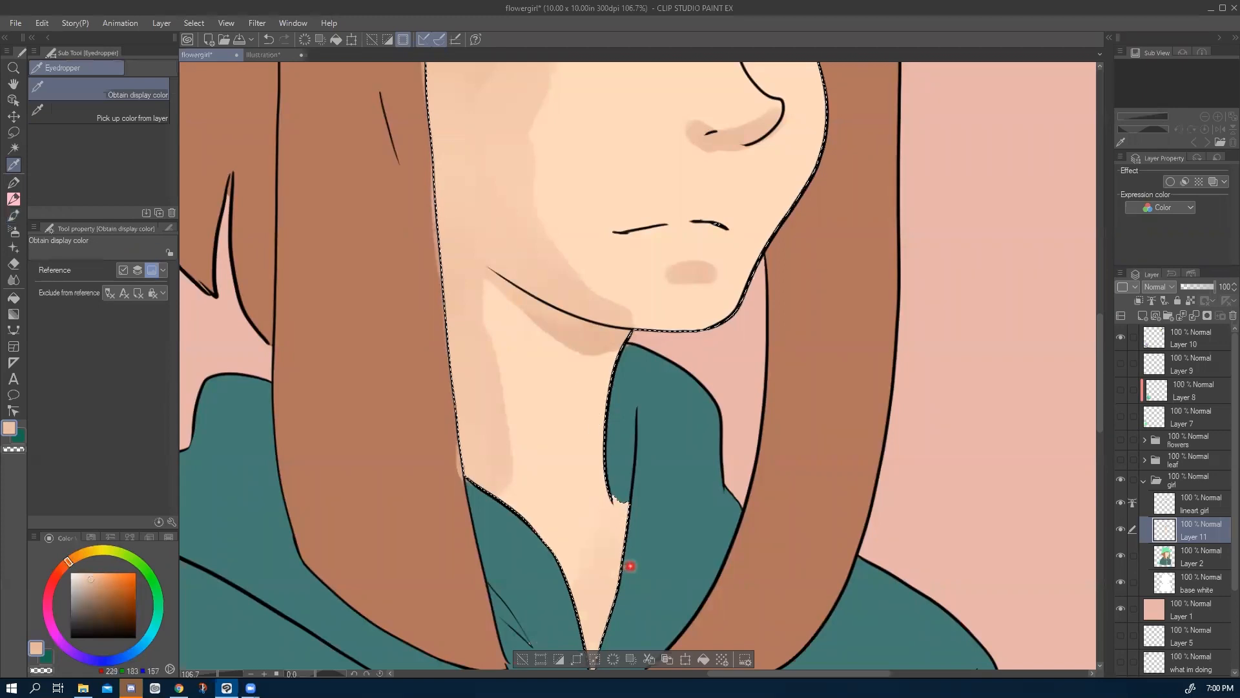
pyautogui.press('b')
pyautogui.moveTo(606, 570); pyautogui.dragTo(567, 623)
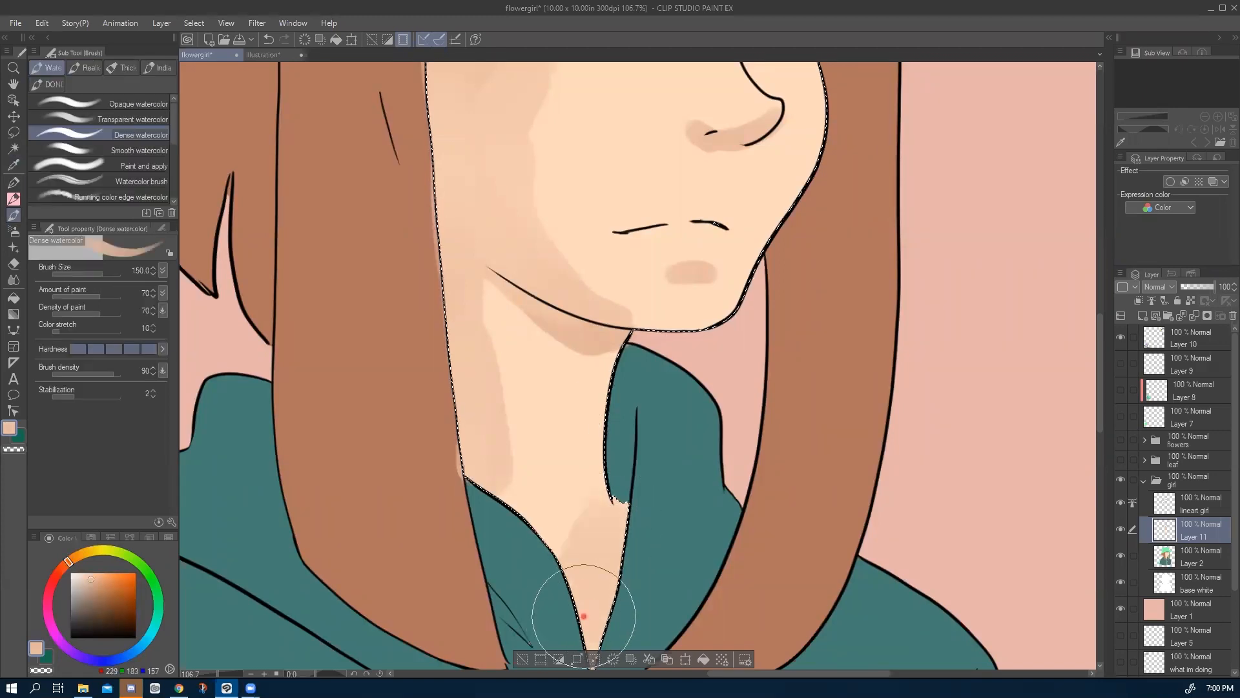
pyautogui.moveTo(486, 539); pyautogui.dragTo(476, 461)
pyautogui.keyDown('alt'); pyautogui.click(542, 408); pyautogui.keyUp('alt')
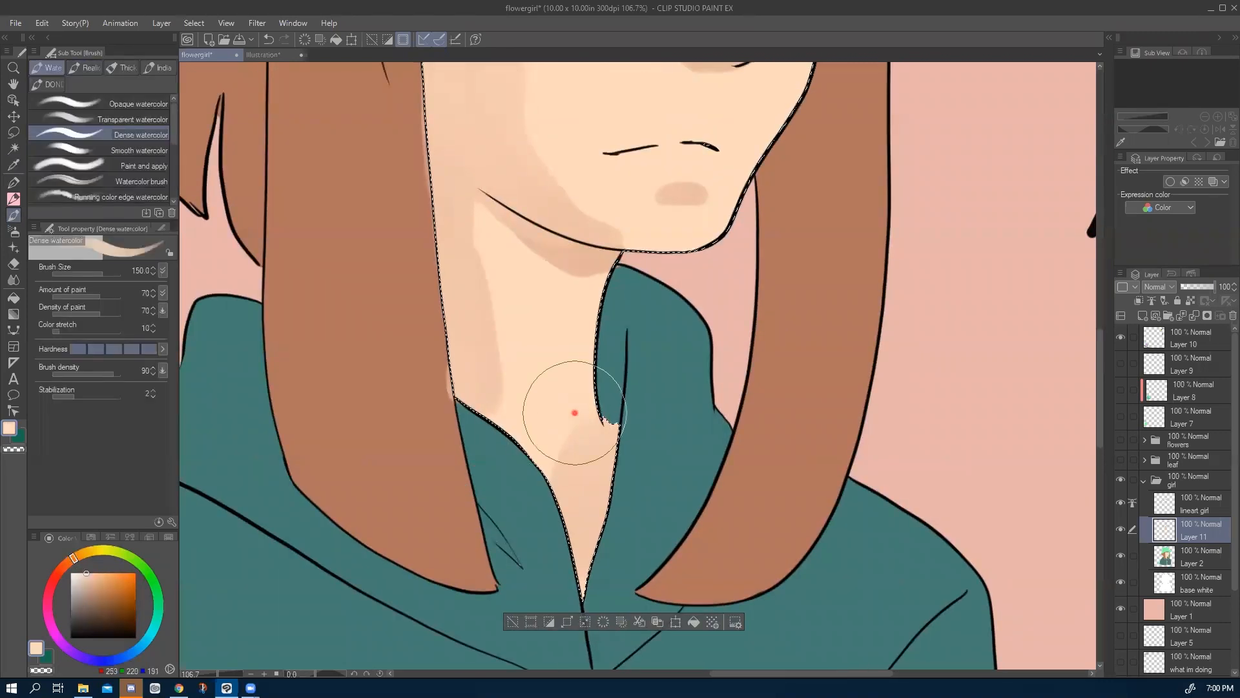
pyautogui.press('alt')
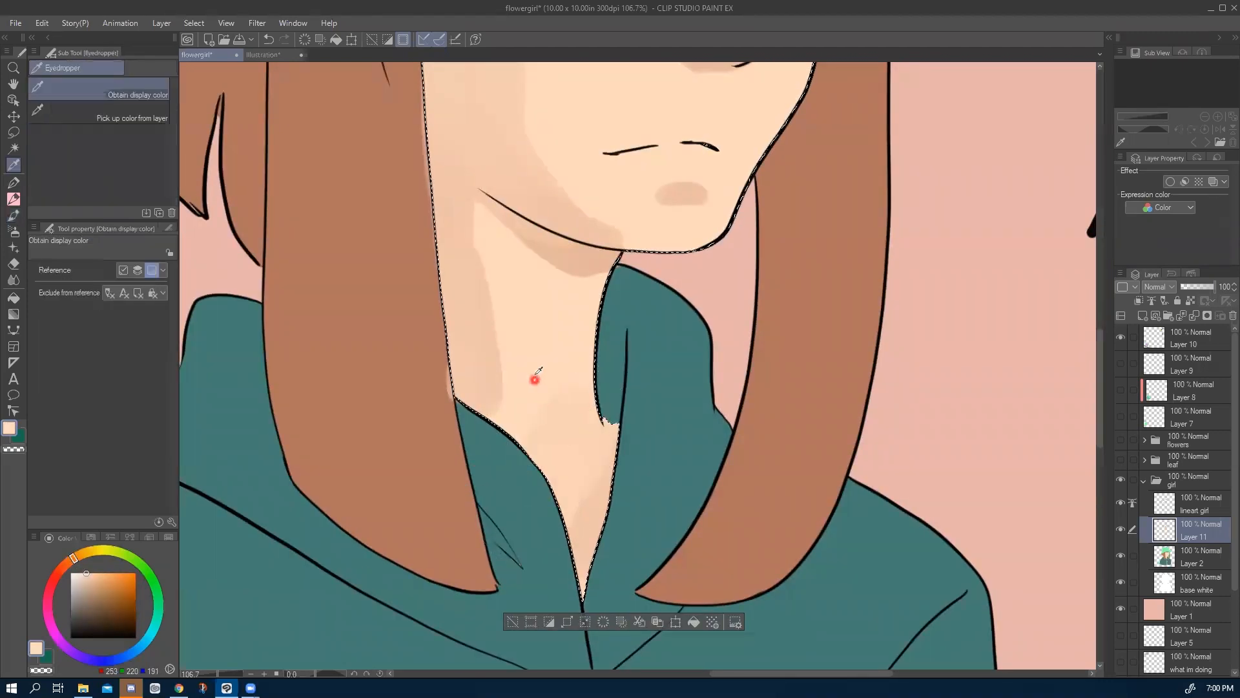
# Trim the upper part of the shadow beneath the lower lip with the G-pen in the light skin colour.
pyautogui.press('p')
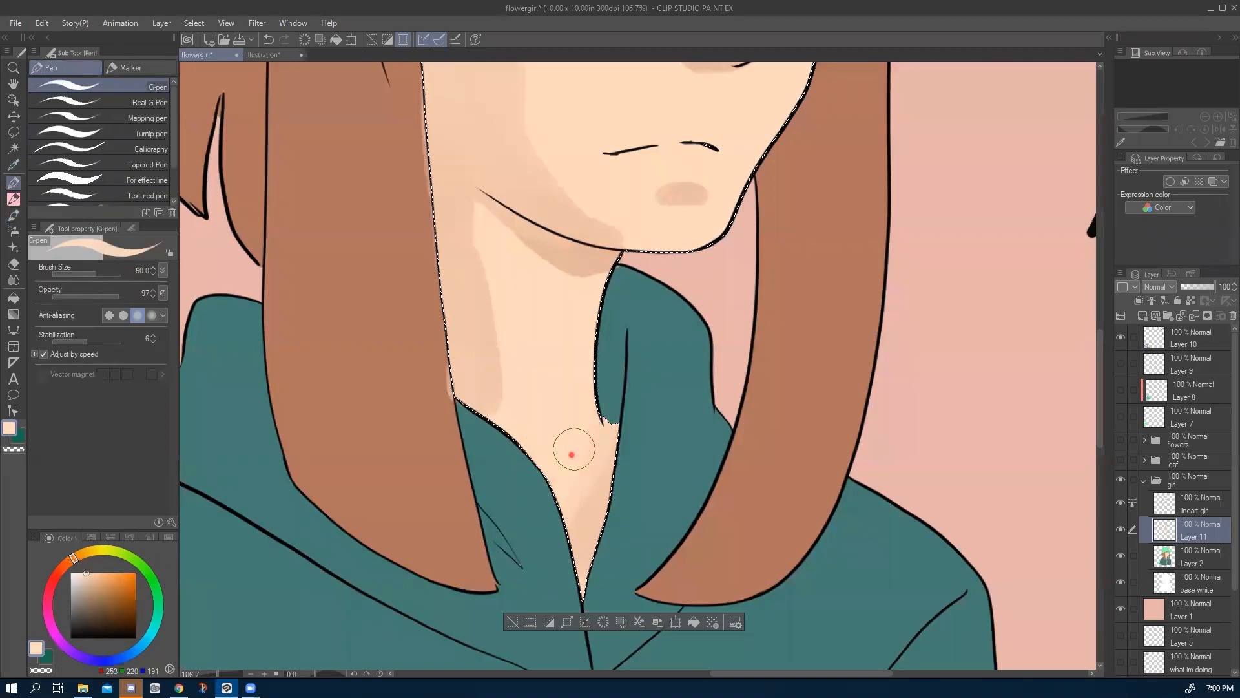
pyautogui.moveTo(476, 443); pyautogui.dragTo(486, 625)
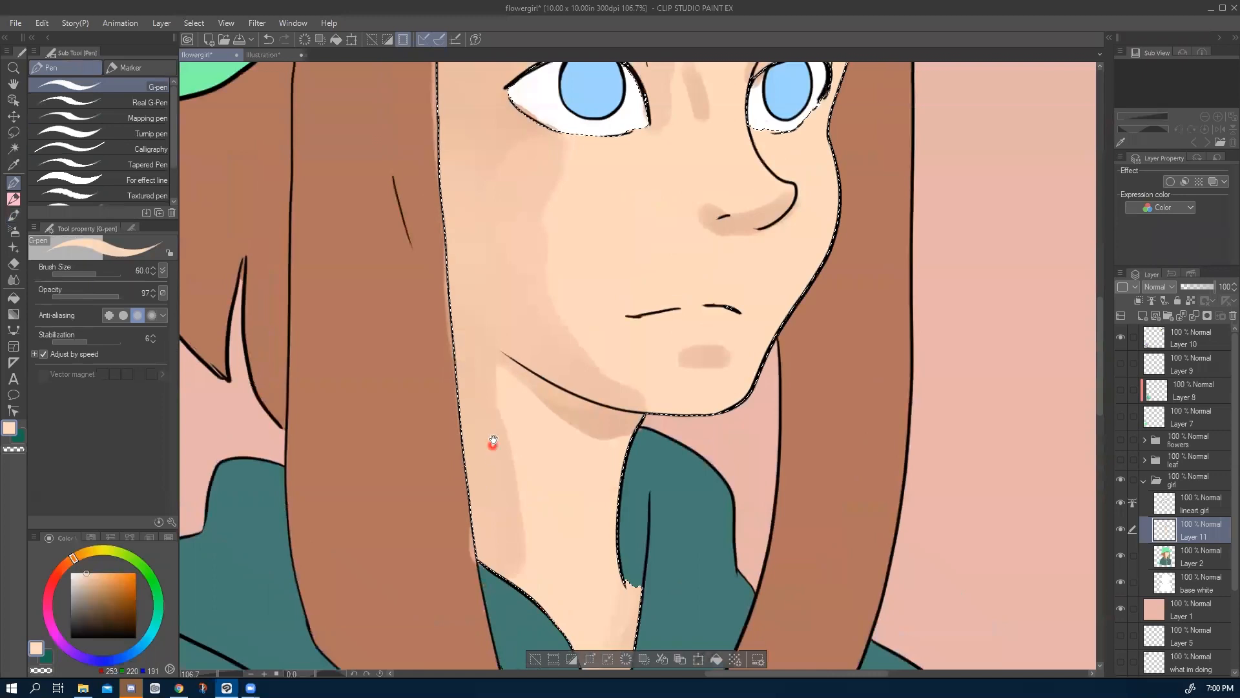
pyautogui.moveTo(532, 449); pyautogui.dragTo(537, 580)
pyautogui.click(115, 376)
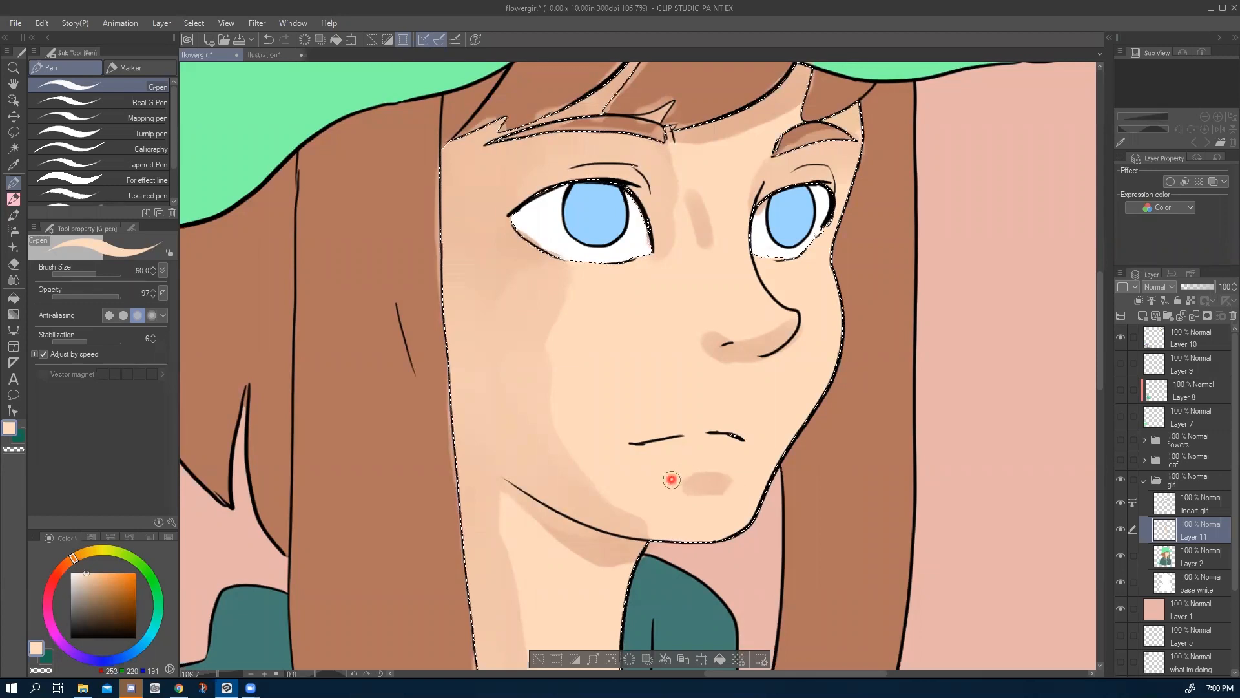
pyautogui.moveTo(674, 487)
pyautogui.mouseDown()
pyautogui.moveTo(732, 489)
pyautogui.moveTo(692, 495)
pyautogui.moveTo(717, 496)
pyautogui.moveTo(671, 483)
pyautogui.moveTo(730, 469)
pyautogui.mouseUp()
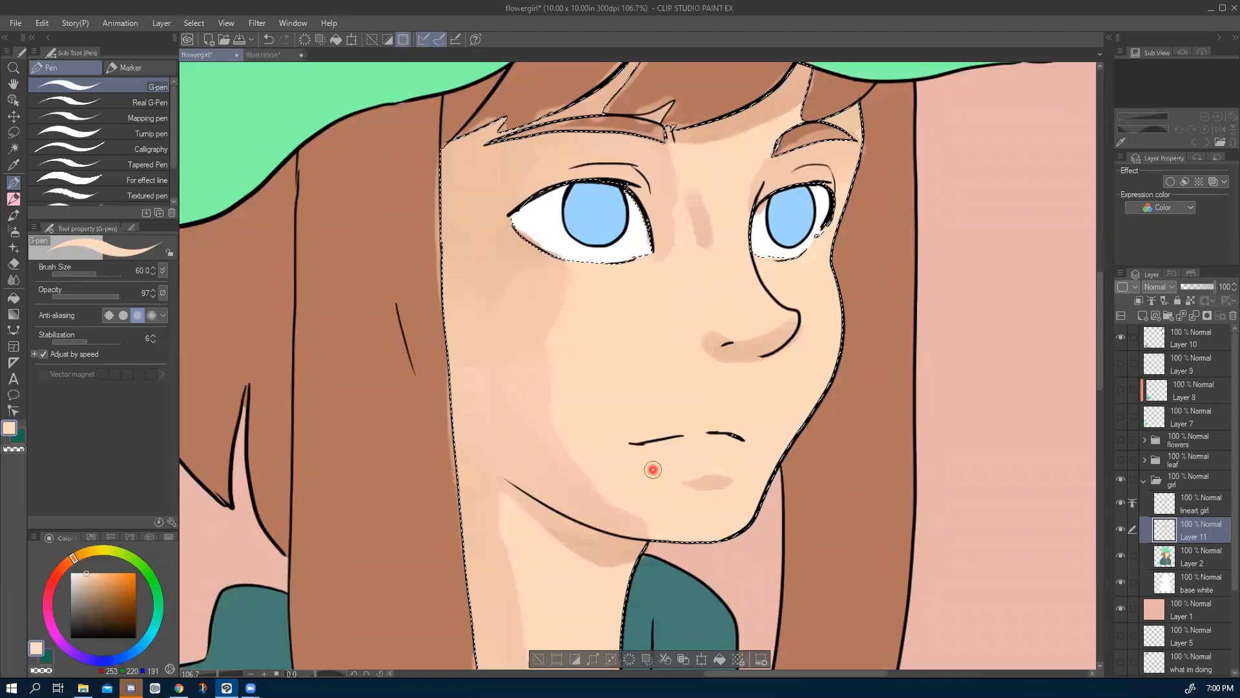
# Sample the lower-lip shadow colour, reduce the Dense watercolor brush to 25 and shade the upper lip.
pyautogui.press('i')
pyautogui.click(710, 479)
pyautogui.press('b')
pyautogui.moveTo(734, 432); pyautogui.dragTo(722, 427)
pyautogui.hotkey('ctrl', 'z')
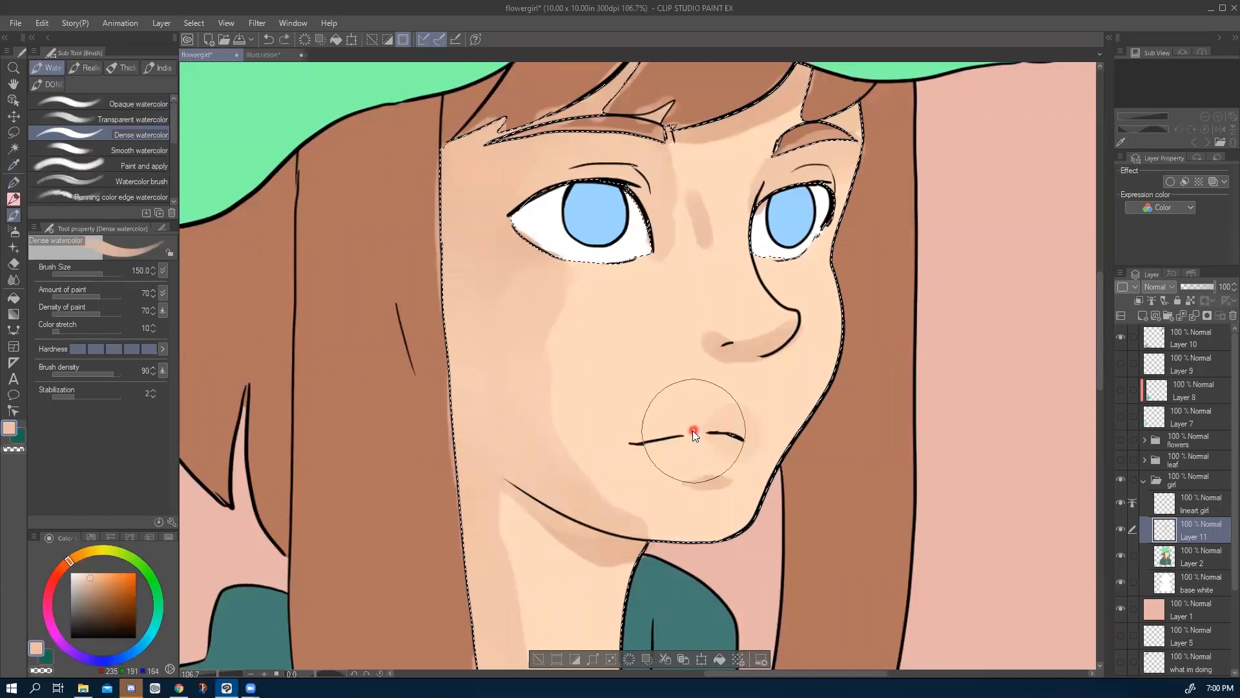
pyautogui.press('[')
pyautogui.press('[')
pyautogui.press('[')
pyautogui.press('[')
pyautogui.press('[')
pyautogui.press('[')
pyautogui.press('[')
pyautogui.press('[')
pyautogui.press('[')
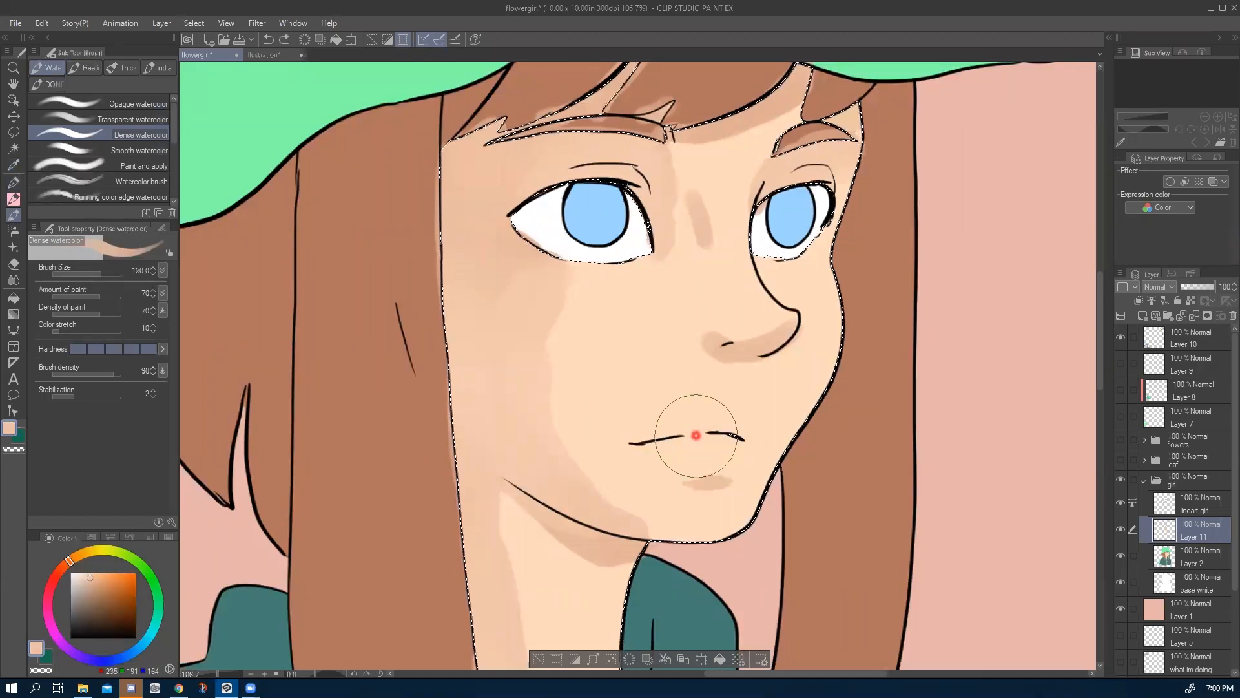
pyautogui.moveTo(736, 437)
pyautogui.mouseDown()
pyautogui.moveTo(699, 419)
pyautogui.moveTo(652, 441)
pyautogui.moveTo(730, 427)
pyautogui.moveTo(646, 441)
pyautogui.moveTo(734, 429)
pyautogui.moveTo(671, 431)
pyautogui.mouseUp()
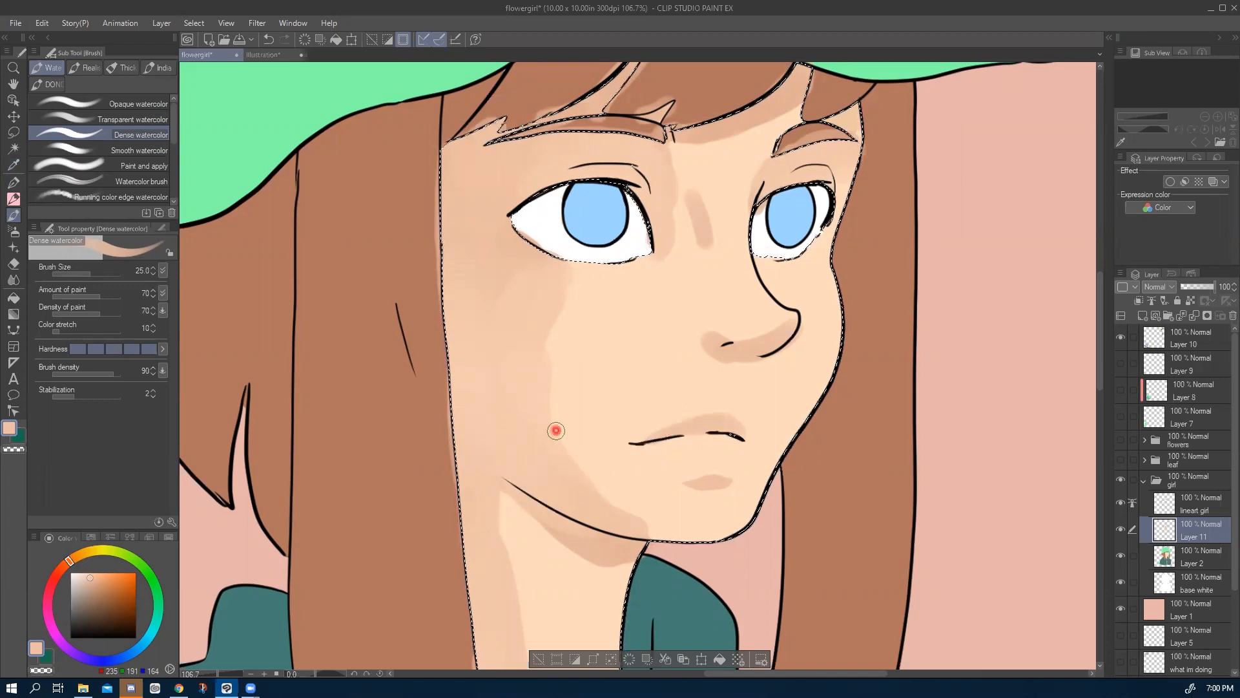
# Sample the light skin colour, enlarge the Dense watercolor brush to 200 and paint over the cheek shadow to narrow it.
pyautogui.scroll(-2, 503, 446)
pyautogui.scroll(1, 427, 453)
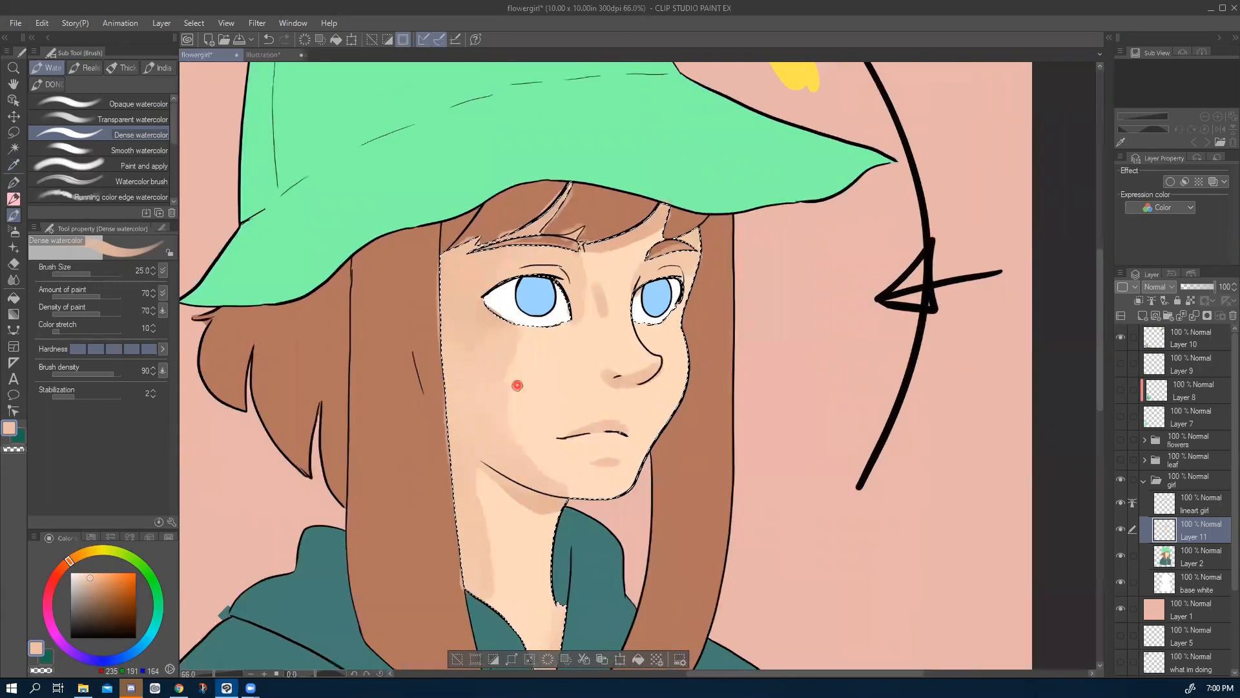
pyautogui.keyDown('alt'); pyautogui.click(521, 386); pyautogui.keyUp('alt')
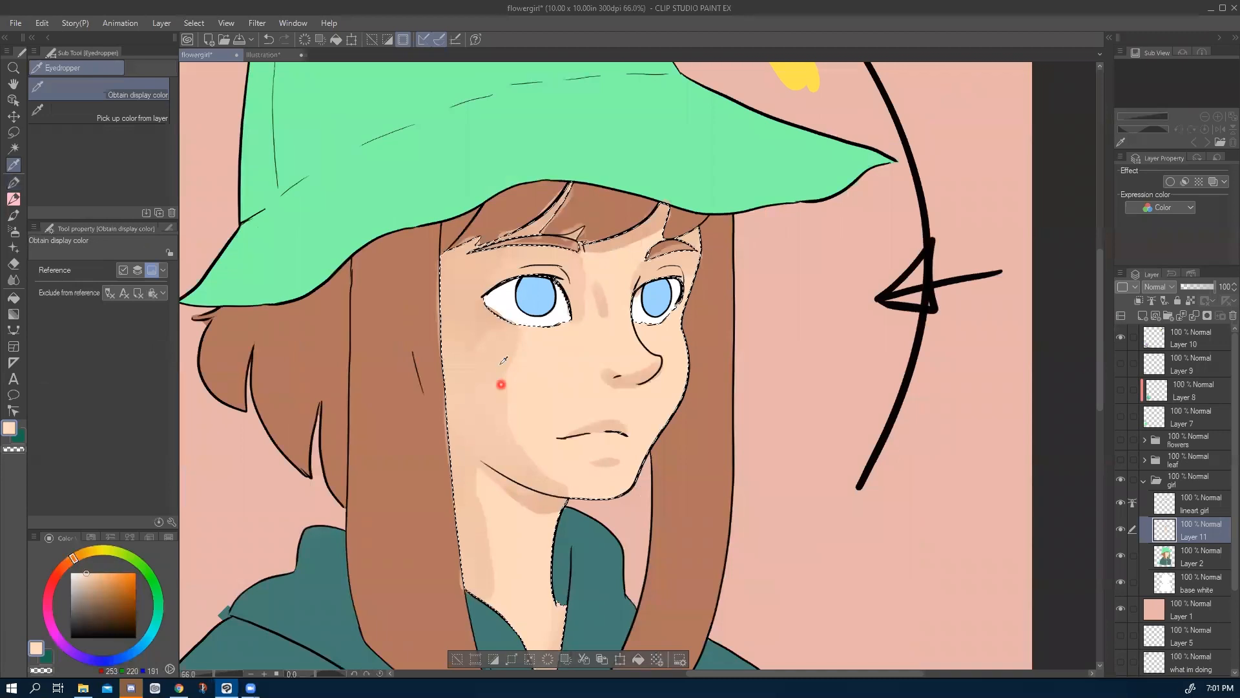
pyautogui.press(']')
pyautogui.press(']')
pyautogui.press(']')
pyautogui.press(']')
pyautogui.press(']')
pyautogui.press(']')
pyautogui.press(']')
pyautogui.press(']')
pyautogui.press(']')
pyautogui.press(']')
pyautogui.press(']')
pyautogui.moveTo(514, 349)
pyautogui.mouseDown()
pyautogui.moveTo(497, 437)
pyautogui.moveTo(511, 360)
pyautogui.moveTo(521, 424)
pyautogui.mouseUp()
pyautogui.keyDown('alt'); pyautogui.click(537, 382); pyautogui.keyUp('alt')
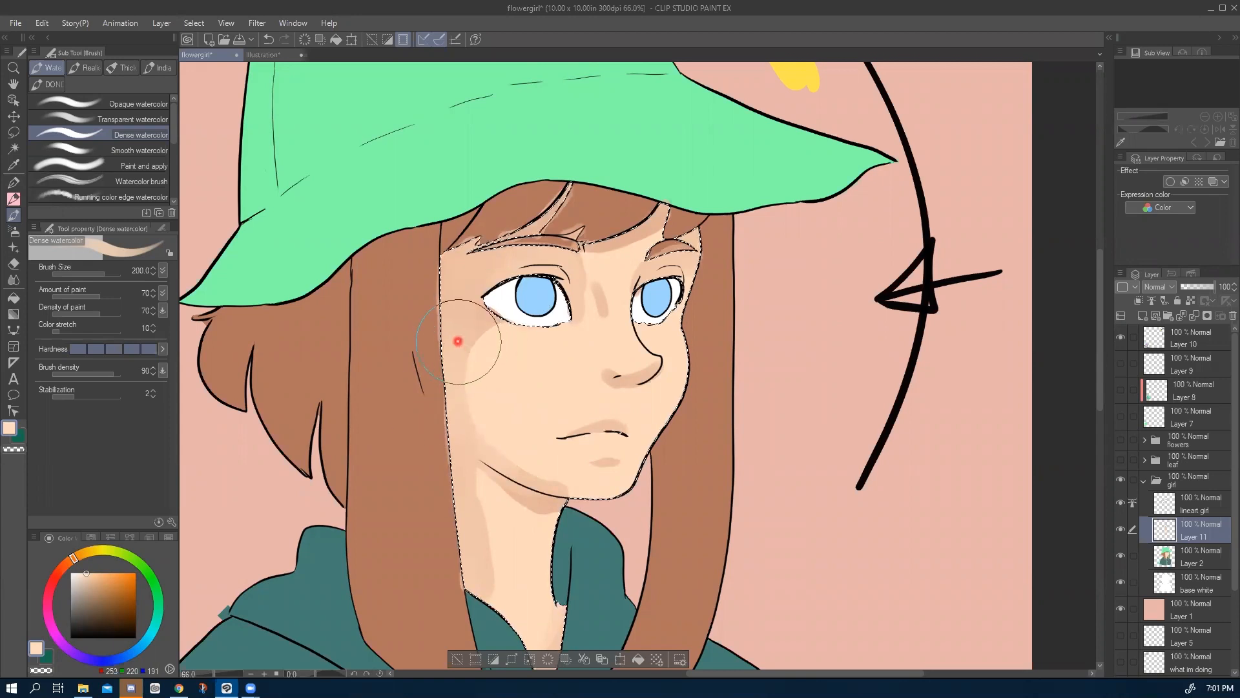
# Sample the cheek's skin shadow colour and shift it to a darker, redder tone (RGB 212, 145, 129).
pyautogui.press('i')
pyautogui.click(470, 416)
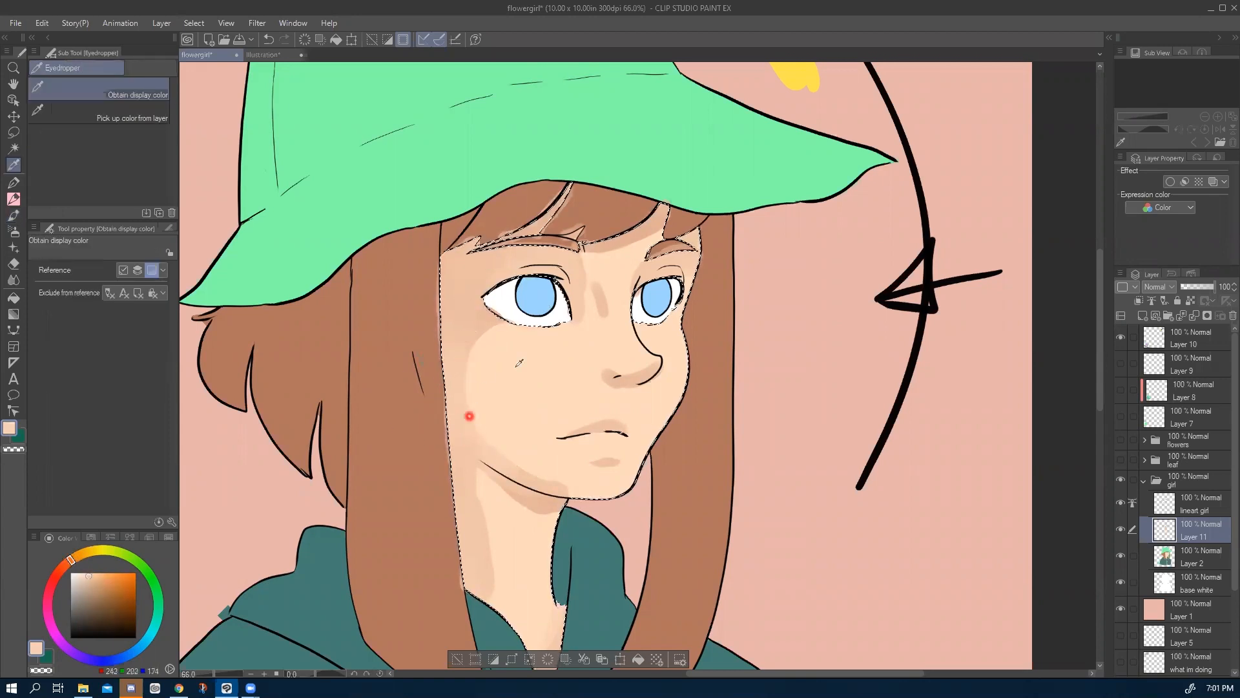
pyautogui.press('b')
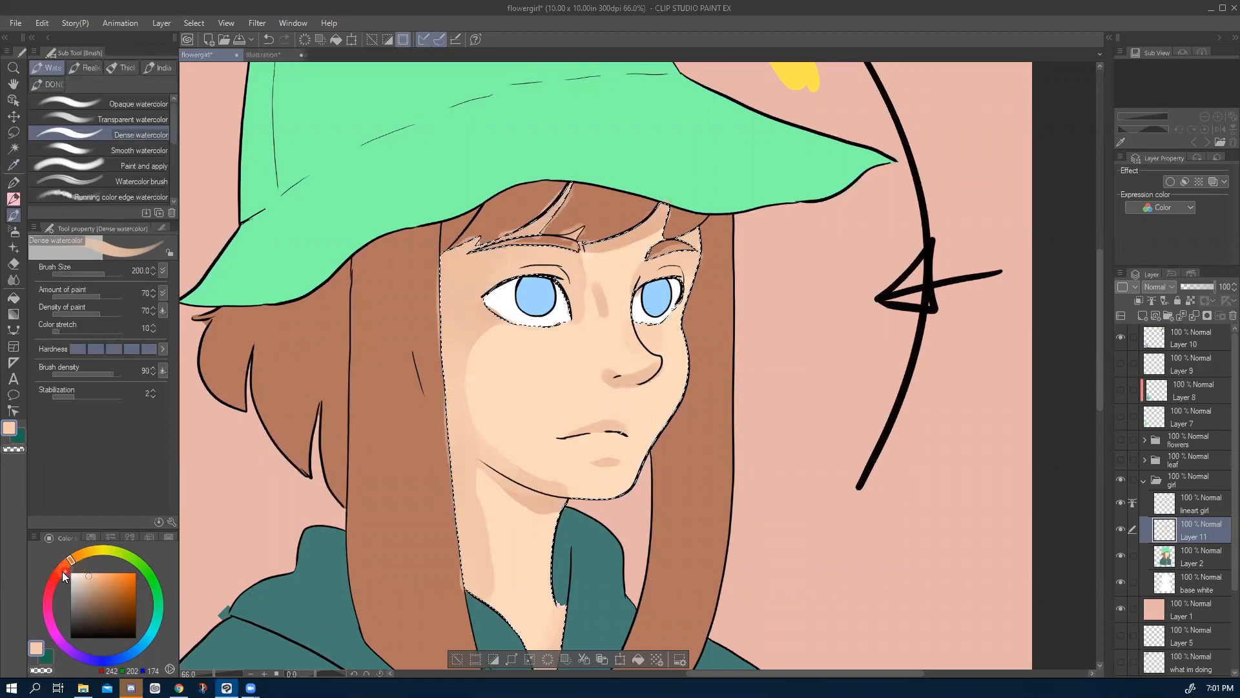
pyautogui.click(65, 566)
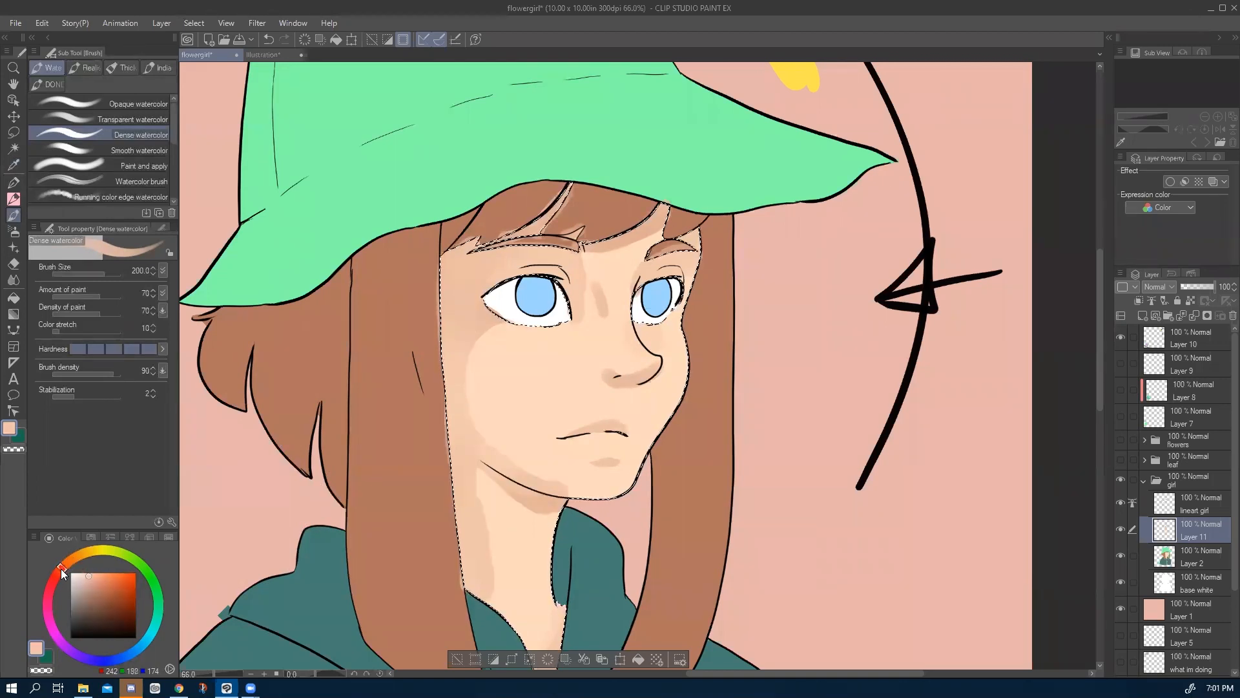
pyautogui.click(96, 580)
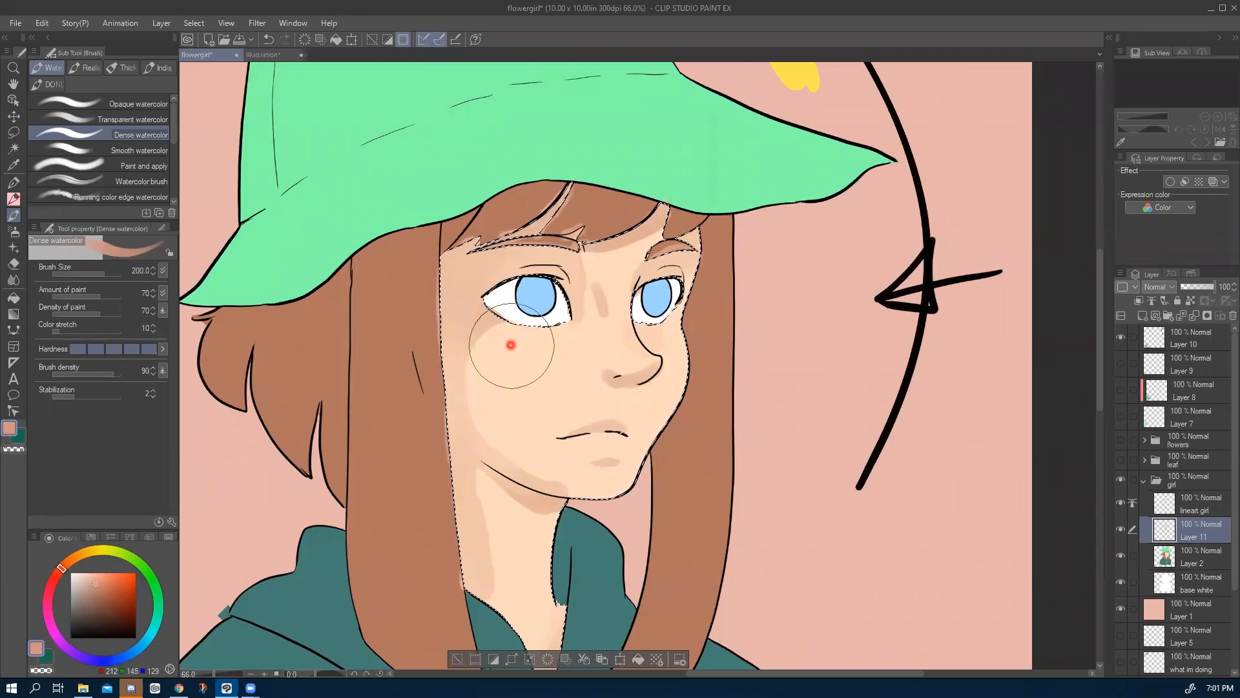
# Paint darker reddish shadows with the G-pen on both upper eyelids, the nostril and the underside of the nose.
pyautogui.press('p')
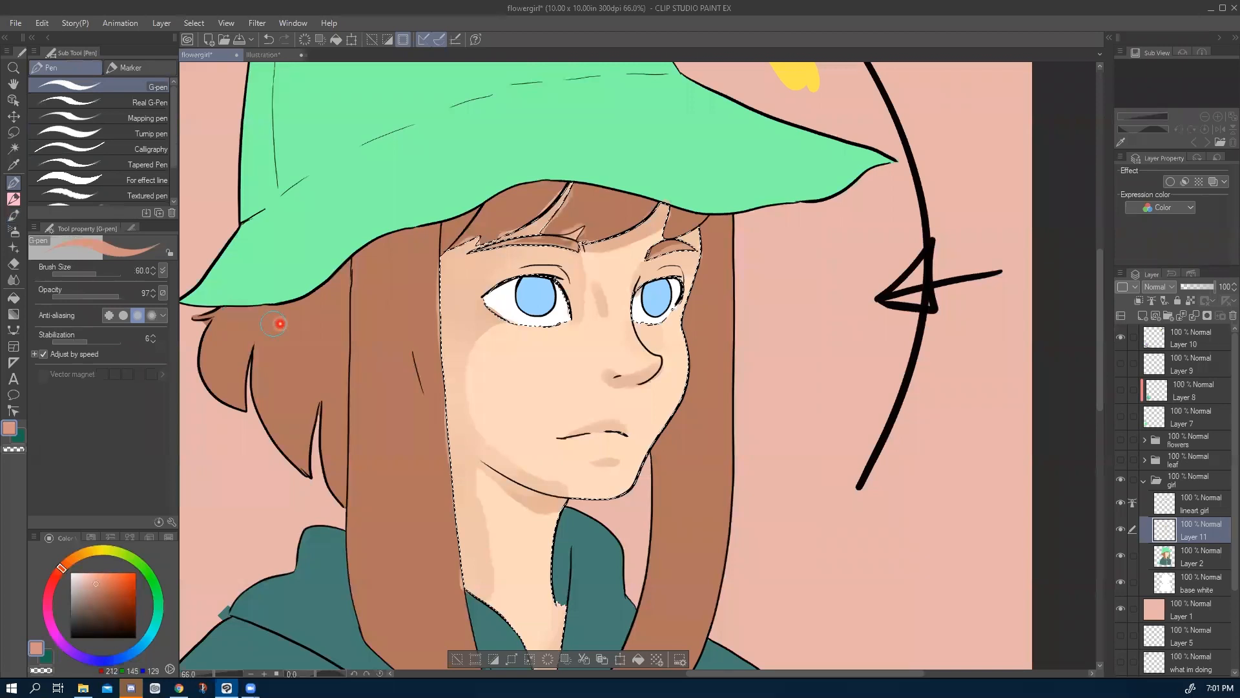
pyautogui.scroll(2, 568, 297)
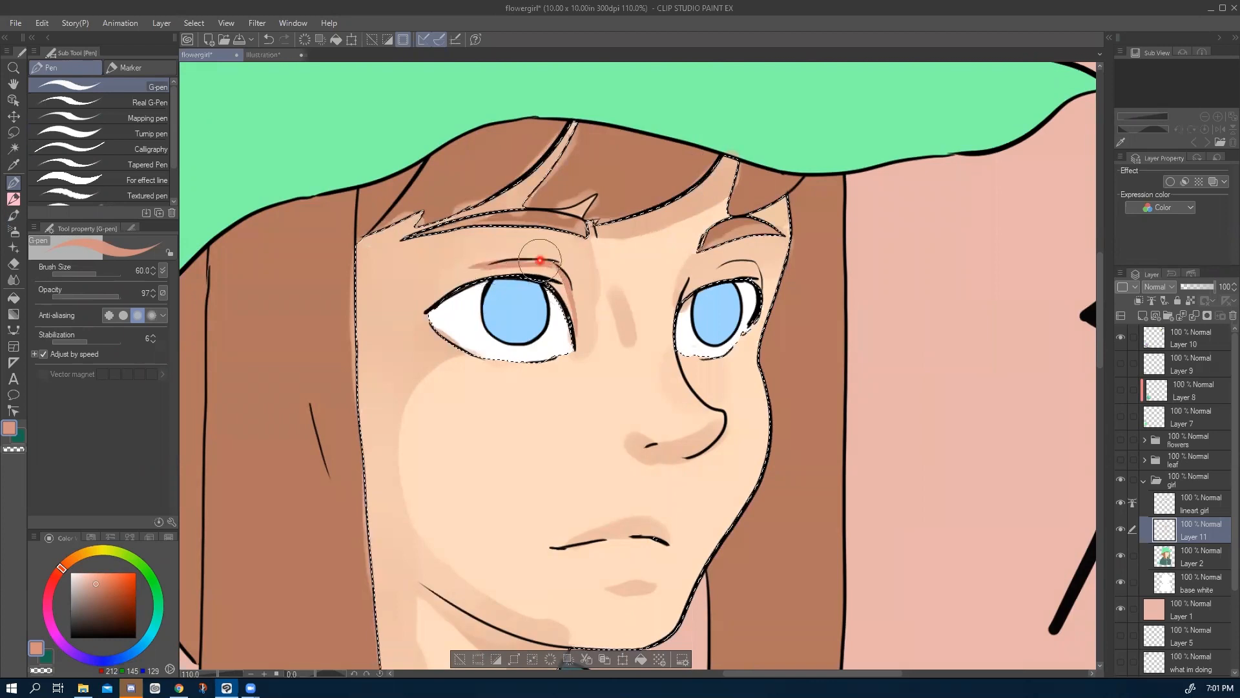
pyautogui.scroll(4, 394, 381)
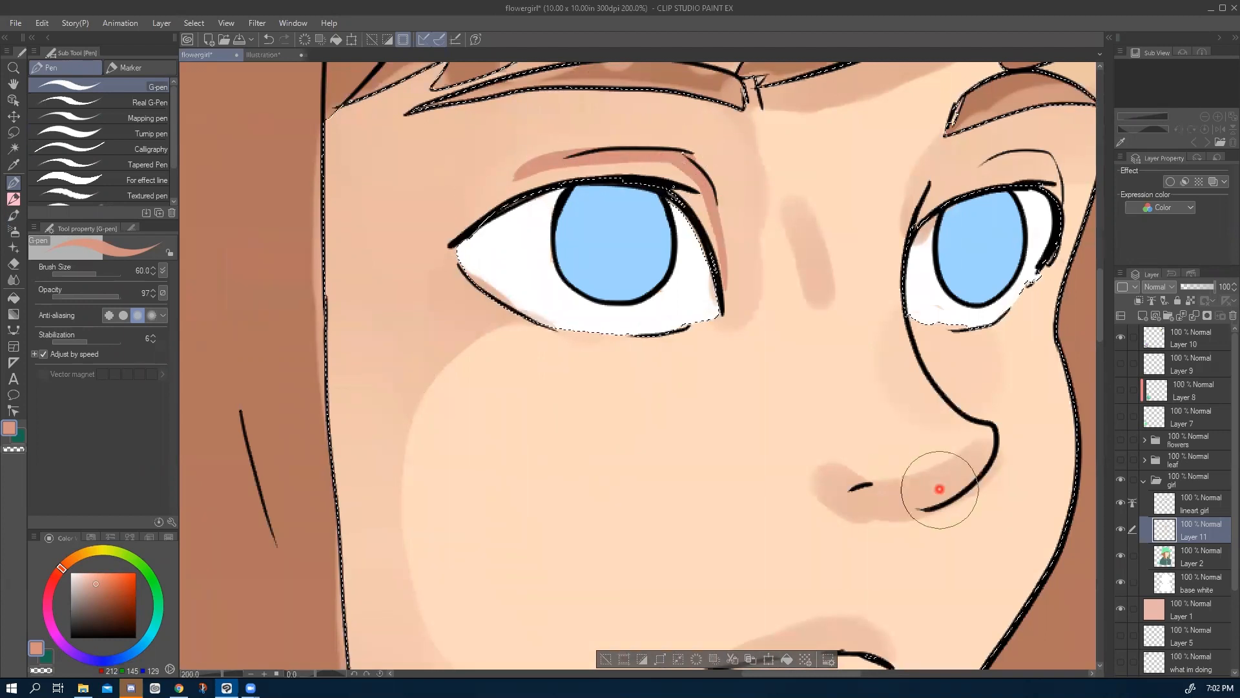
pyautogui.moveTo(989, 442)
pyautogui.mouseDown()
pyautogui.moveTo(935, 503)
pyautogui.moveTo(991, 445)
pyautogui.moveTo(911, 507)
pyautogui.moveTo(851, 489)
pyautogui.mouseUp()
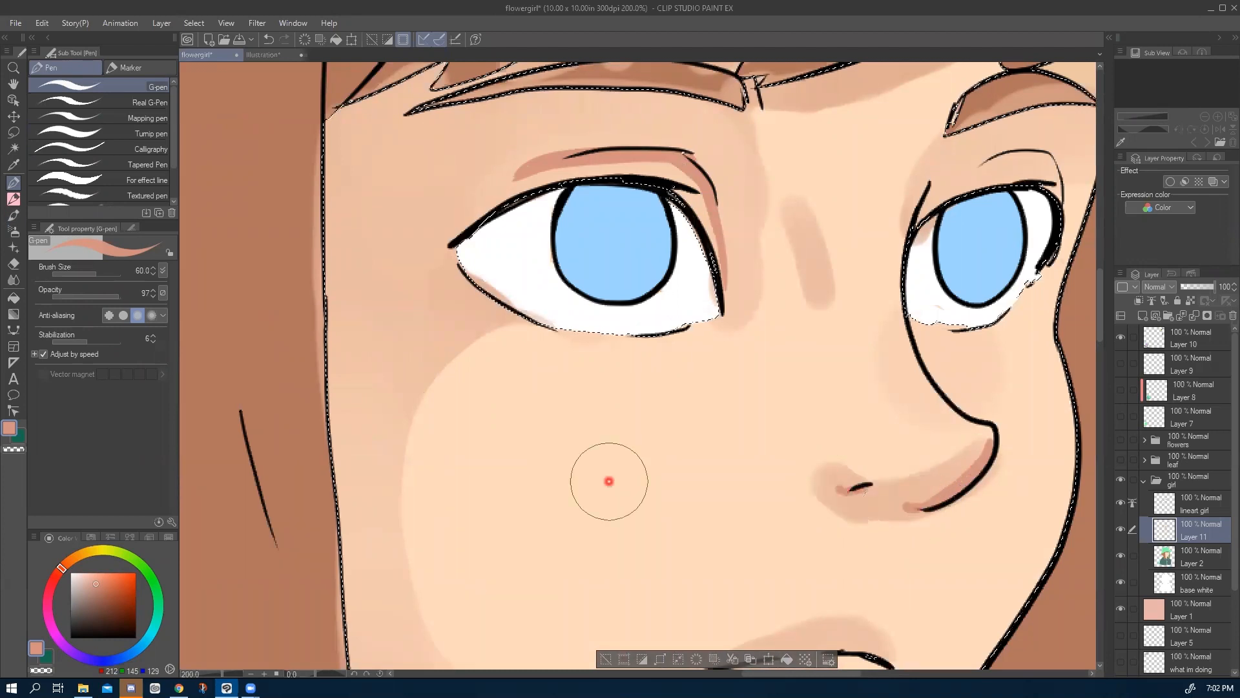
pyautogui.moveTo(447, 590); pyautogui.dragTo(234, 651)
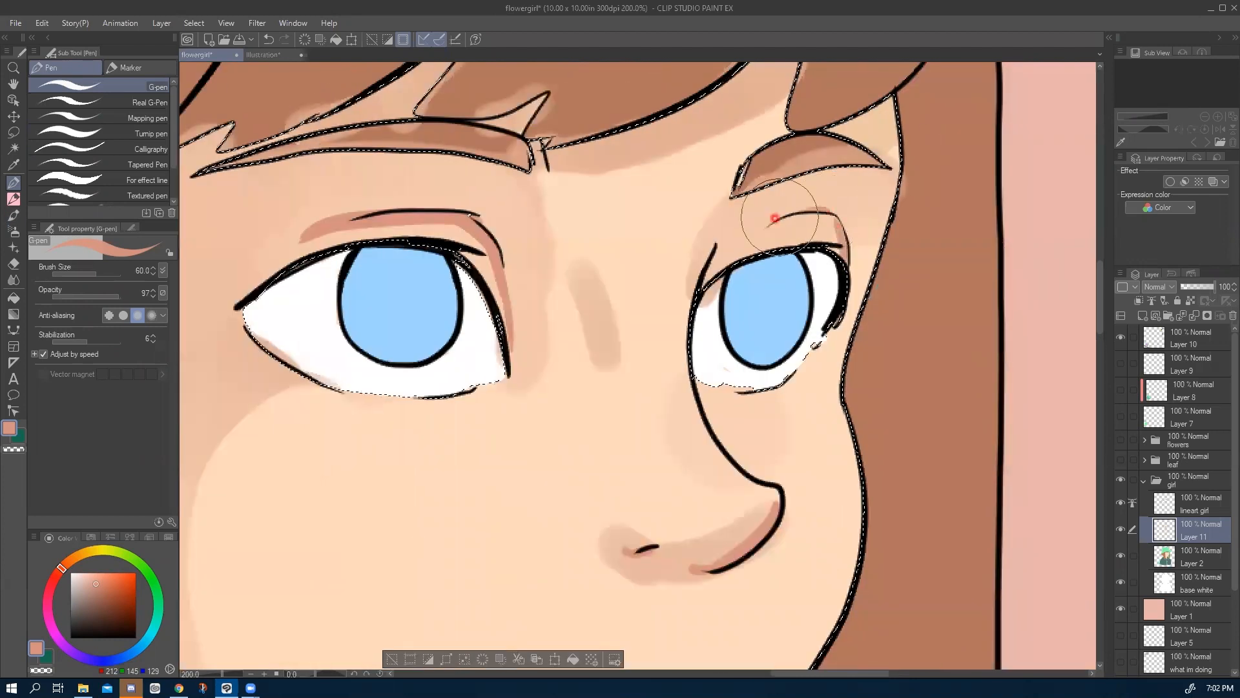
pyautogui.moveTo(740, 239)
pyautogui.mouseDown()
pyautogui.moveTo(783, 214)
pyautogui.moveTo(704, 278)
pyautogui.mouseUp()
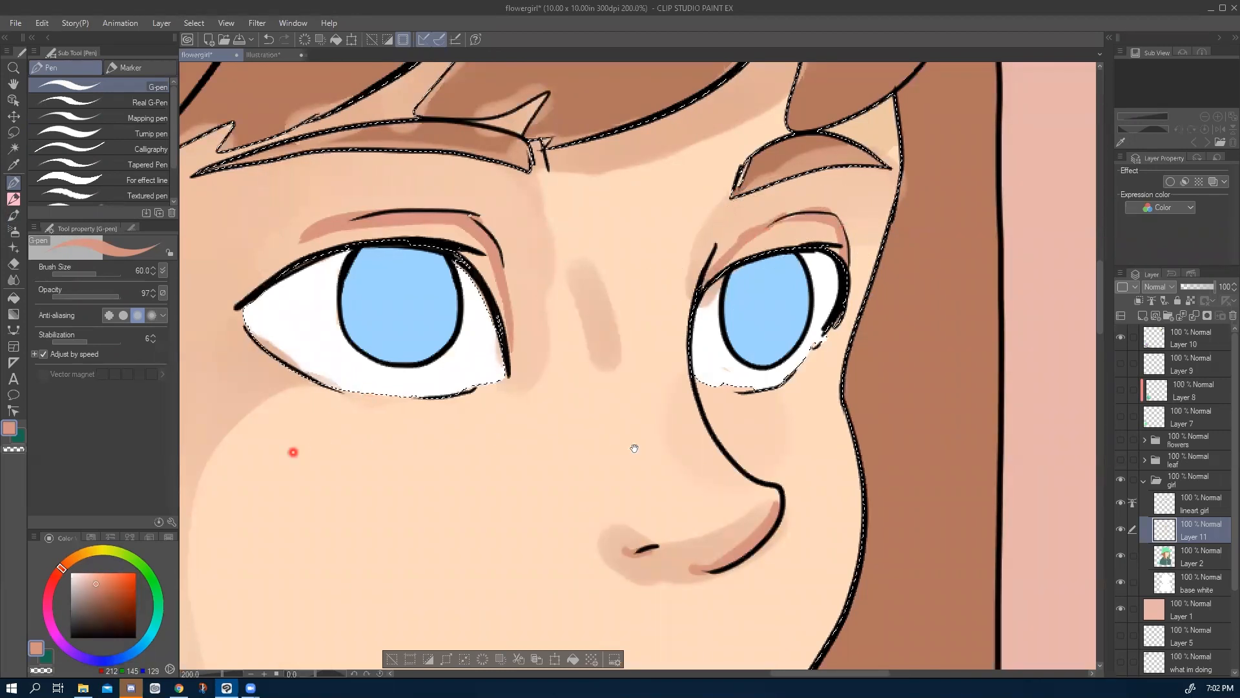
# Add the darker reddish shadow to the forehead skin beneath and between the strands of the fringe.
pyautogui.moveTo(293, 449); pyautogui.dragTo(599, 449)
pyautogui.moveTo(427, 189)
pyautogui.mouseDown()
pyautogui.moveTo(525, 135)
pyautogui.moveTo(446, 170)
pyautogui.moveTo(418, 208)
pyautogui.moveTo(452, 179)
pyautogui.mouseUp()
pyautogui.moveTo(498, 370); pyautogui.dragTo(424, 580)
pyautogui.moveTo(726, 185)
pyautogui.mouseDown()
pyautogui.moveTo(664, 252)
pyautogui.moveTo(701, 211)
pyautogui.moveTo(501, 345)
pyautogui.moveTo(574, 312)
pyautogui.moveTo(545, 323)
pyautogui.mouseUp()
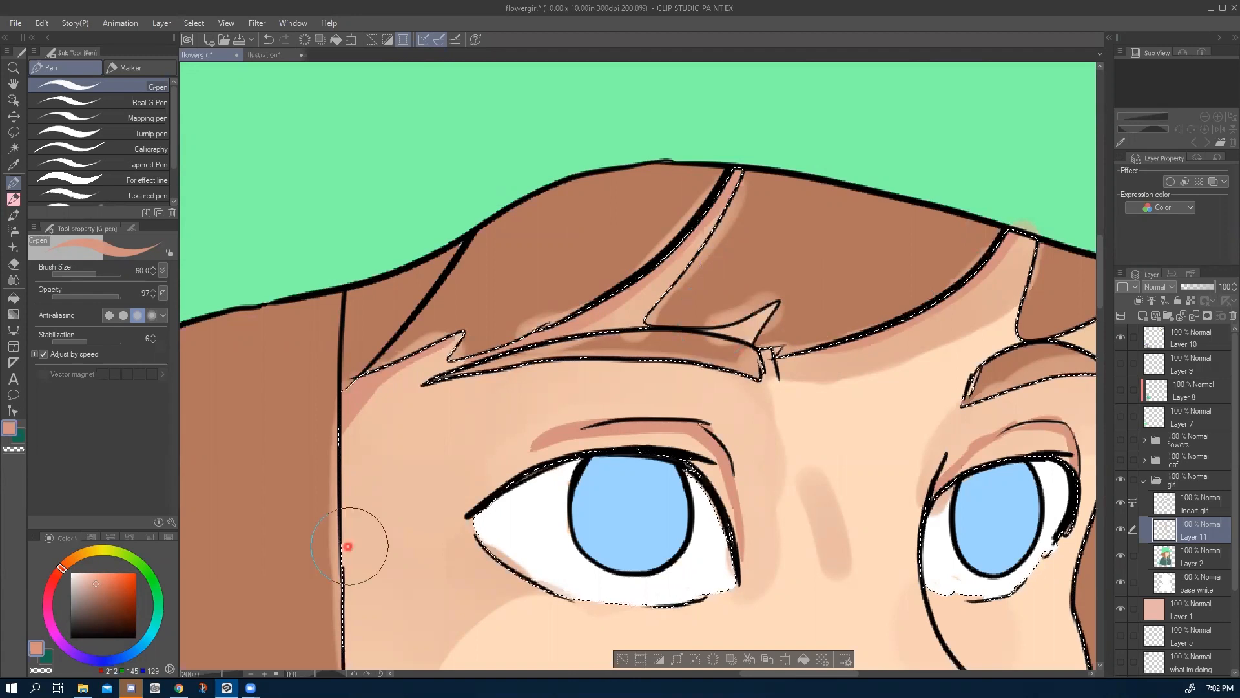
# Paint the darker reddish shadow under the jawline and on the skin beside the hair at the jaw corner.
pyautogui.moveTo(319, 592); pyautogui.dragTo(345, 250)
pyautogui.moveTo(404, 549); pyautogui.dragTo(352, 171)
pyautogui.moveTo(662, 416)
pyautogui.mouseDown()
pyautogui.moveTo(626, 422)
pyautogui.moveTo(568, 397)
pyautogui.moveTo(666, 414)
pyautogui.moveTo(547, 389)
pyautogui.moveTo(613, 415)
pyautogui.moveTo(498, 349)
pyautogui.moveTo(547, 382)
pyautogui.moveTo(642, 410)
pyautogui.moveTo(528, 372)
pyautogui.moveTo(673, 421)
pyautogui.moveTo(593, 418)
pyautogui.moveTo(492, 355)
pyautogui.moveTo(526, 382)
pyautogui.mouseUp()
pyautogui.moveTo(340, 241)
pyautogui.mouseDown()
pyautogui.moveTo(336, 268)
pyautogui.moveTo(360, 284)
pyautogui.moveTo(326, 248)
pyautogui.moveTo(363, 286)
pyautogui.moveTo(312, 227)
pyautogui.mouseUp()
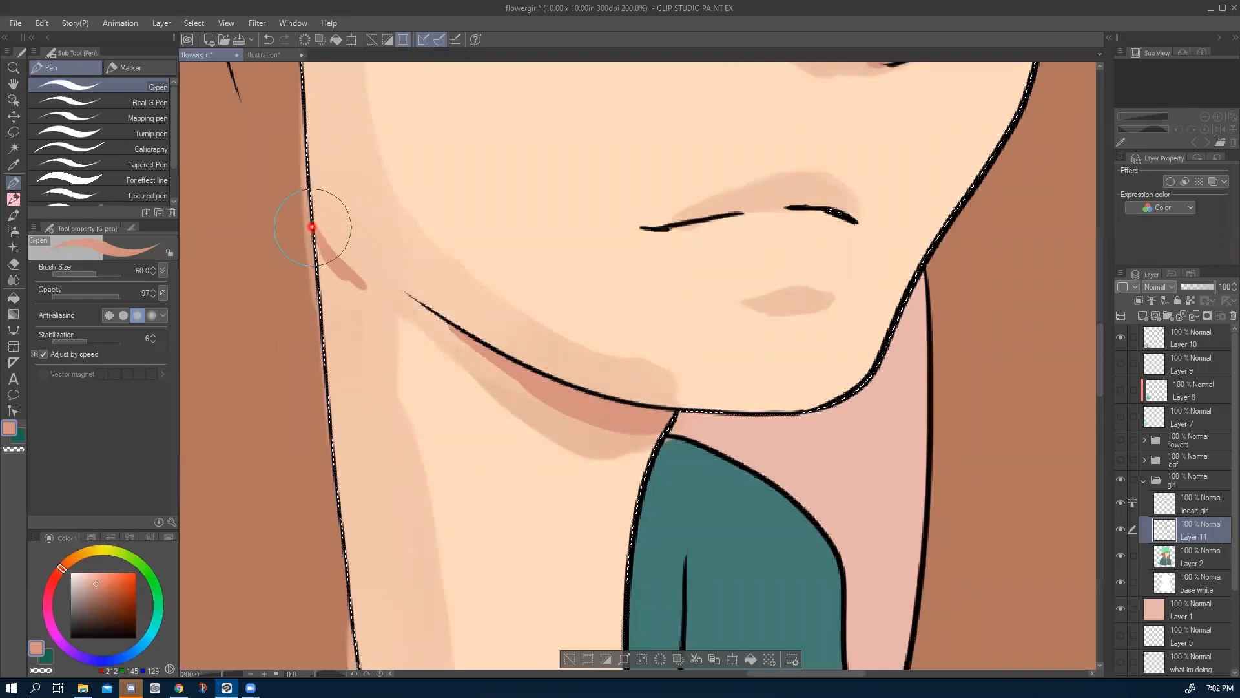
pyautogui.scroll(-1, 435, 486)
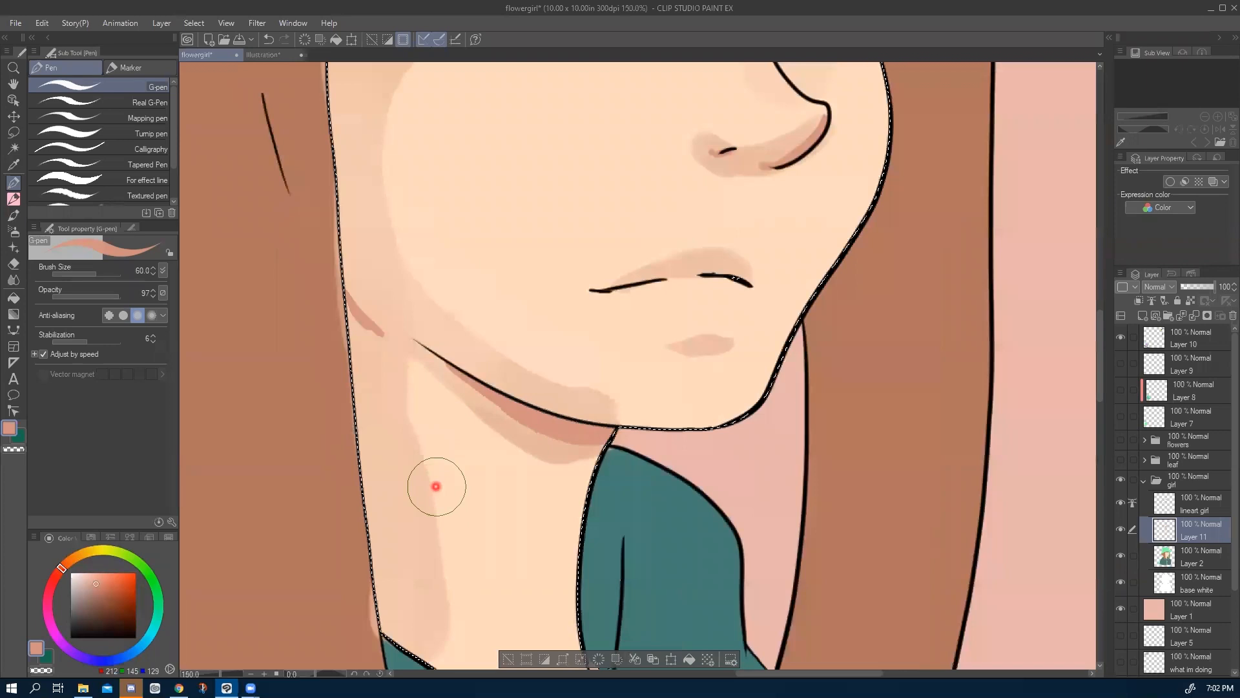
pyautogui.scroll(-1, 436, 486)
pyautogui.moveTo(375, 362)
pyautogui.mouseDown()
pyautogui.moveTo(355, 343)
pyautogui.moveTo(371, 354)
pyautogui.moveTo(364, 328)
pyautogui.moveTo(396, 365)
pyautogui.moveTo(359, 346)
pyautogui.mouseUp()
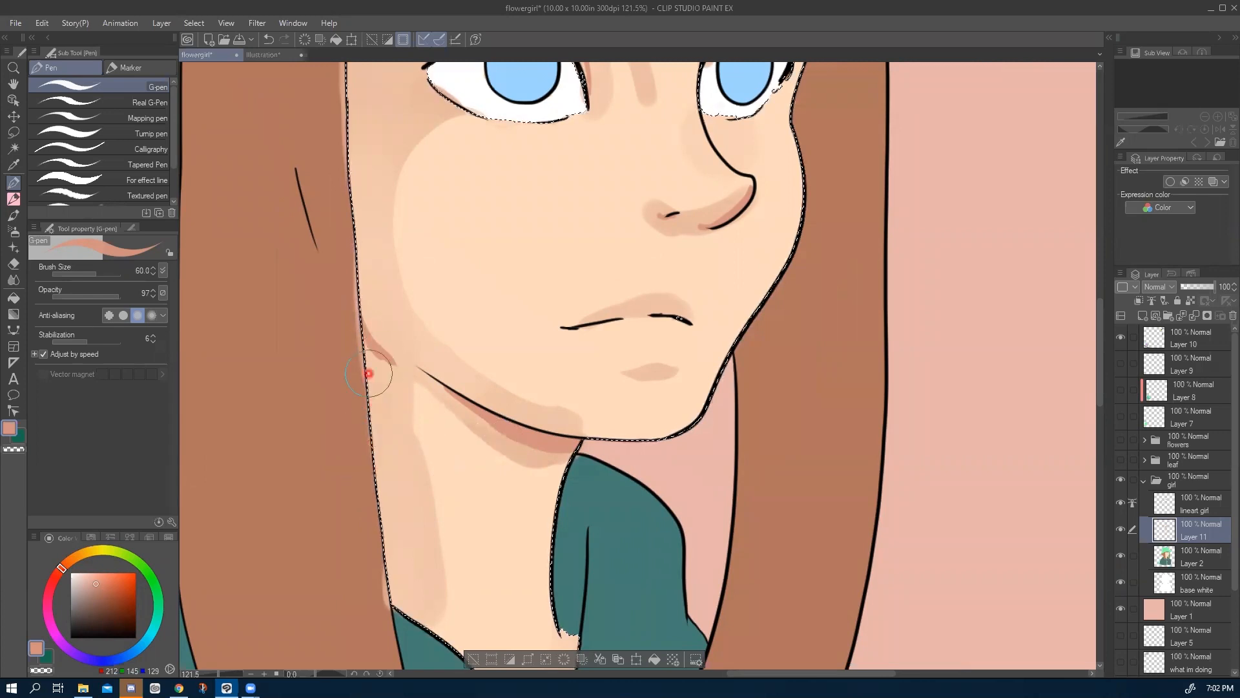
# Add darker reddish accents to the lower neck inside the collar opening with the G-pen.
pyautogui.scroll(-3, 478, 370)
pyautogui.moveTo(530, 408); pyautogui.dragTo(528, 385)
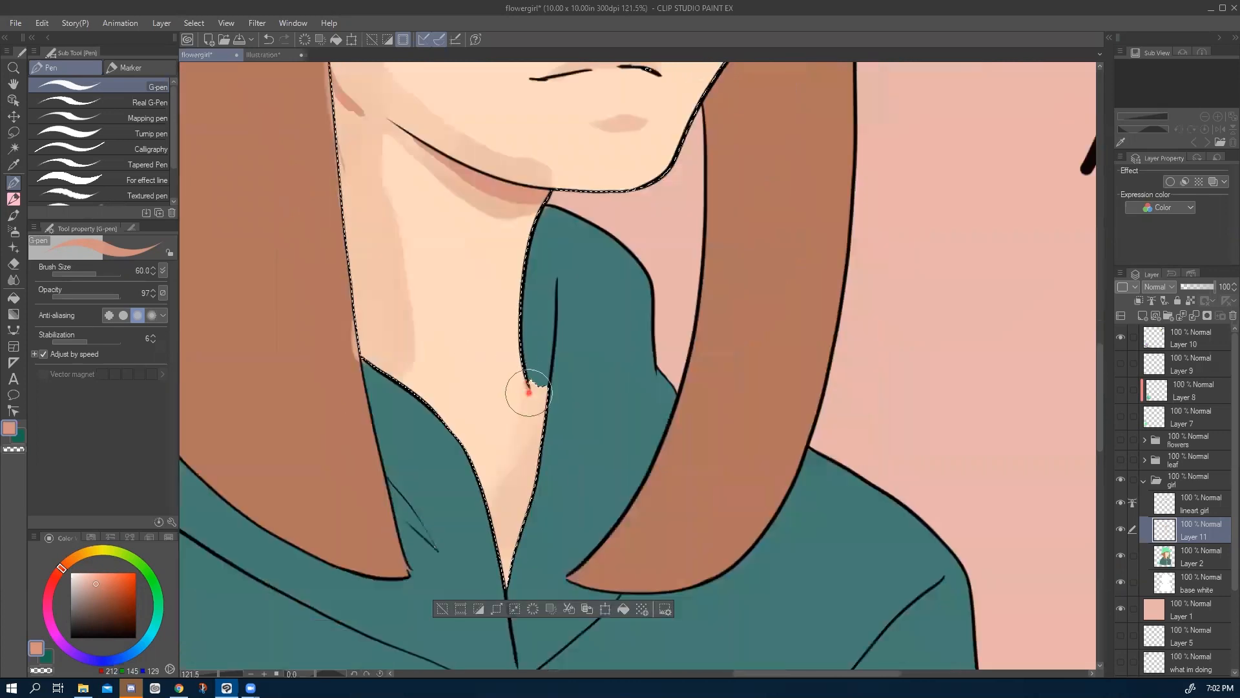
pyautogui.moveTo(495, 480)
pyautogui.mouseDown()
pyautogui.moveTo(432, 479)
pyautogui.moveTo(478, 476)
pyautogui.mouseUp()
pyautogui.scroll(-5, 330, 386)
pyautogui.scroll(-2, 333, 388)
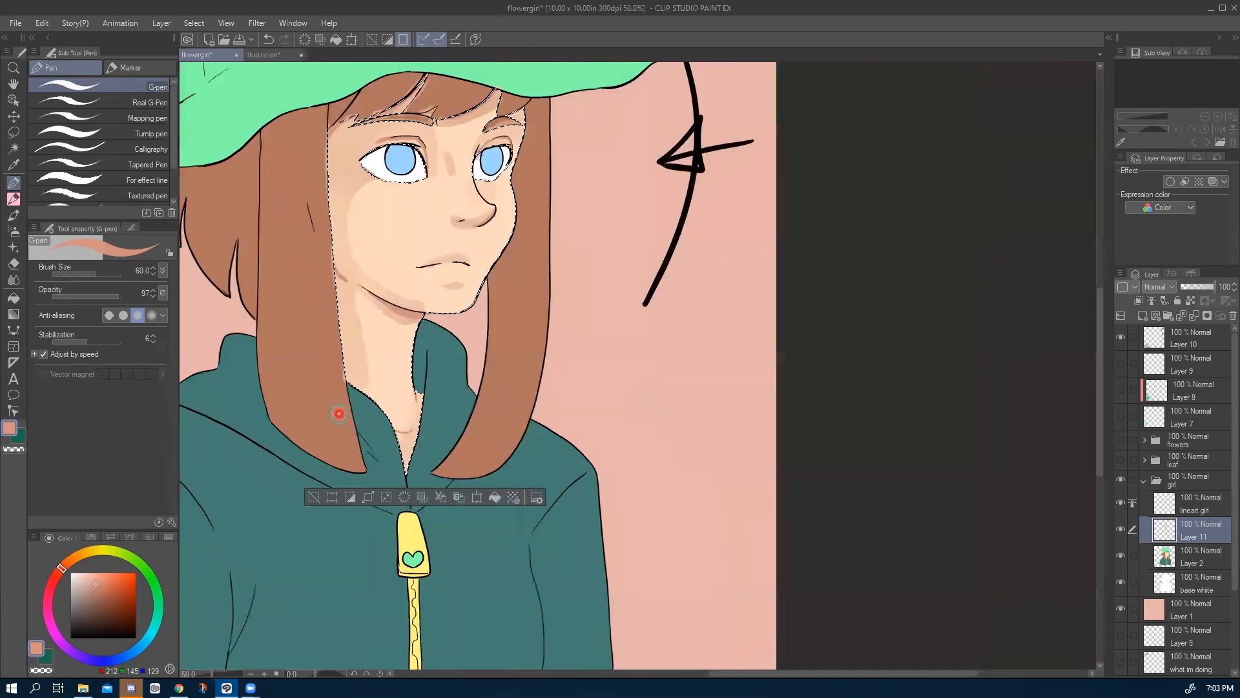
pyautogui.moveTo(343, 380); pyautogui.dragTo(385, 546)
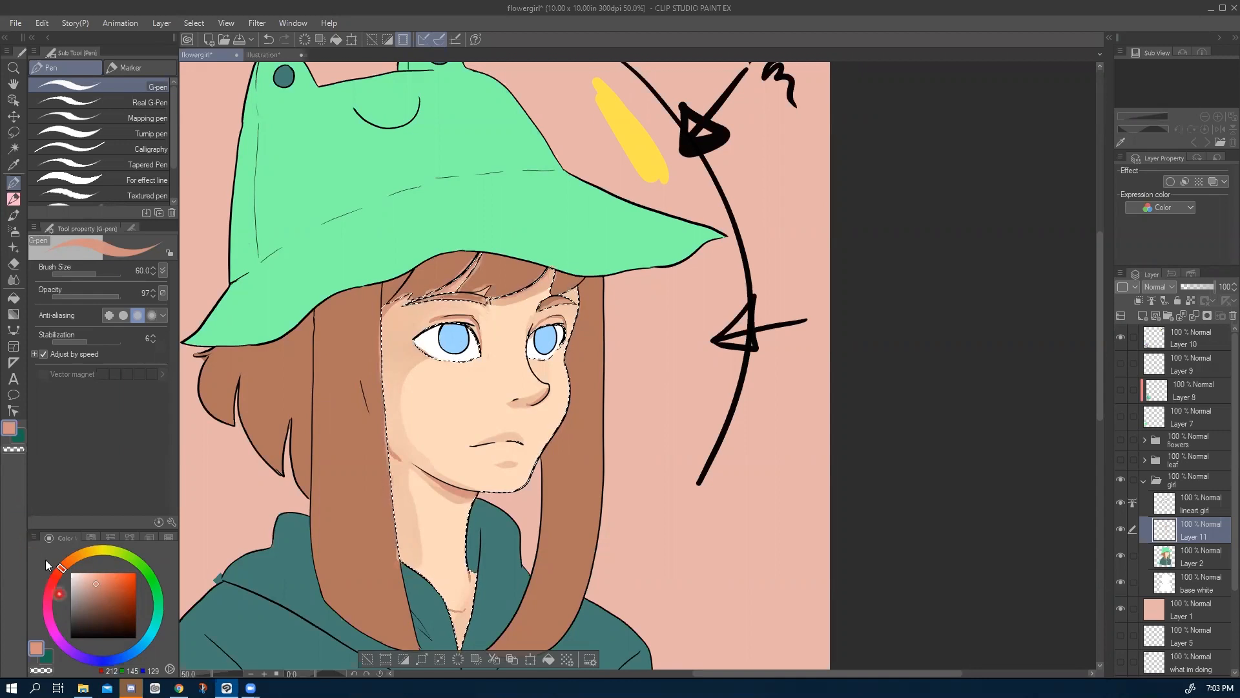
# Mix a pink blush colour (RGB 255, 120, 125), choose the Soft airbrush and create a new layer above Layer 11.
pyautogui.moveTo(59, 577); pyautogui.dragTo(55, 575)
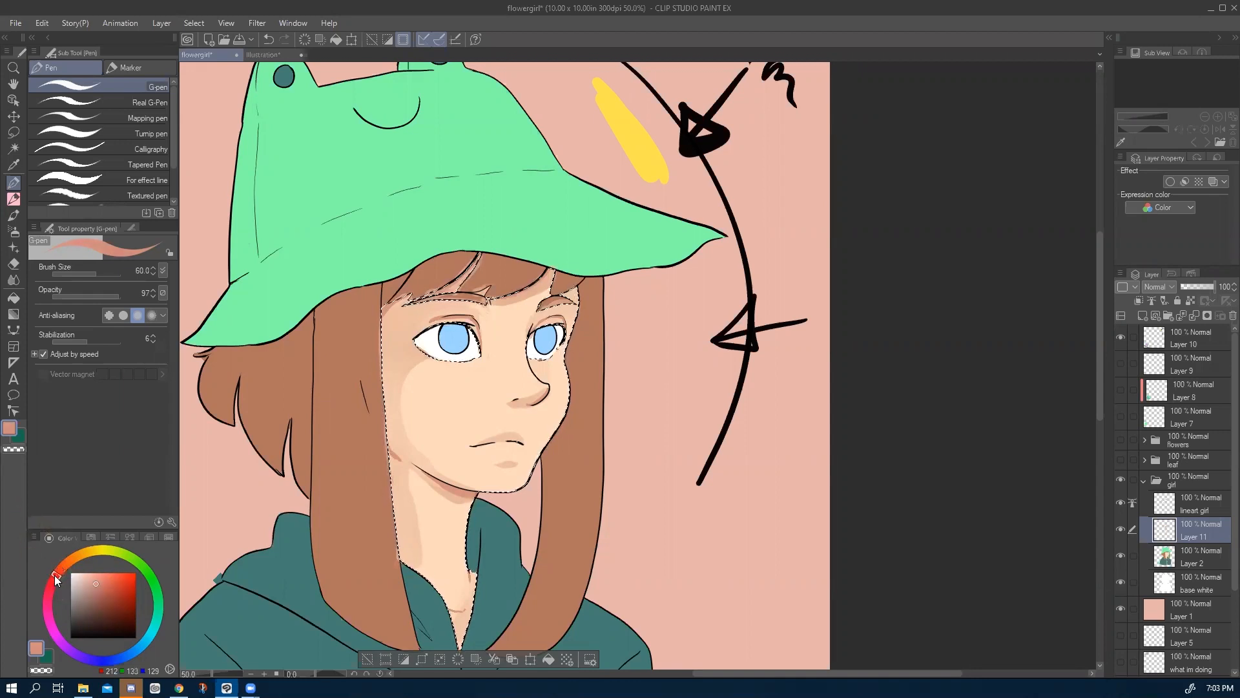
pyautogui.click(110, 572)
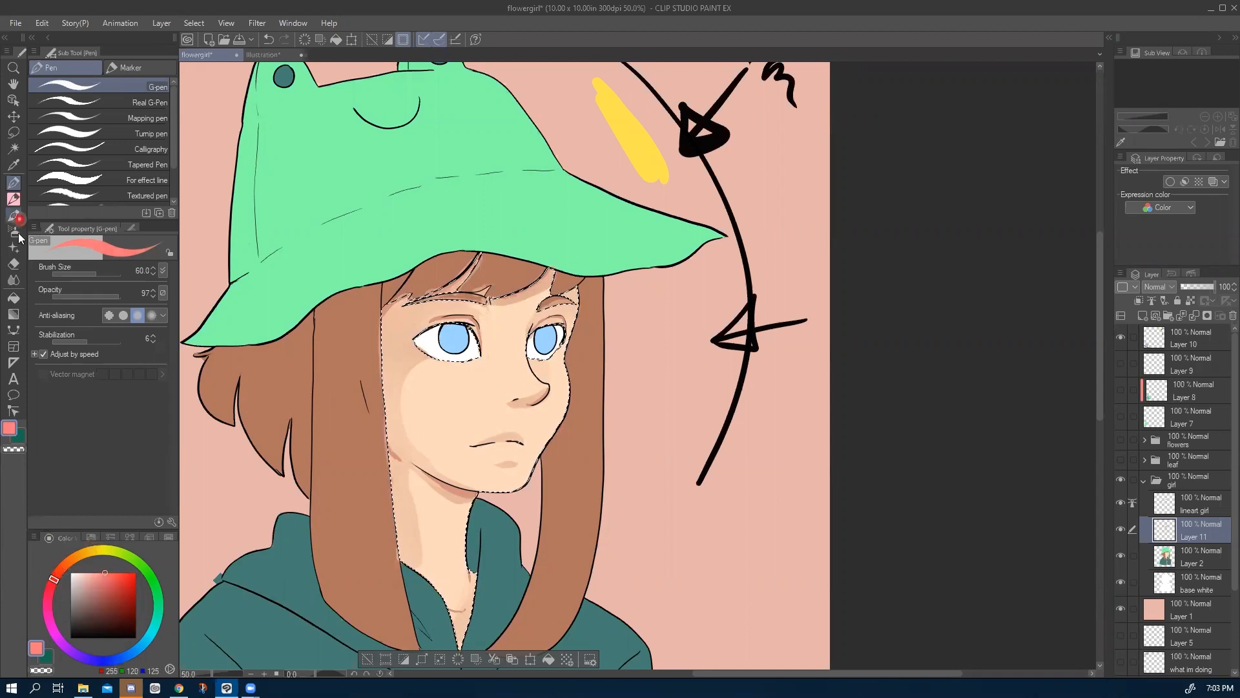
pyautogui.click(15, 233)
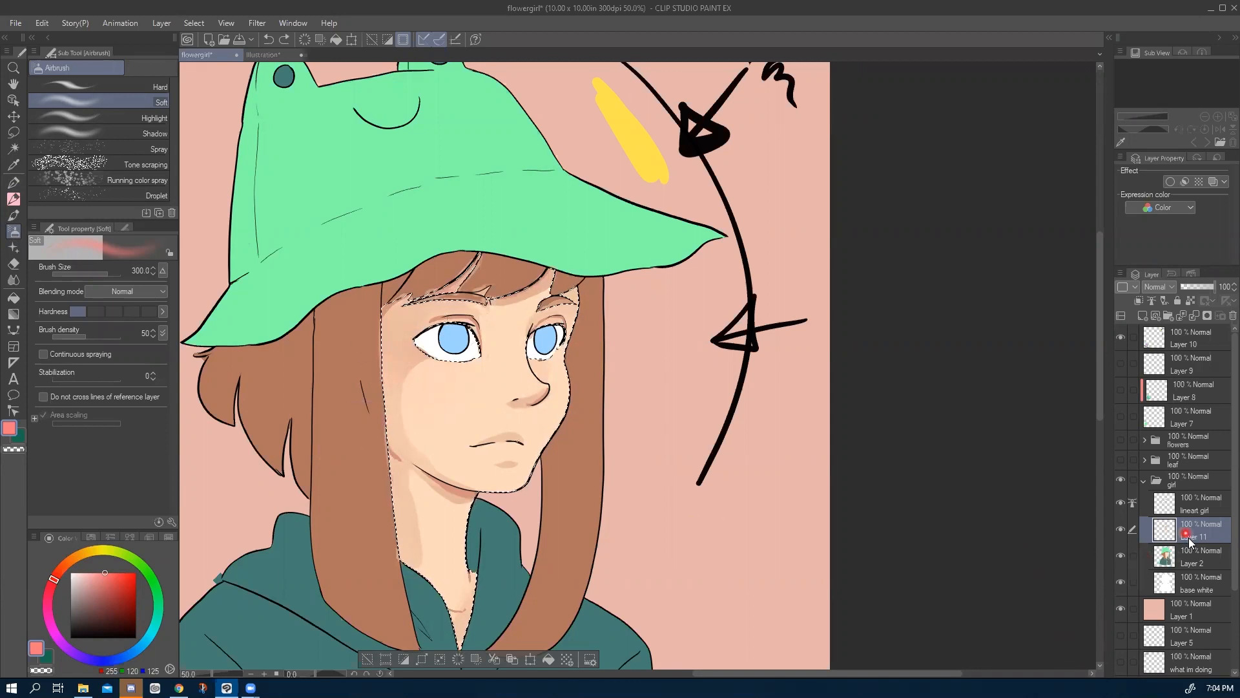
pyautogui.click(1145, 318)
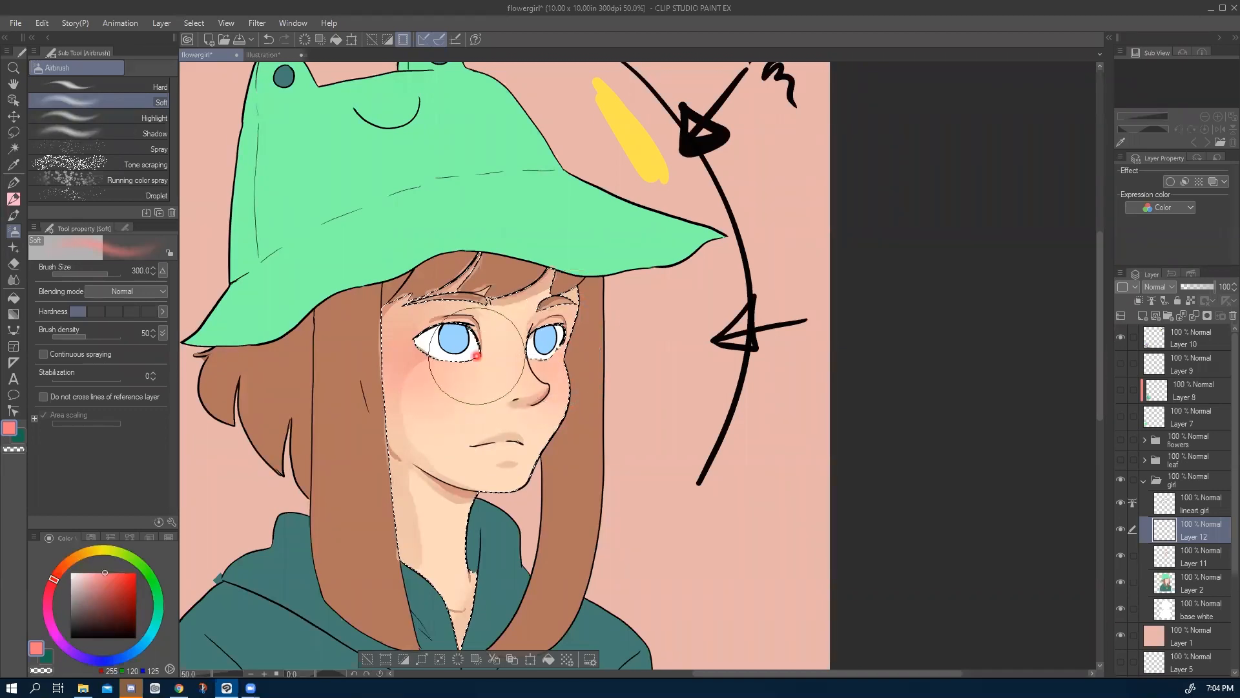
# Airbrush pink blush onto both cheeks with the Soft airbrush at size 300.
pyautogui.scroll(4, 486, 380)
pyautogui.scroll(6, 486, 380)
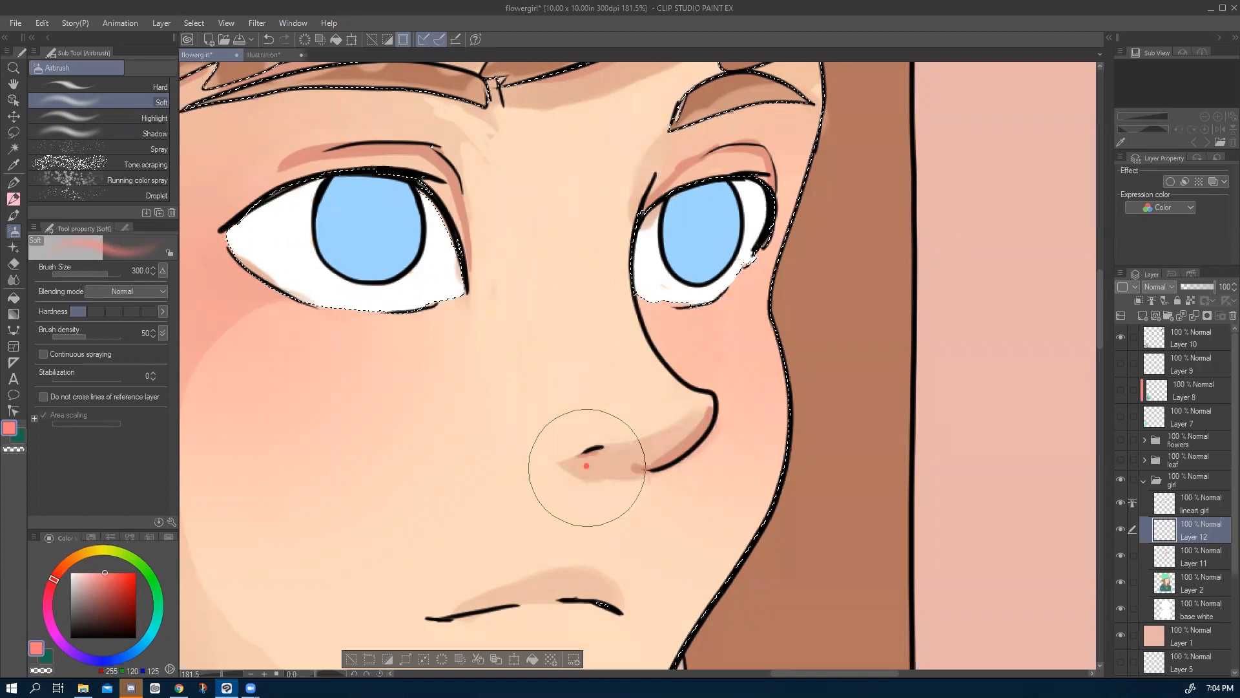
pyautogui.scroll(-3, 620, 426)
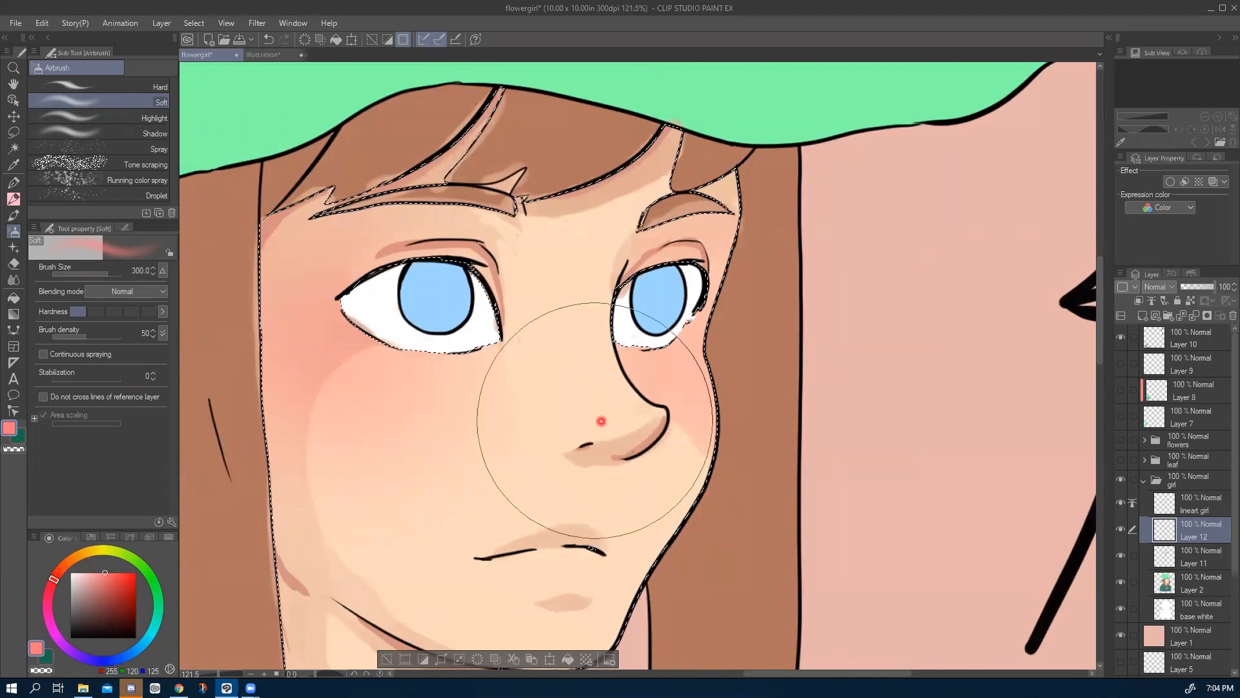
# Enlarge the Blend tool to 170 and soften the blush on the far cheek beside the nose.
pyautogui.press('j')
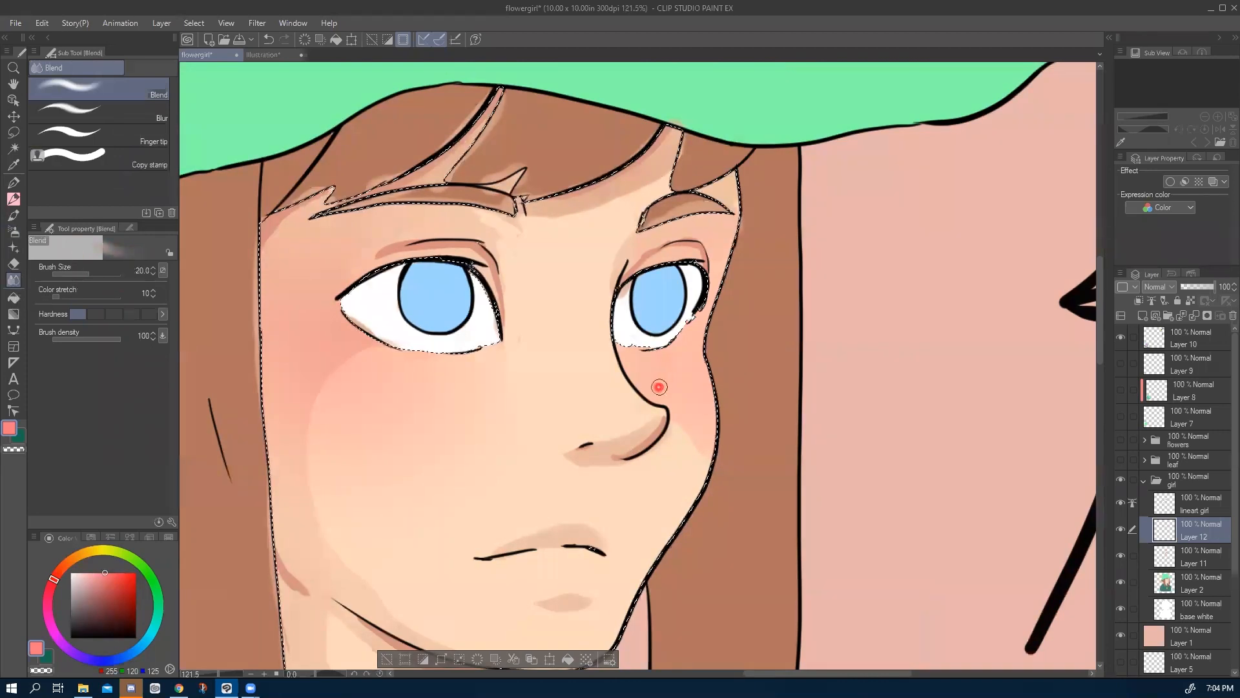
pyautogui.press(']')
pyautogui.press(']')
pyautogui.press(']')
pyautogui.press(']')
pyautogui.press(']')
pyautogui.press(']')
pyautogui.press(']')
pyautogui.press(']')
pyautogui.press(']')
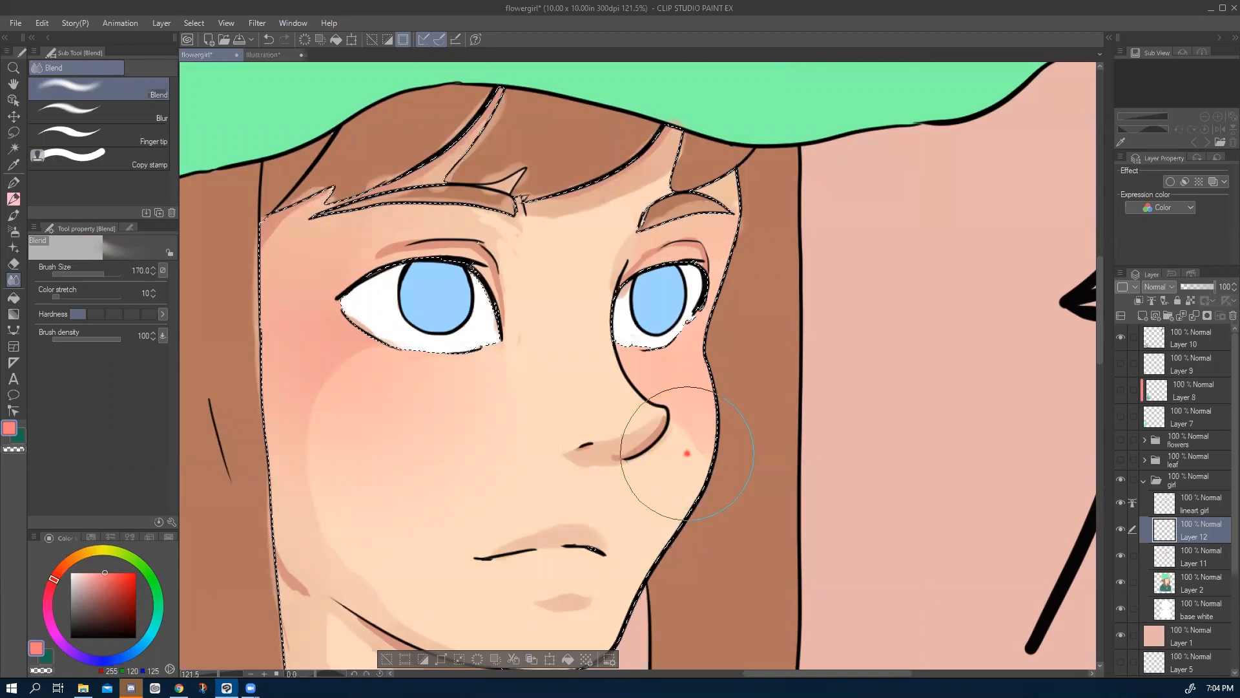
pyautogui.moveTo(680, 409)
pyautogui.mouseDown()
pyautogui.moveTo(664, 427)
pyautogui.moveTo(650, 417)
pyautogui.moveTo(699, 382)
pyautogui.moveTo(656, 366)
pyautogui.moveTo(644, 408)
pyautogui.moveTo(666, 414)
pyautogui.moveTo(671, 332)
pyautogui.moveTo(648, 254)
pyautogui.mouseUp()
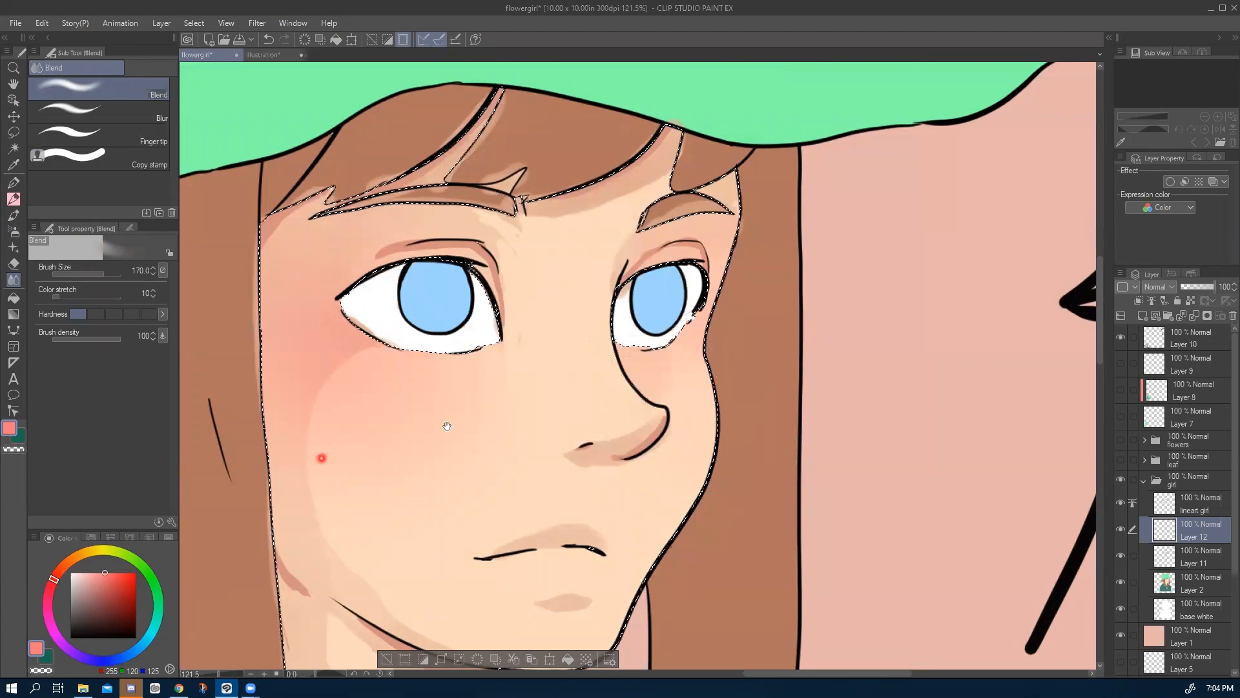
# Enlarge the Blend tool to 300 and smooth the blush on the near cheek beside the hair.
pyautogui.moveTo(321, 456); pyautogui.dragTo(446, 446)
pyautogui.moveTo(409, 366)
pyautogui.mouseDown()
pyautogui.moveTo(530, 377)
pyautogui.moveTo(506, 454)
pyautogui.moveTo(477, 486)
pyautogui.moveTo(397, 551)
pyautogui.moveTo(372, 516)
pyautogui.moveTo(359, 522)
pyautogui.moveTo(376, 565)
pyautogui.moveTo(453, 432)
pyautogui.moveTo(518, 426)
pyautogui.moveTo(541, 444)
pyautogui.moveTo(526, 391)
pyautogui.moveTo(563, 397)
pyautogui.moveTo(608, 362)
pyautogui.moveTo(623, 376)
pyautogui.moveTo(620, 342)
pyautogui.moveTo(478, 392)
pyautogui.moveTo(529, 431)
pyautogui.moveTo(496, 471)
pyautogui.moveTo(494, 653)
pyautogui.mouseUp()
pyautogui.press(']')
pyautogui.press(']')
pyautogui.press(']')
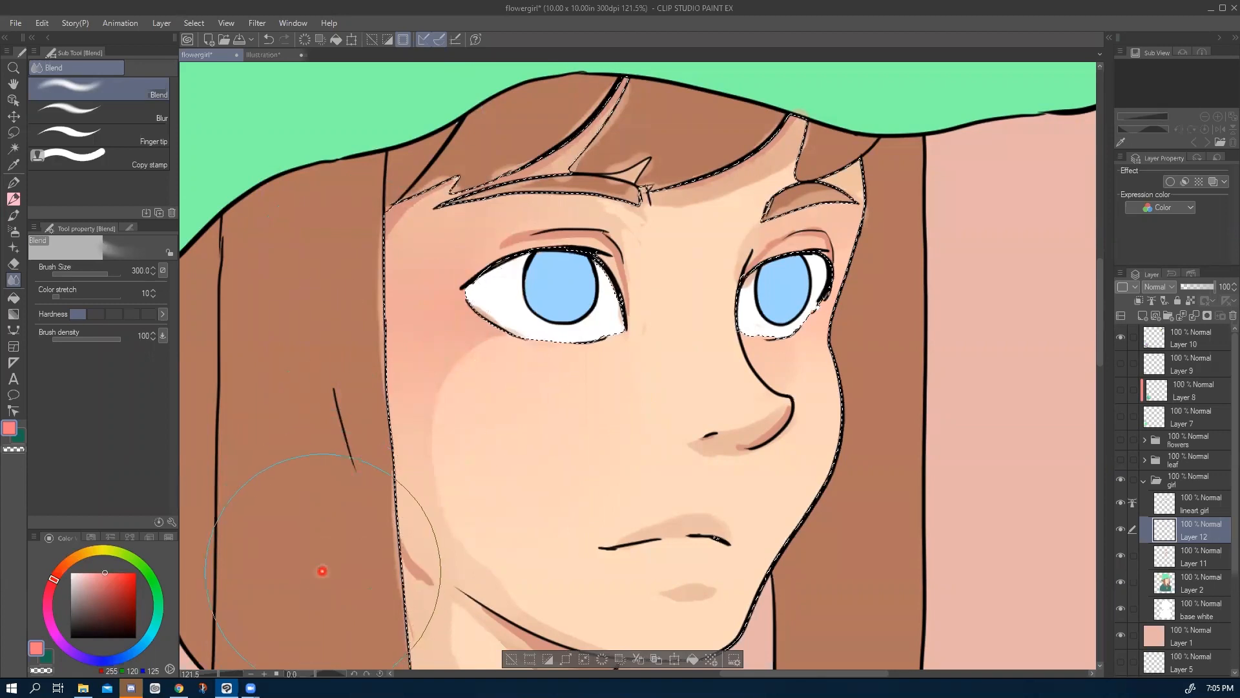
pyautogui.scroll(-2, 334, 587)
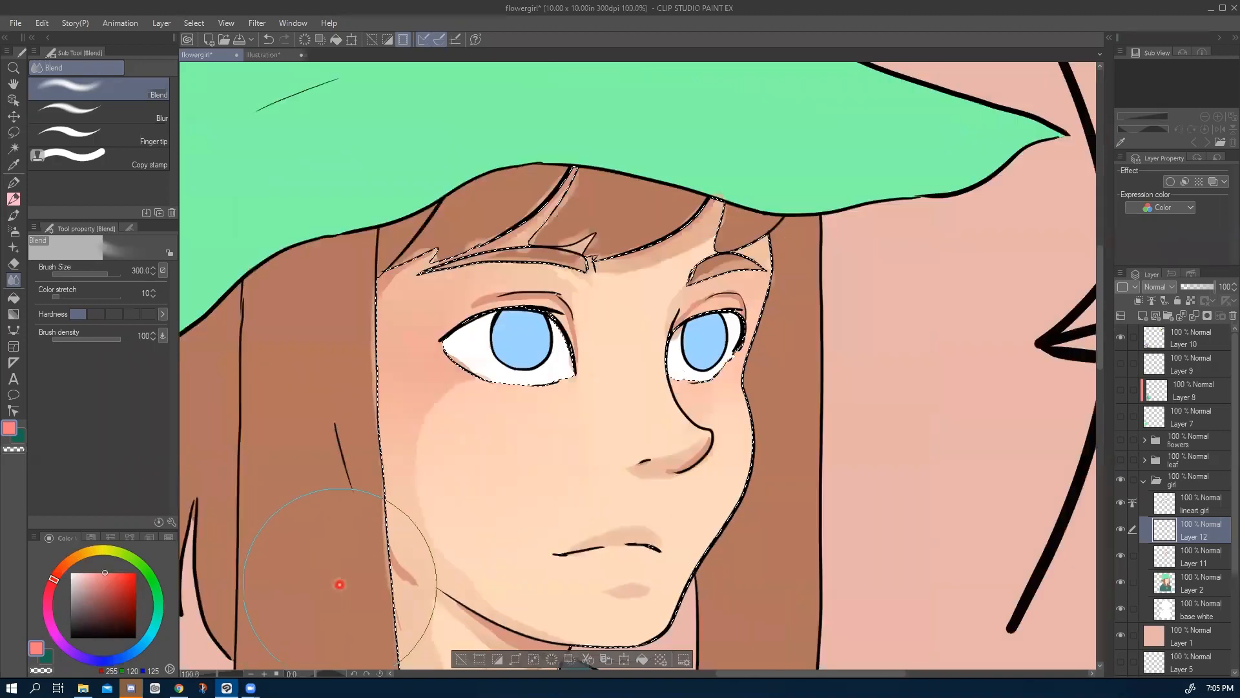
pyautogui.scroll(3, 379, 435)
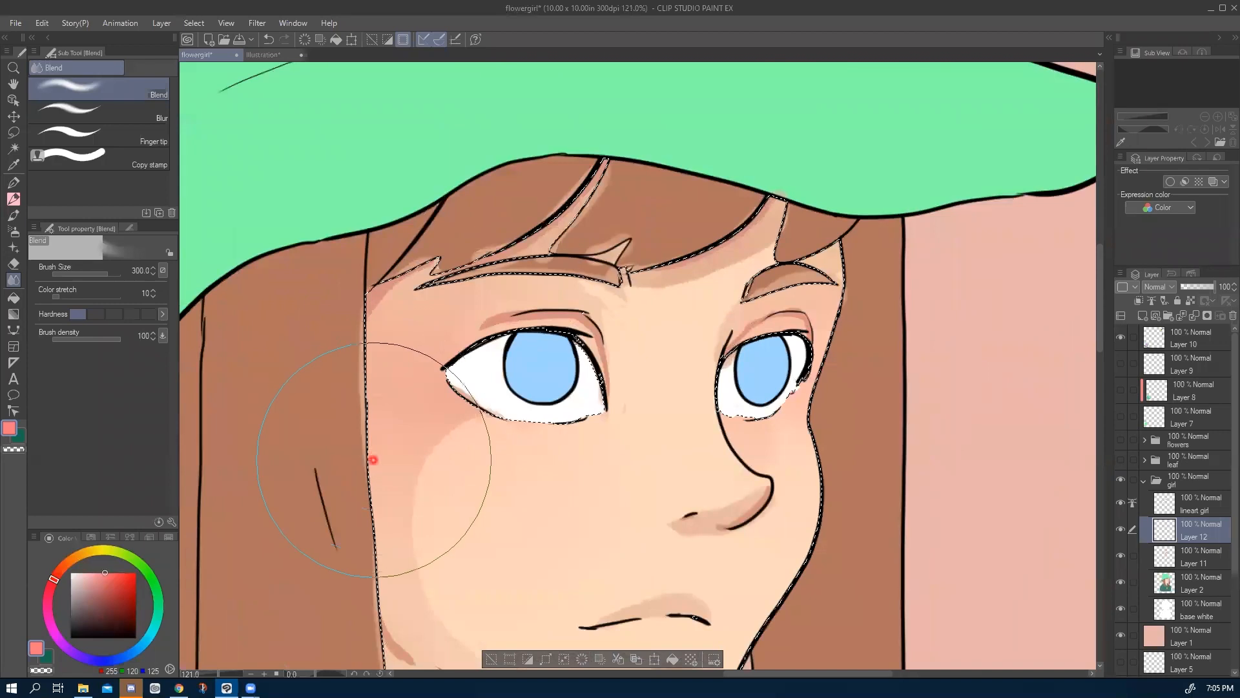
pyautogui.scroll(-3, 372, 464)
pyautogui.scroll(1, 374, 467)
# Compare the face with and without the blush by hiding and showing Layer 12, and check the cheeks at different magnifications.
pyautogui.click(1121, 531)
pyautogui.click(1121, 533)
pyautogui.click(1118, 536)
pyautogui.click(1120, 536)
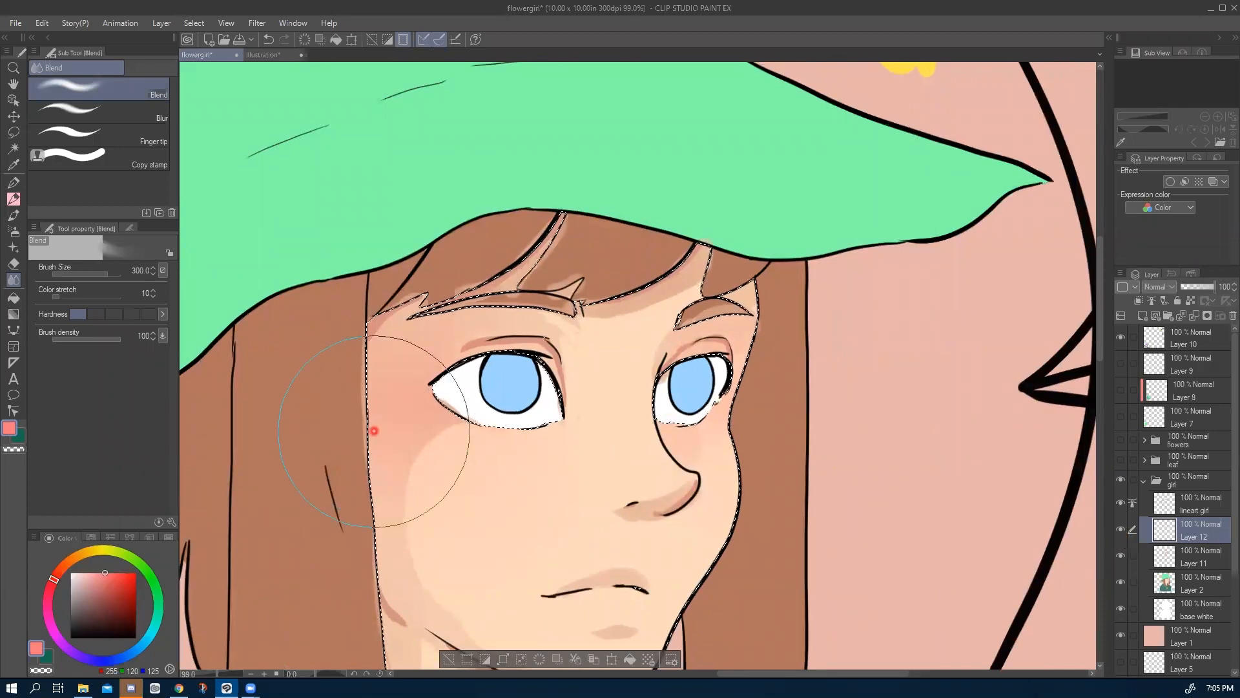
pyautogui.scroll(-2, 291, 508)
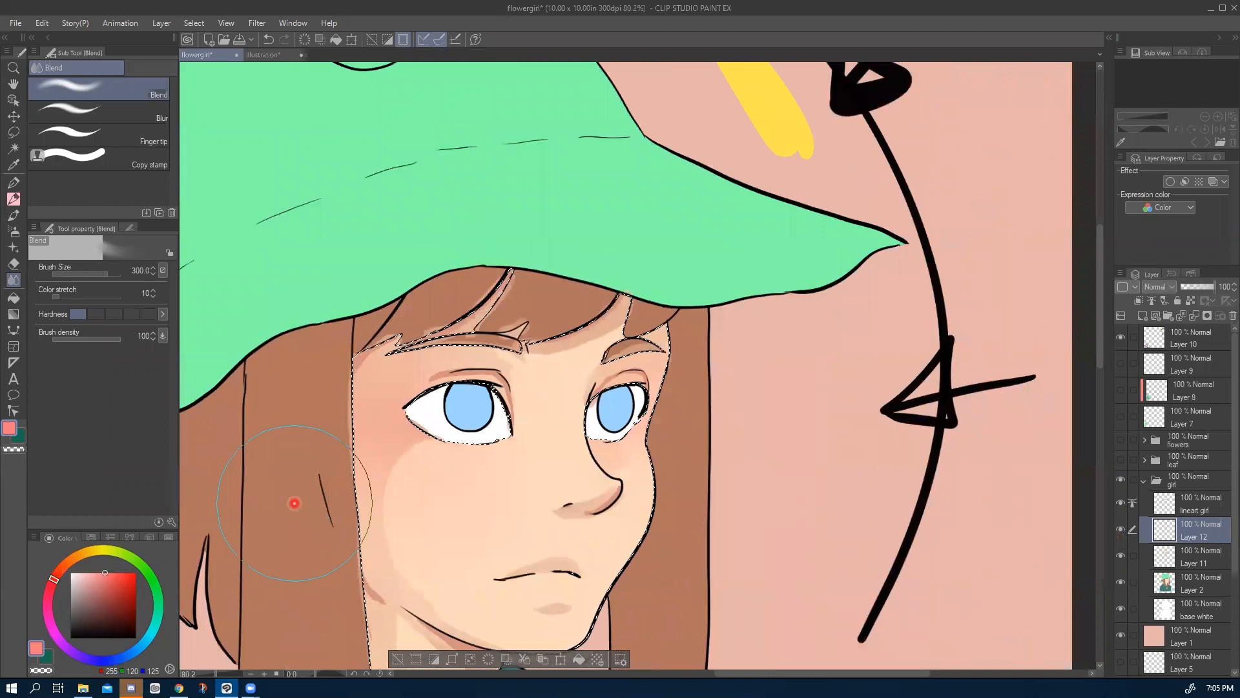
pyautogui.scroll(2, 295, 501)
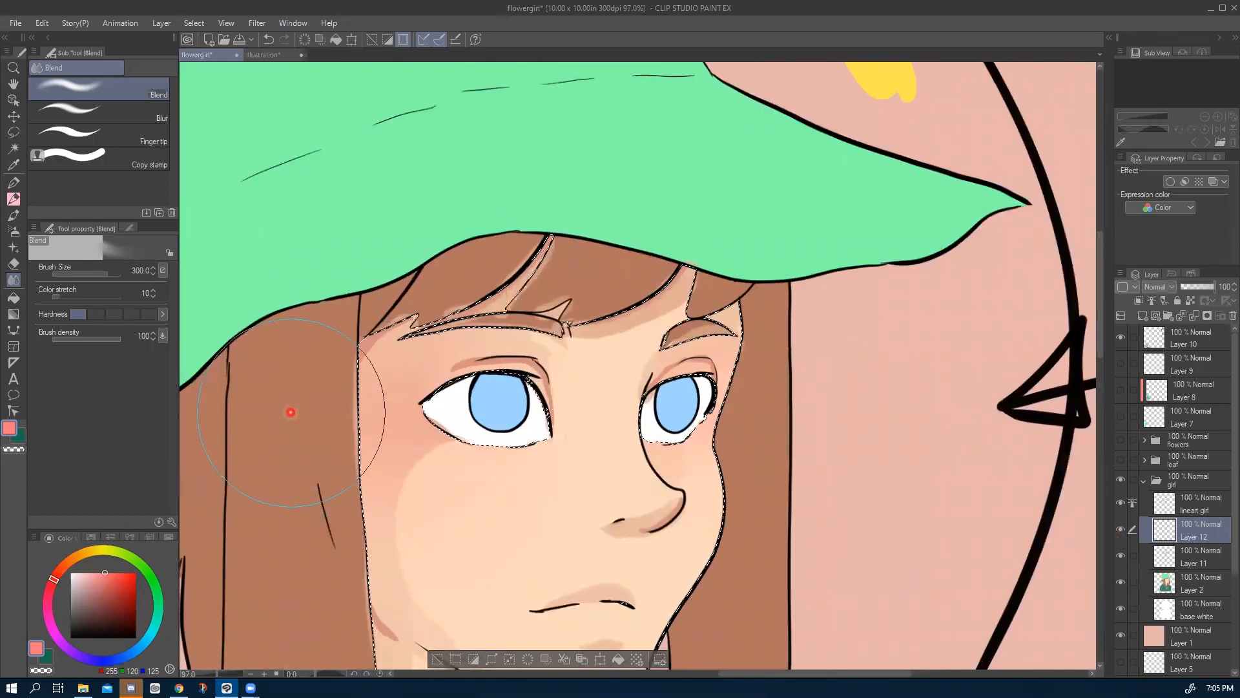
pyautogui.scroll(3, 424, 349)
pyautogui.scroll(-2, 493, 203)
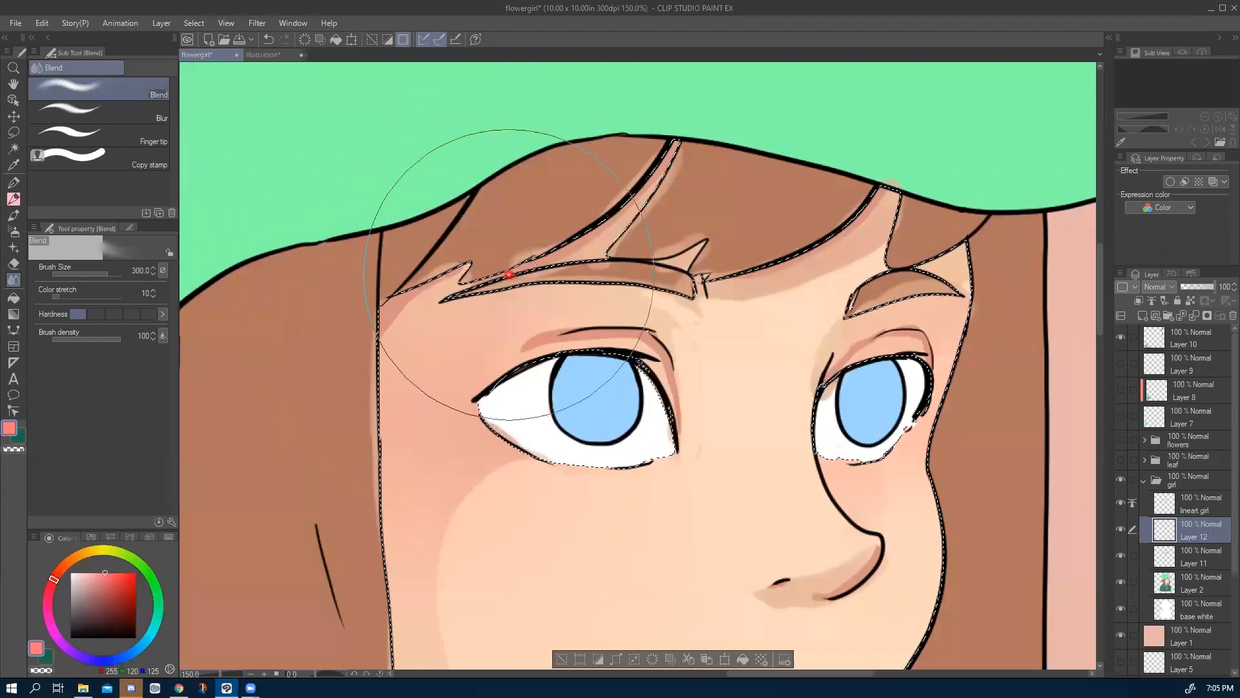
# Invert the selected skin area and make Layer 11 the active layer.
pyautogui.click(161, 24)
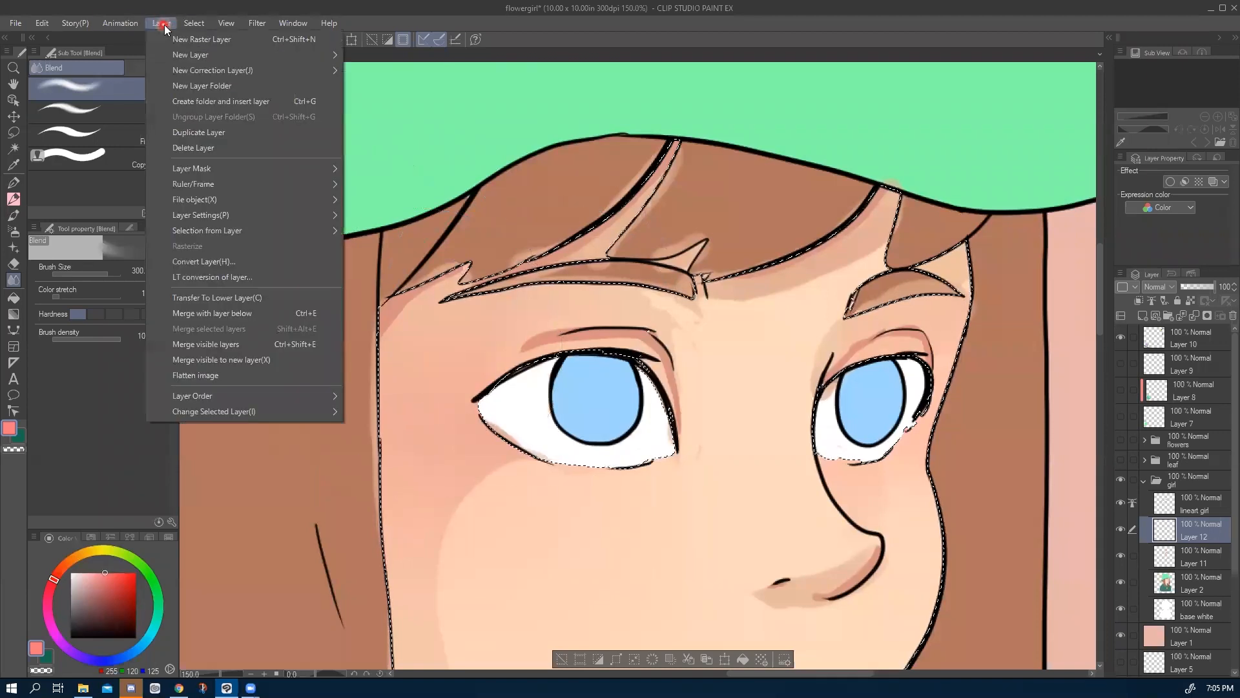
pyautogui.moveTo(194, 25)
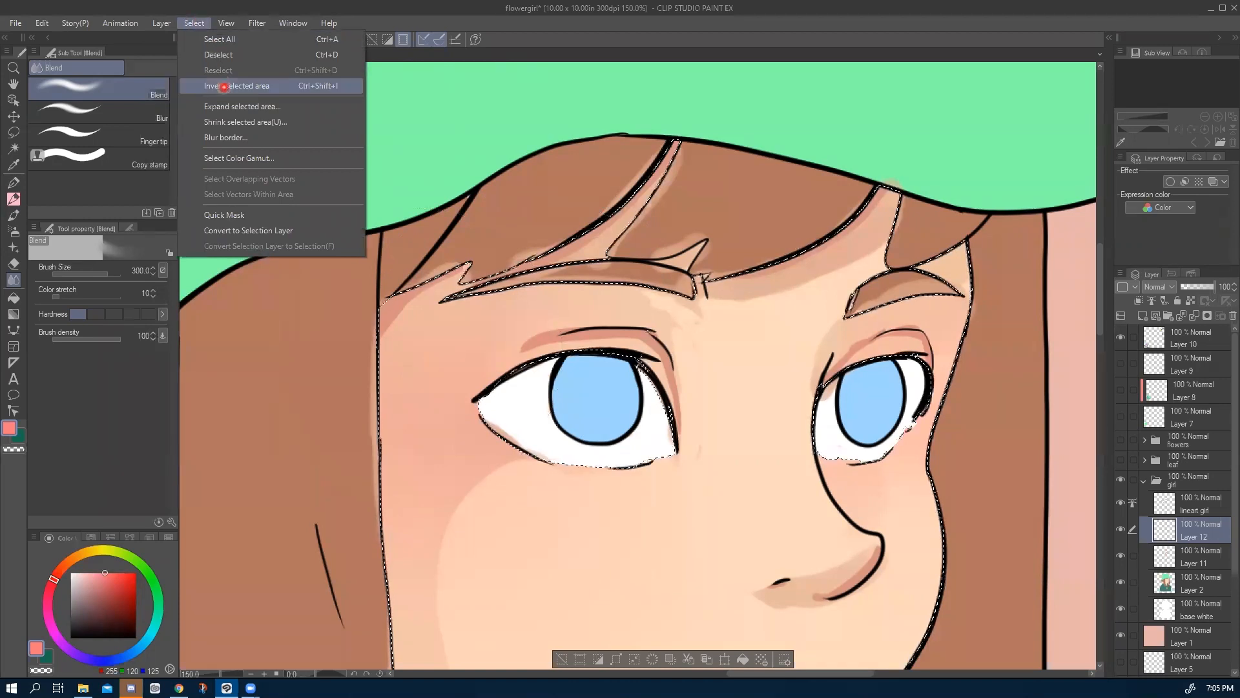
pyautogui.click(224, 86)
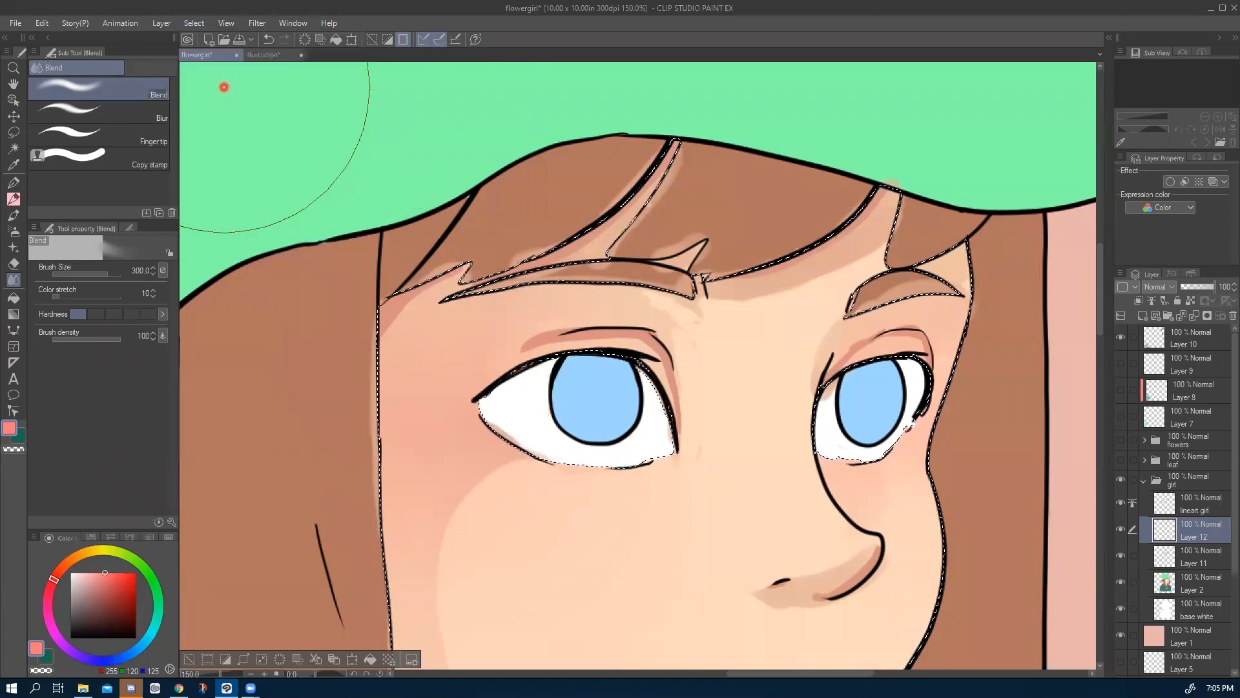
pyautogui.click(1200, 555)
pyautogui.scroll(-2, 888, 526)
pyautogui.scroll(-2, 888, 527)
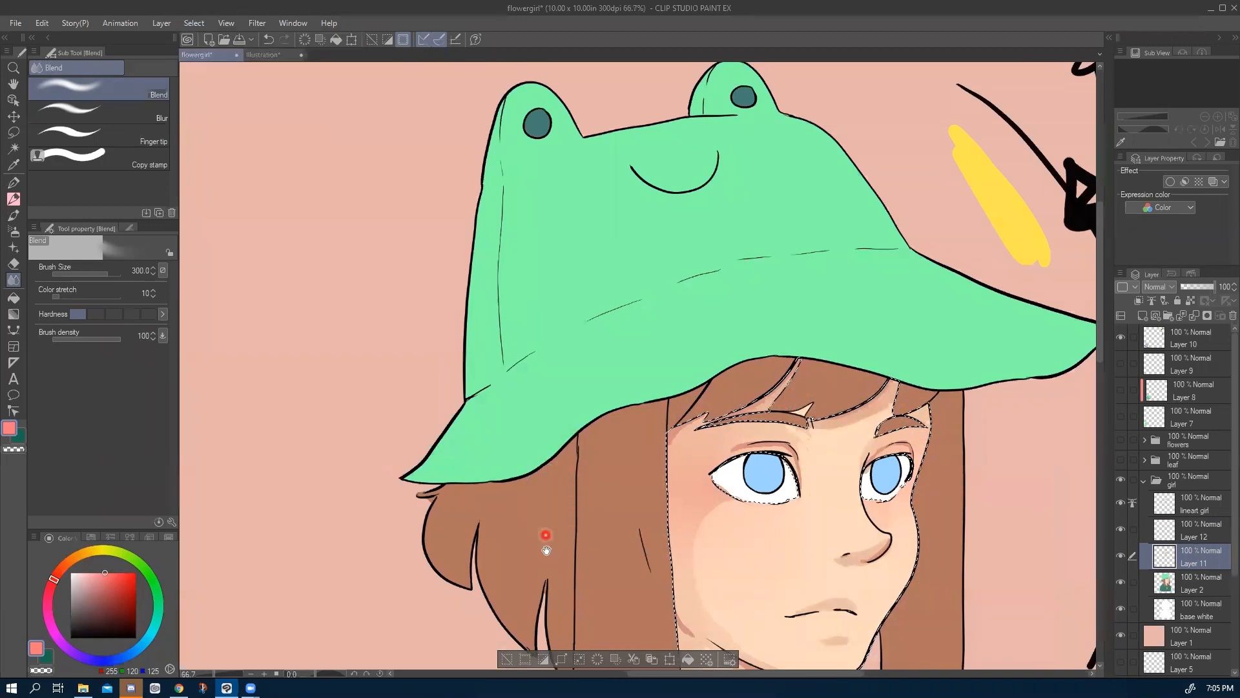
# Clear the selection around the girl's face and neck.
pyautogui.moveTo(545, 540); pyautogui.dragTo(507, 321)
pyautogui.moveTo(493, 261); pyautogui.dragTo(473, 188)
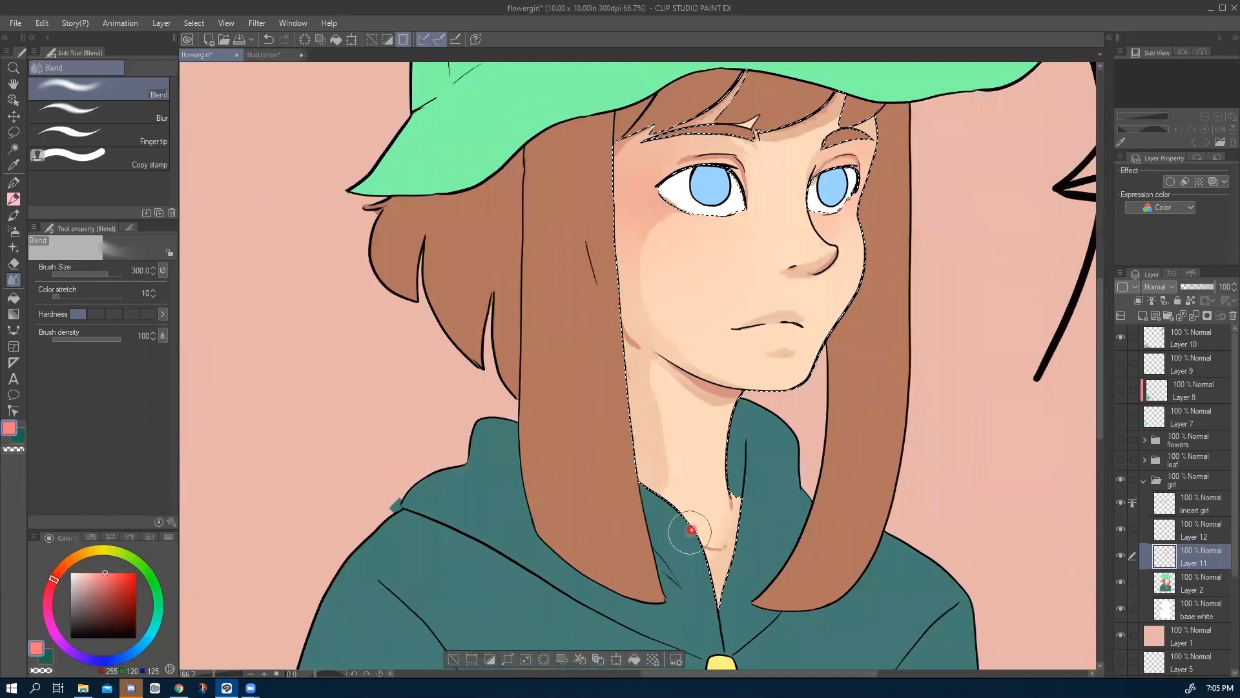
pyautogui.moveTo(556, 274); pyautogui.dragTo(499, 396)
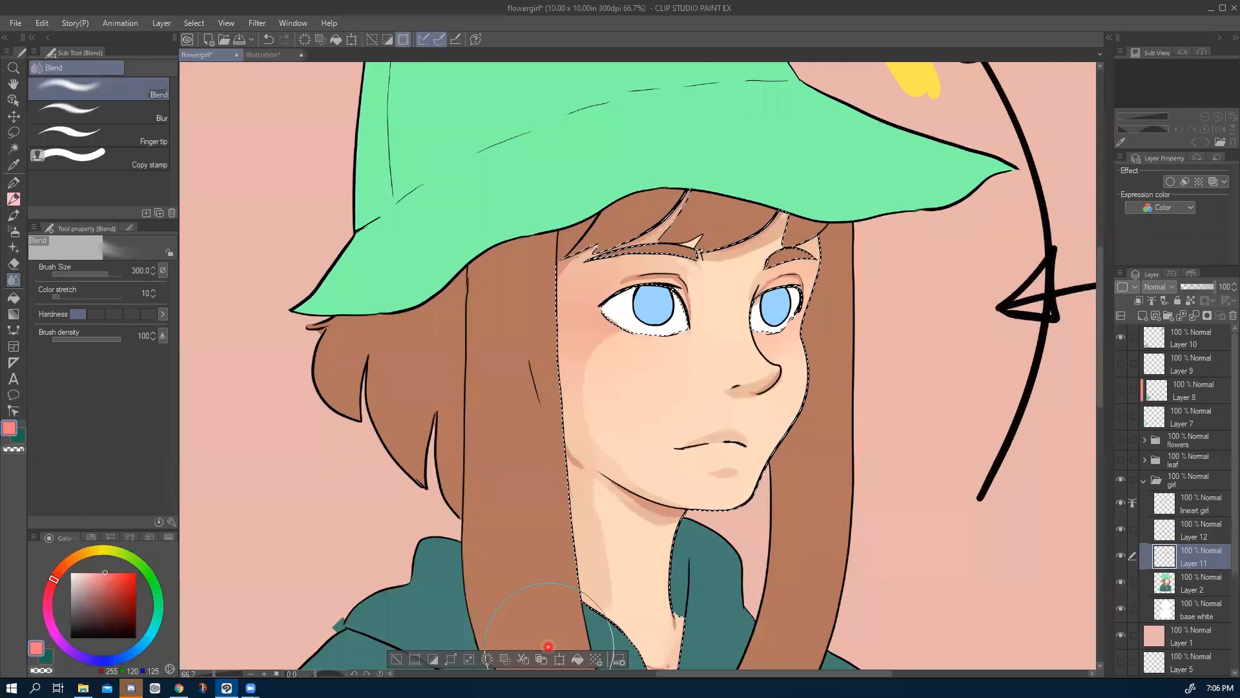
pyautogui.hotkey('ctrl', 'd')
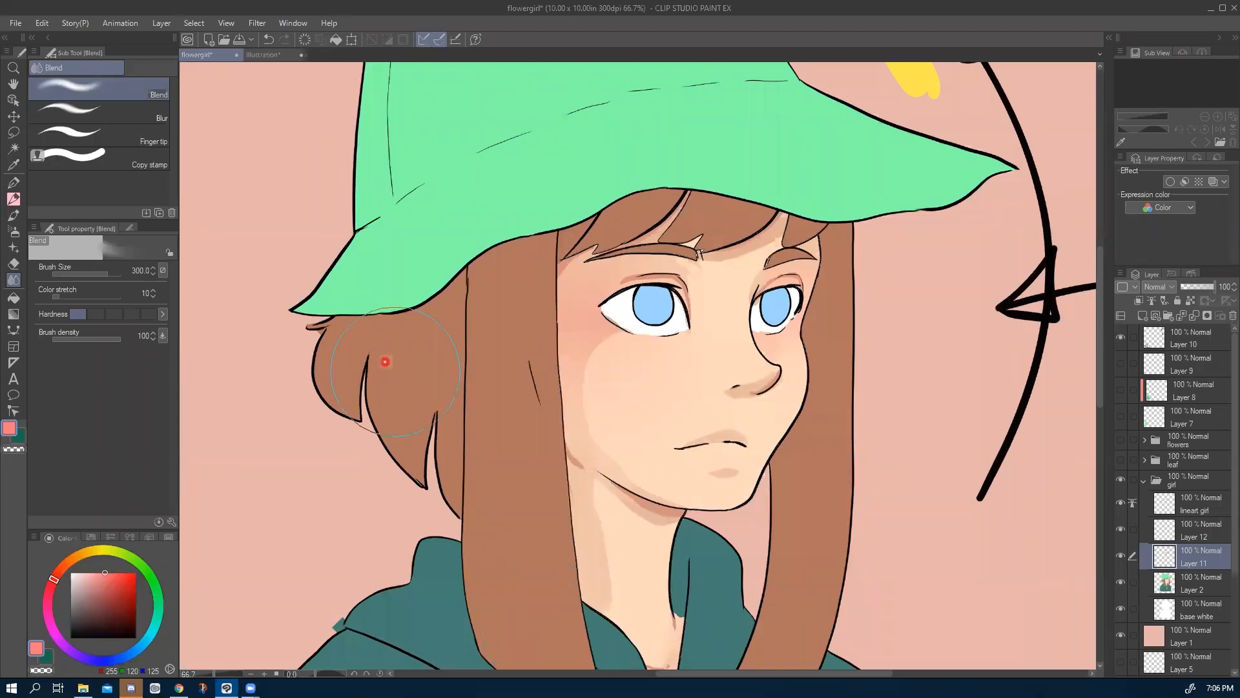
pyautogui.click(193, 24)
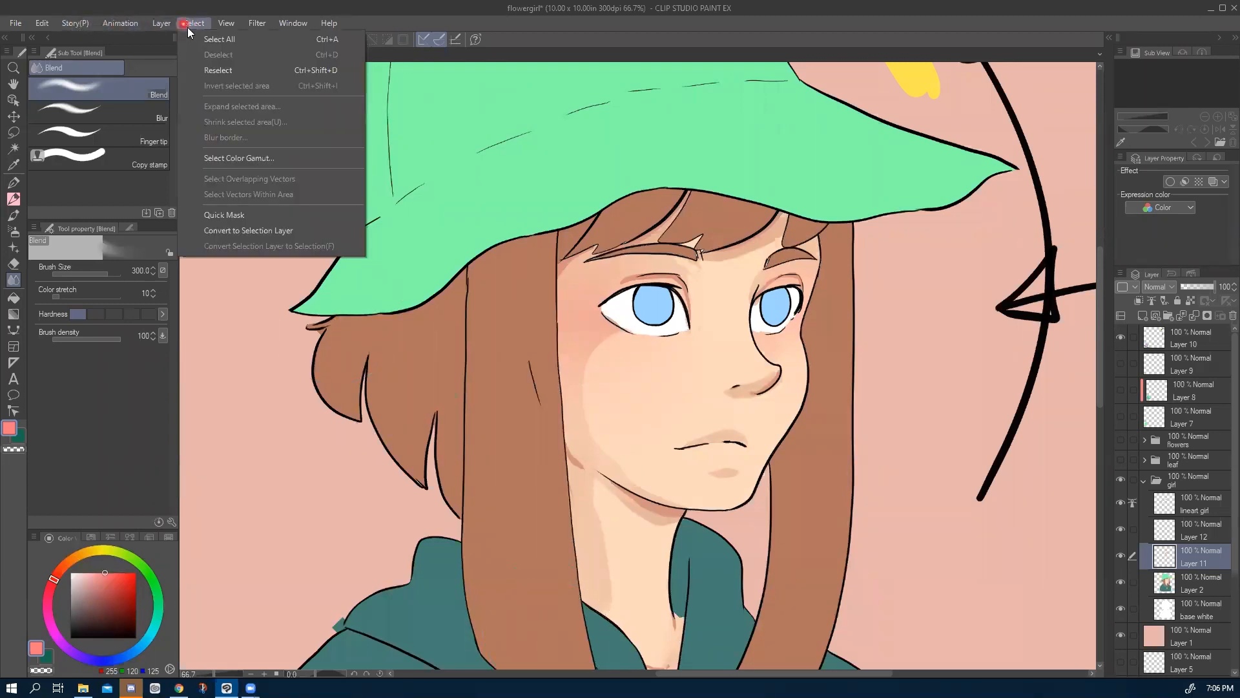
pyautogui.click(431, 13)
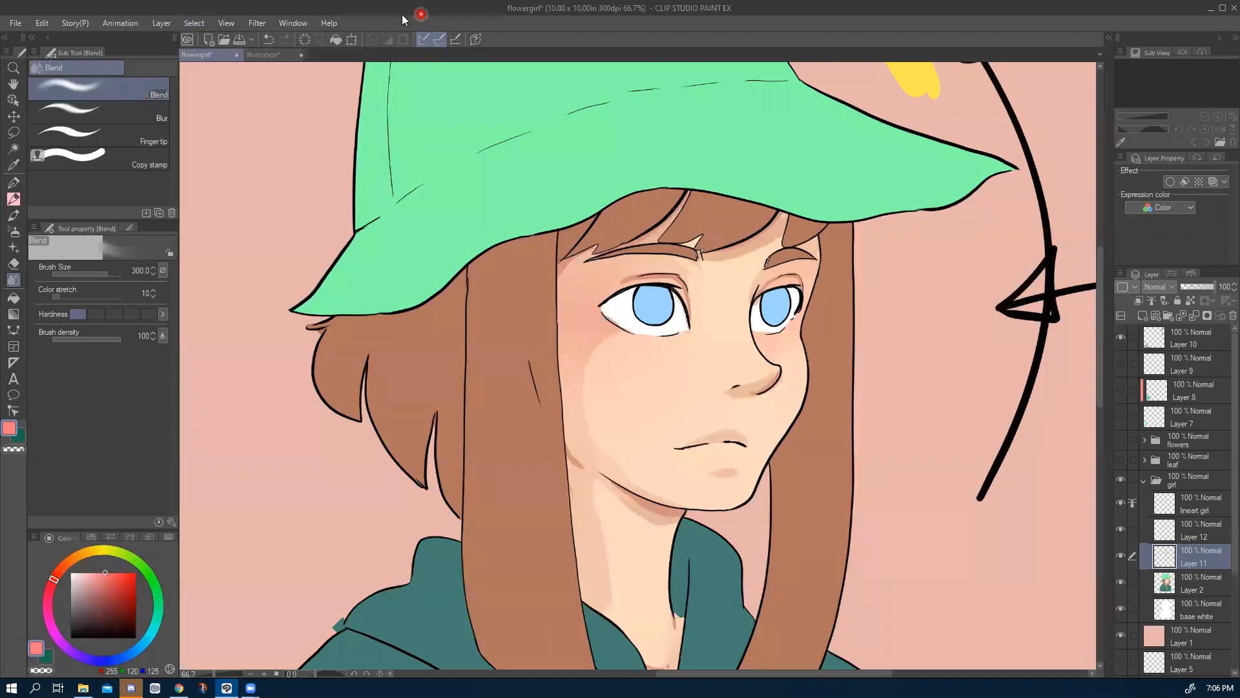
pyautogui.scroll(3, 543, 418)
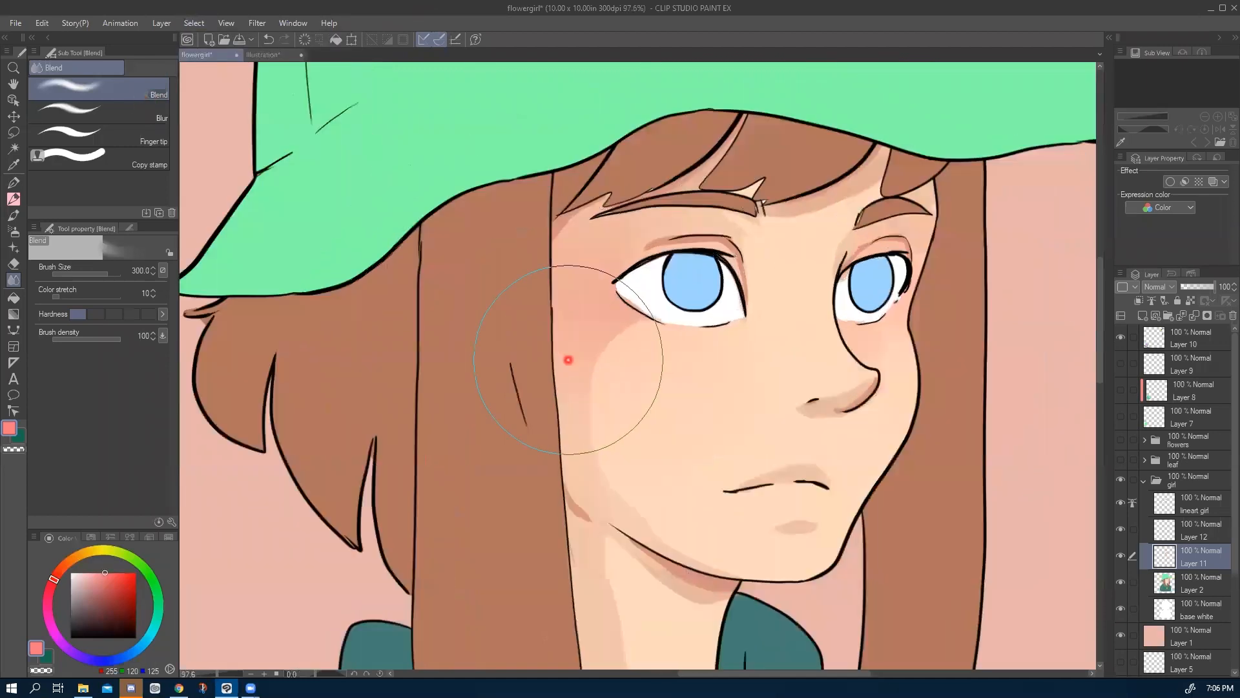
pyautogui.hotkey('ctrl', 'z')
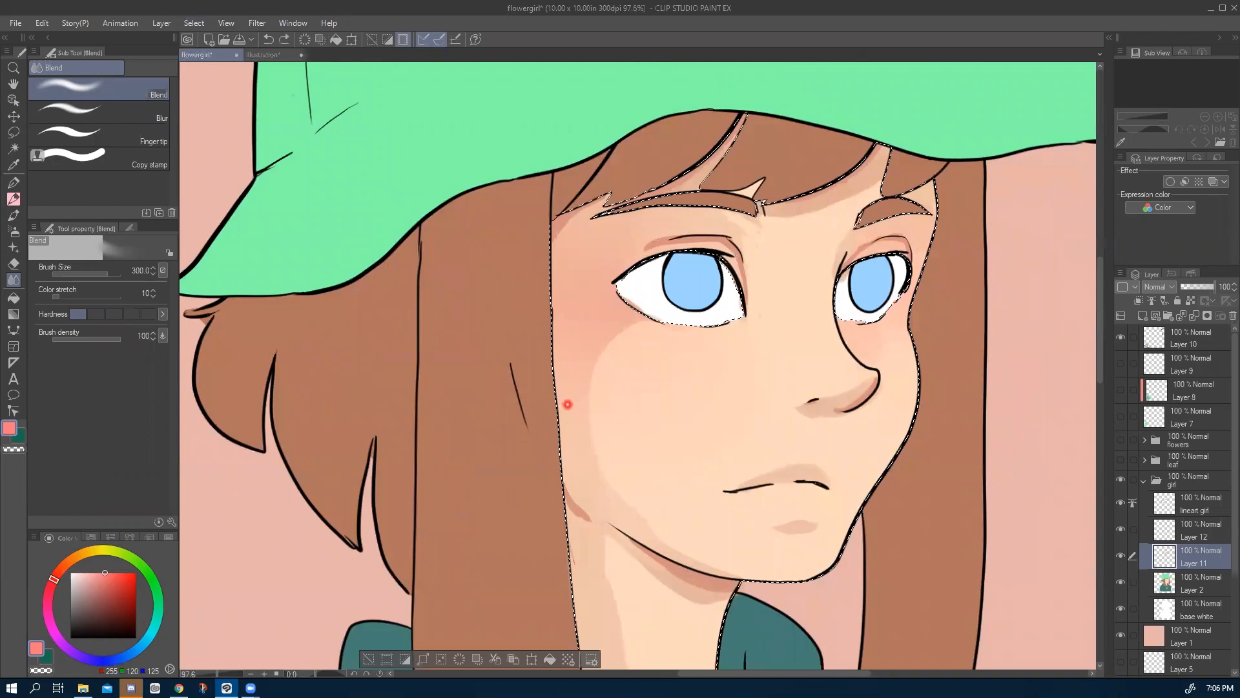
pyautogui.moveTo(640, 336)
pyautogui.mouseDown()
pyautogui.moveTo(609, 283)
pyautogui.moveTo(653, 315)
pyautogui.moveTo(662, 303)
pyautogui.moveTo(760, 331)
pyautogui.moveTo(853, 302)
pyautogui.mouseUp()
pyautogui.hotkey('ctrl', 'd')
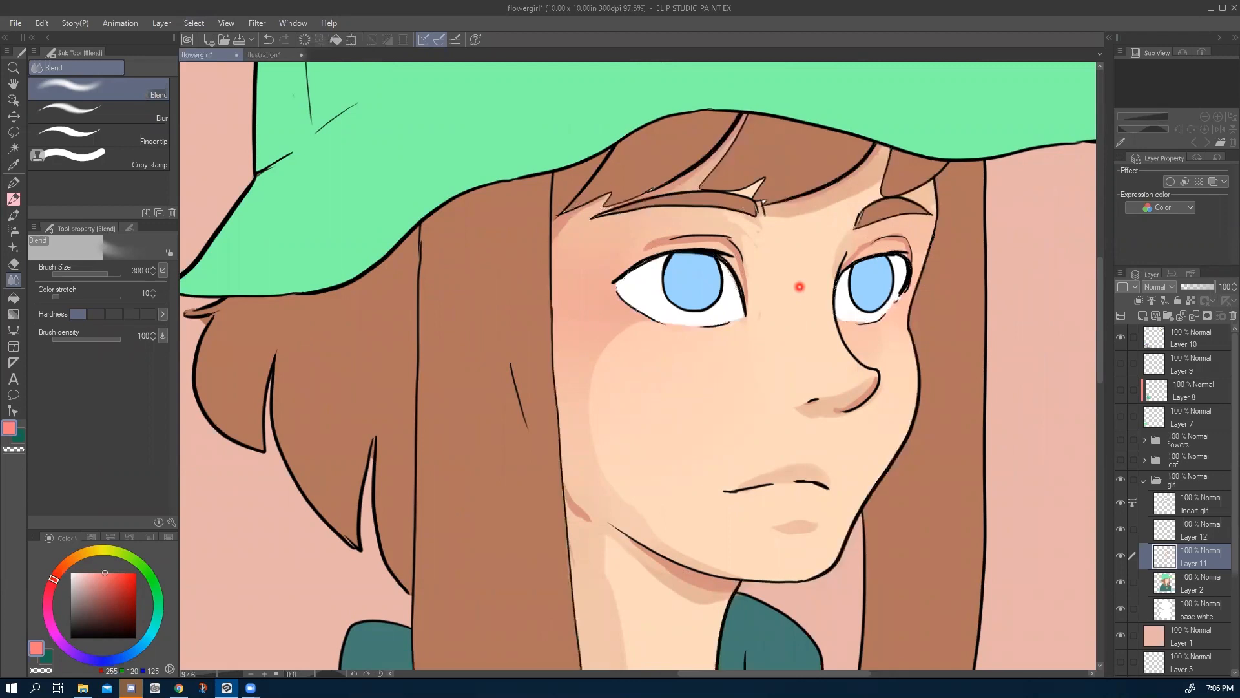
# Try to auto-select the white of the near eye while Layer 11 is active.
pyautogui.click(1122, 557)
pyautogui.click(1121, 557)
pyautogui.press('i')
pyautogui.click(649, 305)
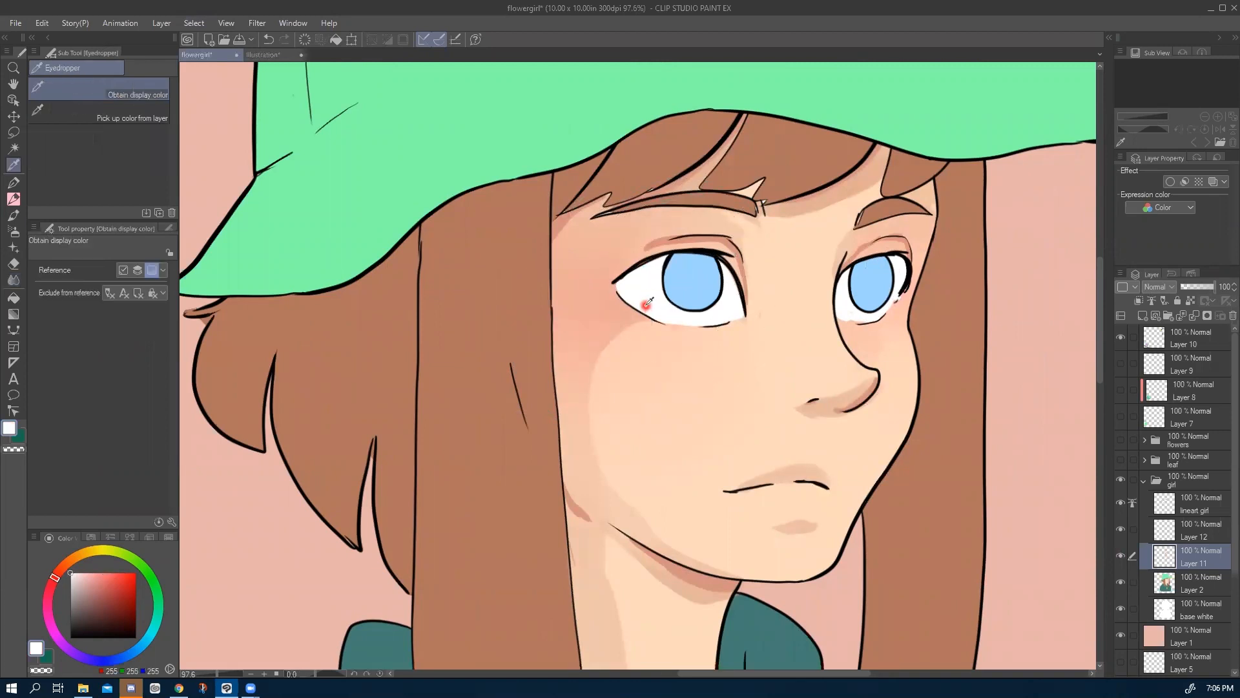
pyautogui.press('w')
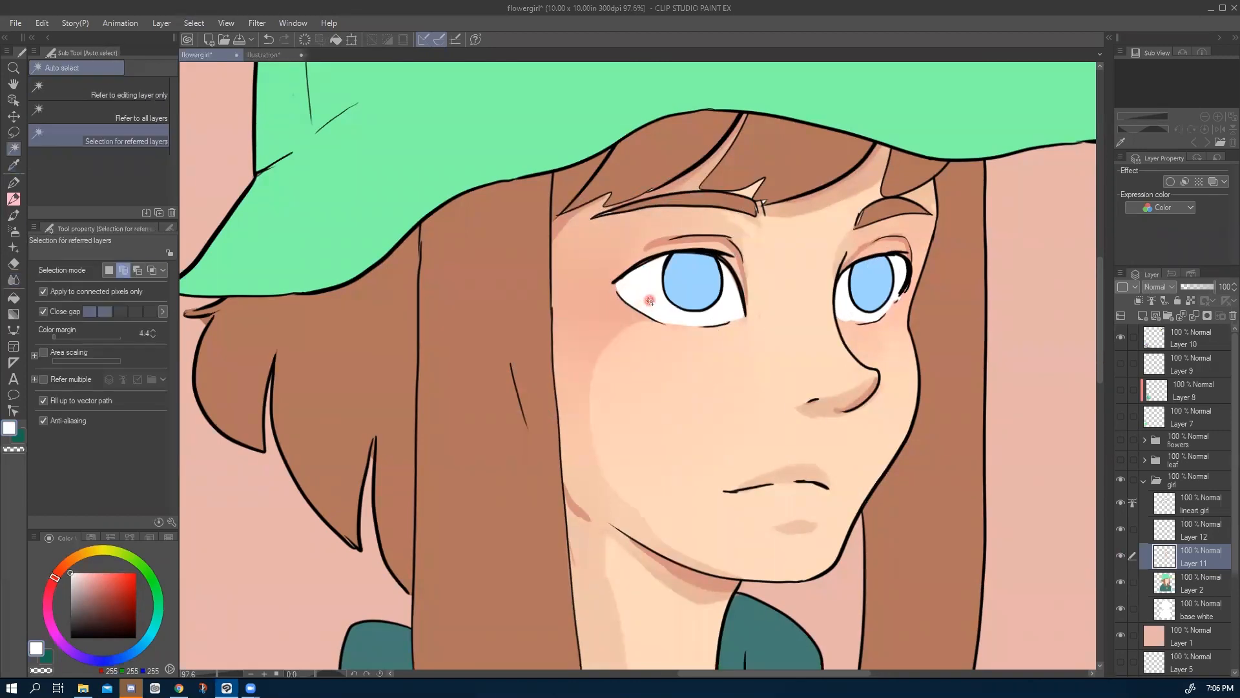
pyautogui.click(649, 302)
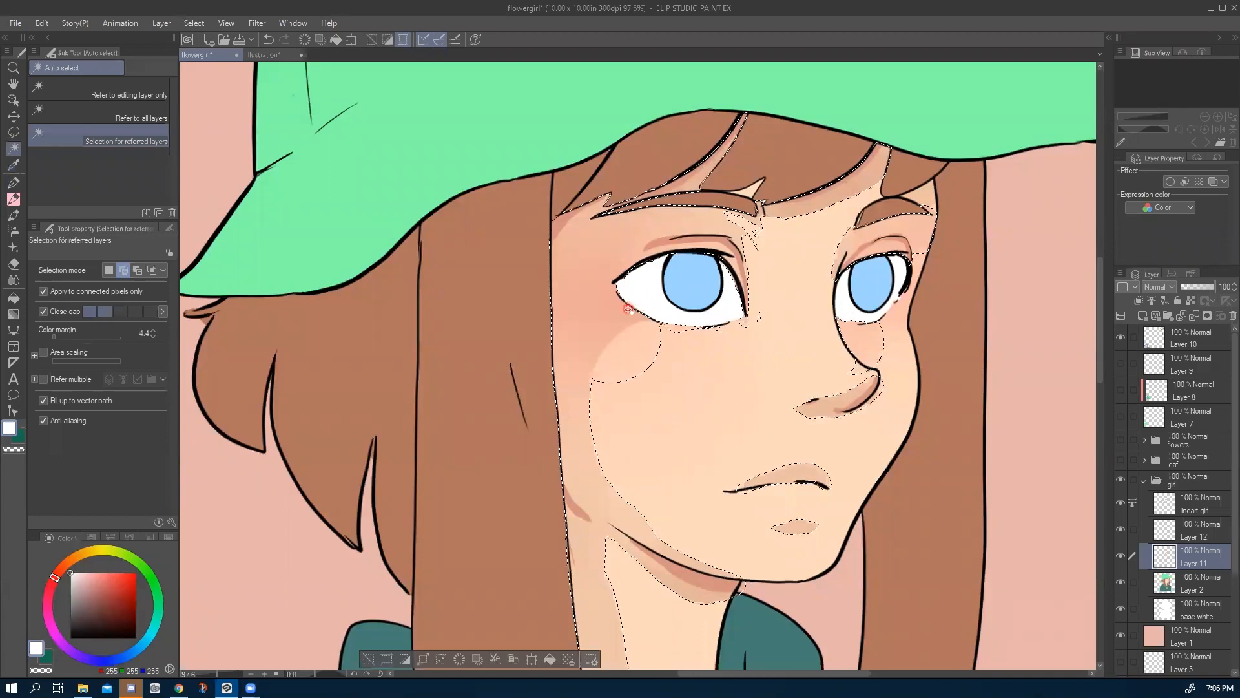
pyautogui.hotkey('ctrl', 'z')
# Auto-select the whites of both eyes on Layer 2.
pyautogui.click(1192, 589)
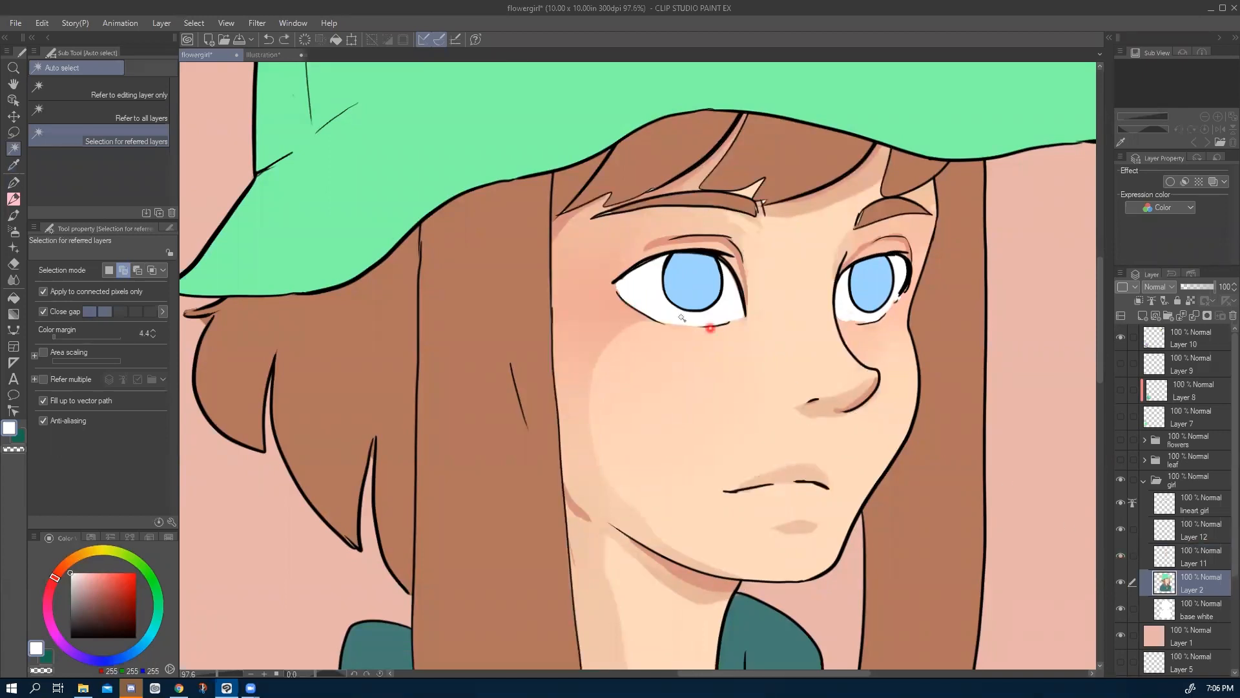
pyautogui.click(660, 316)
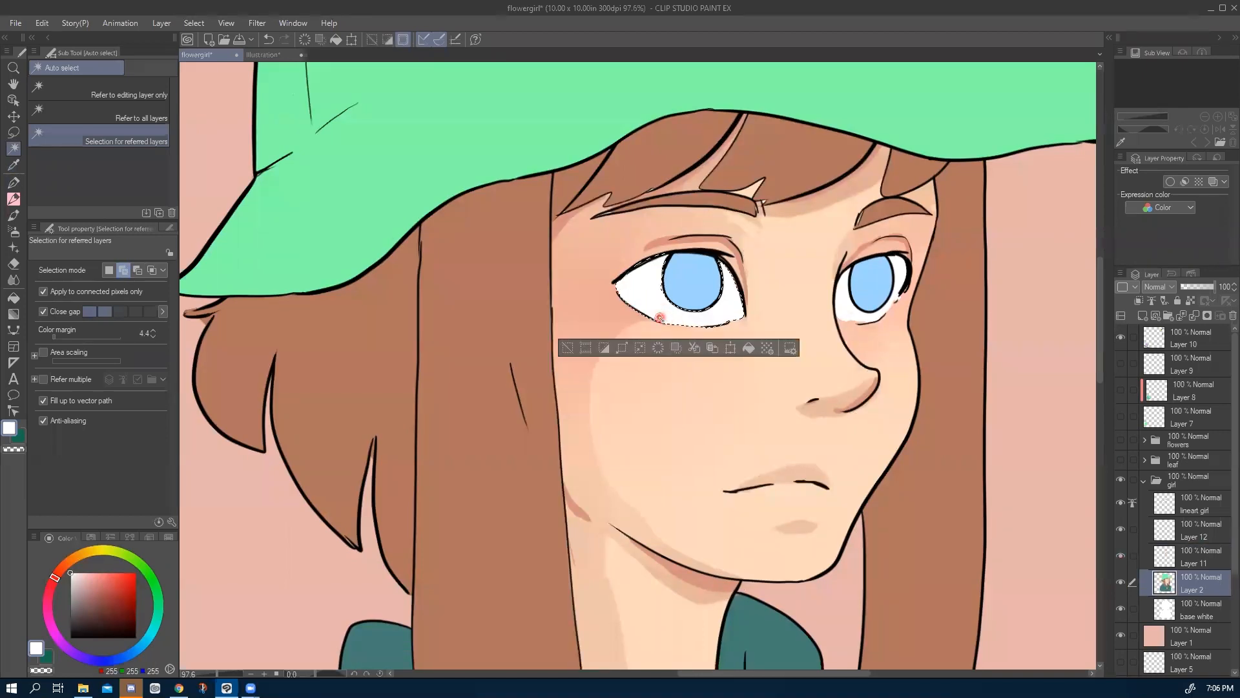
pyautogui.click(839, 310)
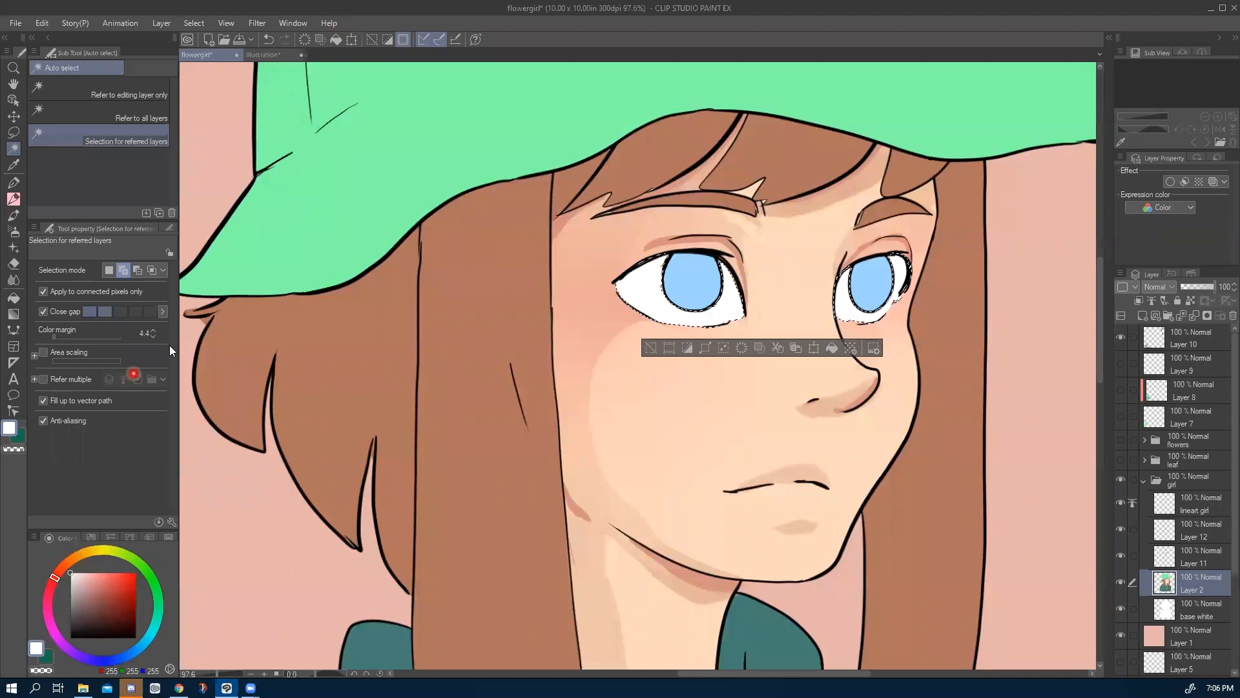
# Rename Layer 11 as "shading" and check its contents by hiding and showing it.
pyautogui.click(1175, 564)
pyautogui.click(1120, 556)
pyautogui.click(1120, 556)
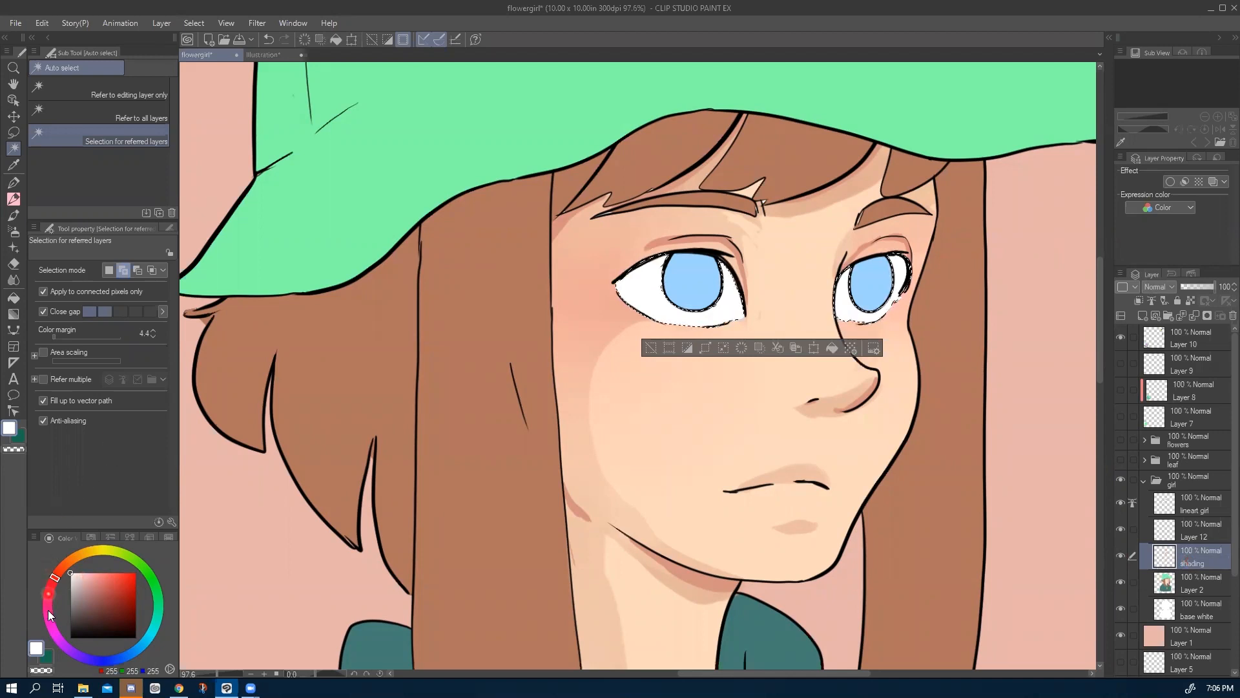
# Sample the iris blue and darken it to RGB 103, 147, 207 for the Dense watercolor brush.
pyautogui.click(132, 651)
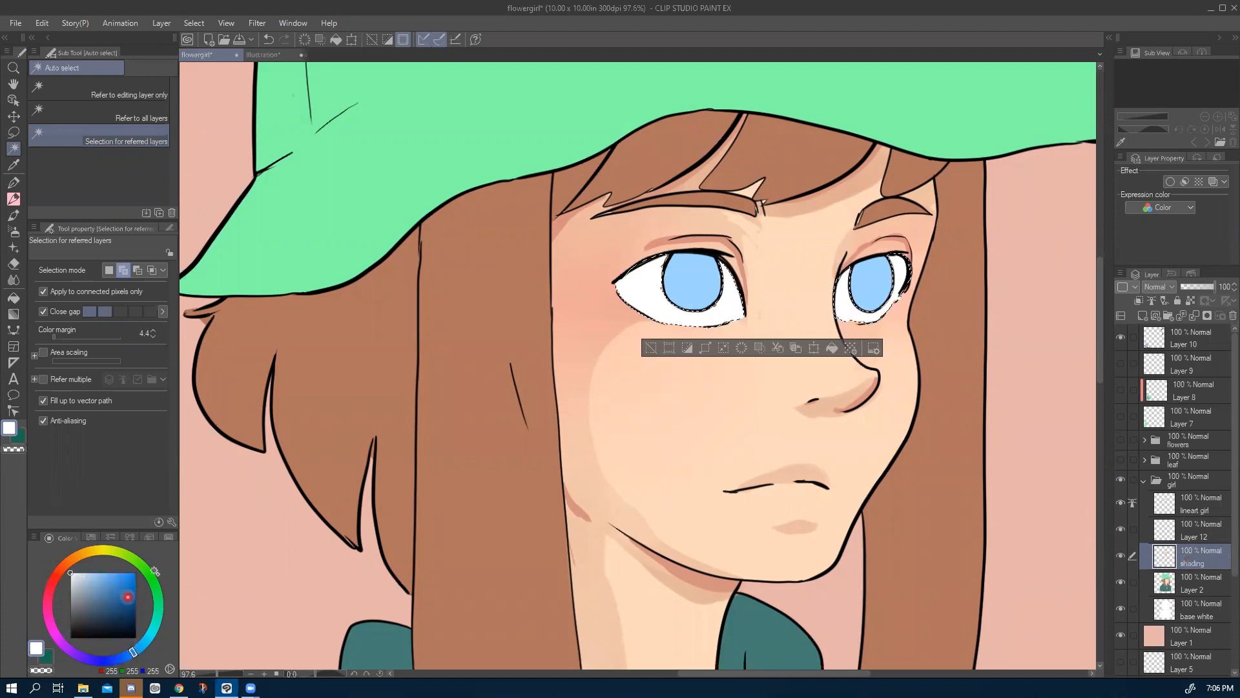
pyautogui.press('i')
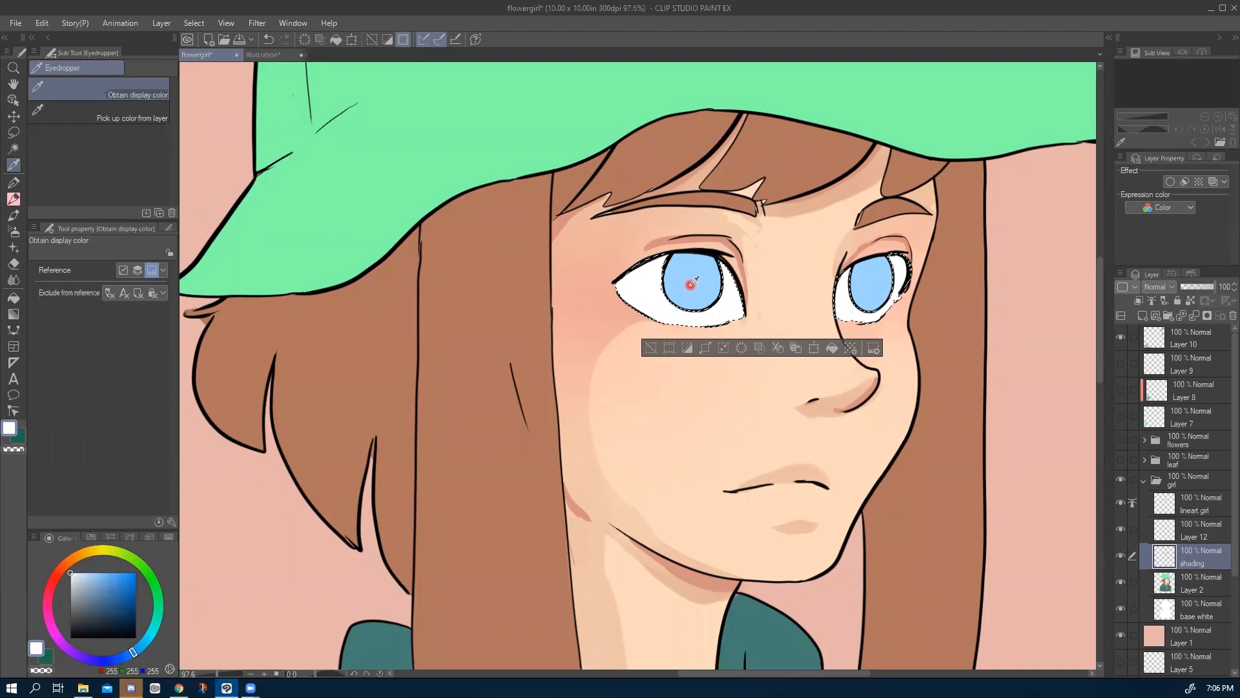
pyautogui.click(693, 285)
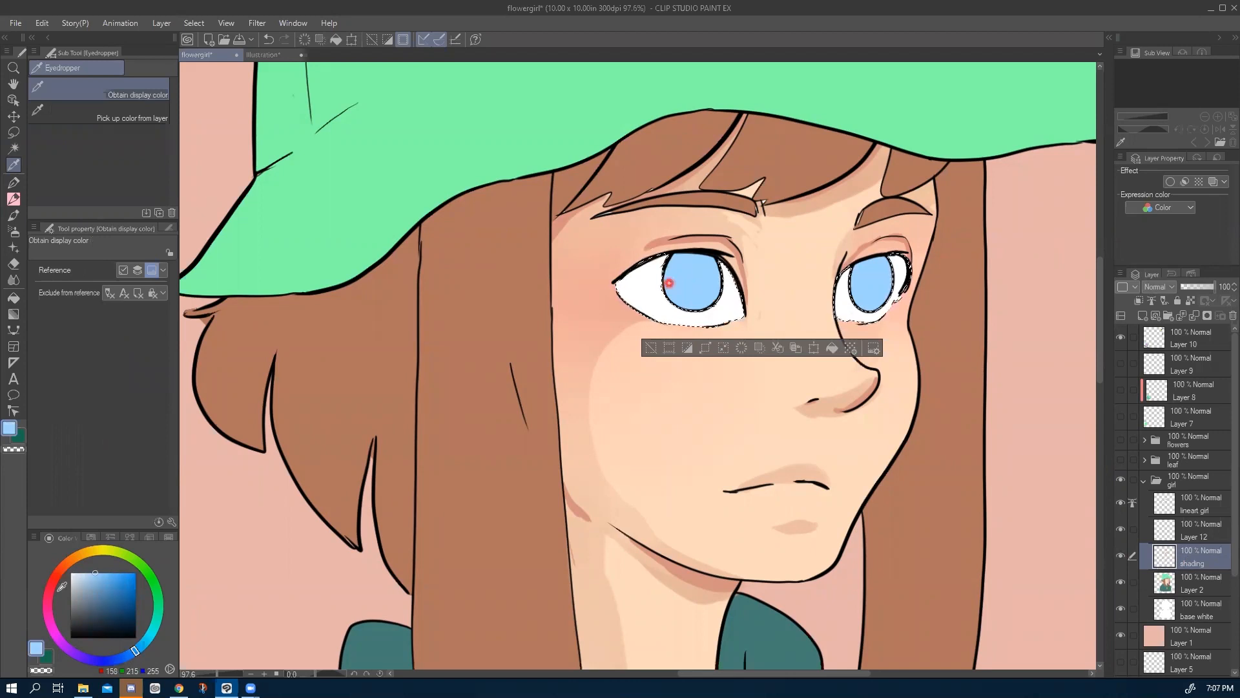
pyautogui.press('b')
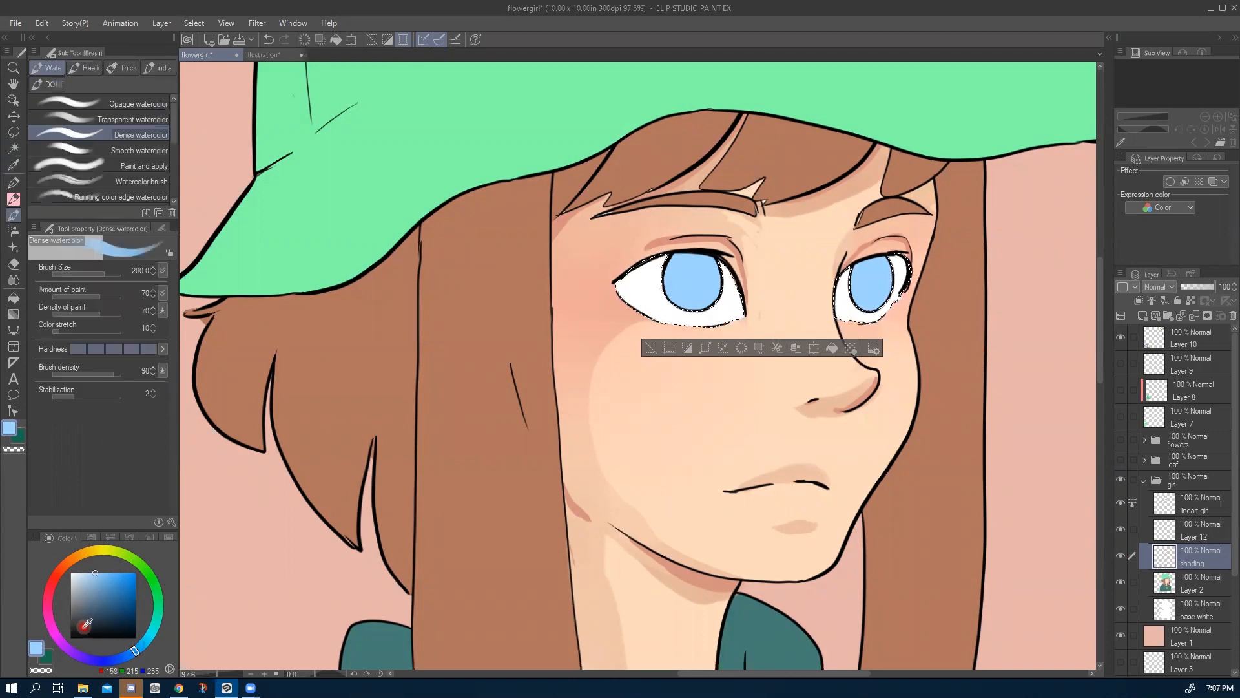
pyautogui.click(126, 655)
pyautogui.moveTo(105, 574); pyautogui.dragTo(106, 580)
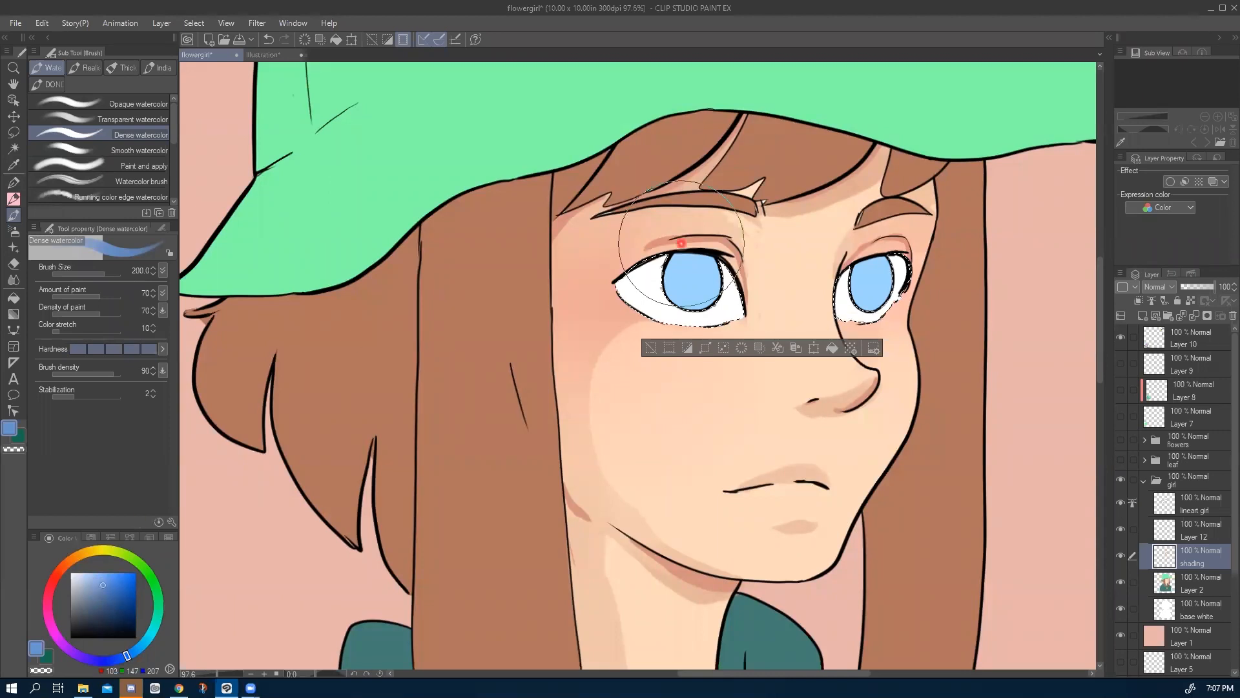
# Sample the eye white, mix a warm grey of RGB 222, 214, 207 and try a shadow in the near eye's inner corner.
pyautogui.press('i')
pyautogui.click(644, 276)
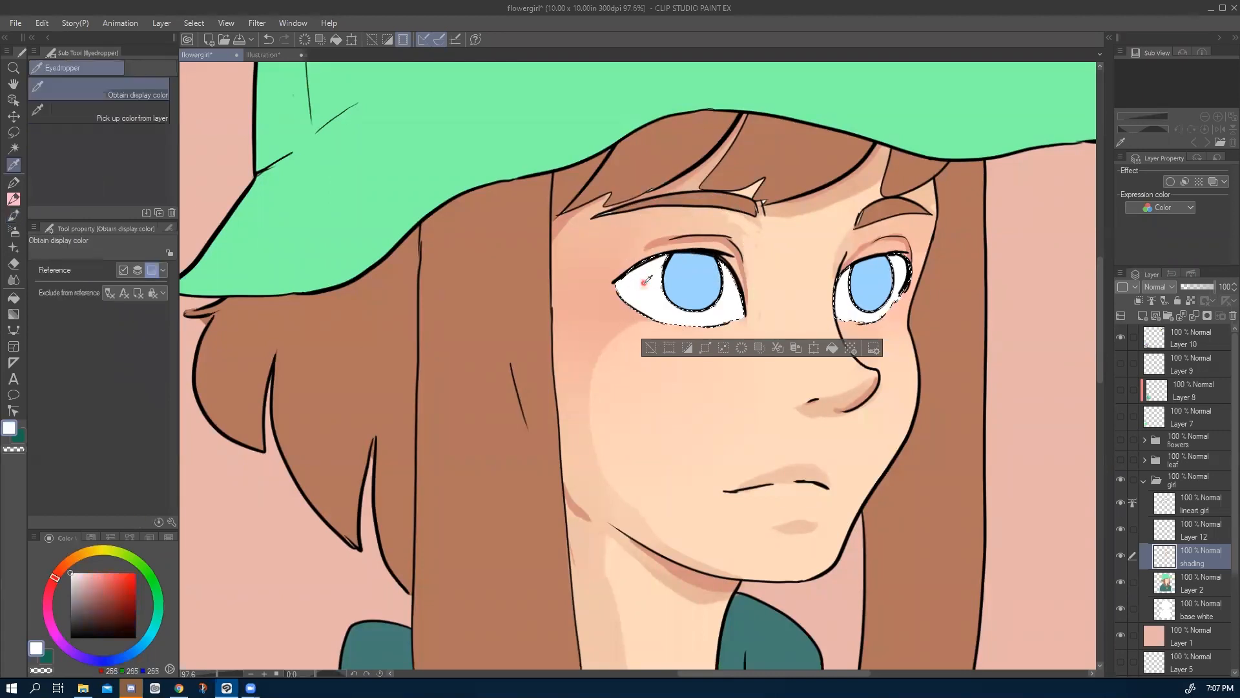
pyautogui.click(74, 573)
pyautogui.click(74, 581)
pyautogui.click(74, 559)
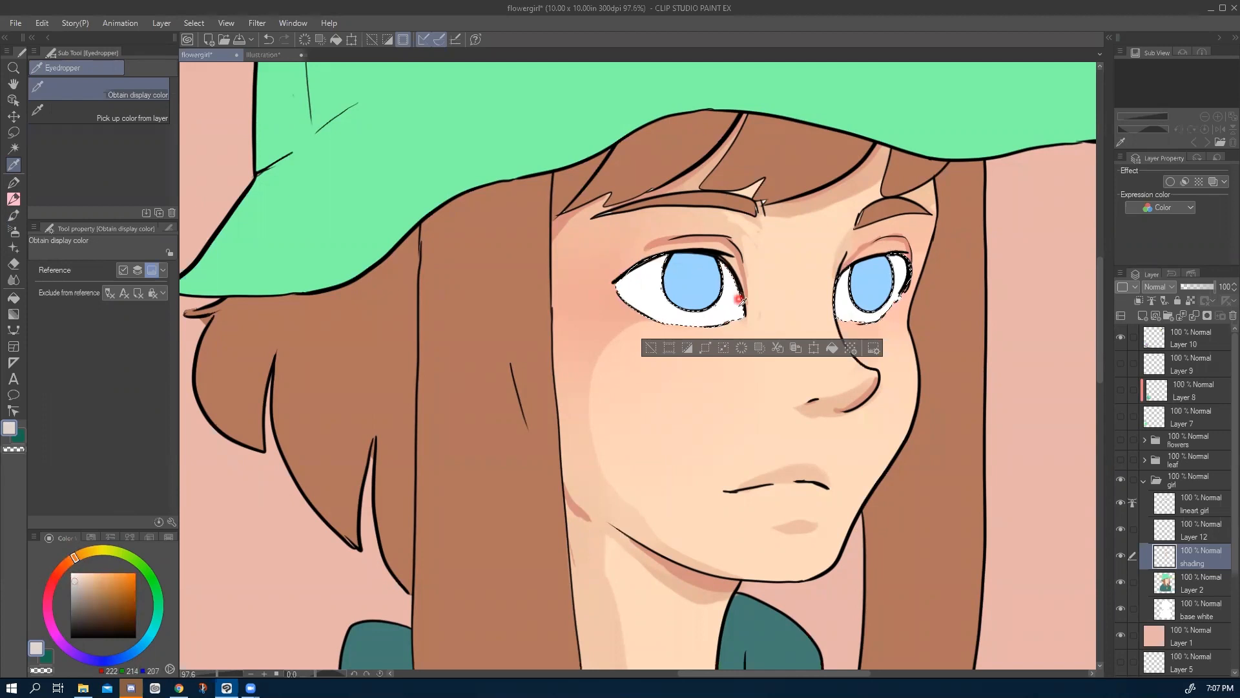
pyautogui.press('b')
pyautogui.moveTo(735, 302); pyautogui.dragTo(717, 266)
pyautogui.hotkey('ctrl', 'z')
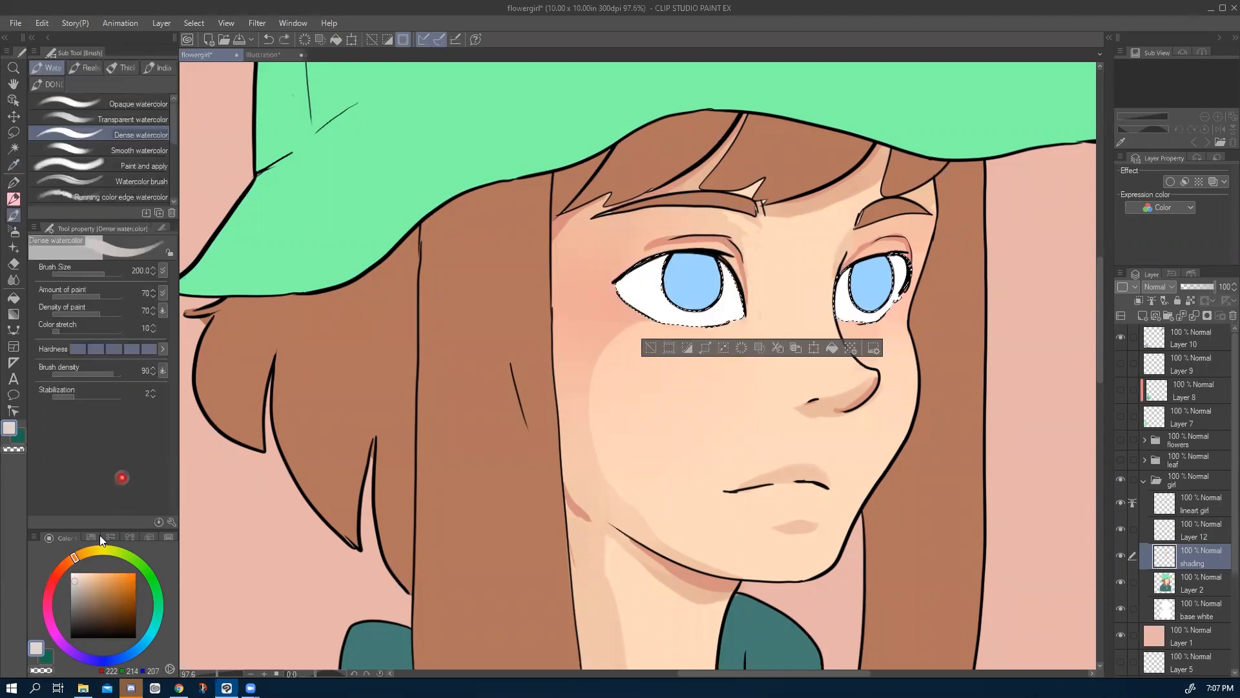
# Lighten the grey to RGB 239, 230, 221 and try the inner-corner shadow on the near eye again.
pyautogui.click(77, 574)
pyautogui.click(75, 576)
pyautogui.moveTo(736, 302); pyautogui.dragTo(715, 261)
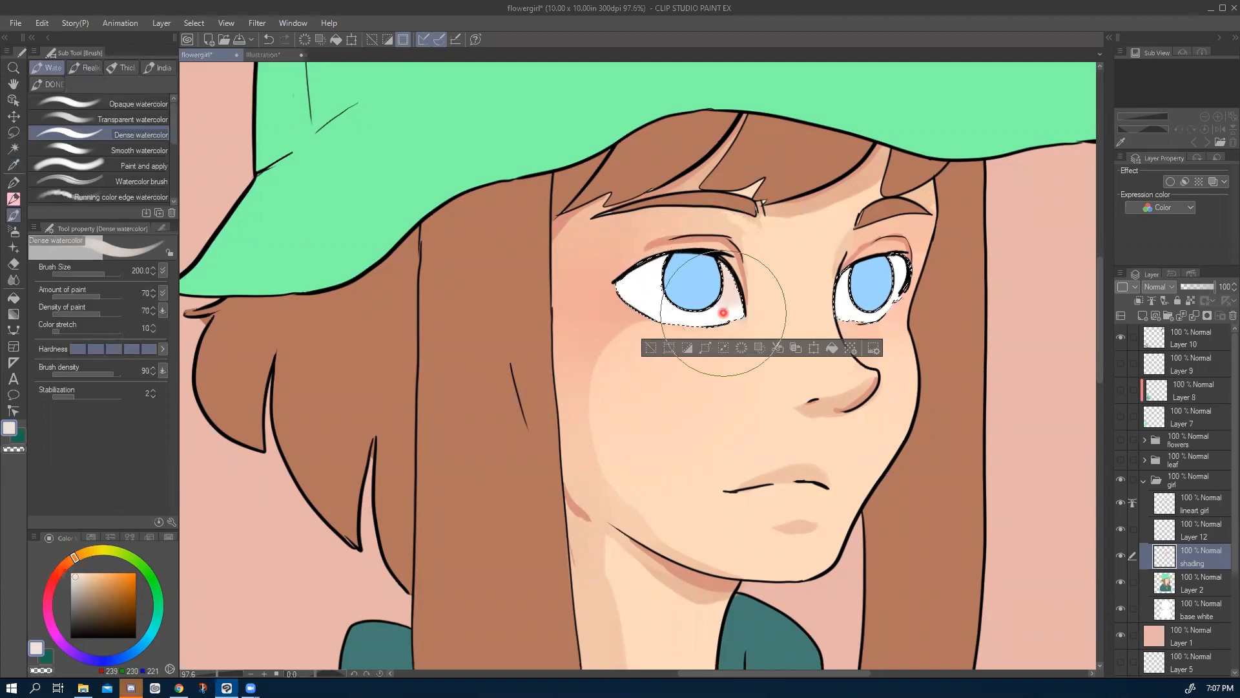
# Reduce the Dense watercolor brush size to 25.
pyautogui.press('[')
pyautogui.press('[')
pyautogui.press('[')
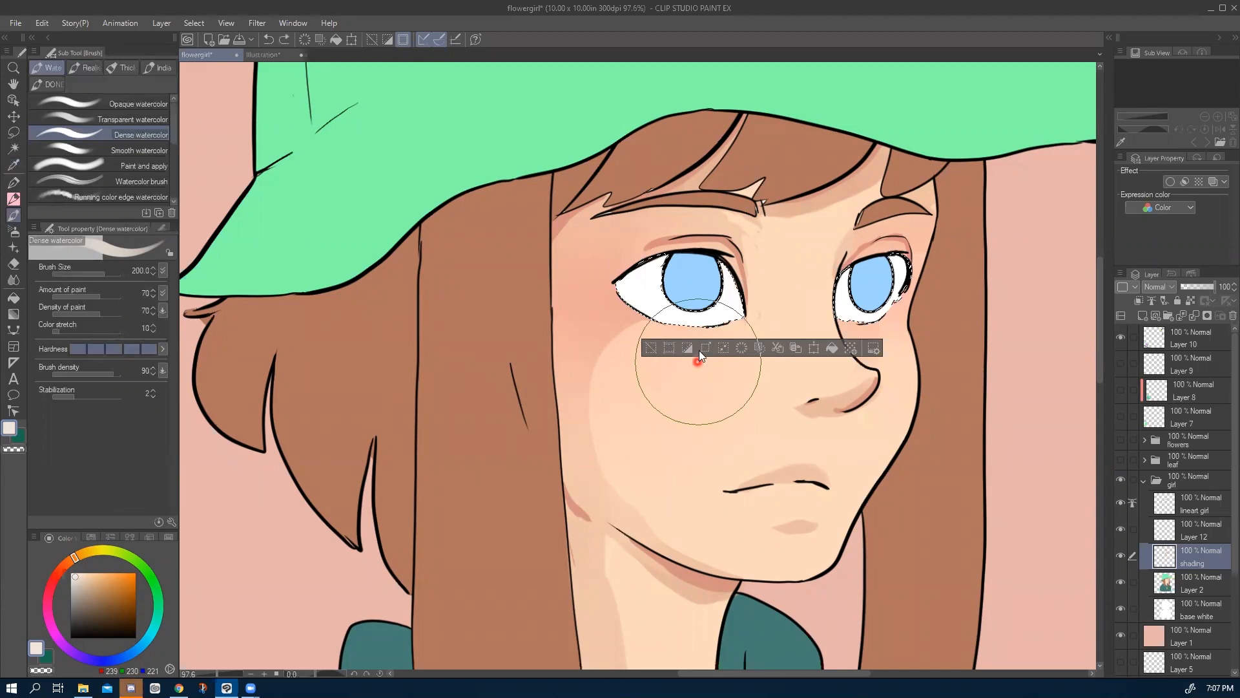
pyautogui.press('[')
pyautogui.press('[')
pyautogui.press('[')
pyautogui.press('[')
pyautogui.press('[')
pyautogui.press('[')
pyautogui.press('[')
pyautogui.press('[')
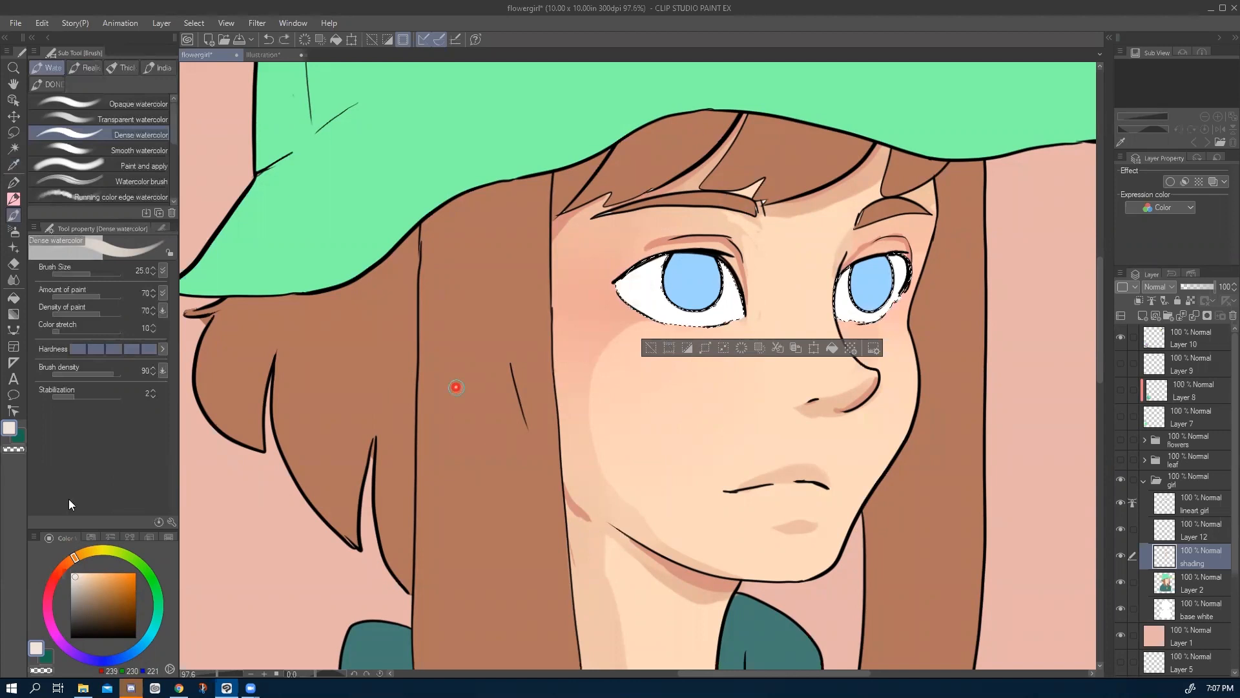
# Mix a pale blue of RGB 203, 223, 255 and try a shadow at the near eye's outer corner.
pyautogui.click(127, 657)
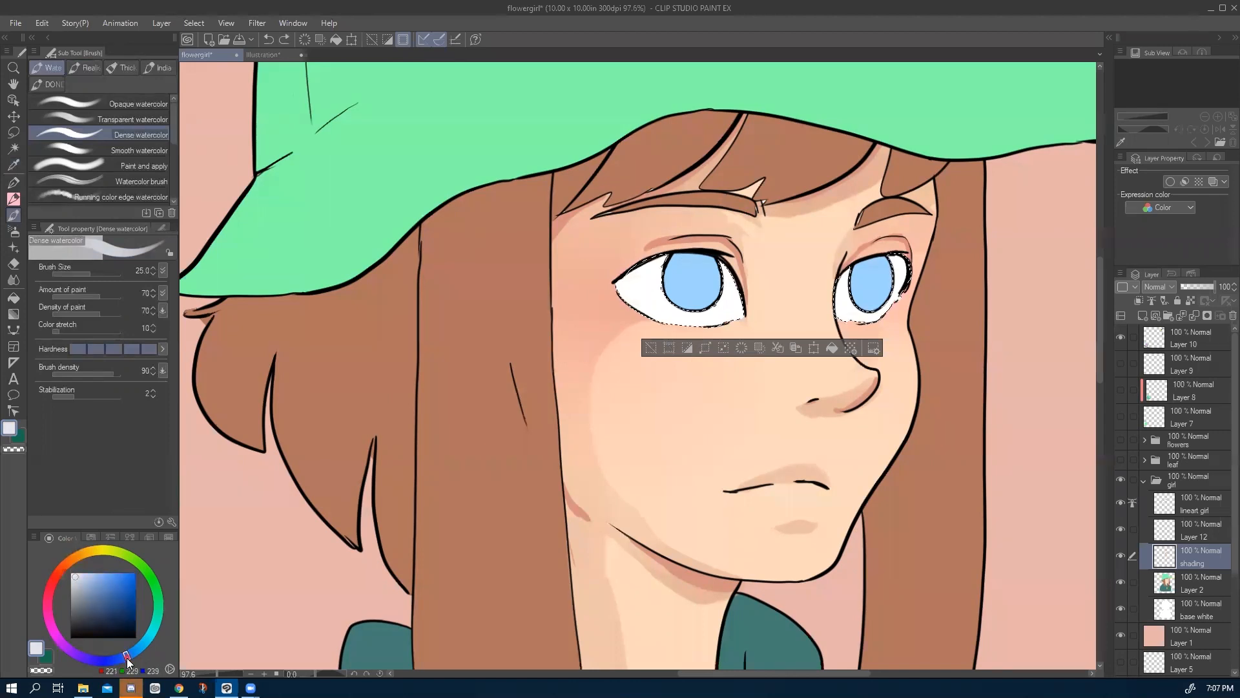
pyautogui.click(83, 573)
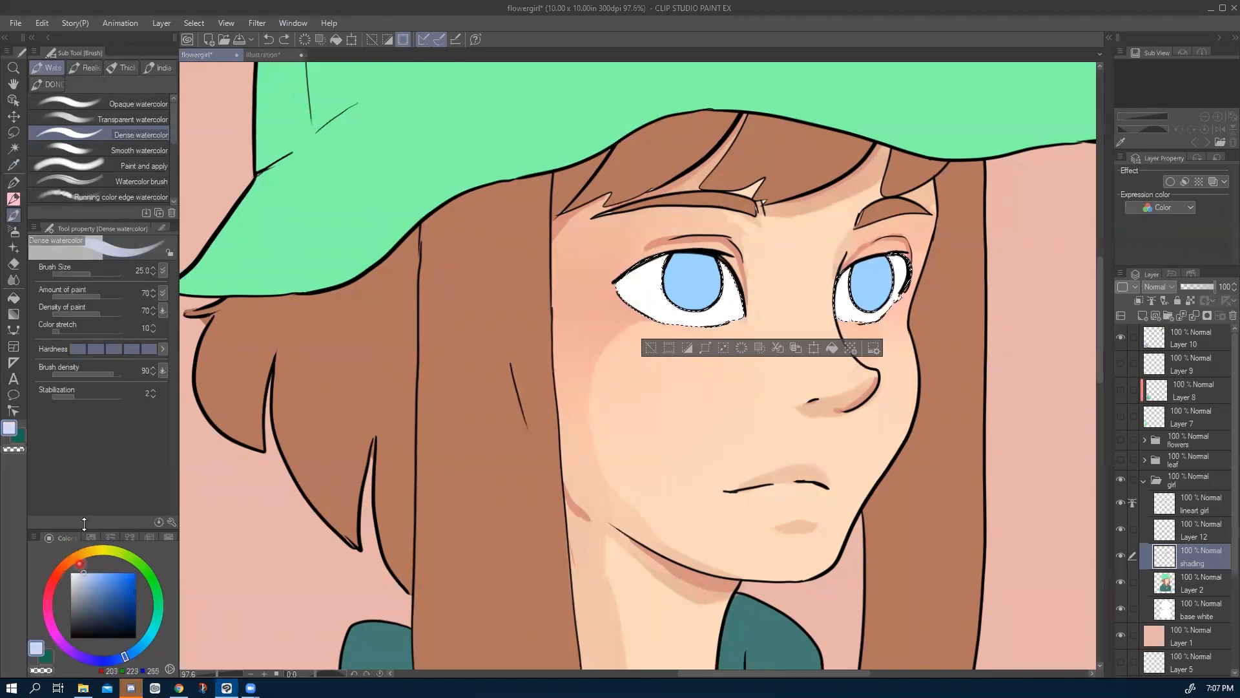
pyautogui.moveTo(669, 267); pyautogui.dragTo(612, 287)
# Paint pale violet shadows of RGB 225, 203, 255 along the edges of both eye whites, and switch to the Soft airbrush.
pyautogui.click(77, 652)
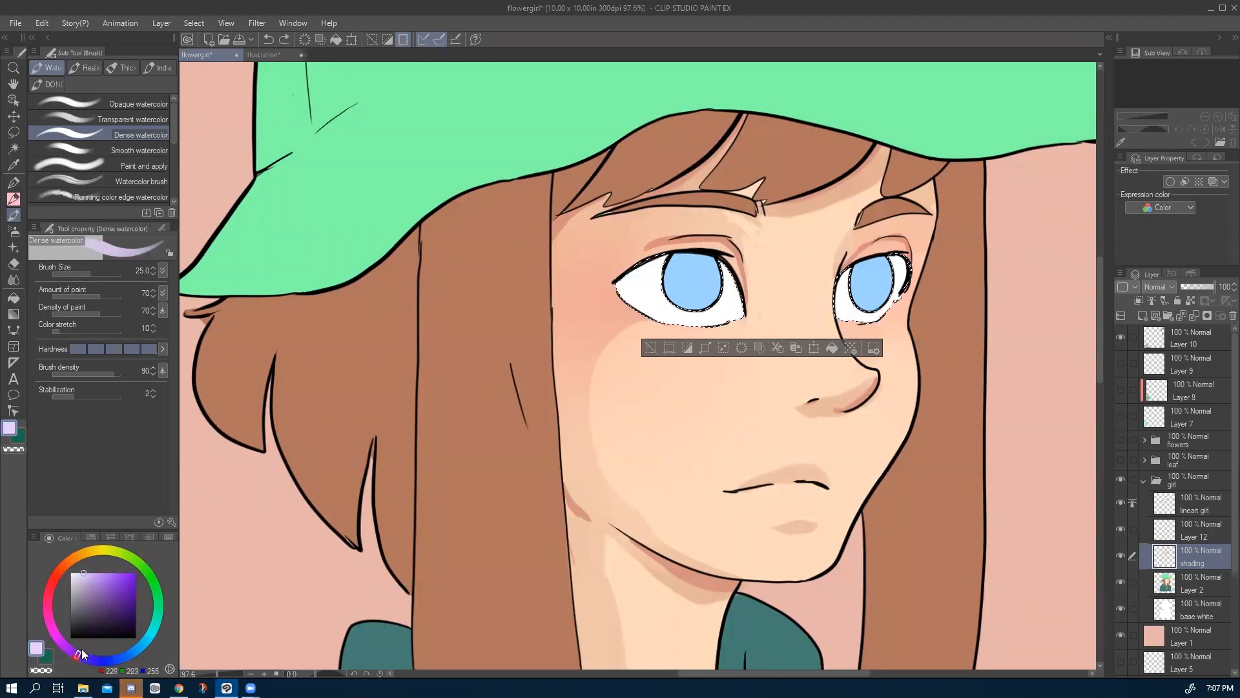
pyautogui.moveTo(638, 279); pyautogui.dragTo(631, 283)
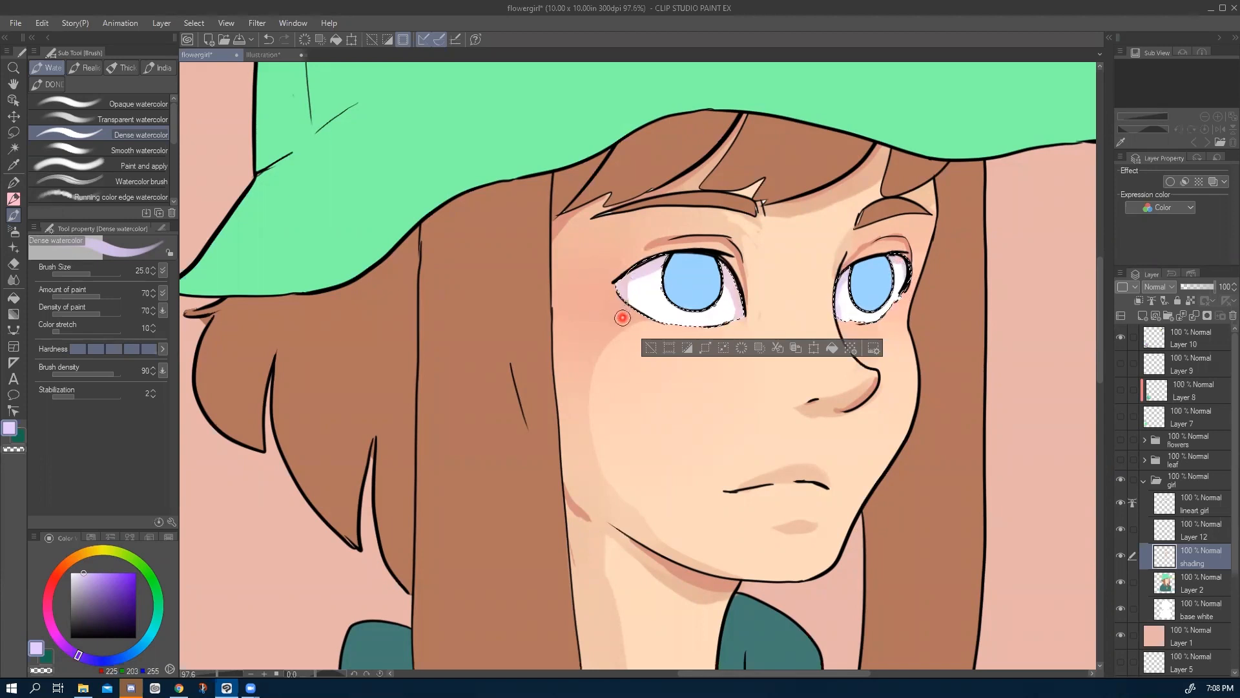
pyautogui.press('b')
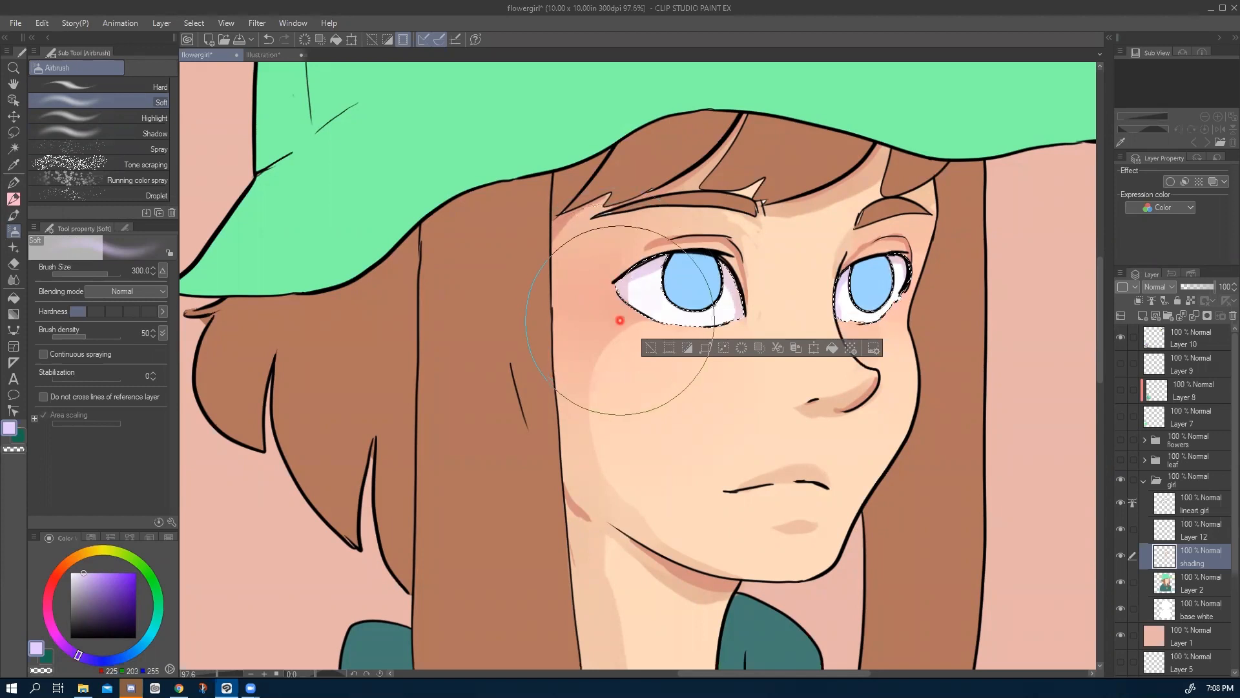
# Blend the violet shadows on the eye whites, deepen them along the upper lids with RGB 219, 193, 252, and clear the selection.
pyautogui.press('j')
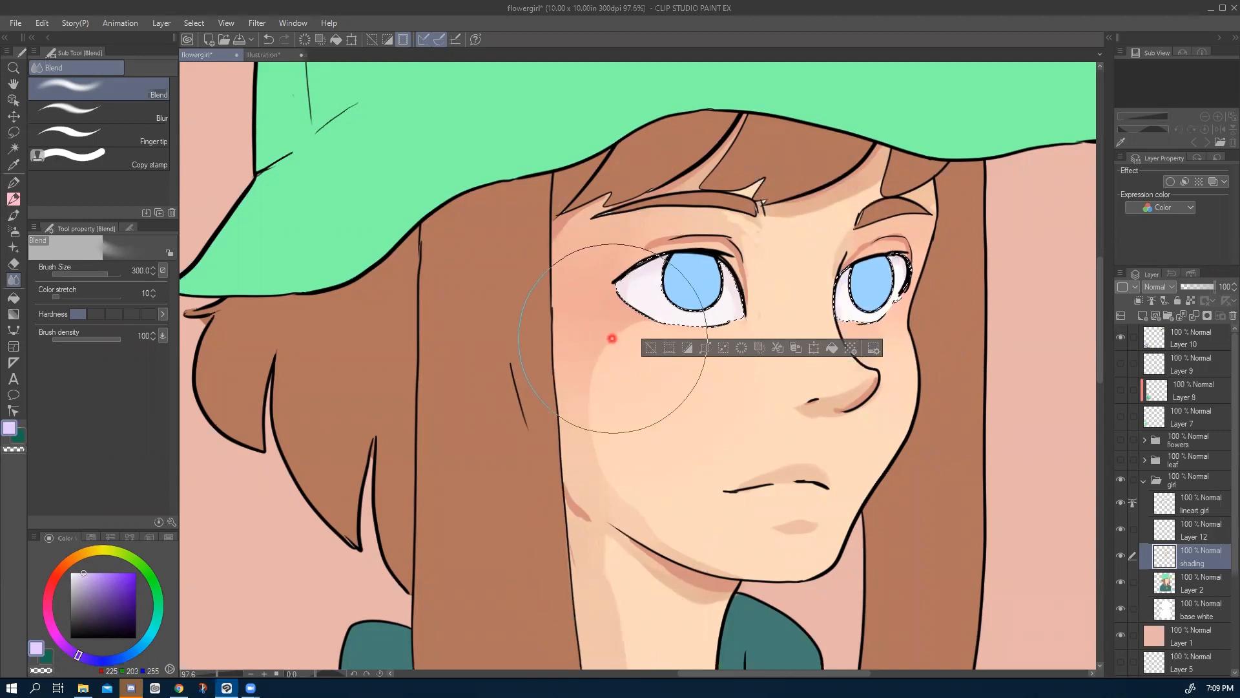
pyautogui.press('b')
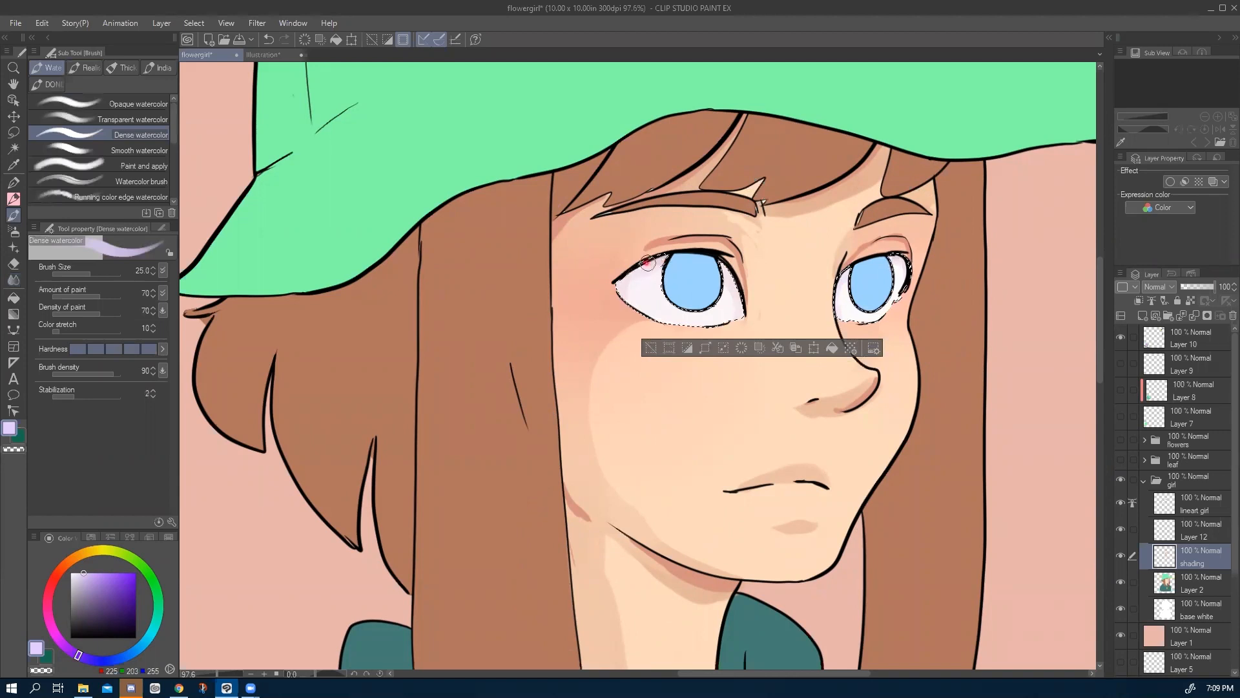
pyautogui.click(86, 573)
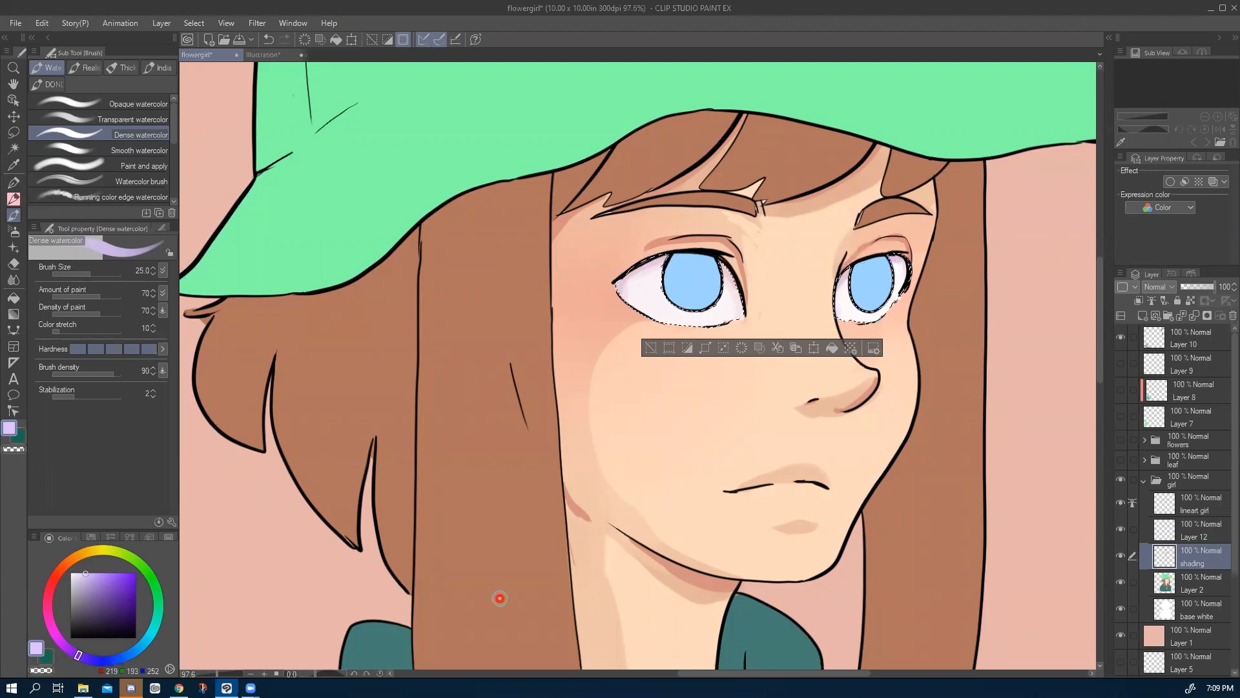
pyautogui.hotkey('ctrl', 'z')
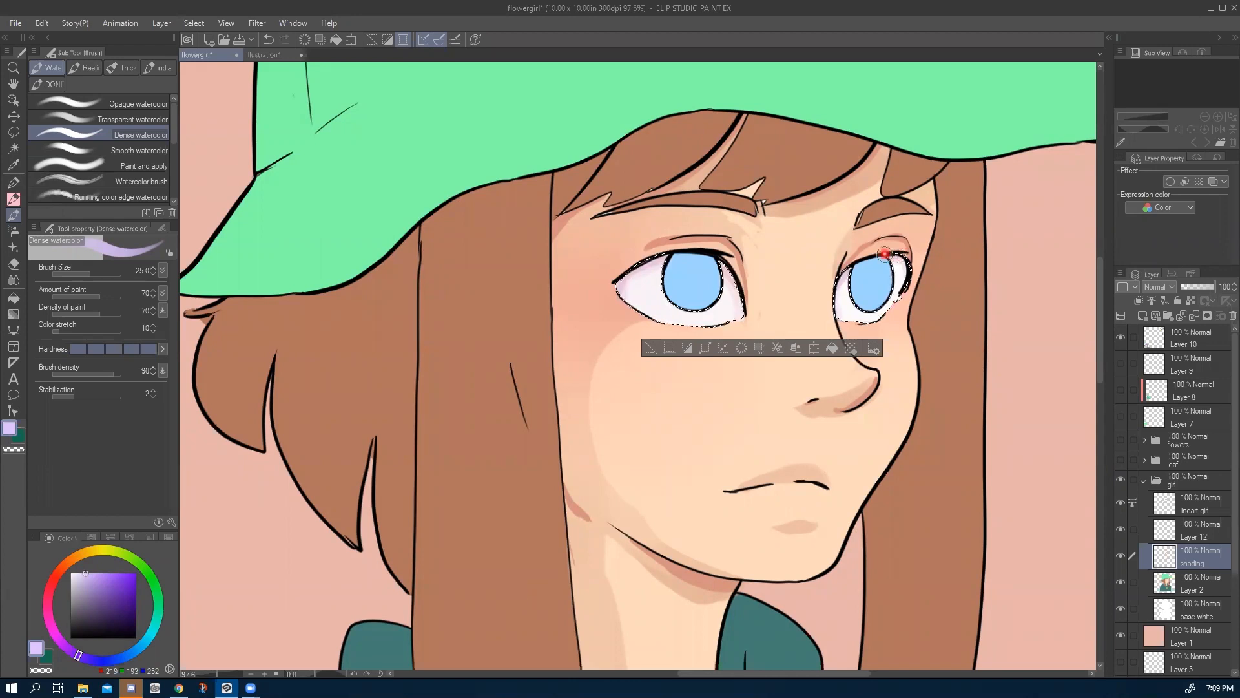
pyautogui.hotkey('ctrl', 'd')
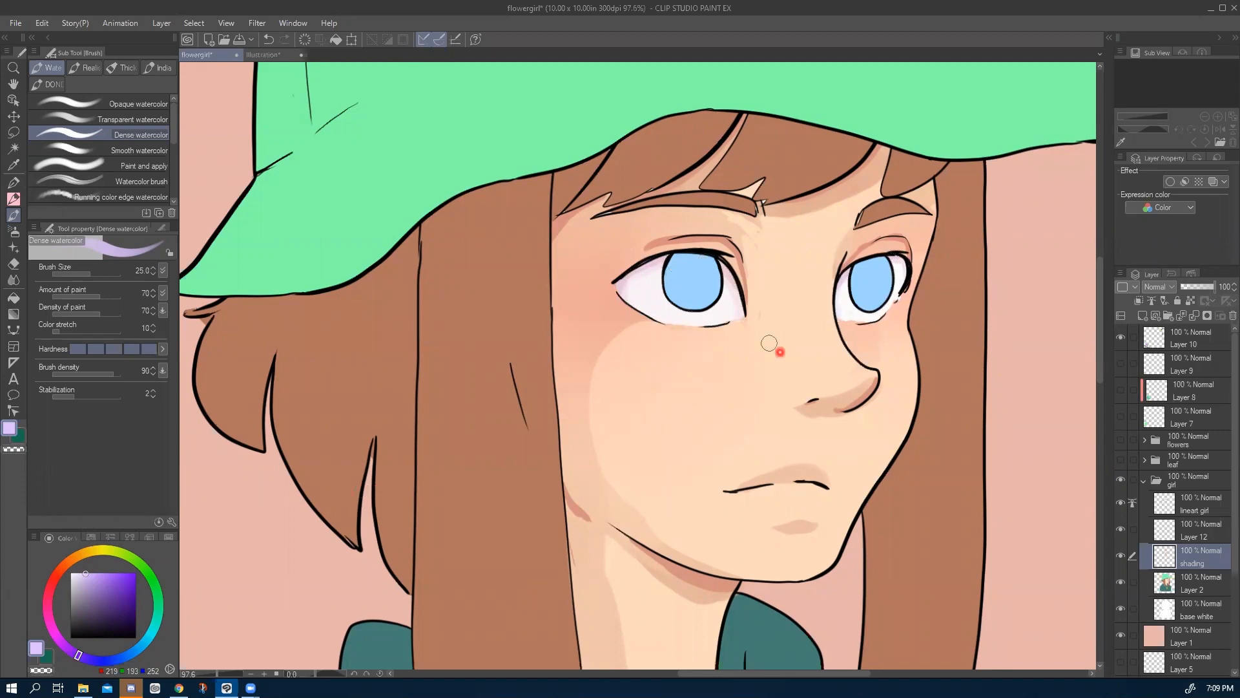
# Sample the iris blue of RGB 158, 215, 255 on Layer 2 and select both irises with Auto select.
pyautogui.click(1193, 589)
pyautogui.press('i')
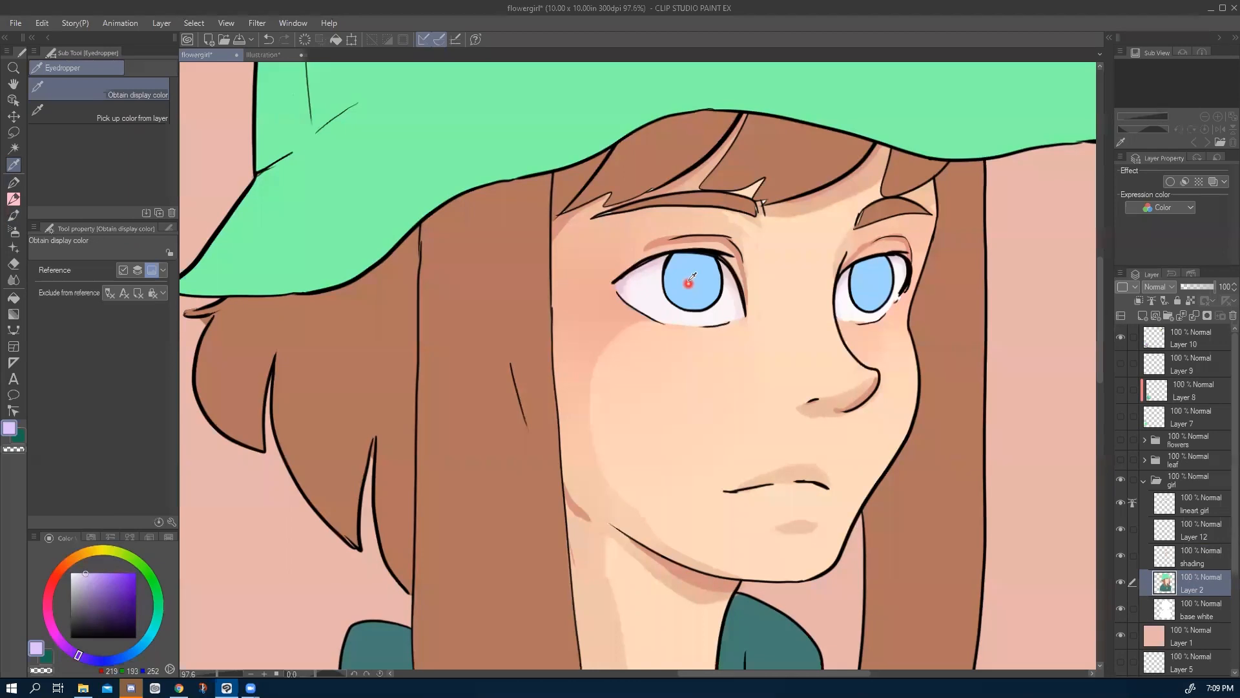
pyautogui.click(688, 280)
pyautogui.click(779, 281)
pyautogui.click(701, 289)
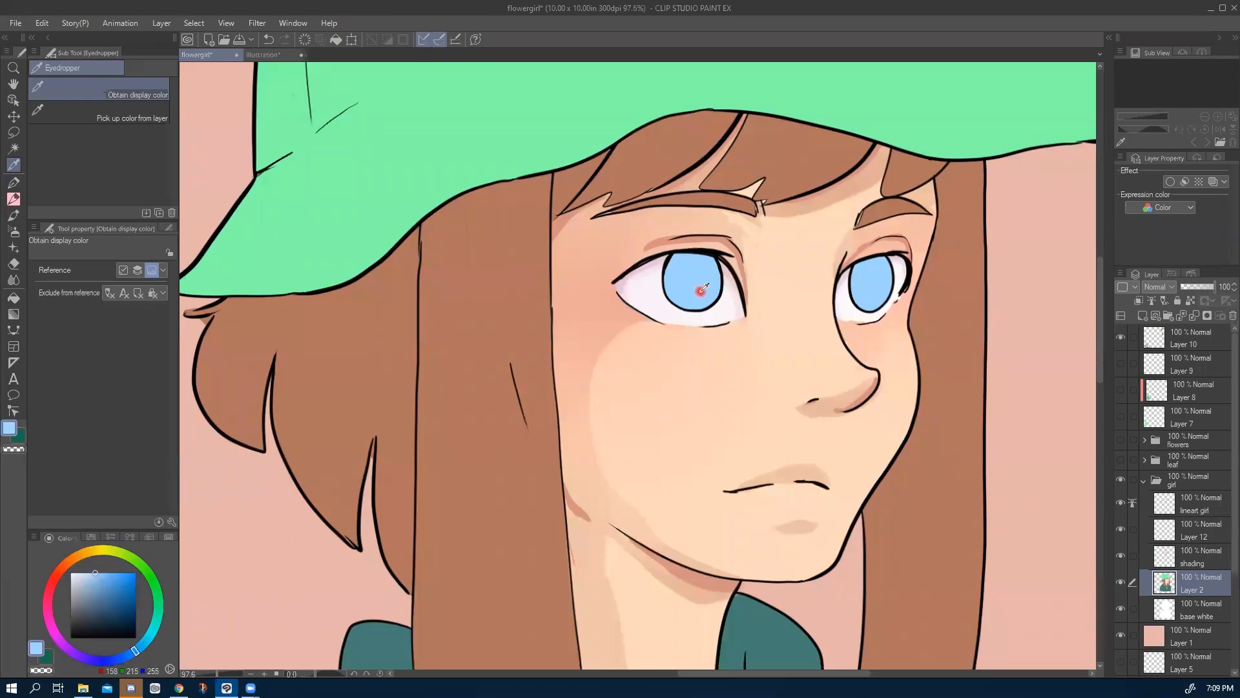
pyautogui.press('w')
pyautogui.click(691, 286)
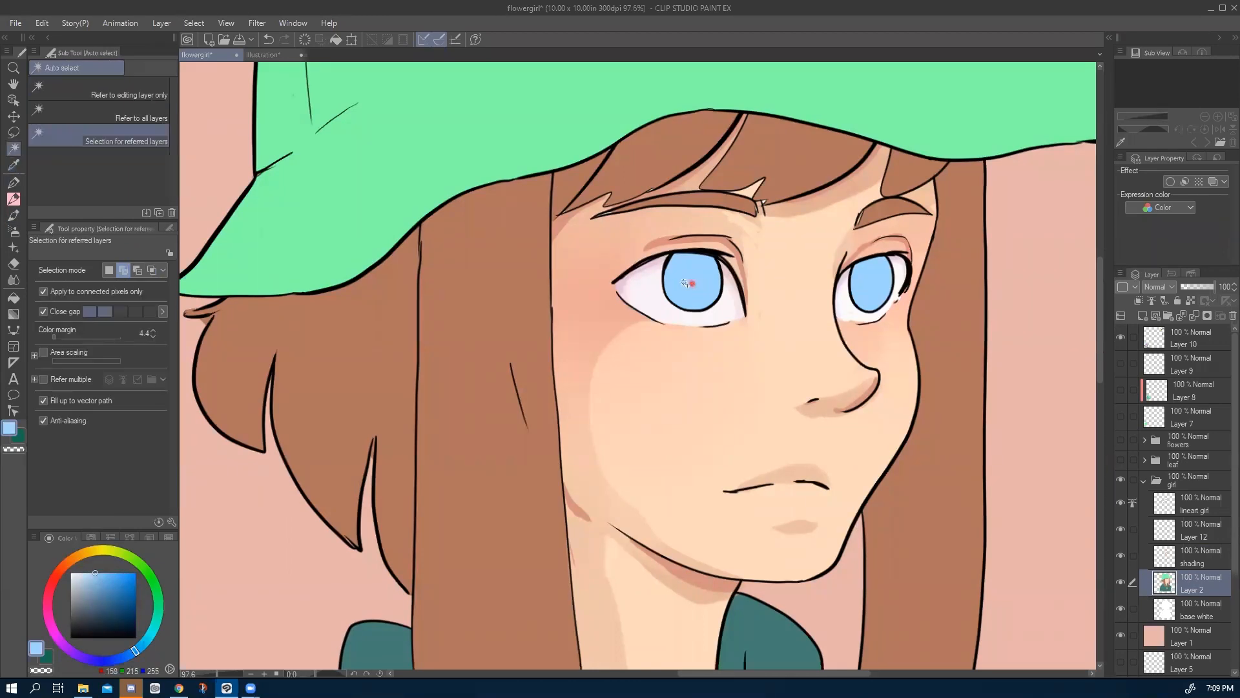
pyautogui.click(861, 302)
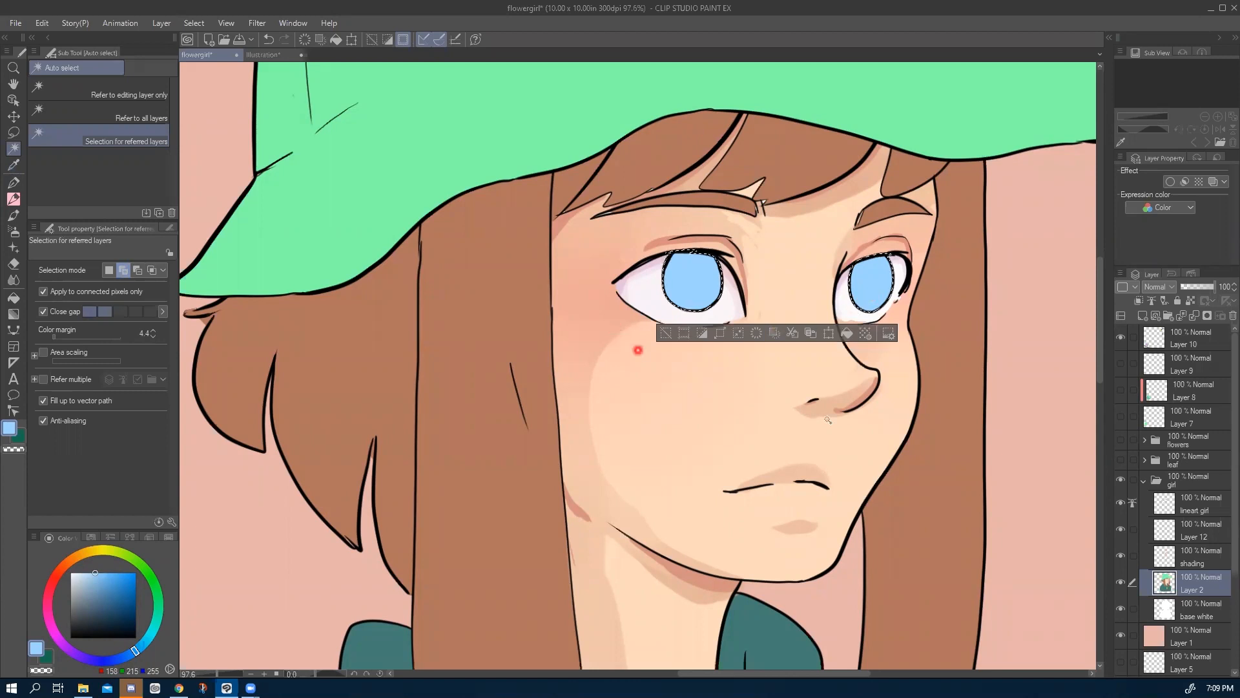
# On the shading layer, paint a mid-blue shadow of RGB 99, 139, 202 across the upper part of both irises using Dense watercolor.
pyautogui.click(1185, 559)
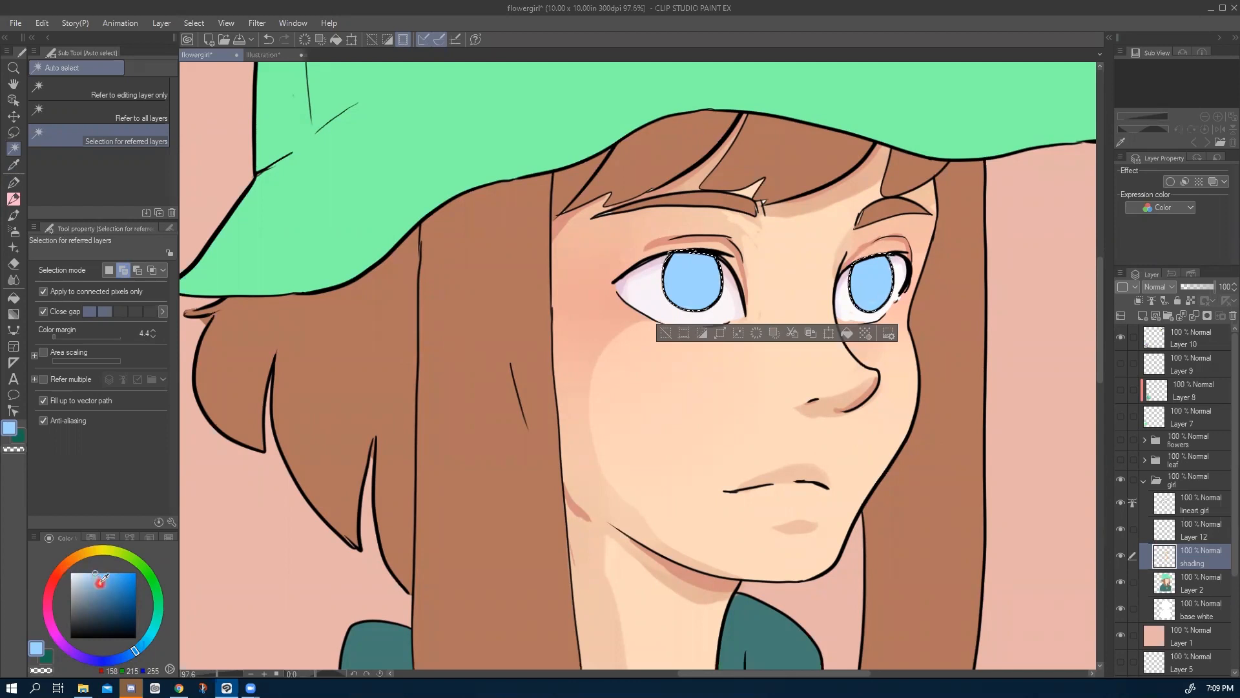
pyautogui.click(100, 583)
pyautogui.click(104, 582)
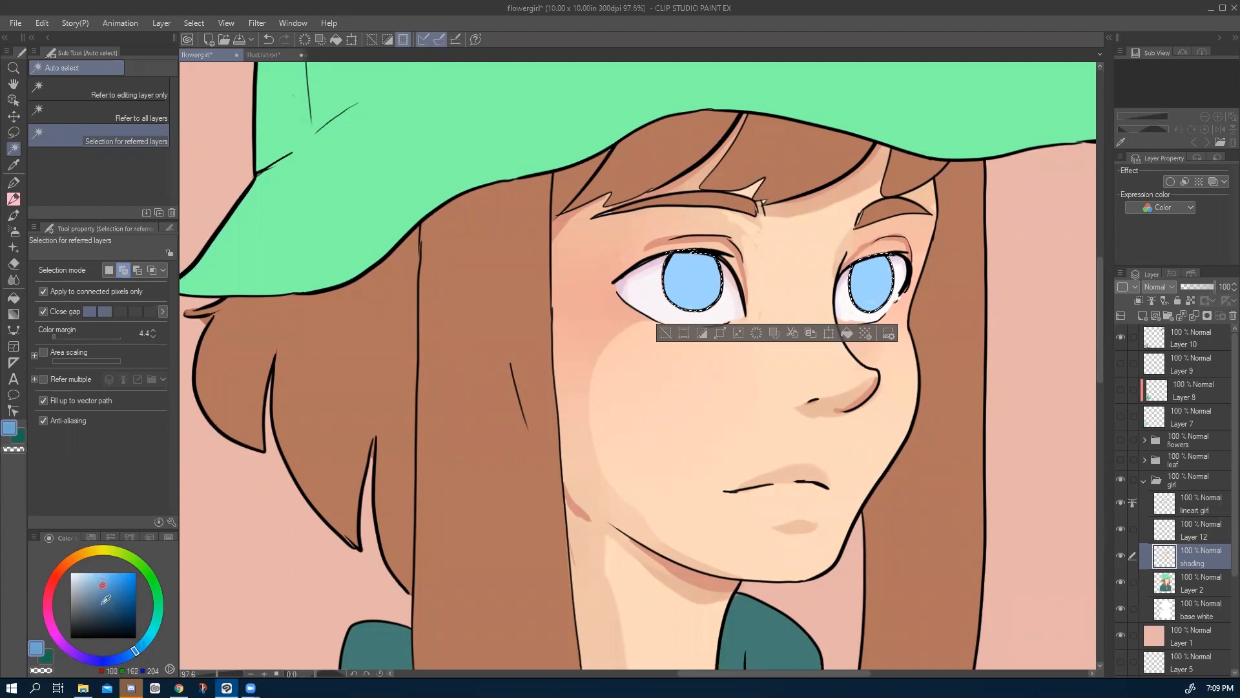
pyautogui.moveTo(132, 653); pyautogui.dragTo(125, 657)
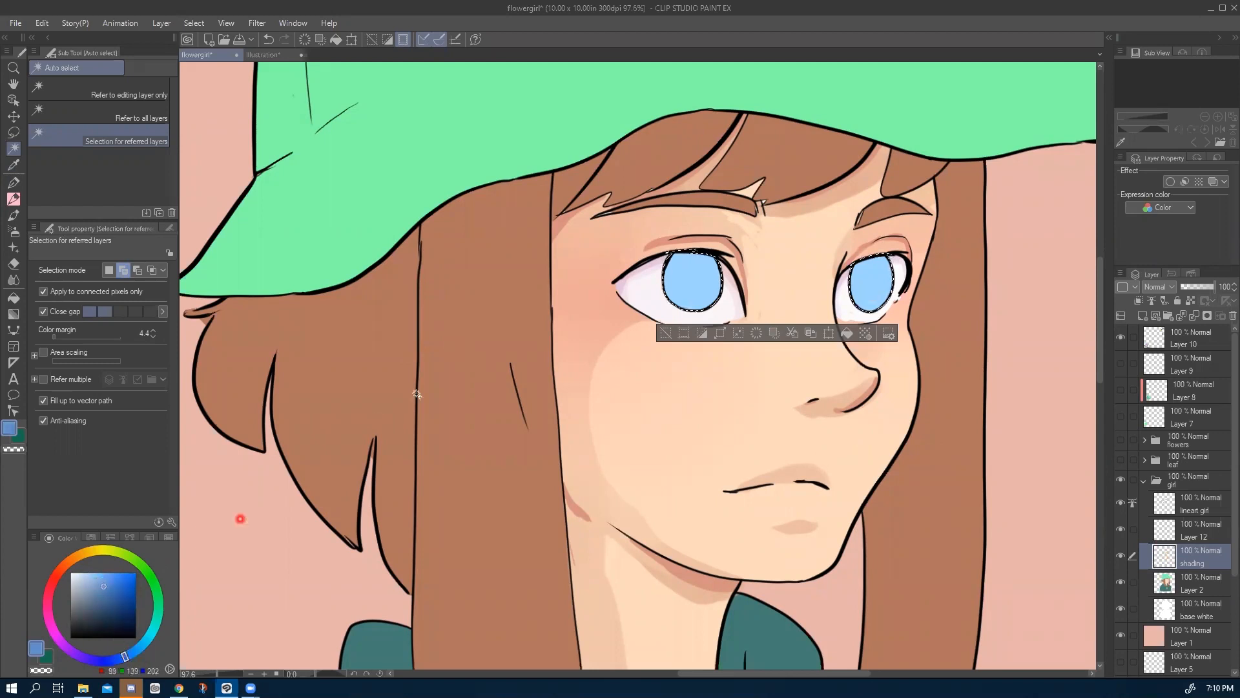
pyautogui.press('b')
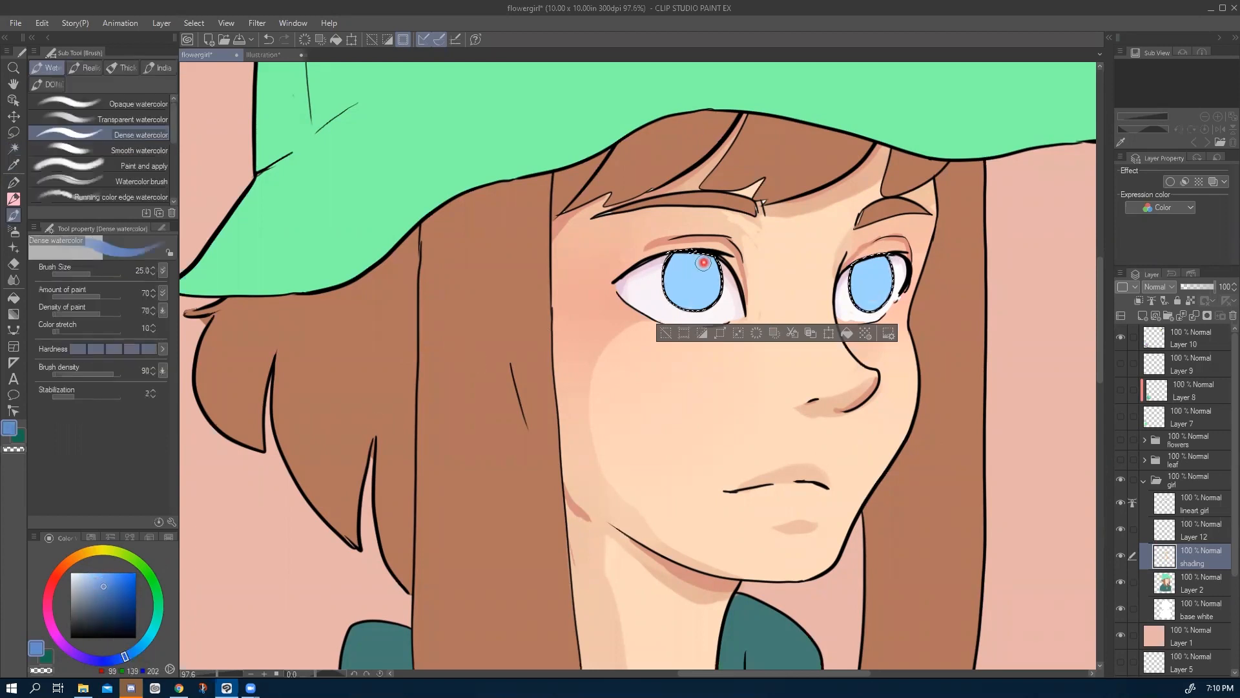
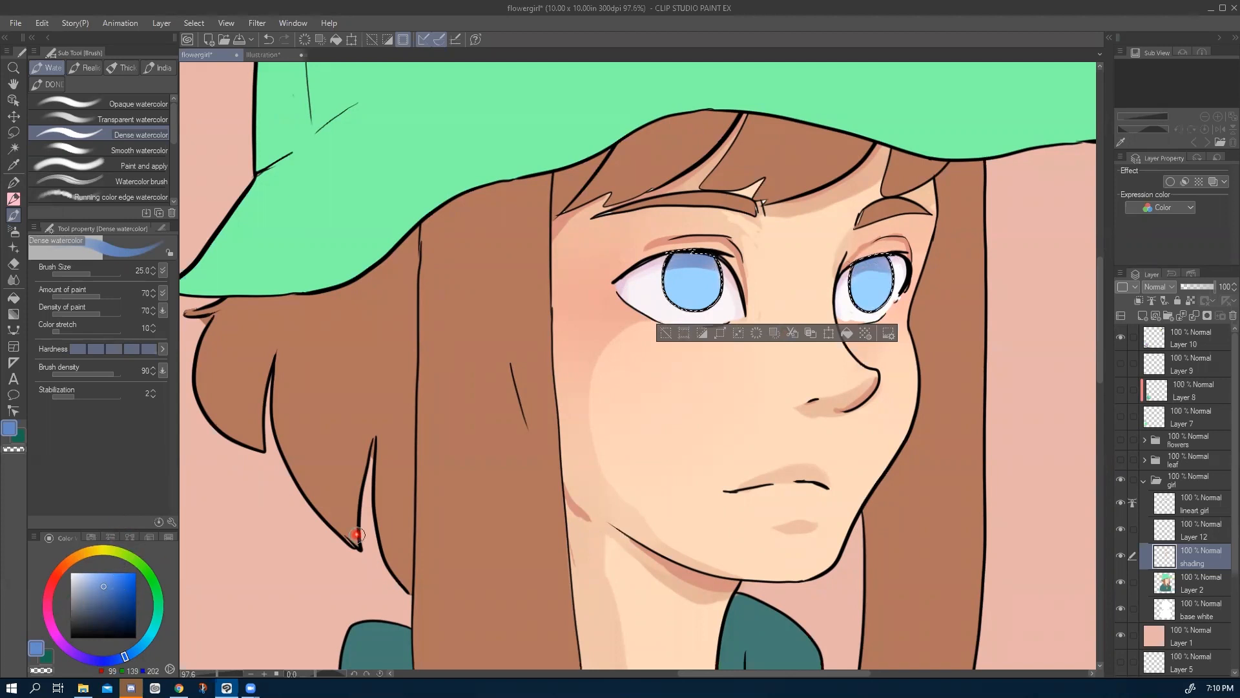
# Mix a dark blue of RGB 34, 66, 116 and paint the pupils in both irises.
pyautogui.click(102, 604)
pyautogui.moveTo(102, 604); pyautogui.dragTo(117, 608)
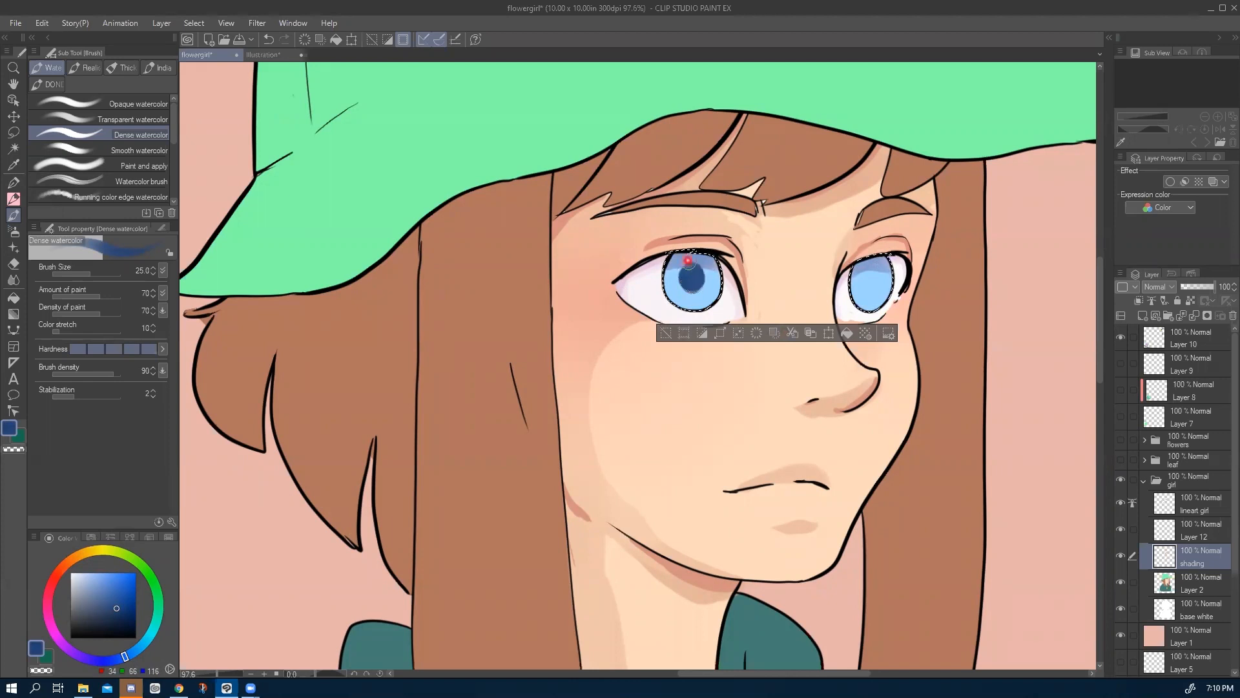
pyautogui.moveTo(872, 273); pyautogui.dragTo(872, 283)
pyautogui.hotkey('ctrl', 'z')
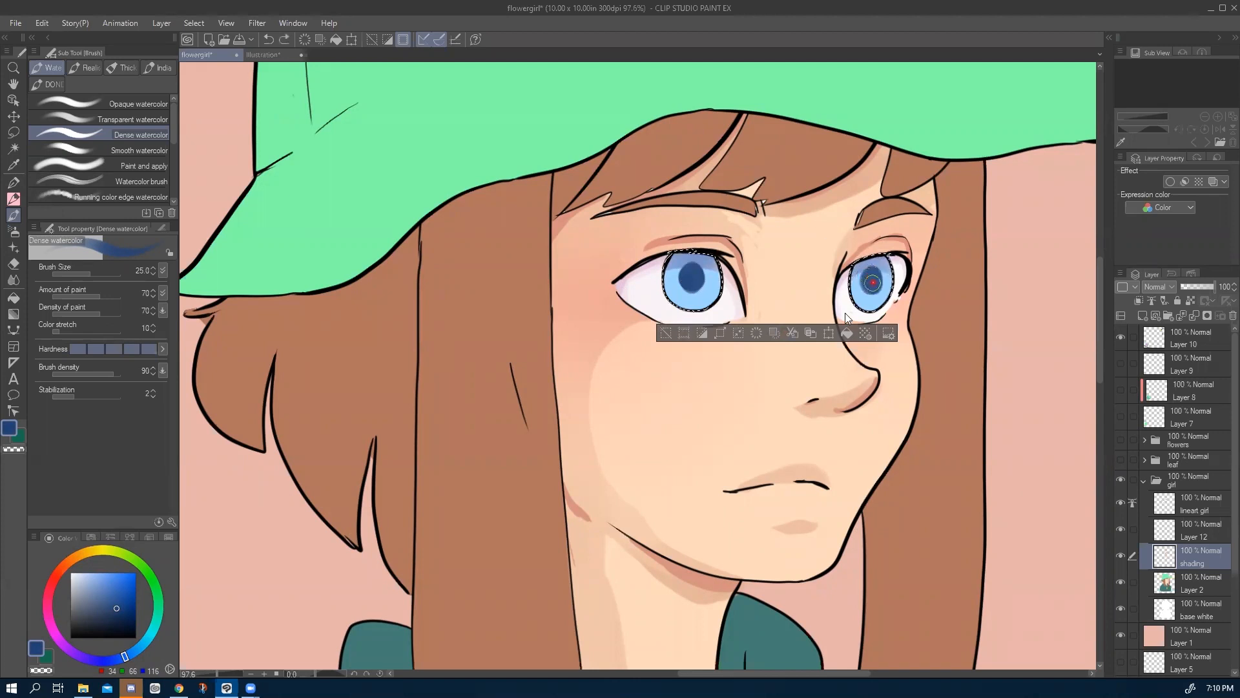
pyautogui.moveTo(422, 515)
pyautogui.mouseDown()
pyautogui.moveTo(323, 506)
pyautogui.moveTo(315, 534)
pyautogui.mouseUp()
pyautogui.moveTo(517, 332)
pyautogui.mouseDown()
pyautogui.moveTo(417, 349)
pyautogui.moveTo(332, 422)
pyautogui.moveTo(474, 319)
pyautogui.moveTo(538, 314)
pyautogui.moveTo(504, 311)
pyautogui.mouseUp()
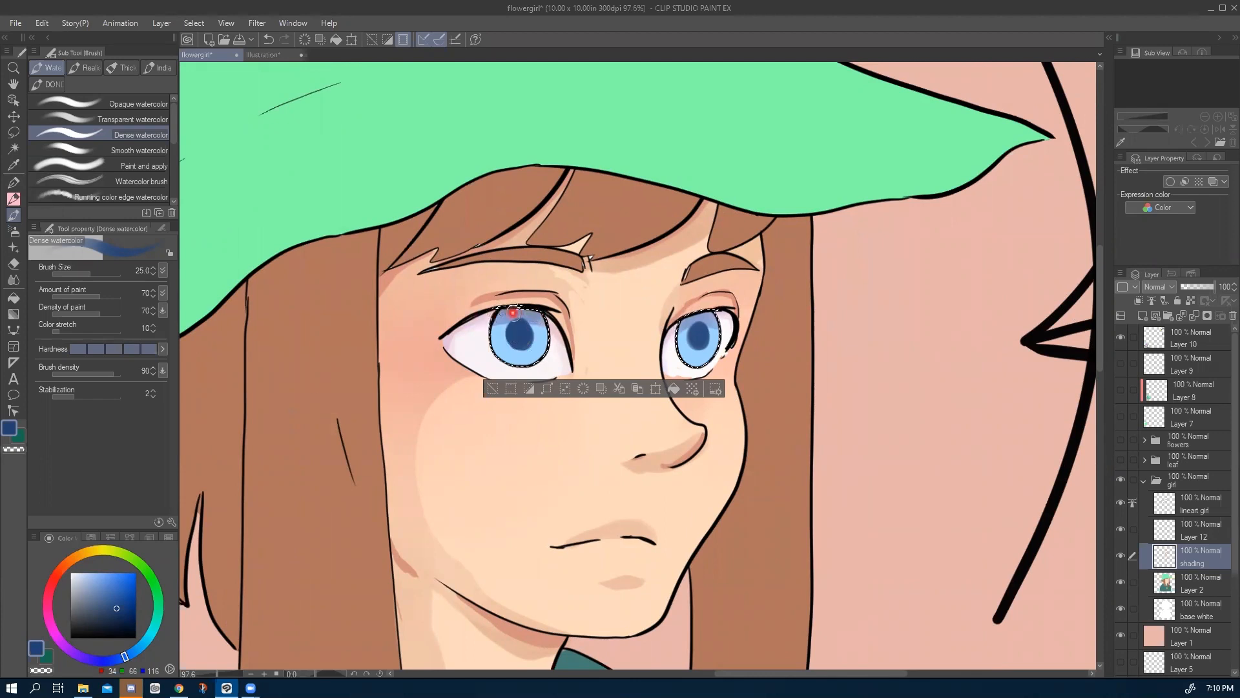
# Sample the light iris blue of RGB 158, 215, 255 and dab a soft reflection on the upper part of each pupil with Dense watercolor.
pyautogui.press('p')
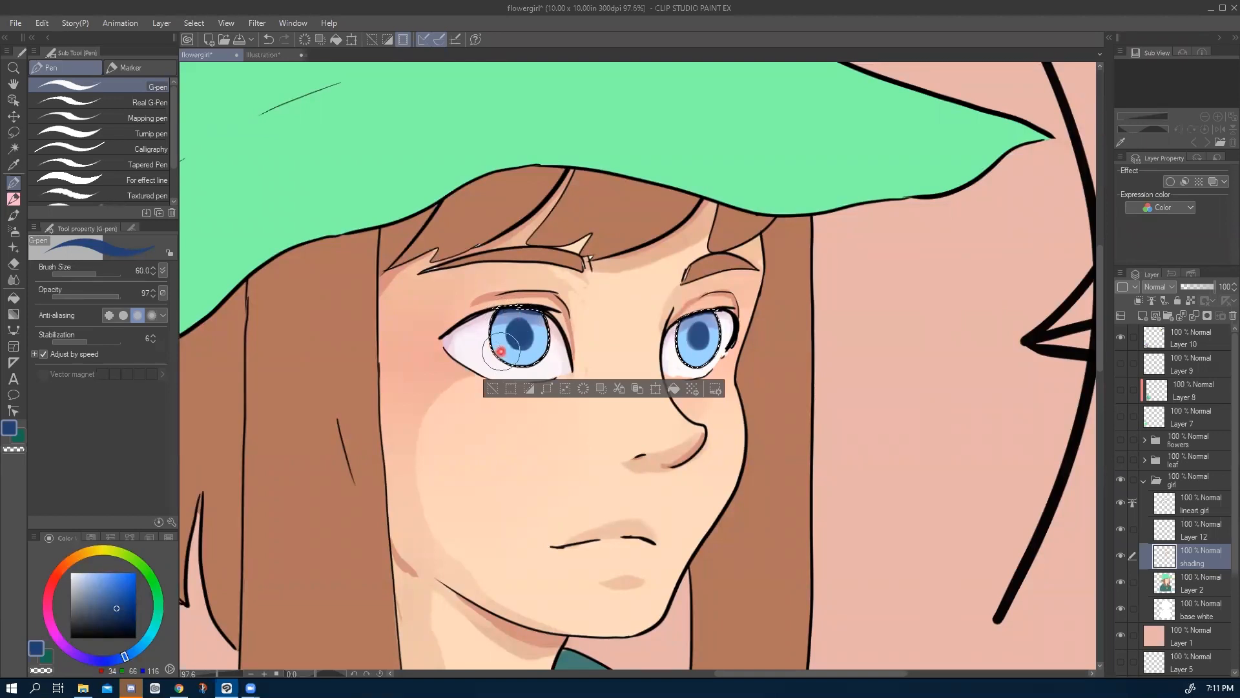
pyautogui.press('alt')
pyautogui.click(497, 344)
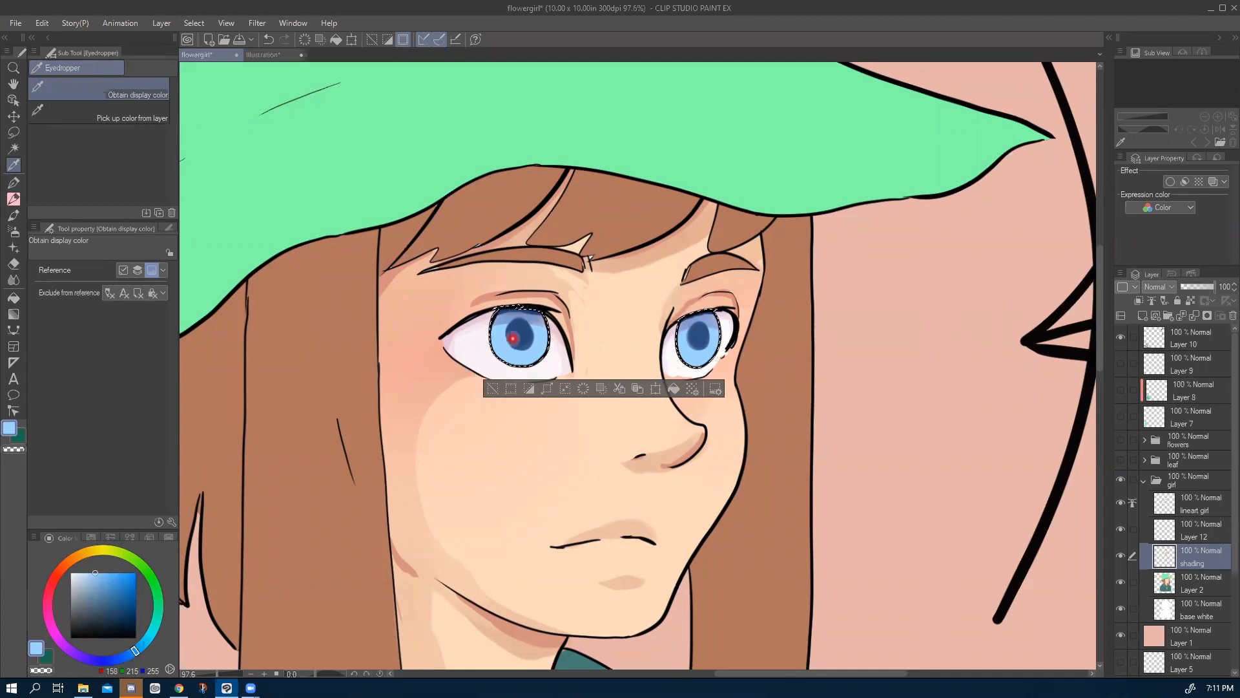
pyautogui.press('b')
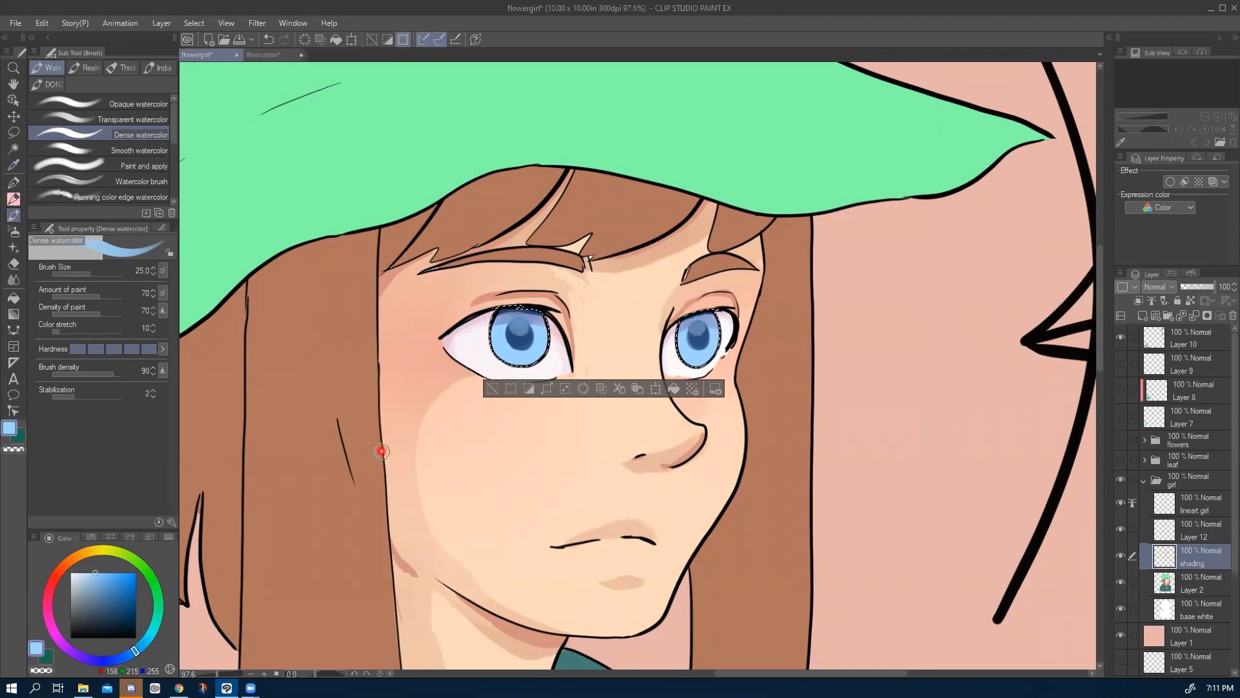
pyautogui.hotkey('ctrl', 'z')
pyautogui.hotkey('ctrl', 'z')
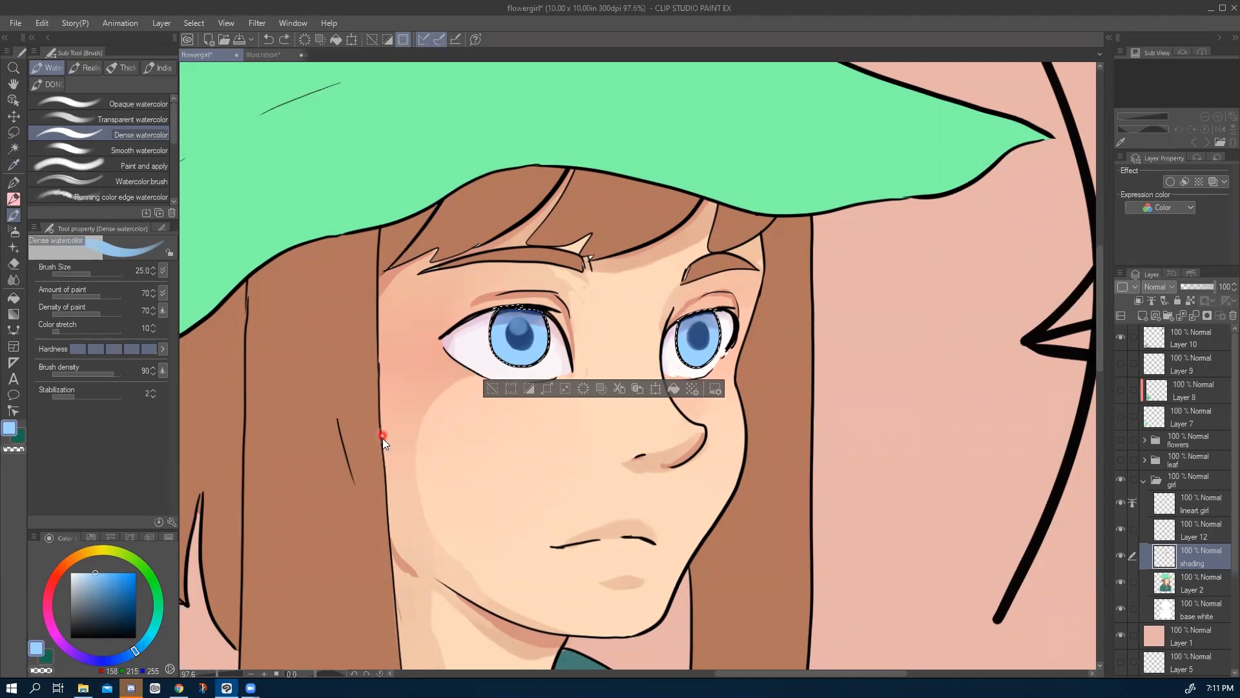
pyautogui.hotkey('ctrl', 'z')
pyautogui.moveTo(498, 324); pyautogui.dragTo(542, 322)
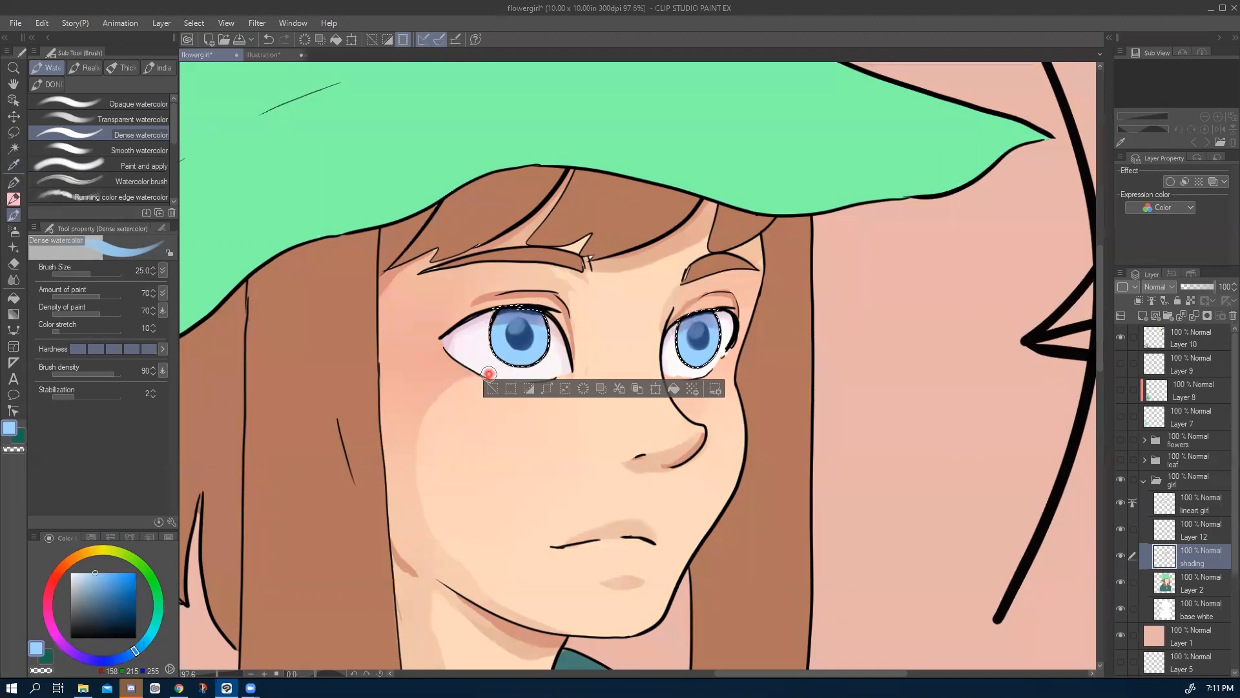
# Mix a pale blue of RGB 198, 241, 255 and paint light flecks along the lower part of both irises.
pyautogui.press('i')
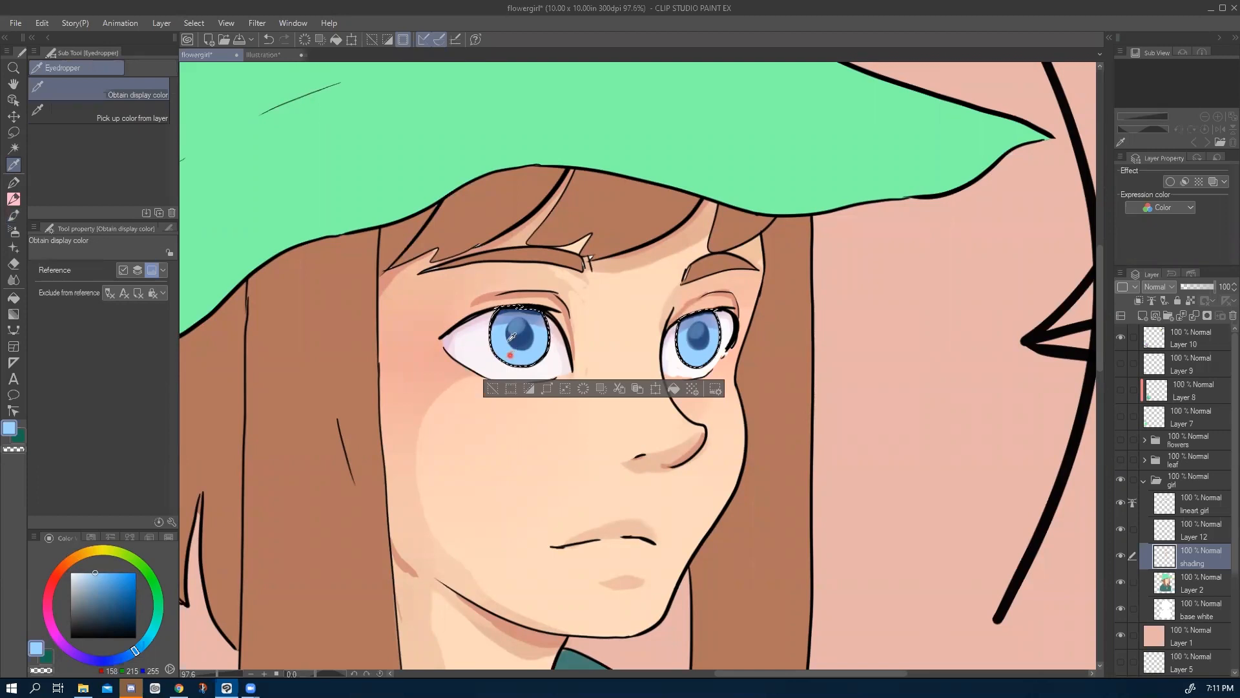
pyautogui.click(85, 571)
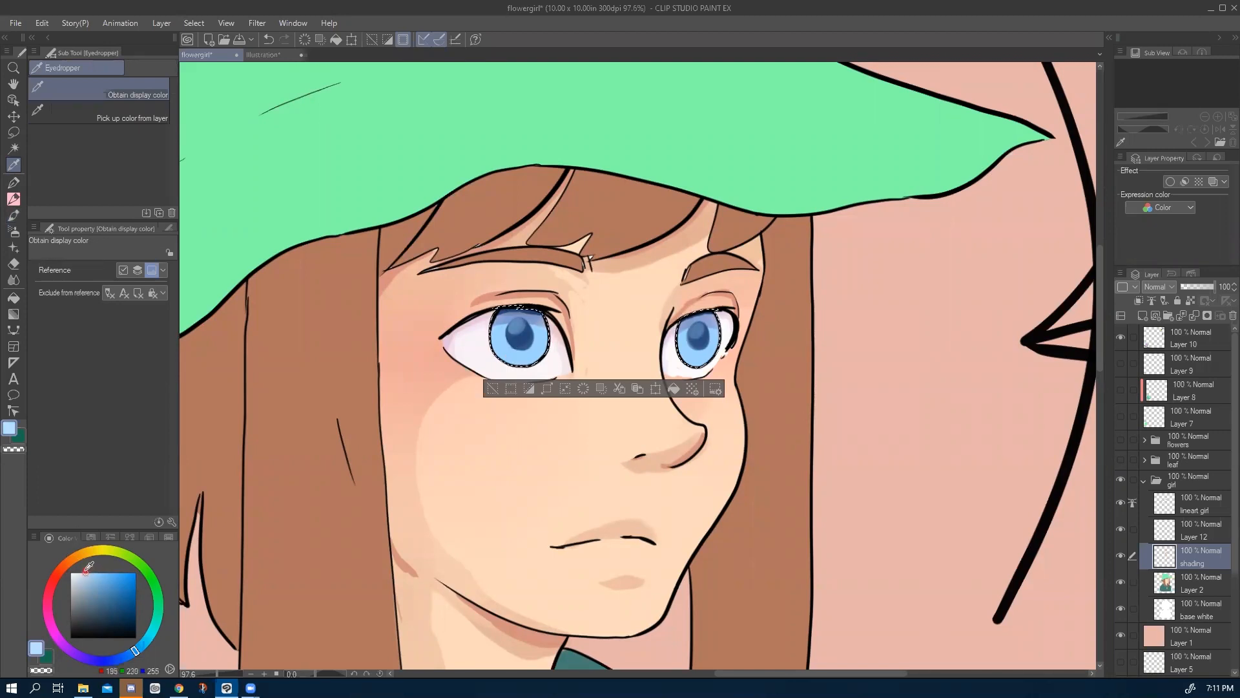
pyautogui.click(141, 644)
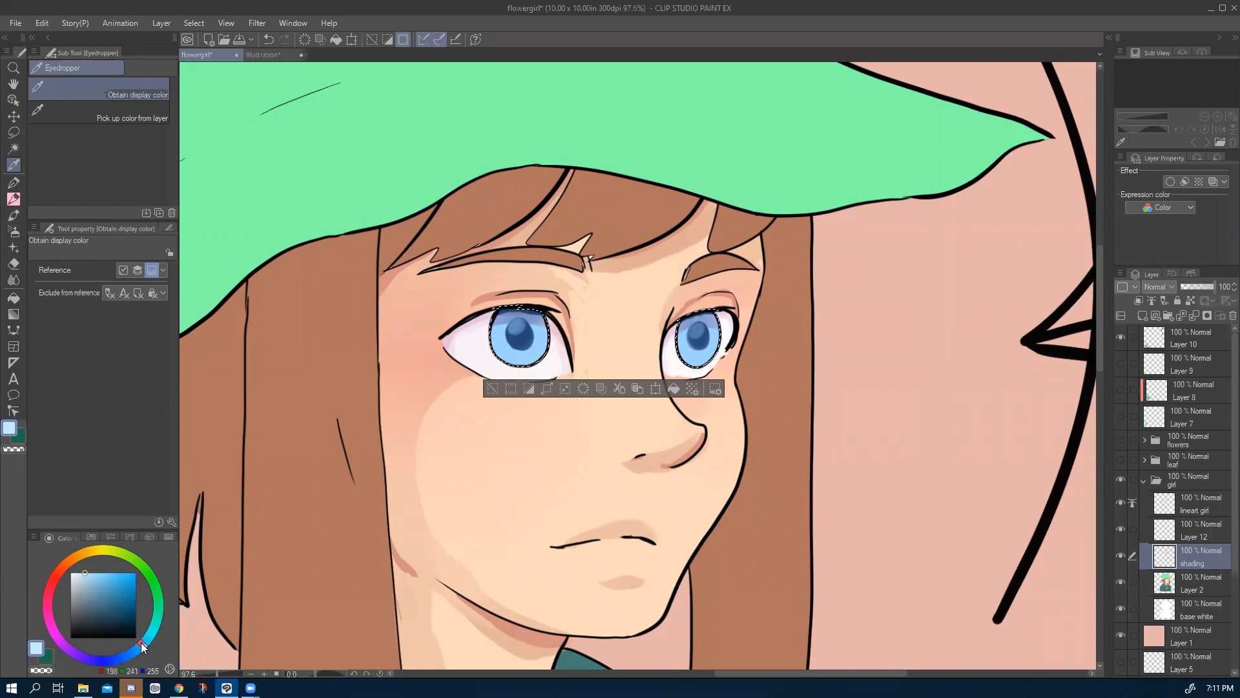
pyautogui.click(536, 351)
pyautogui.press('p')
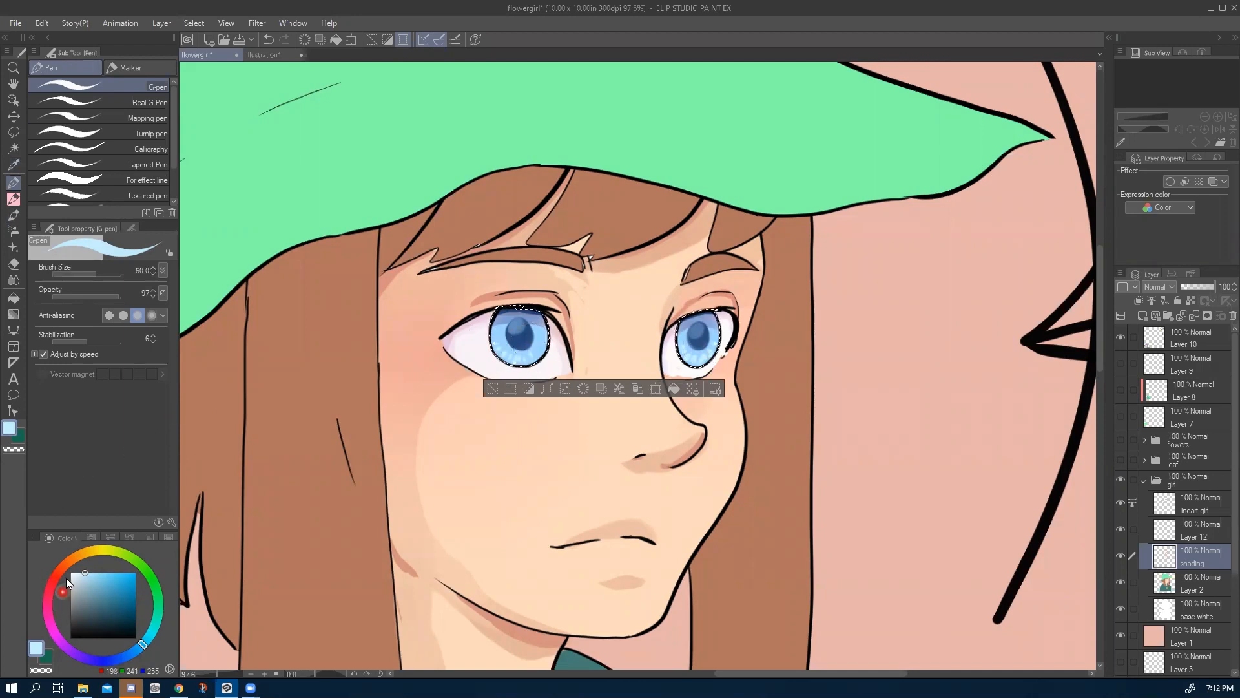
# Set the colour to white and try G-pen highlights over the upper outer part of both irises.
pyautogui.moveTo(79, 576); pyautogui.dragTo(59, 561)
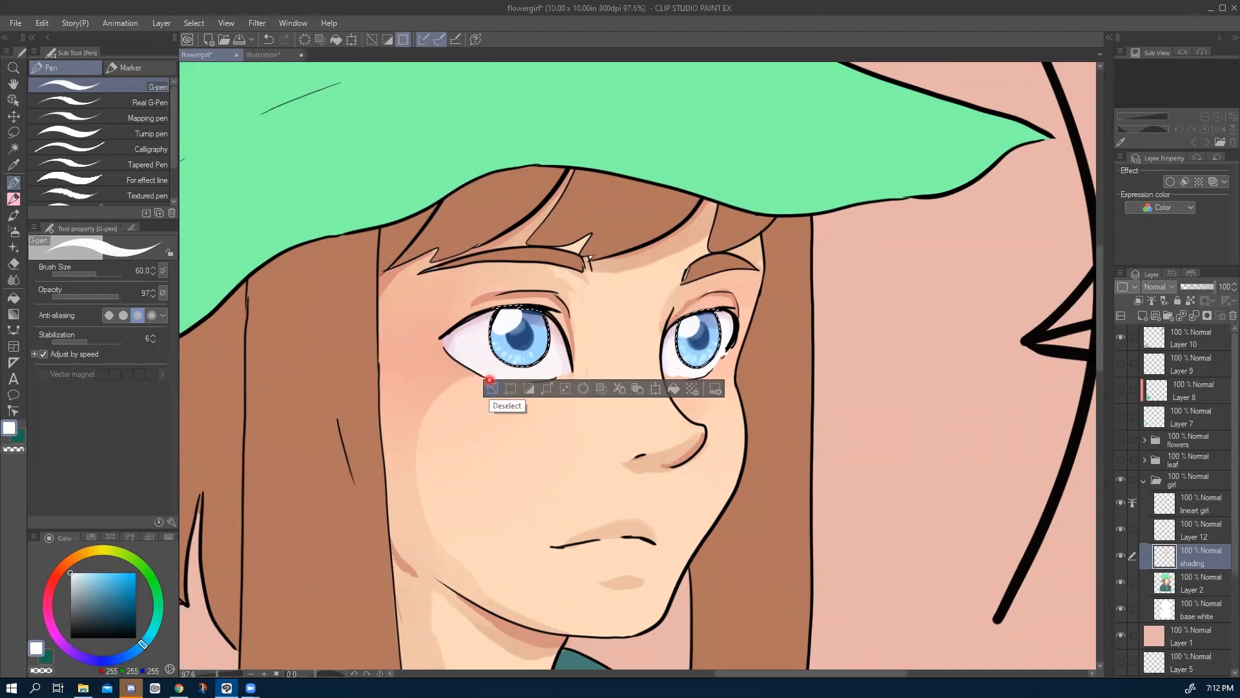
pyautogui.moveTo(535, 349); pyautogui.dragTo(527, 339)
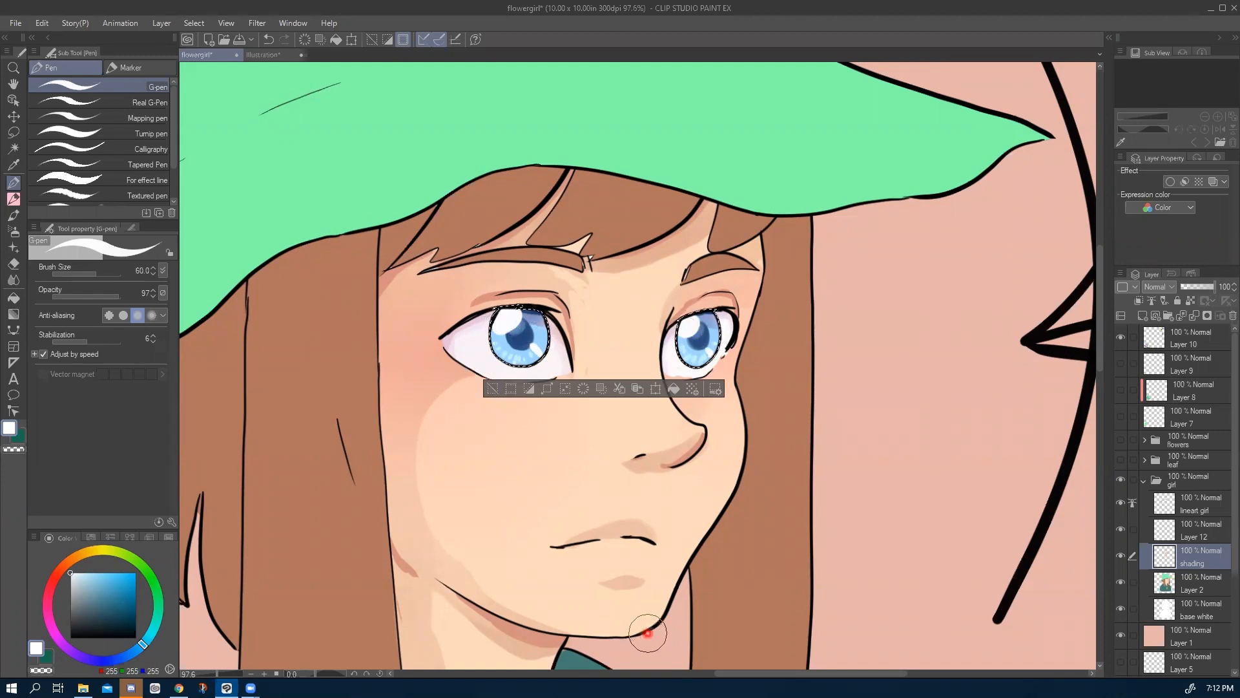
pyautogui.hotkey('ctrl', 'z')
pyautogui.hotkey('ctrl', 'z')
# Try solid white dots over the pupils of both eyes.
pyautogui.click(519, 330)
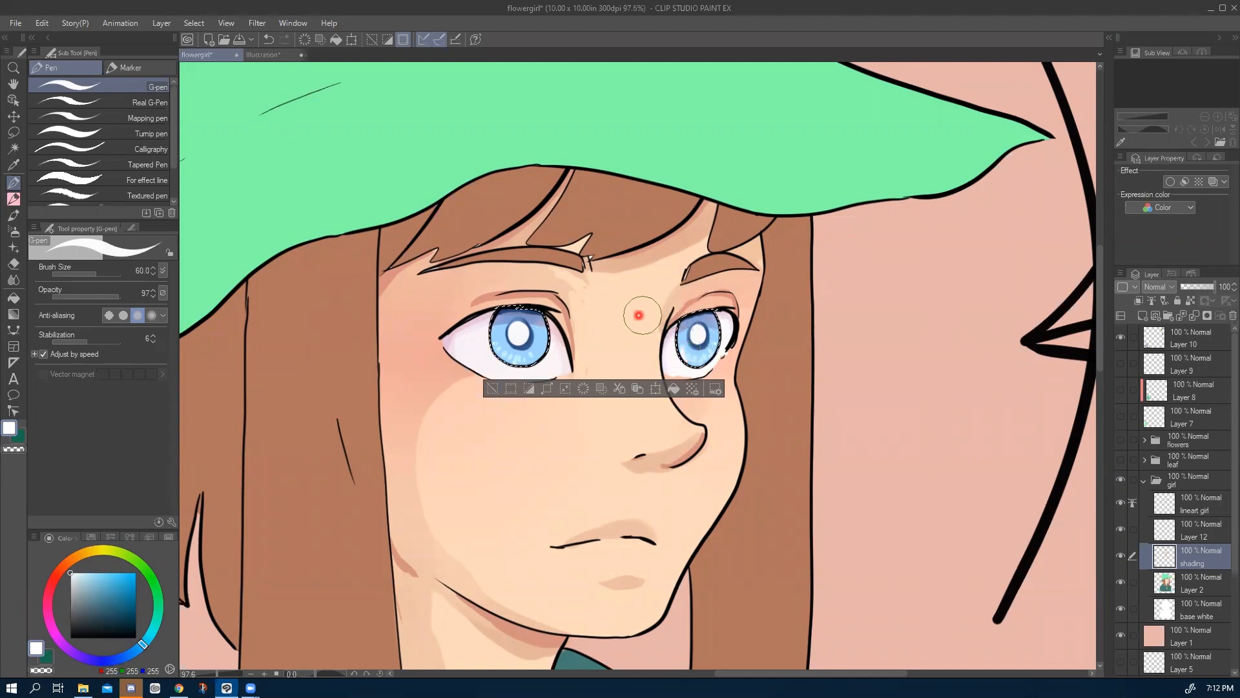
pyautogui.hotkey('ctrl', 'z')
pyautogui.hotkey('ctrl', 'y')
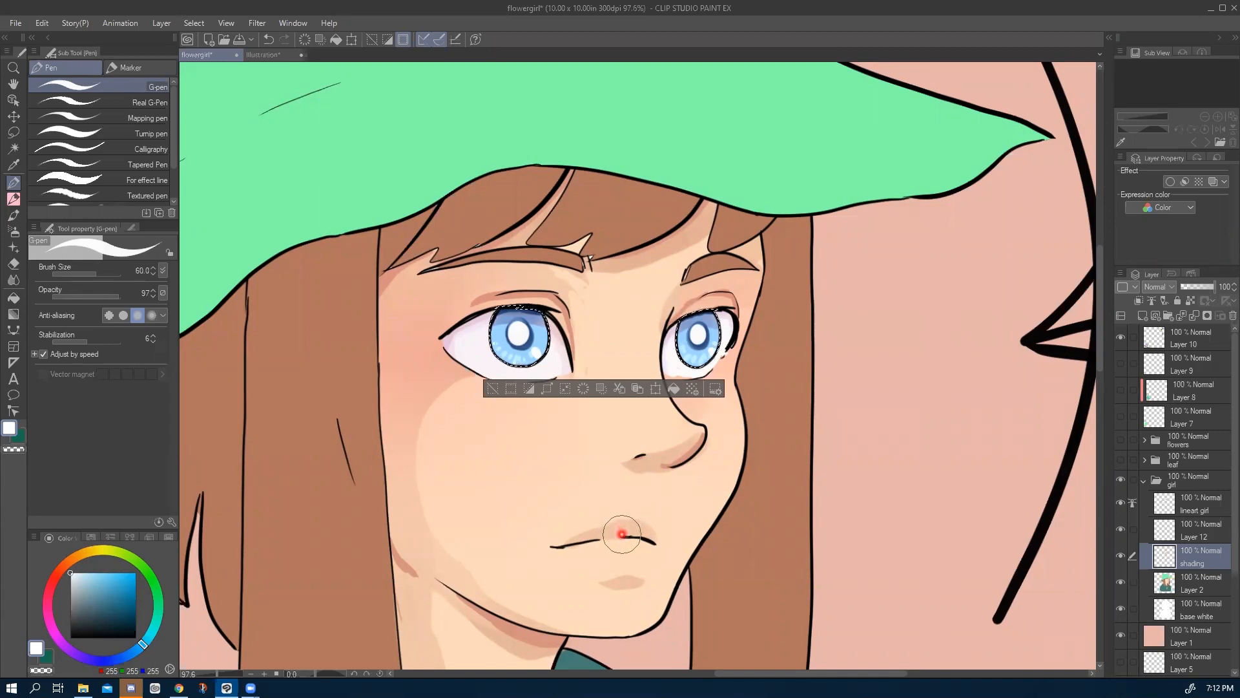
pyautogui.hotkey('ctrl', 'z')
pyautogui.hotkey('ctrl', 'z')
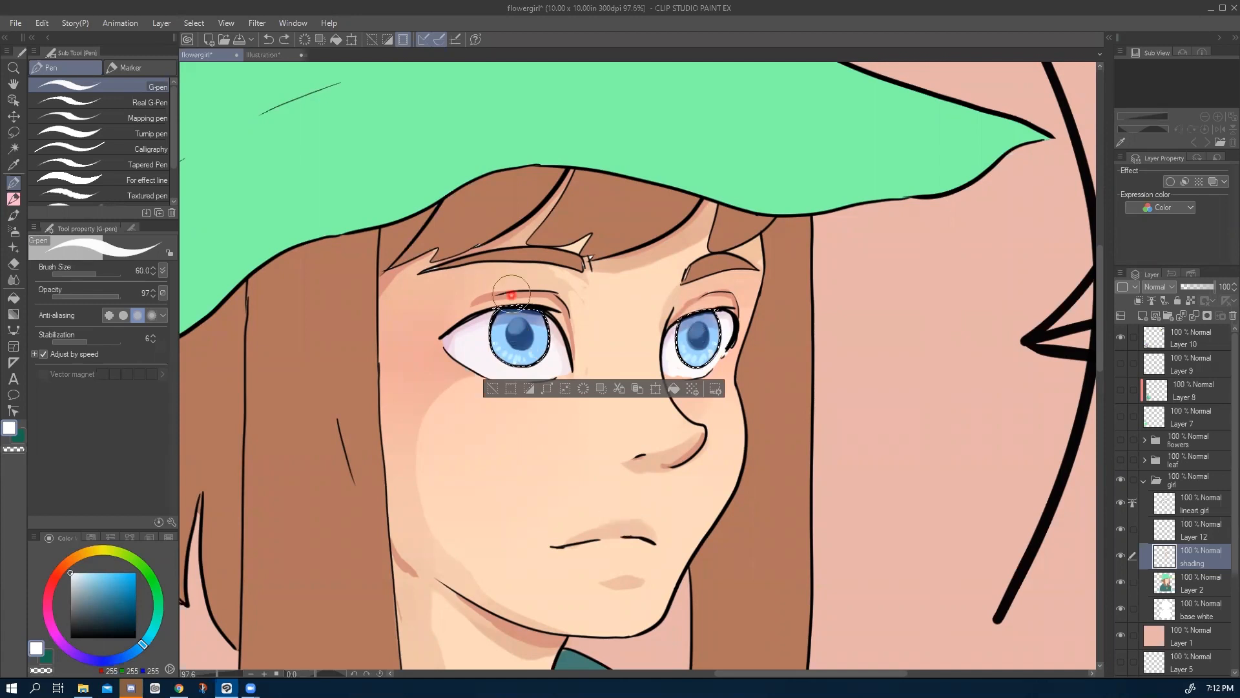
# Paint white highlights on the upper part of both irises beside the pupils and clear the selection.
pyautogui.moveTo(497, 323); pyautogui.dragTo(510, 322)
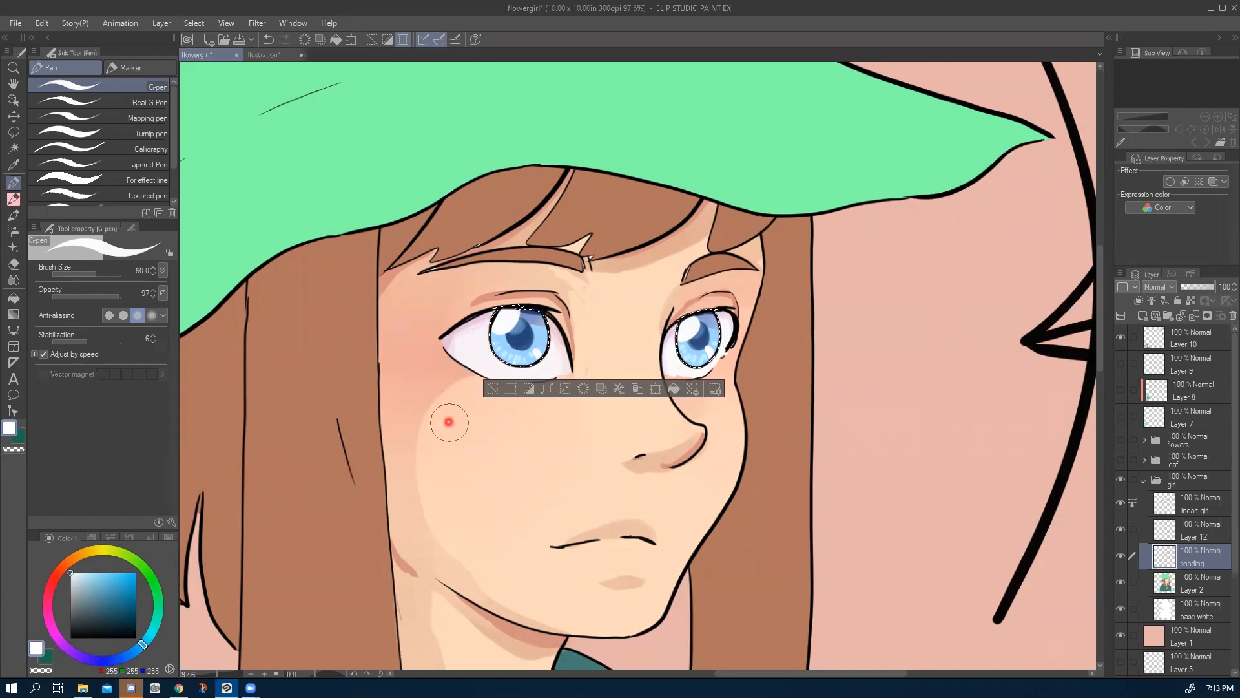
pyautogui.hotkey('ctrl', 'd')
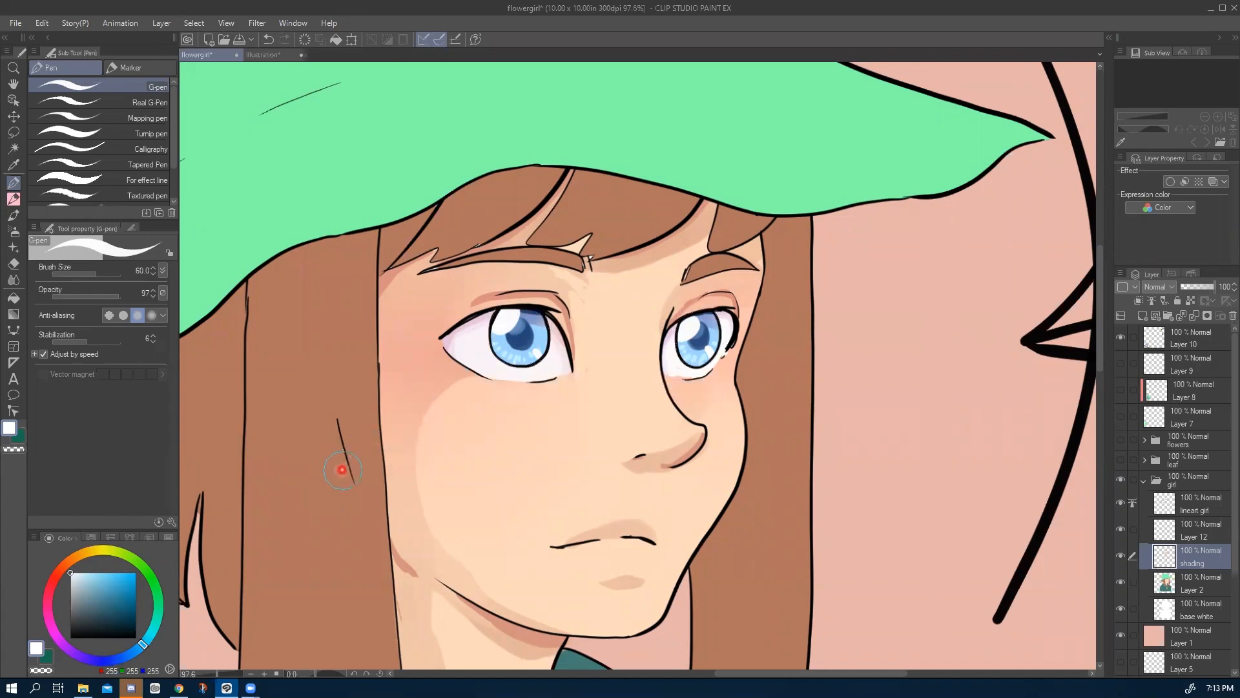
# Auto-select the girl's brown hair on Layer 2 using the selection for referred layers.
pyautogui.scroll(-6, 341, 473)
pyautogui.moveTo(311, 499); pyautogui.dragTo(487, 364)
pyautogui.moveTo(391, 417); pyautogui.dragTo(403, 476)
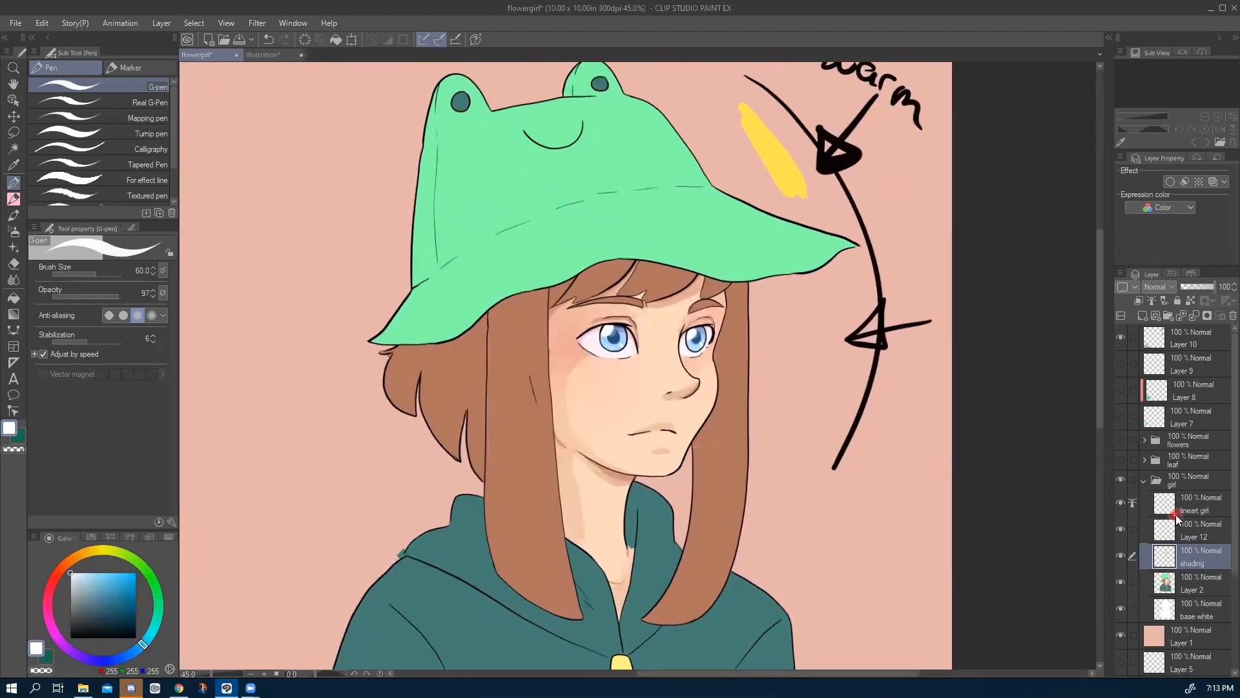
pyautogui.press('w')
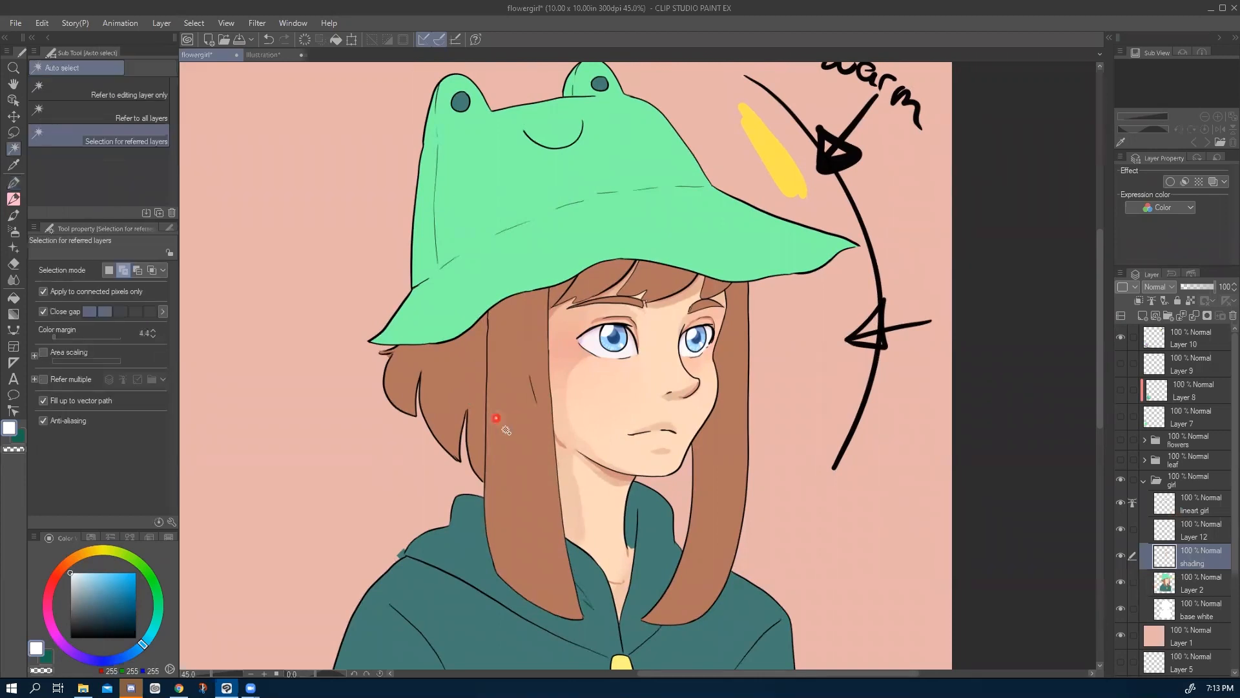
pyautogui.click(452, 391)
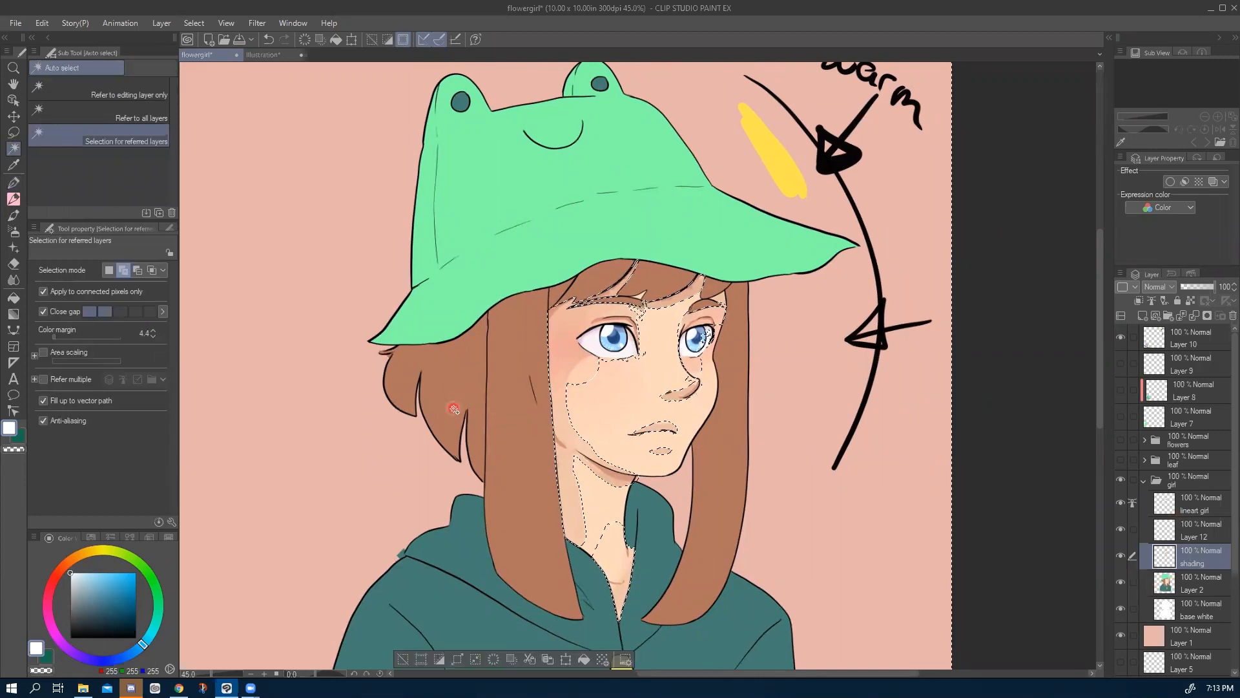
pyautogui.hotkey('ctrl', 'd')
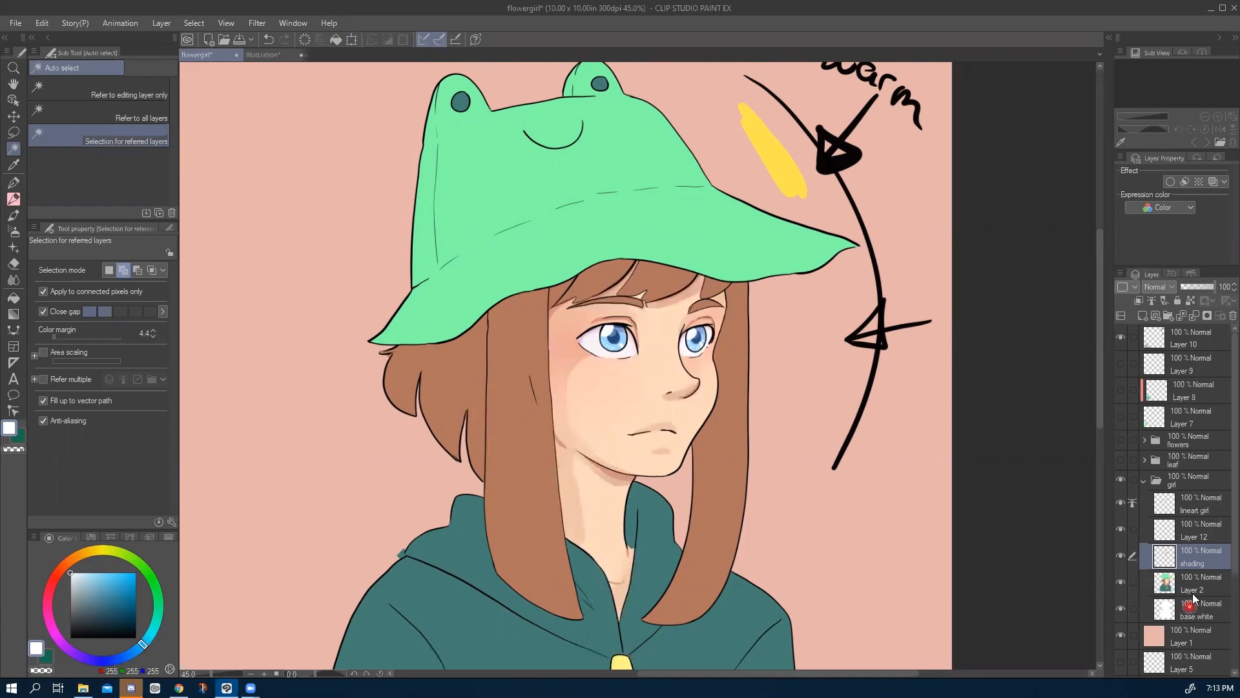
pyautogui.click(1193, 583)
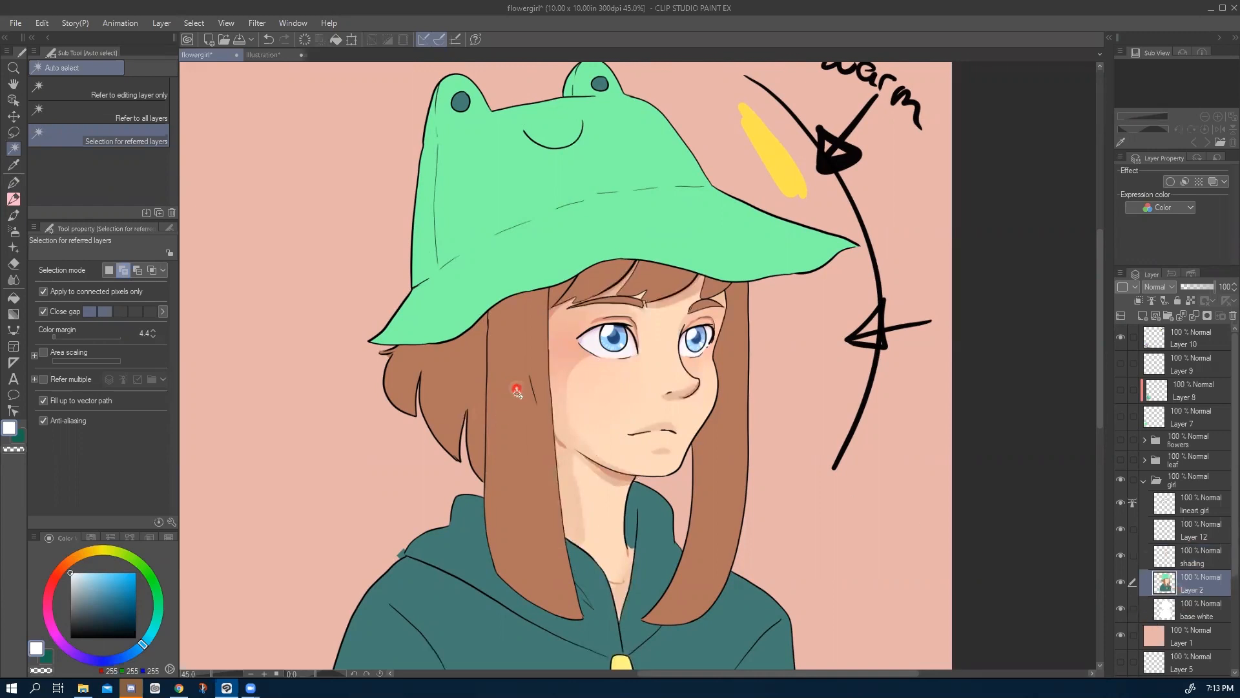
pyautogui.click(666, 277)
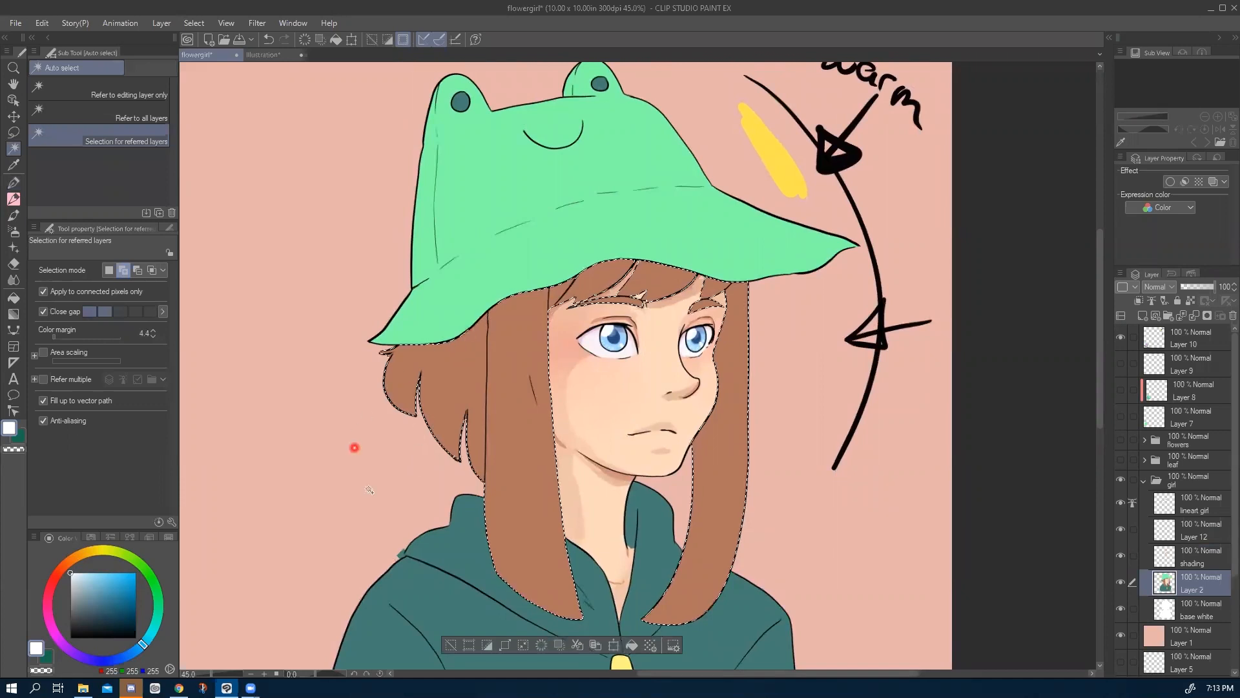
# Mix a dark reddish brown of RGB 119, 47, 45 and paint Dense watercolor shadows on the shading layer over the ponytail, lock tips and hair beneath the hat.
pyautogui.moveTo(386, 411); pyautogui.dragTo(371, 360)
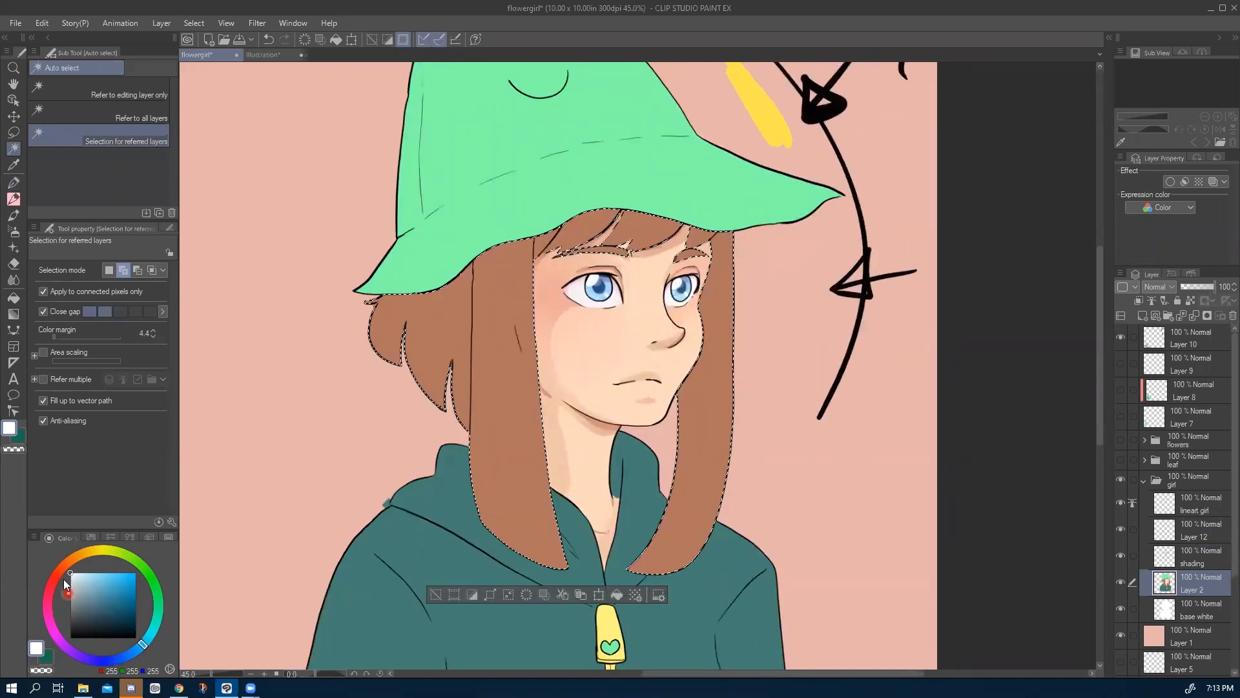
pyautogui.keyDown('alt'); pyautogui.click(501, 445); pyautogui.keyUp('alt')
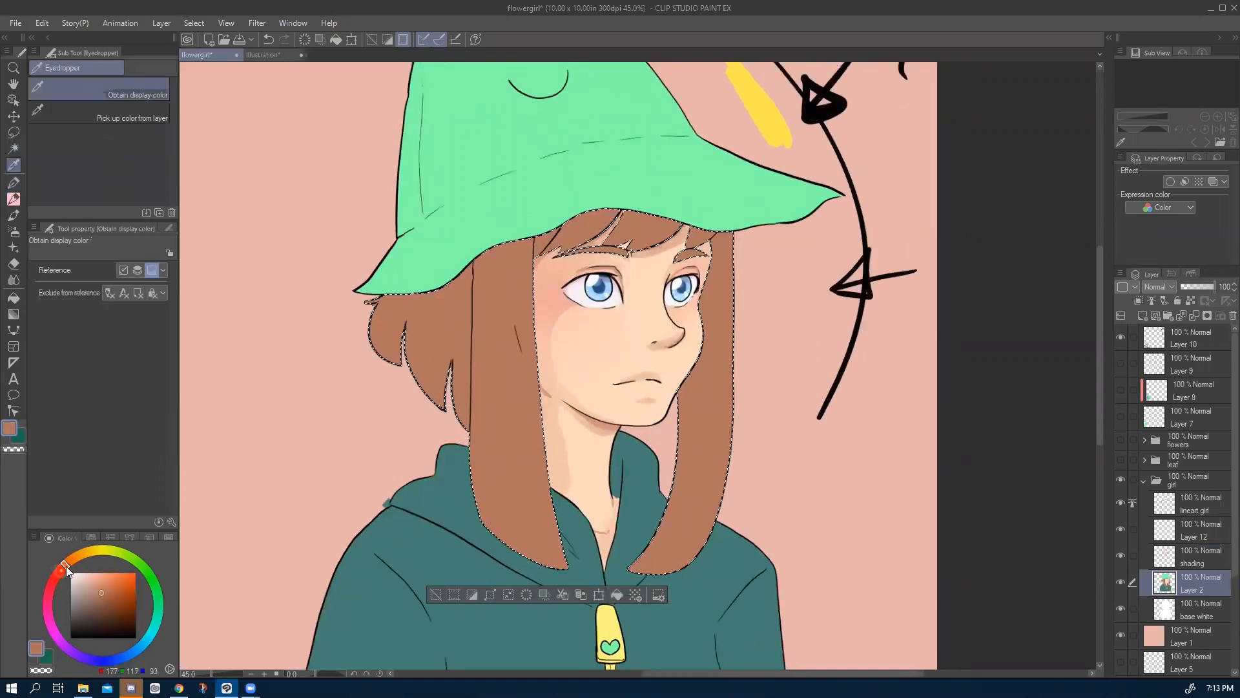
pyautogui.click(111, 607)
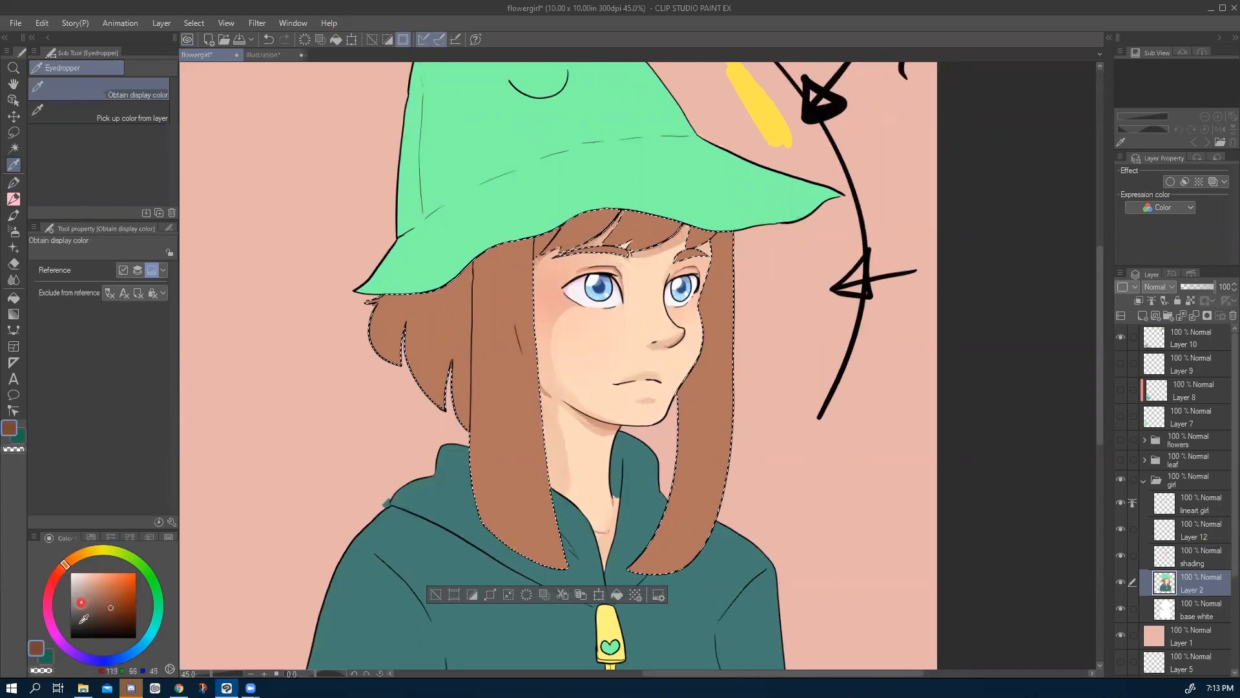
pyautogui.click(57, 577)
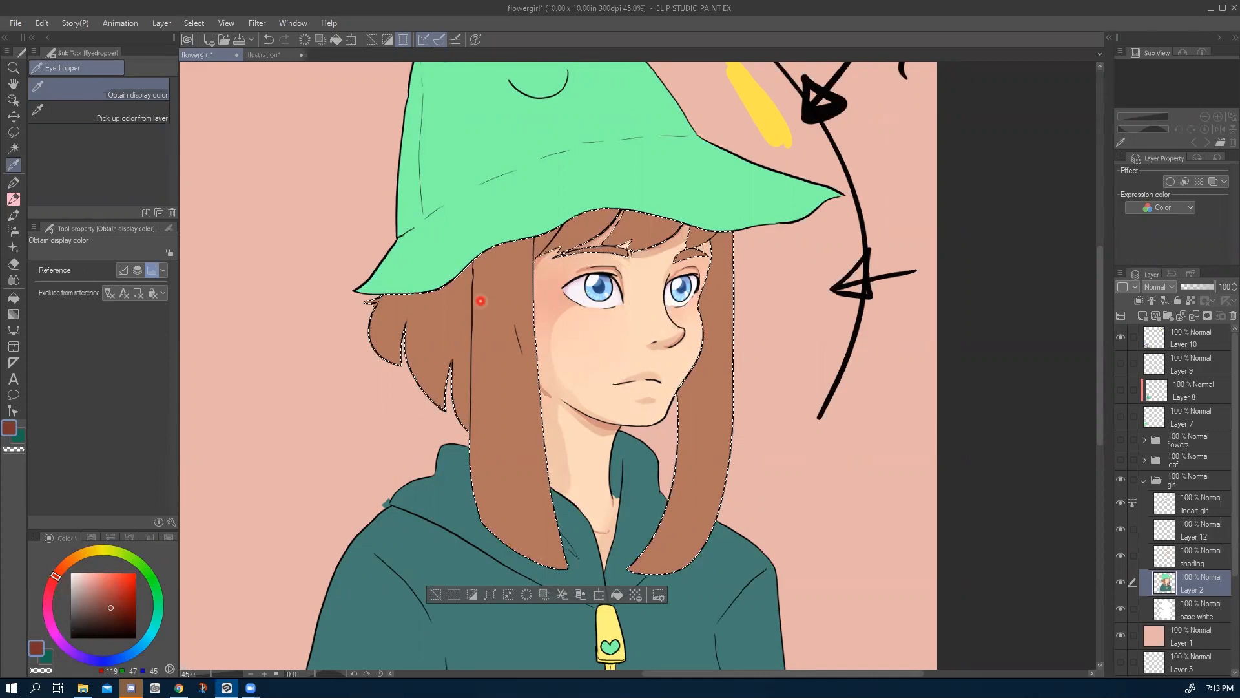
pyautogui.press('b')
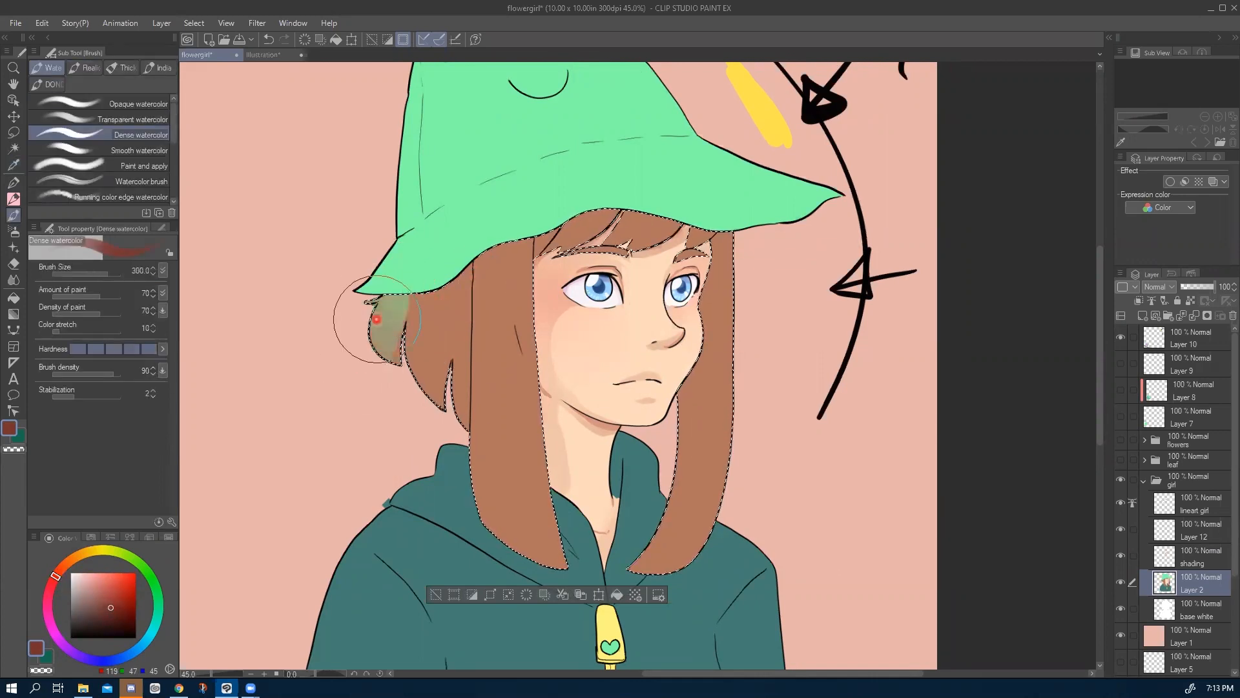
pyautogui.hotkey('ctrl', 'z')
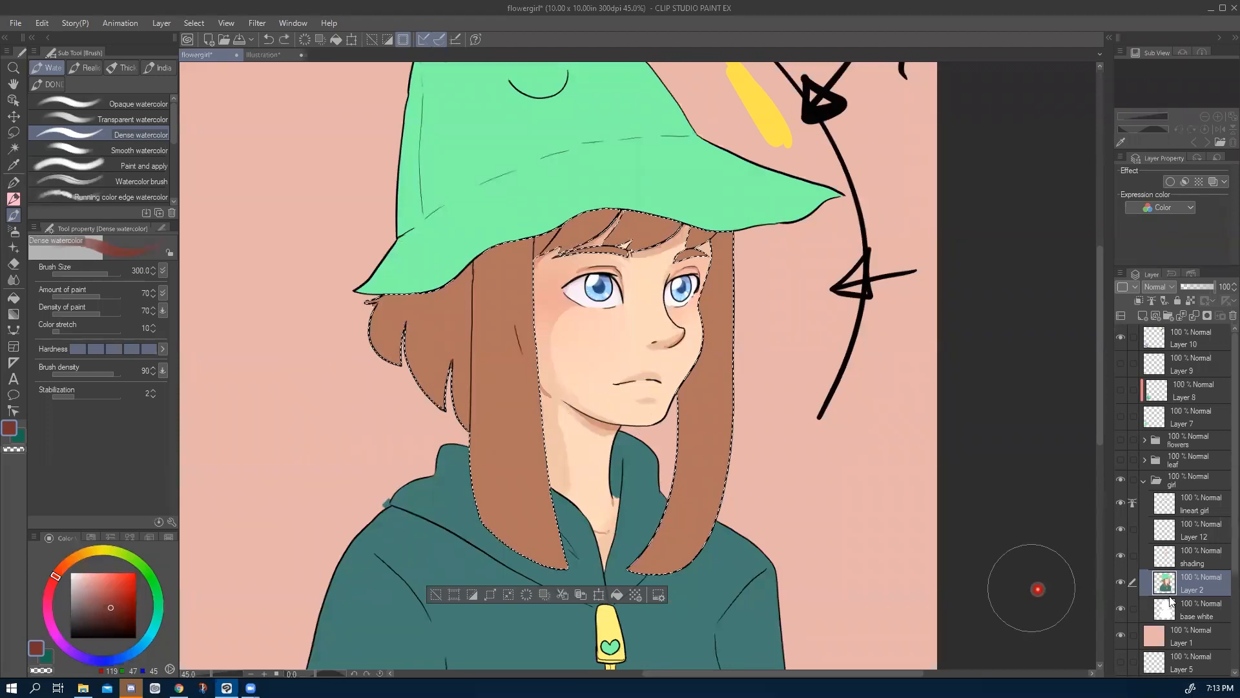
pyautogui.click(1199, 559)
pyautogui.moveTo(393, 318); pyautogui.dragTo(382, 313)
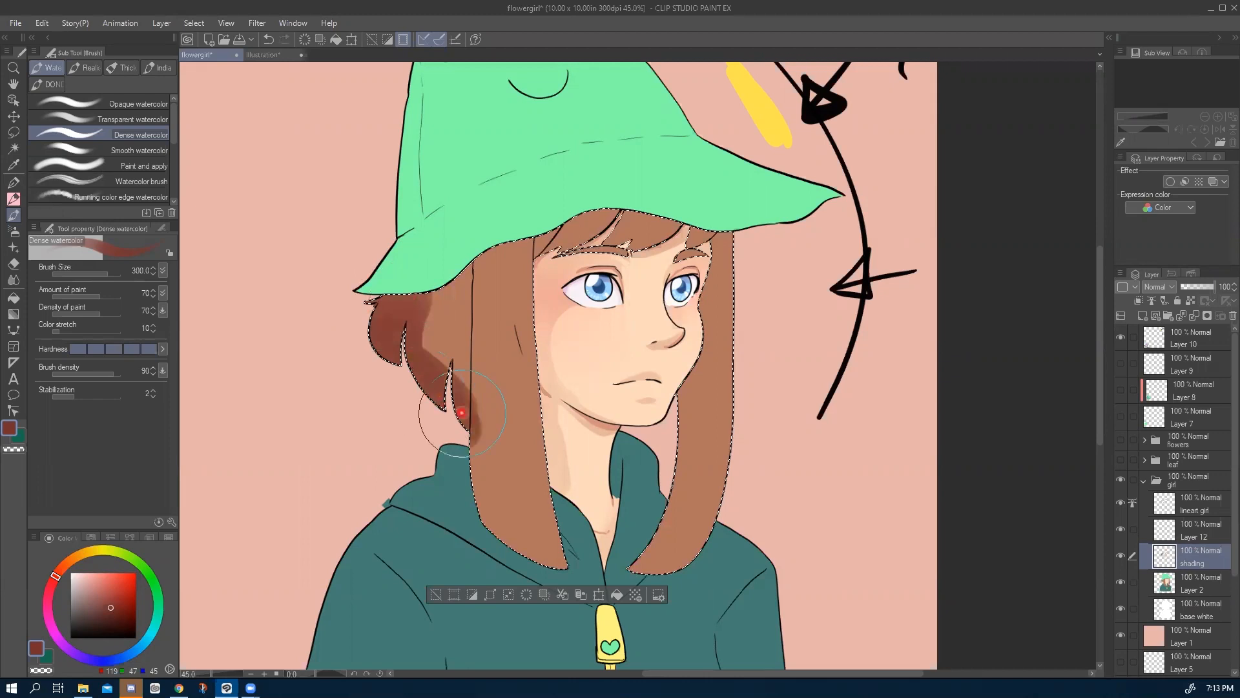
pyautogui.moveTo(540, 555)
pyautogui.mouseDown()
pyautogui.moveTo(685, 543)
pyautogui.moveTo(616, 536)
pyautogui.mouseUp()
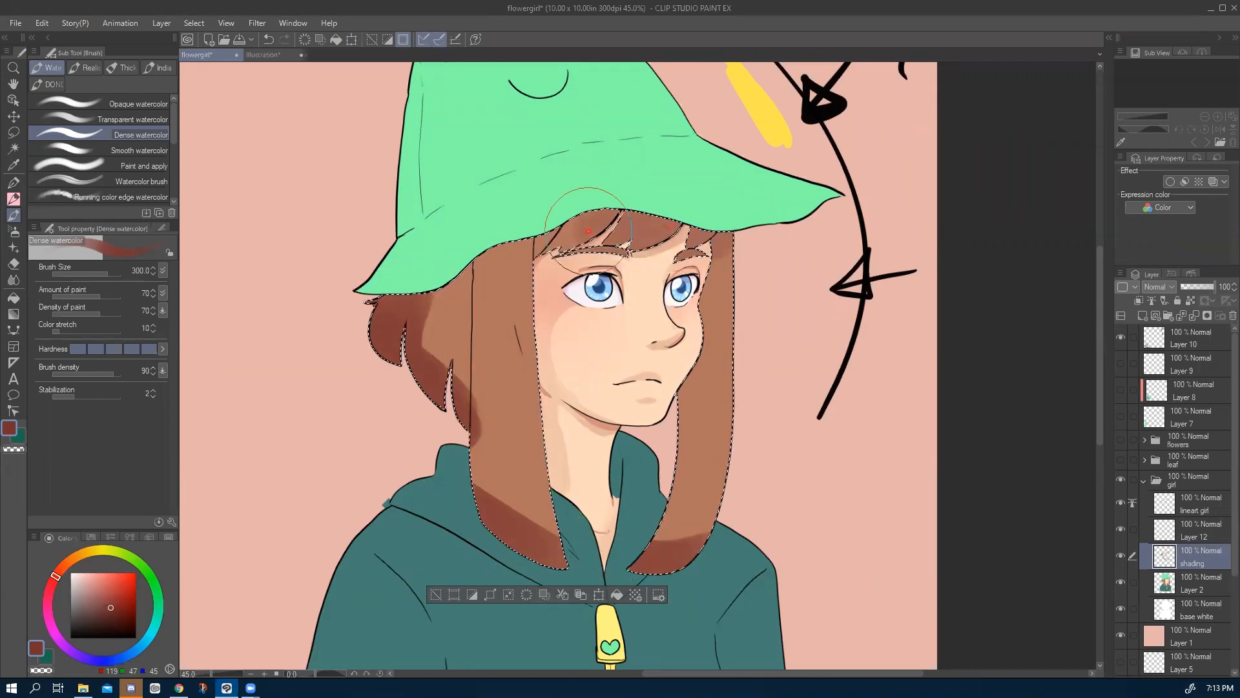
pyautogui.moveTo(499, 254)
pyautogui.mouseDown()
pyautogui.moveTo(437, 268)
pyautogui.moveTo(515, 244)
pyautogui.moveTo(438, 275)
pyautogui.moveTo(406, 310)
pyautogui.mouseUp()
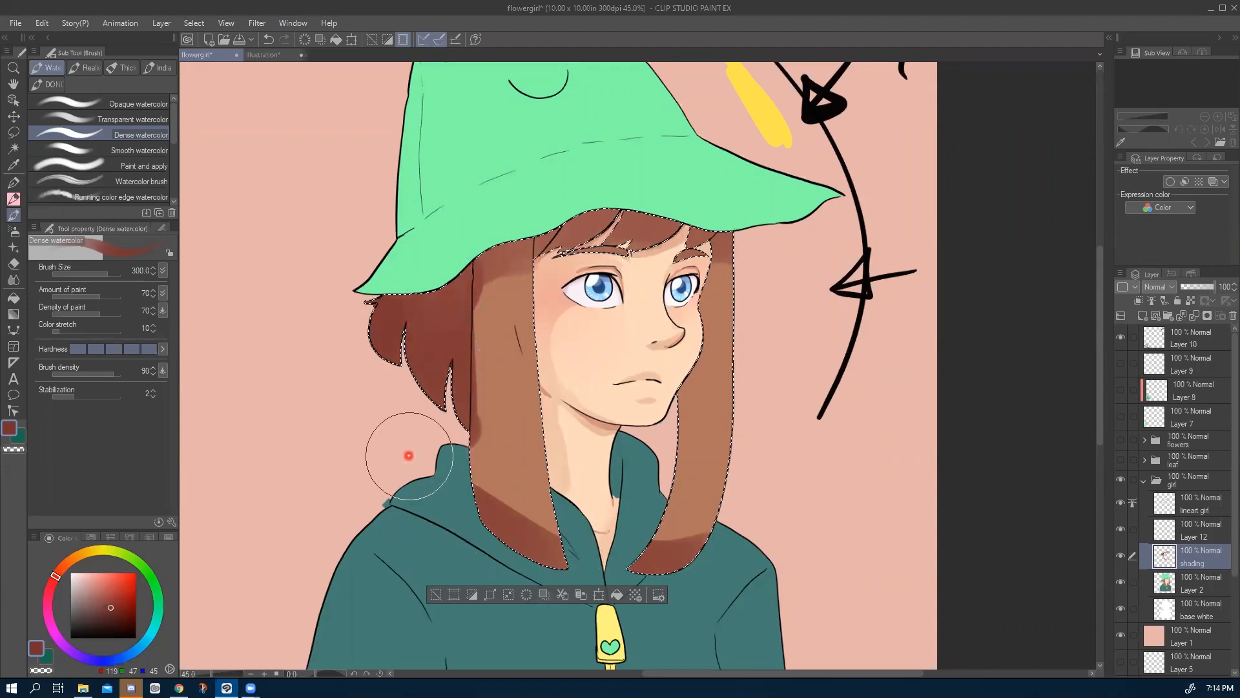
# Sample the base hair brown and shift it to a light tan of RGB 219, 181, 123.
pyautogui.press('i')
pyautogui.click(512, 437)
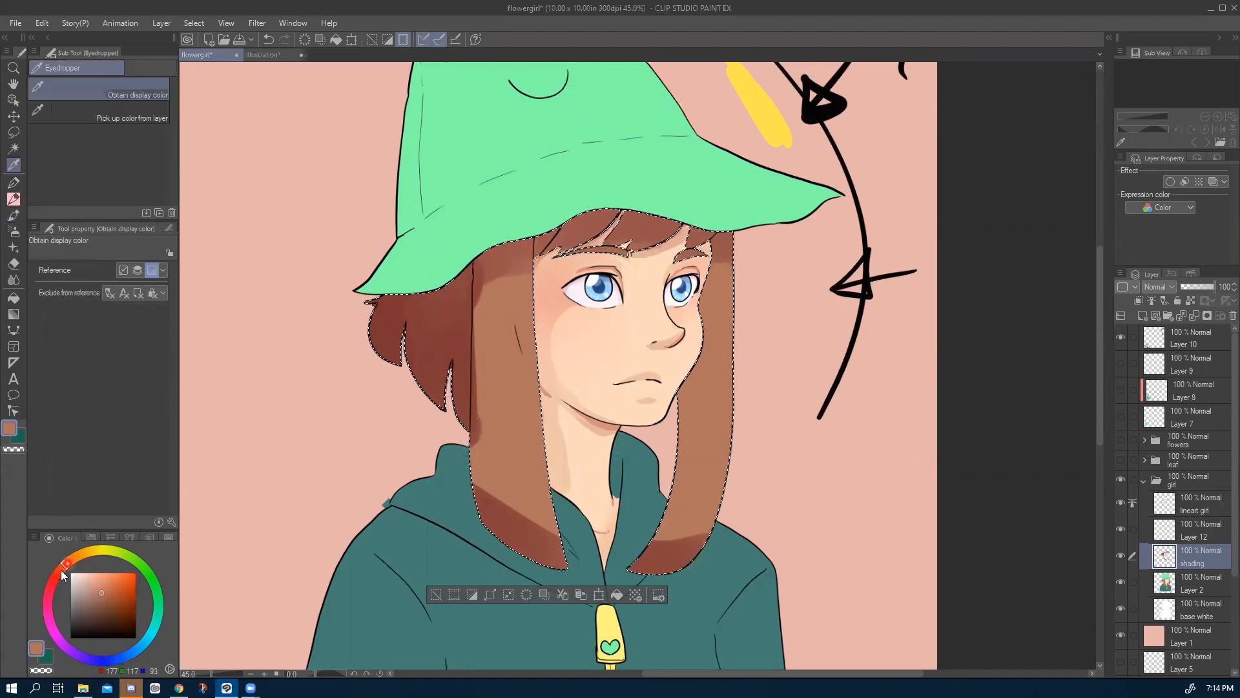
pyautogui.moveTo(73, 560); pyautogui.dragTo(80, 554)
pyautogui.click(99, 581)
pyautogui.click(712, 363)
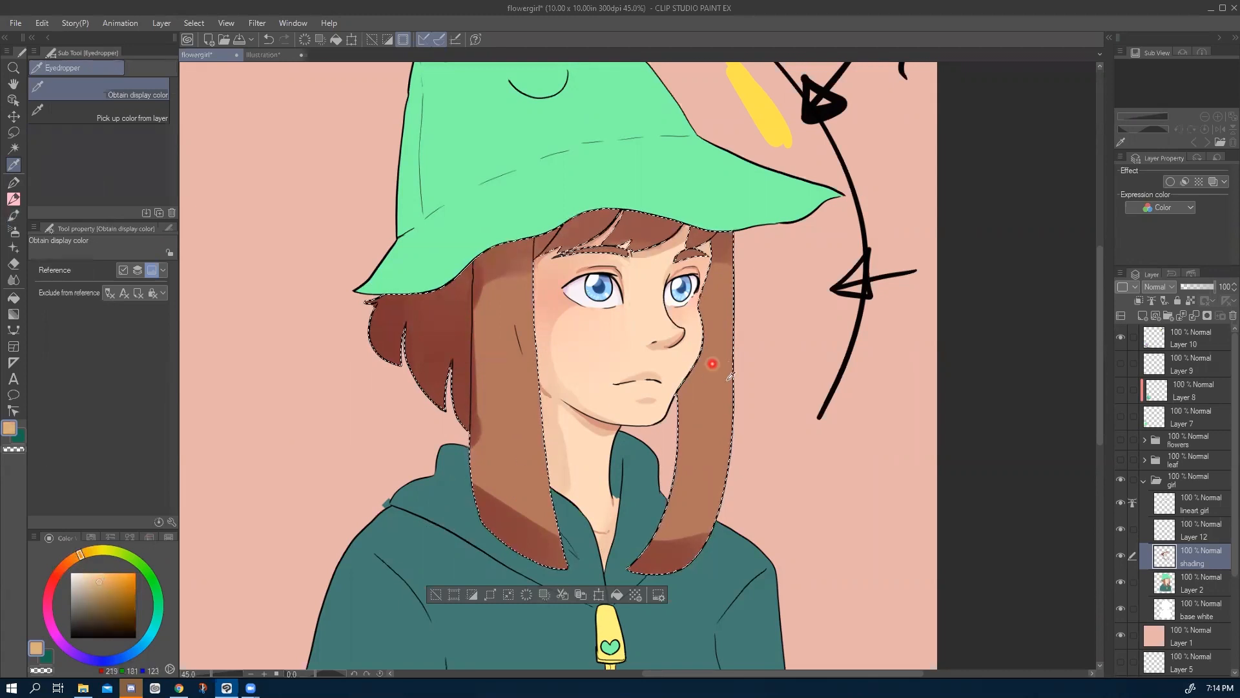
# Paint tan highlight patches midway down both front hair locks at brush size 100, and blend the hair shadow edges.
pyautogui.press('b')
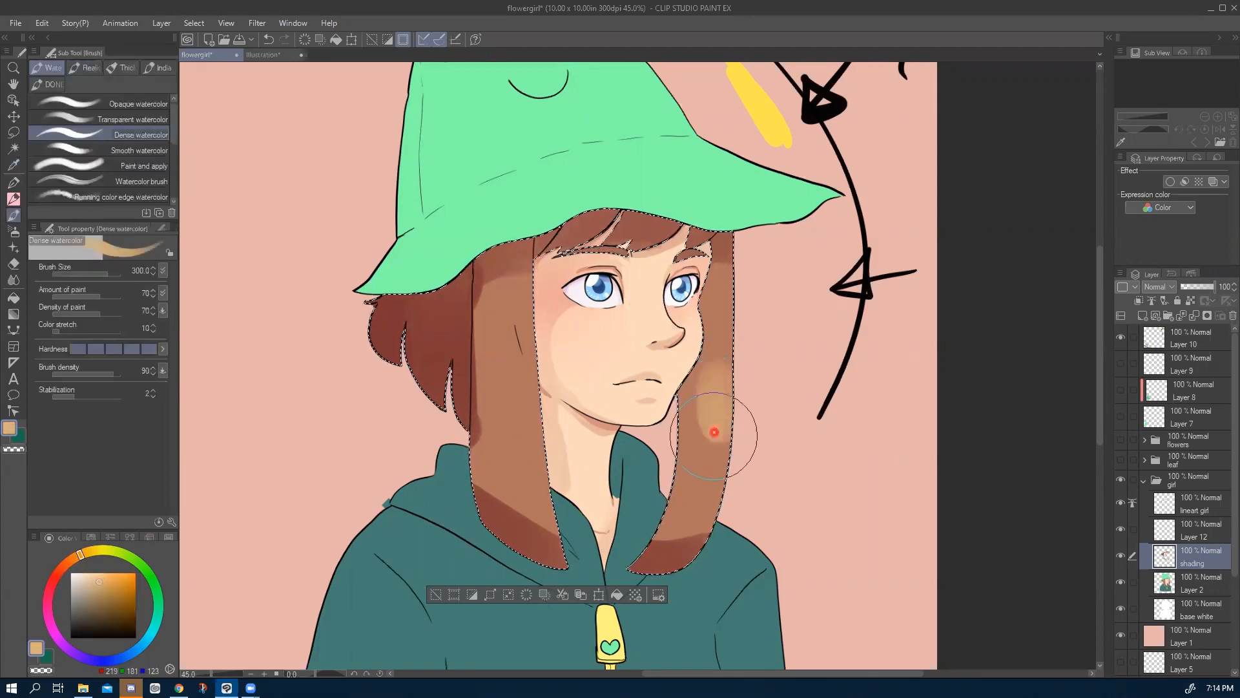
pyautogui.hotkey('ctrl', 'z')
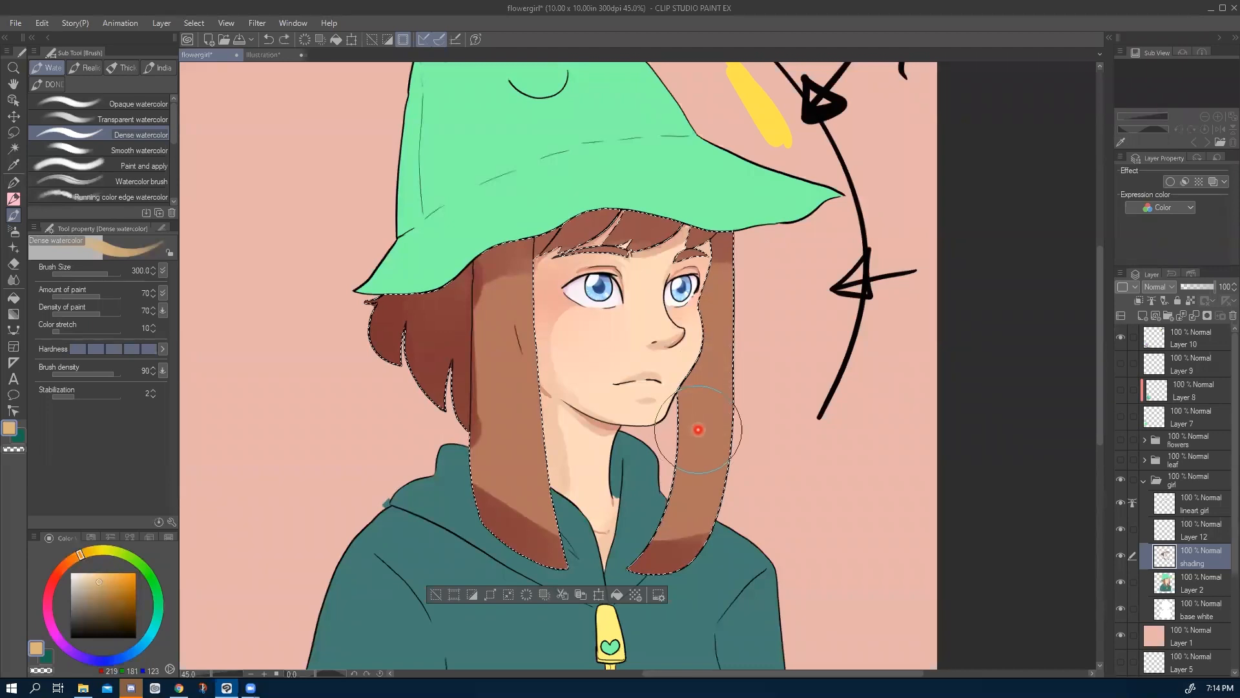
pyautogui.moveTo(718, 370); pyautogui.dragTo(709, 415)
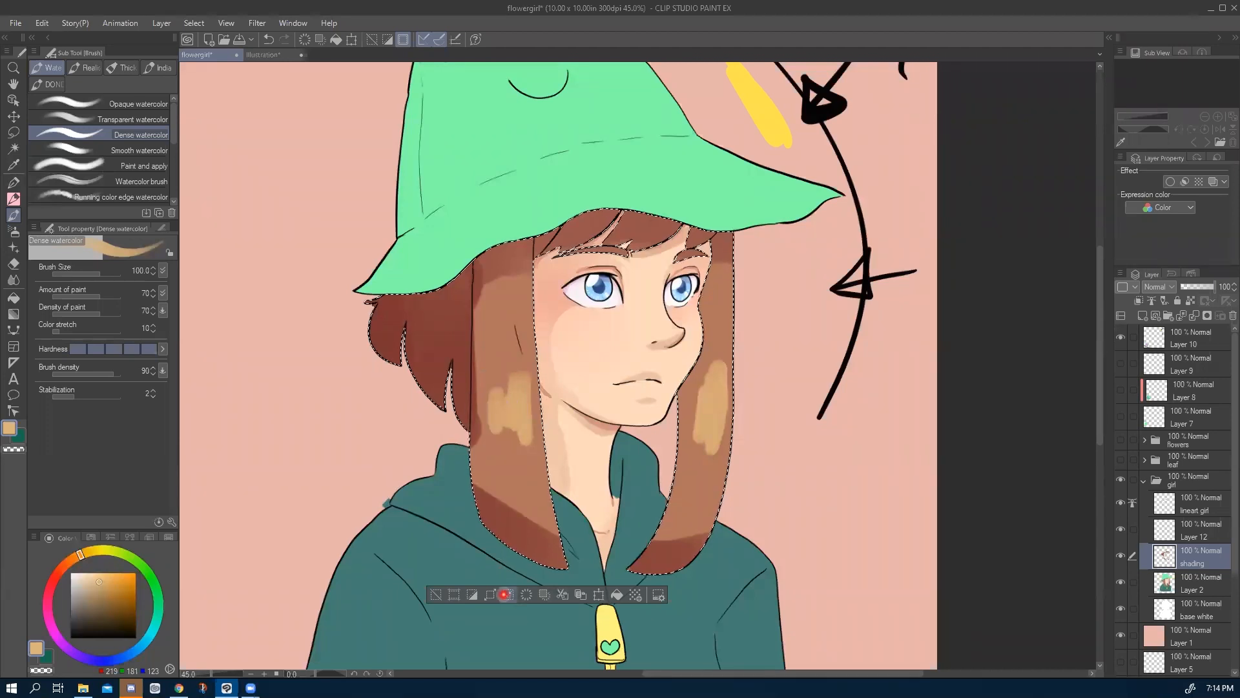
pyautogui.press('j')
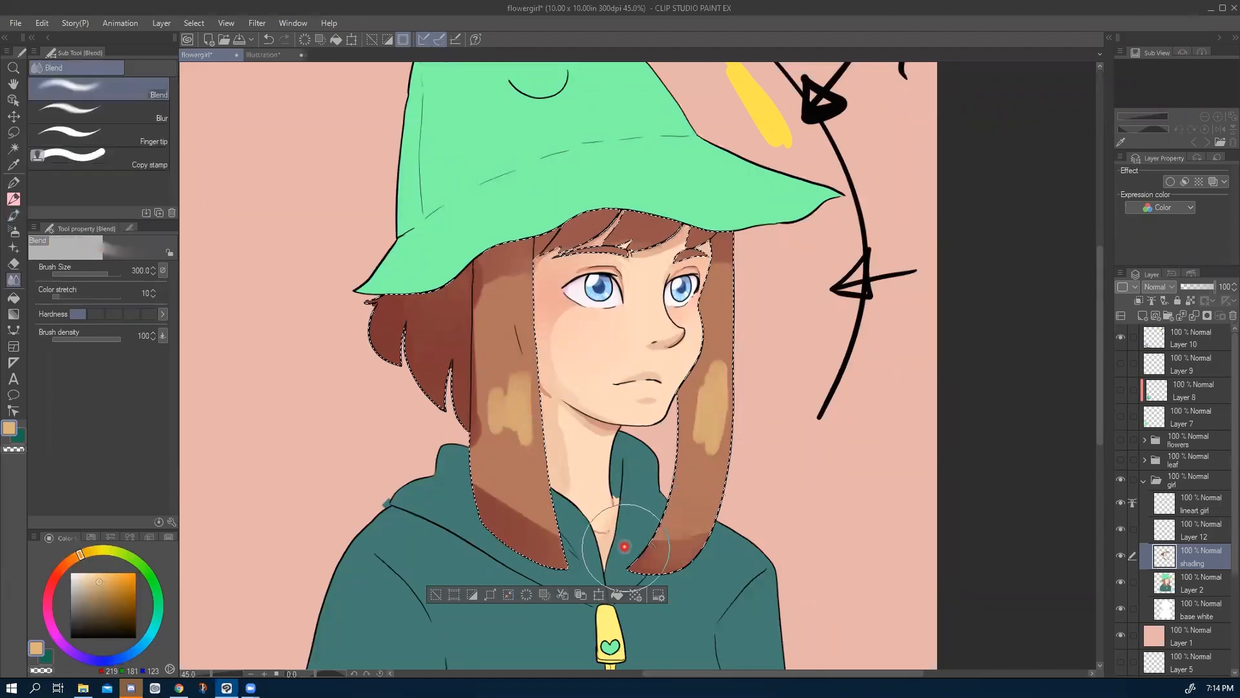
pyautogui.moveTo(524, 527); pyautogui.dragTo(479, 460)
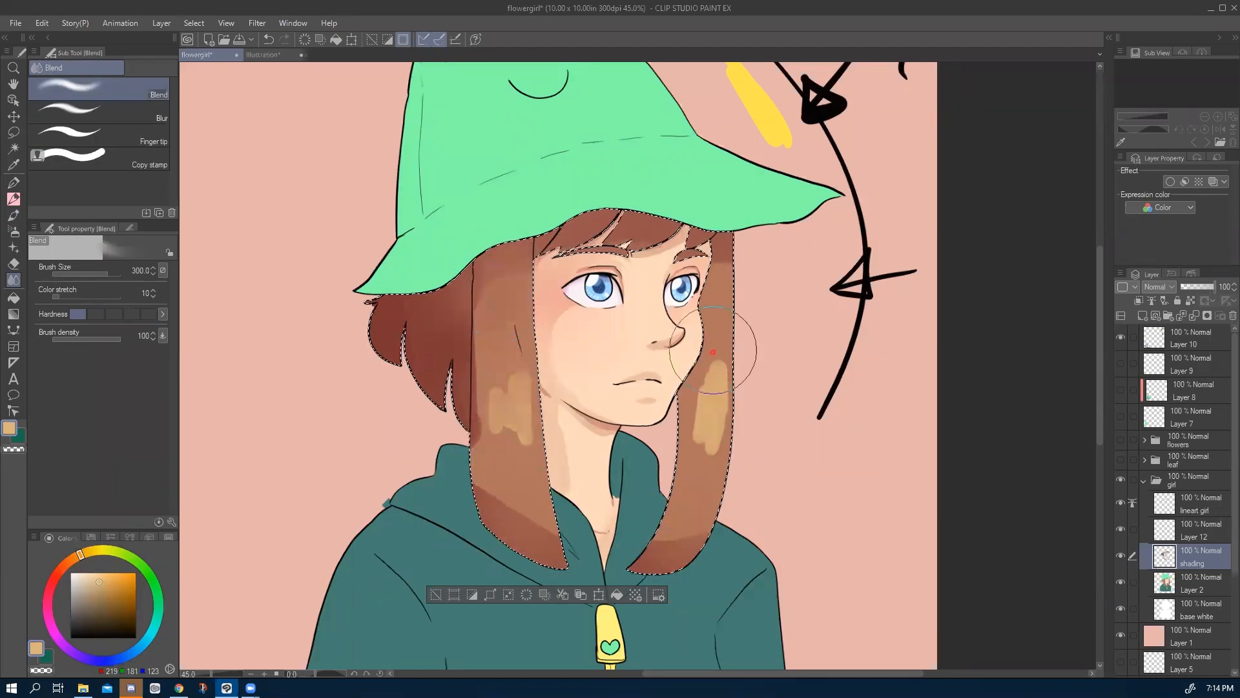
# Mix a pale cream of RGB 255, 236, 208, add thin G-pen shine strokes to both front hair locks, and clear the selection.
pyautogui.press('i')
pyautogui.click(86, 575)
pyautogui.click(82, 572)
pyautogui.press('p')
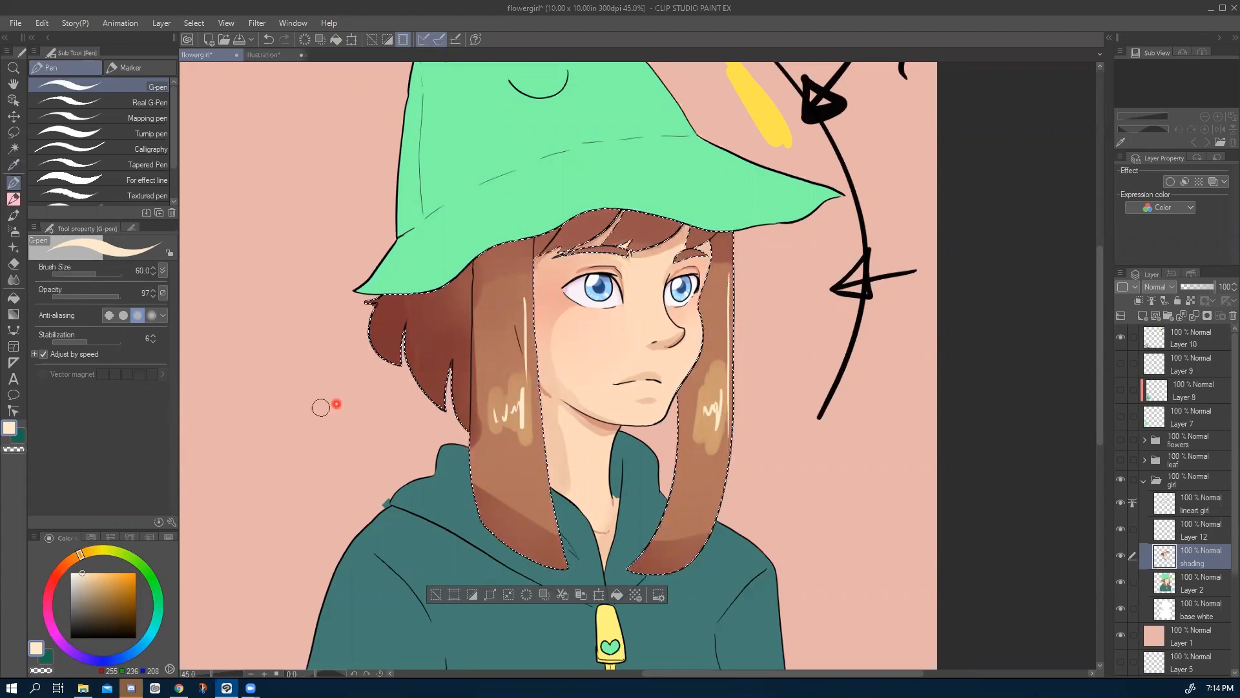
pyautogui.press('i')
pyautogui.hotkey('ctrl', 'd')
# Auto-select the green frog hat on Layer 2.
pyautogui.click(1195, 582)
pyautogui.press('w')
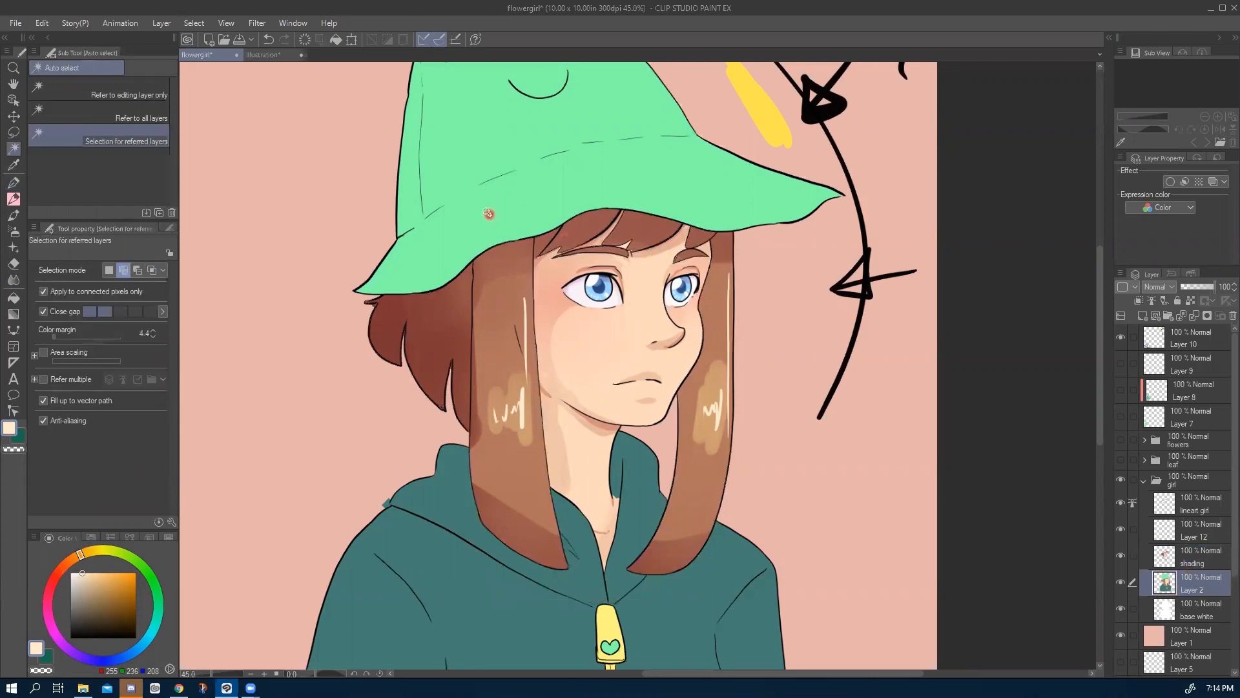
pyautogui.click(487, 210)
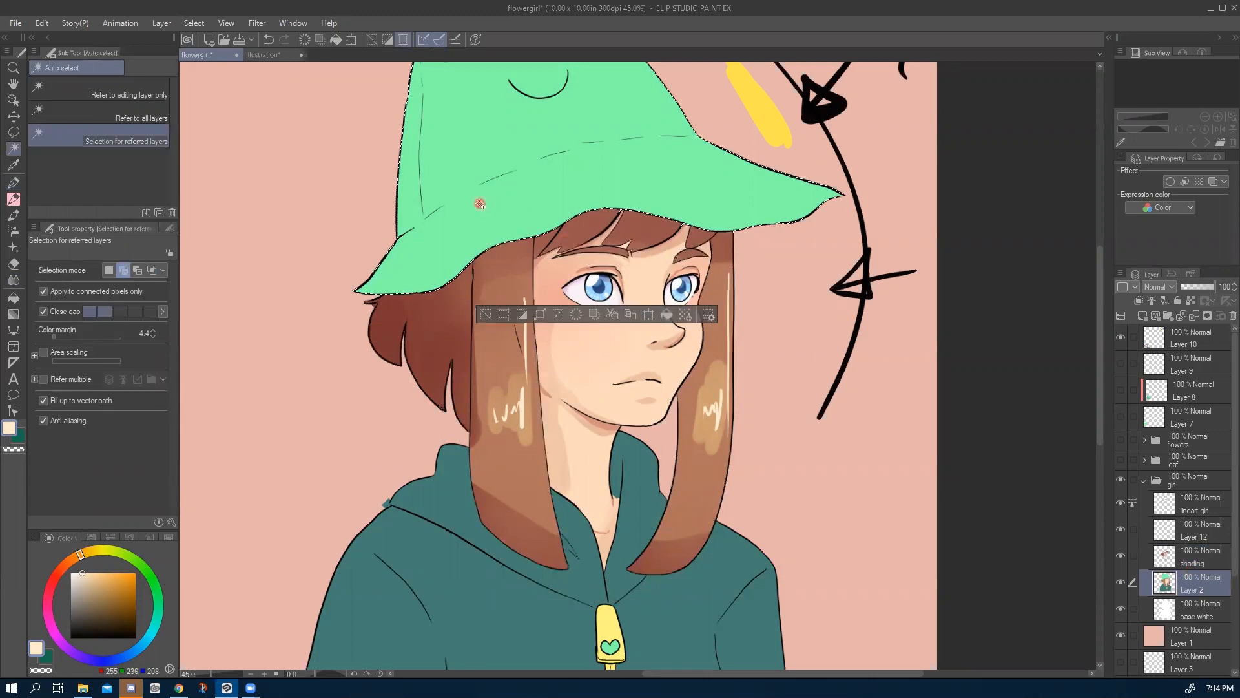
# Sample the hat's green and shift it to a darker green of RGB 65, 194, 136.
pyautogui.scroll(5, 340, 329)
pyautogui.click(141, 564)
pyautogui.press('i')
pyautogui.click(477, 419)
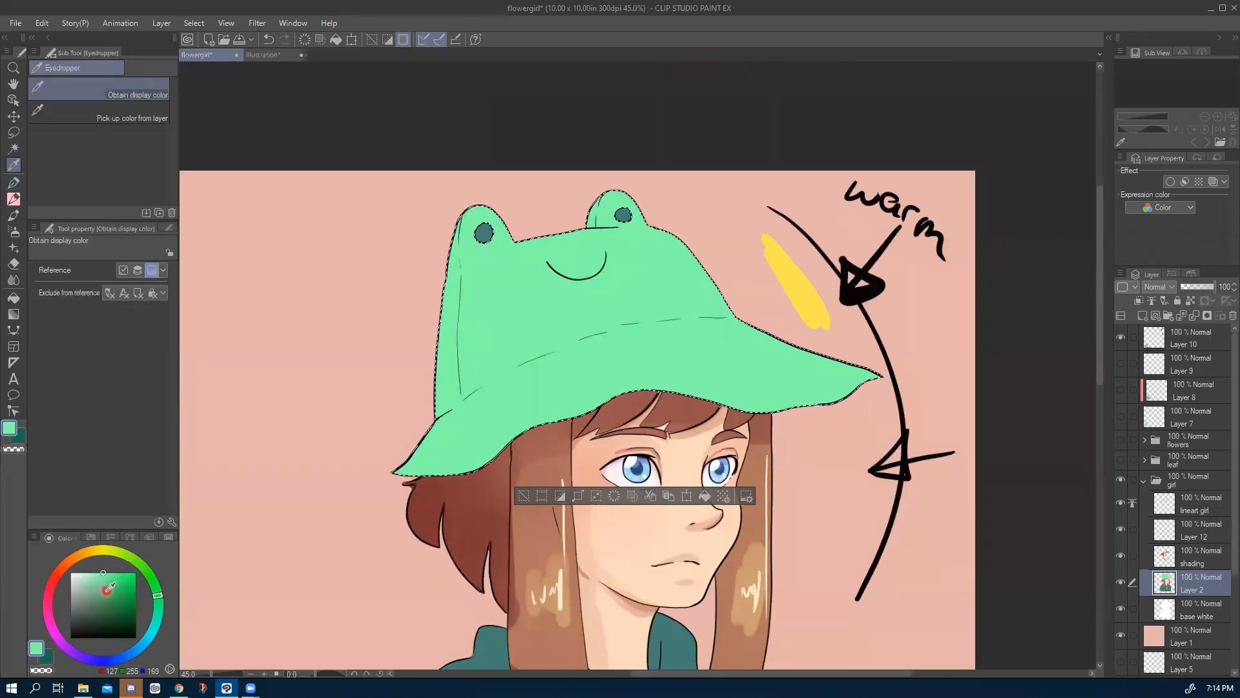
pyautogui.click(108, 582)
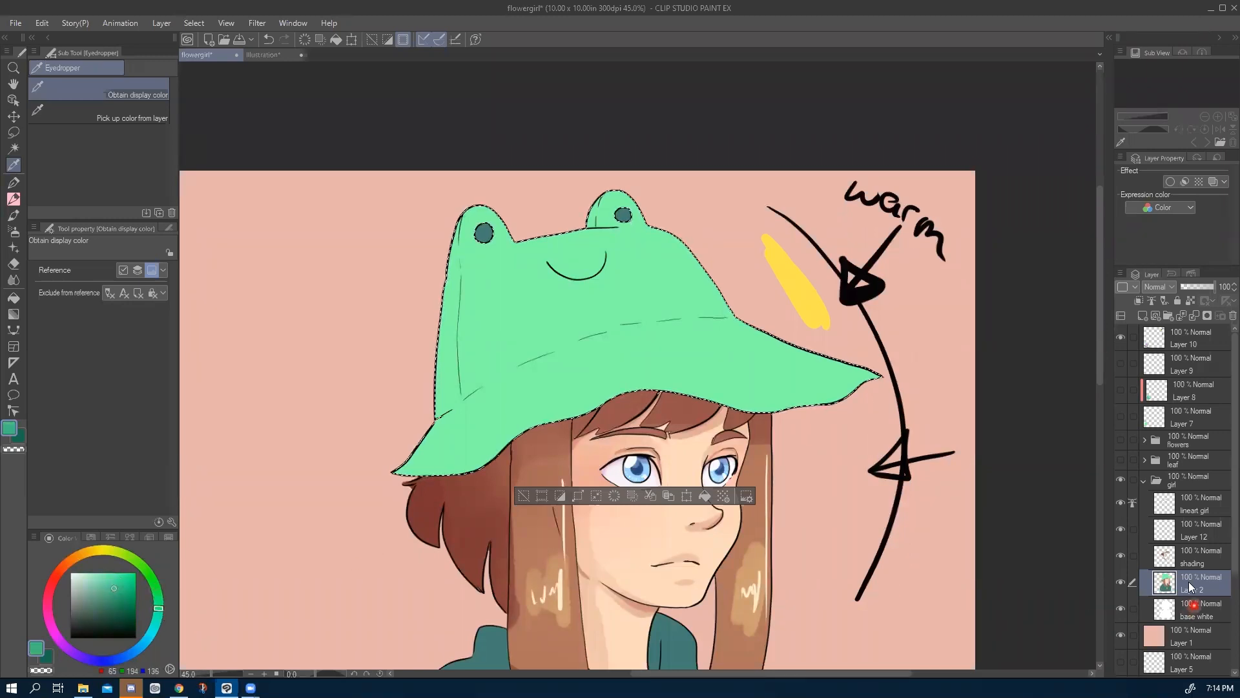
# Paint Dense watercolor shadows on the shading layer over the hat's back edge, brim folds, brim tip and crown seam.
pyautogui.click(1192, 557)
pyautogui.press('b')
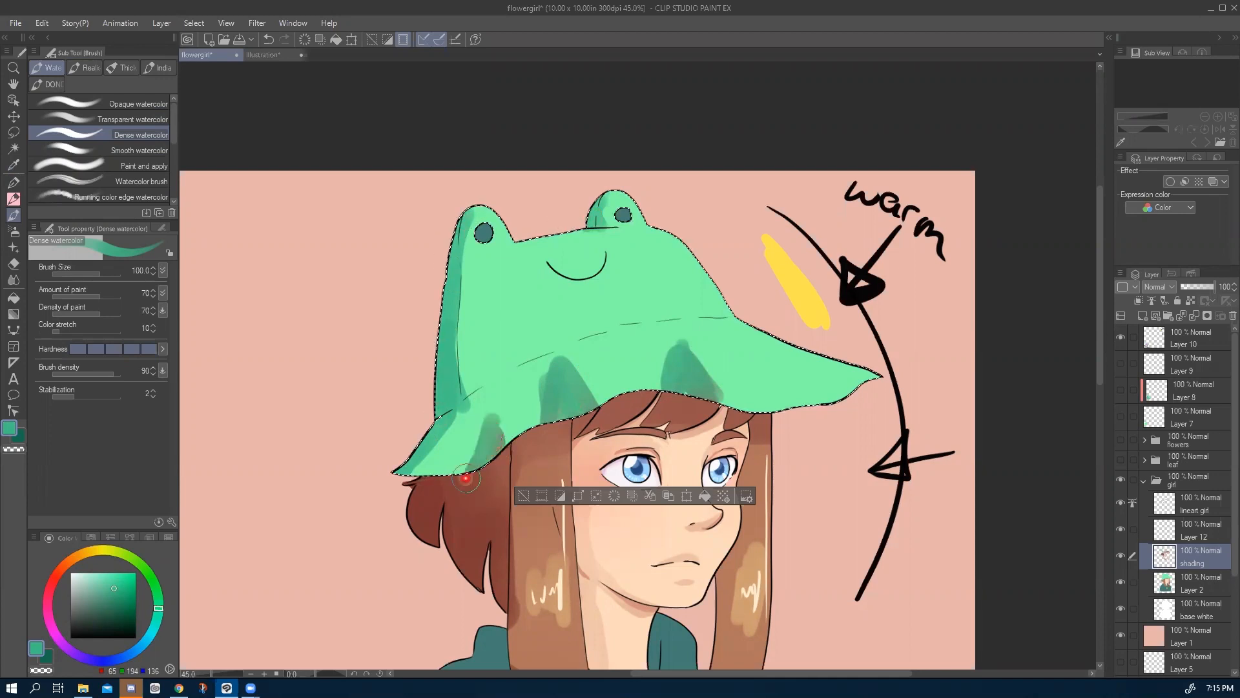
pyautogui.moveTo(476, 444); pyautogui.dragTo(493, 422)
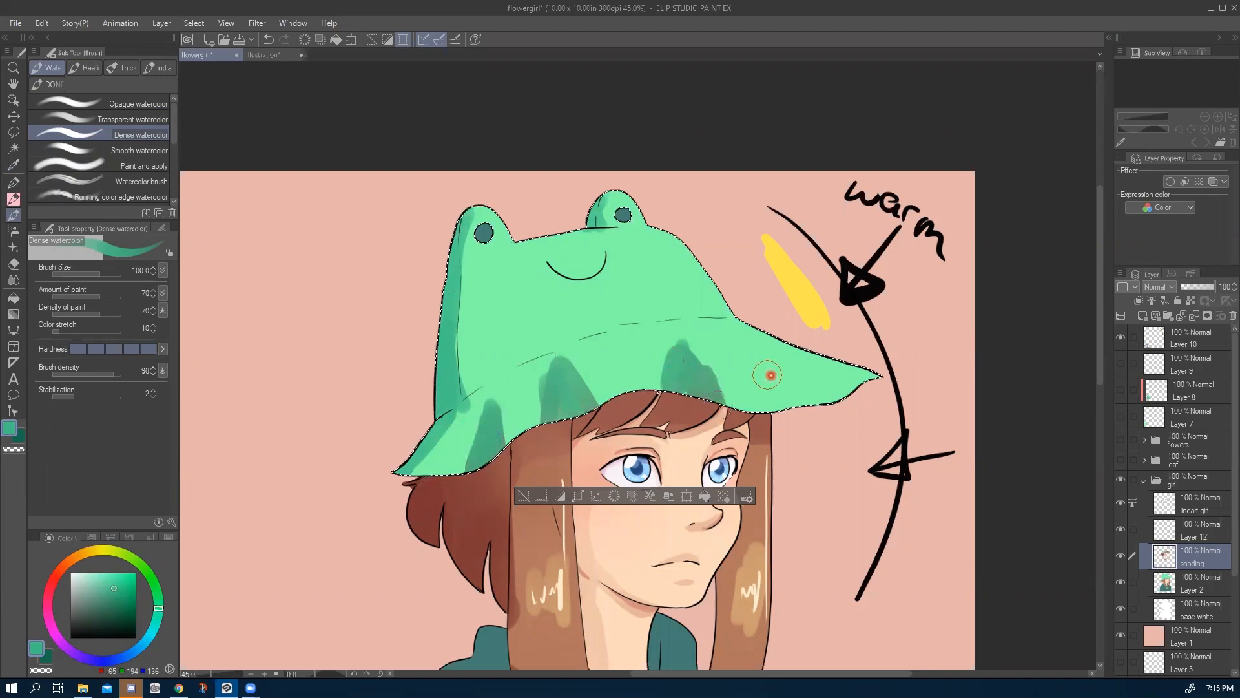
pyautogui.moveTo(836, 390); pyautogui.dragTo(830, 388)
pyautogui.moveTo(673, 323); pyautogui.dragTo(700, 322)
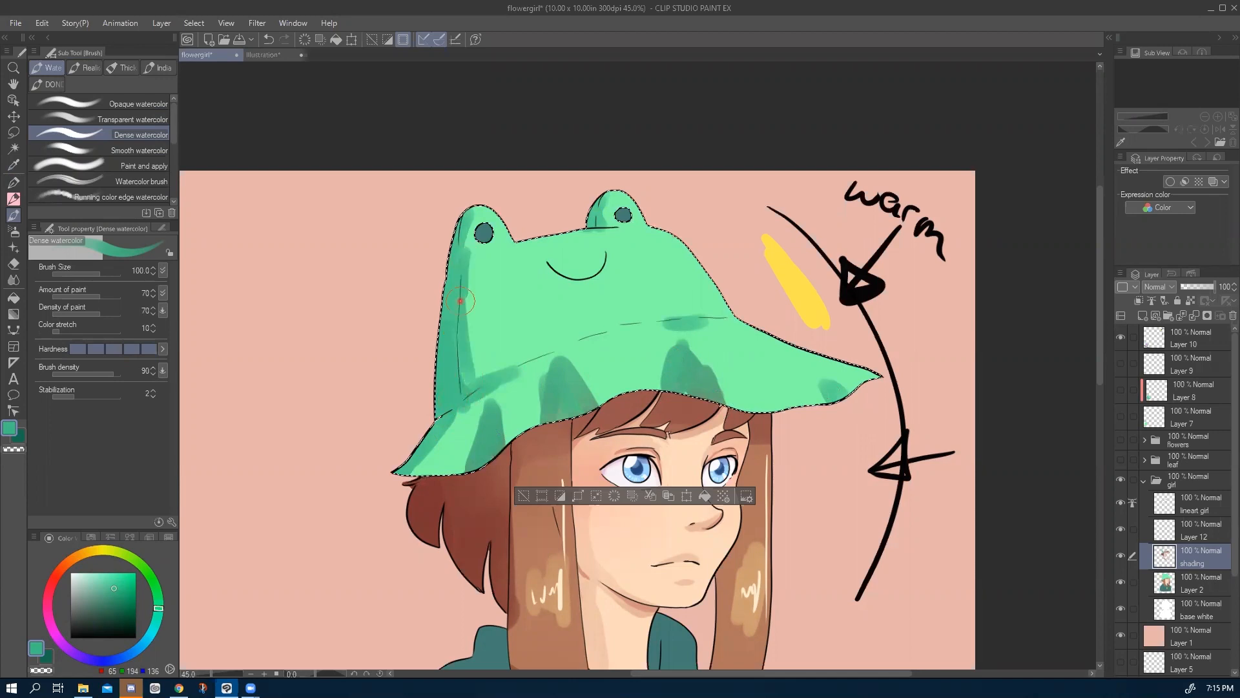
# Sample an intermediate green of RGB 89, 219, 149, soften the shadow at the back of the crown, and blend the hat's shading.
pyautogui.press('i')
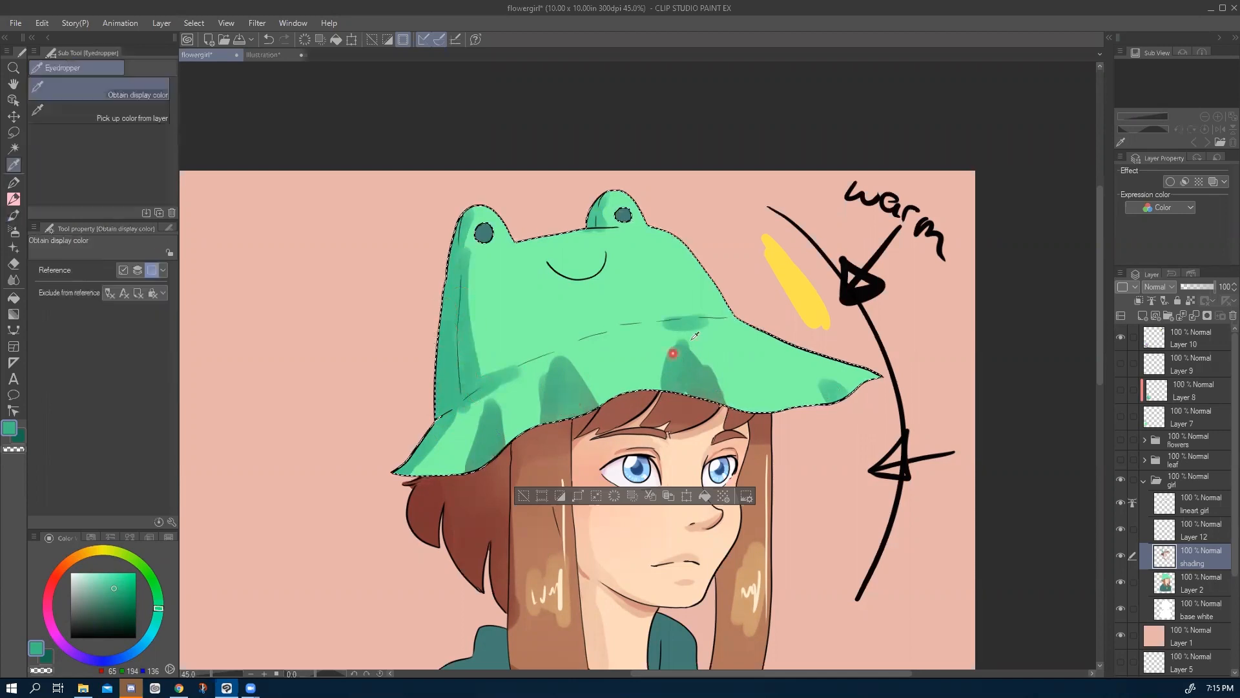
pyautogui.click(508, 317)
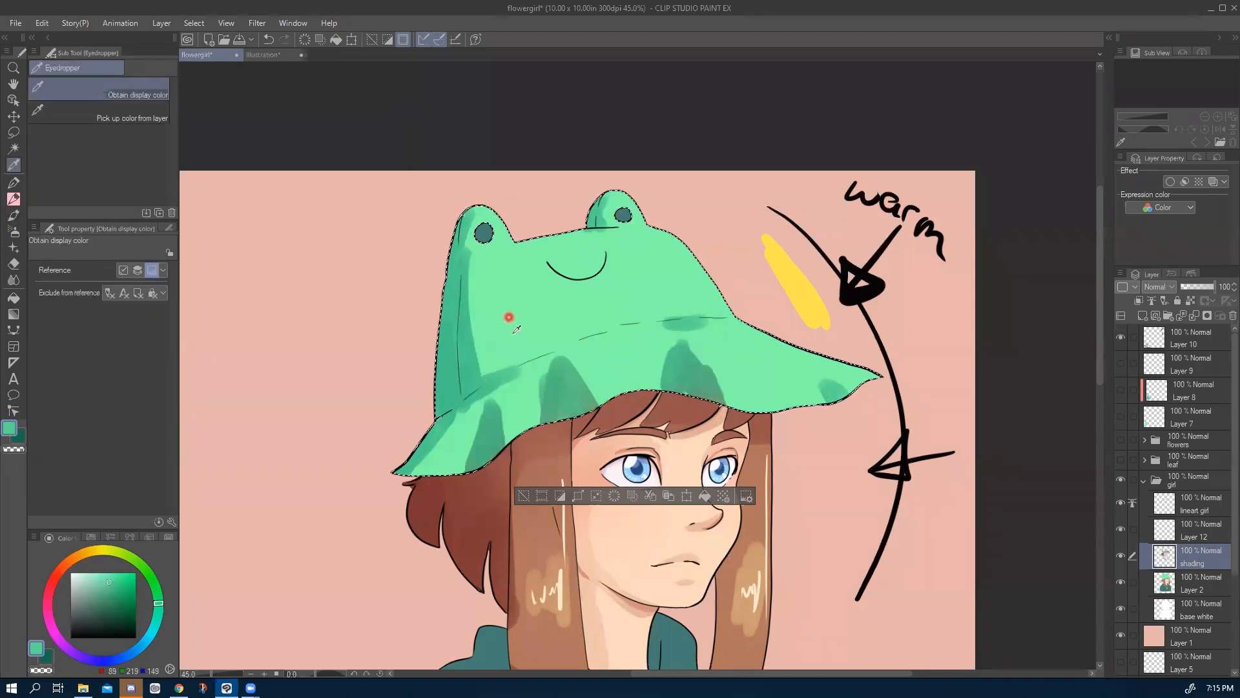
pyautogui.press('b')
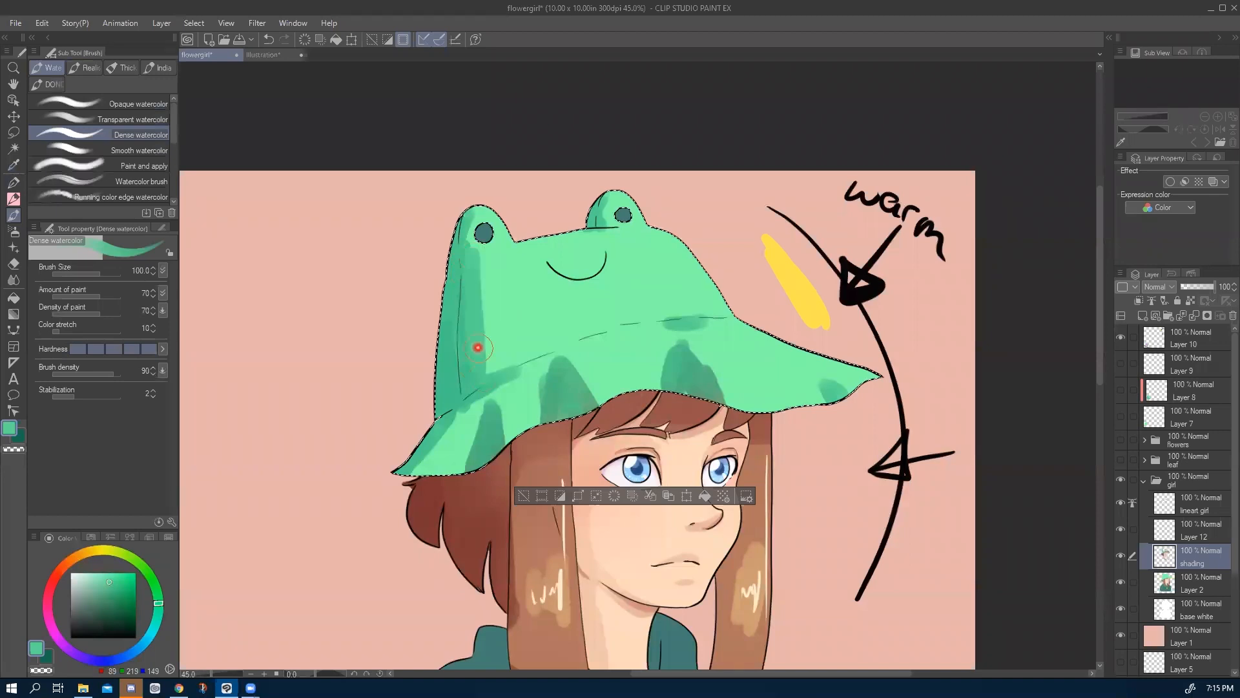
pyautogui.press('j')
pyautogui.moveTo(455, 373)
pyautogui.mouseDown()
pyautogui.moveTo(466, 402)
pyautogui.moveTo(428, 461)
pyautogui.moveTo(411, 466)
pyautogui.moveTo(473, 408)
pyautogui.moveTo(479, 439)
pyautogui.moveTo(509, 350)
pyautogui.moveTo(566, 355)
pyautogui.moveTo(552, 347)
pyautogui.moveTo(571, 390)
pyautogui.moveTo(635, 345)
pyautogui.moveTo(686, 363)
pyautogui.moveTo(689, 343)
pyautogui.moveTo(703, 383)
pyautogui.moveTo(685, 311)
pyautogui.moveTo(750, 356)
pyautogui.moveTo(848, 397)
pyautogui.mouseUp()
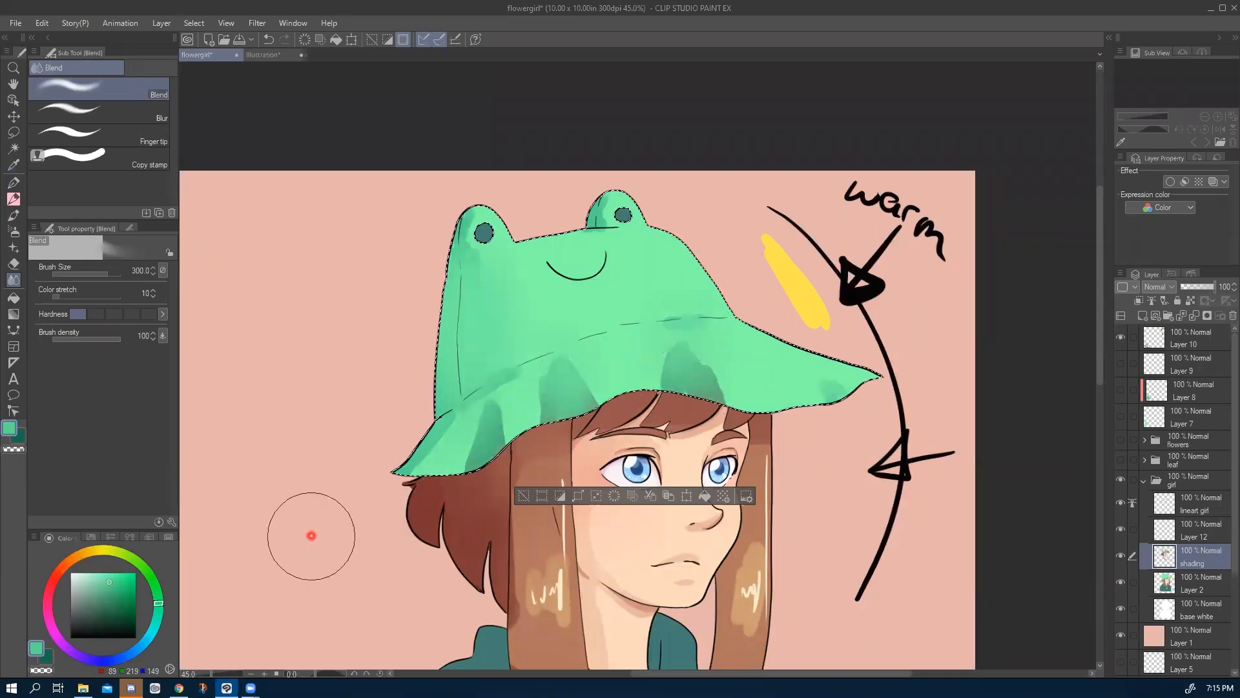
pyautogui.moveTo(321, 563); pyautogui.dragTo(312, 288)
pyautogui.moveTo(333, 440); pyautogui.dragTo(324, 378)
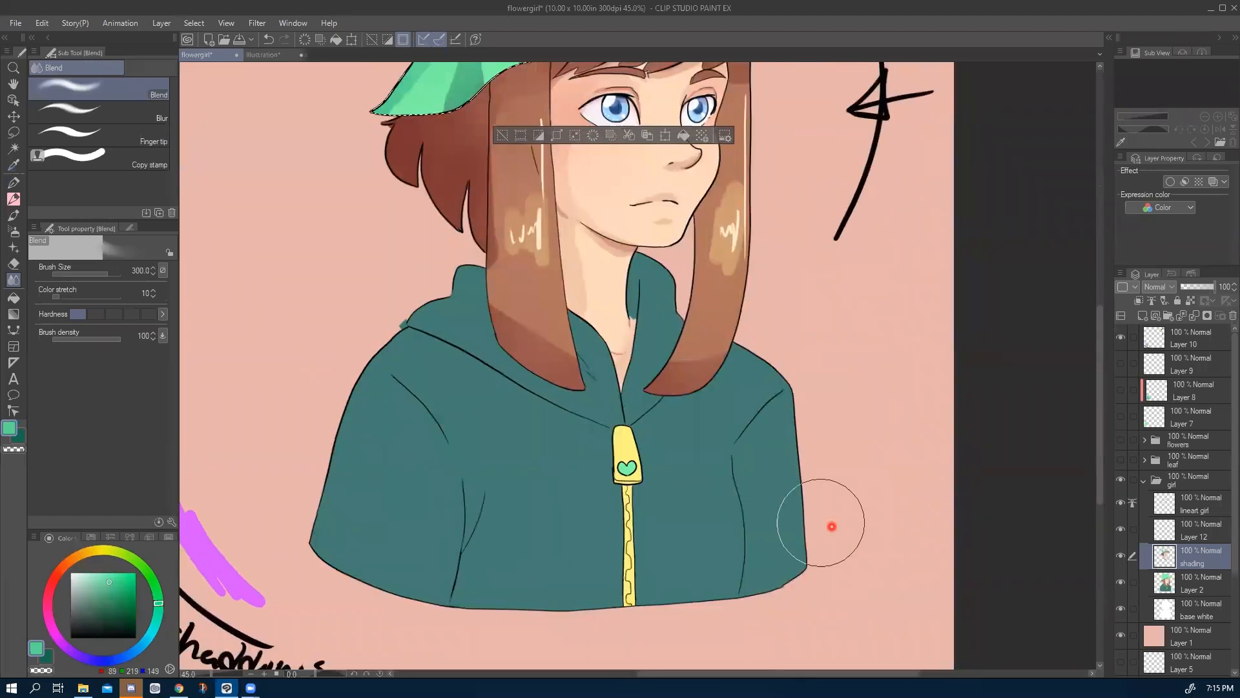
# Auto-select the teal hoodie on Layer 2 and make the shading layer active.
pyautogui.click(1168, 583)
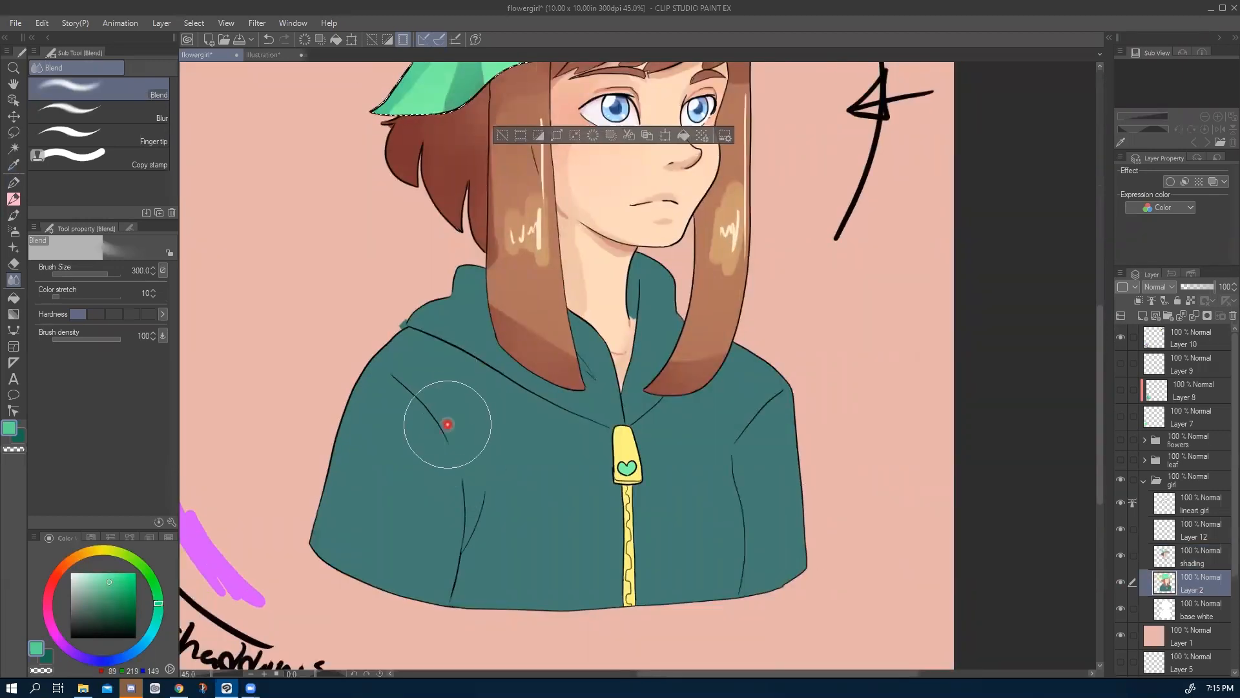
pyautogui.press('w')
pyautogui.click(460, 443)
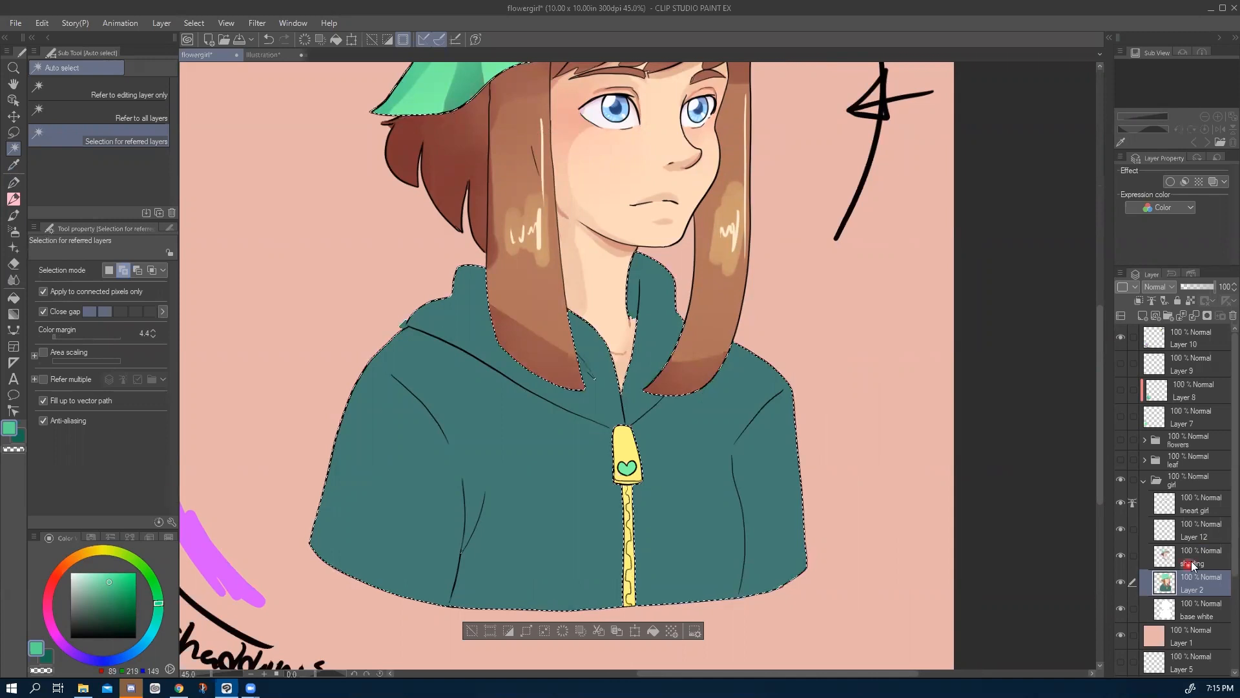
pyautogui.click(1168, 557)
# Sample the hoodie's teal and shift it to a darker, bluer teal for shadows.
pyautogui.press('b')
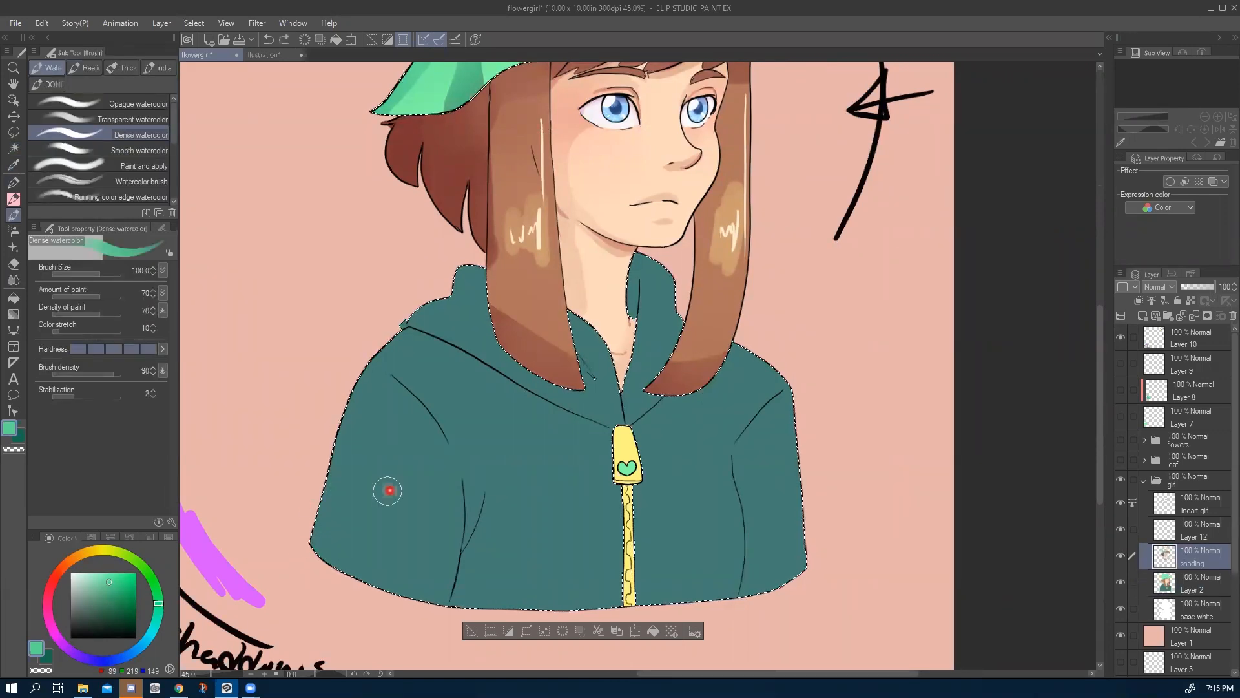
pyautogui.press('i')
pyautogui.click(394, 482)
pyautogui.click(110, 611)
pyautogui.click(147, 638)
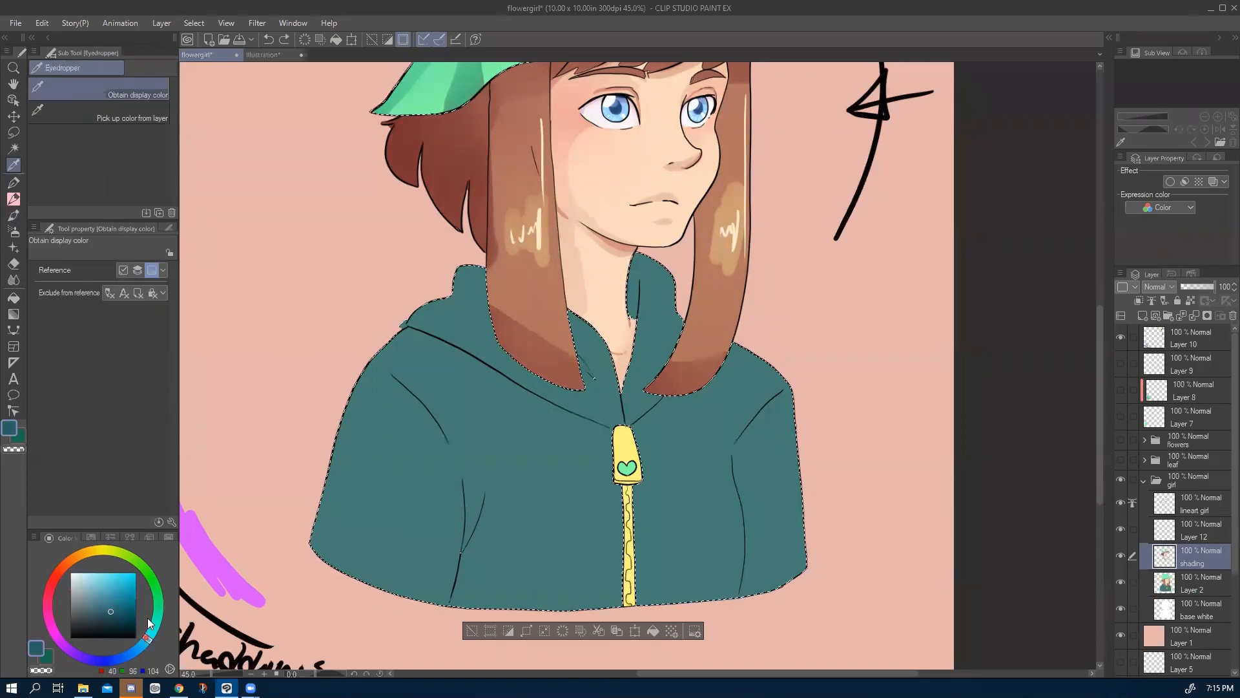
# Paint Dense watercolor shadows over the hoodie's sleeve edge, armpit folds, lower chest, hood seam and collar.
pyautogui.press('b')
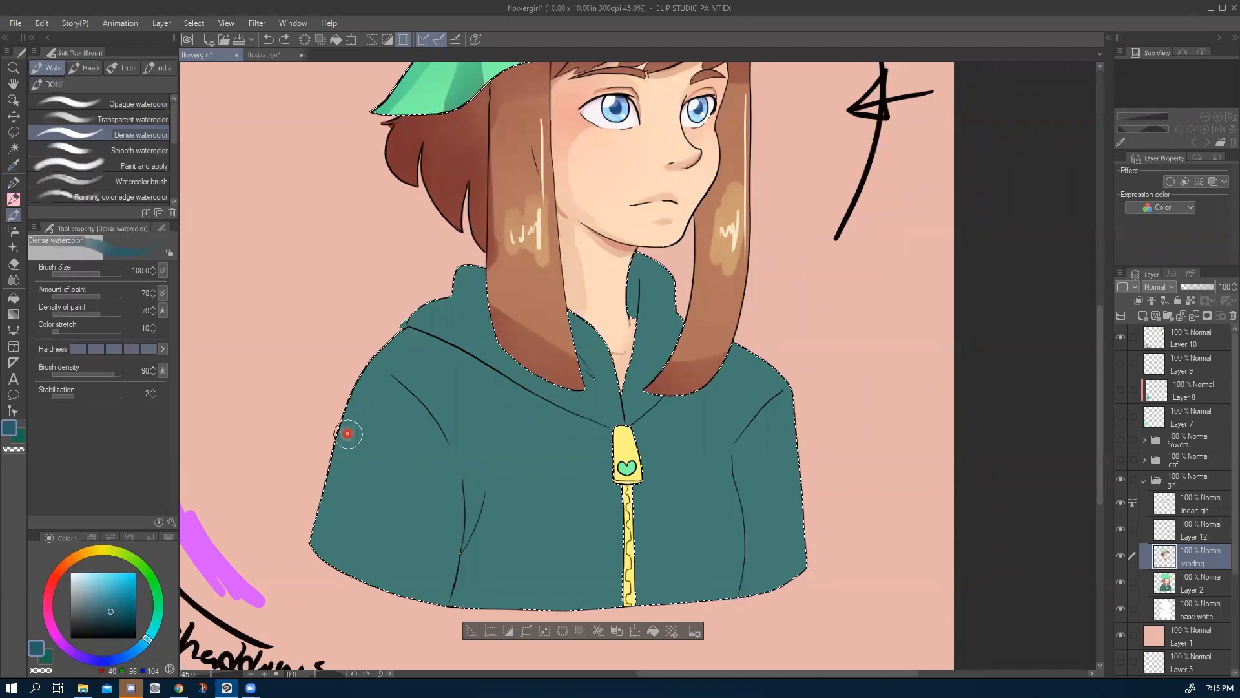
pyautogui.moveTo(347, 410)
pyautogui.mouseDown()
pyautogui.moveTo(302, 586)
pyautogui.moveTo(346, 427)
pyautogui.moveTo(341, 543)
pyautogui.mouseUp()
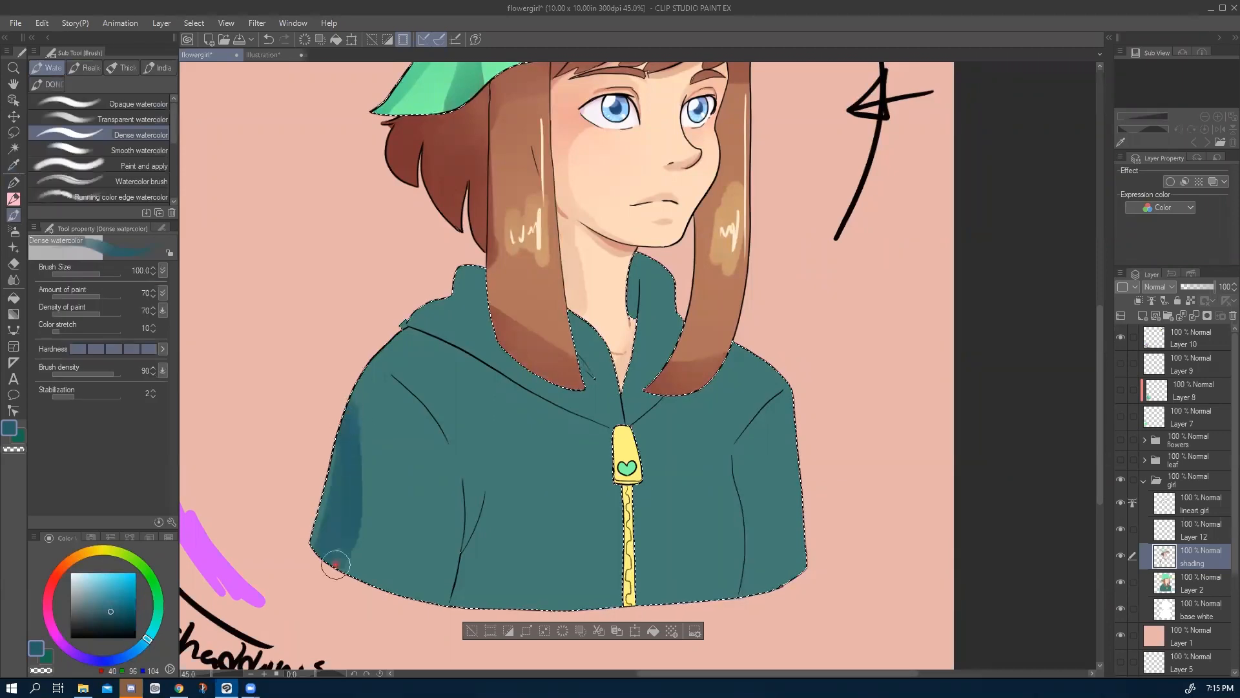
pyautogui.moveTo(472, 508); pyautogui.dragTo(475, 528)
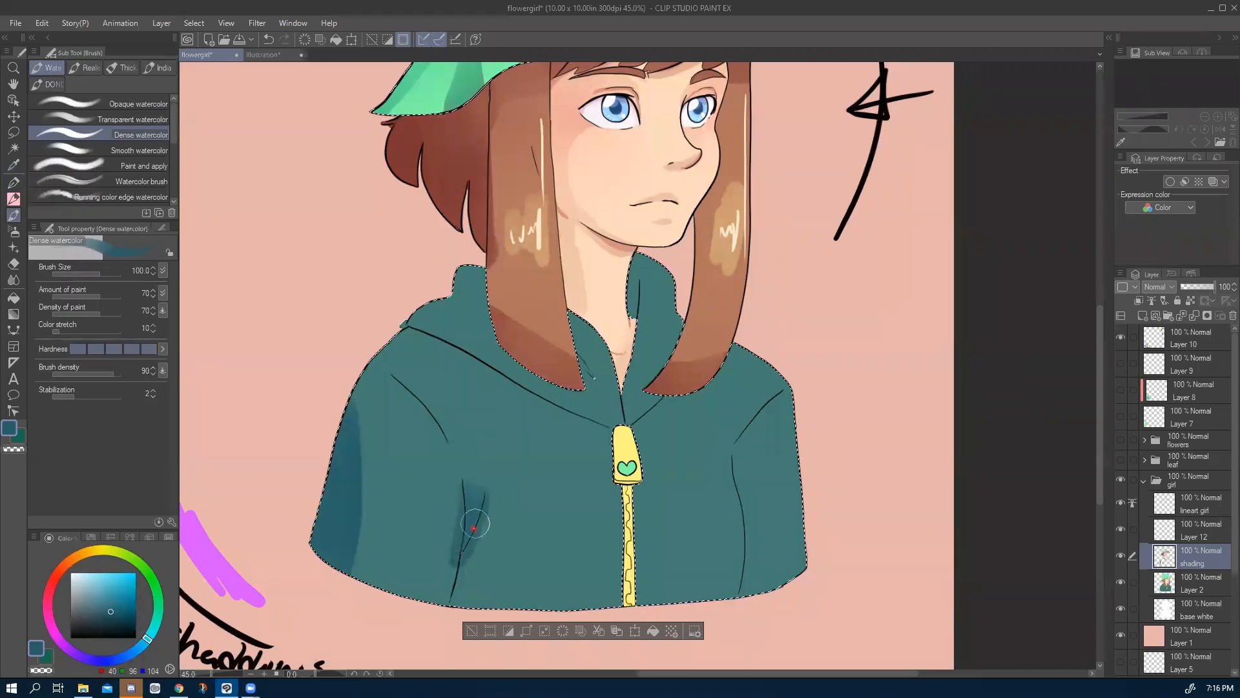
pyautogui.moveTo(713, 591); pyautogui.dragTo(737, 573)
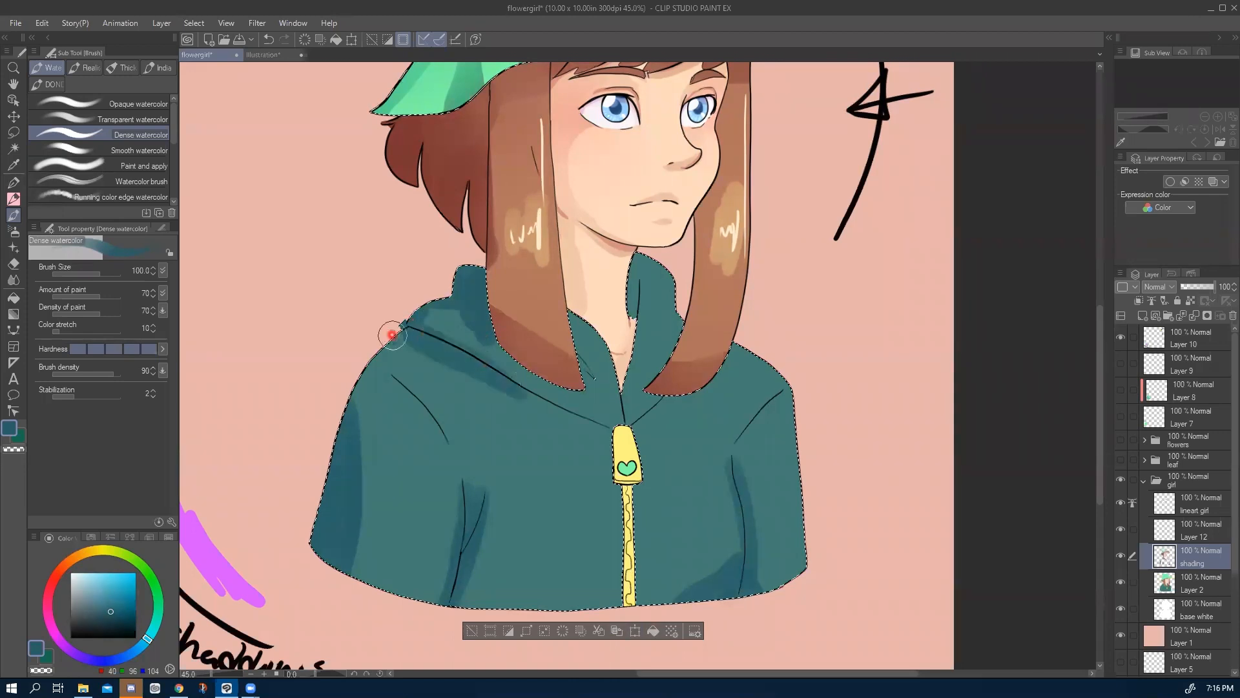
pyautogui.moveTo(347, 374)
pyautogui.mouseDown()
pyautogui.moveTo(412, 343)
pyautogui.moveTo(354, 387)
pyautogui.mouseUp()
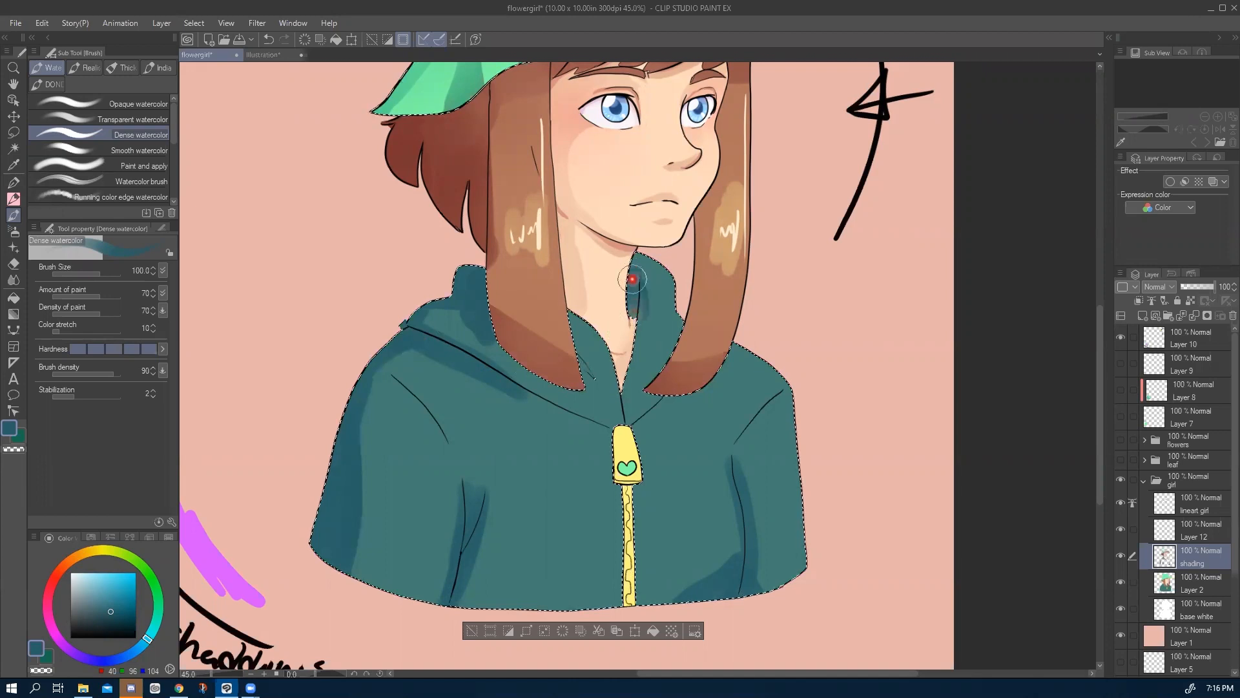
pyautogui.moveTo(640, 294)
pyautogui.mouseDown()
pyautogui.moveTo(624, 379)
pyautogui.moveTo(648, 298)
pyautogui.moveTo(636, 348)
pyautogui.moveTo(646, 328)
pyautogui.moveTo(618, 402)
pyautogui.moveTo(656, 329)
pyautogui.moveTo(621, 399)
pyautogui.moveTo(651, 285)
pyautogui.mouseUp()
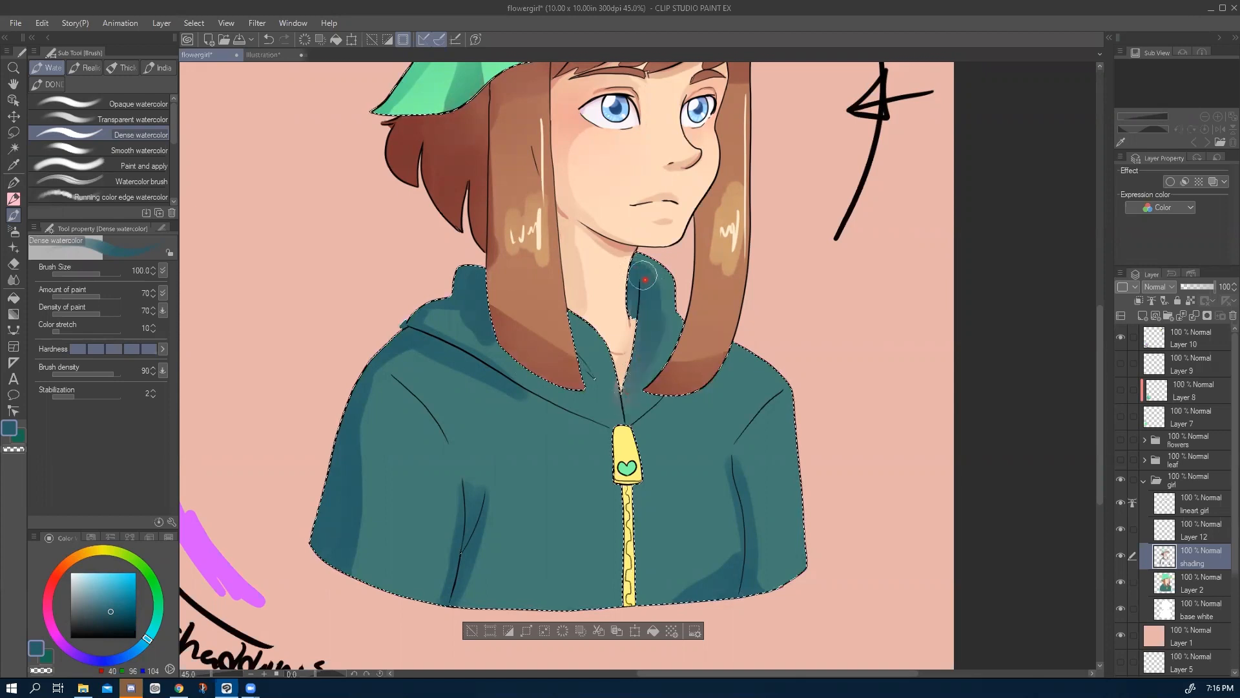
pyautogui.moveTo(590, 378); pyautogui.dragTo(586, 374)
pyautogui.moveTo(485, 349)
pyautogui.mouseDown()
pyautogui.moveTo(448, 312)
pyautogui.moveTo(406, 312)
pyautogui.mouseUp()
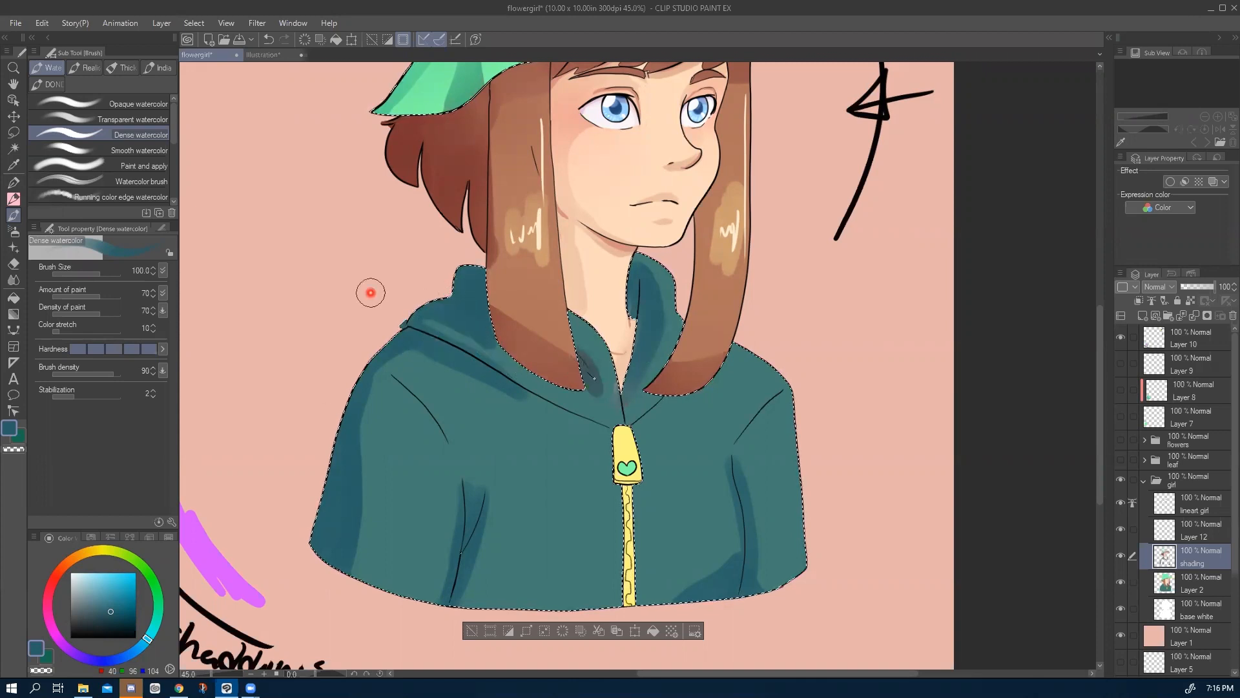
# Deepen the sleeve, armpit and hem shadows with a size 30 brush in sampled RGB 22, 78, 86, and clear the hoodie selection.
pyautogui.keyDown('alt'); pyautogui.click(452, 295); pyautogui.keyUp('alt')
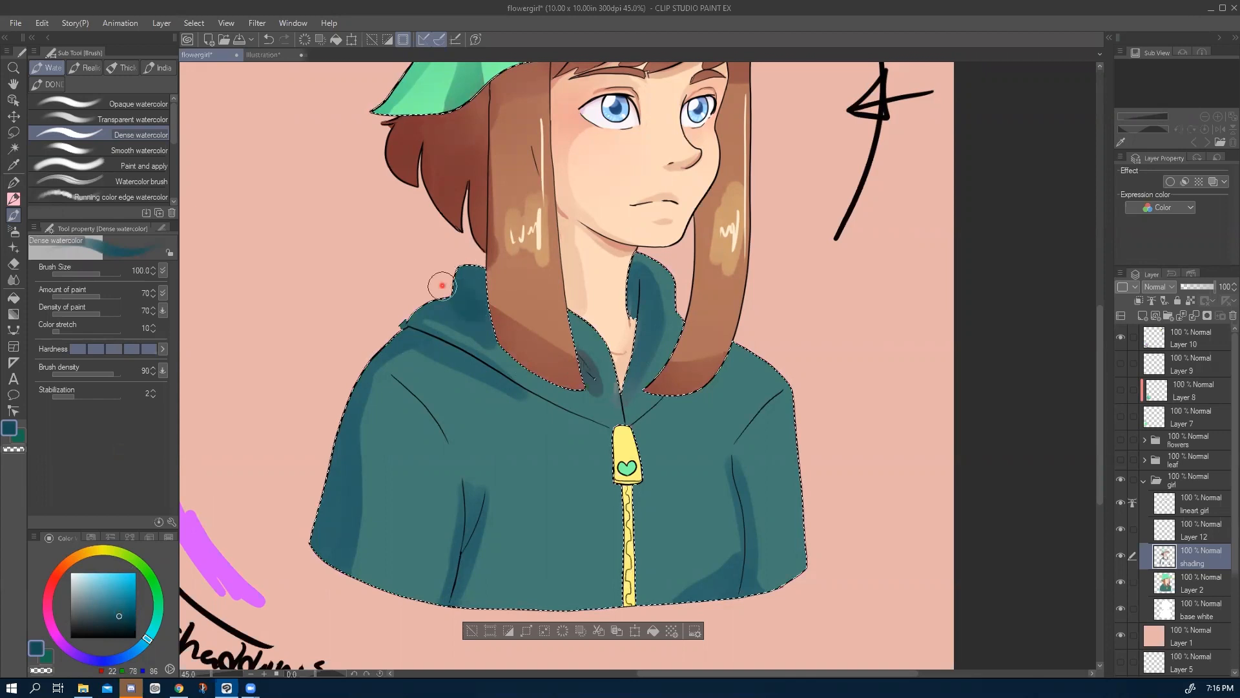
pyautogui.press('[')
pyautogui.press('[')
pyautogui.press('[')
pyautogui.press('[')
pyautogui.press('[')
pyautogui.press('[')
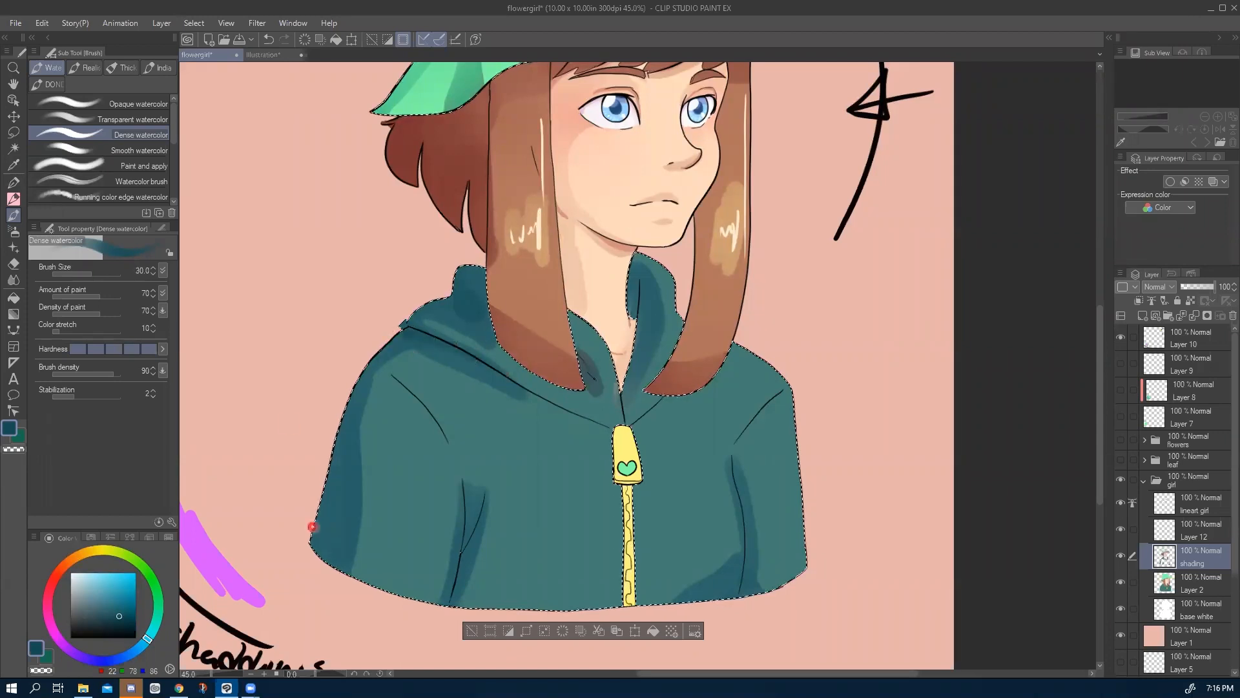
pyautogui.moveTo(332, 484); pyautogui.dragTo(317, 571)
pyautogui.moveTo(464, 485)
pyautogui.mouseDown()
pyautogui.moveTo(463, 539)
pyautogui.moveTo(481, 491)
pyautogui.mouseUp()
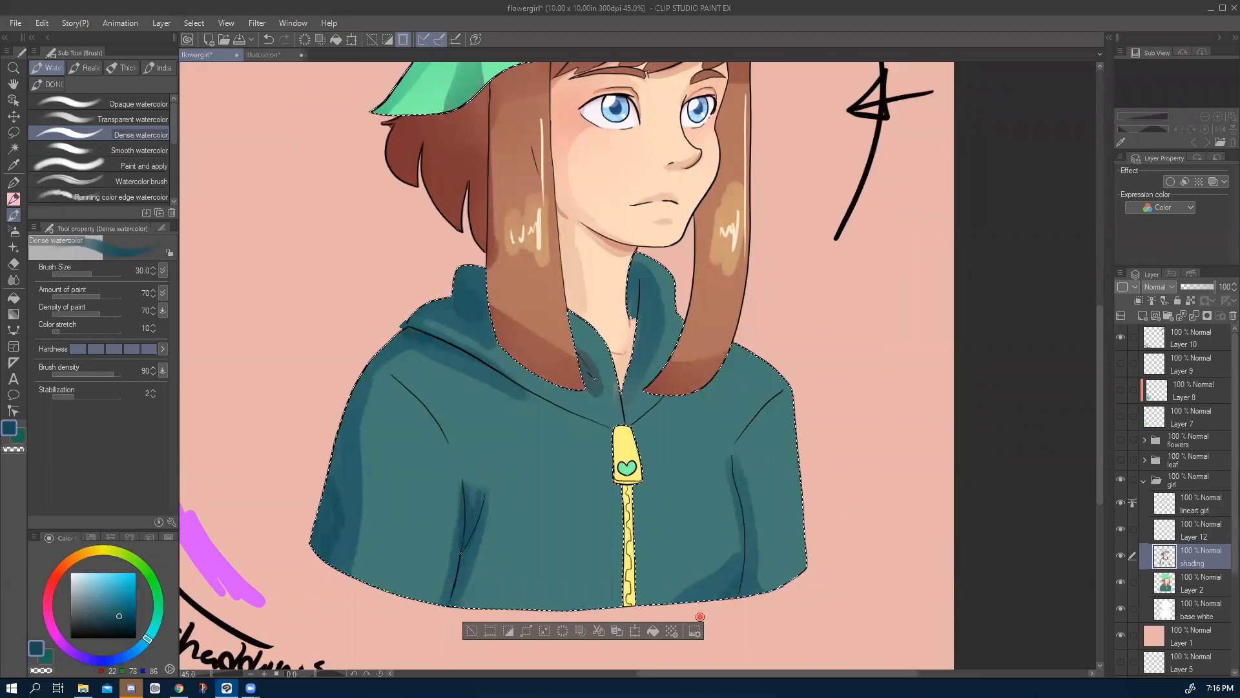
pyautogui.moveTo(740, 555); pyautogui.dragTo(674, 612)
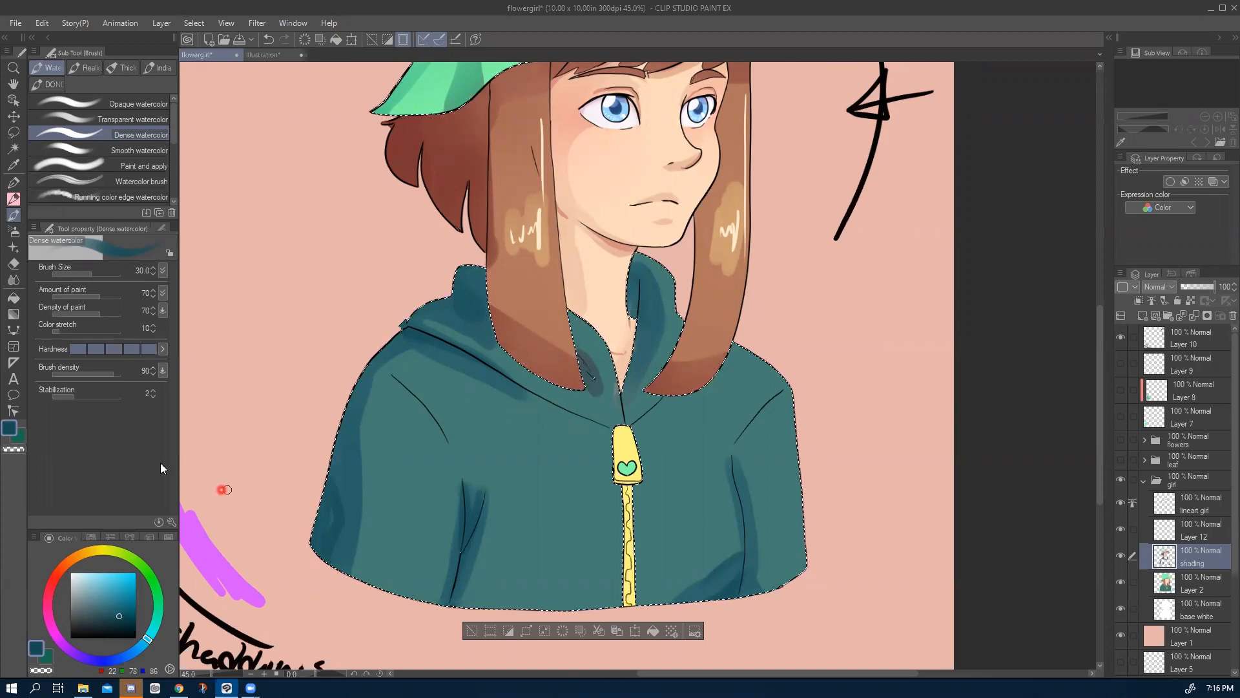
pyautogui.scroll(-2, 423, 374)
pyautogui.scroll(-2, 423, 375)
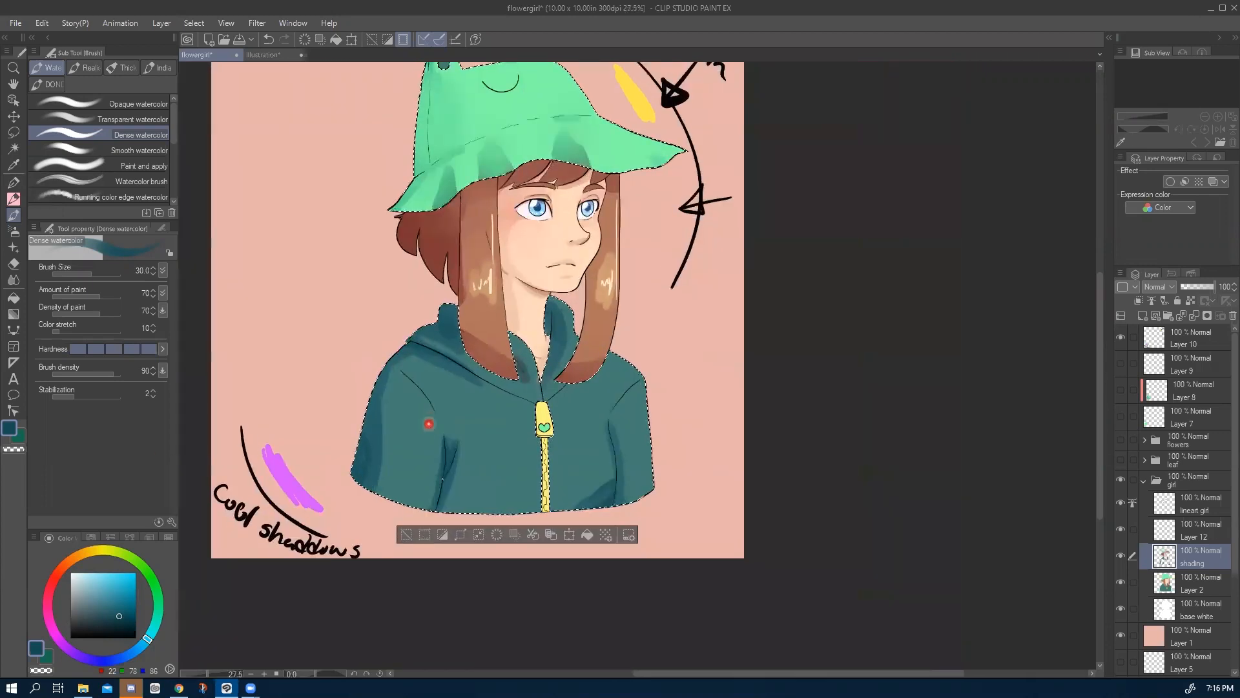
pyautogui.hotkey('ctrl', 'd')
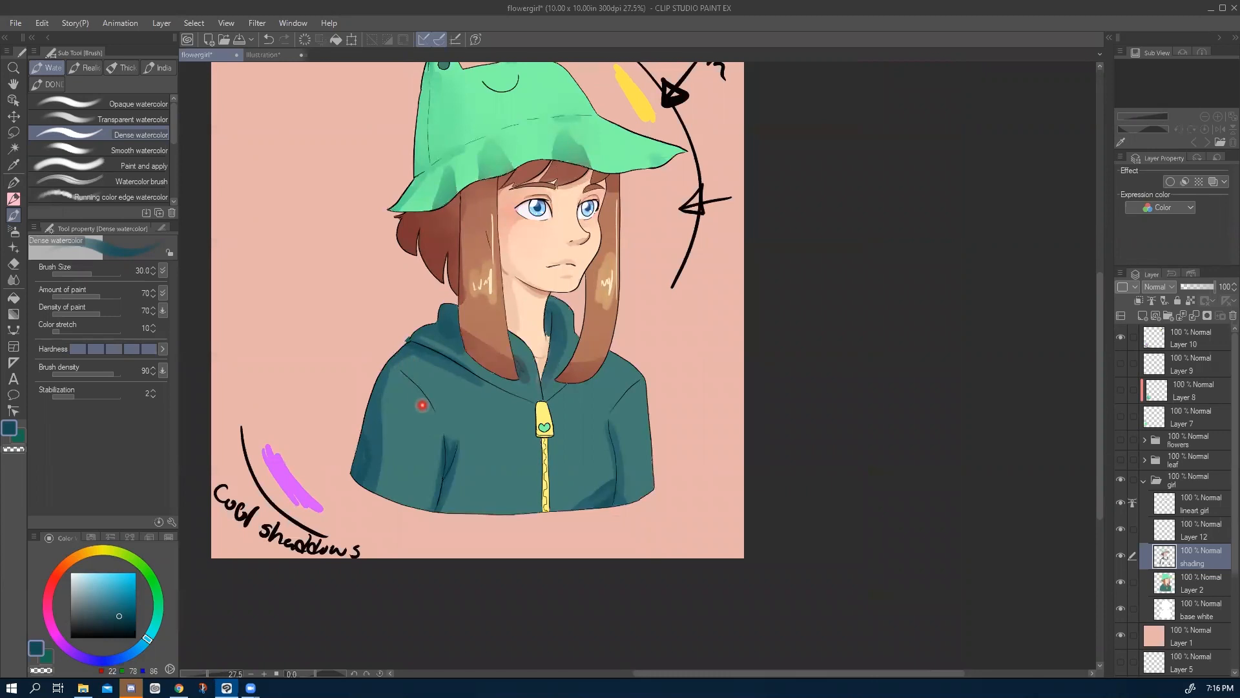
# Sample the hat's green, shift it to a pale yellow-green, and paint a soft Dense watercolor highlight on the crown.
pyautogui.moveTo(429, 455); pyautogui.dragTo(533, 542)
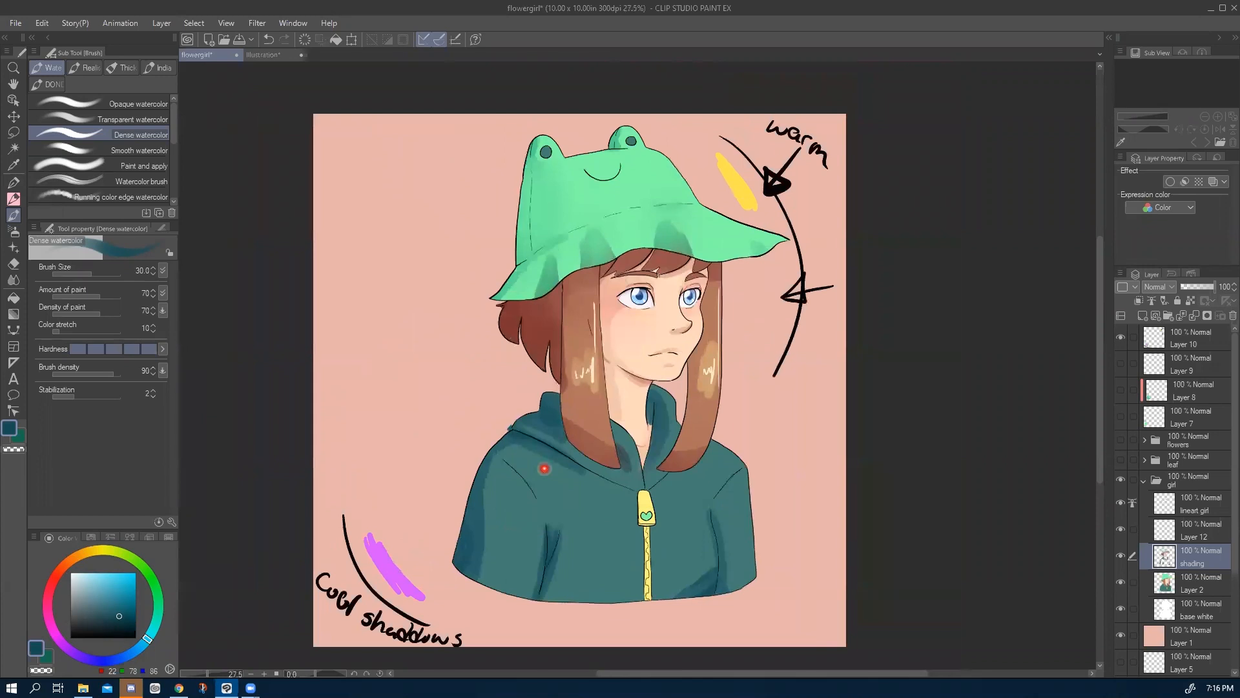
pyautogui.press('i')
pyautogui.click(631, 174)
pyautogui.click(155, 586)
pyautogui.click(90, 574)
pyautogui.click(148, 570)
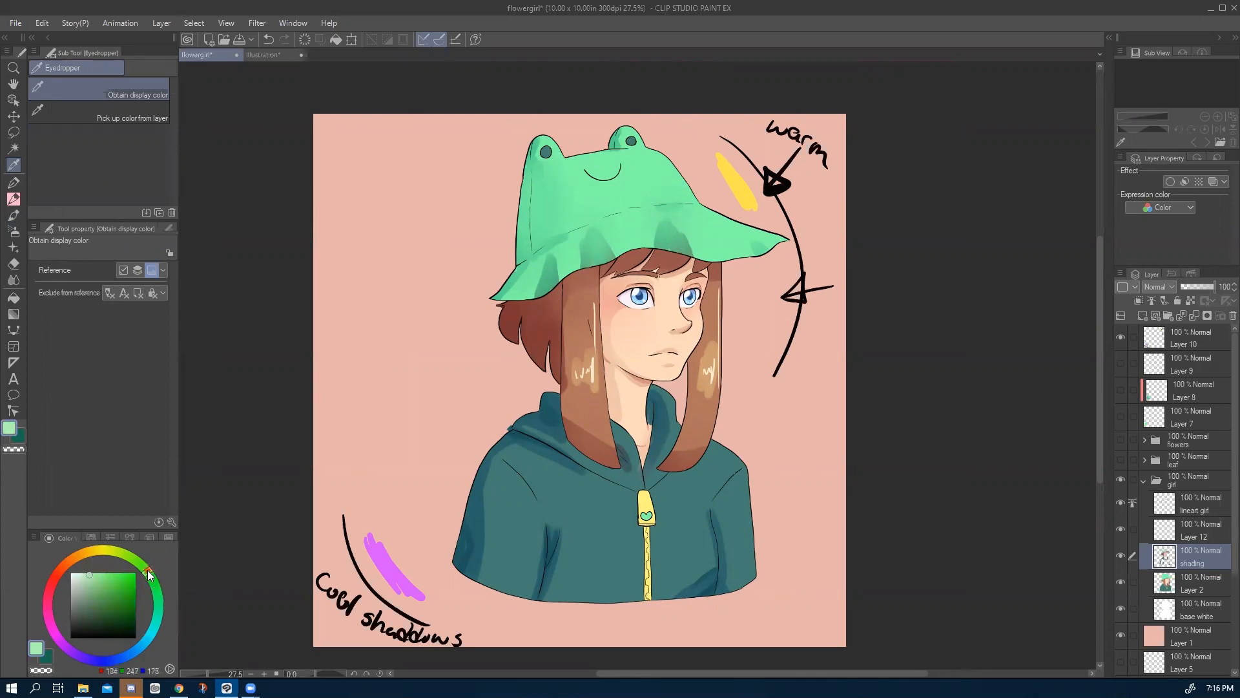
pyautogui.press('b')
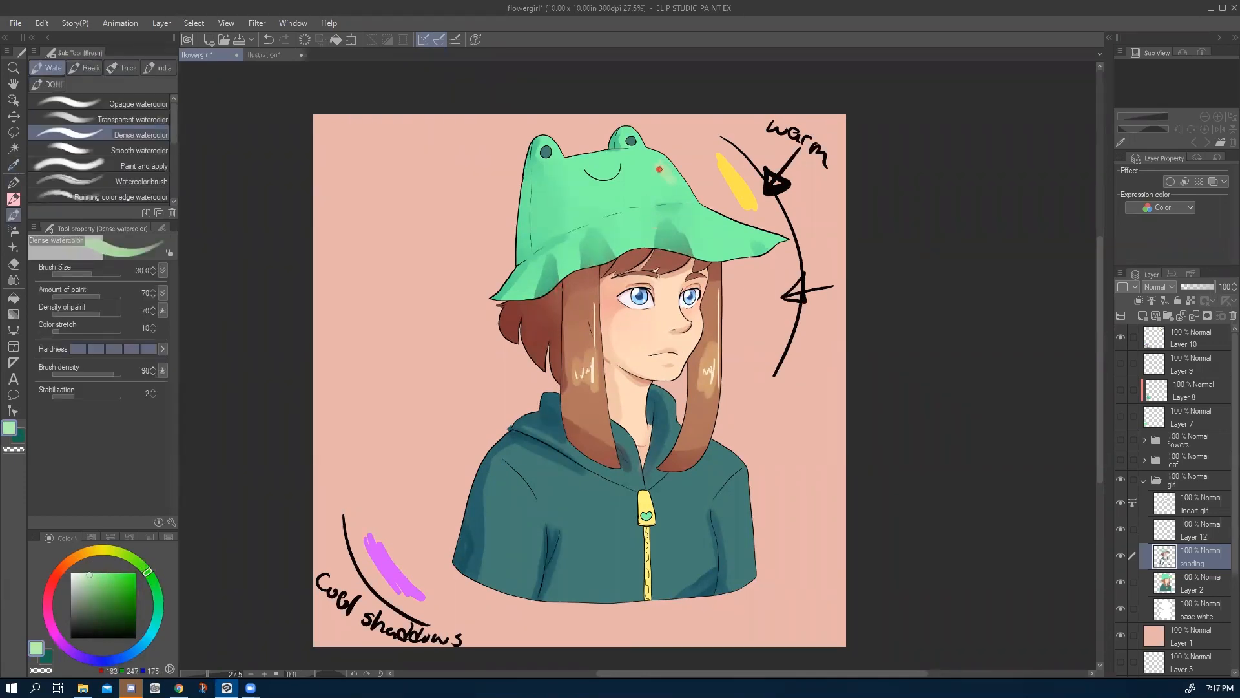
pyautogui.moveTo(145, 570); pyautogui.dragTo(135, 560)
pyautogui.click(93, 574)
pyautogui.click(98, 573)
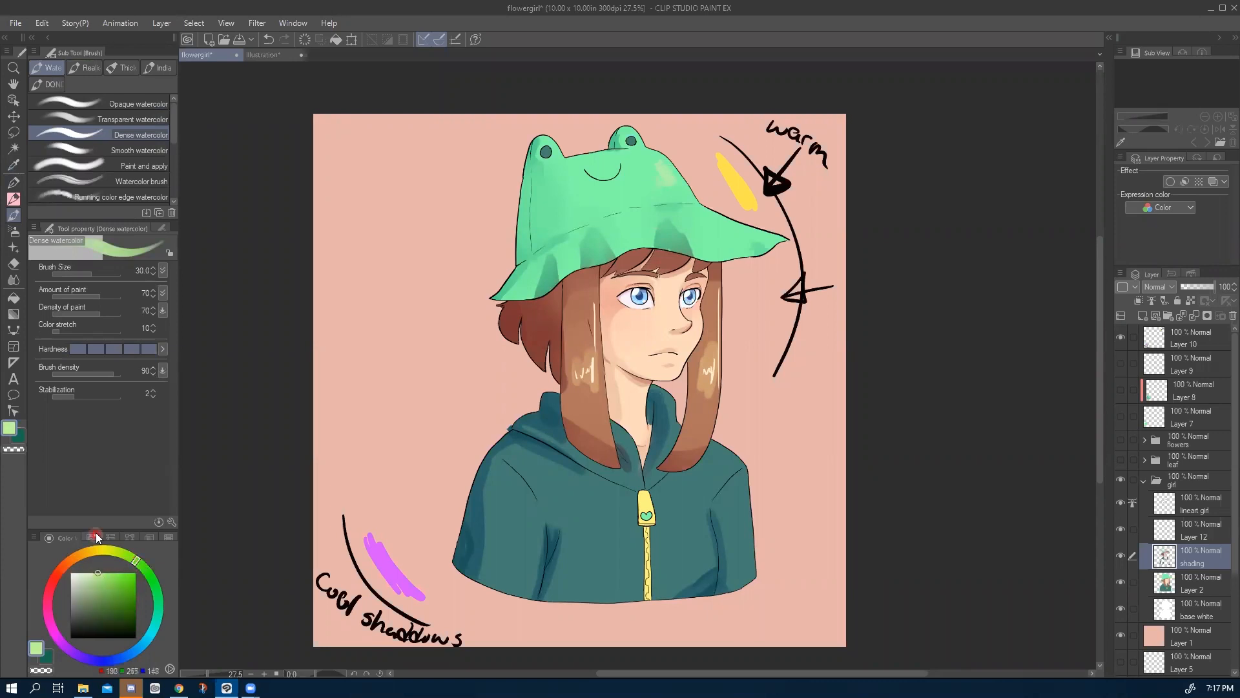
# Draw near-white G-pen highlights of RGB 251, 255, 248 on the hat's crown and upper brim.
pyautogui.press('p')
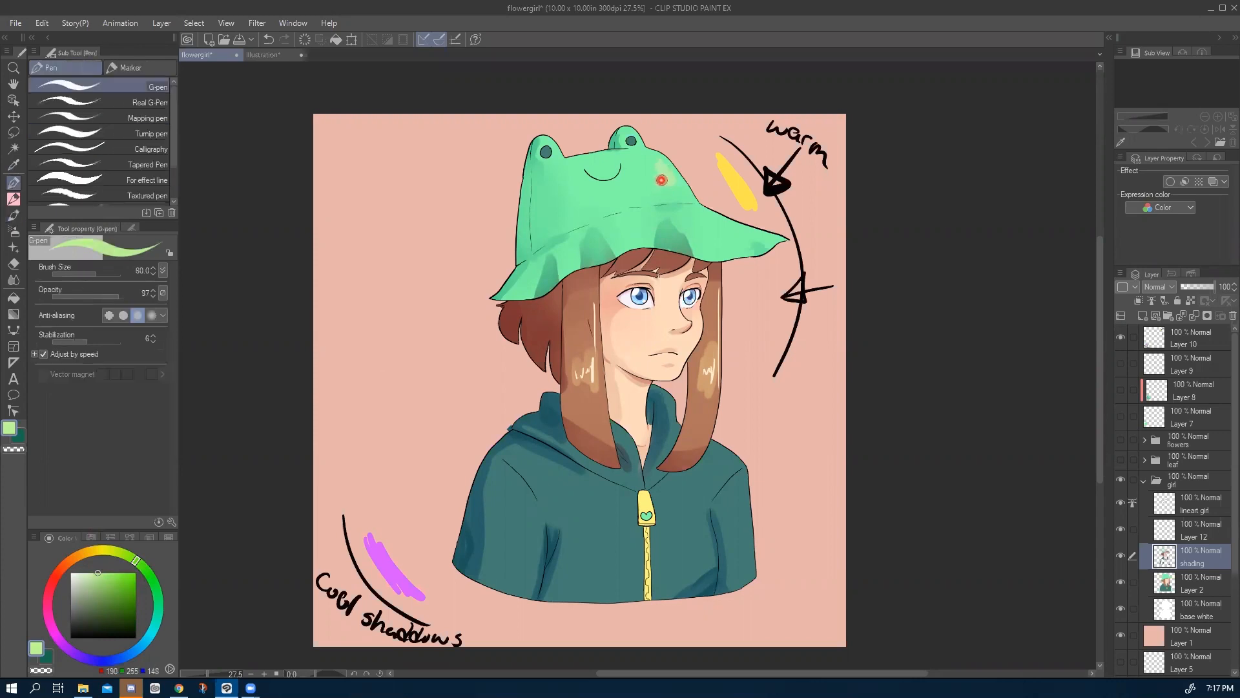
pyautogui.click(73, 572)
pyautogui.moveTo(666, 169); pyautogui.dragTo(661, 186)
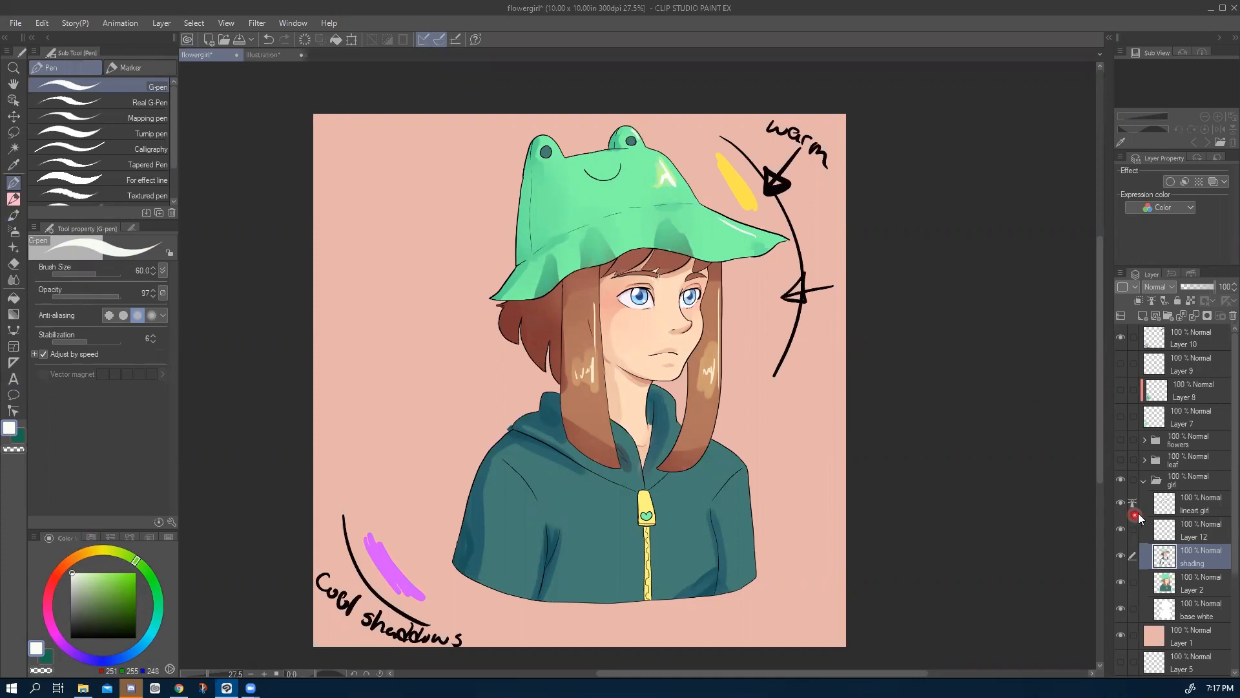
# Collapse the girl layer folder and save the illustration.
pyautogui.click(1142, 480)
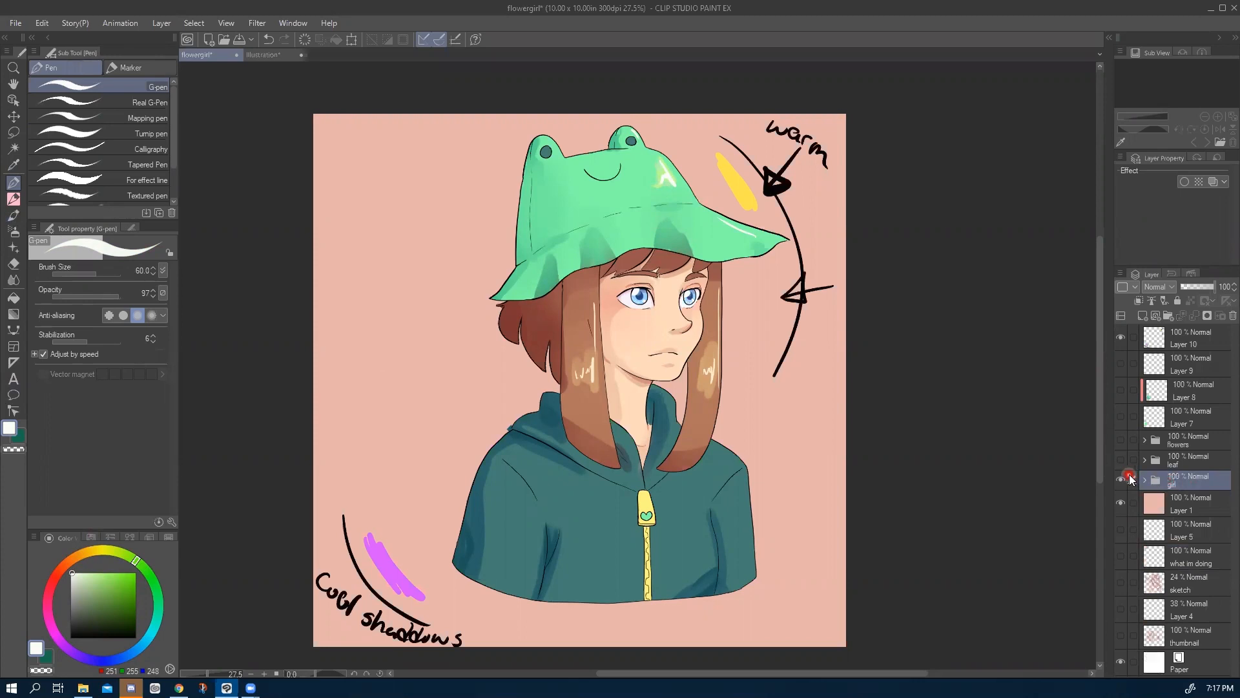
pyautogui.hotkey('ctrl', 's')
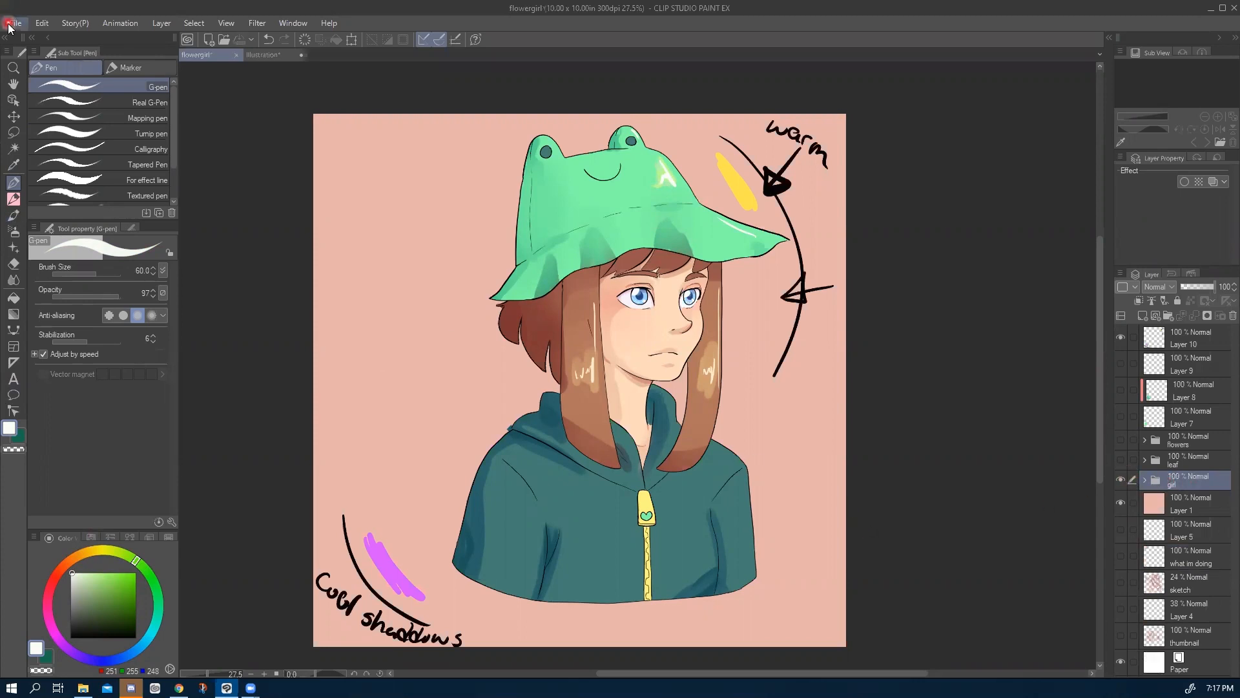
pyautogui.click(11, 24)
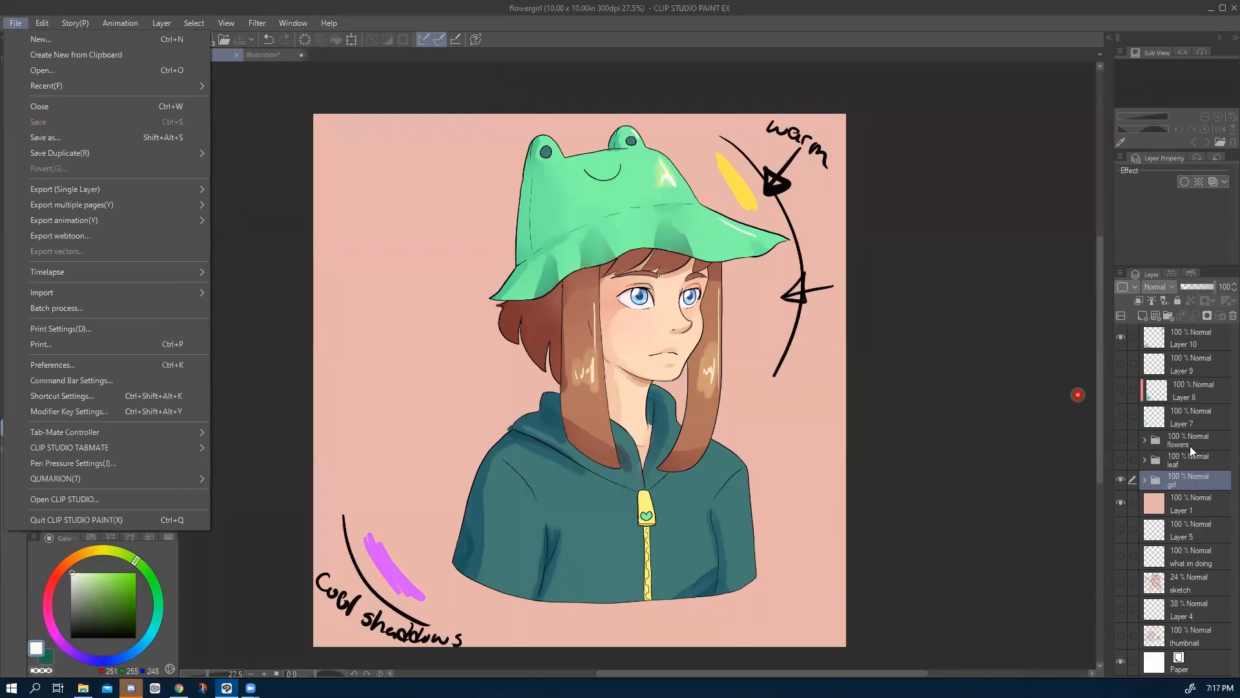
# Duplicate the girl folder and hide the original, keeping the copy and the pink background visible.
pyautogui.click(1182, 484)
pyautogui.moveTo(1182, 485); pyautogui.dragTo(1142, 313)
pyautogui.click(1120, 500)
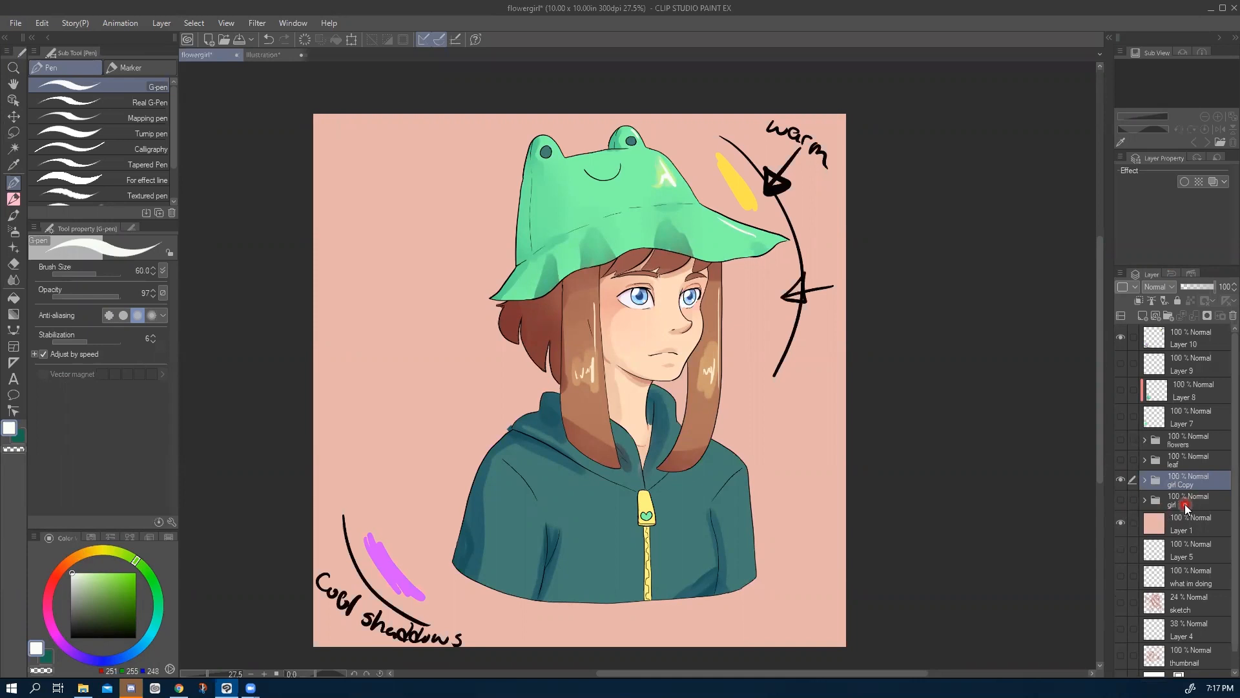
pyautogui.click(1120, 523)
# Add a Hue/Saturation/Luminosity correction layer above the girl Copy folder.
pyautogui.click(9, 25)
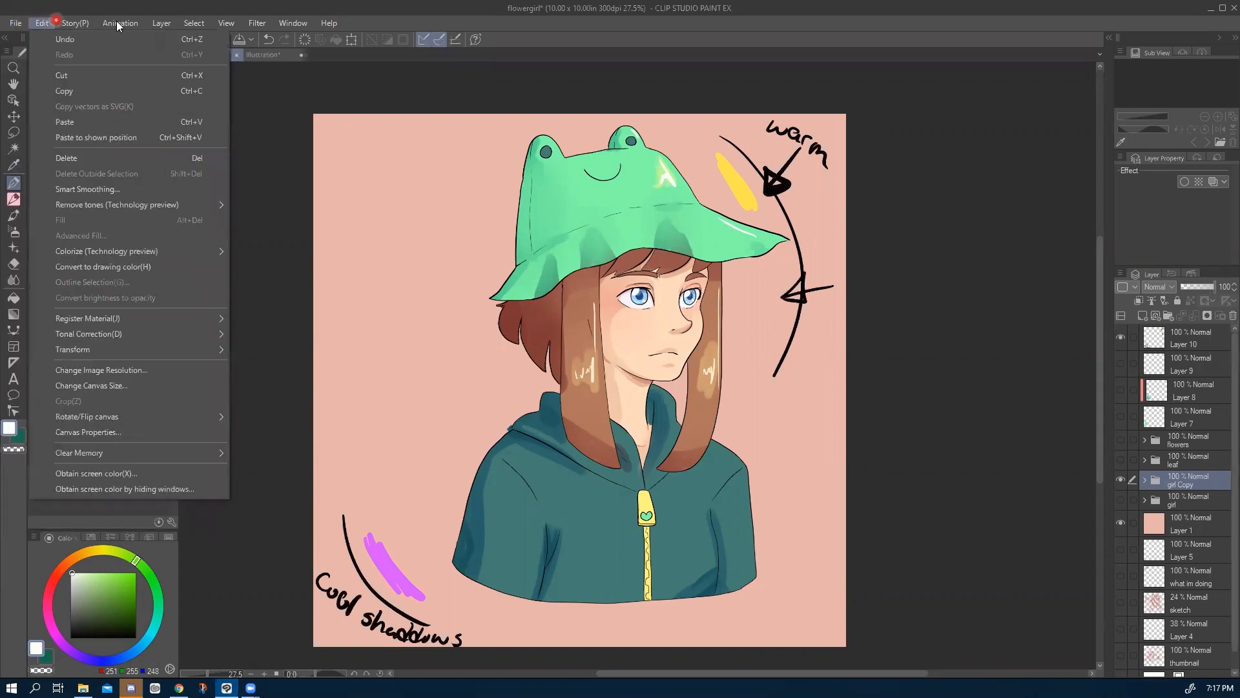
pyautogui.click(181, 24)
pyautogui.click(160, 25)
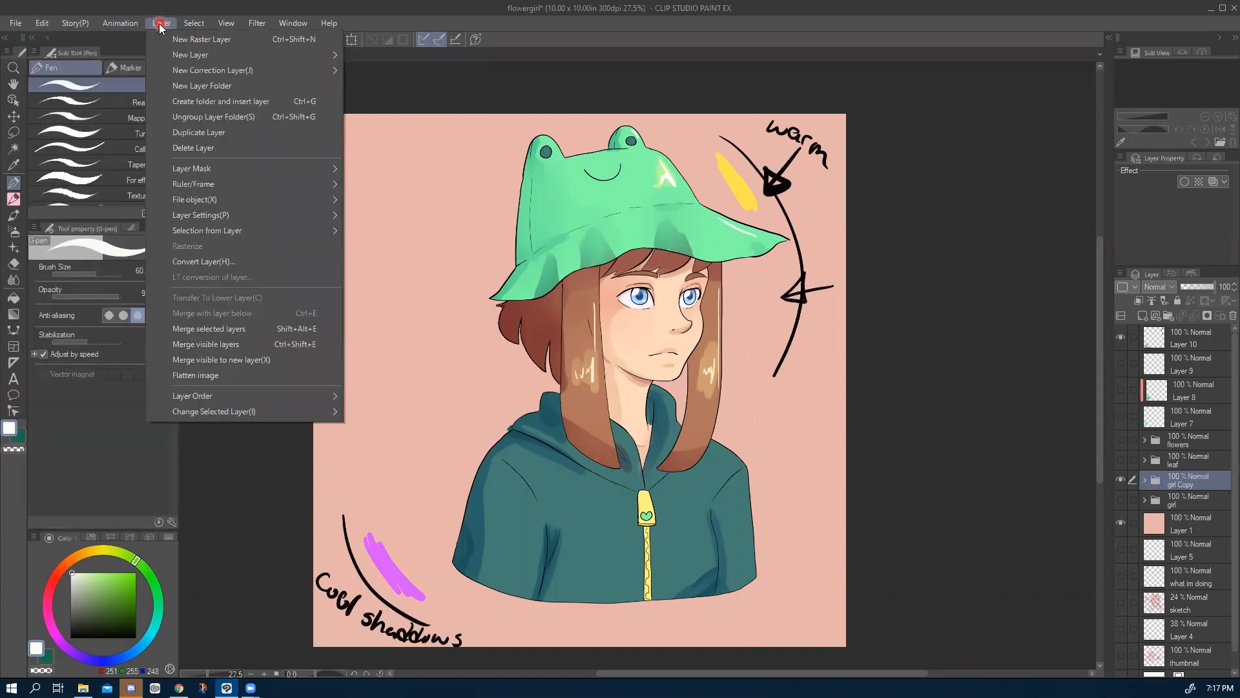
pyautogui.click(195, 70)
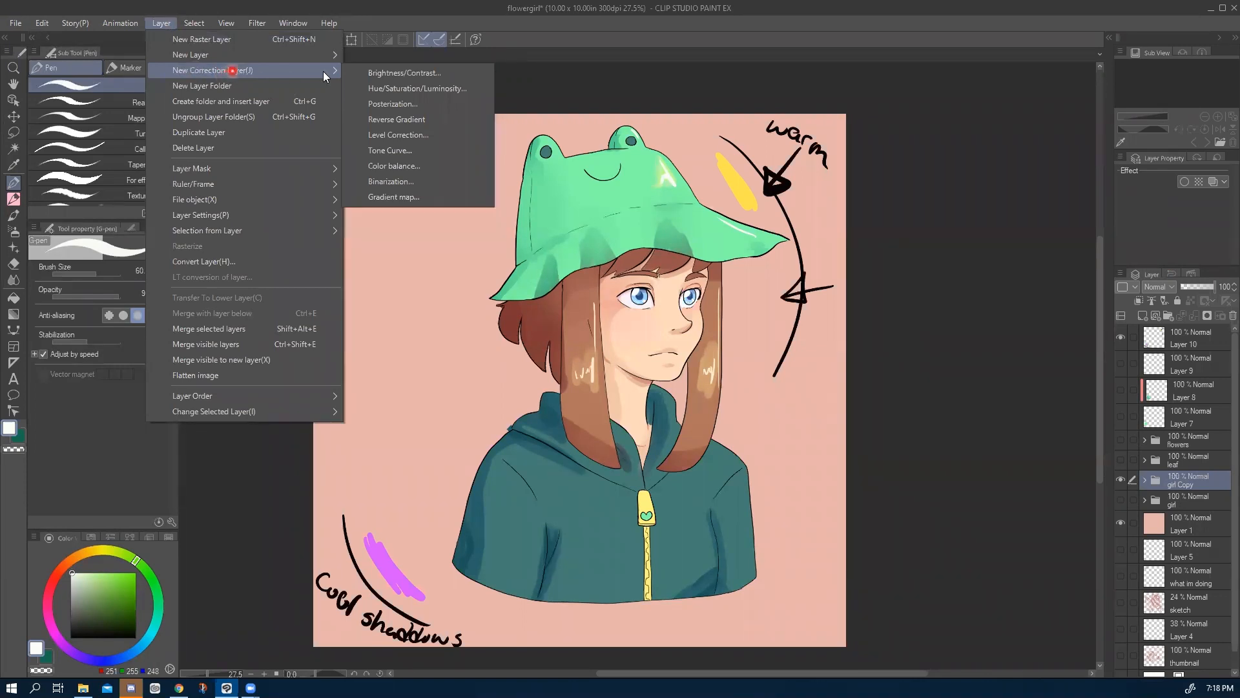
pyautogui.click(397, 88)
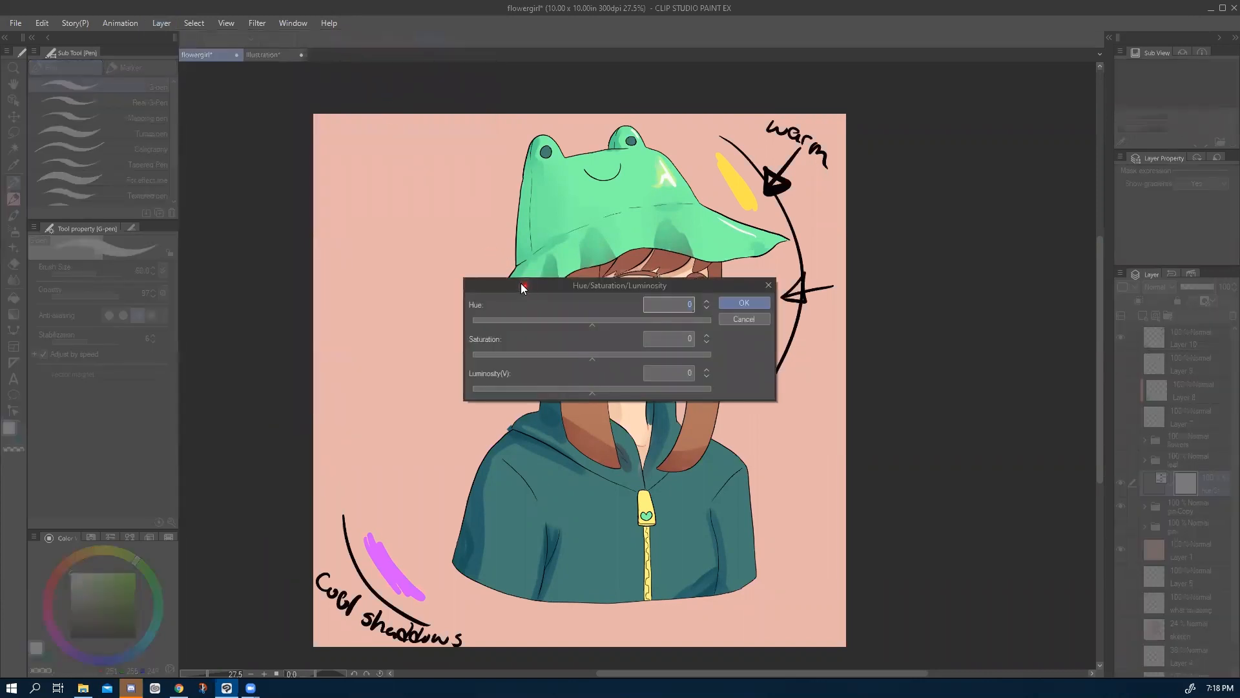
# Try hue shifts across the whole illustration with the new correction layer, settling on a hue of -11.
pyautogui.moveTo(521, 285); pyautogui.dragTo(238, 105)
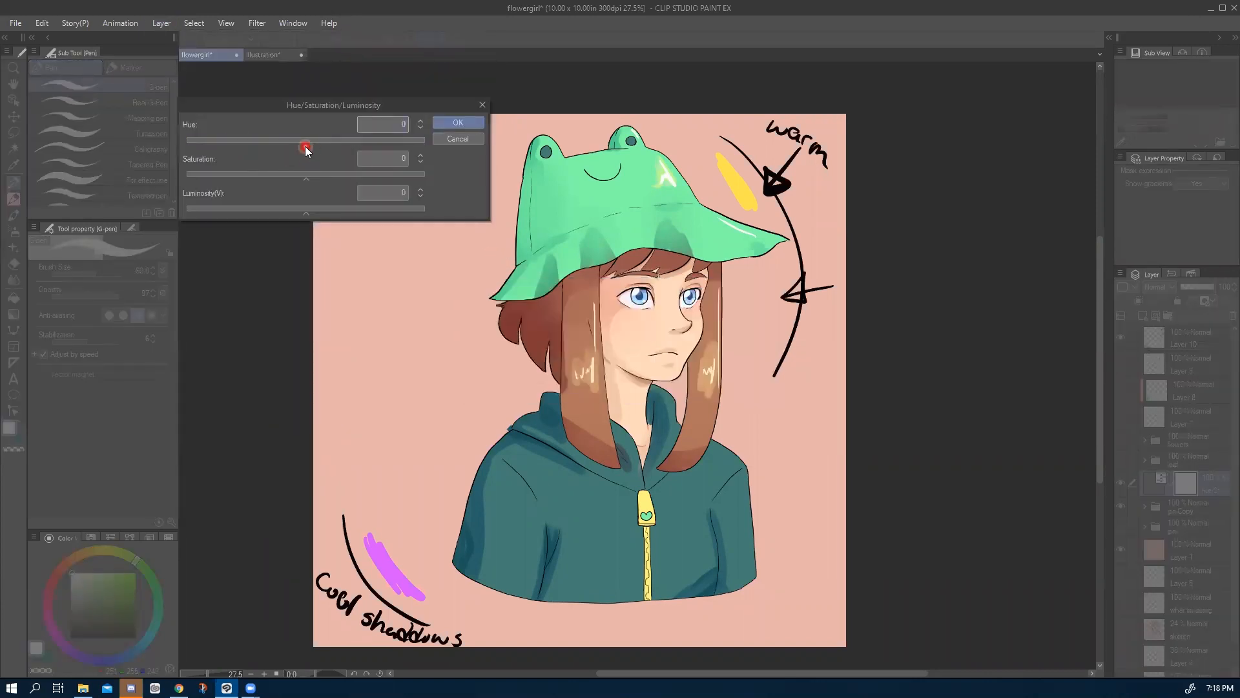
pyautogui.moveTo(338, 147); pyautogui.dragTo(306, 142)
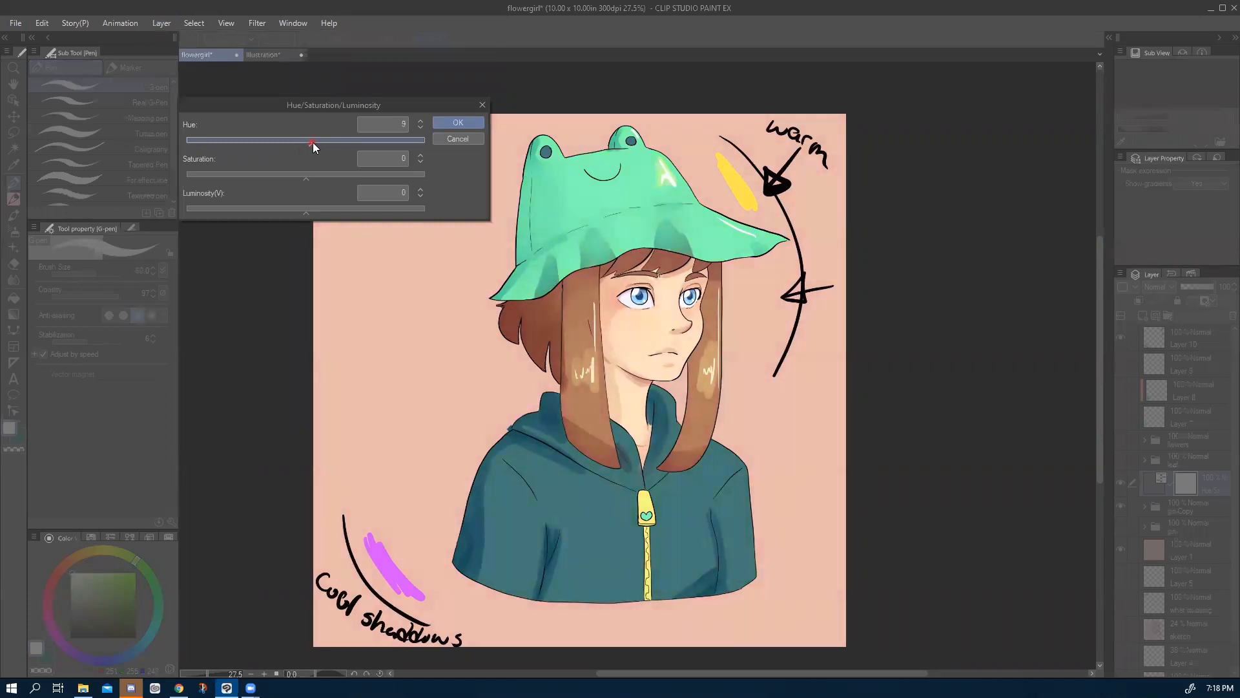
pyautogui.moveTo(319, 142); pyautogui.dragTo(398, 142)
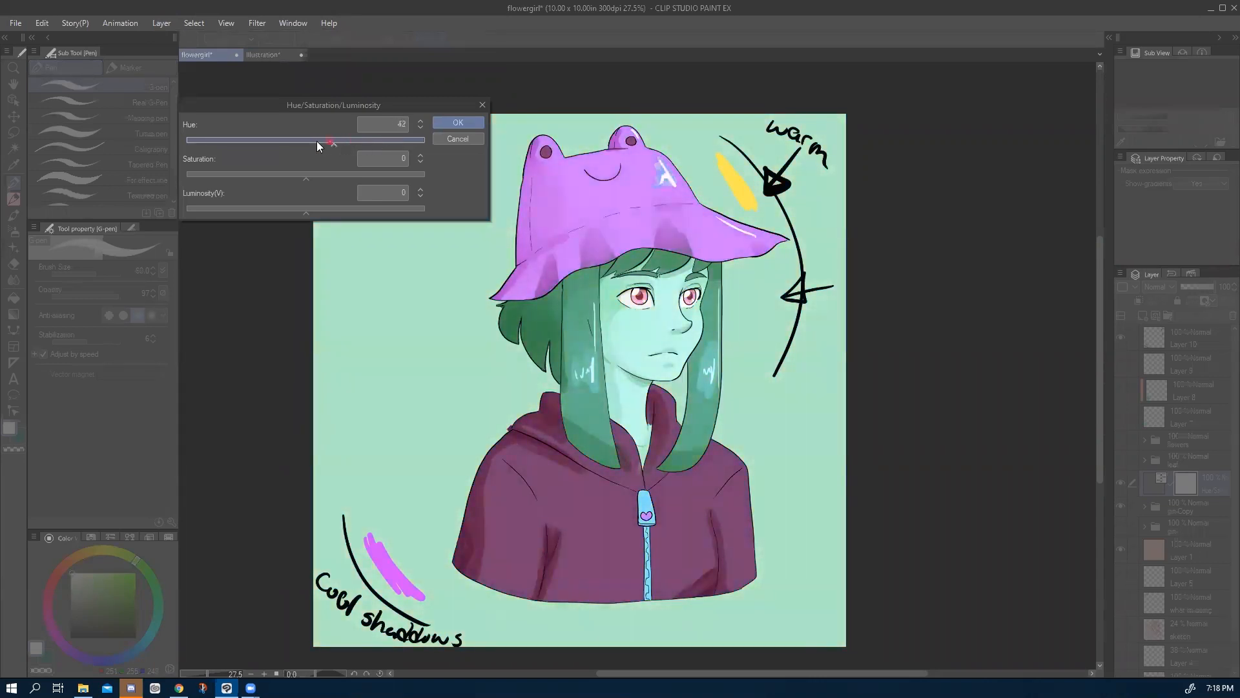
pyautogui.moveTo(290, 140)
pyautogui.mouseDown()
pyautogui.moveTo(244, 137)
pyautogui.moveTo(298, 137)
pyautogui.mouseUp()
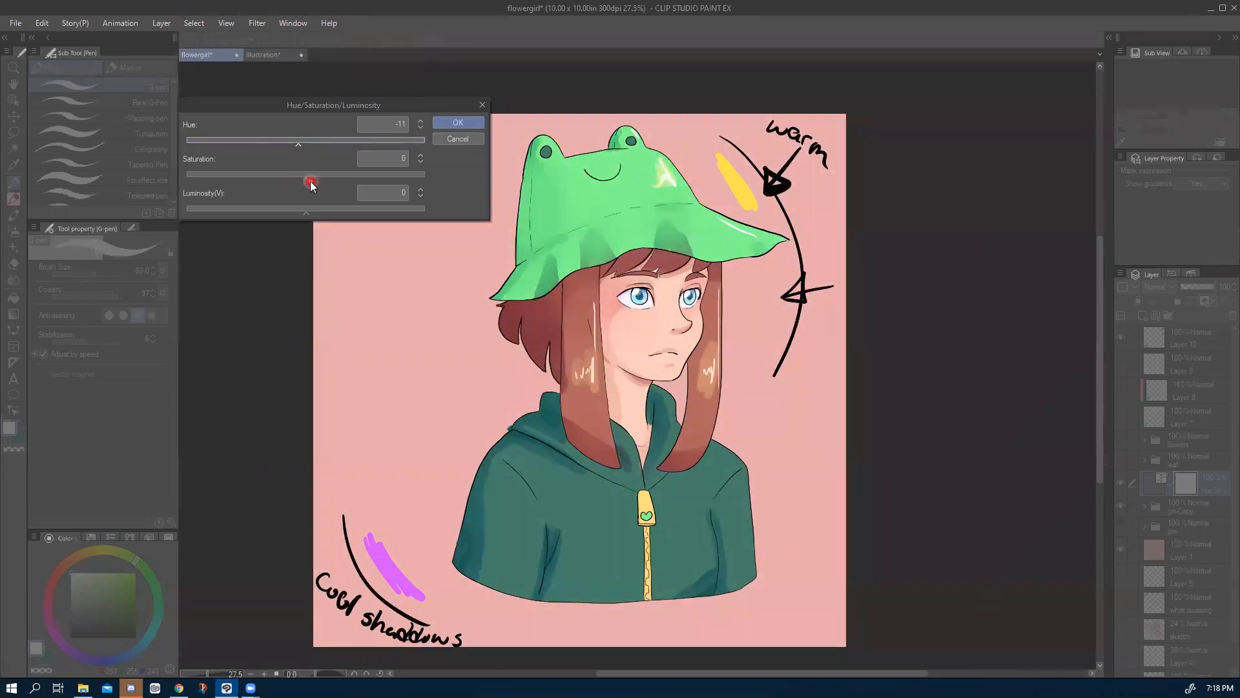
# Try a saturation of -25 and luminosity values of -11 and 33, returning the luminosity to 0.
pyautogui.moveTo(305, 180); pyautogui.dragTo(241, 179)
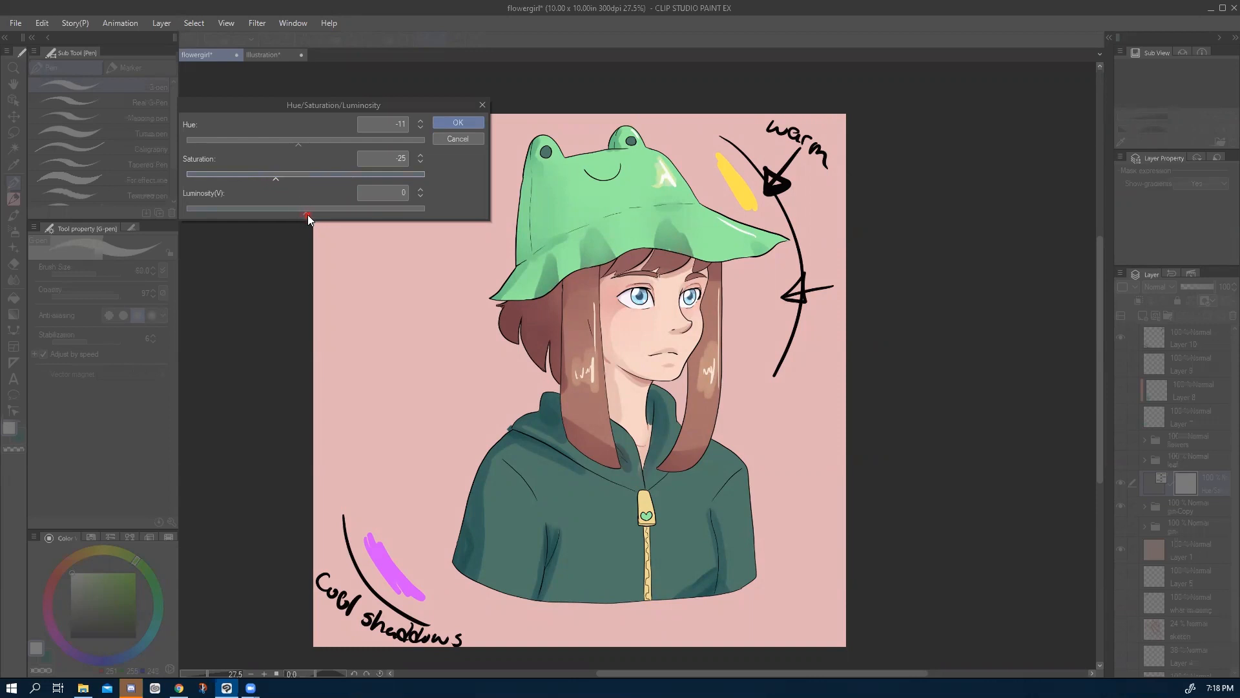
pyautogui.moveTo(307, 214)
pyautogui.mouseDown()
pyautogui.moveTo(341, 212)
pyautogui.moveTo(292, 211)
pyautogui.mouseUp()
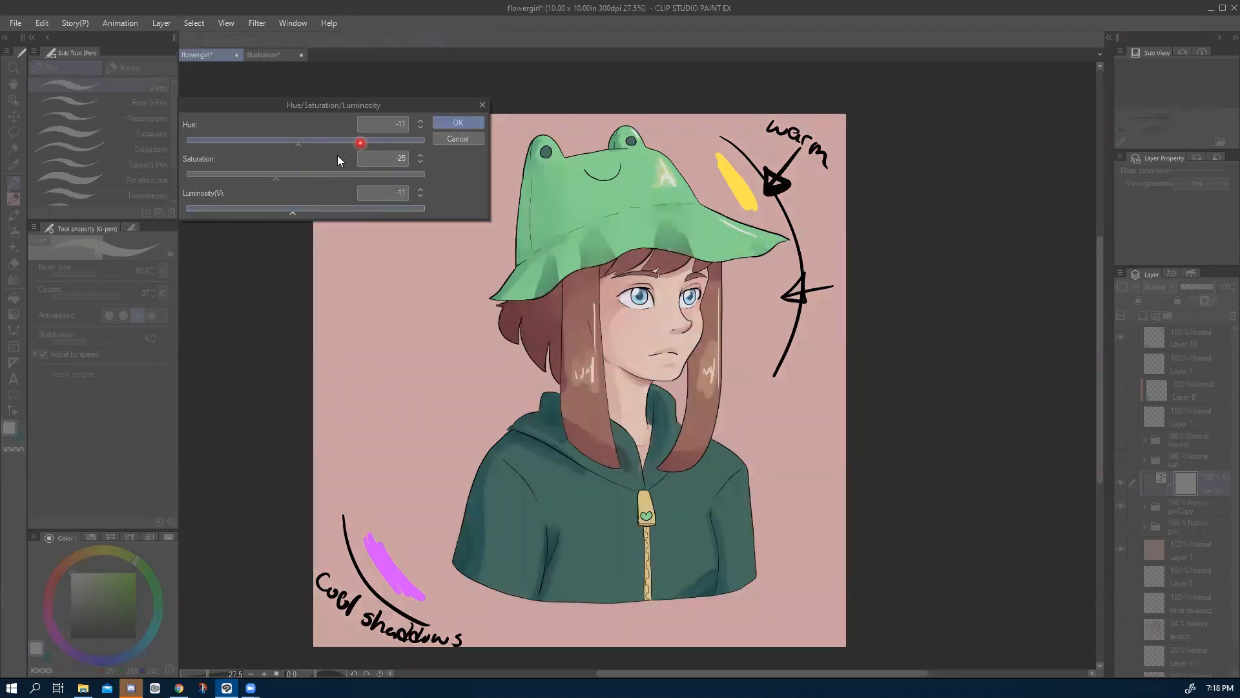
pyautogui.moveTo(202, 211); pyautogui.dragTo(201, 209)
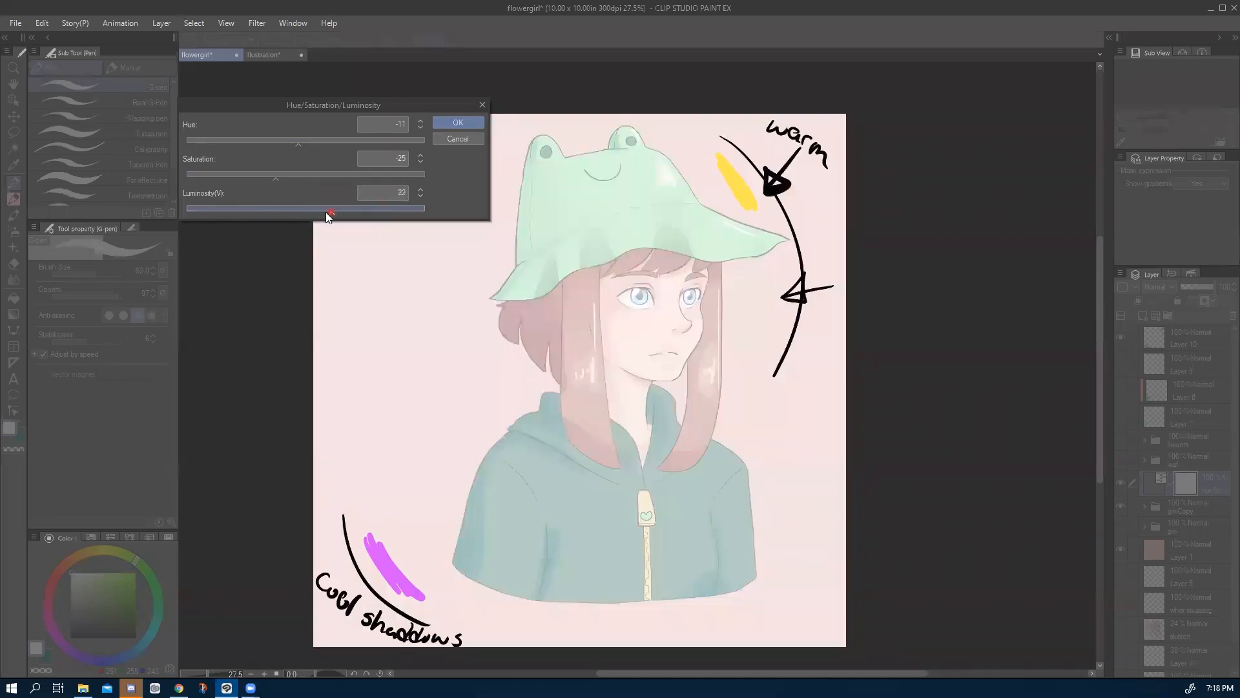
pyautogui.click(306, 212)
pyautogui.click(401, 192)
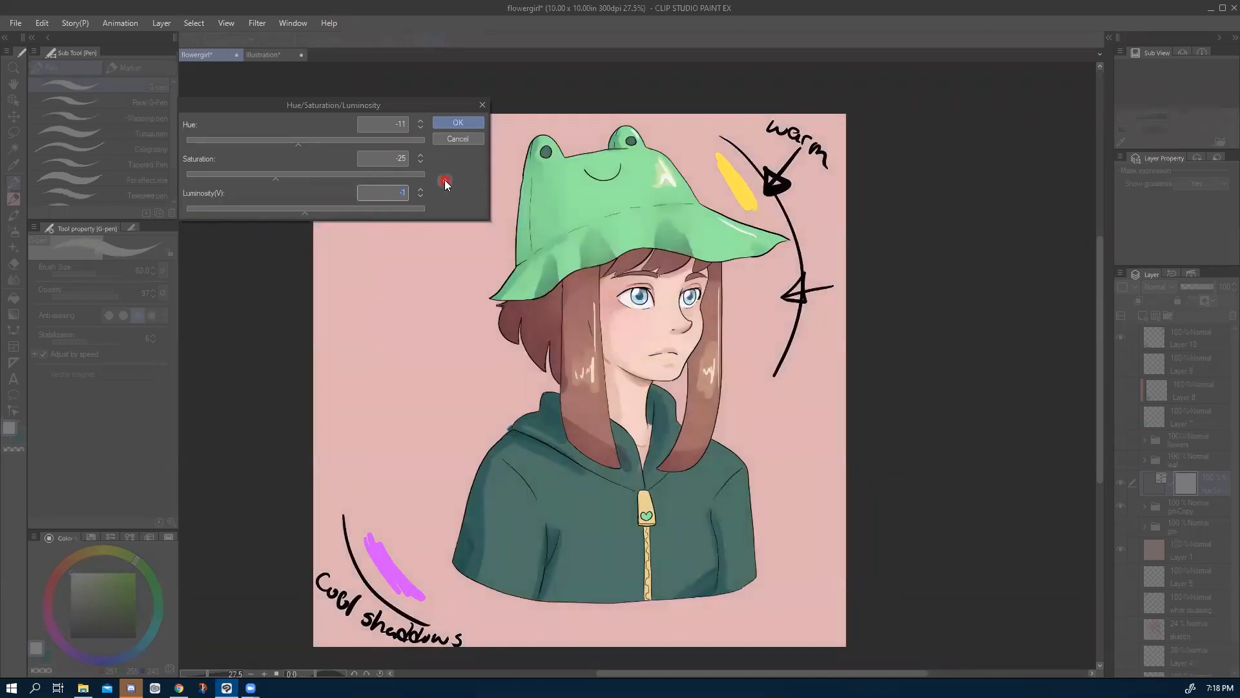
# Set the correction layer's saturation to 11 and its hue to -147, and apply the settings.
pyautogui.click(278, 178)
pyautogui.click(329, 177)
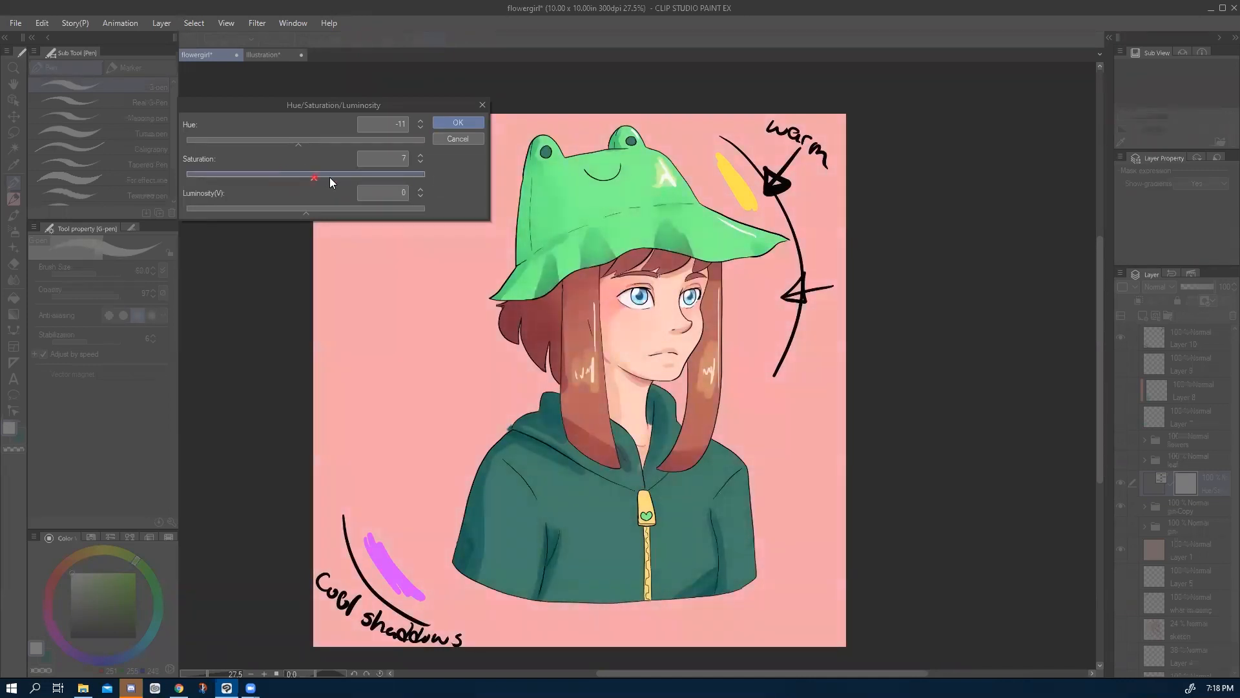
pyautogui.click(286, 175)
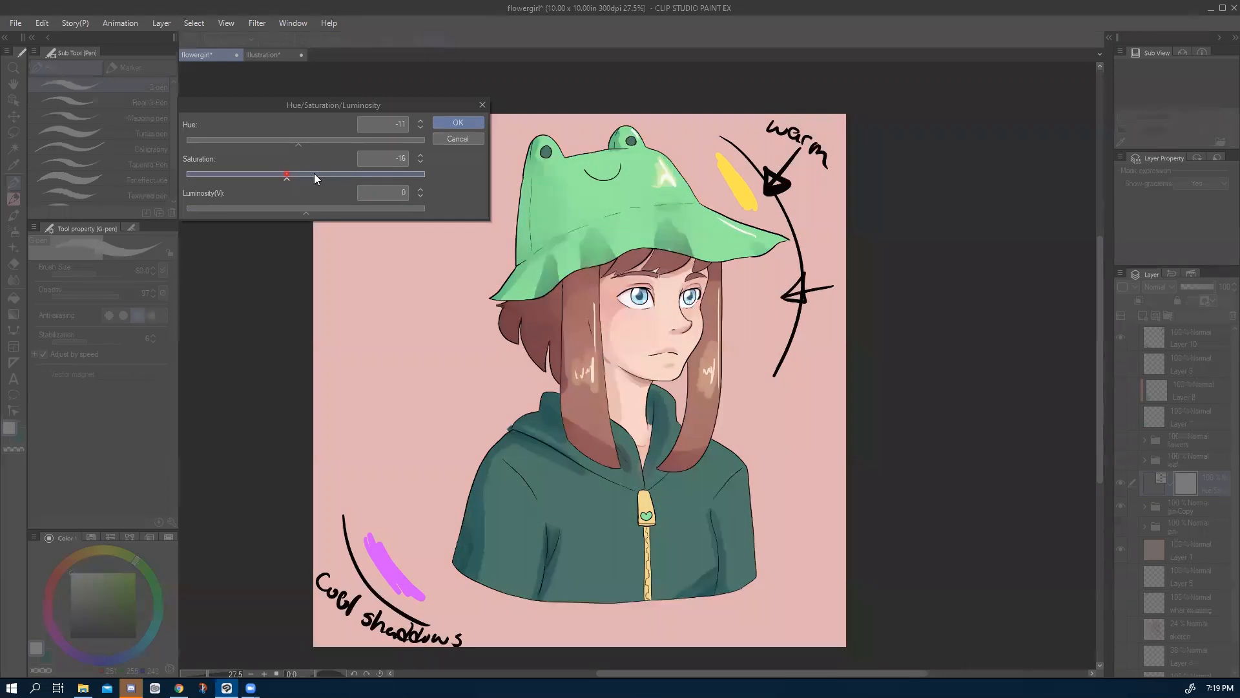
pyautogui.moveTo(335, 178); pyautogui.dragTo(338, 178)
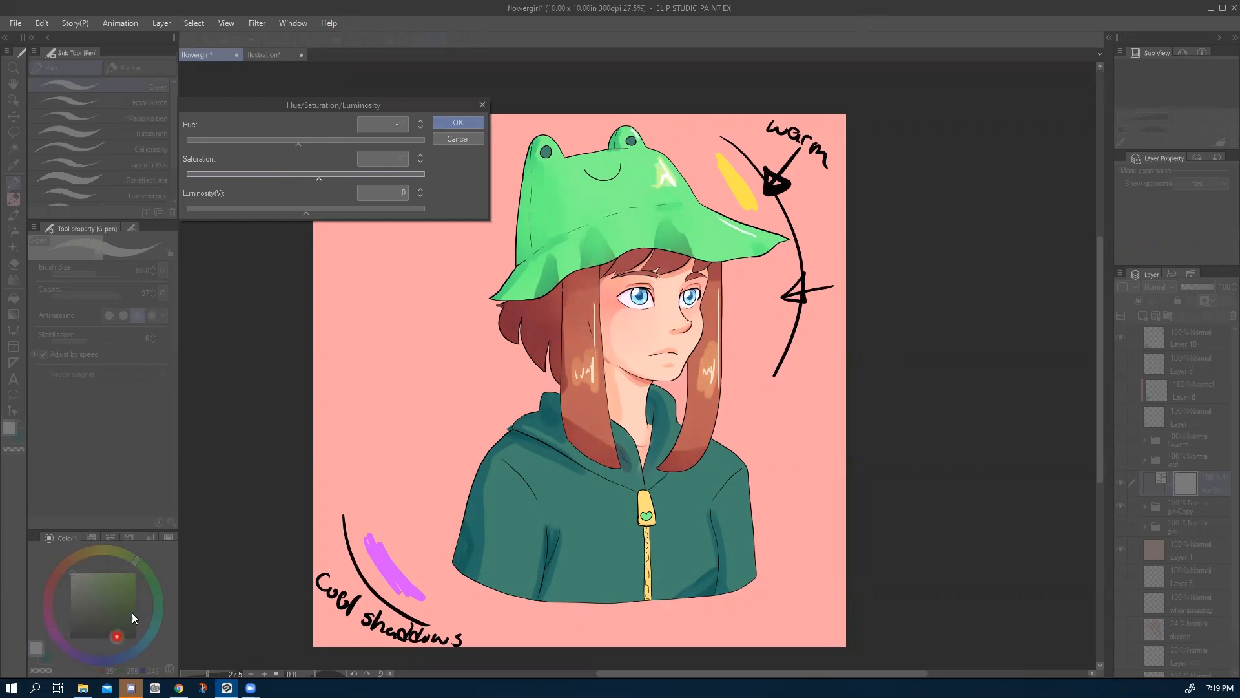
pyautogui.click(300, 146)
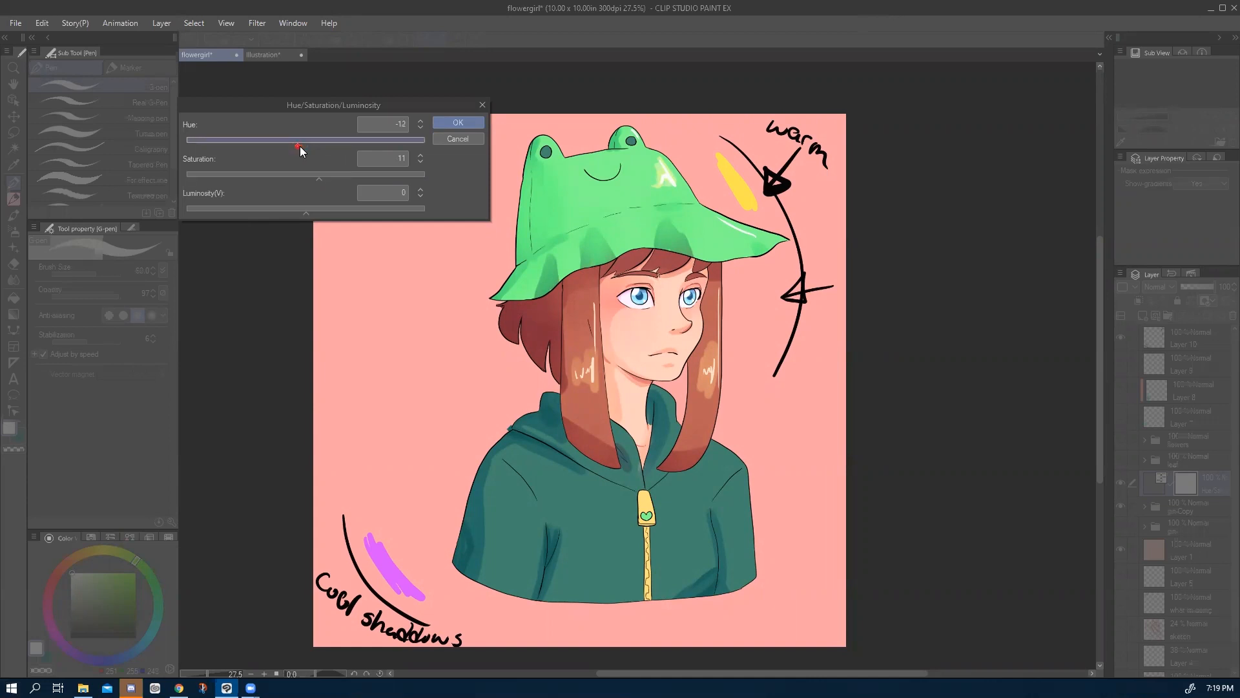
pyautogui.moveTo(343, 146); pyautogui.dragTo(209, 140)
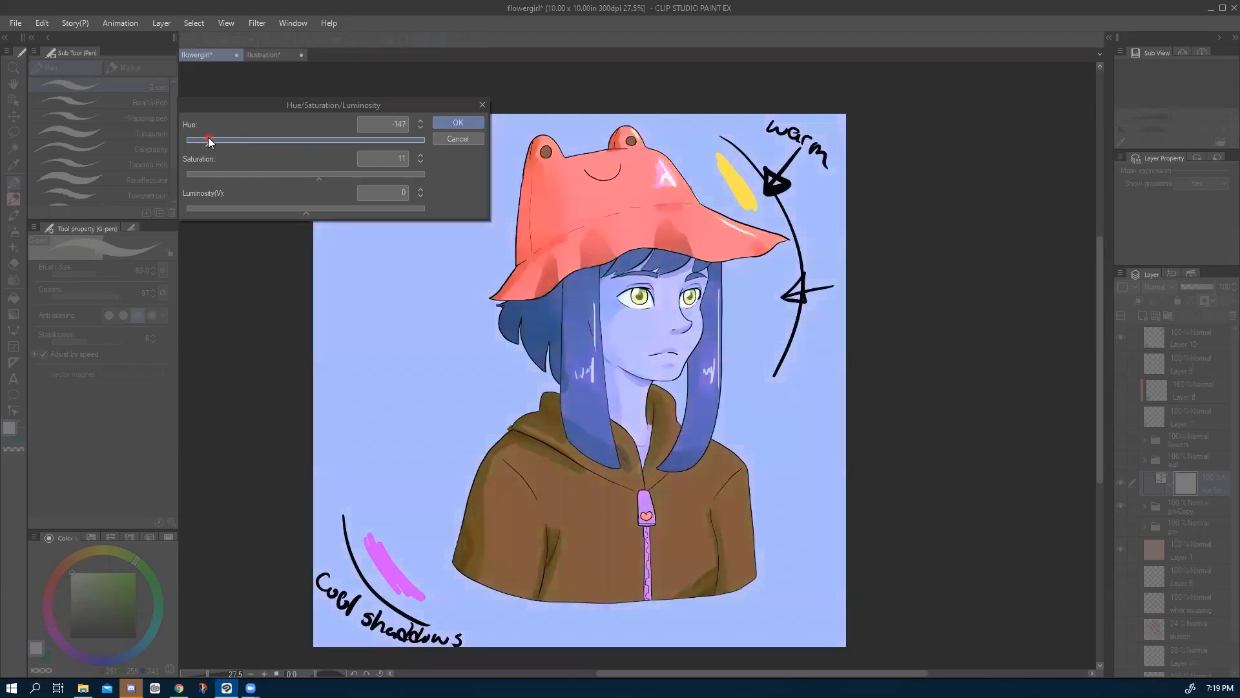
pyautogui.click(457, 123)
# Compare the illustration with and without the Hue/Saturation/Luminosity correction layer, leaving that layer hidden.
pyautogui.click(1121, 483)
pyautogui.click(1122, 484)
pyautogui.click(1122, 485)
pyautogui.click(1122, 485)
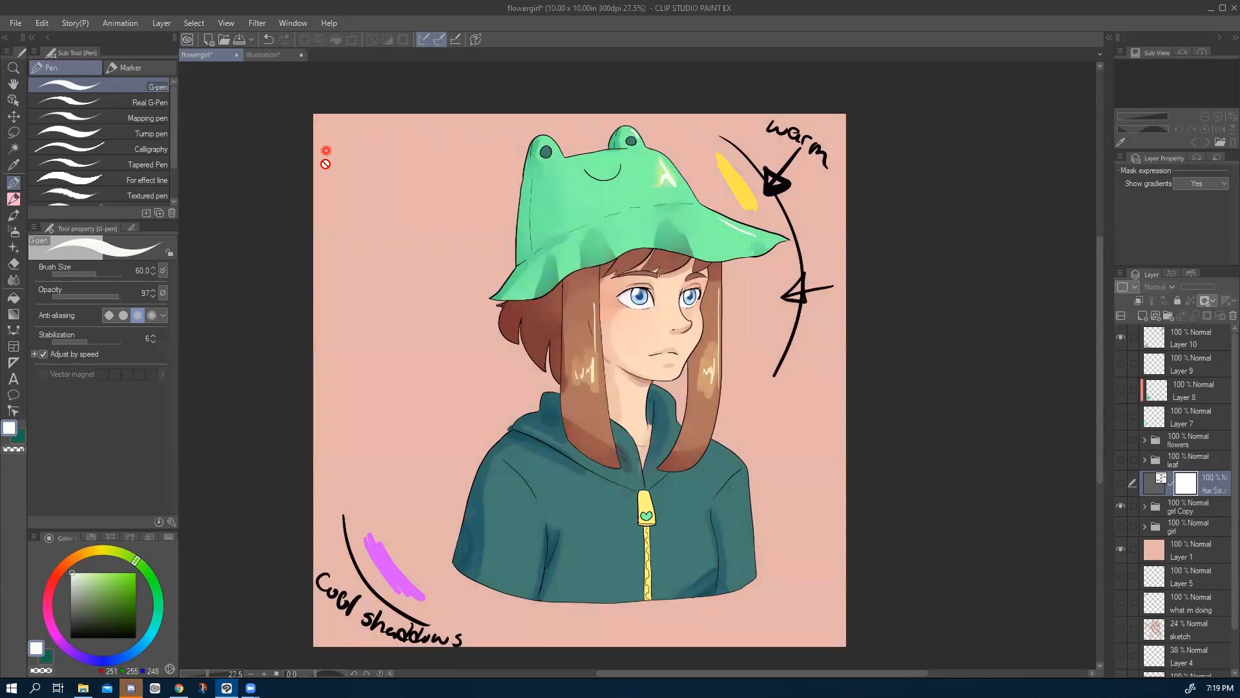
# Start a Brightness/Contrast correction layer above the hidden Hue/Saturation/Luminosity layer.
pyautogui.click(163, 25)
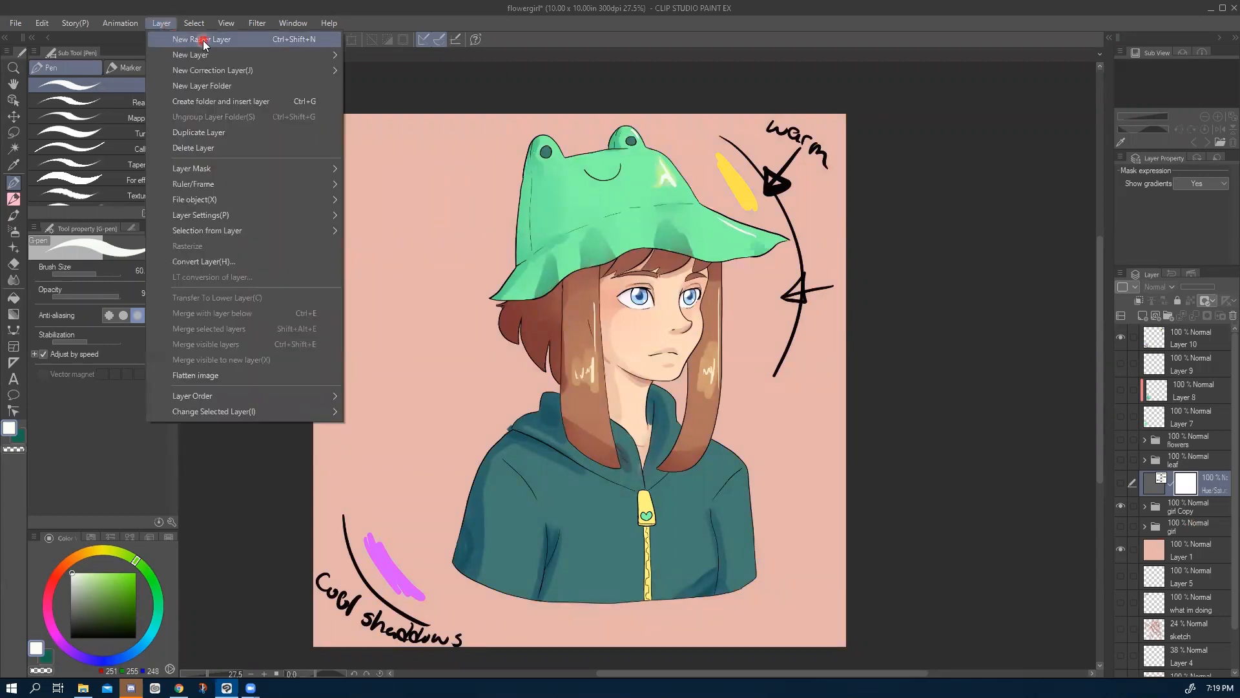
pyautogui.click(193, 25)
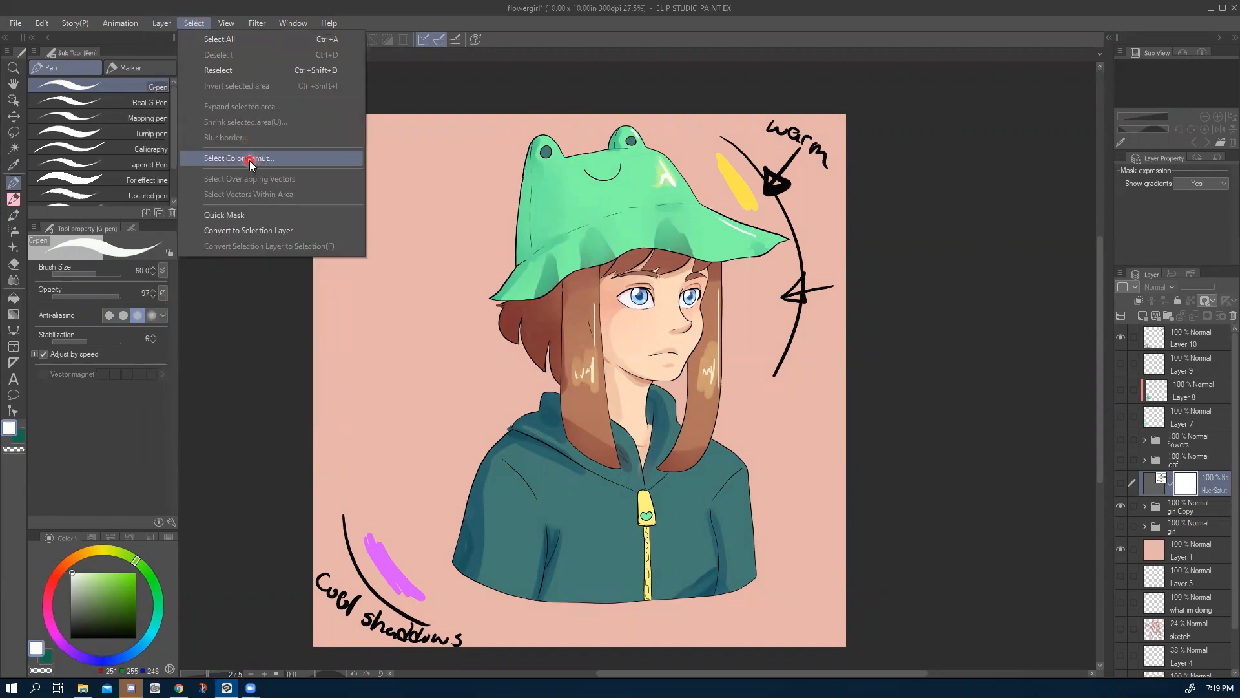
pyautogui.click(159, 25)
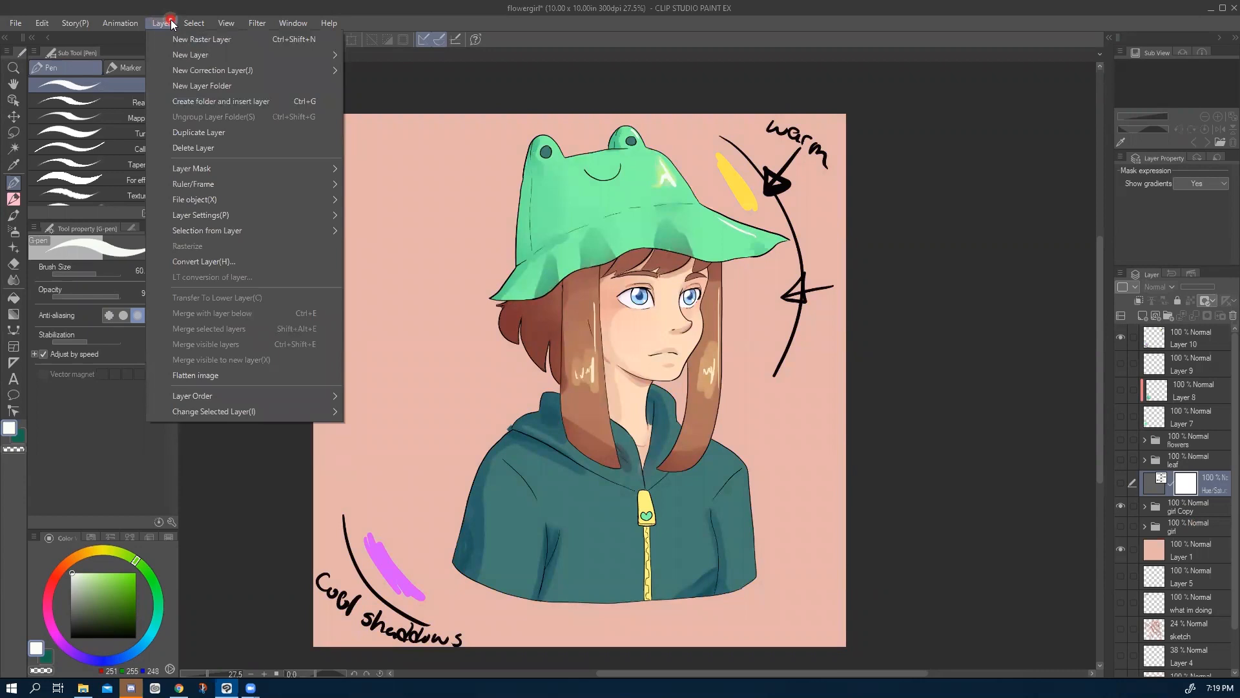
pyautogui.click(191, 70)
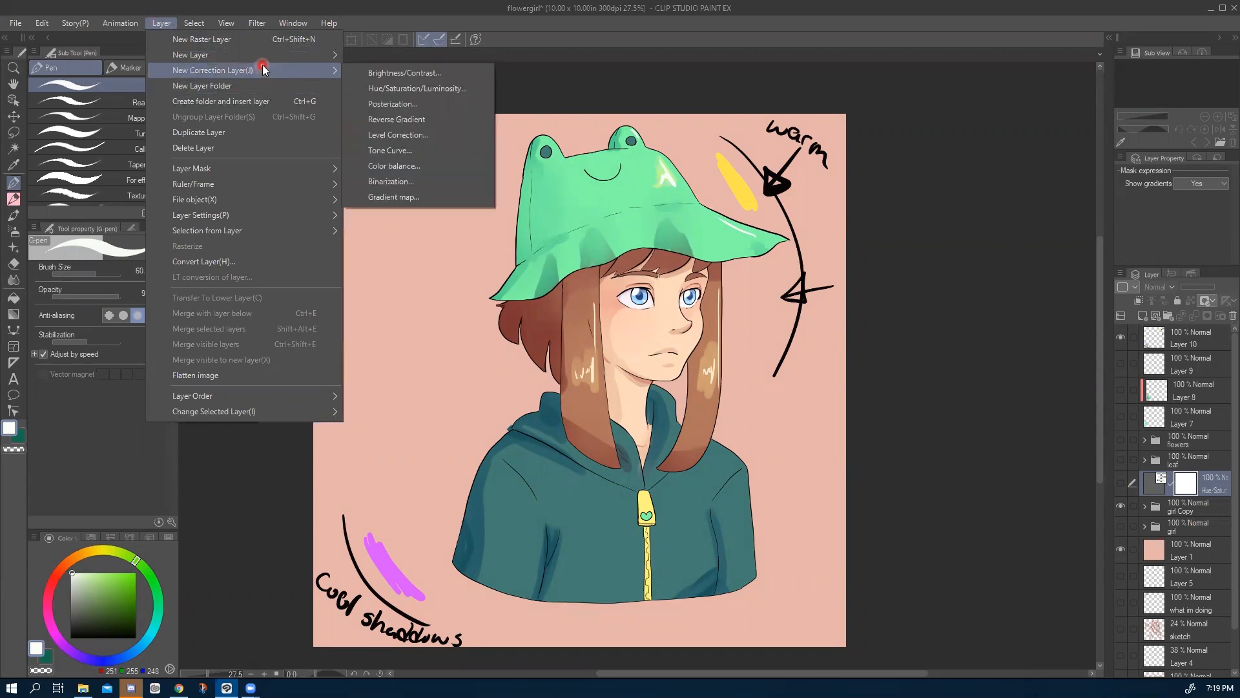
pyautogui.click(397, 74)
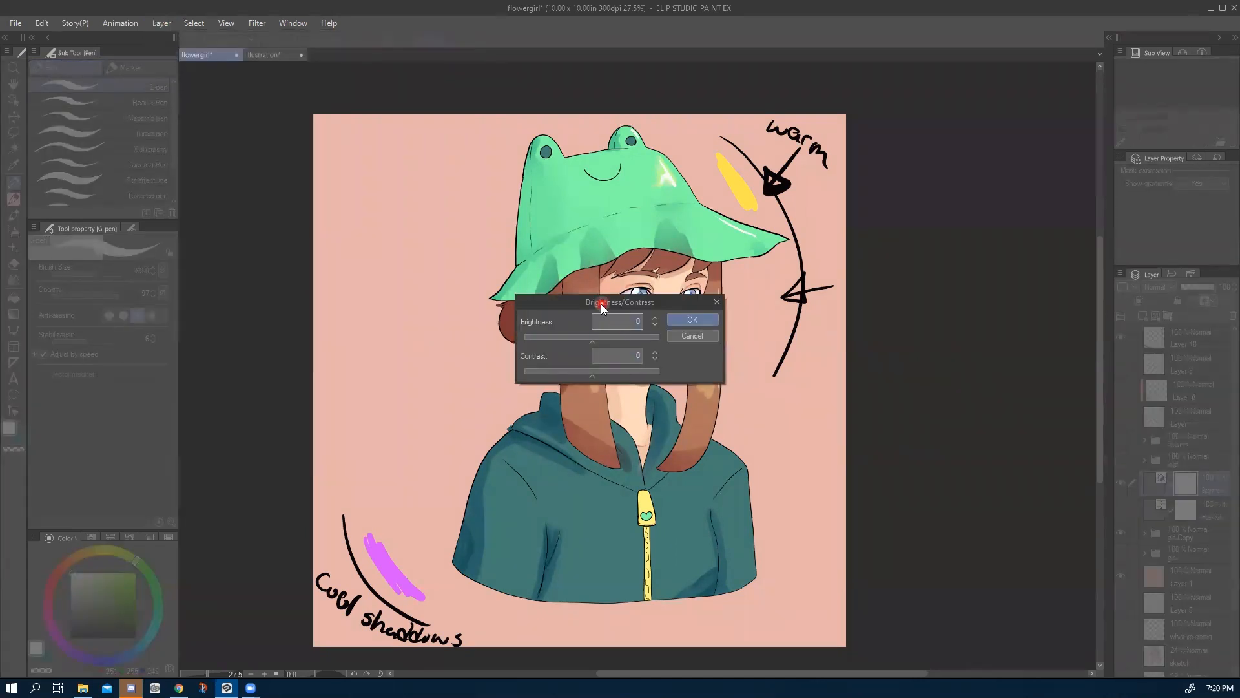
# Try different brightness levels up to a brightness of -29 with a contrast of 28, and cancel the Brightness/Contrast correction.
pyautogui.moveTo(600, 302); pyautogui.dragTo(211, 256)
pyautogui.moveTo(337, 260); pyautogui.dragTo(286, 255)
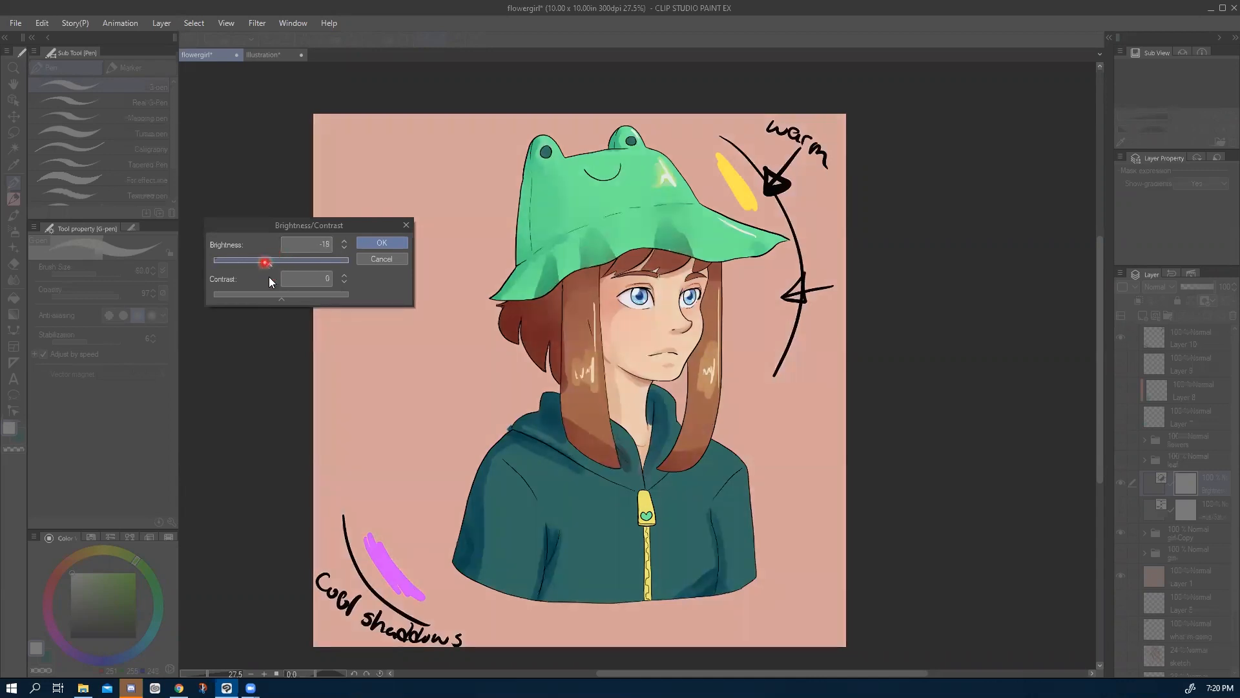
pyautogui.moveTo(268, 265)
pyautogui.mouseDown()
pyautogui.moveTo(257, 264)
pyautogui.moveTo(293, 263)
pyautogui.mouseUp()
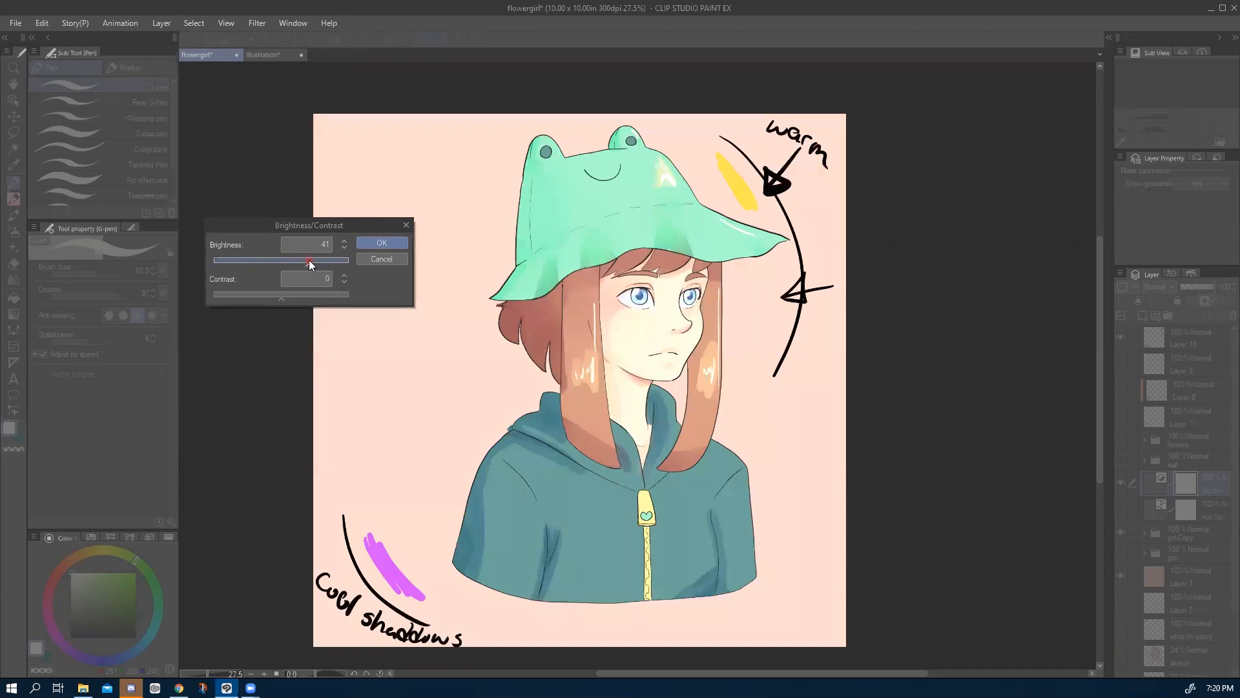
pyautogui.moveTo(268, 259); pyautogui.dragTo(299, 294)
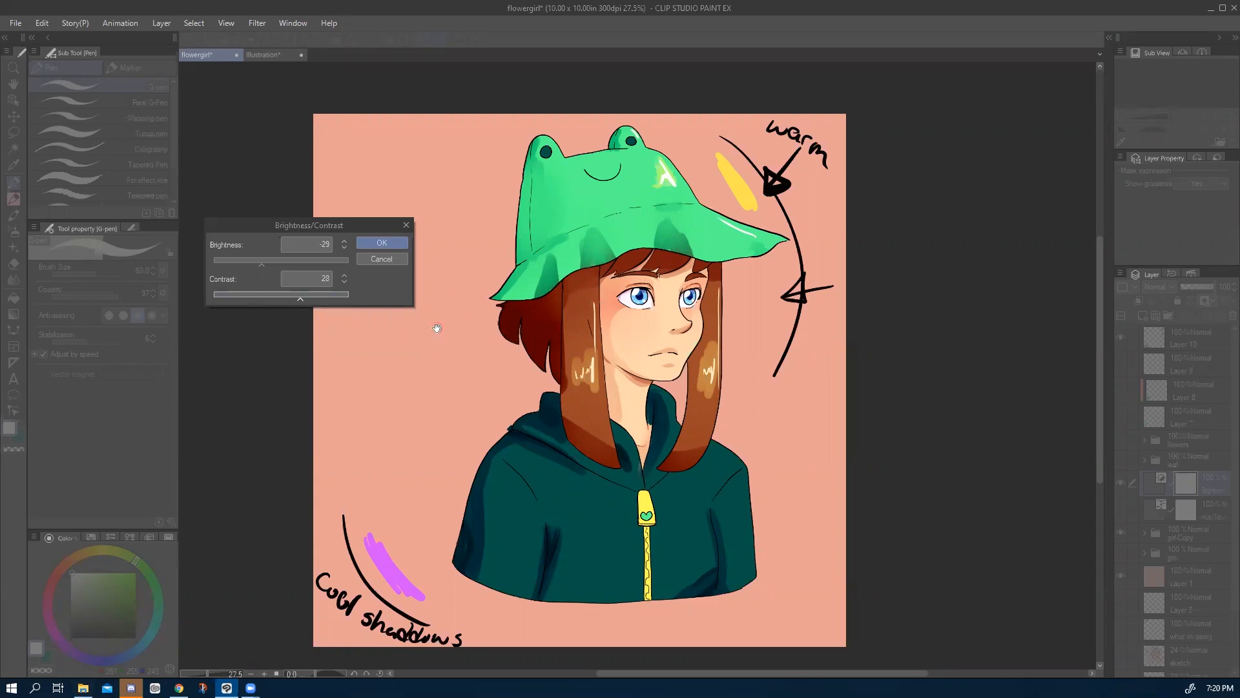
pyautogui.click(371, 291)
pyautogui.click(390, 259)
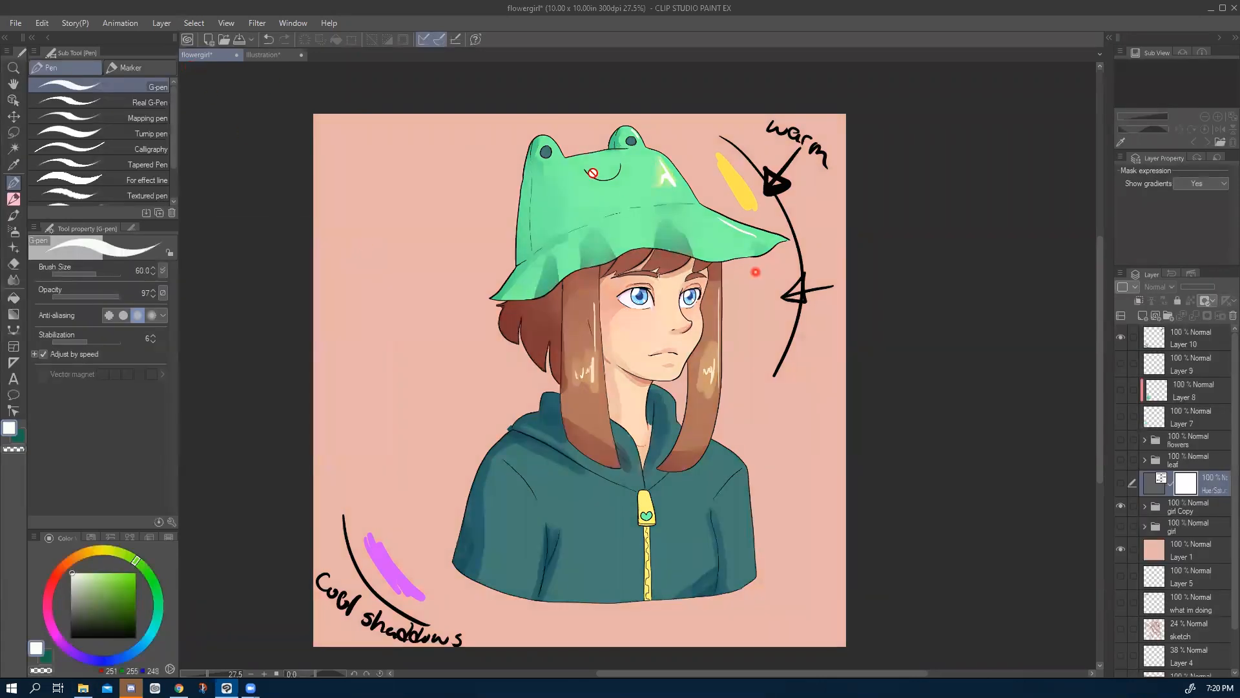
# Check whether direct tonal corrections are available for the correction layer and for the girl Copy folder.
pyautogui.click(162, 23)
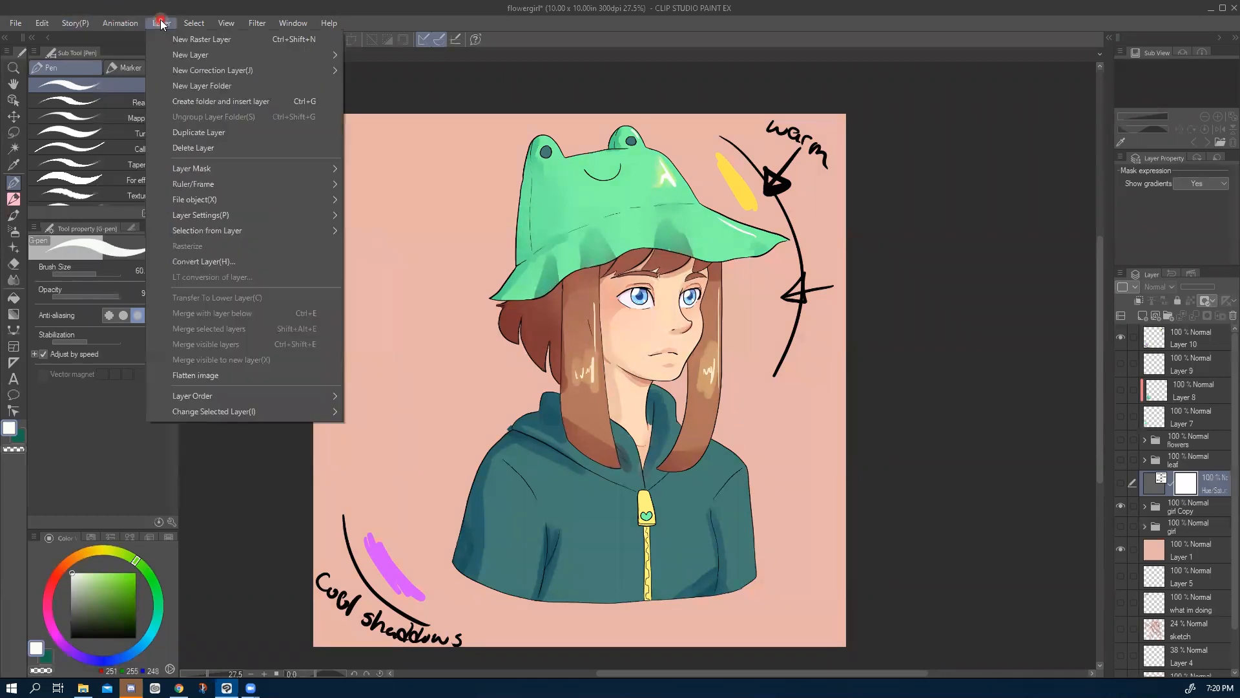
pyautogui.click(32, 22)
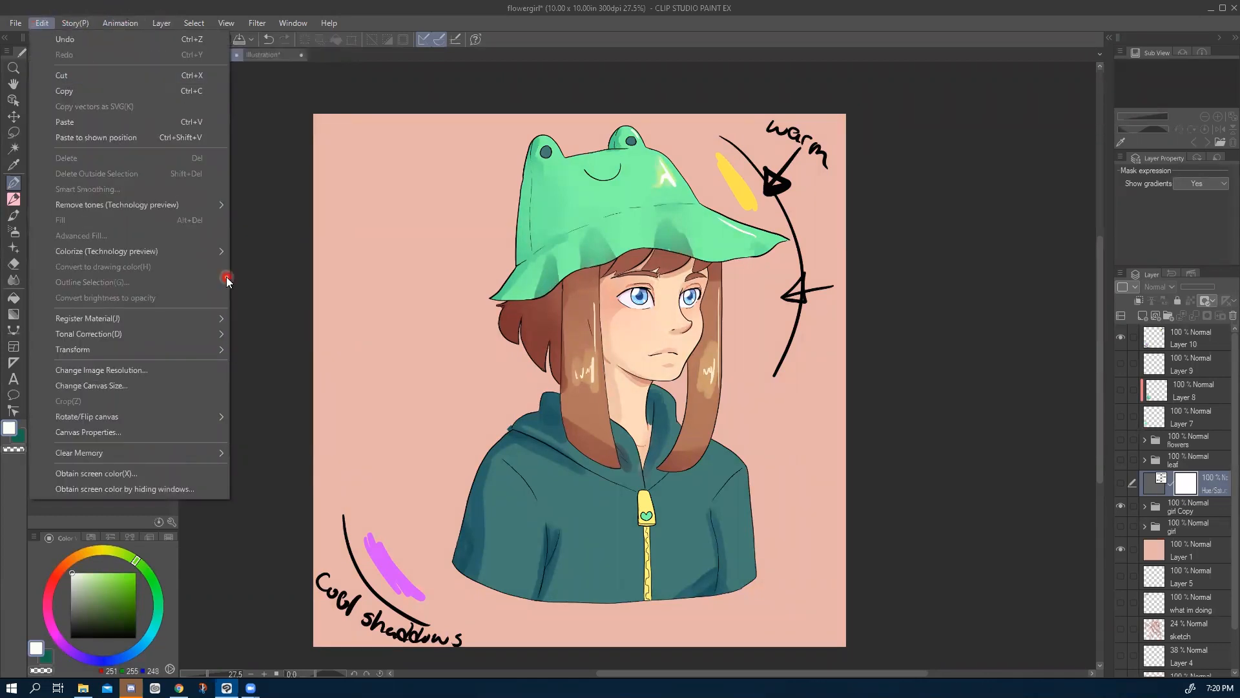
pyautogui.click(149, 333)
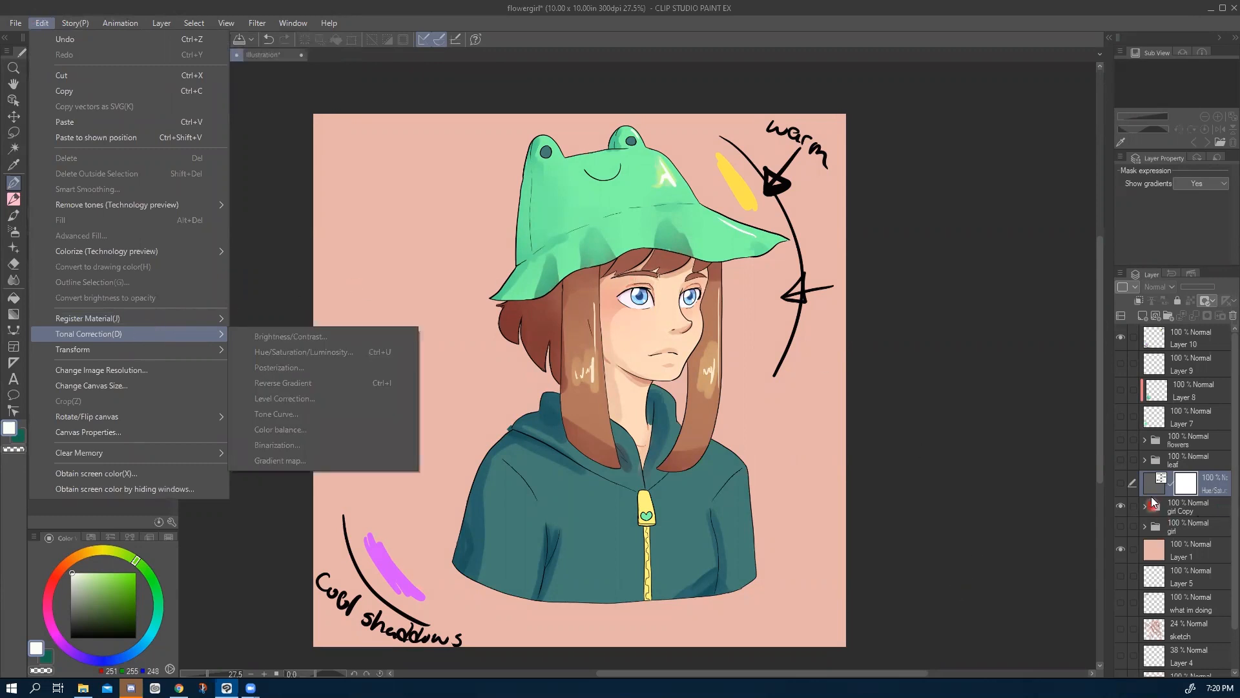
pyautogui.click(1203, 494)
pyautogui.click(1123, 486)
pyautogui.click(1122, 486)
pyautogui.click(1190, 508)
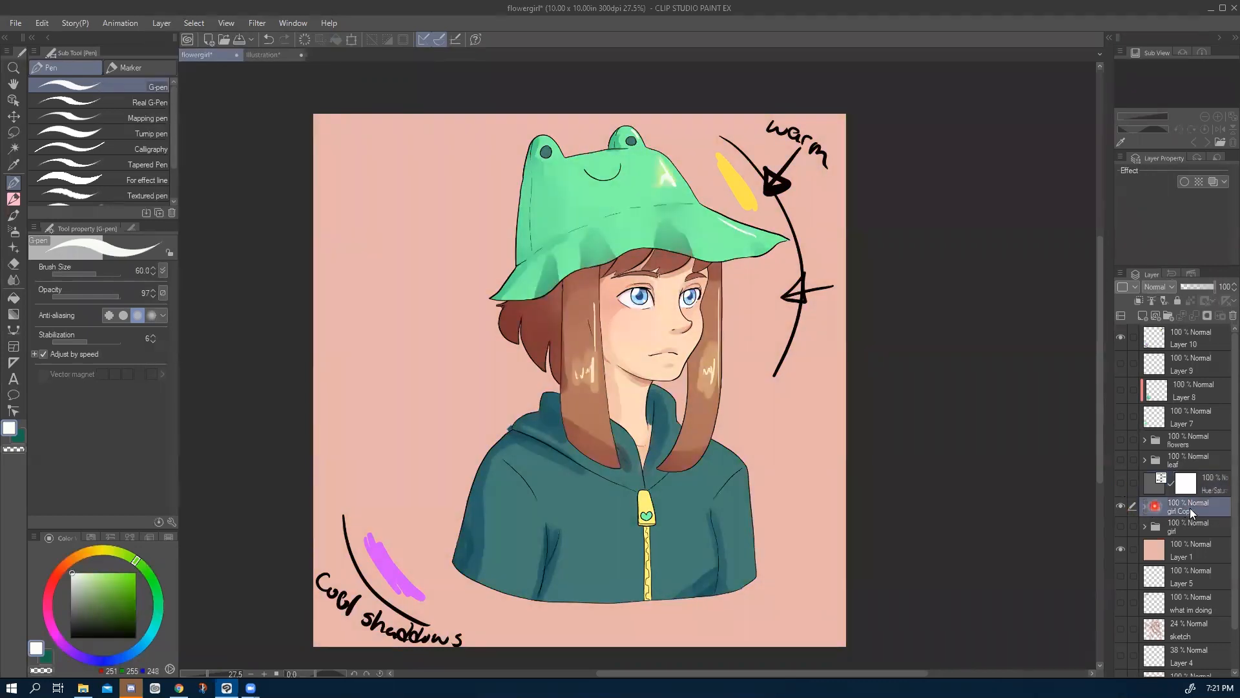
pyautogui.click(1145, 506)
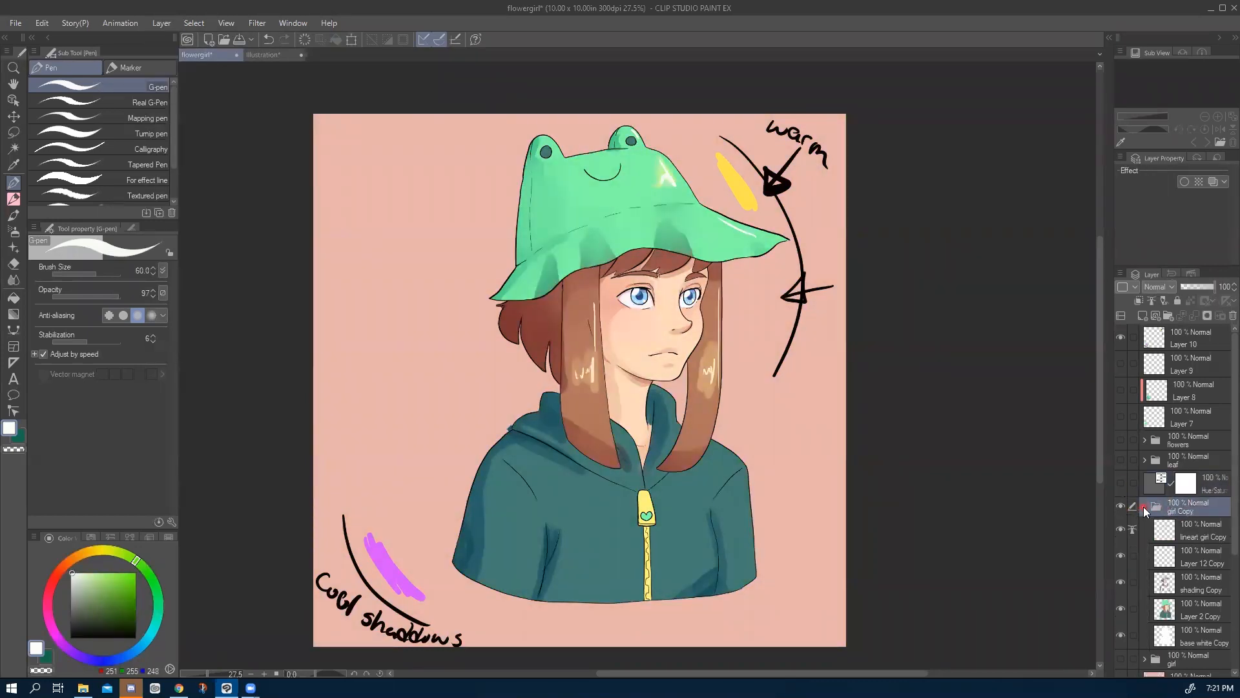
pyautogui.click(1144, 506)
pyautogui.click(49, 23)
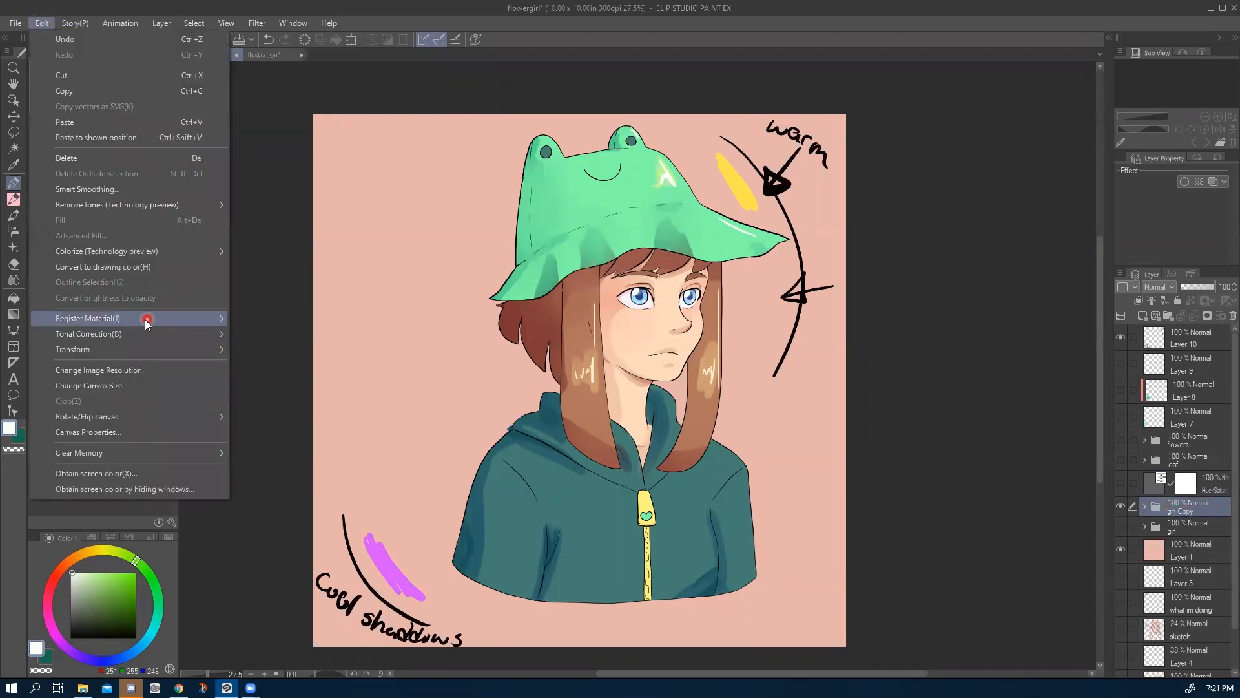
pyautogui.moveTo(145, 319)
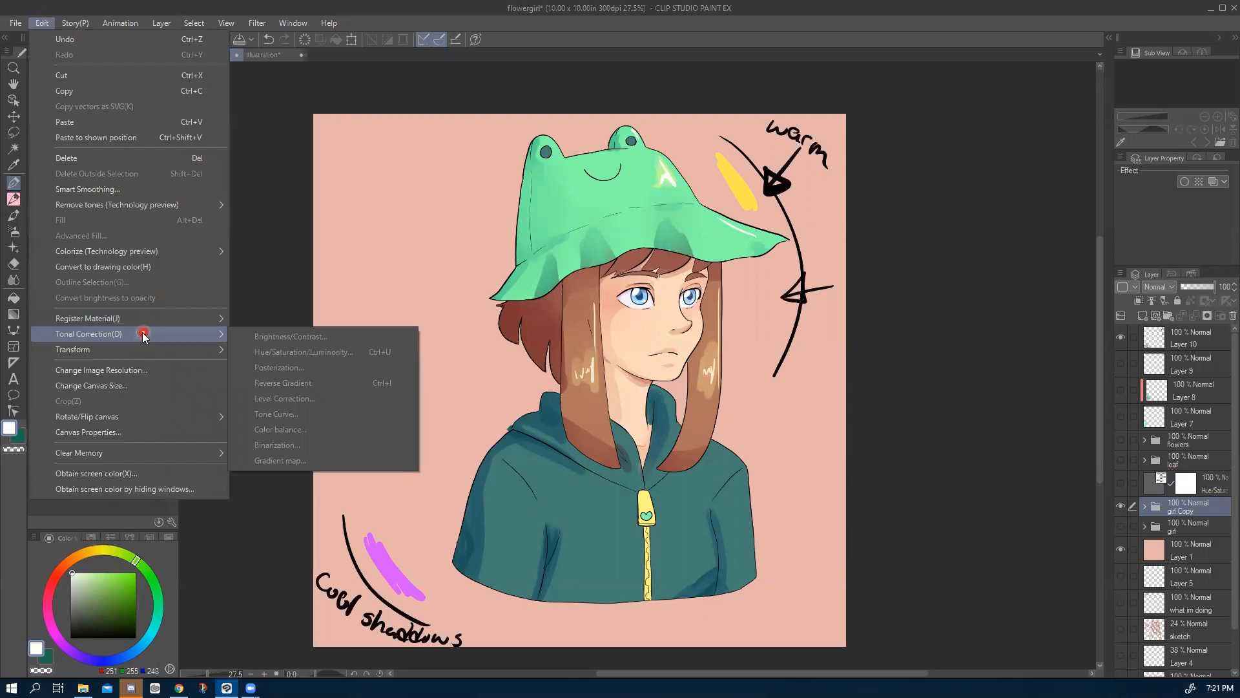
# Merge the shading Copy and Layer 2 Copy layers inside the girl Copy folder.
pyautogui.click(1147, 507)
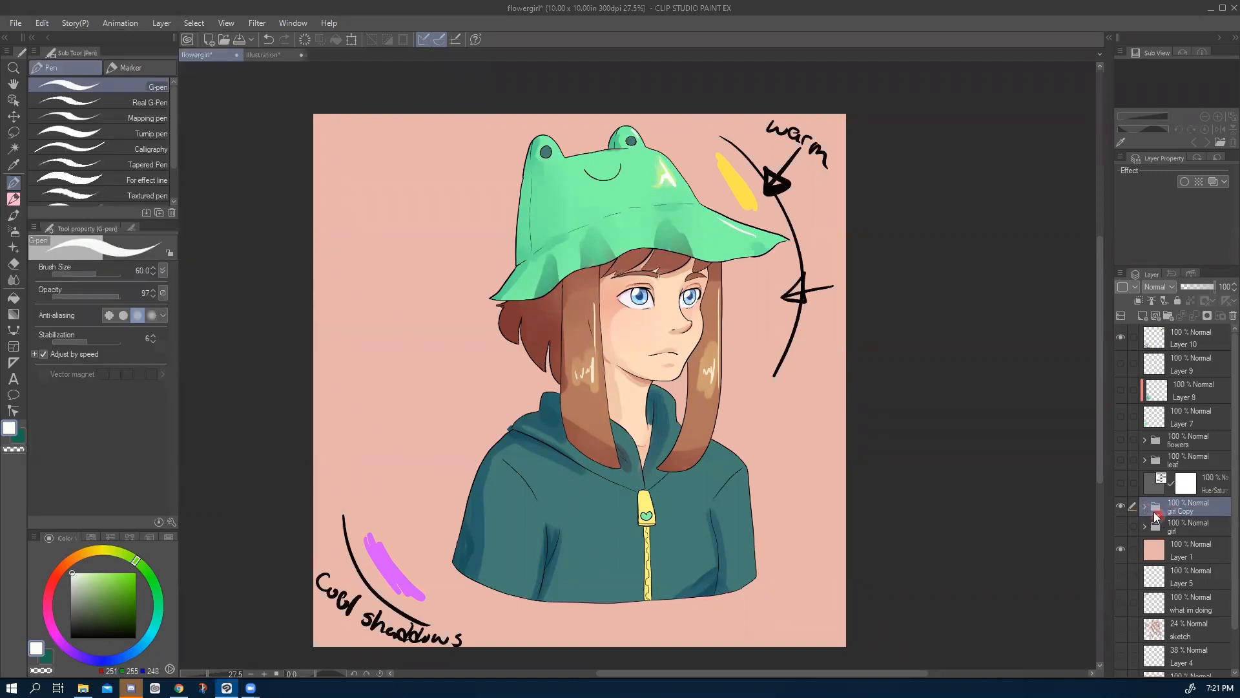
pyautogui.click(1203, 611)
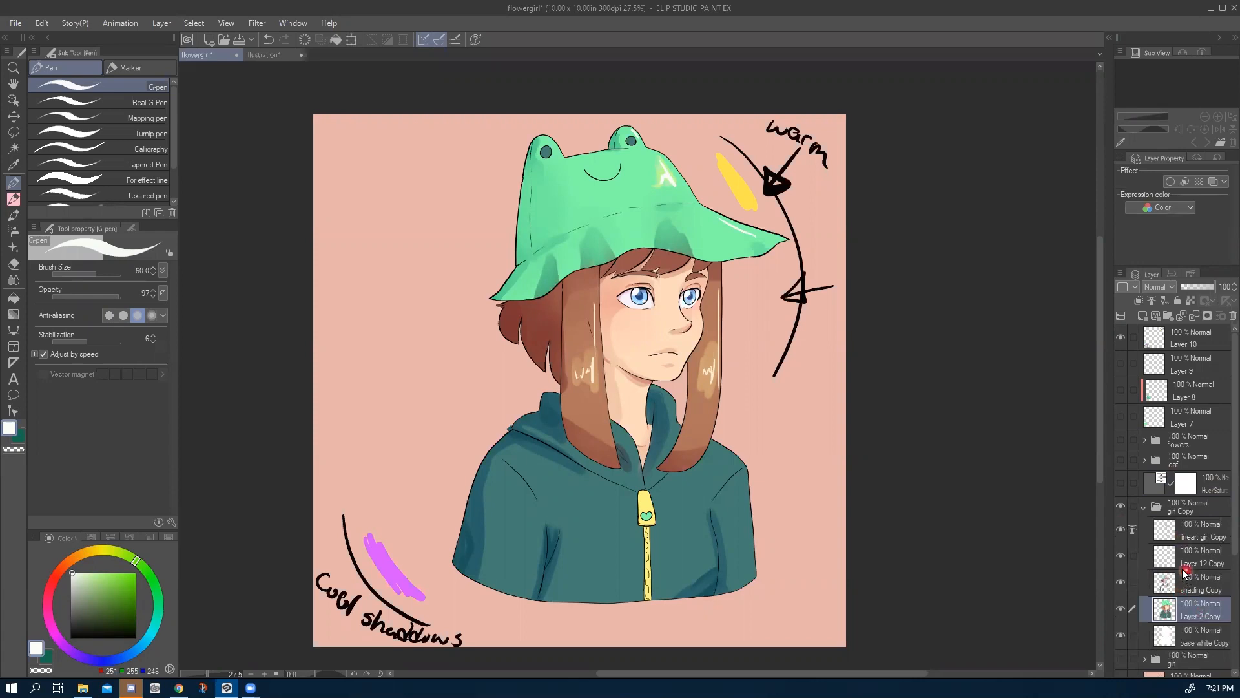
pyautogui.keyDown('ctrl'); pyautogui.click(1187, 580); pyautogui.keyUp('ctrl')
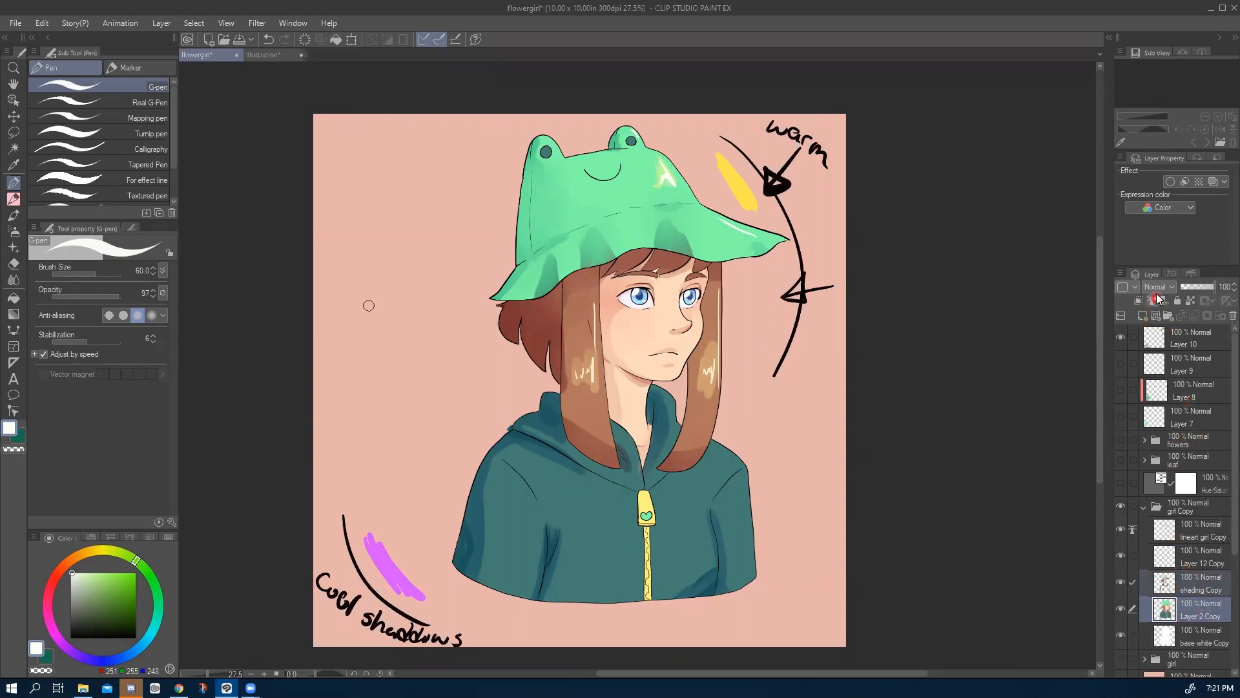
pyautogui.rightClick(1189, 579)
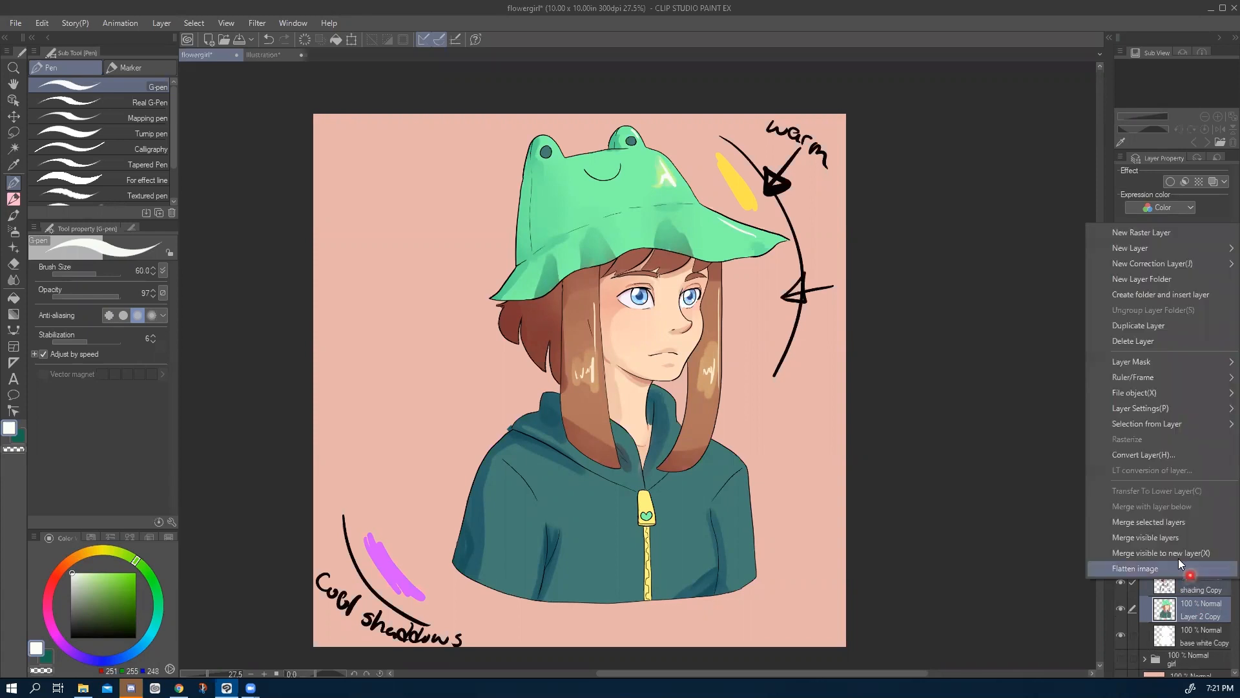
pyautogui.click(1162, 523)
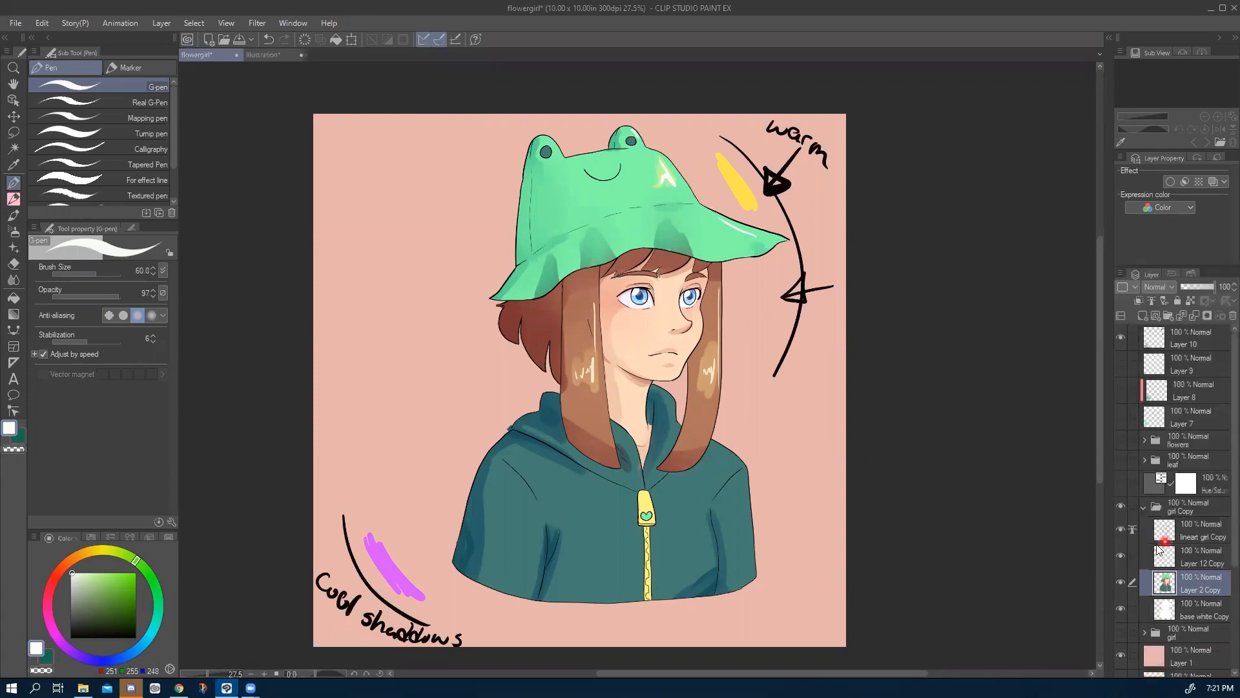
# Try different Brightness/Contrast values and automatic adjustment as a tonal correction on Layer 2 Copy, and cancel the correction.
pyautogui.click(8, 24)
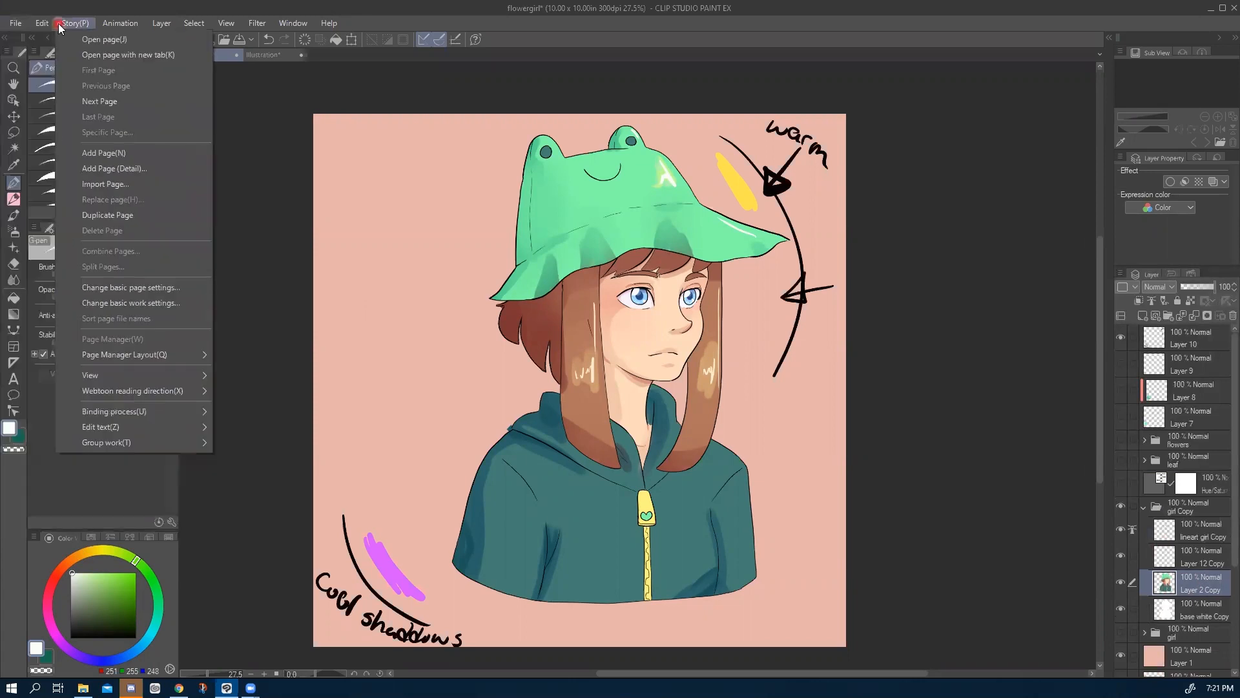
pyautogui.moveTo(48, 23)
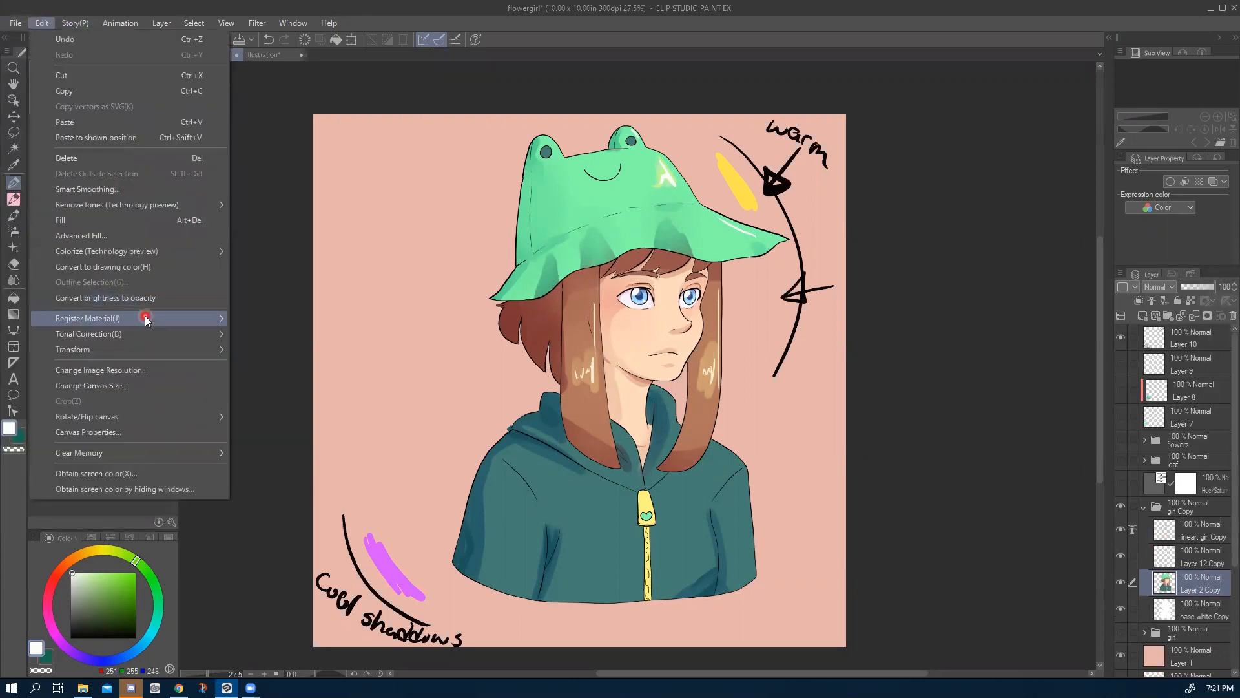
pyautogui.moveTo(143, 331)
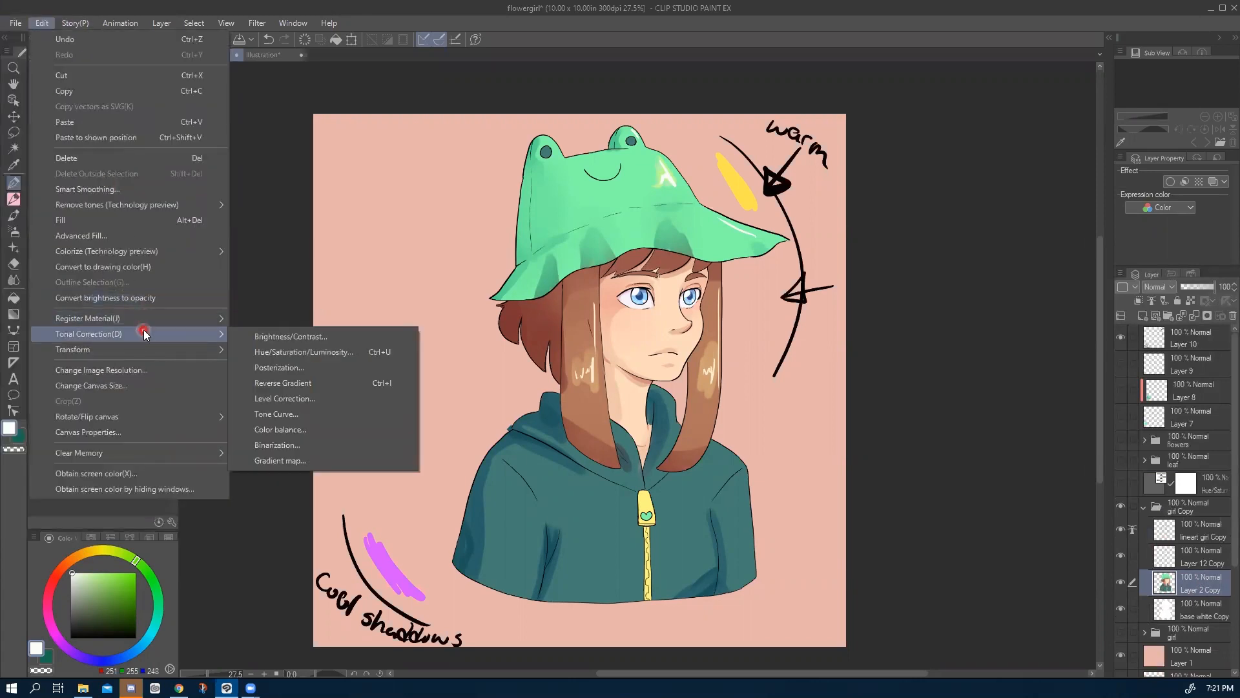
pyautogui.click(274, 341)
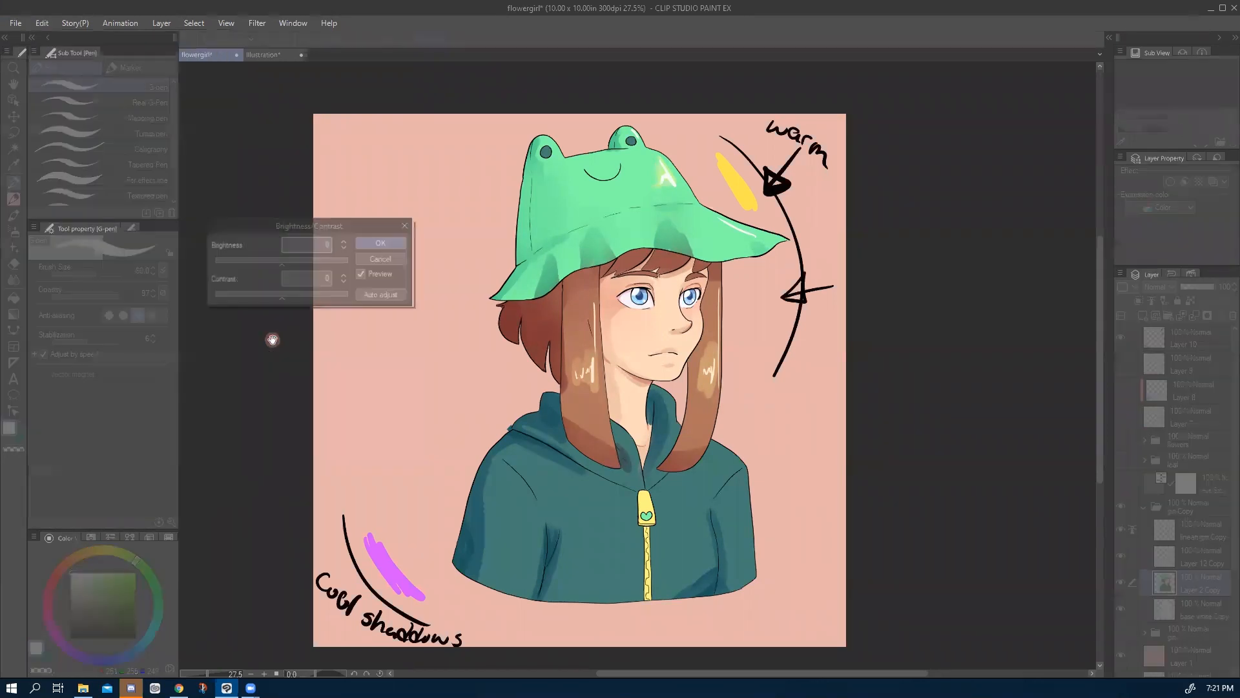
pyautogui.moveTo(276, 269)
pyautogui.mouseDown()
pyautogui.moveTo(301, 263)
pyautogui.moveTo(269, 263)
pyautogui.mouseUp()
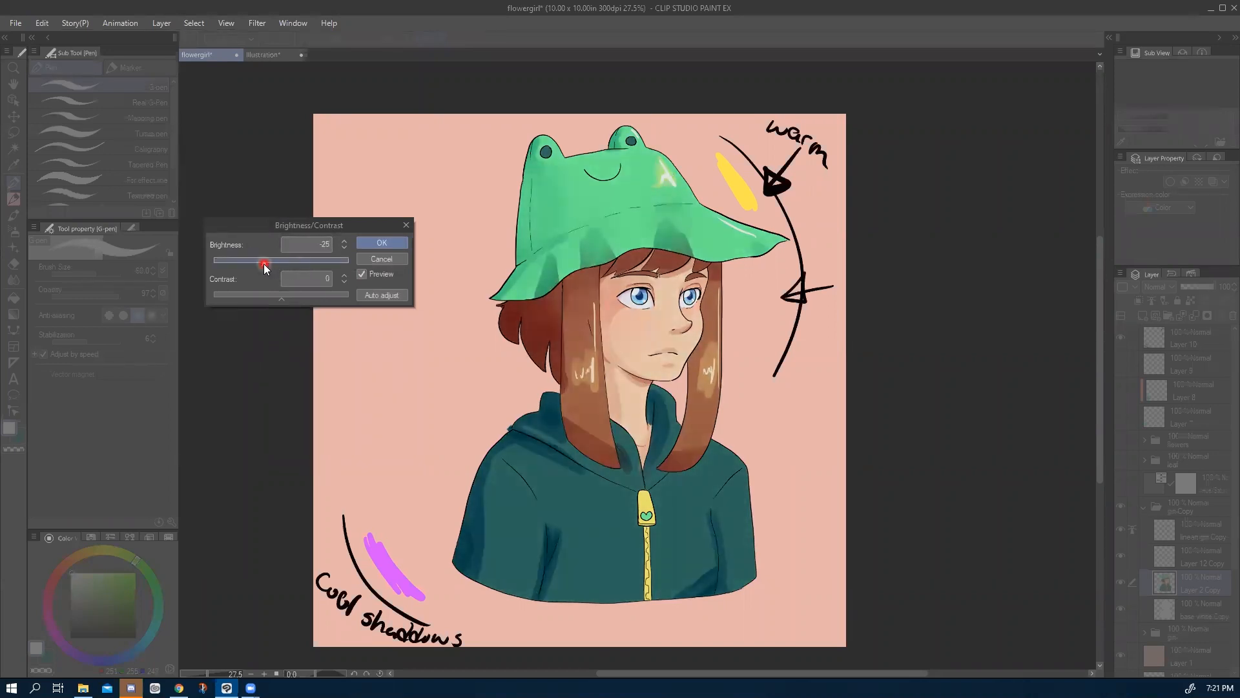
pyautogui.moveTo(248, 264); pyautogui.dragTo(268, 264)
pyautogui.moveTo(287, 265); pyautogui.dragTo(311, 265)
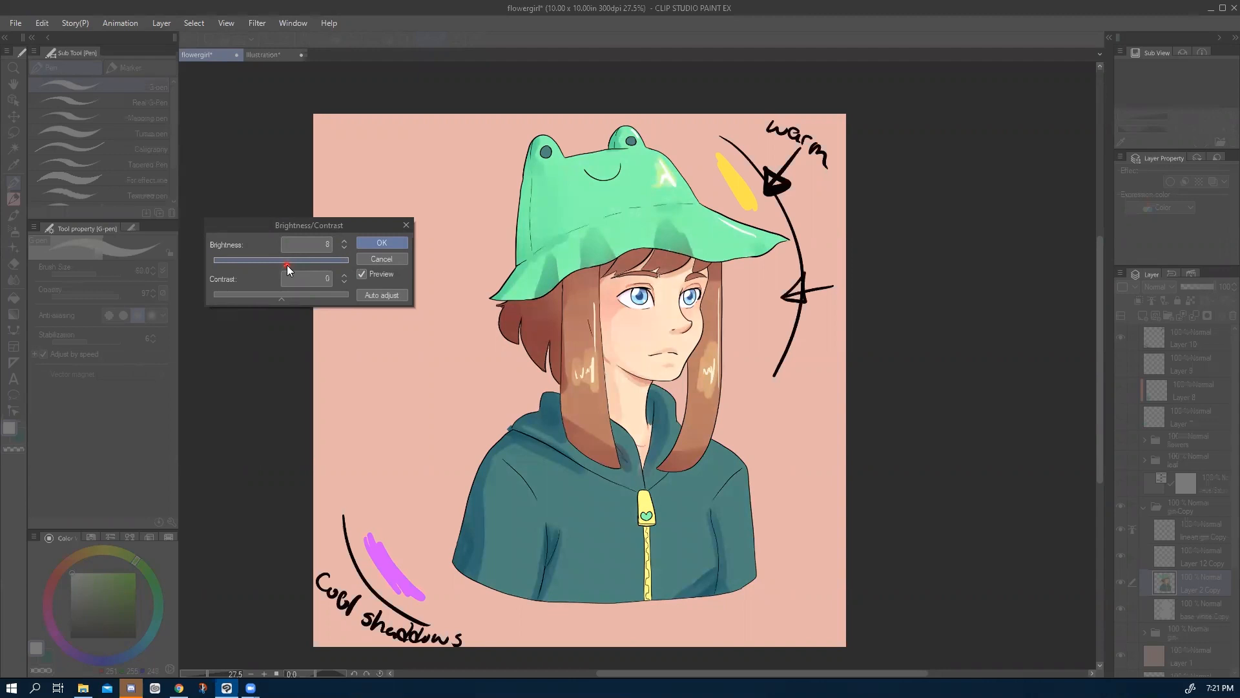
pyautogui.moveTo(285, 299); pyautogui.dragTo(346, 295)
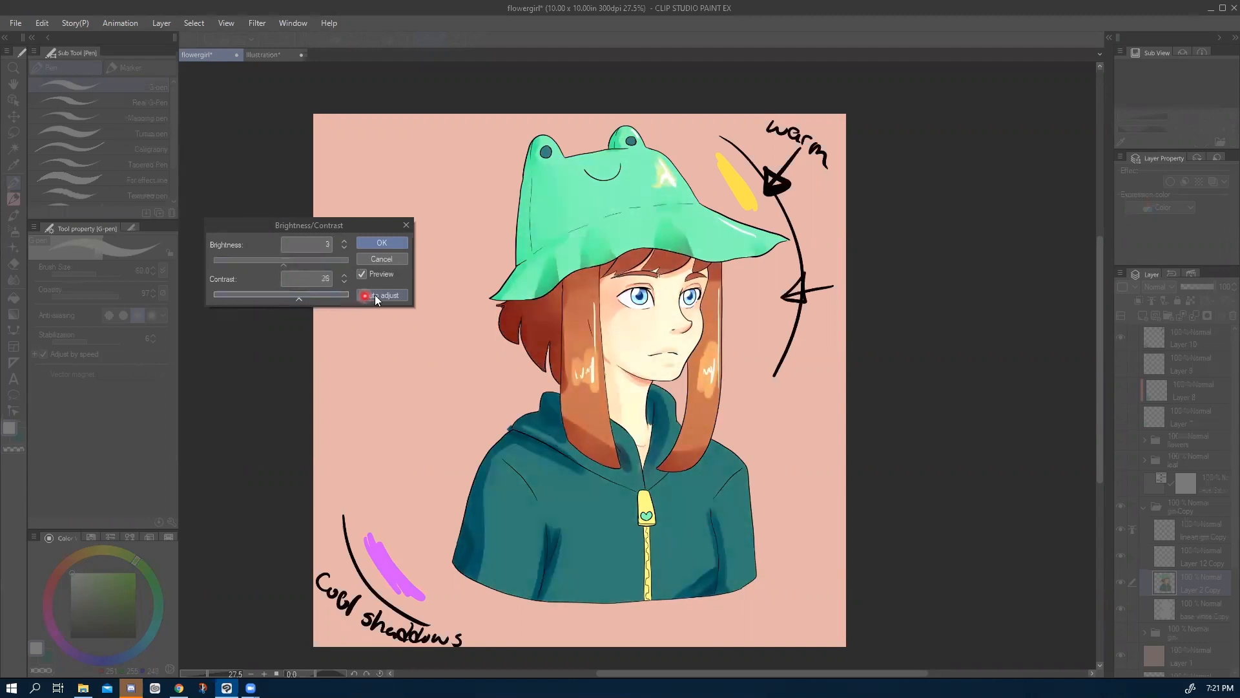
pyautogui.click(378, 296)
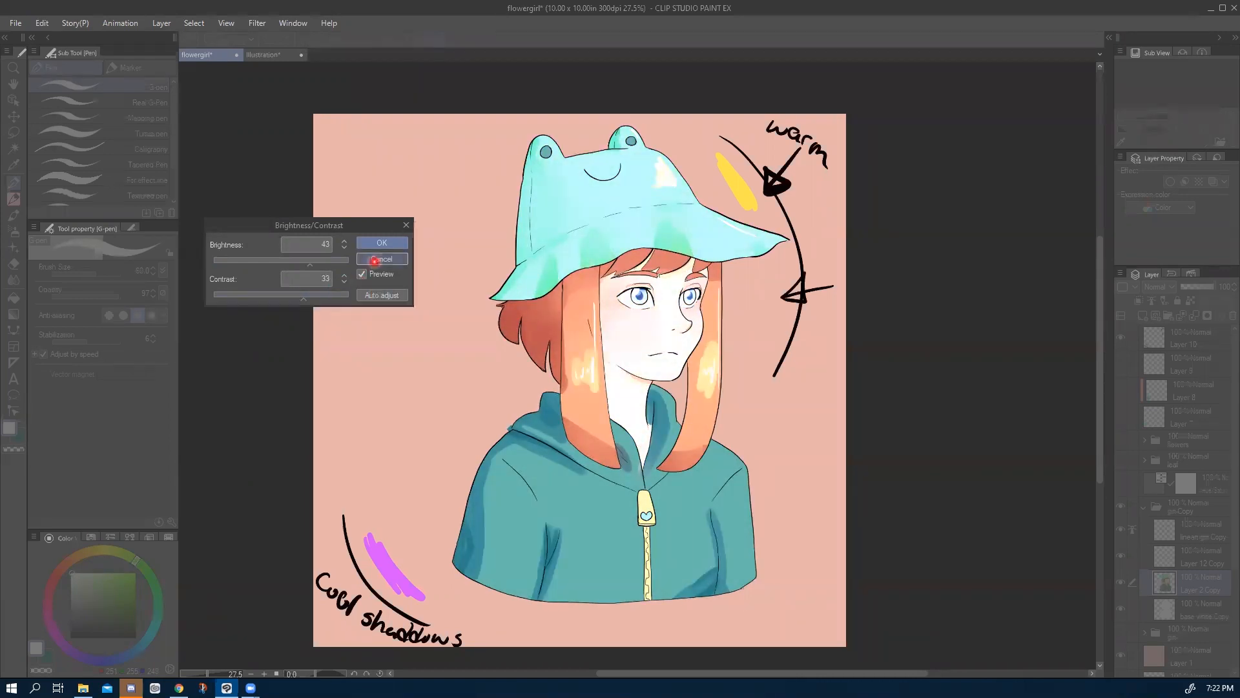
pyautogui.click(374, 260)
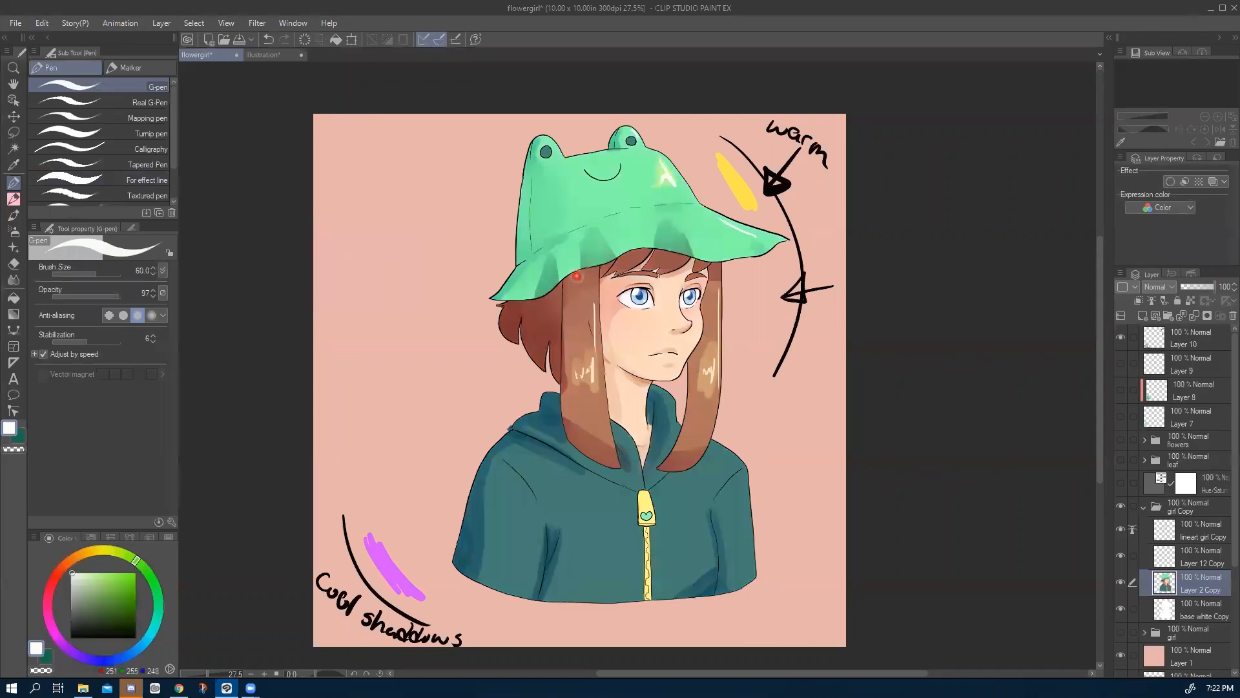
# Try a Hue/Saturation/Luminosity tonal correction with a hue of -31 on Layer 2 Copy, and cancel it.
pyautogui.click(51, 26)
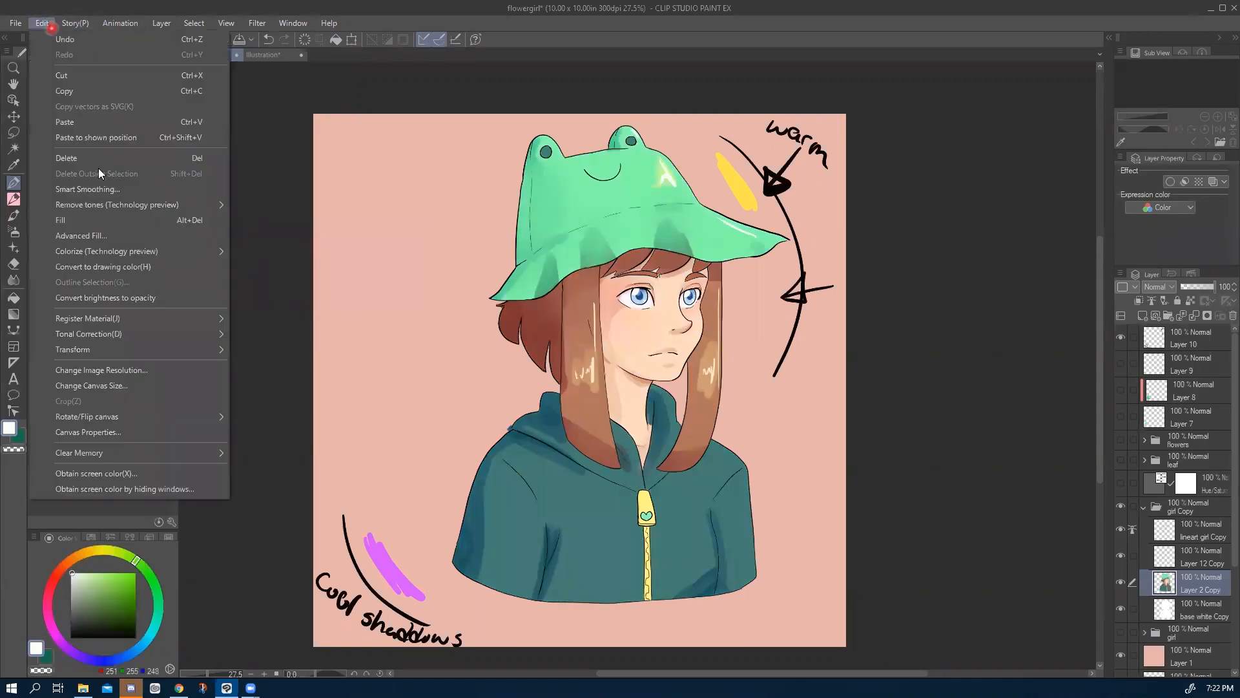
pyautogui.moveTo(156, 318)
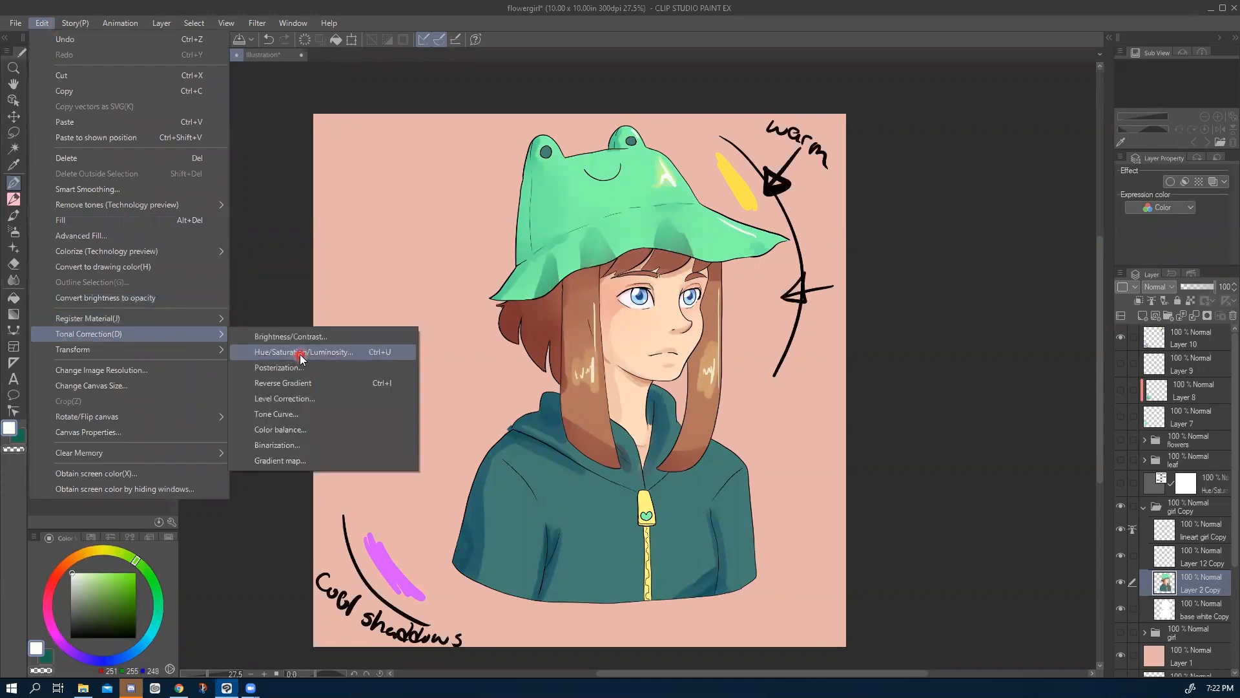
pyautogui.click(300, 353)
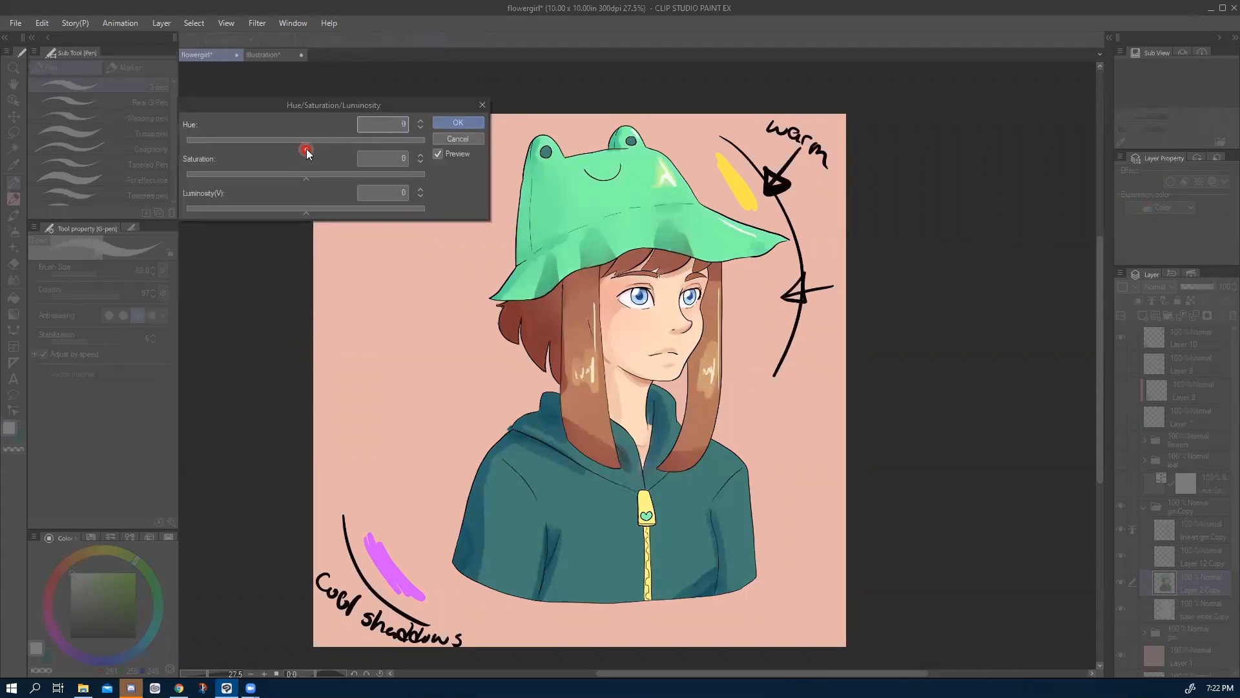
pyautogui.moveTo(327, 146); pyautogui.dragTo(285, 152)
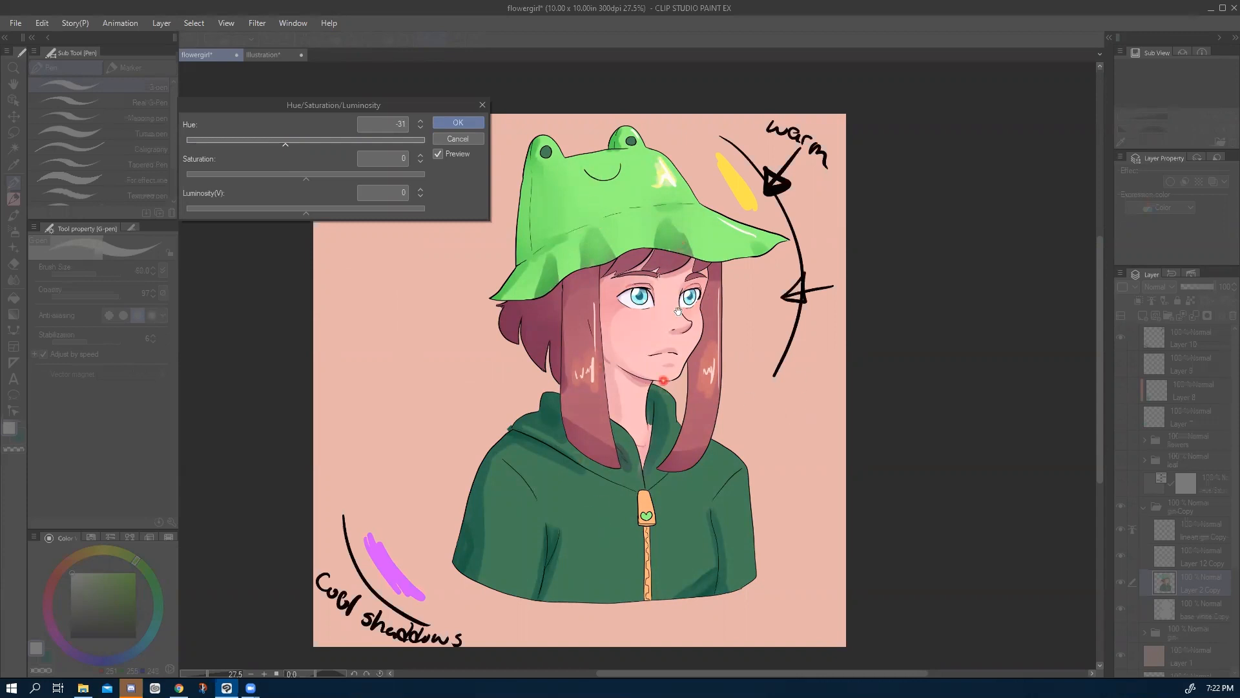
pyautogui.click(464, 139)
pyautogui.click(472, 139)
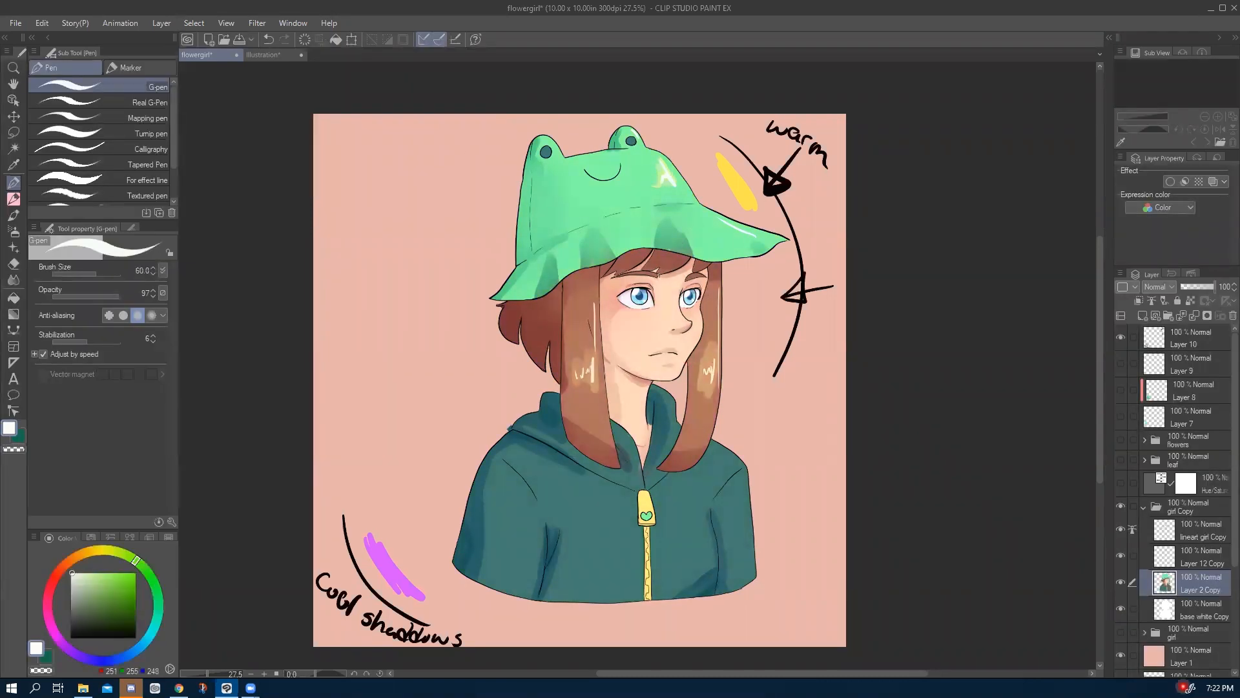
# Show the original girl folder and toggle the girl Copy folder's visibility to compare the two versions.
pyautogui.click(1145, 508)
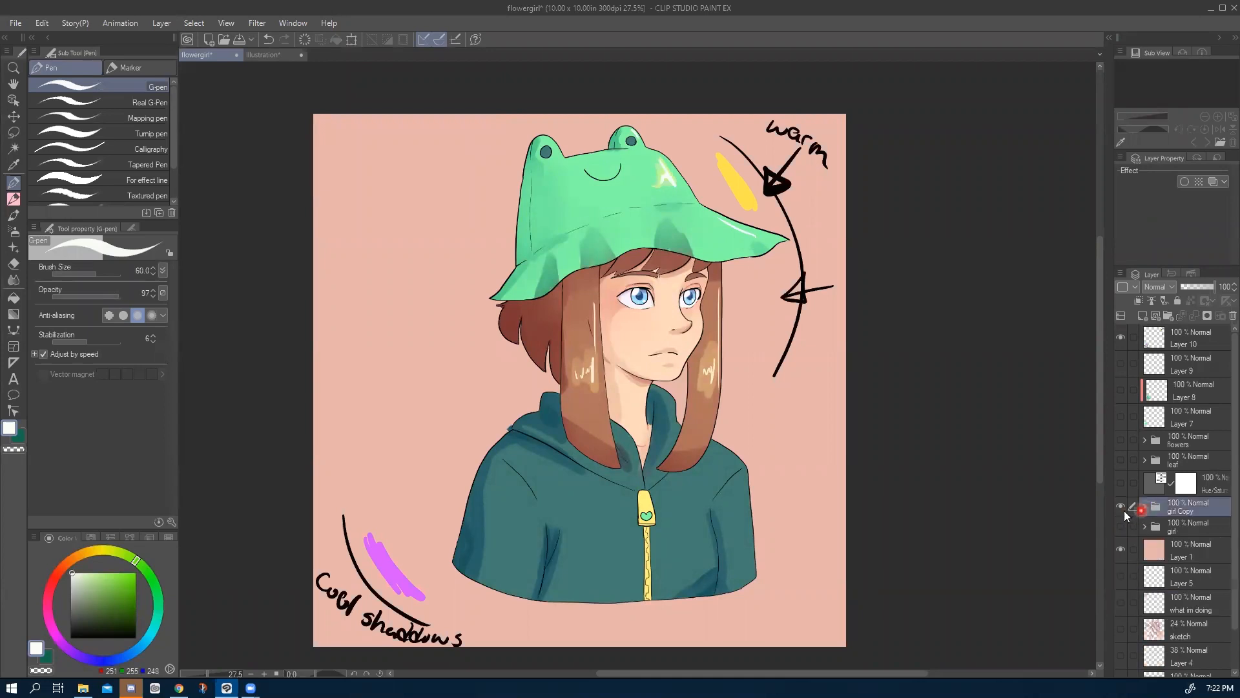
pyautogui.click(1121, 529)
pyautogui.click(1121, 507)
pyautogui.click(1122, 507)
pyautogui.click(1122, 507)
pyautogui.click(1122, 507)
# Auto-select the hat's main green area with Layer 2 Copy active, and deselect it.
pyautogui.click(1146, 508)
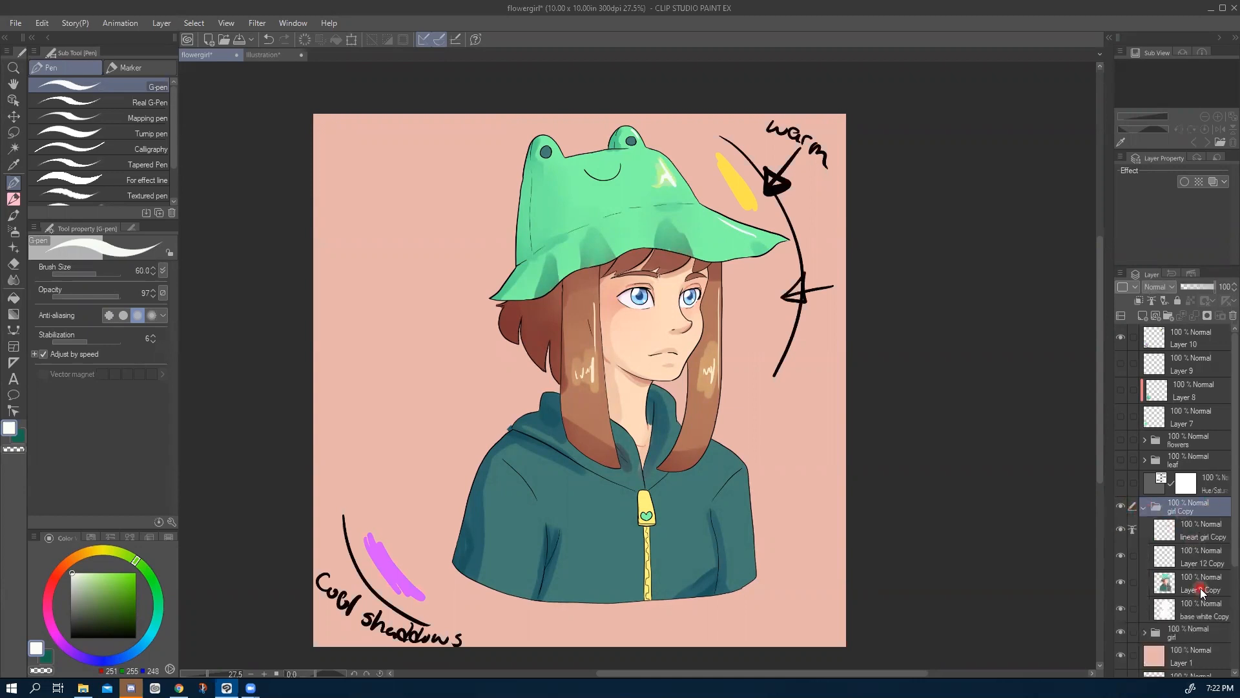
pyautogui.click(1201, 588)
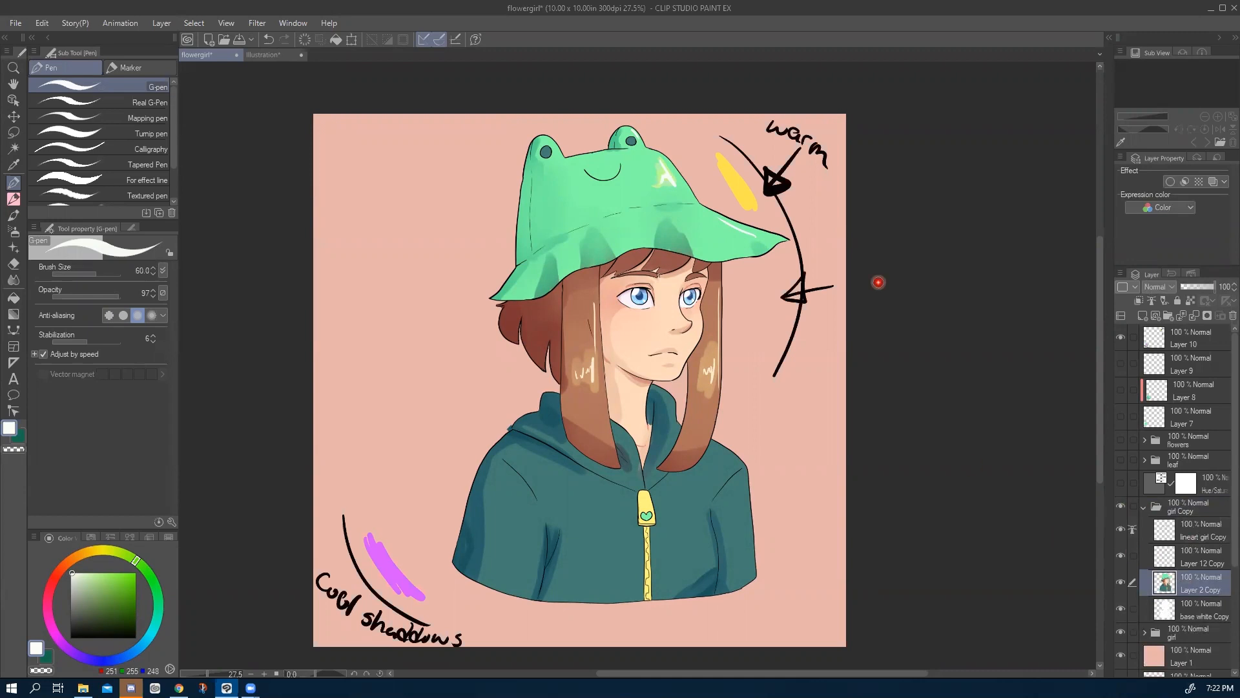
pyautogui.press('w')
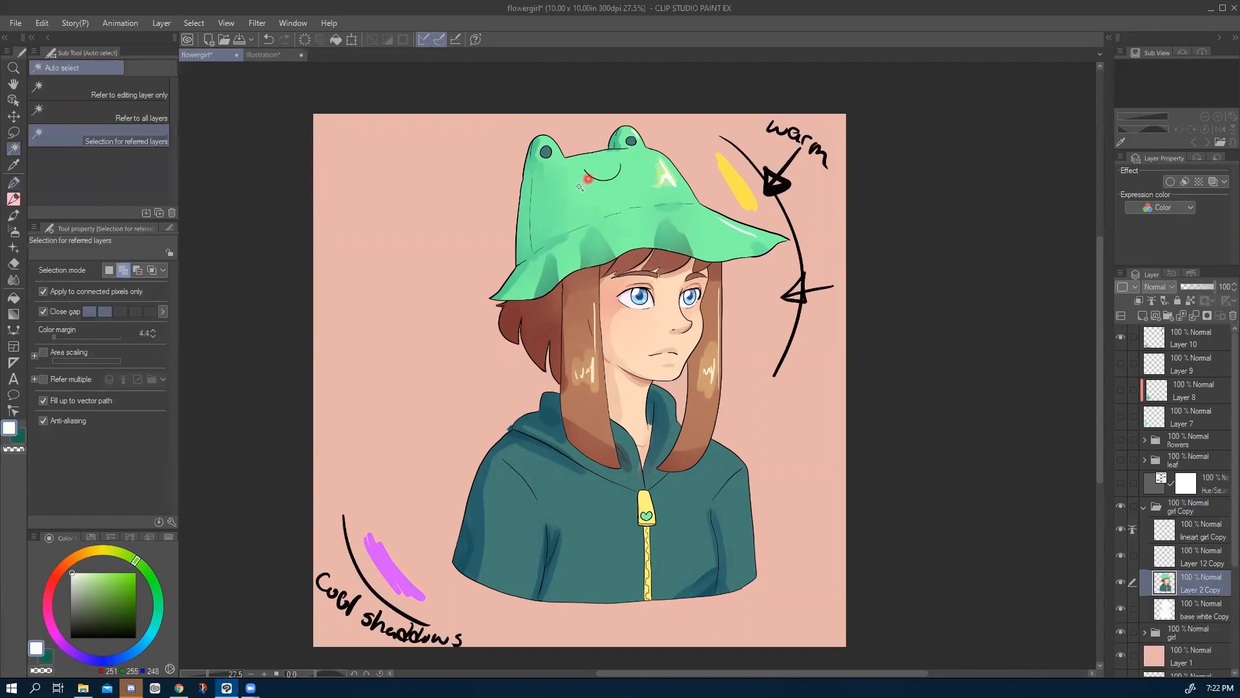
pyautogui.click(613, 193)
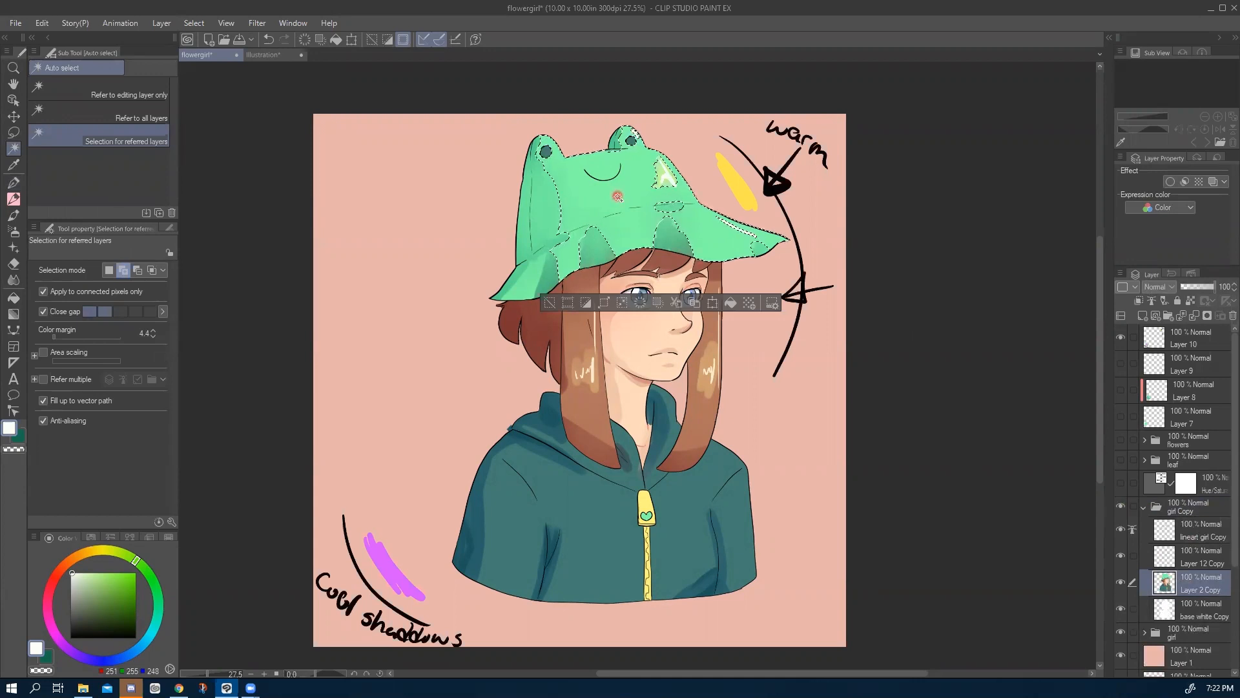
pyautogui.hotkey('ctrl', 'd')
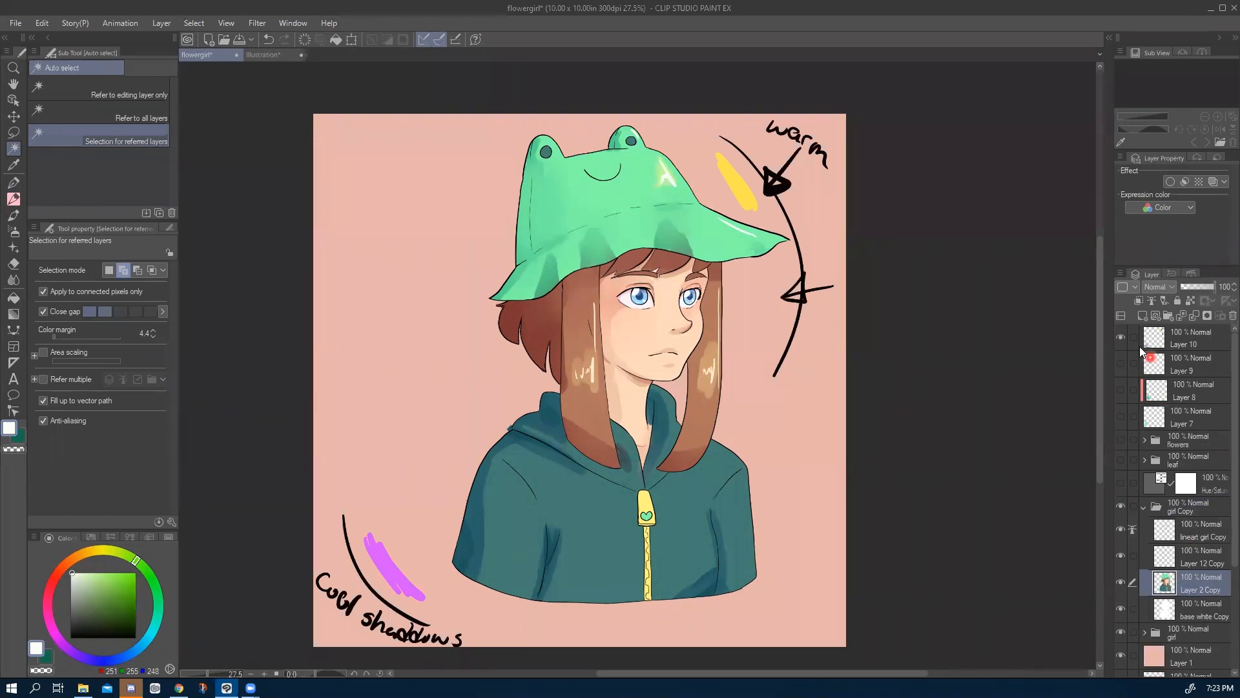
# Hide the warm and cool lighting notes on Layer 10 and check the girl without the pink Layer 1 background.
pyautogui.click(1122, 339)
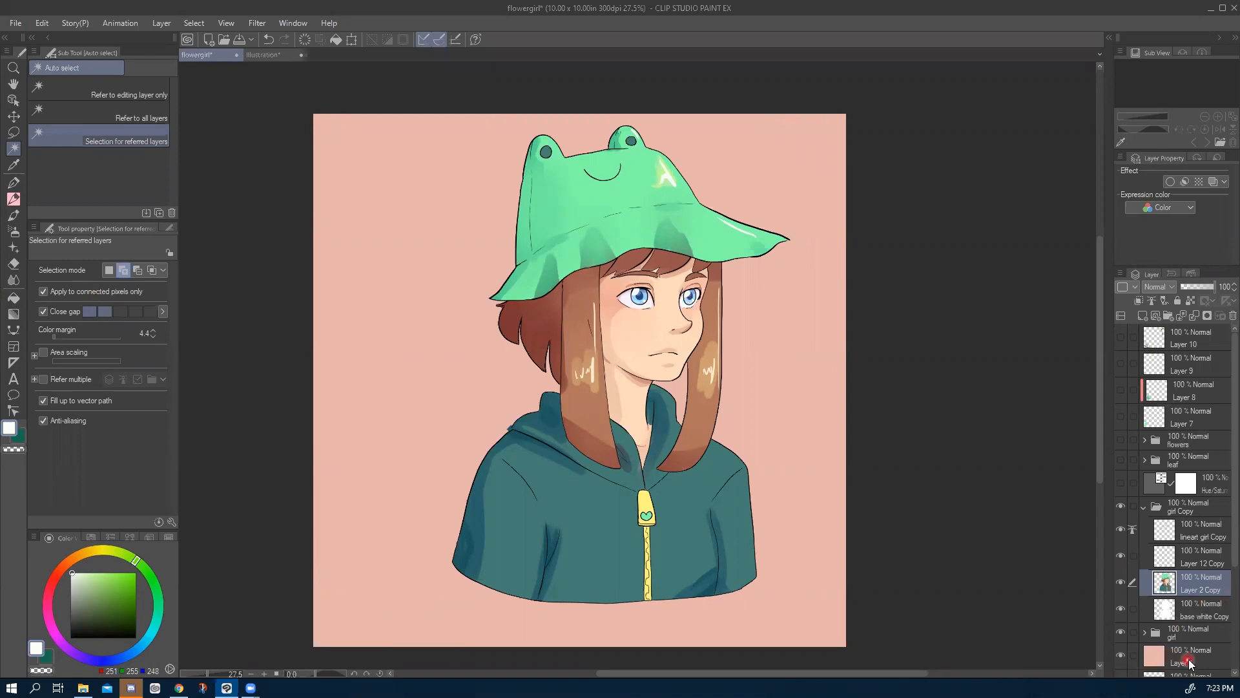
pyautogui.click(1161, 657)
pyautogui.click(1119, 656)
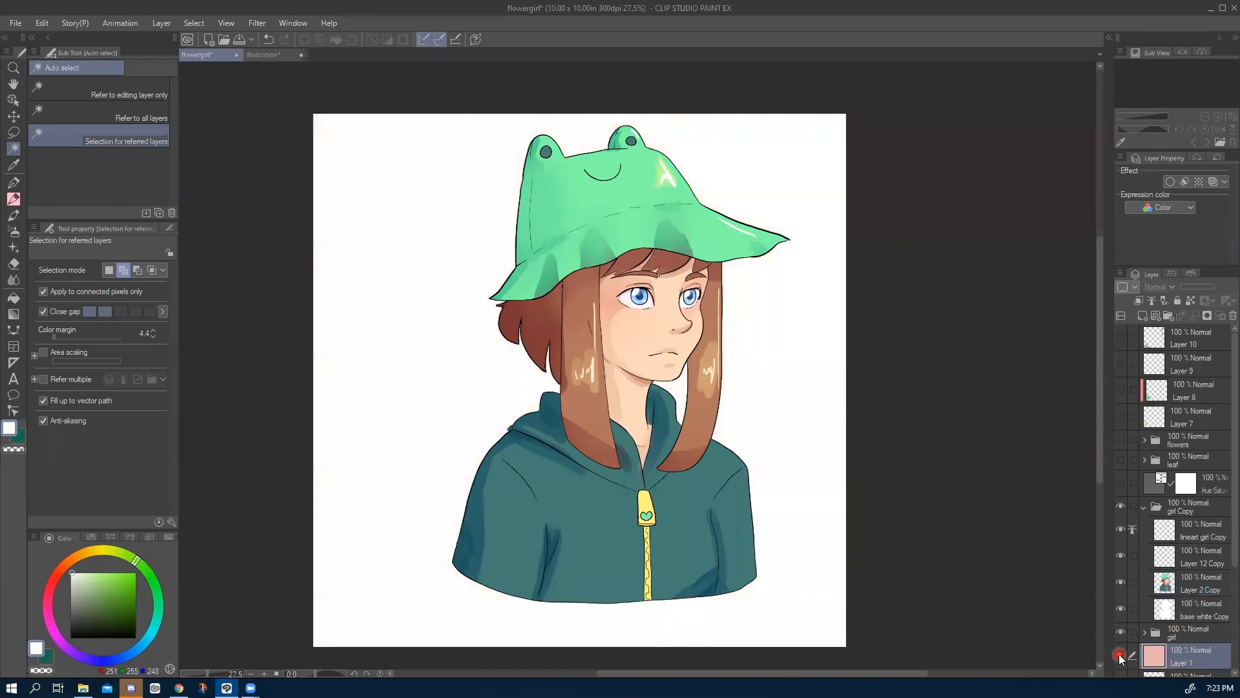
pyautogui.scroll(-2, 1142, 660)
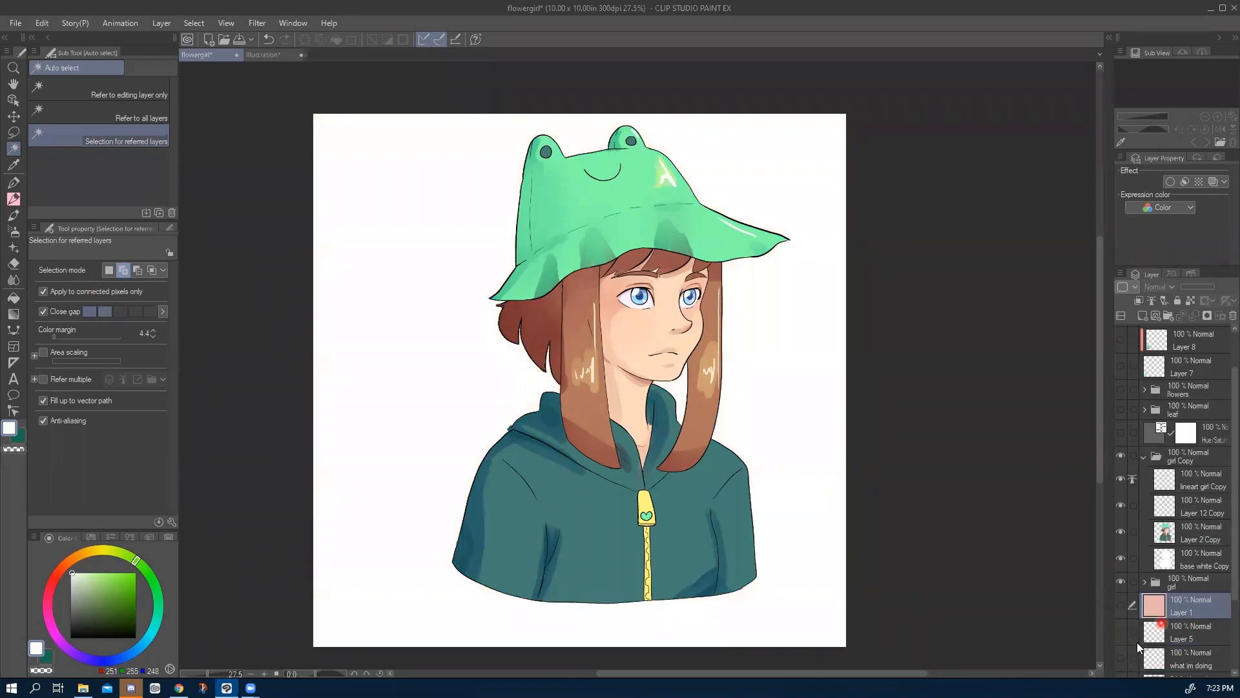
pyautogui.click(1122, 606)
# Auto-select the girl's whole silhouette with the base white Copy layer active.
pyautogui.click(1195, 566)
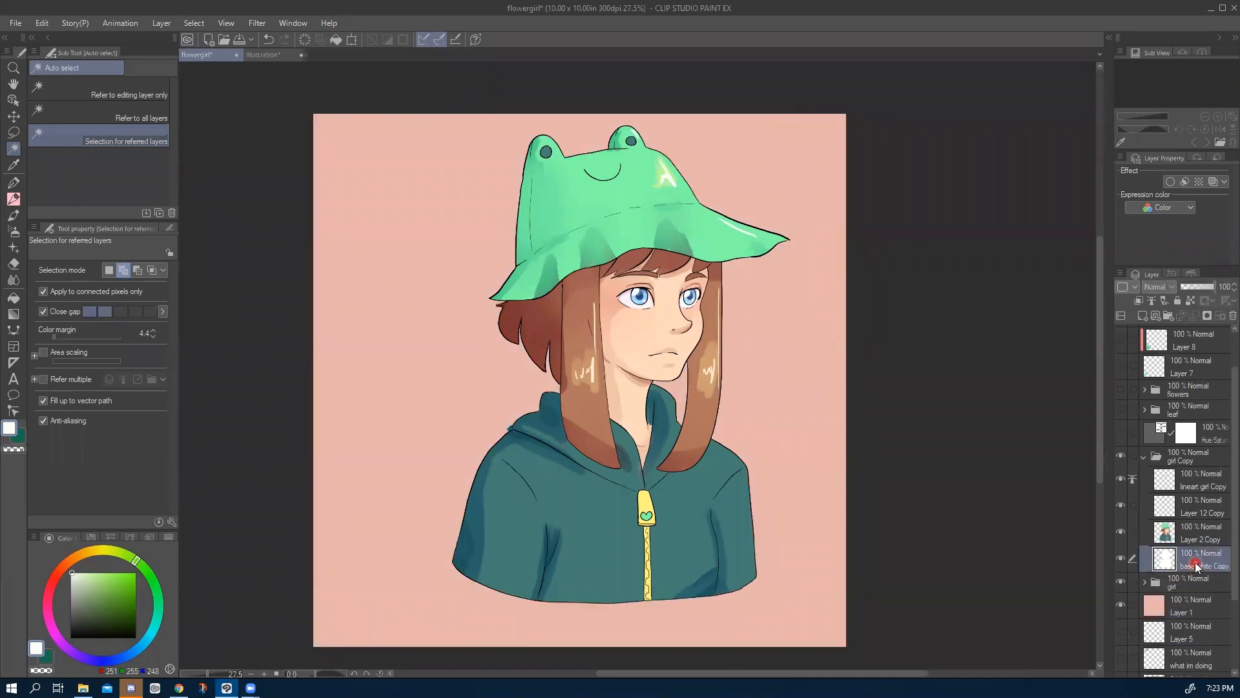
pyautogui.click(1120, 559)
pyautogui.click(615, 552)
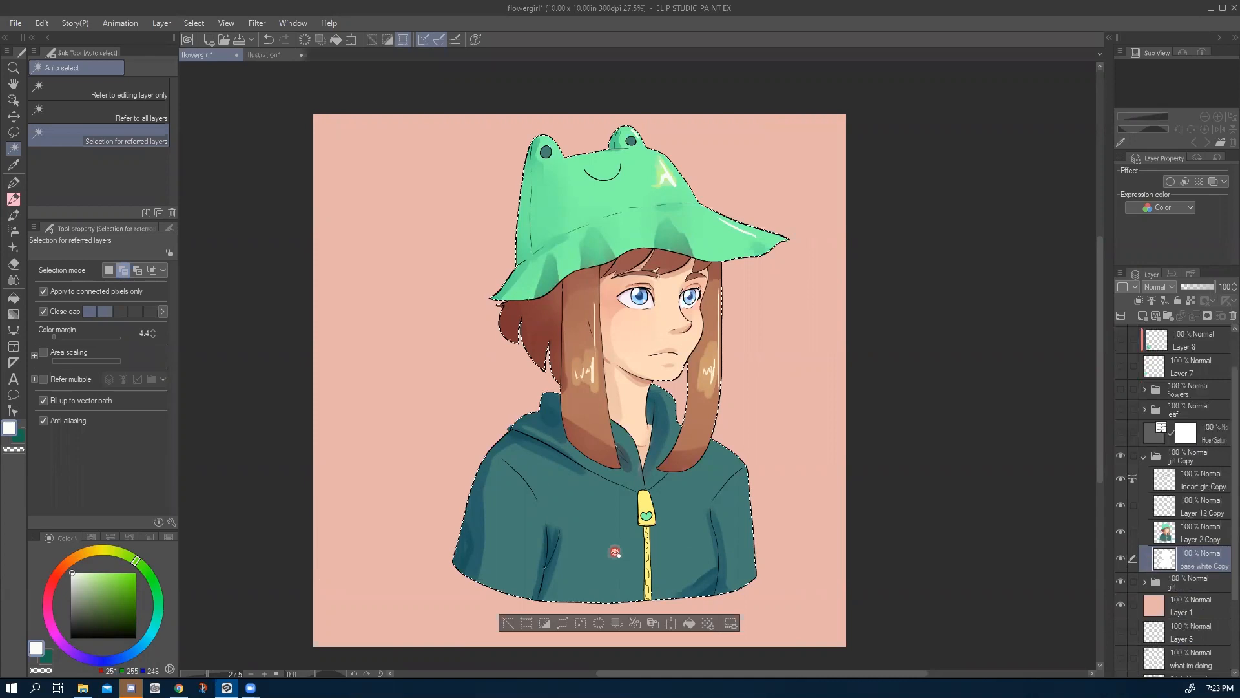
# Expand the silhouette selection by 15 px.
pyautogui.click(671, 623)
pyautogui.click(608, 632)
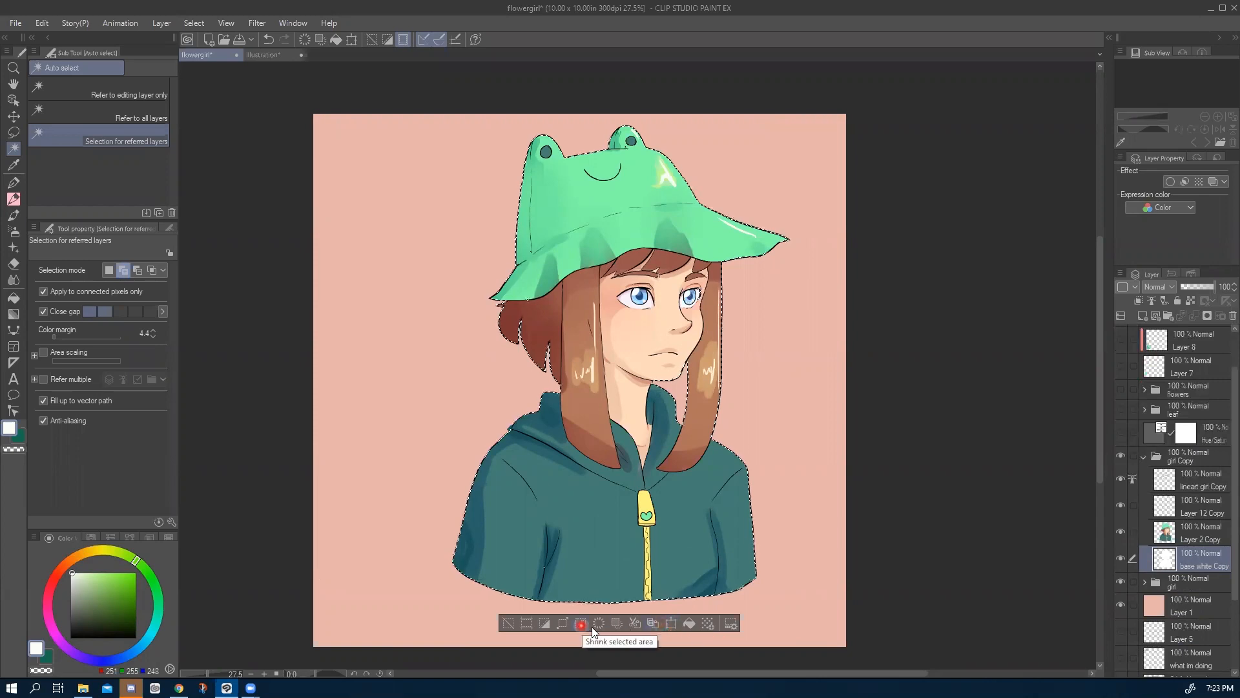
pyautogui.click(564, 624)
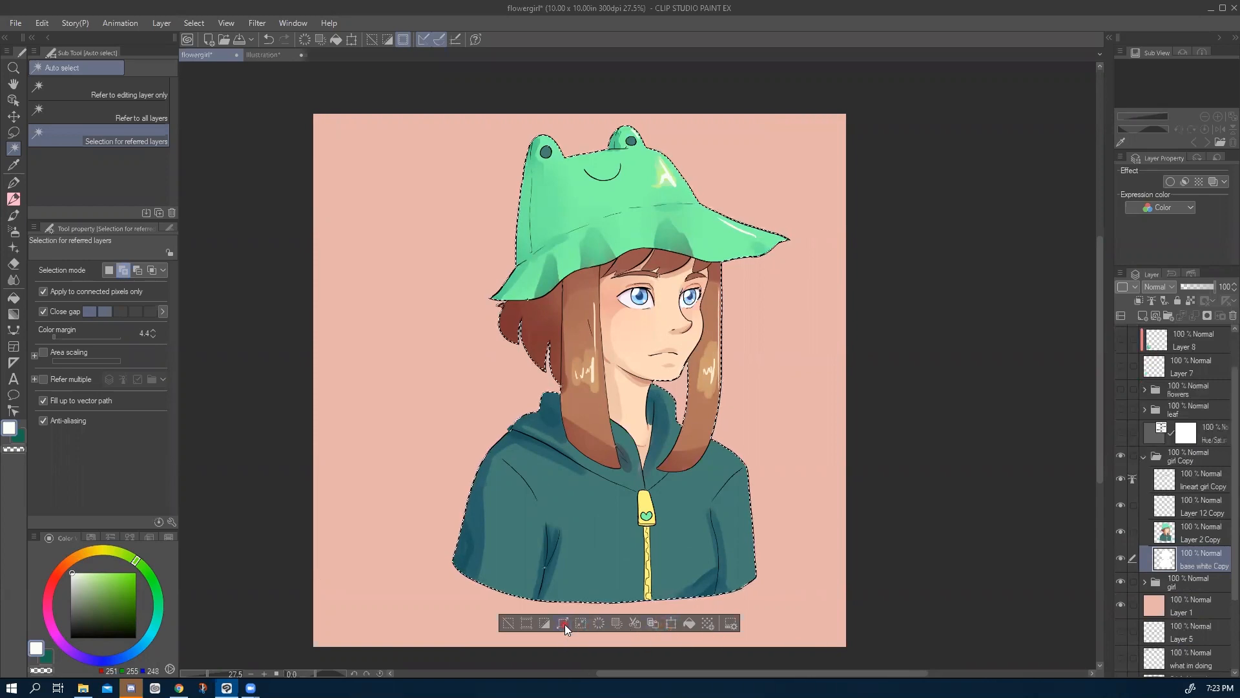
pyautogui.moveTo(609, 326); pyautogui.dragTo(524, 326)
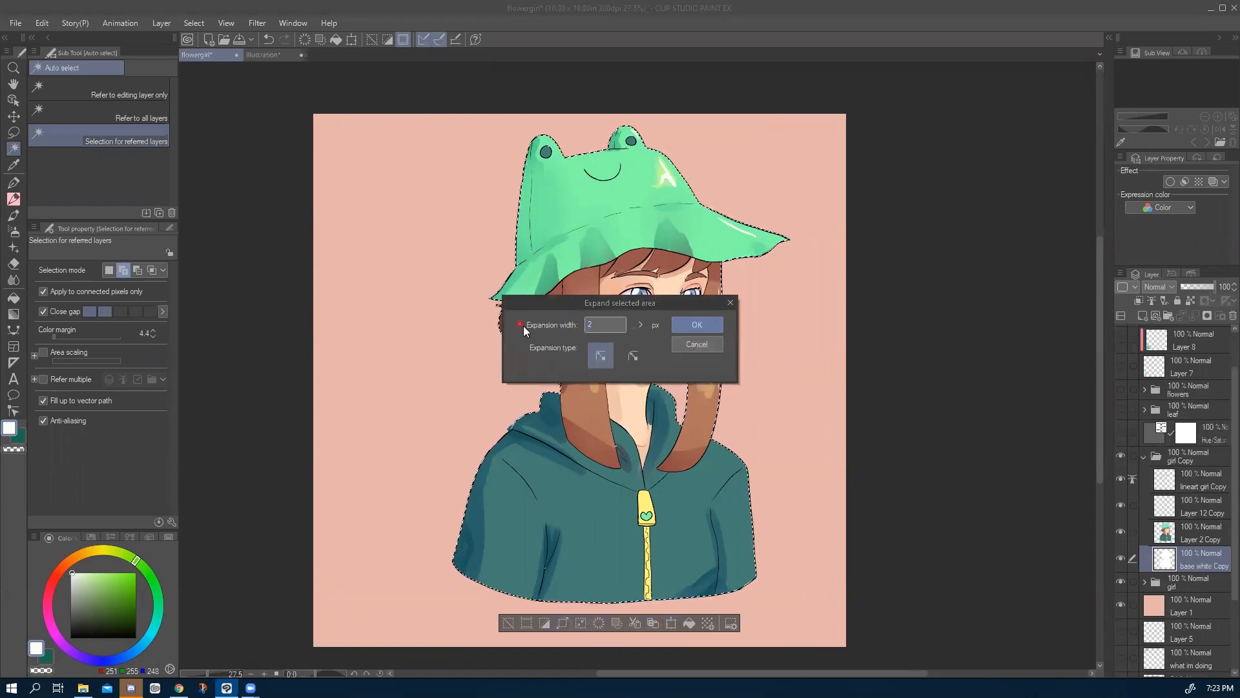
pyautogui.write('1')
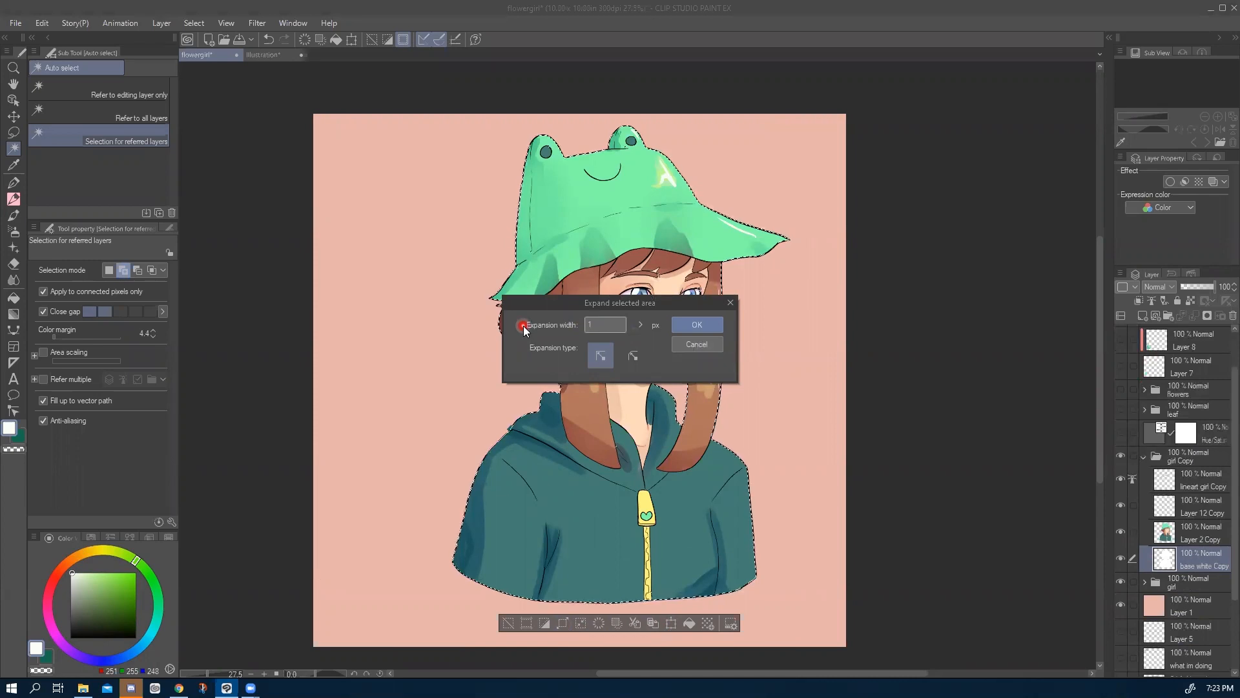
pyautogui.write('5')
pyautogui.click(687, 326)
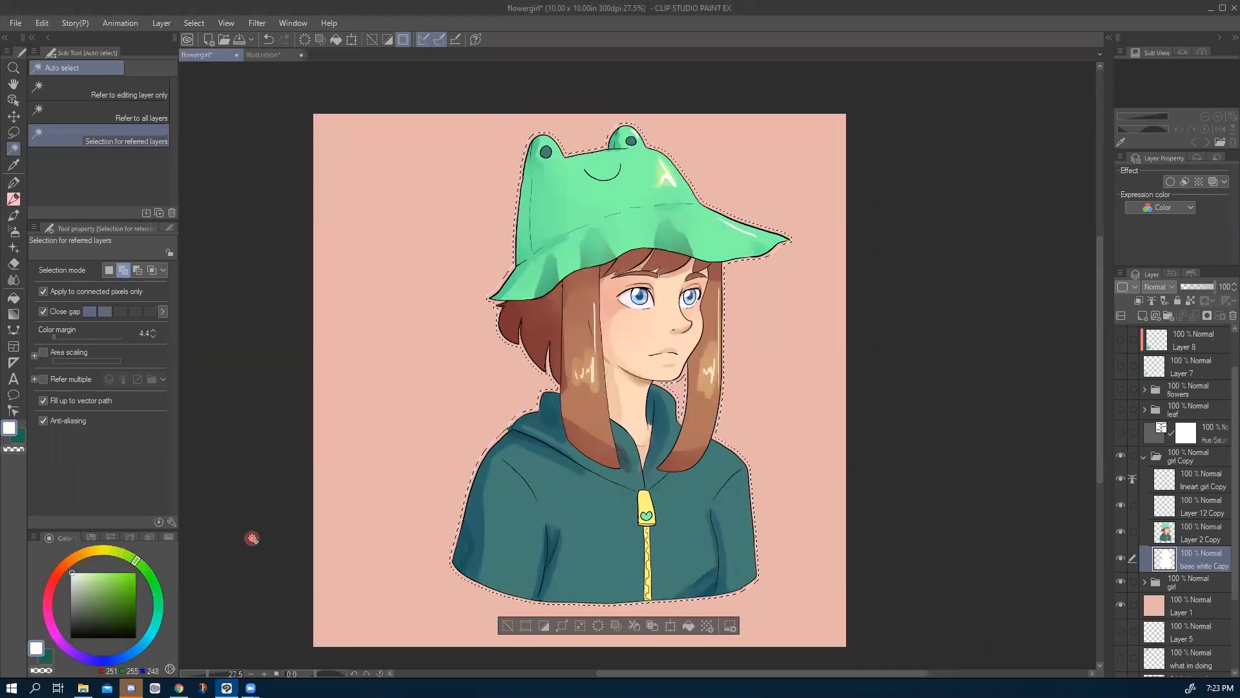
# Add a new layer beneath base white Copy and fill the expanded selection with white, without referring to multiple layers.
pyautogui.press('g')
pyautogui.press('g')
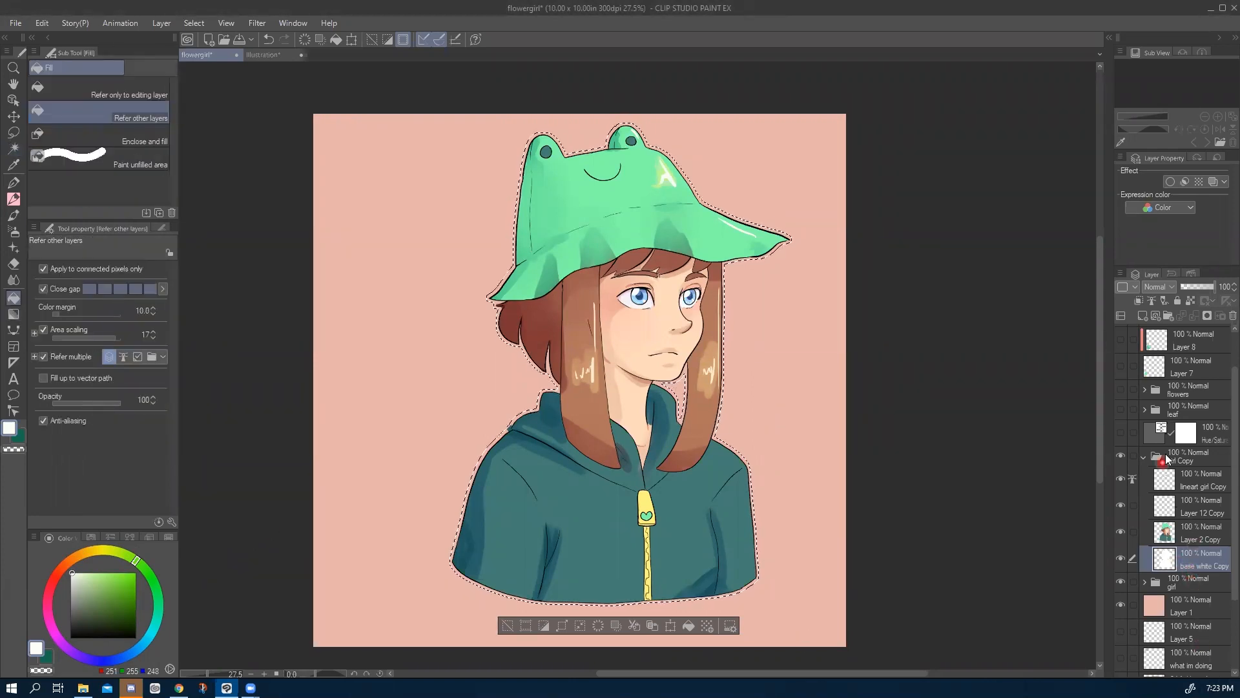
pyautogui.click(1142, 315)
pyautogui.moveTo(1211, 562); pyautogui.dragTo(1206, 600)
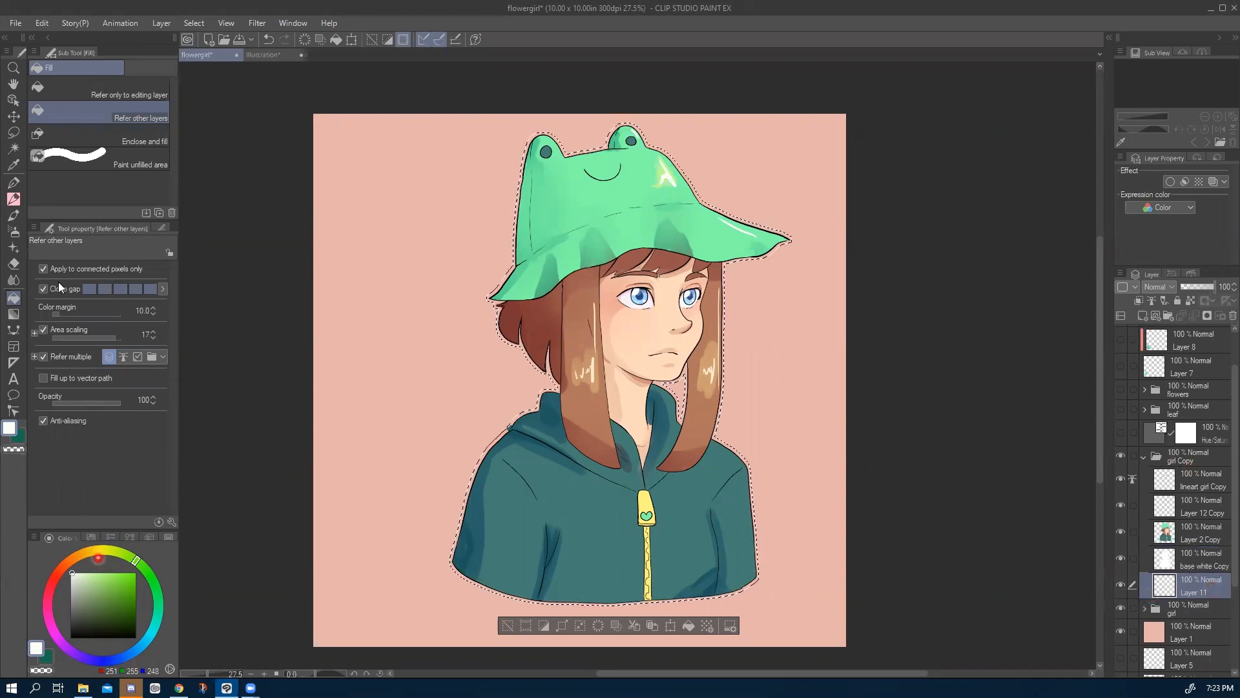
pyautogui.click(42, 357)
pyautogui.click(606, 504)
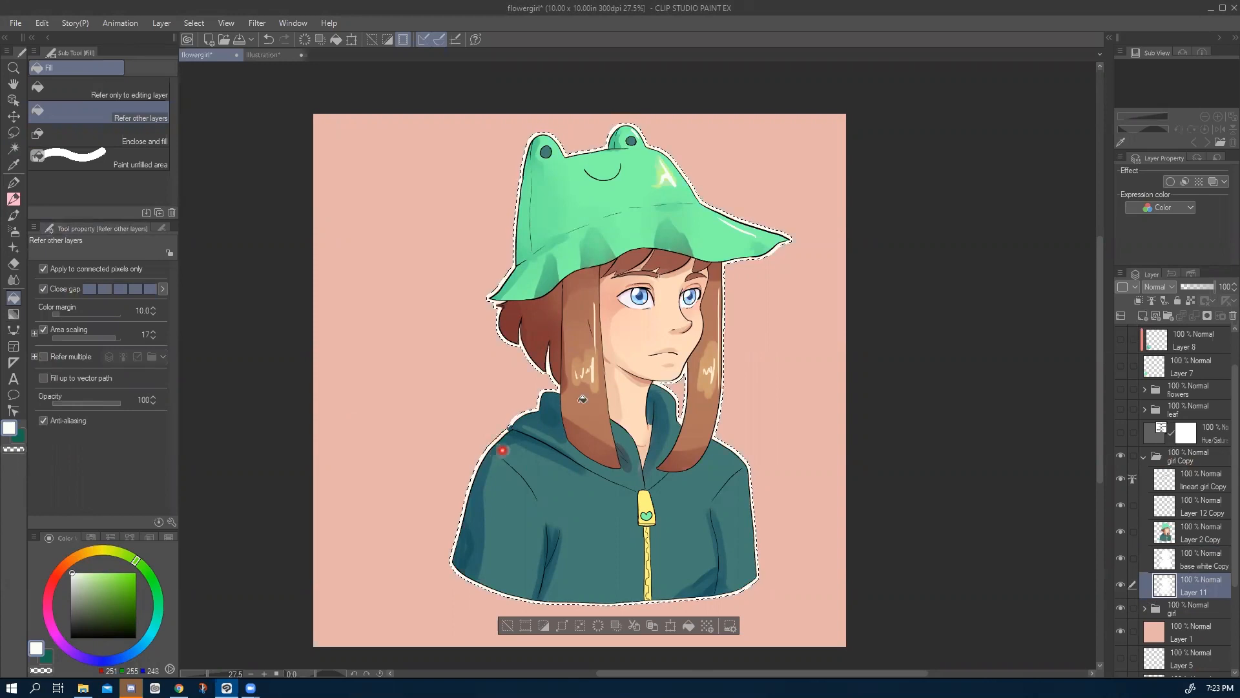
# Hide the Paper layer and the pink Layer 1 background behind the girl, and clear the selection.
pyautogui.scroll(-3, 1195, 624)
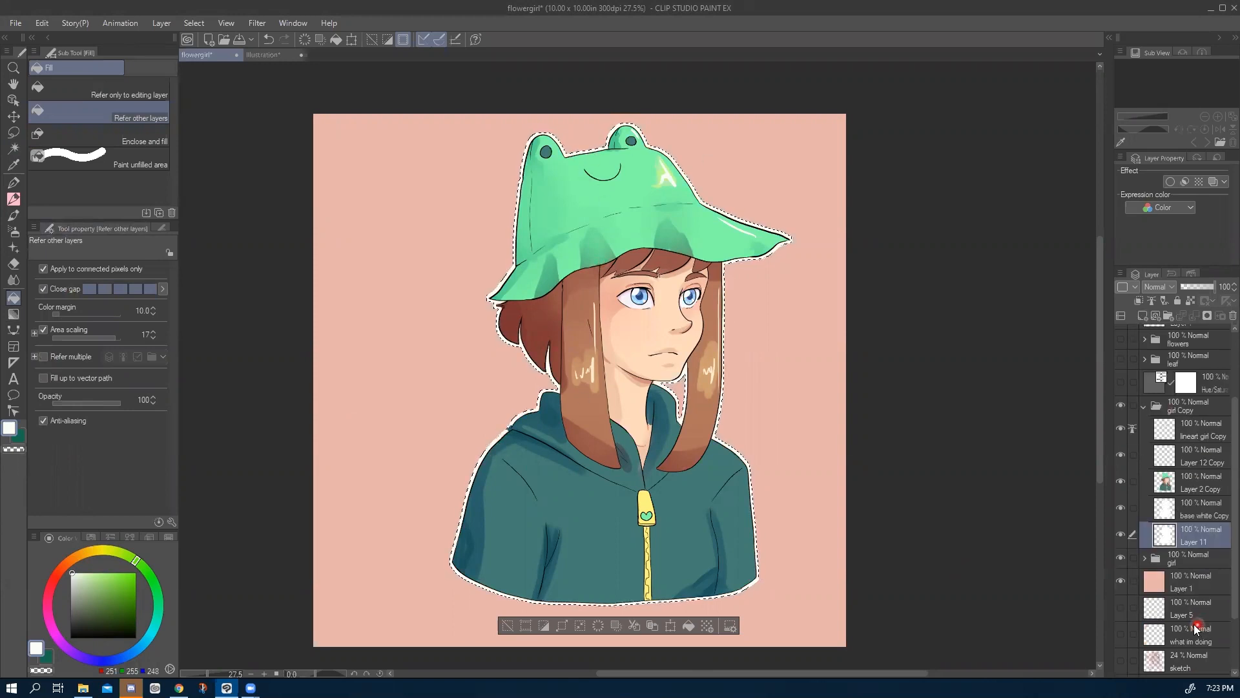
pyautogui.click(1120, 665)
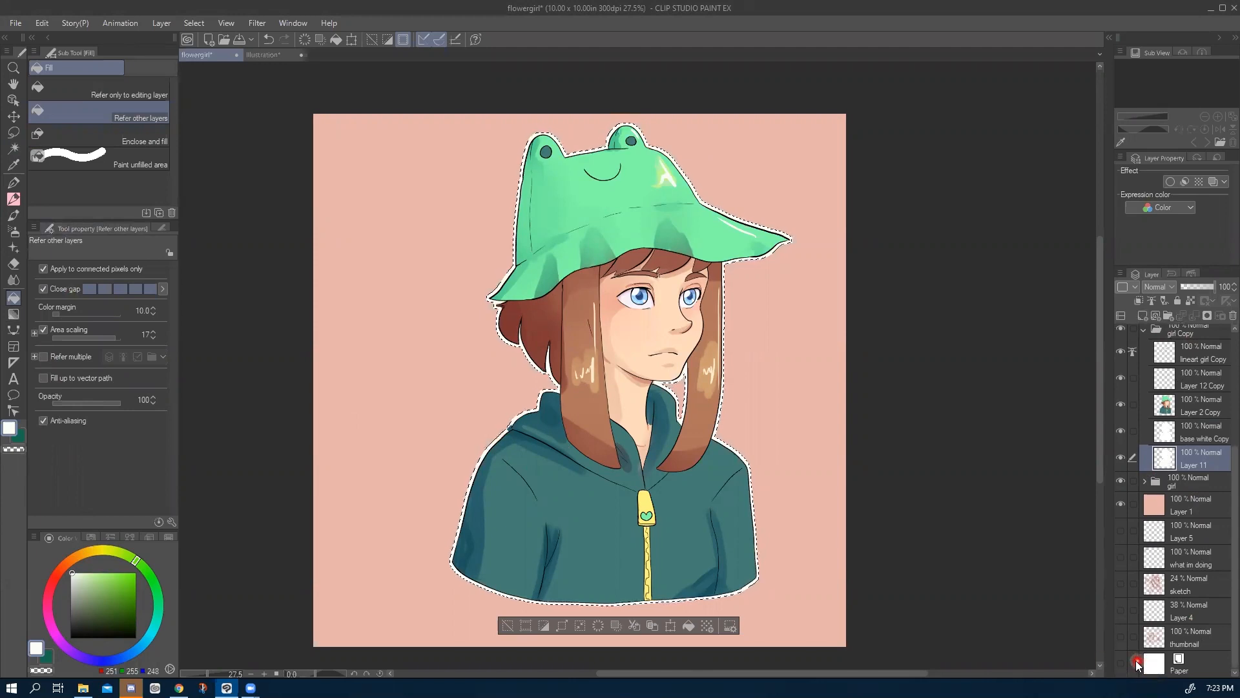
pyautogui.click(1139, 485)
pyautogui.click(1121, 502)
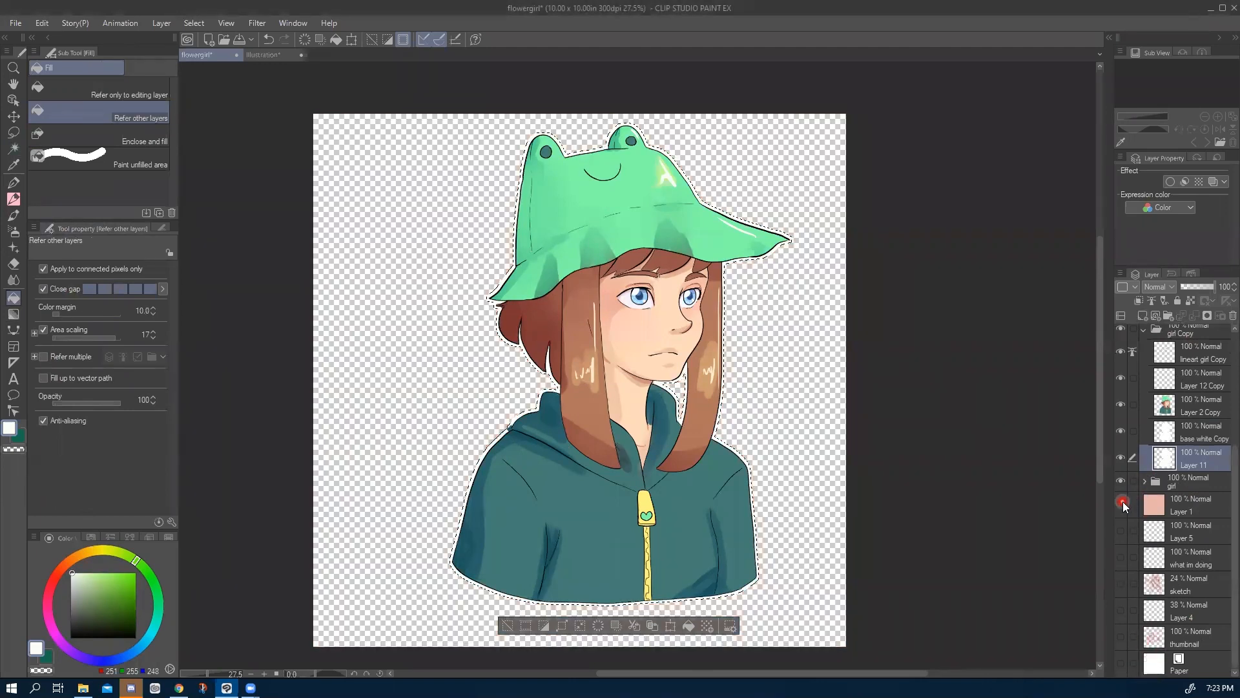
pyautogui.click(1121, 501)
pyautogui.click(1121, 501)
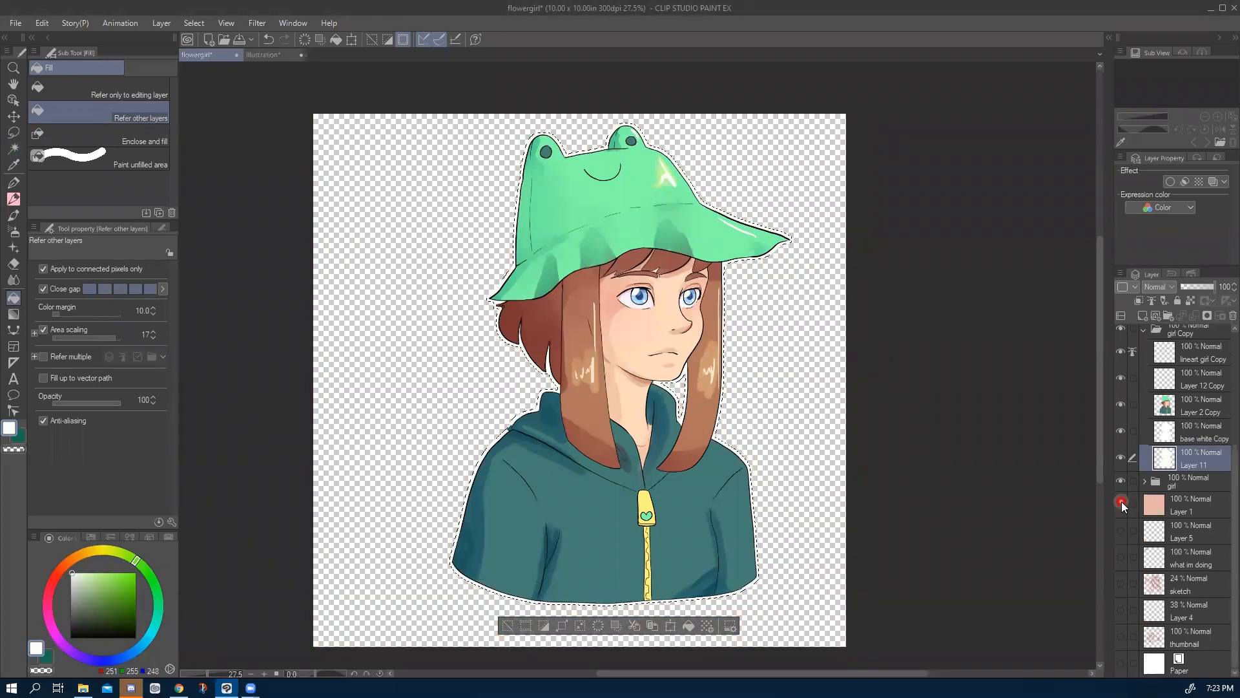
pyautogui.click(1122, 502)
pyautogui.click(1121, 501)
pyautogui.click(1186, 669)
pyautogui.hotkey('ctrl', 'd')
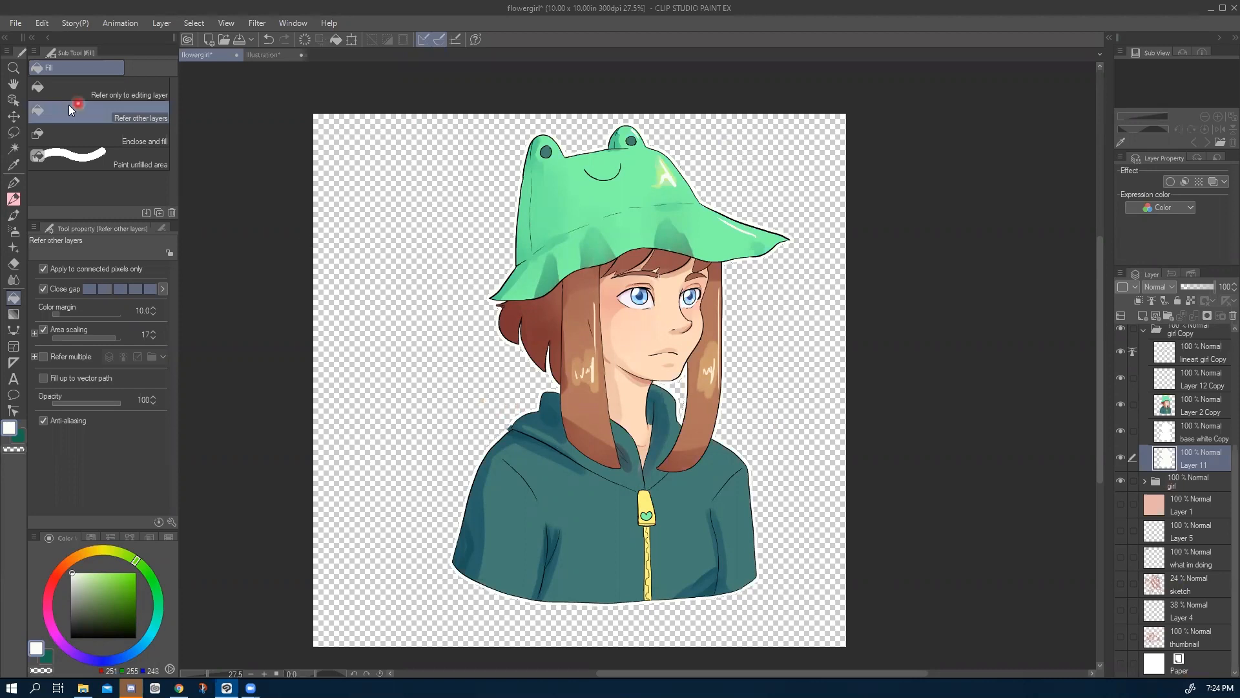
# Save the document and set up a single-layer PNG export named flowergirl in the A-illustrations folder.
pyautogui.click(15, 25)
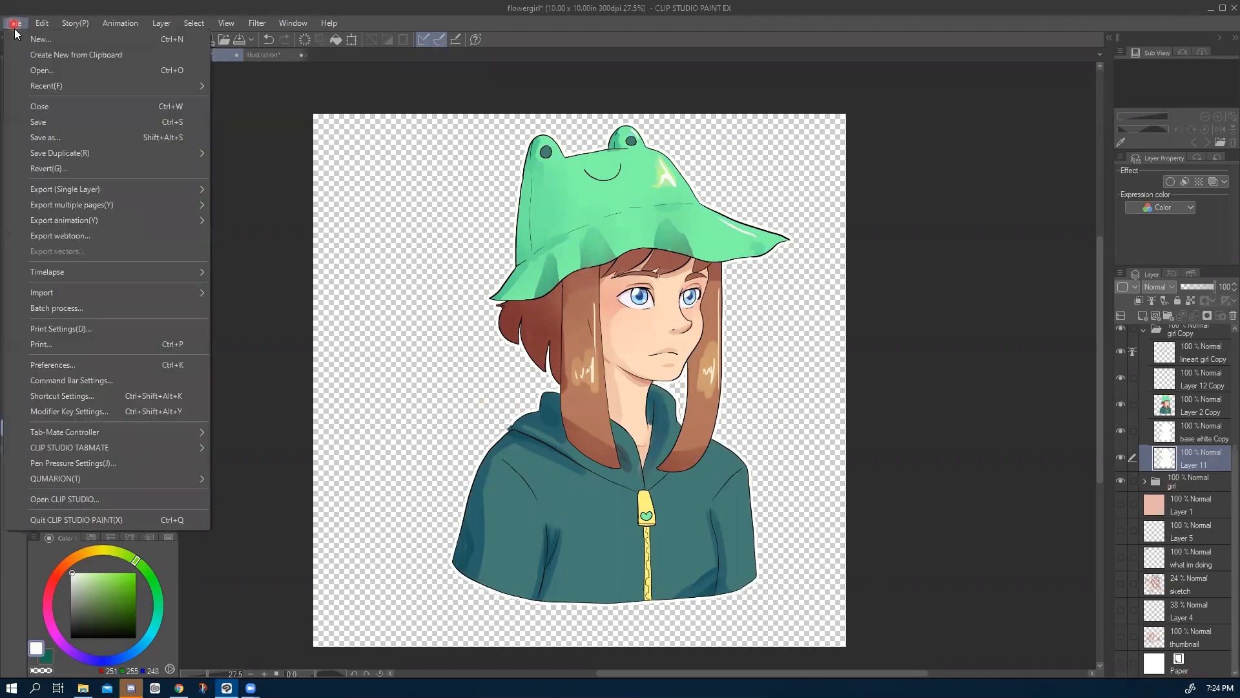
pyautogui.click(46, 123)
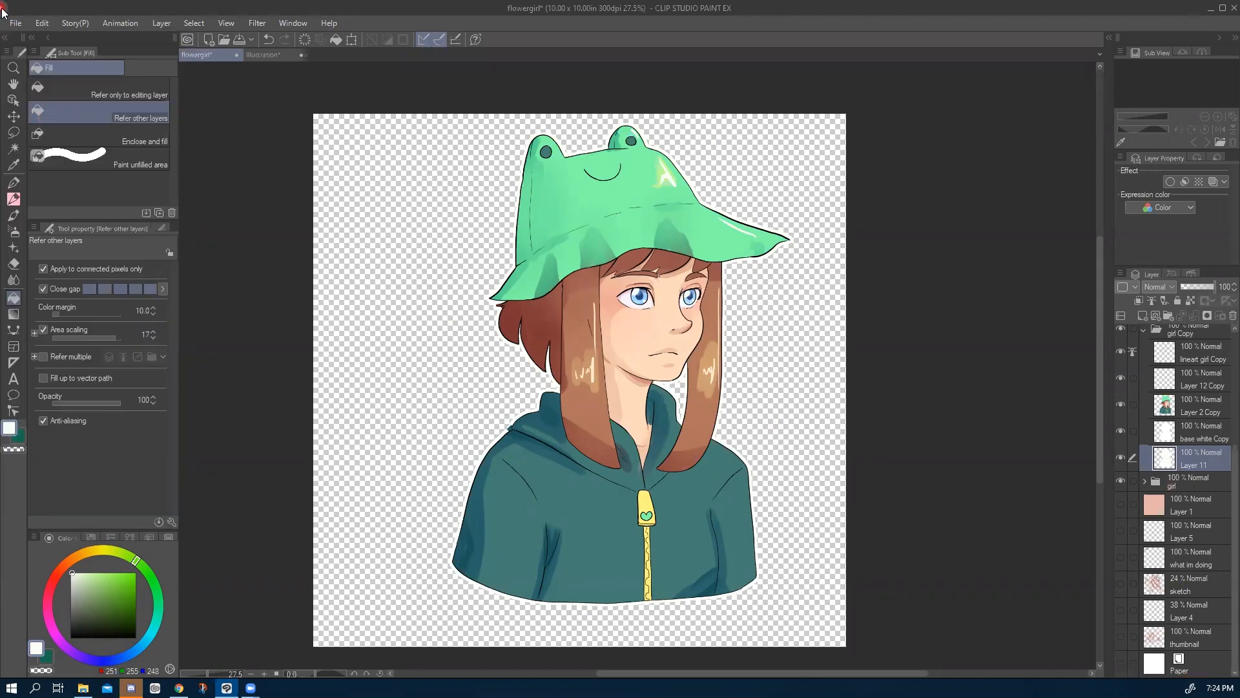
pyautogui.click(15, 24)
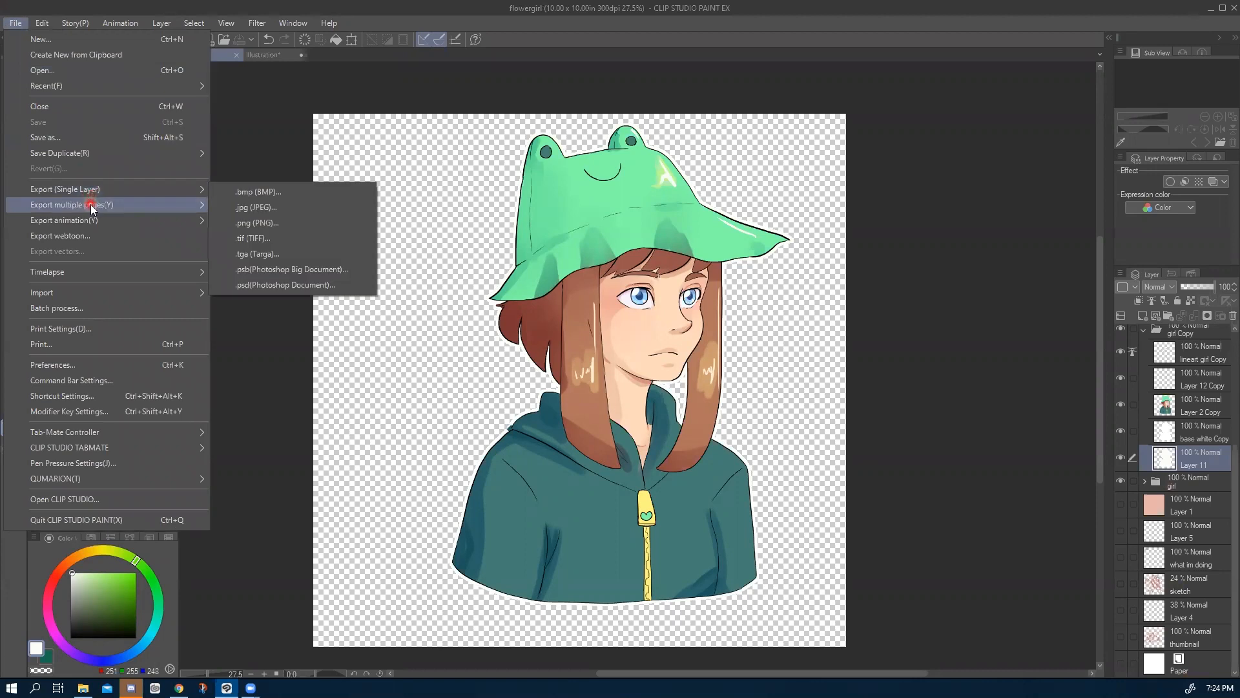
pyautogui.moveTo(91, 205)
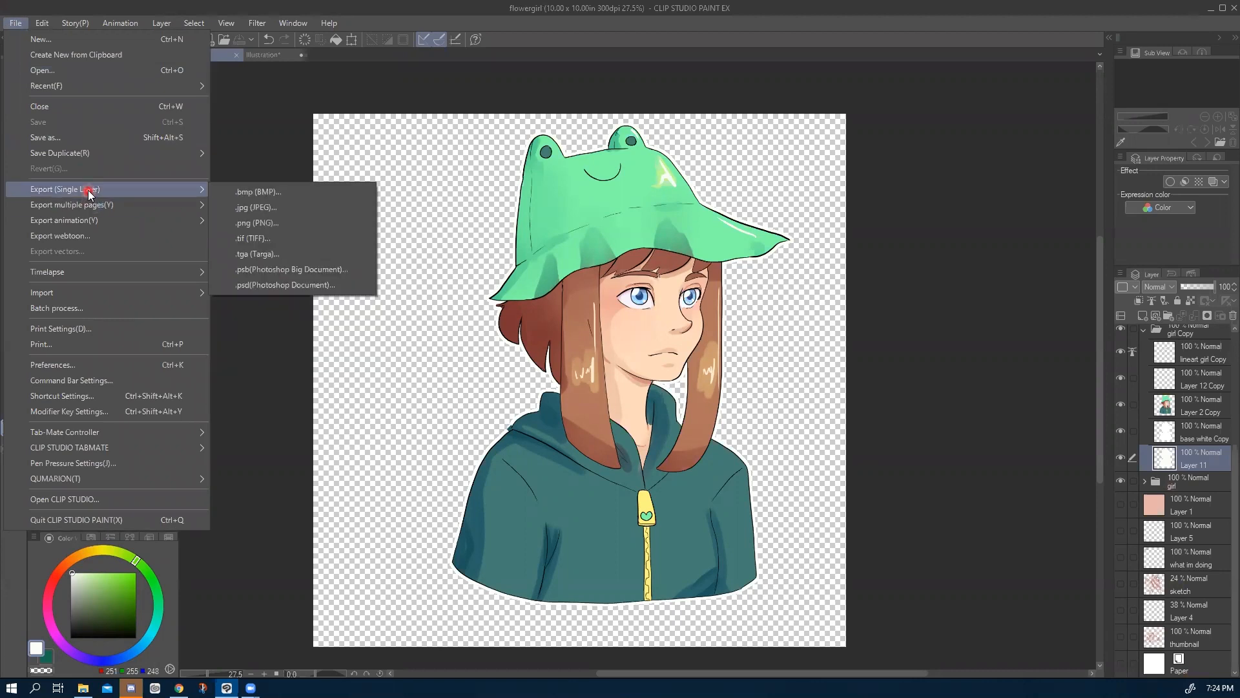
pyautogui.click(262, 224)
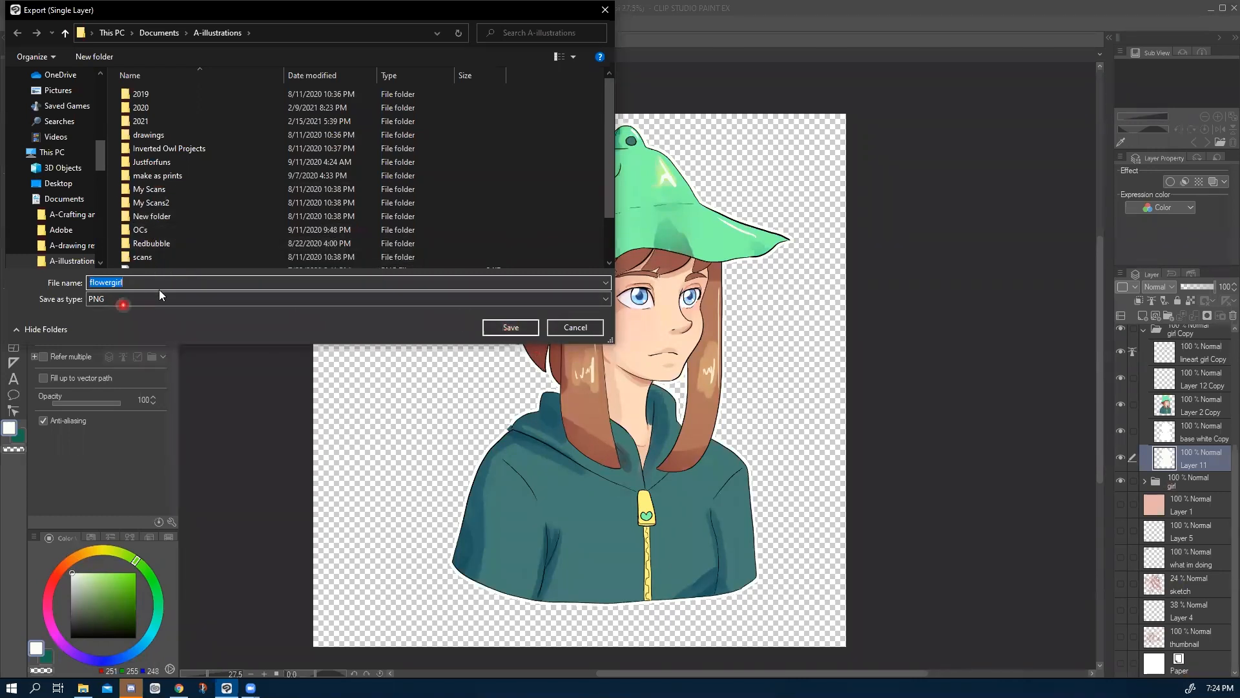
pyautogui.click(503, 330)
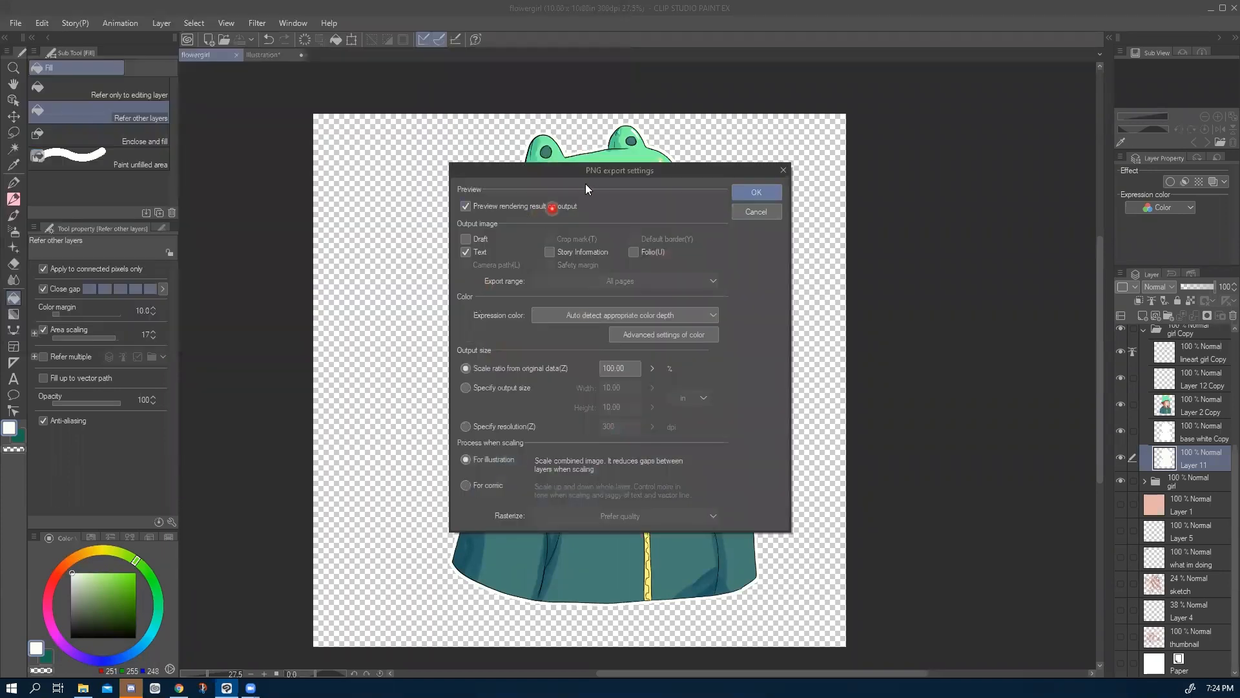
# Export the PNG at a 100% scale ratio from the original data, accepting the rendered preview.
pyautogui.moveTo(586, 171); pyautogui.dragTo(383, 169)
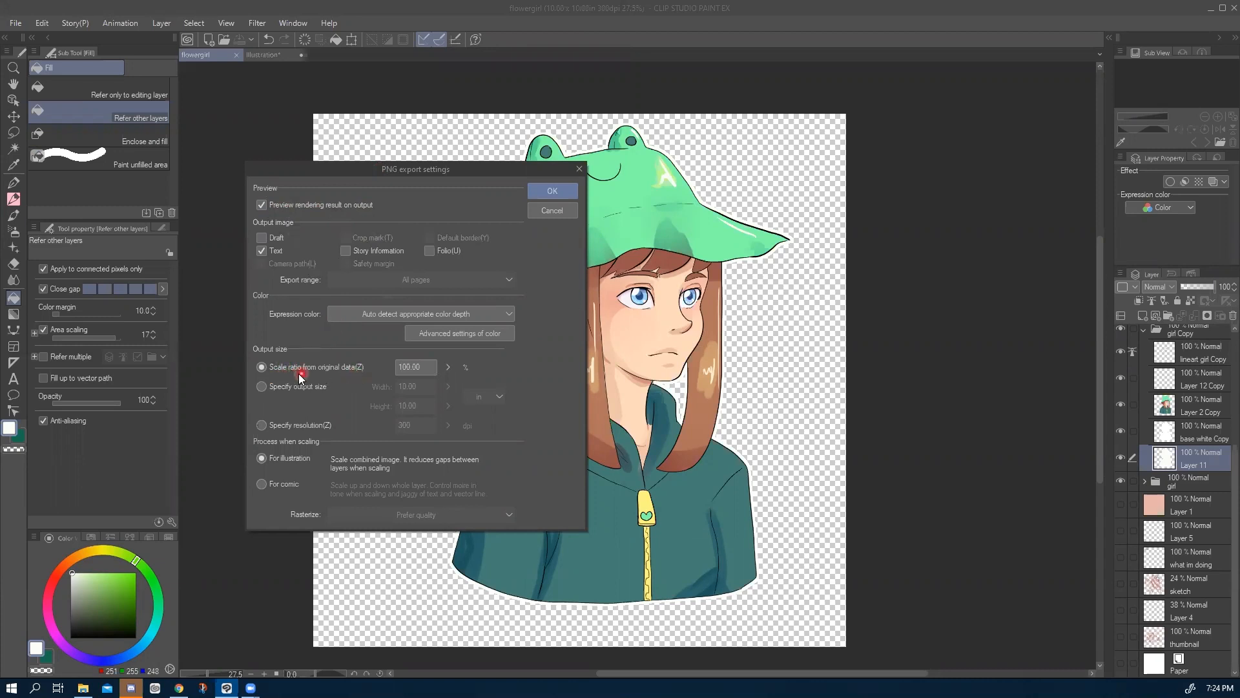
pyautogui.doubleClick(424, 368)
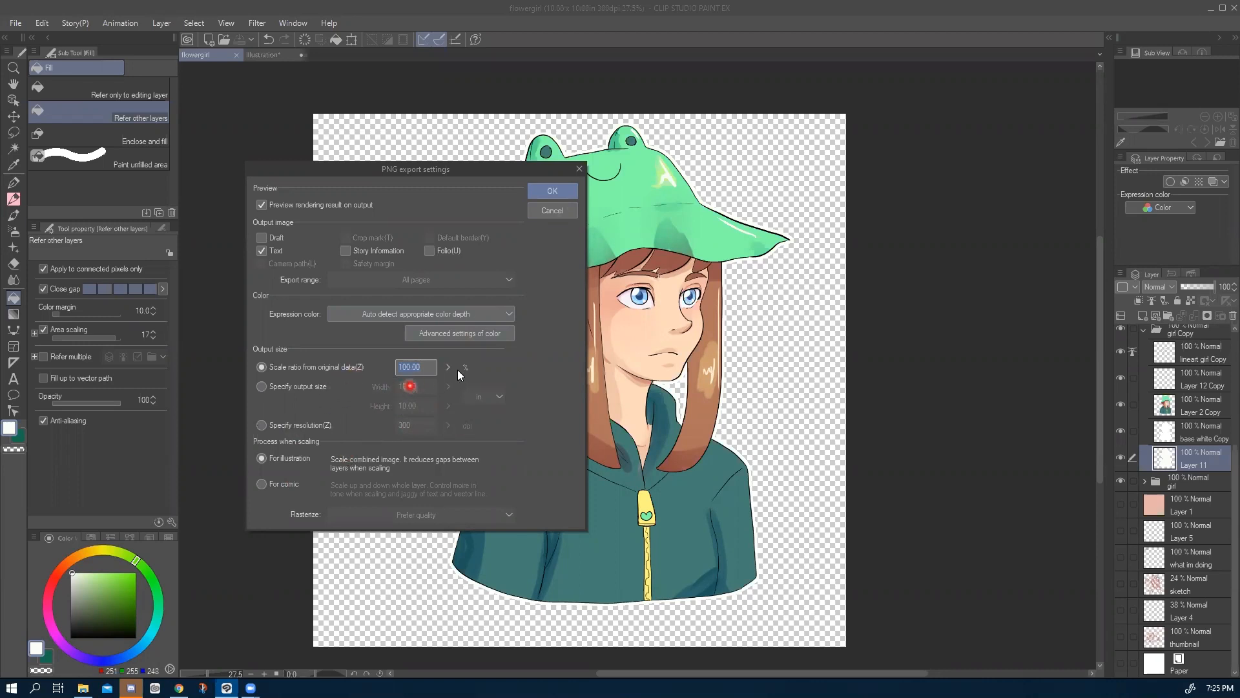
pyautogui.click(549, 194)
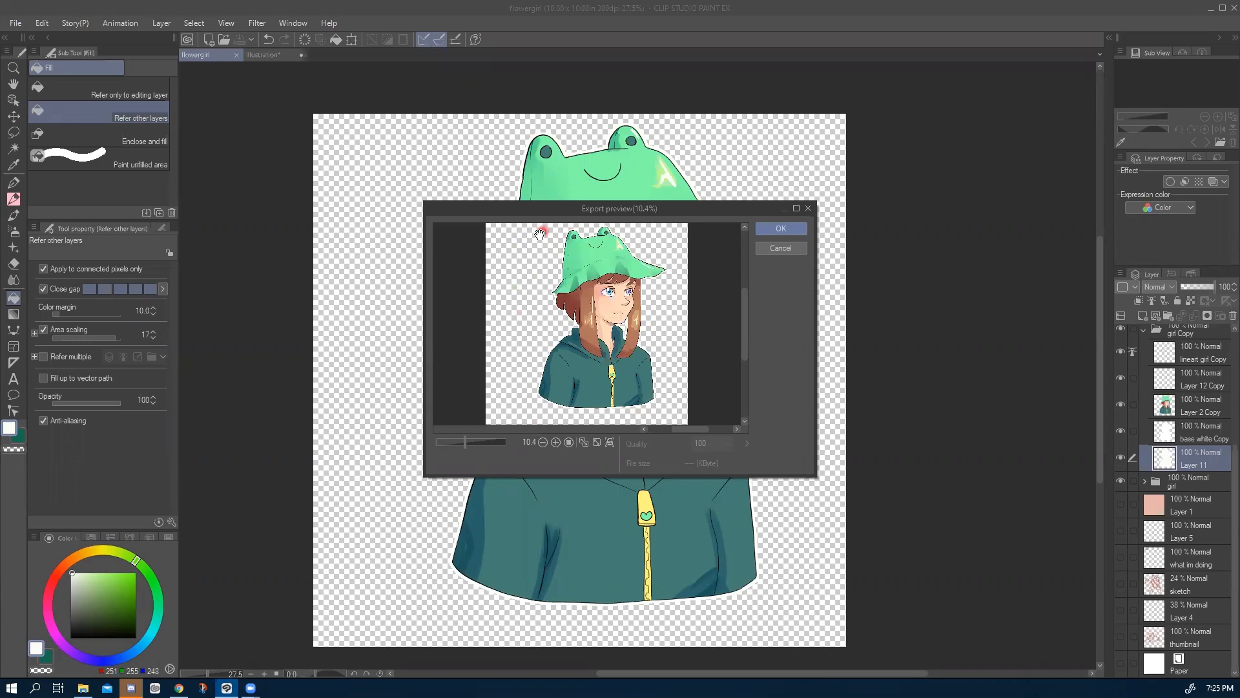
pyautogui.click(779, 229)
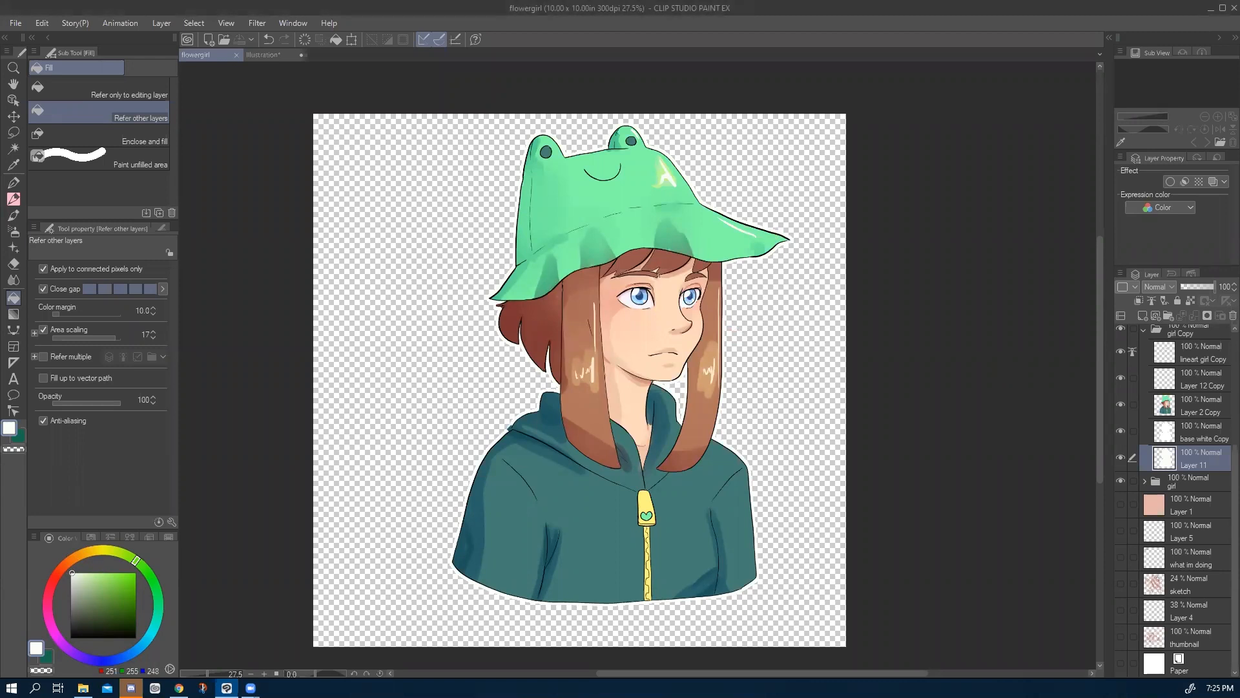
# Close the flowergirl.png copy in Clip Studio Paint and inspect the exported image's transparent background in Photos.
pyautogui.click(84, 688)
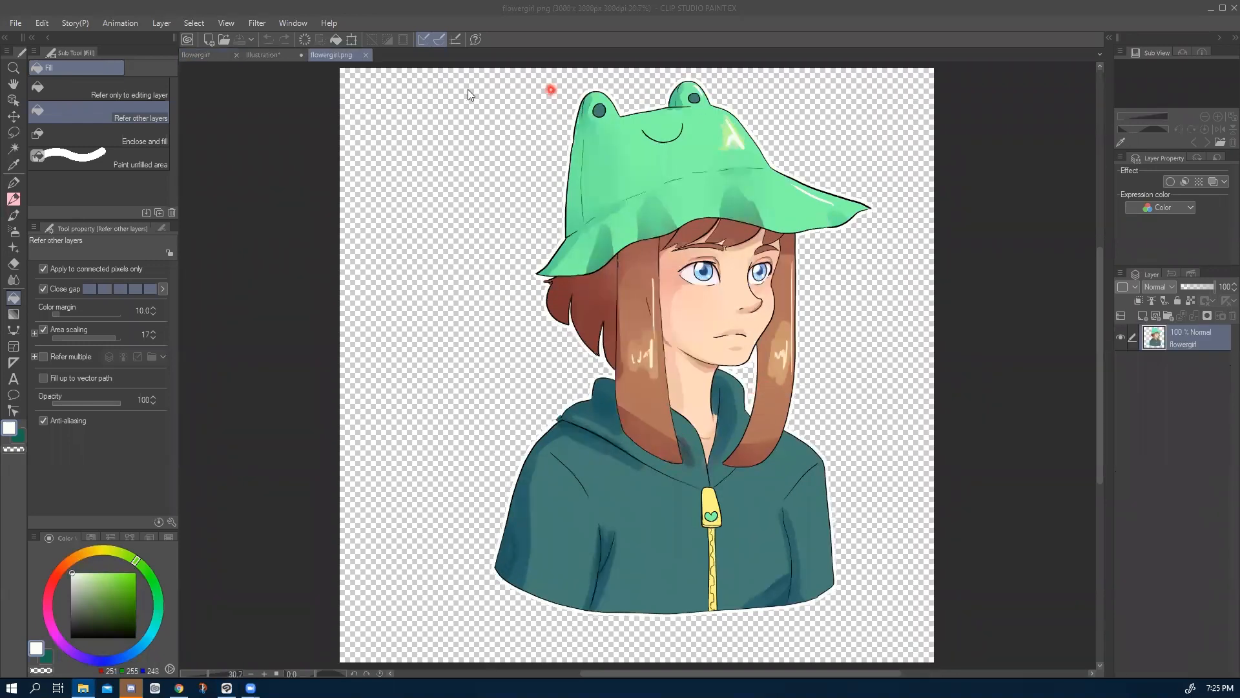
pyautogui.click(366, 54)
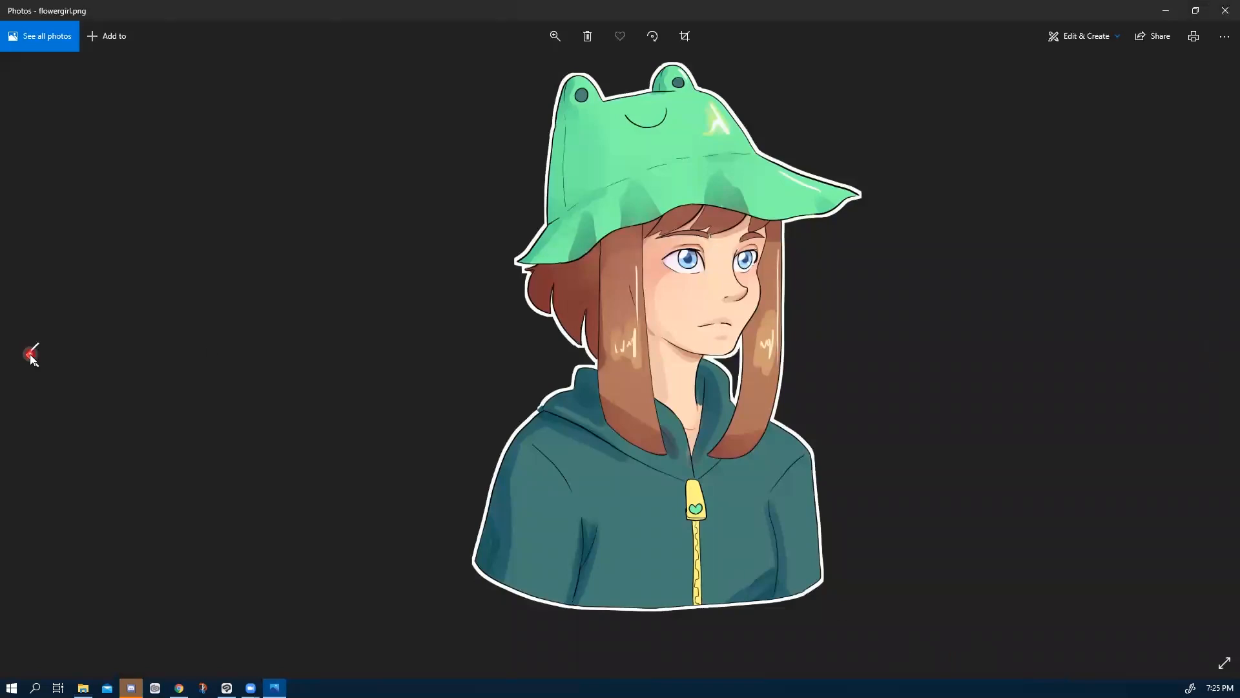
pyautogui.click(22, 357)
pyautogui.click(1206, 354)
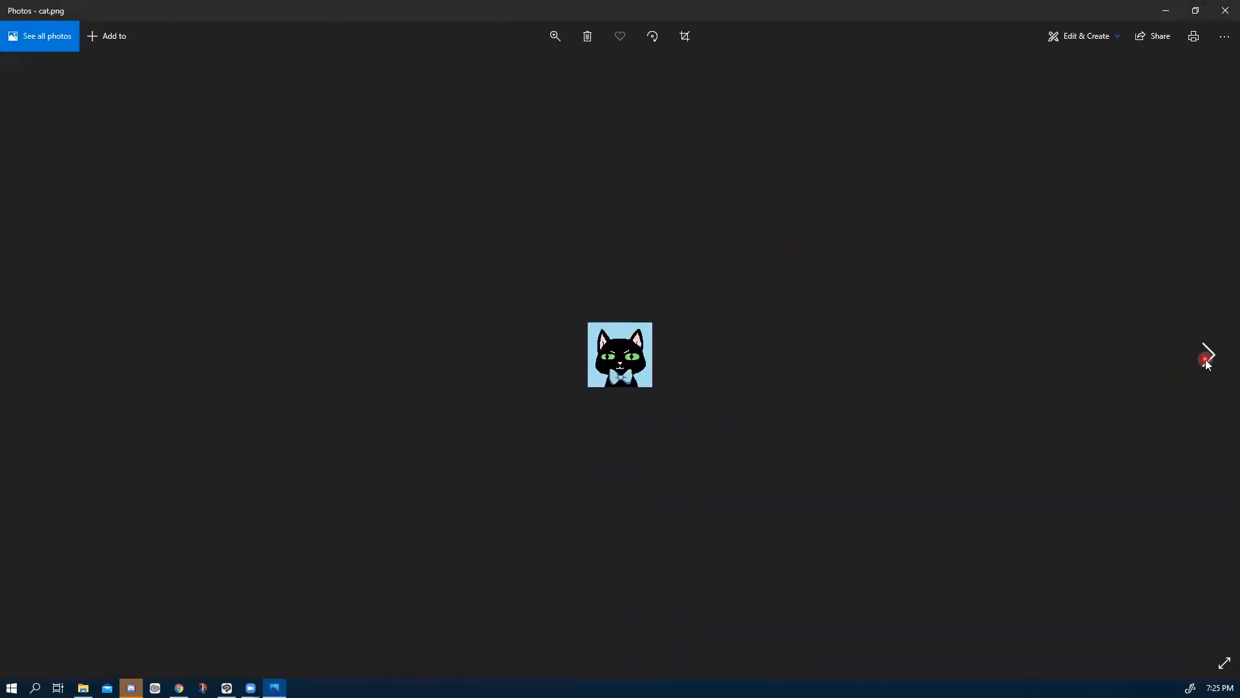
pyautogui.click(447, 288)
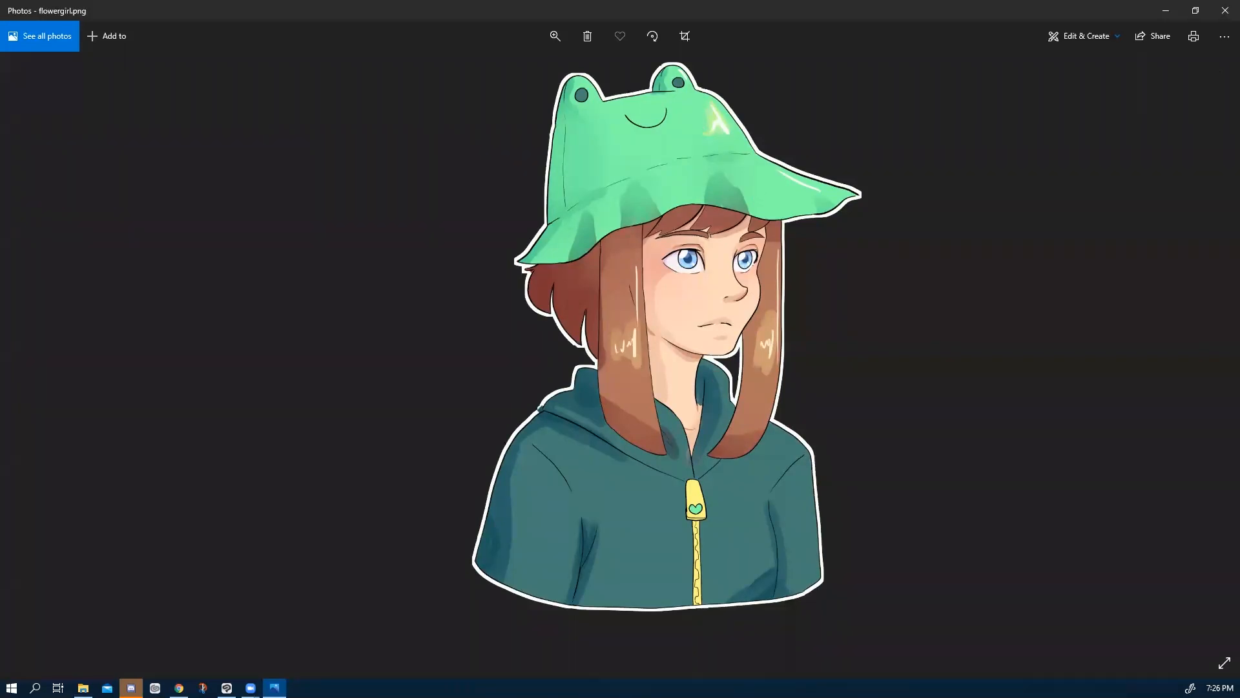
pyautogui.click(1169, 11)
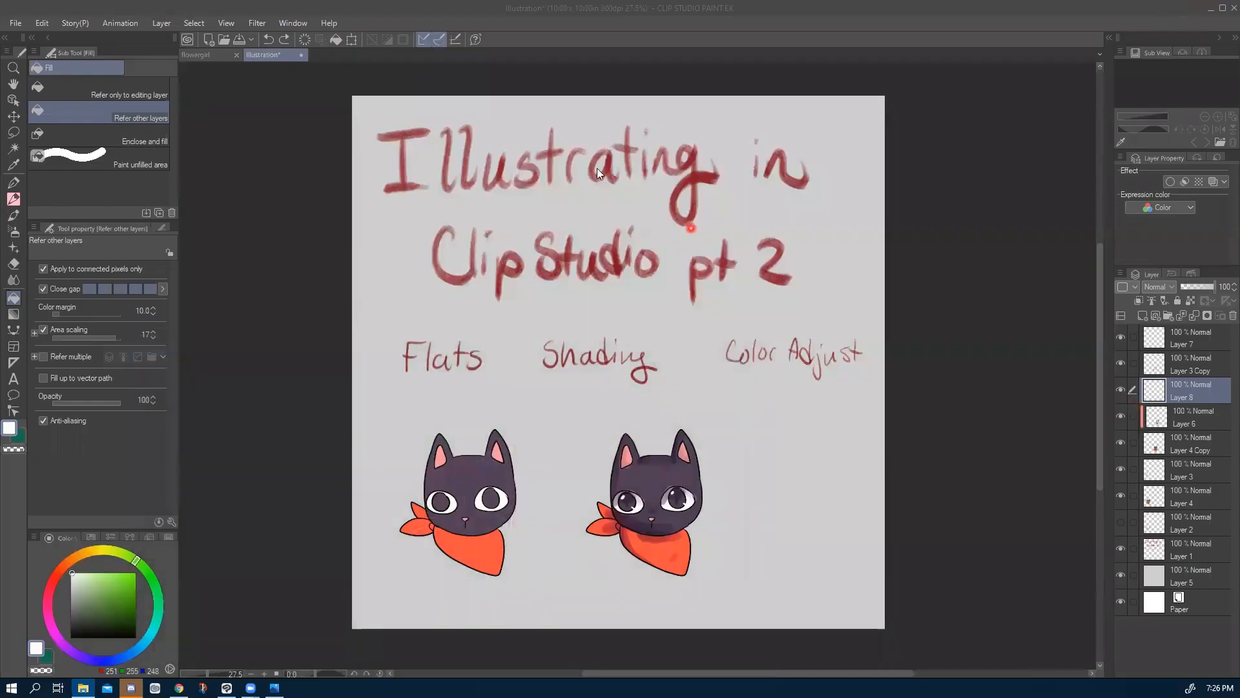
# Return to the flowergirl document and show the pink Layer 1 background again.
pyautogui.click(218, 56)
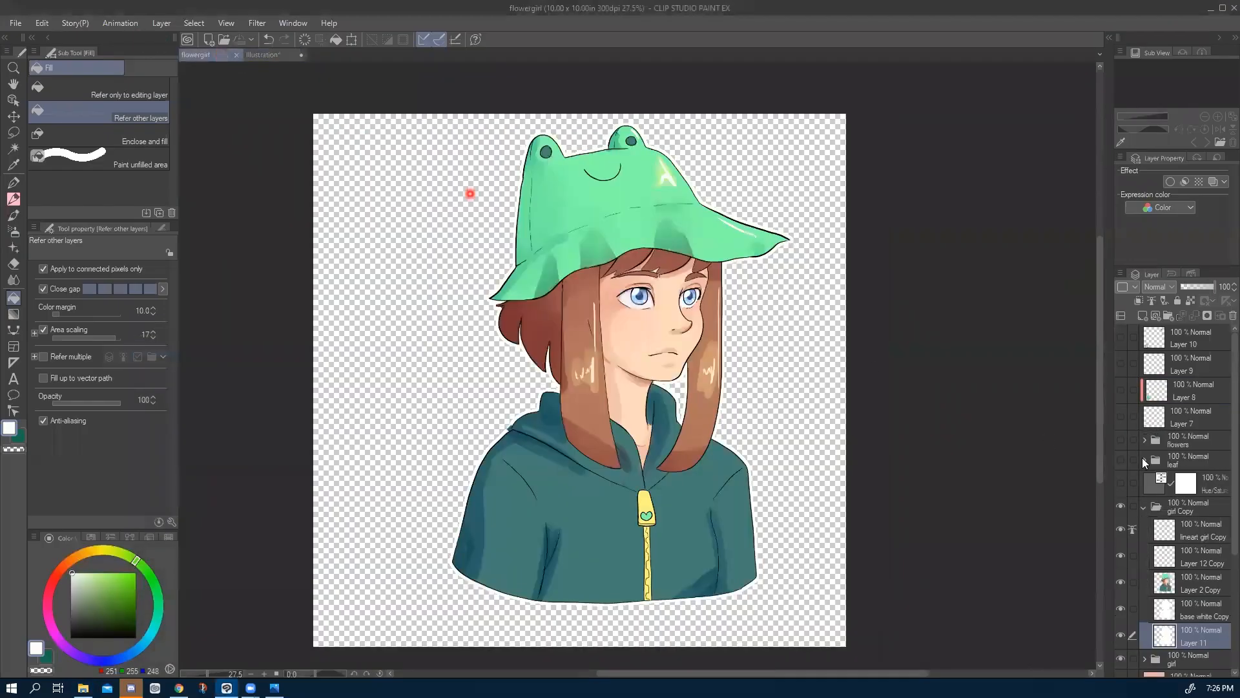
pyautogui.scroll(-3, 1132, 652)
pyautogui.click(1121, 616)
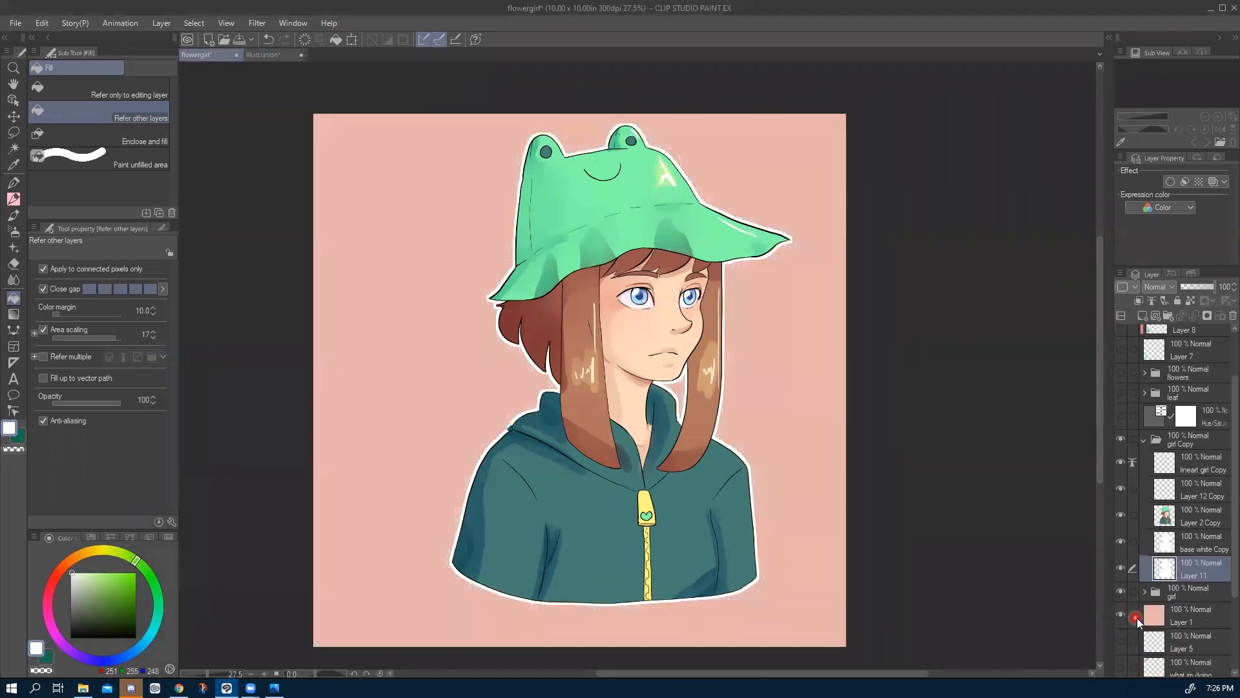
pyautogui.click(18, 23)
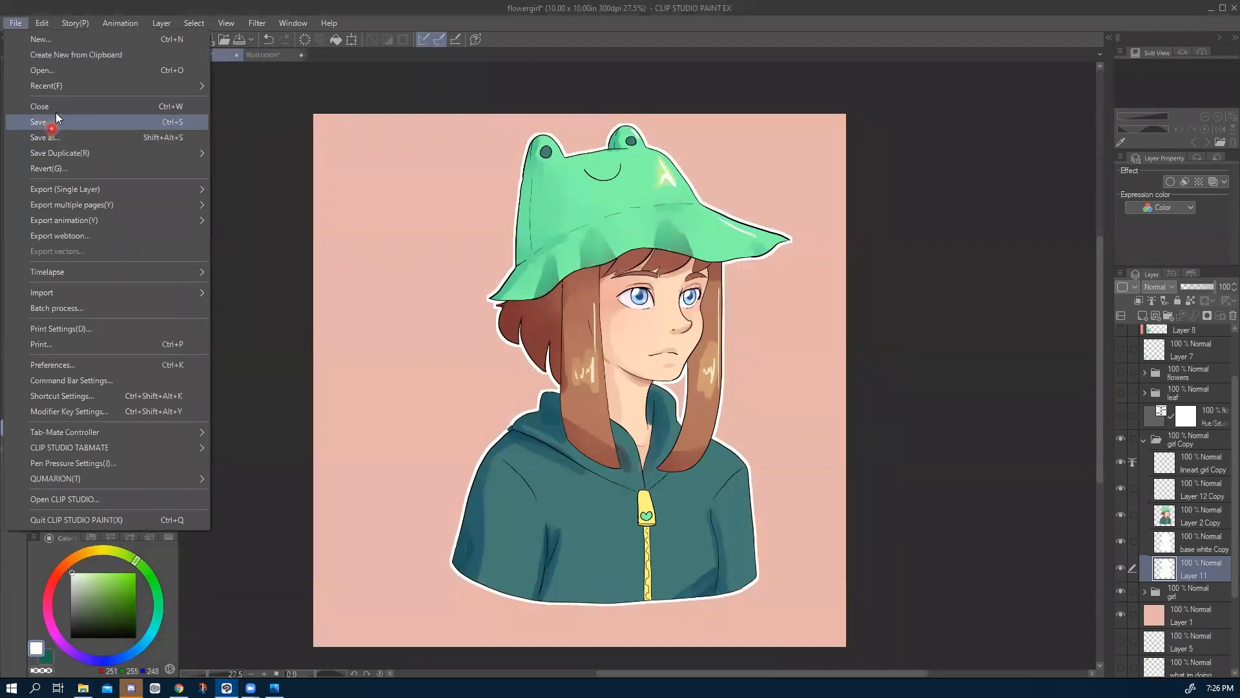
pyautogui.click(56, 137)
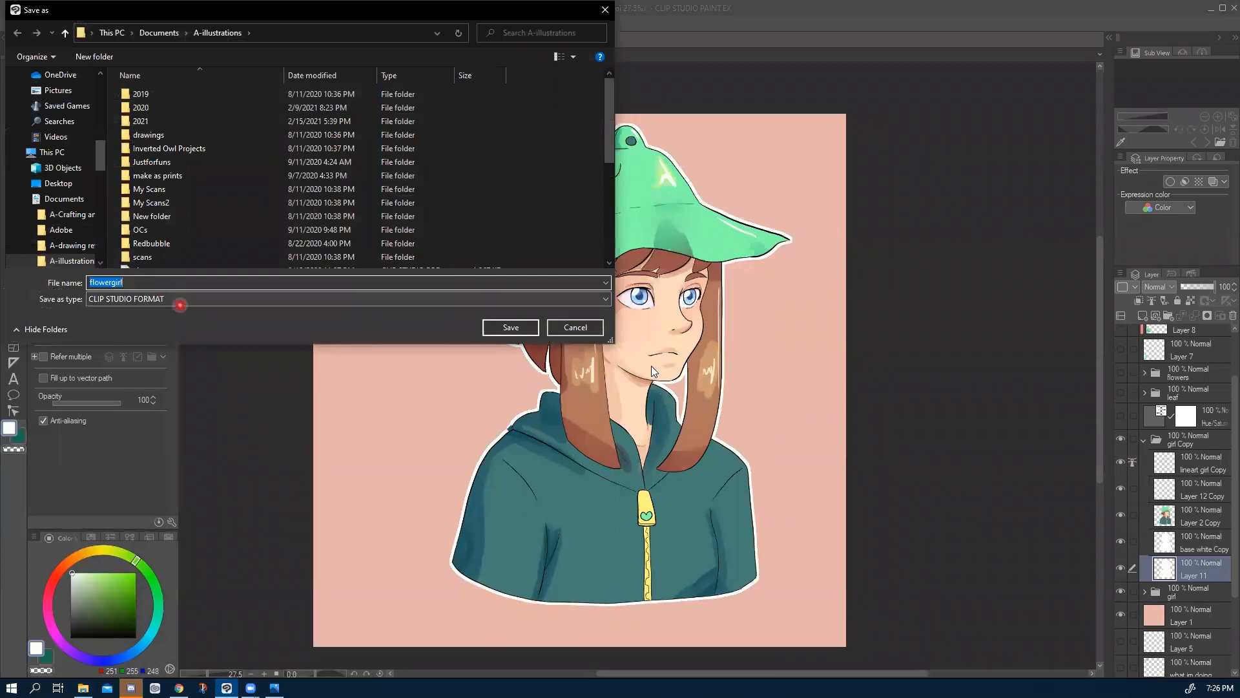
pyautogui.click(575, 327)
# Export the girl with the pink background as a single-layer PNG named flowergirl2 at 100% scale ratio.
pyautogui.click(15, 22)
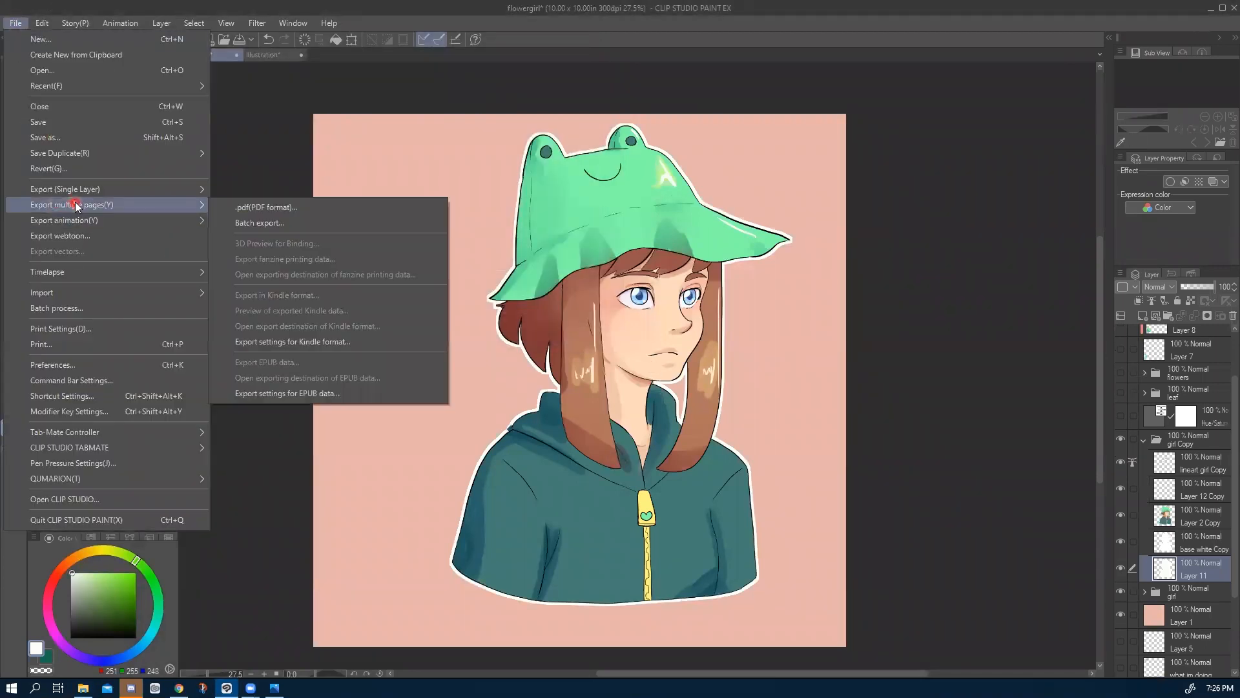
pyautogui.moveTo(174, 188)
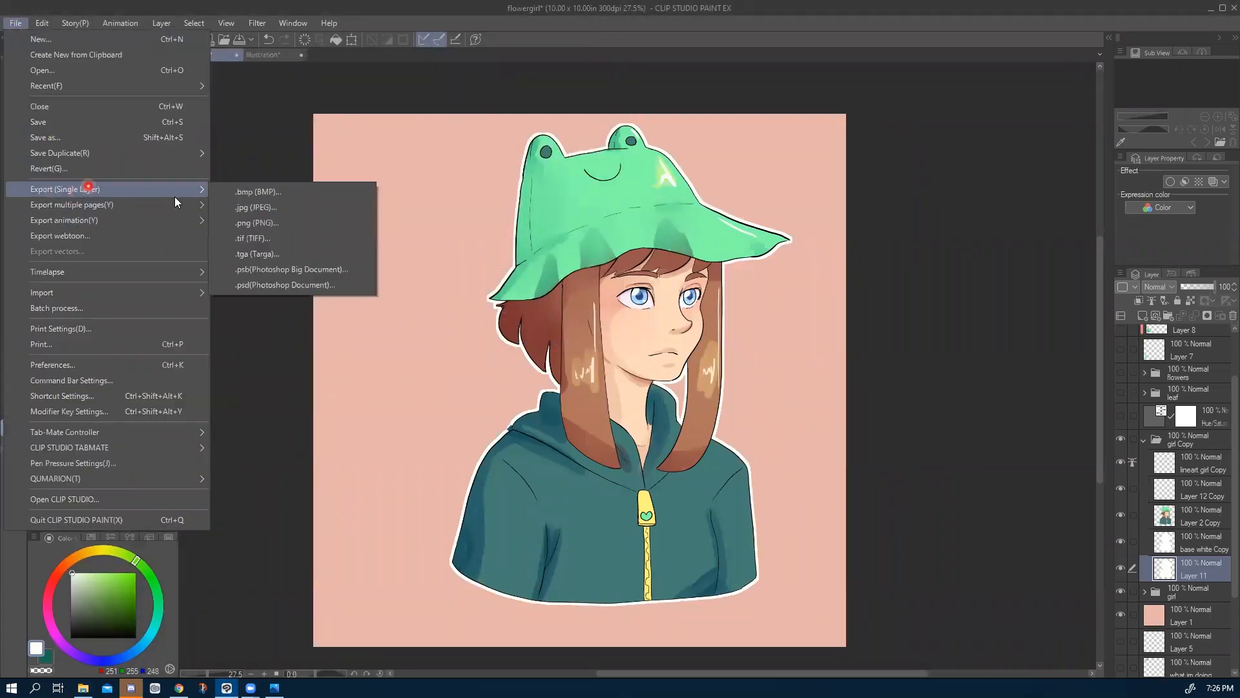
pyautogui.click(285, 226)
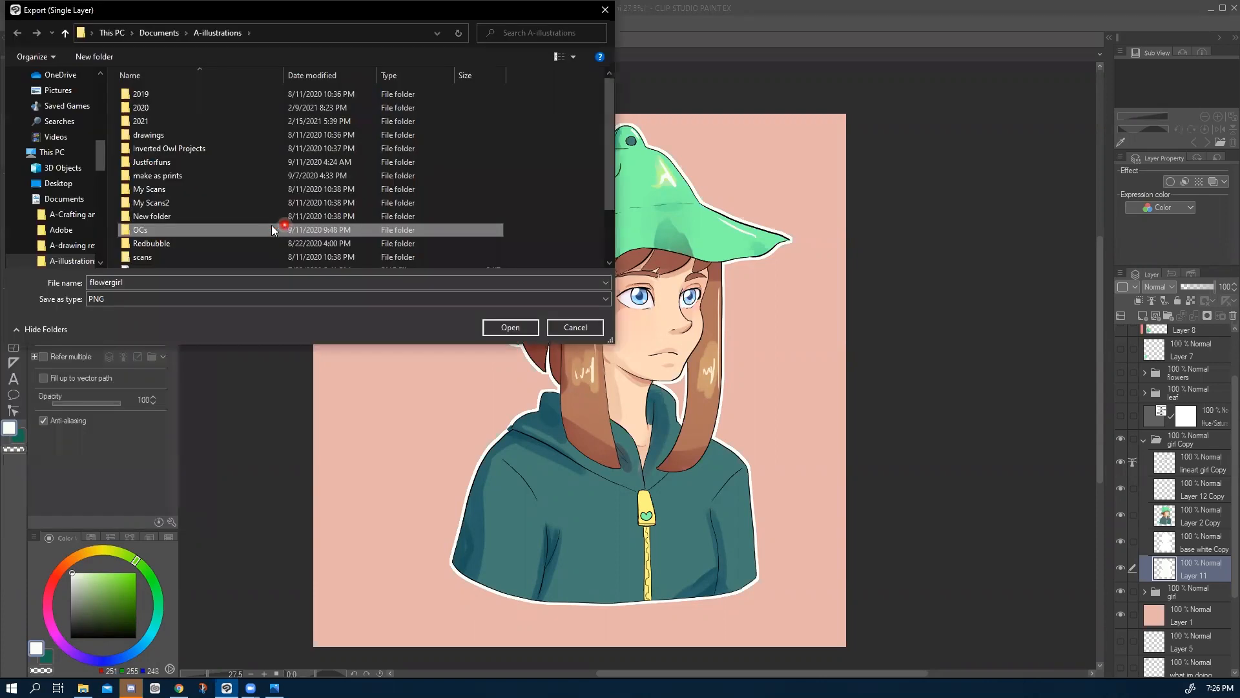
pyautogui.click(149, 283)
pyautogui.doubleClick(150, 281)
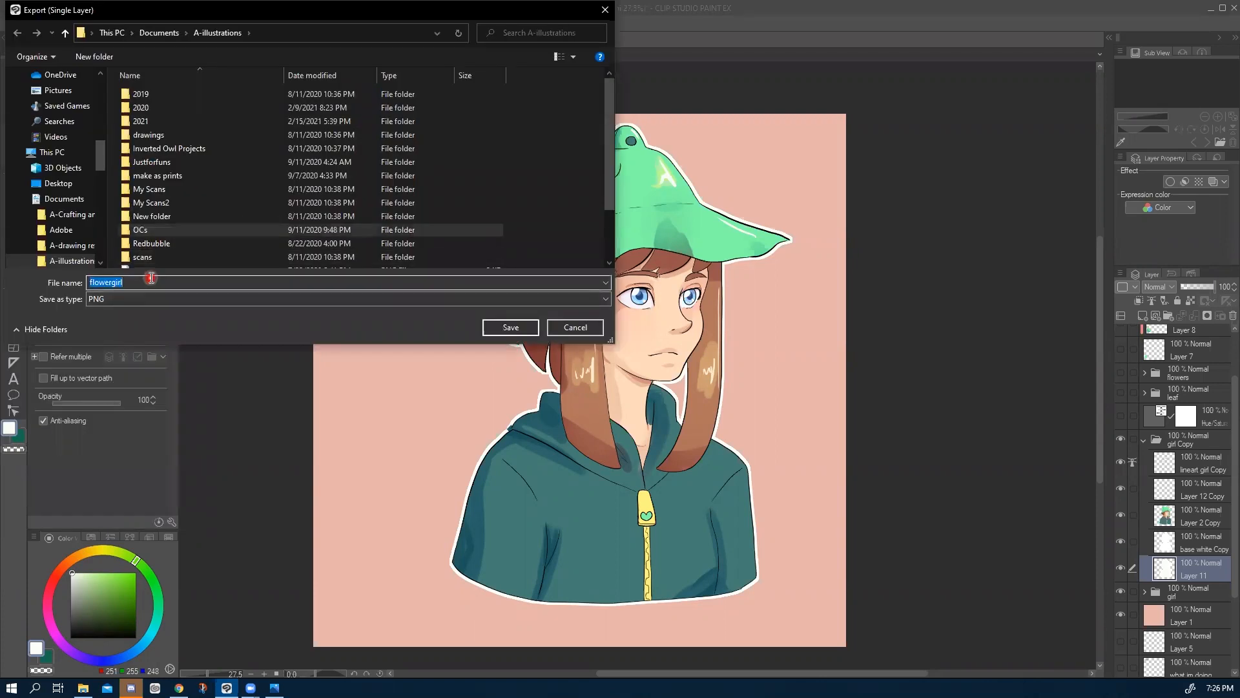
pyautogui.click(151, 279)
pyautogui.write('2')
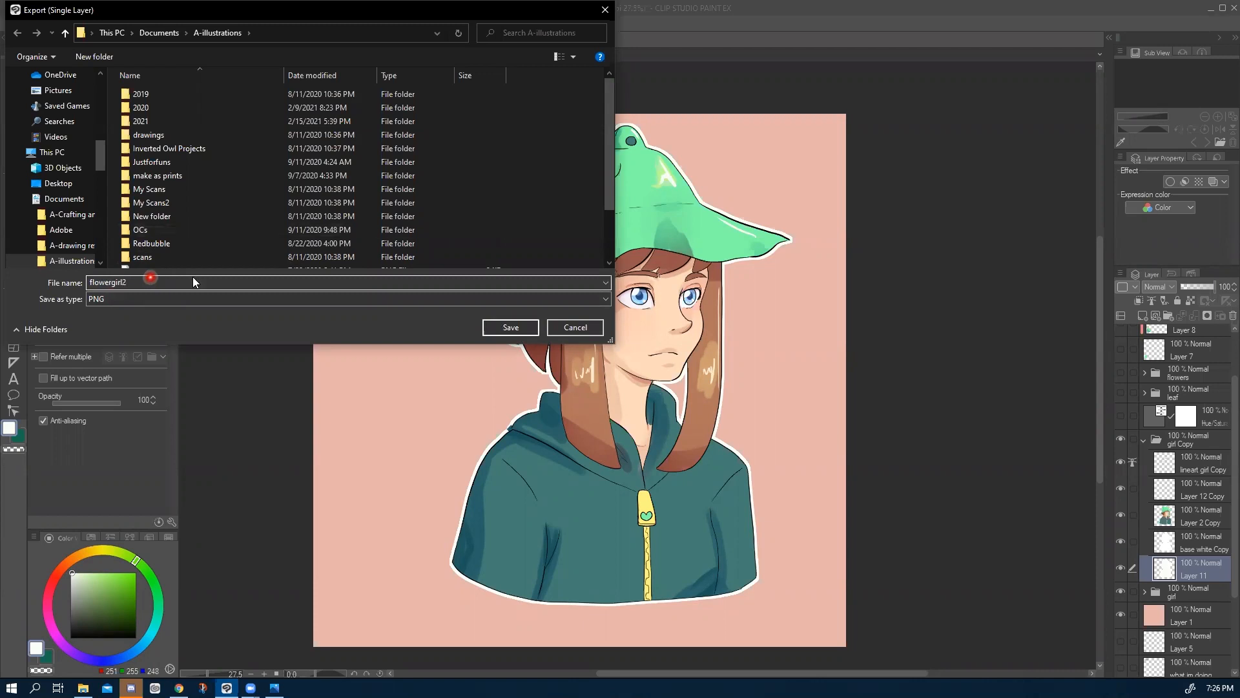
pyautogui.click(508, 335)
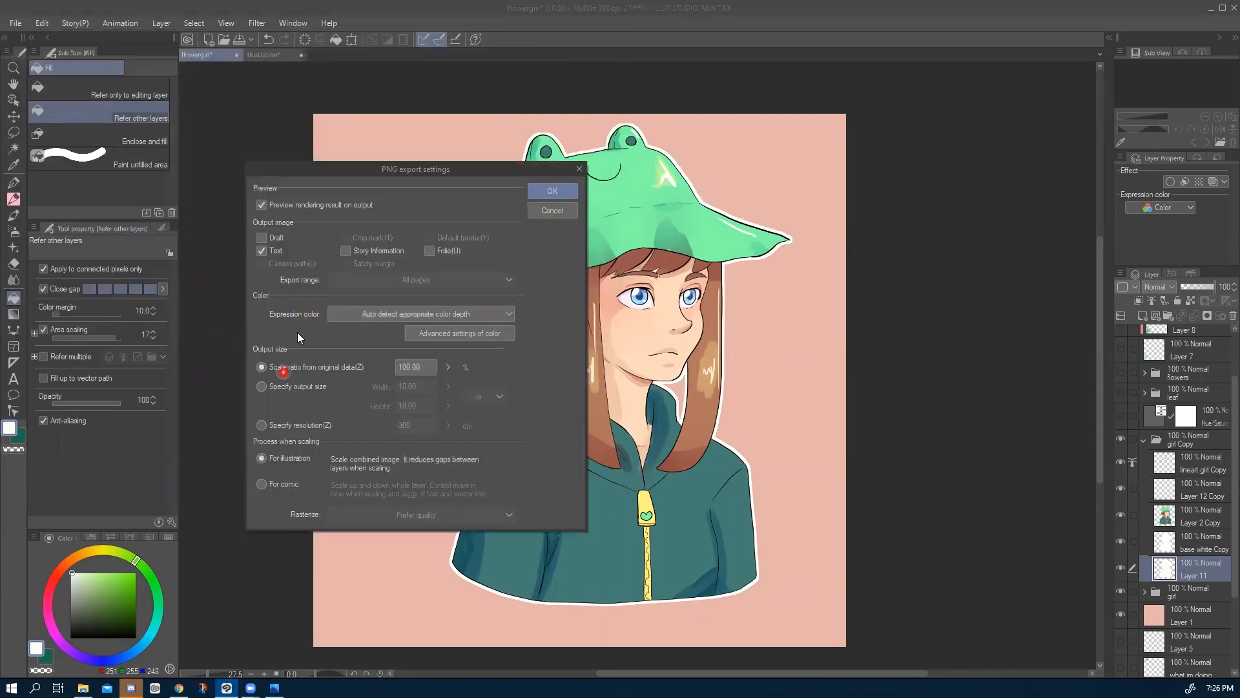
pyautogui.click(554, 191)
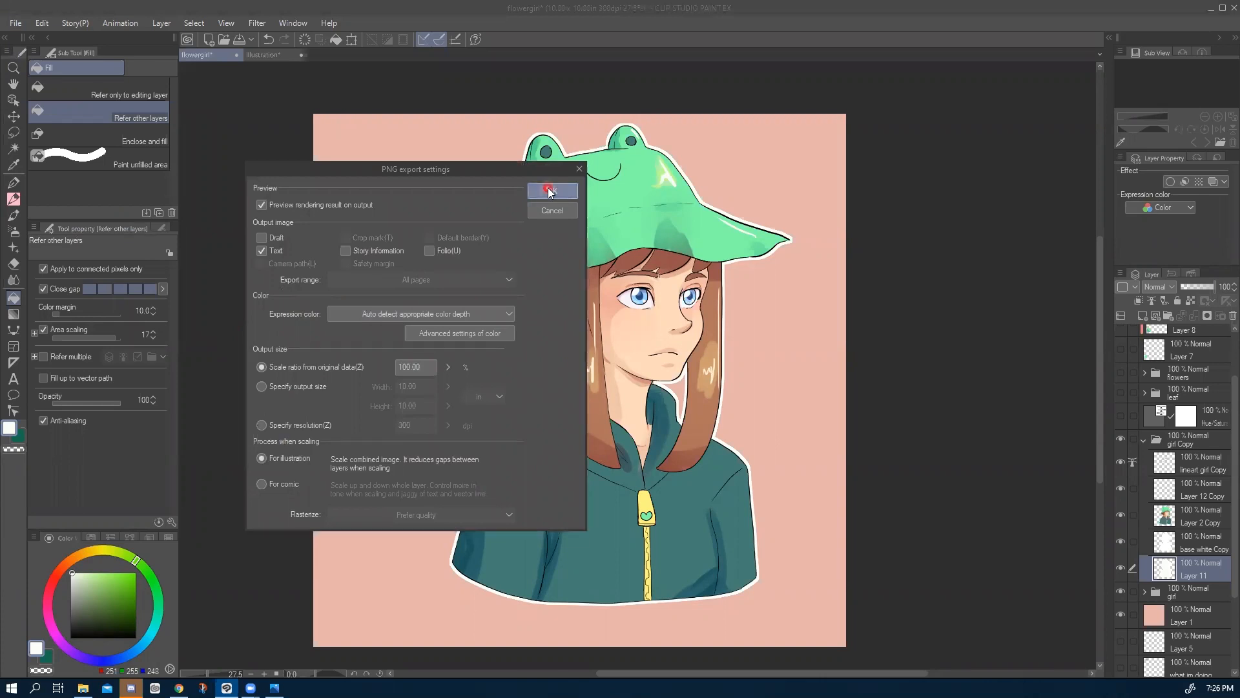
pyautogui.click(772, 230)
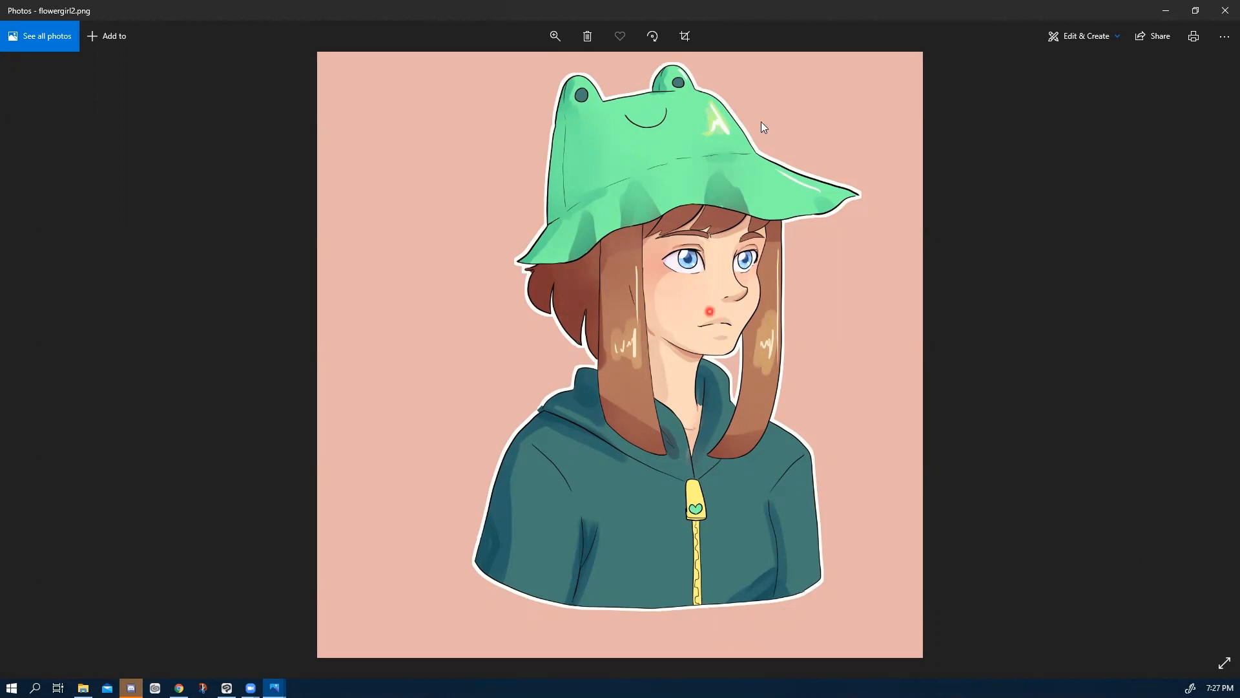
# View the exported flowergirl2.png in a smaller Photos window, then return to the drawing in Clip Studio Paint.
pyautogui.doubleClick(312, 18)
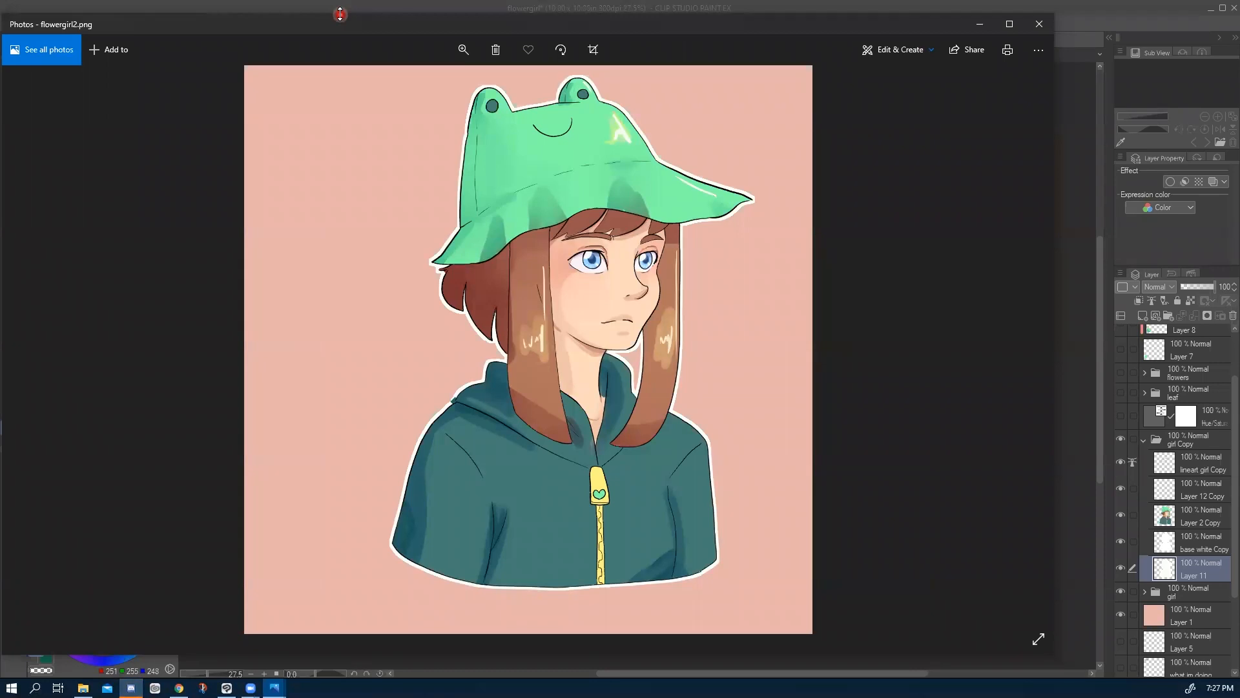
pyautogui.moveTo(340, 14); pyautogui.dragTo(355, 9)
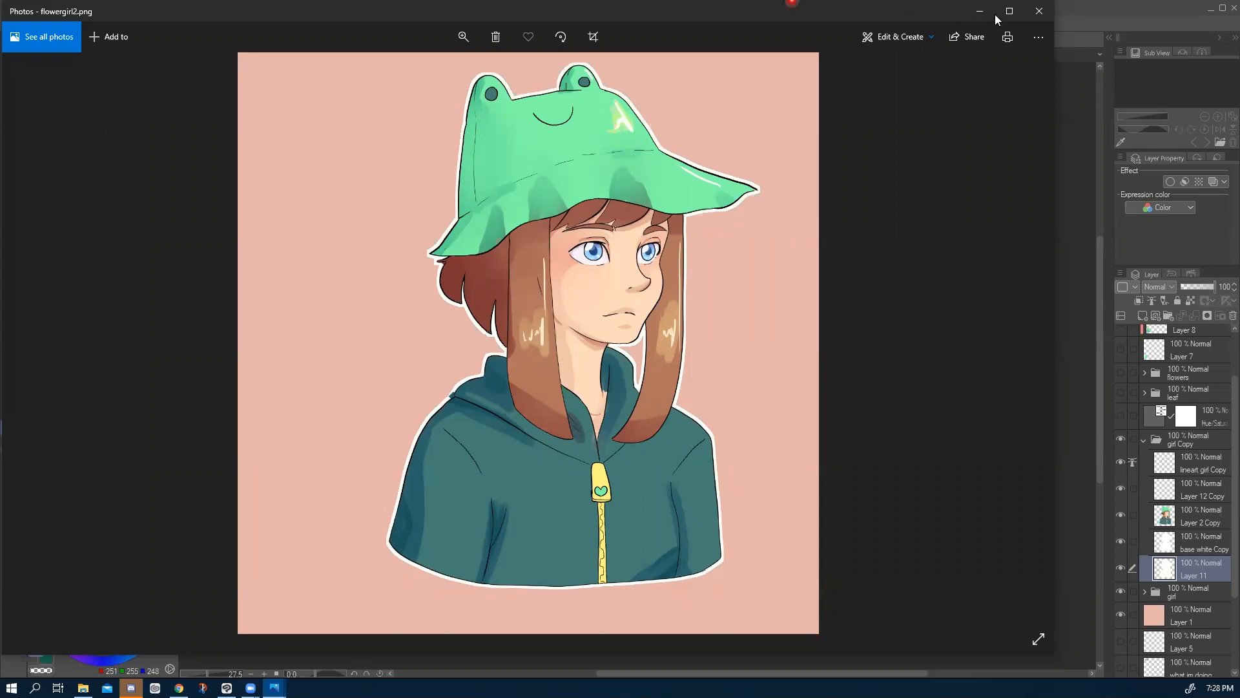
pyautogui.click(980, 12)
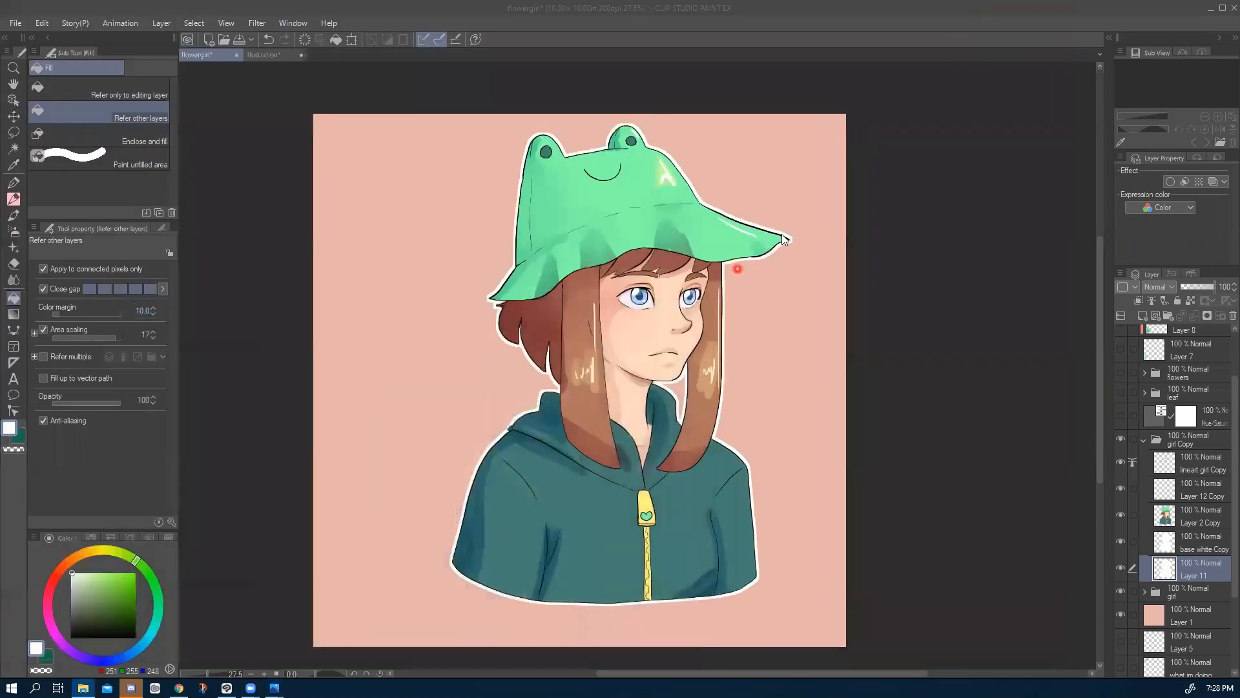
# Move the girl Copy folder sideways off the original girl with the Move layer tool and place it back over her.
pyautogui.scroll(-3, 755, 285)
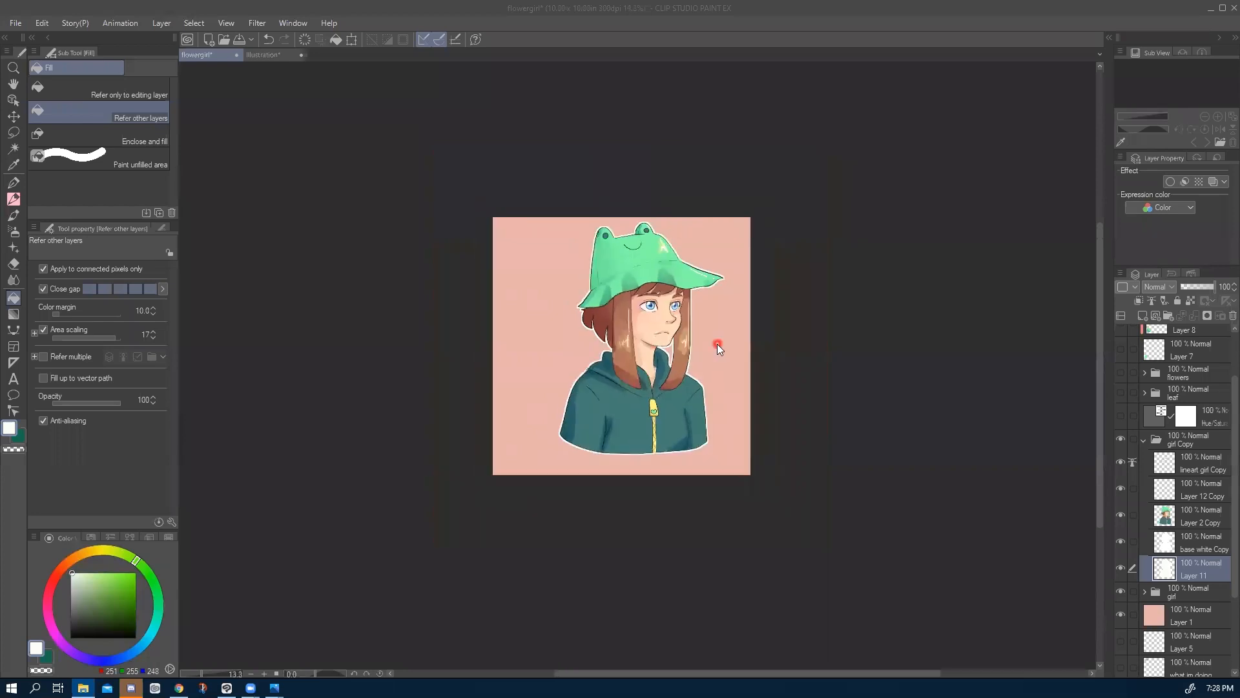
pyautogui.scroll(3, 716, 343)
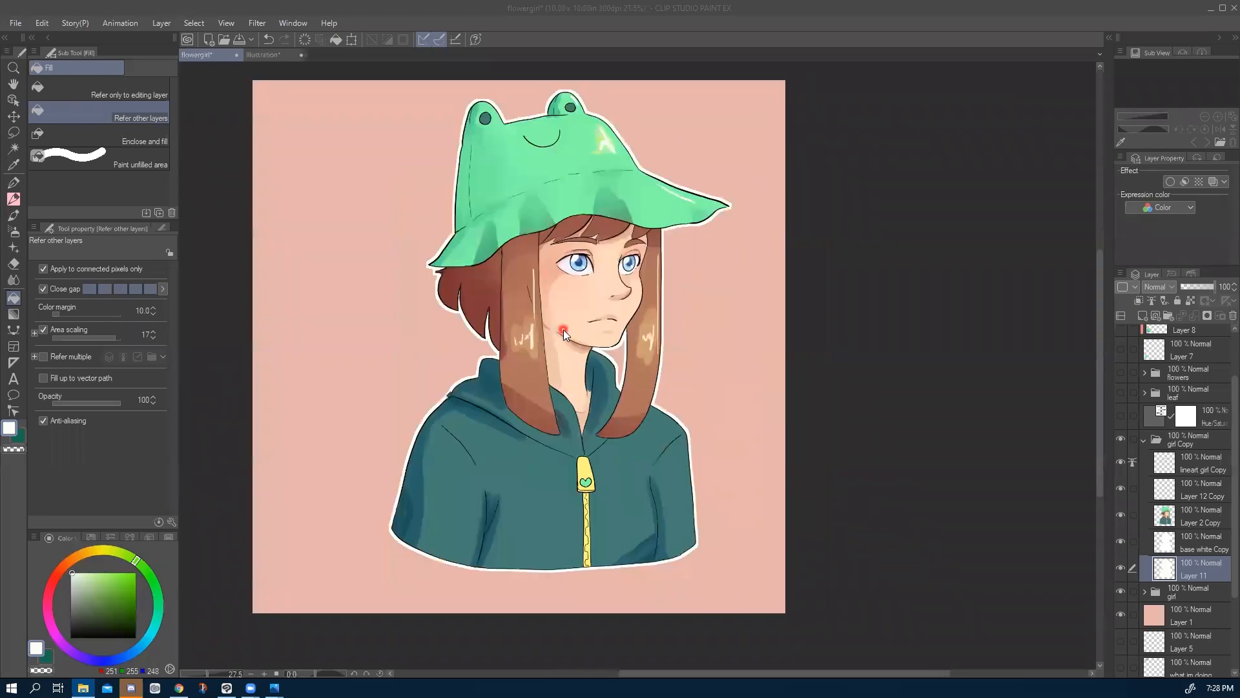
pyautogui.click(1187, 440)
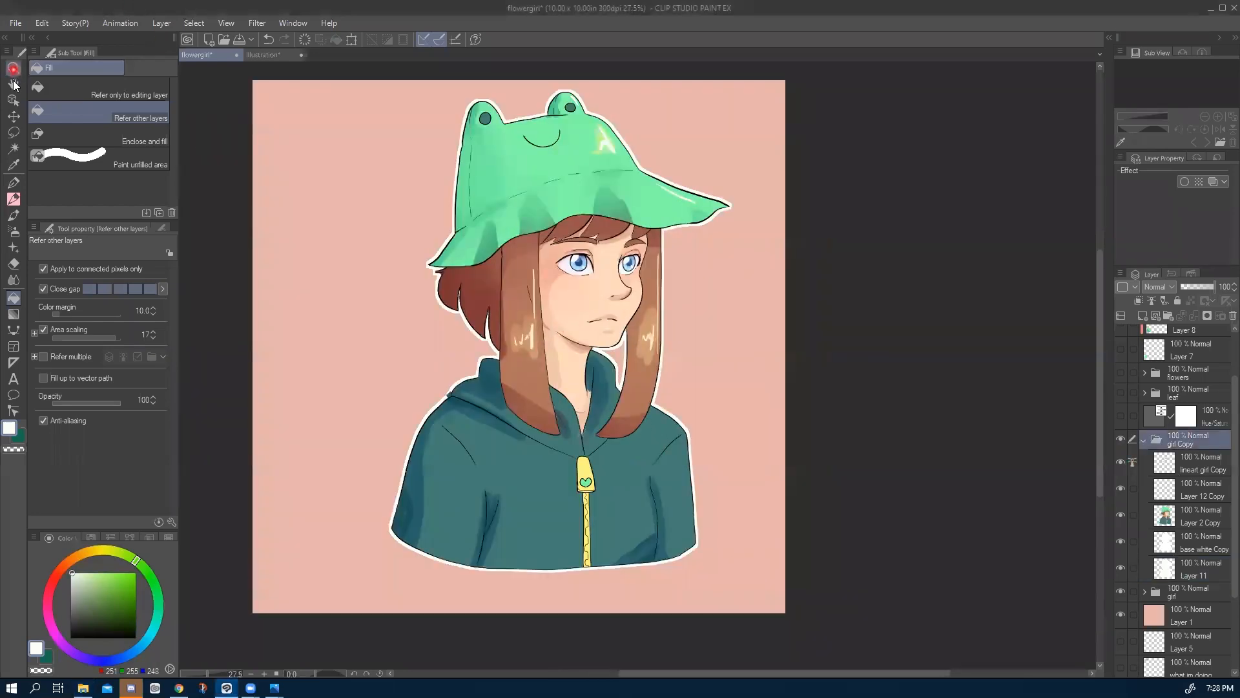
pyautogui.click(13, 116)
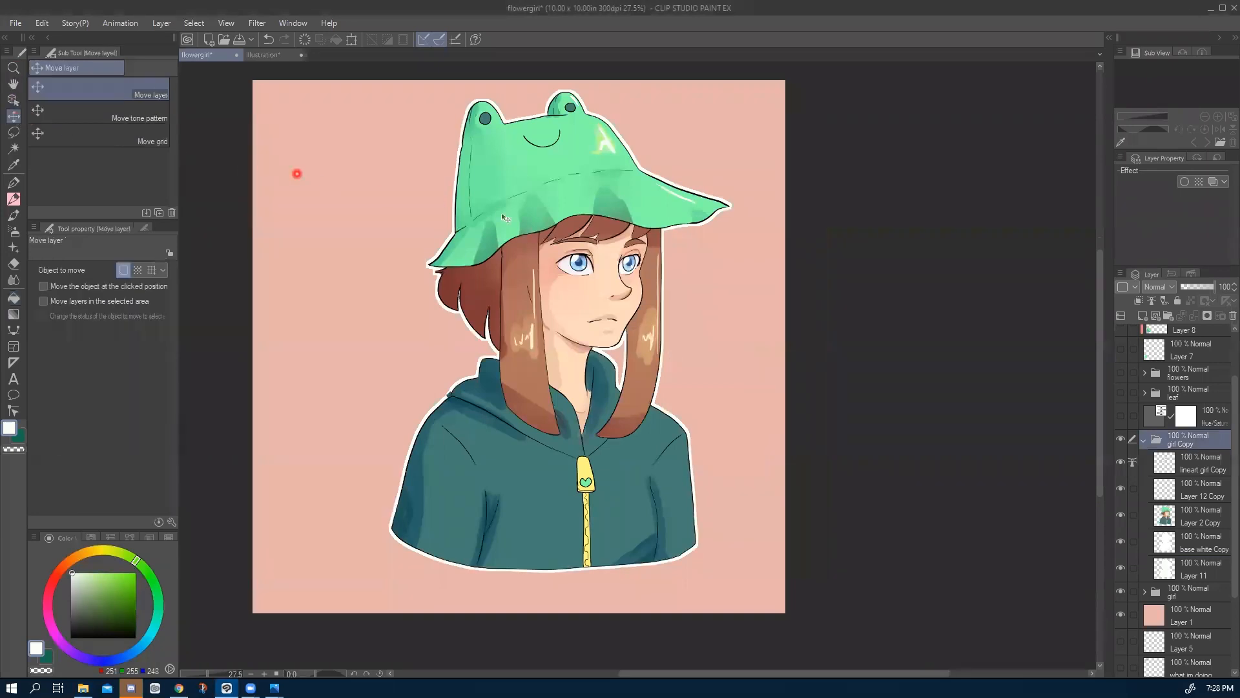
pyautogui.moveTo(523, 230); pyautogui.dragTo(442, 230)
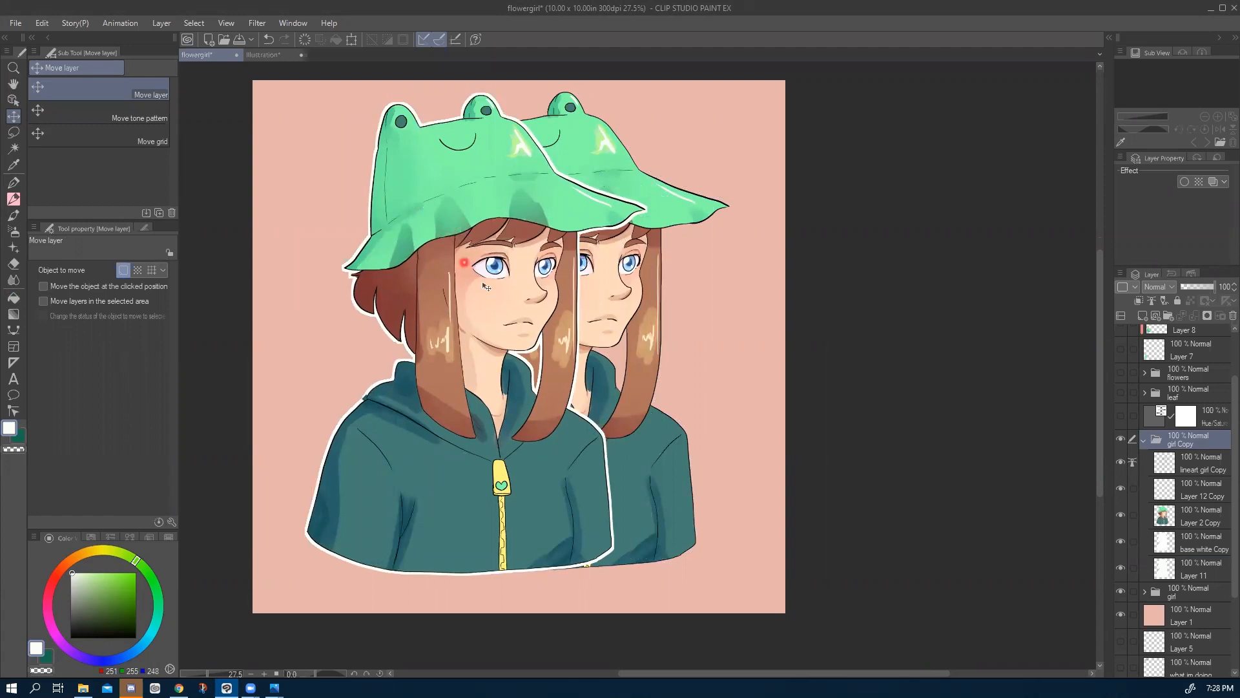
pyautogui.moveTo(484, 210); pyautogui.dragTo(547, 194)
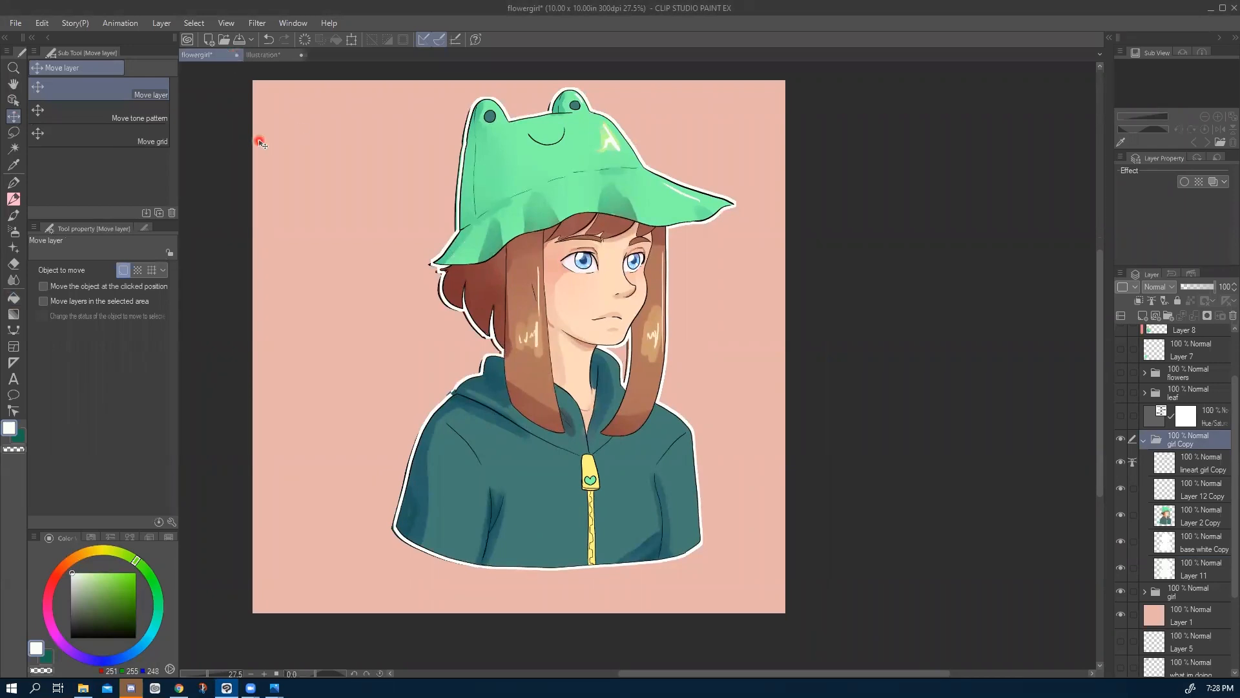
# Save the flowergirl document and close it.
pyautogui.hotkey('ctrl', 's')
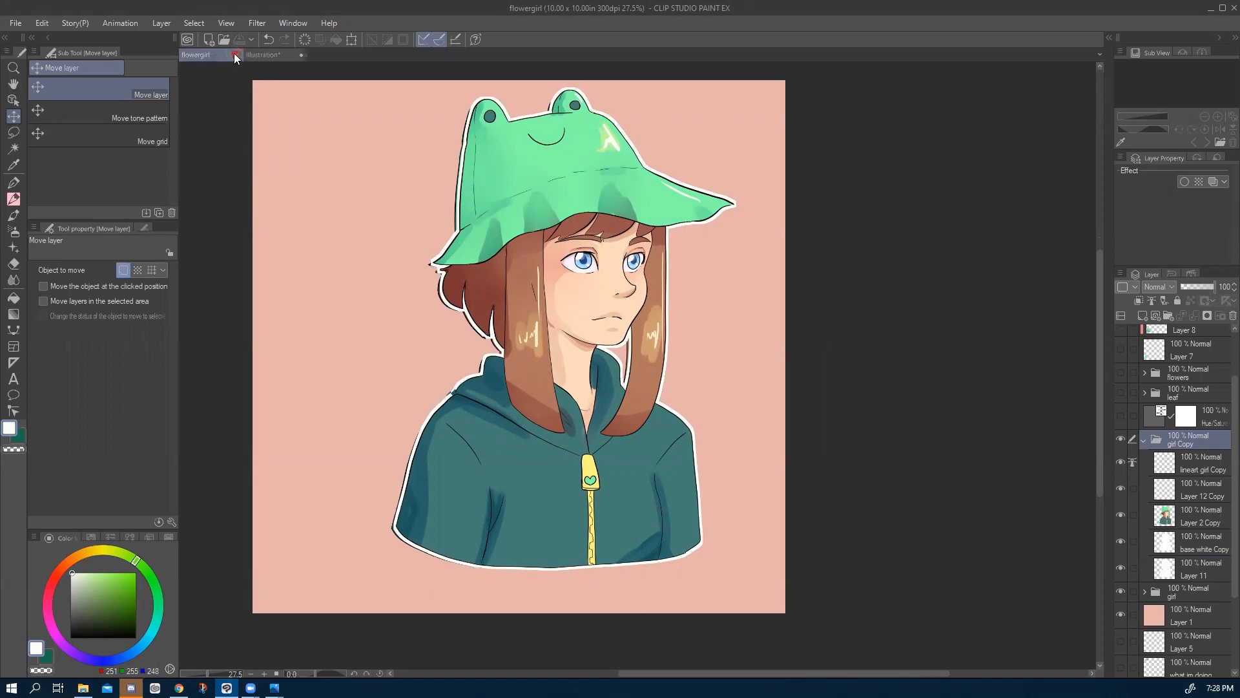
pyautogui.click(234, 58)
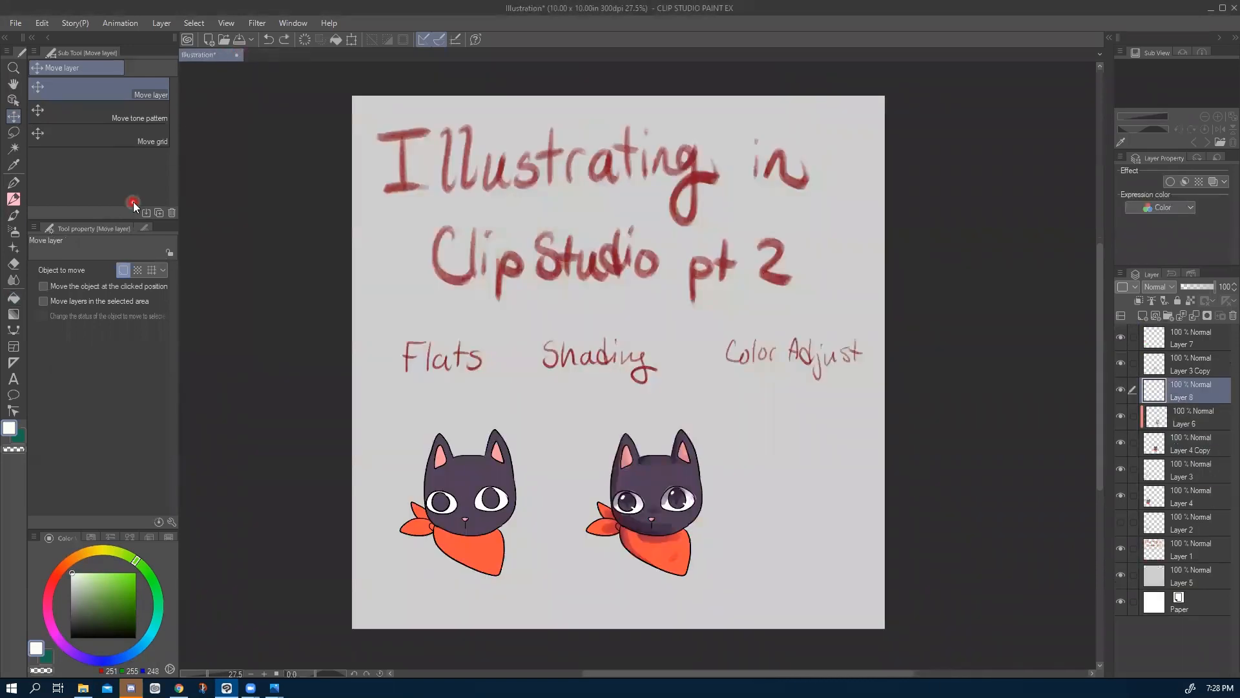